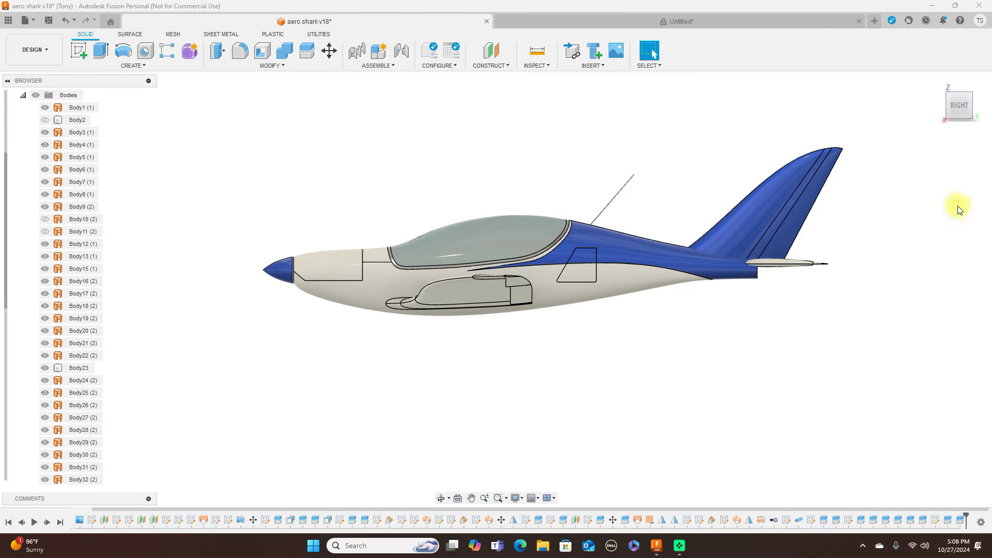
- Examine the finished aircraft model from an angled view and from the right side view
{"action": "left_click_drag", "start_coordinate": [949, 110], "coordinate": [970, 124]}
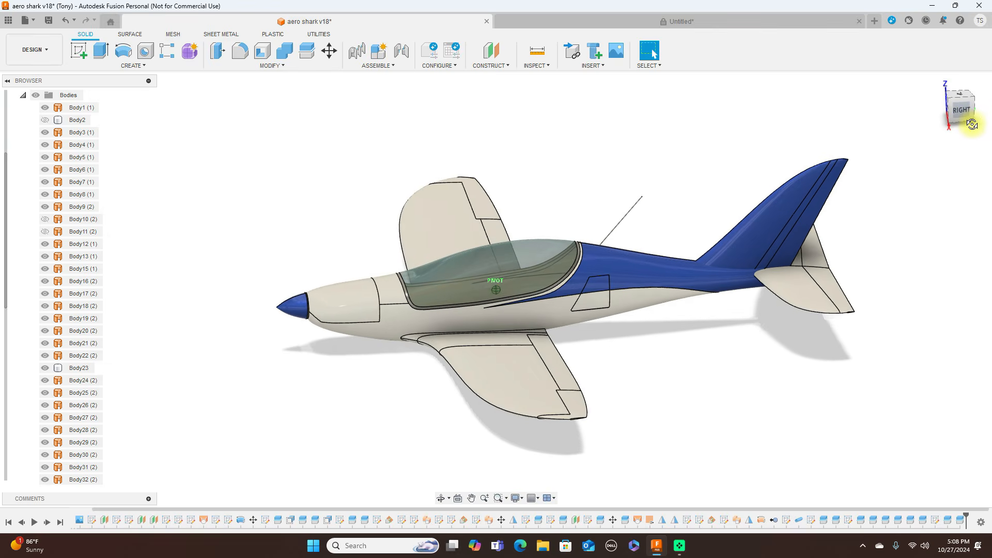
{"action": "left_click_drag", "start_coordinate": [66, 107], "coordinate": [957, 103]}
{"action": "left_click", "coordinate": [966, 109]}
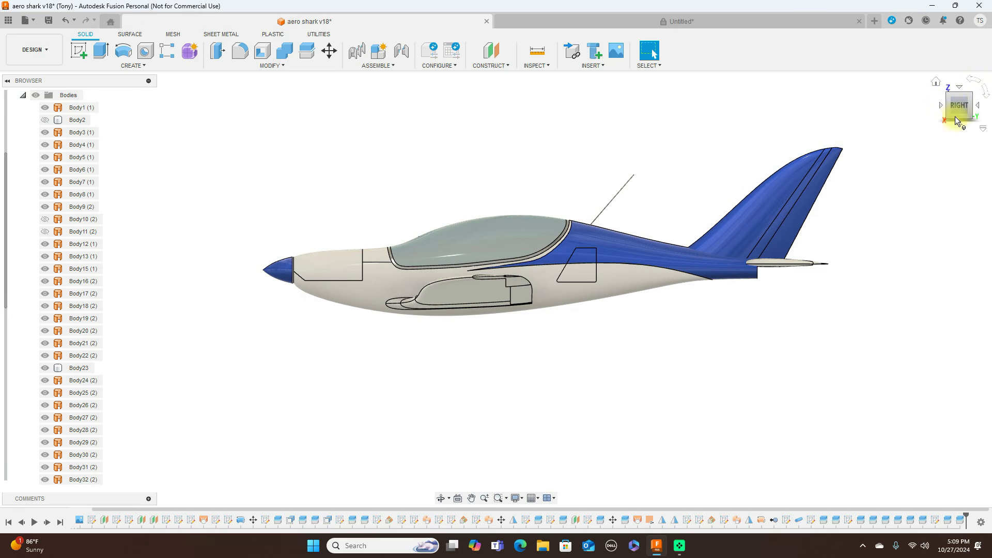
{"action": "left_click", "coordinate": [949, 99]}
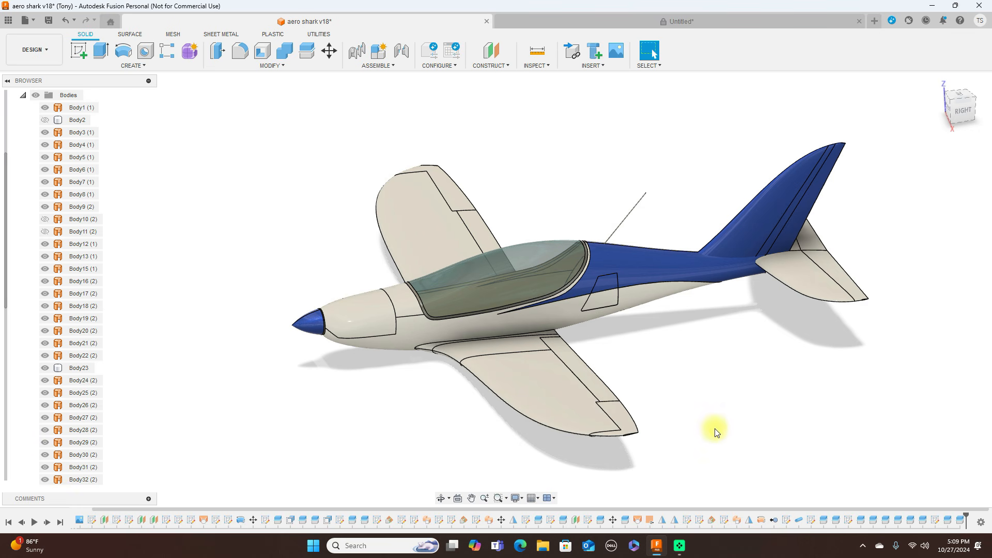
{"action": "left_click", "coordinate": [969, 111]}
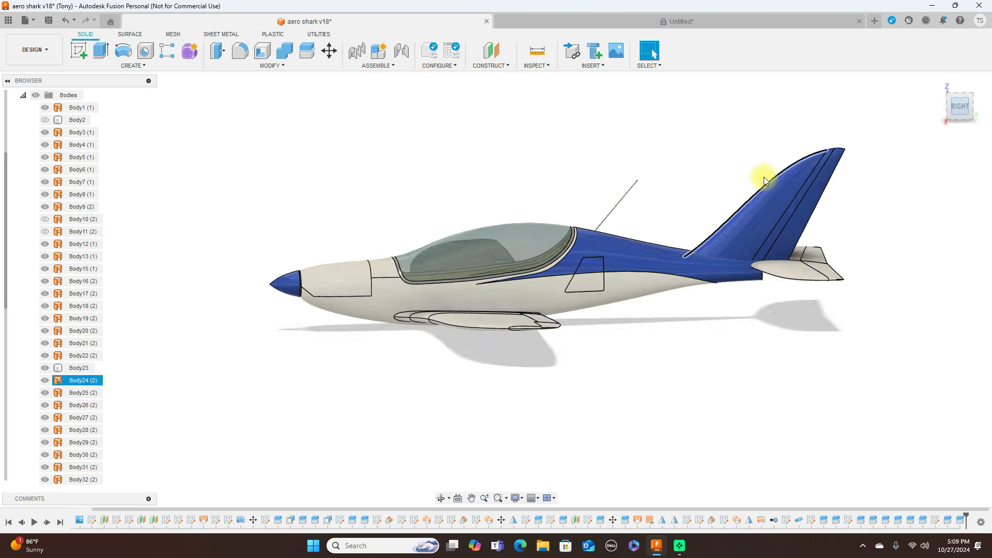
- Hide the bodies of the finished aircraft and show its canvases to view the reference drawing from the side and above
{"action": "left_click", "coordinate": [22, 96]}
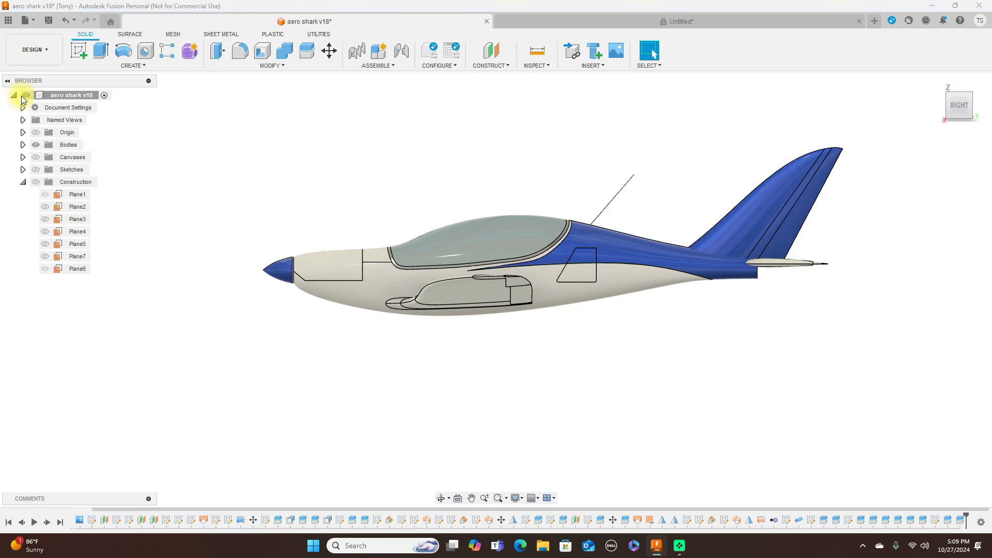
{"action": "left_click", "coordinate": [23, 183]}
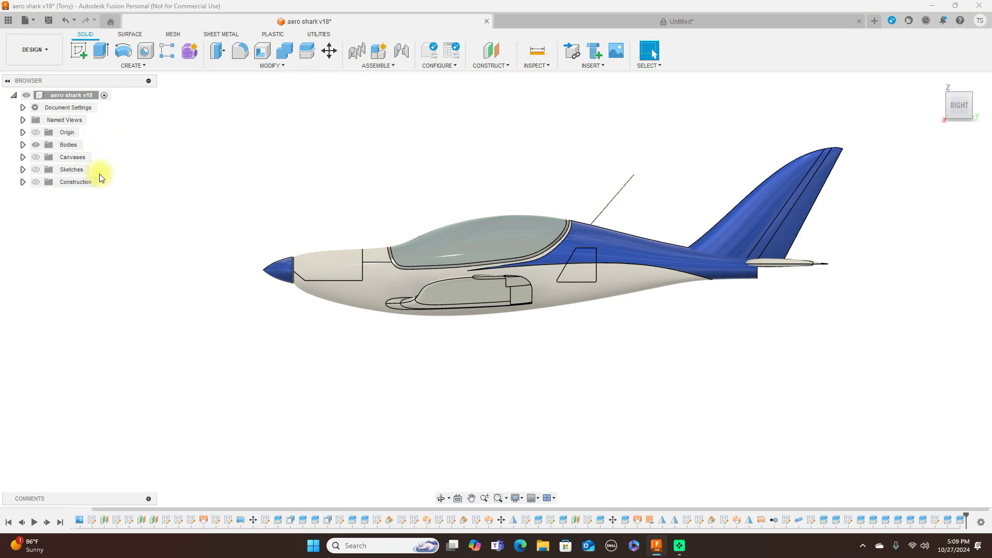
{"action": "left_click", "coordinate": [35, 157]}
{"action": "left_click", "coordinate": [36, 147]}
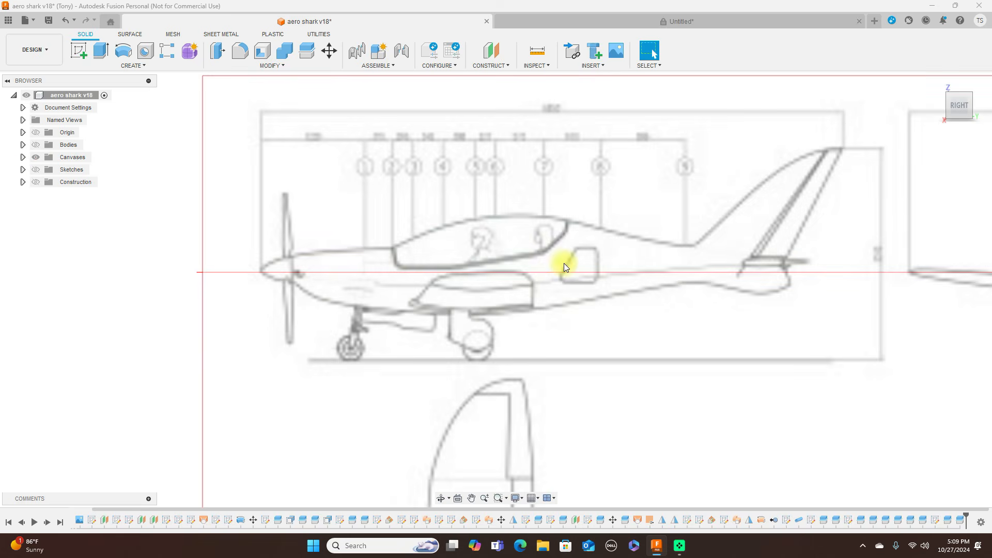
{"action": "scroll", "coordinate": [564, 263], "scroll_direction": "up", "scroll_amount": 2}
{"action": "scroll", "coordinate": [566, 262], "scroll_direction": "down", "scroll_amount": 2}
{"action": "middle_click_drag", "start_coordinate": [568, 260], "coordinate": [595, 317]}
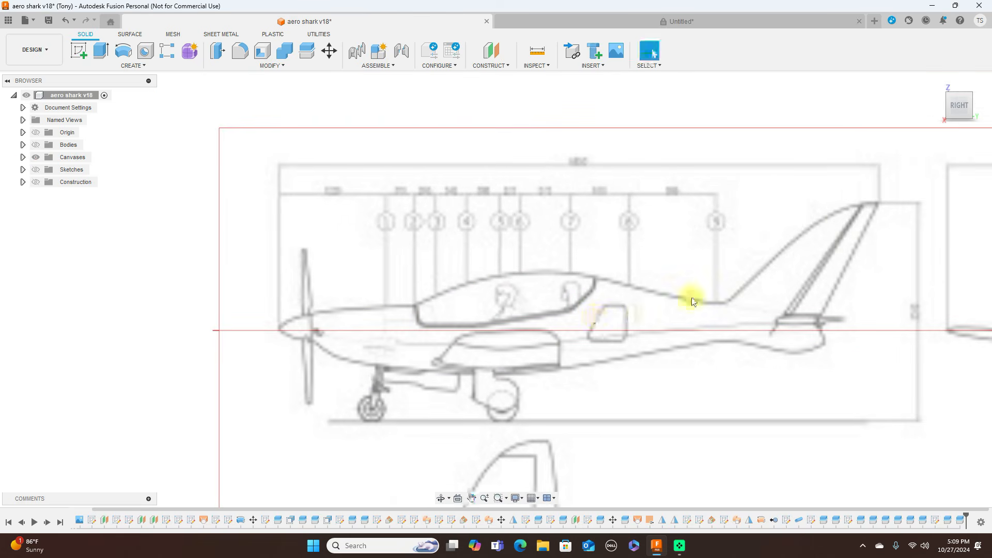
{"action": "left_click", "coordinate": [960, 88]}
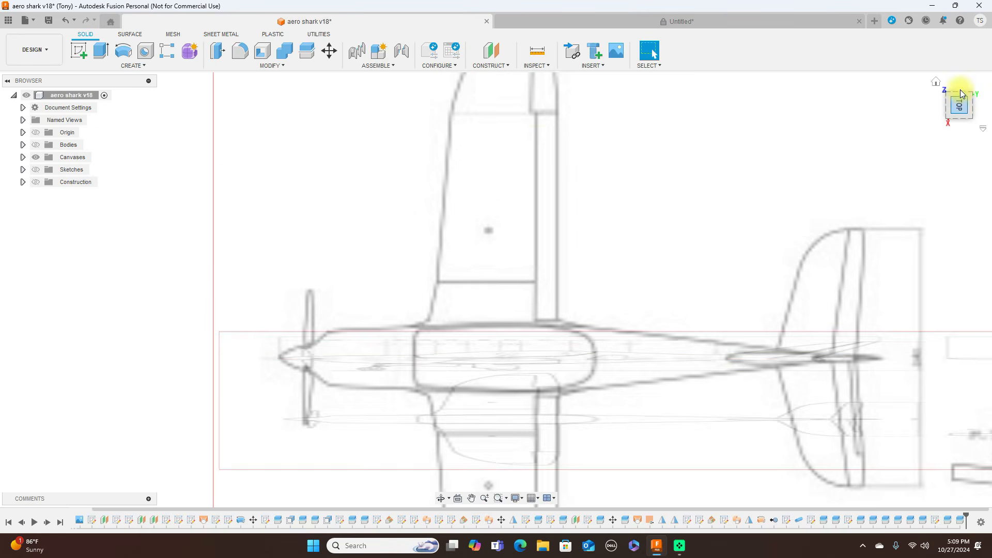
{"action": "left_click", "coordinate": [961, 126]}
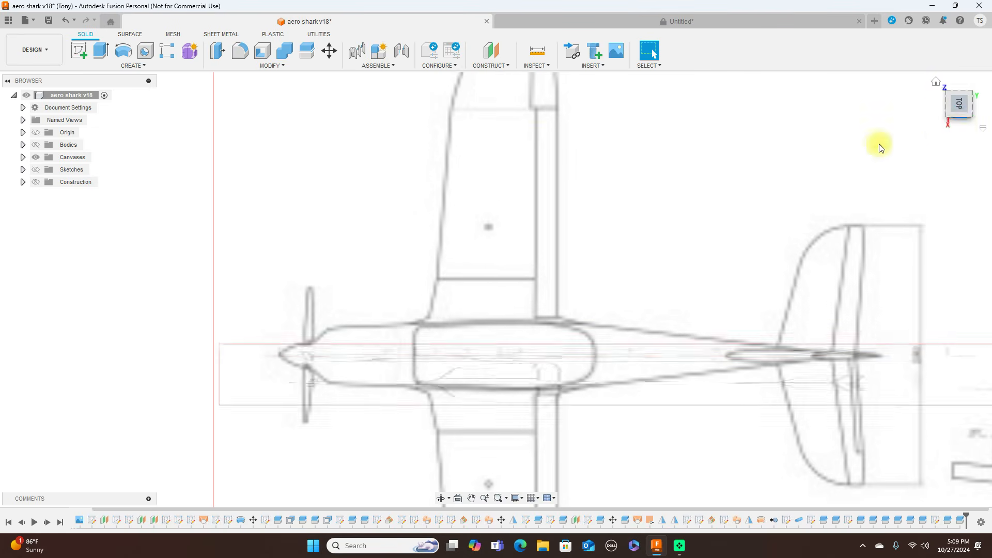
- Switch to the untitled document and hide Sketch2
{"action": "left_click", "coordinate": [717, 20]}
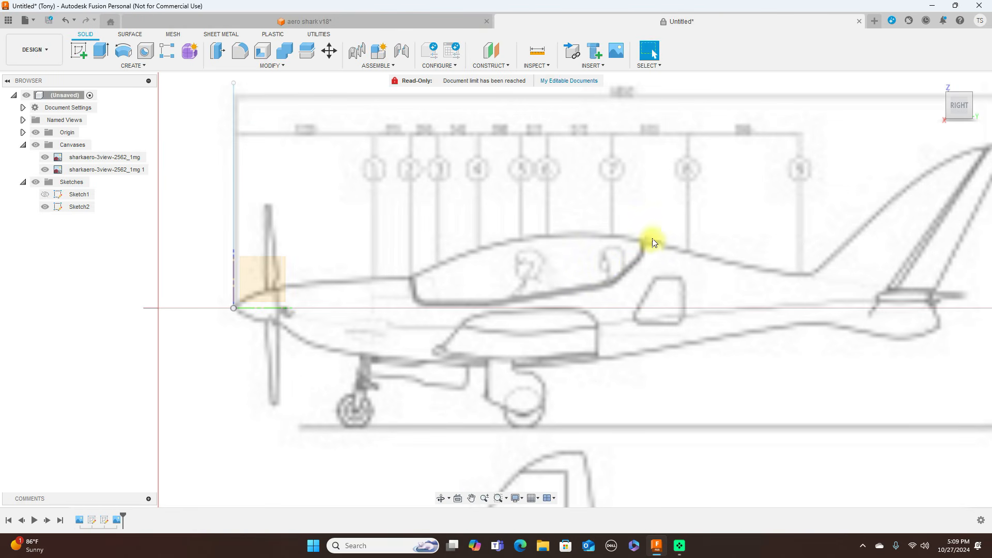
{"action": "middle_click_drag", "start_coordinate": [608, 230], "coordinate": [546, 228]}
{"action": "left_click", "coordinate": [45, 207]}
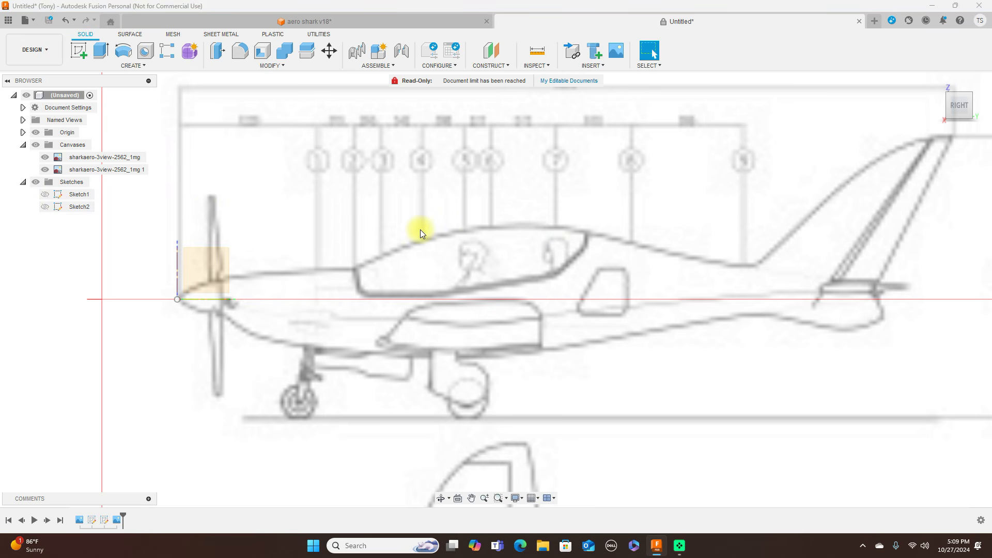
{"action": "scroll", "coordinate": [420, 230], "scroll_direction": "down", "scroll_amount": 3}
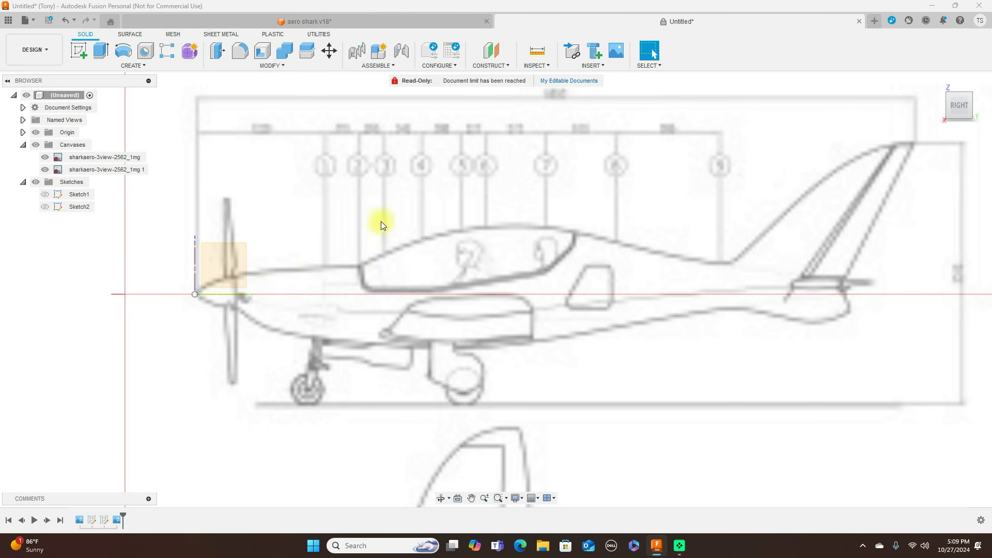
- Start a new sketch on the YZ plane over the side-view canvas of the aircraft
{"action": "left_click", "coordinate": [238, 255]}
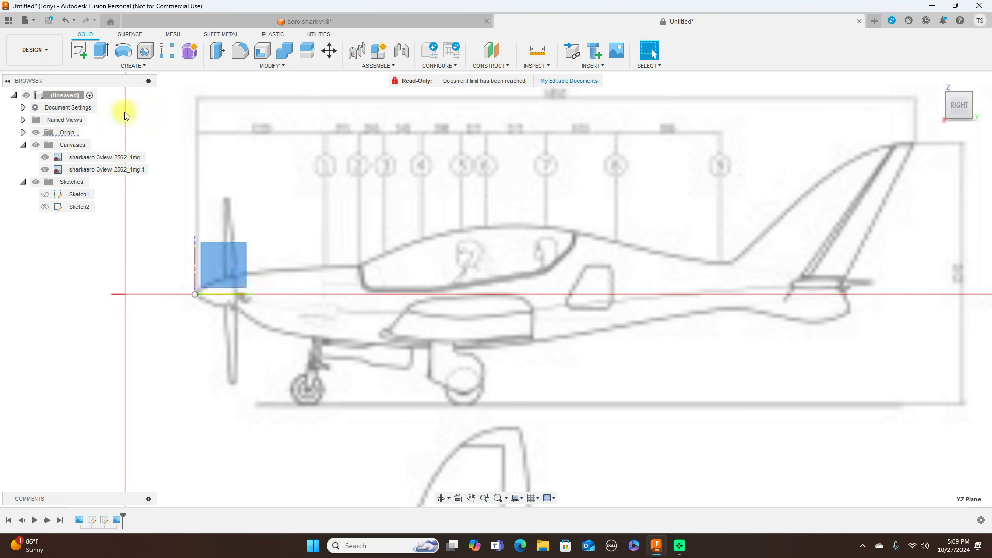
{"action": "left_click", "coordinate": [82, 52]}
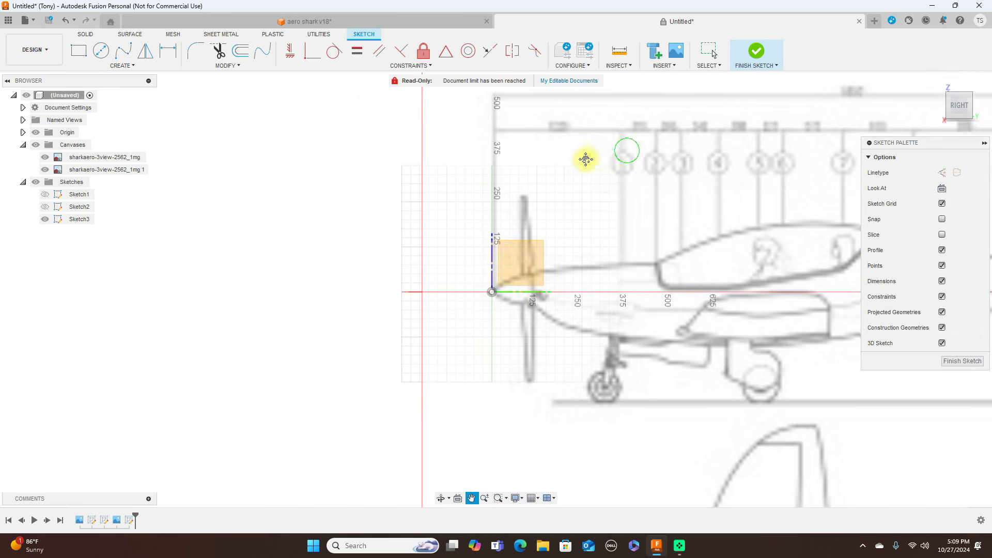
{"action": "middle_click_drag", "start_coordinate": [582, 160], "coordinate": [377, 158]}
{"action": "scroll", "coordinate": [511, 184], "scroll_direction": "up", "scroll_amount": 1}
{"action": "middle_click_drag", "start_coordinate": [693, 217], "coordinate": [603, 179]}
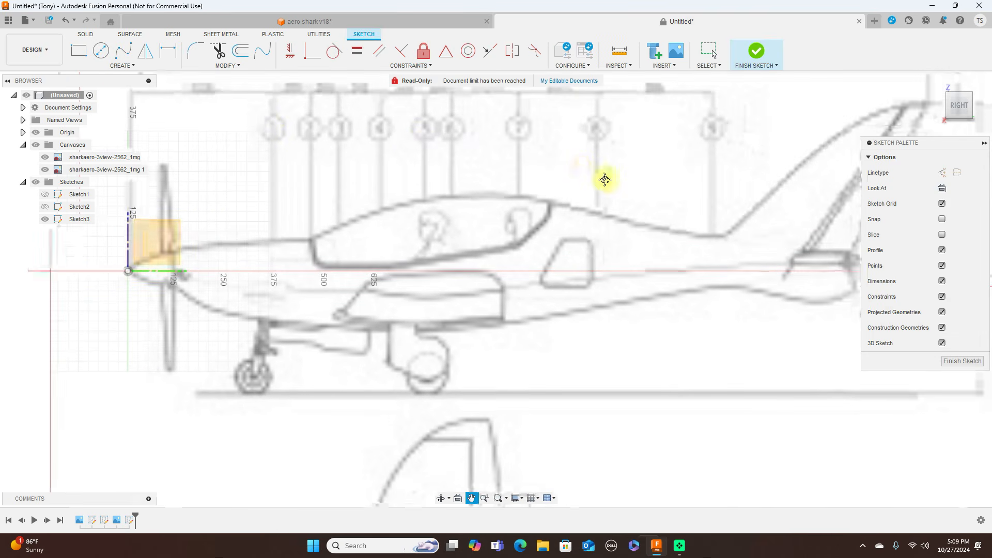
{"action": "scroll", "coordinate": [606, 182], "scroll_direction": "down", "scroll_amount": 2}
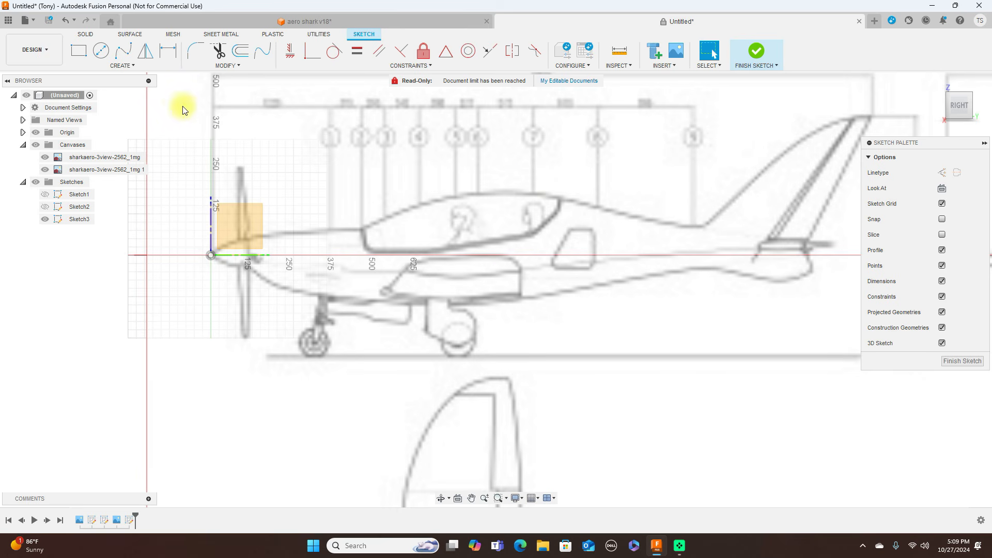
- Draw a fit-point spline along the upper fuselage outline from behind the propeller over the cowling and windshield base to the canopy top
{"action": "left_click", "coordinate": [124, 52]}
{"action": "scroll", "coordinate": [255, 221], "scroll_direction": "up", "scroll_amount": 2}
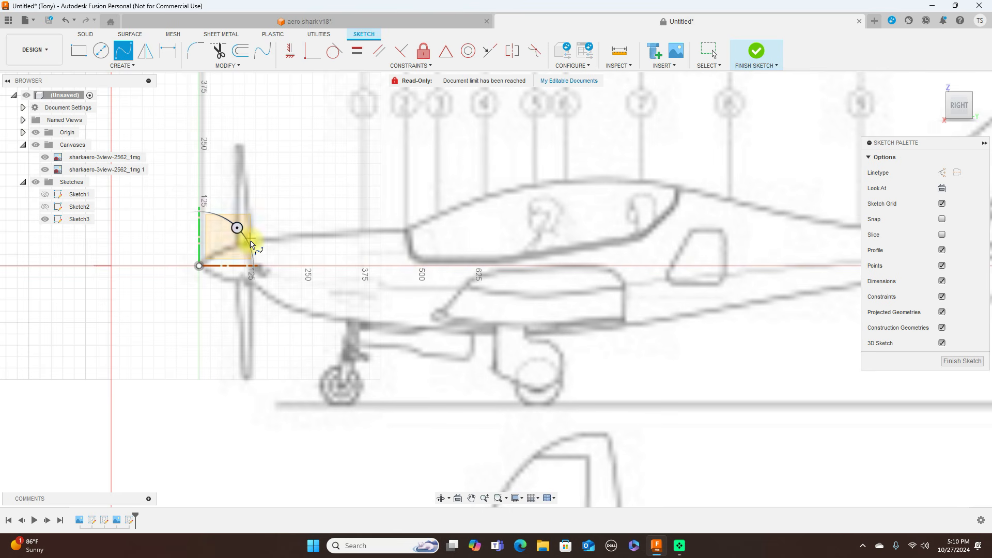
{"action": "left_click", "coordinate": [250, 241]}
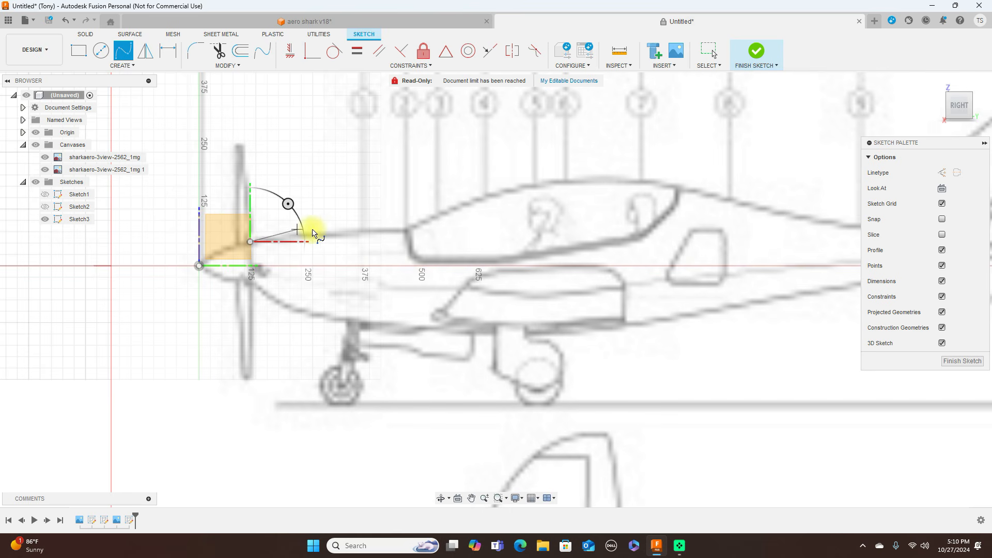
{"action": "left_click", "coordinate": [338, 231]}
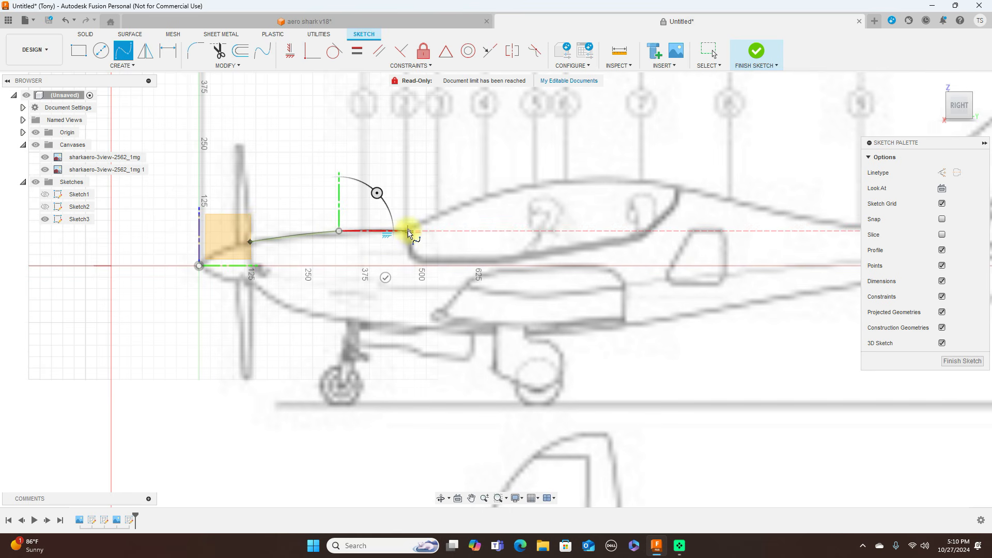
{"action": "left_click", "coordinate": [407, 231]}
{"action": "scroll", "coordinate": [463, 211], "scroll_direction": "up", "scroll_amount": 3}
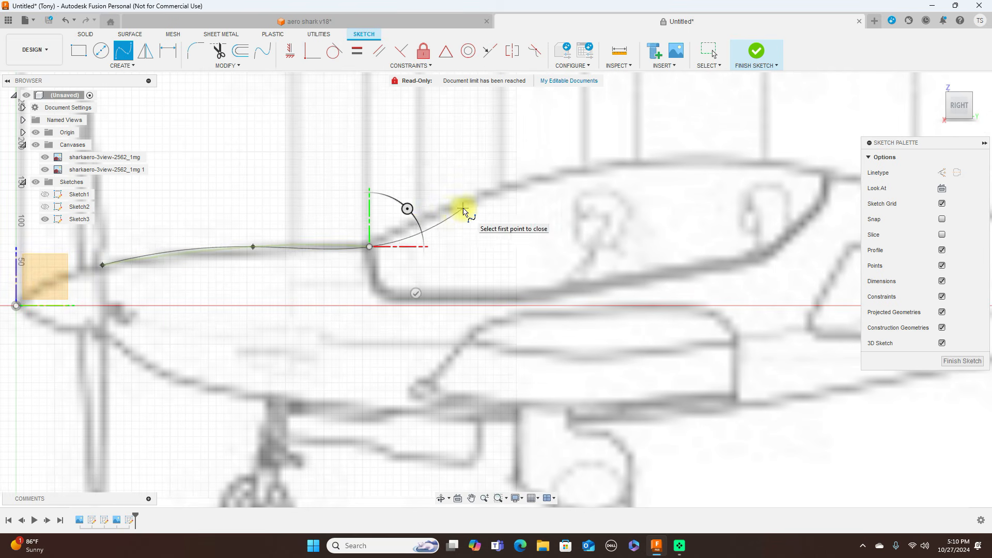
{"action": "left_click", "coordinate": [427, 215]}
{"action": "left_click", "coordinate": [632, 163]}
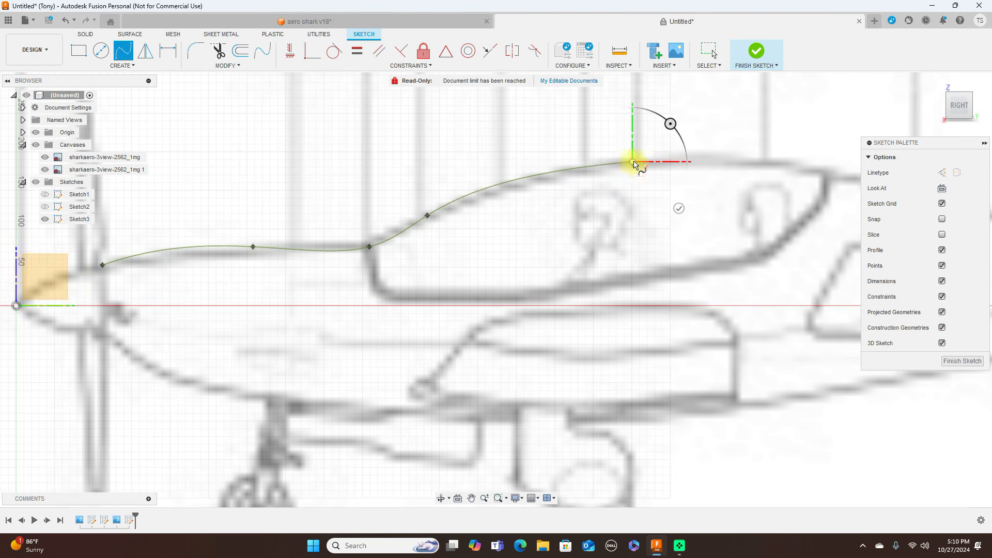
- Continue the spline over the canopy's rear edge and the fin's leading base to the tail end, and finish it there
{"action": "scroll", "coordinate": [635, 165], "scroll_direction": "down", "scroll_amount": 3}
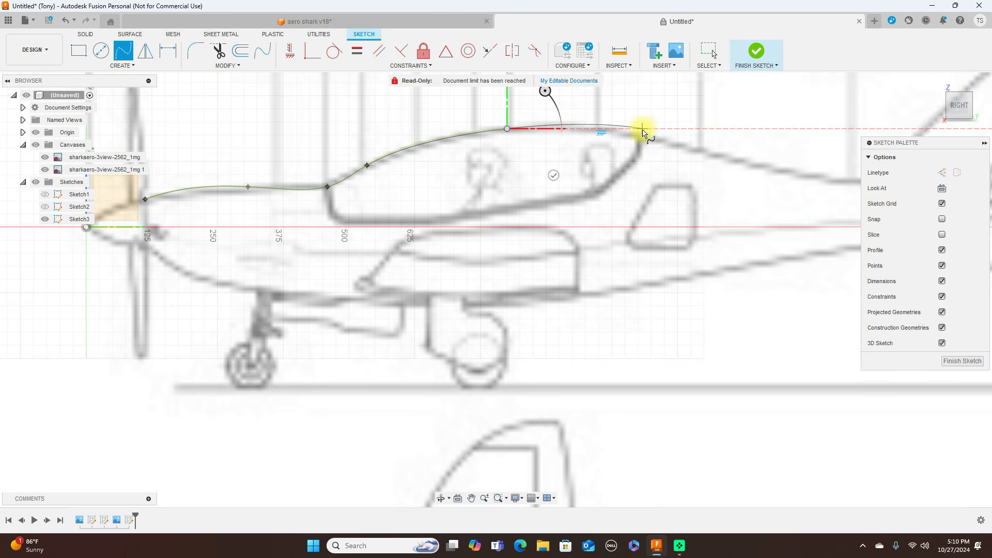
{"action": "left_click", "coordinate": [646, 136]}
{"action": "middle_click_drag", "start_coordinate": [647, 136], "coordinate": [439, 173]}
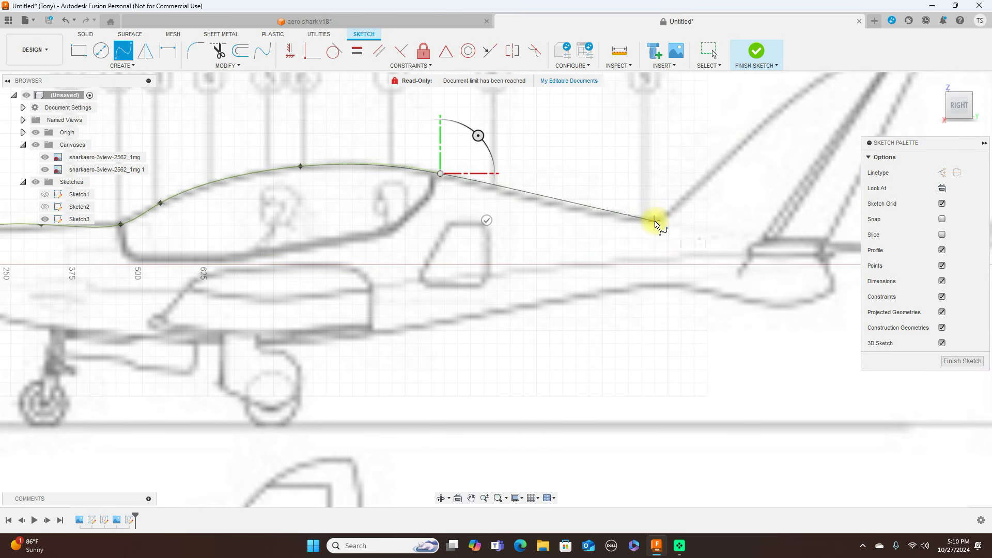
{"action": "left_click", "coordinate": [656, 222]}
{"action": "middle_click_drag", "start_coordinate": [656, 222], "coordinate": [589, 221]}
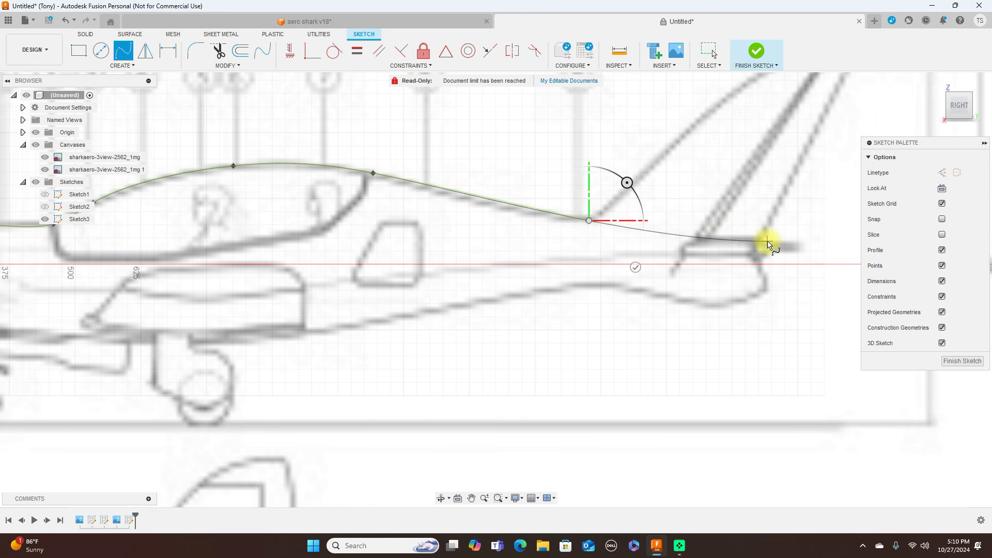
{"action": "left_click", "coordinate": [767, 239]}
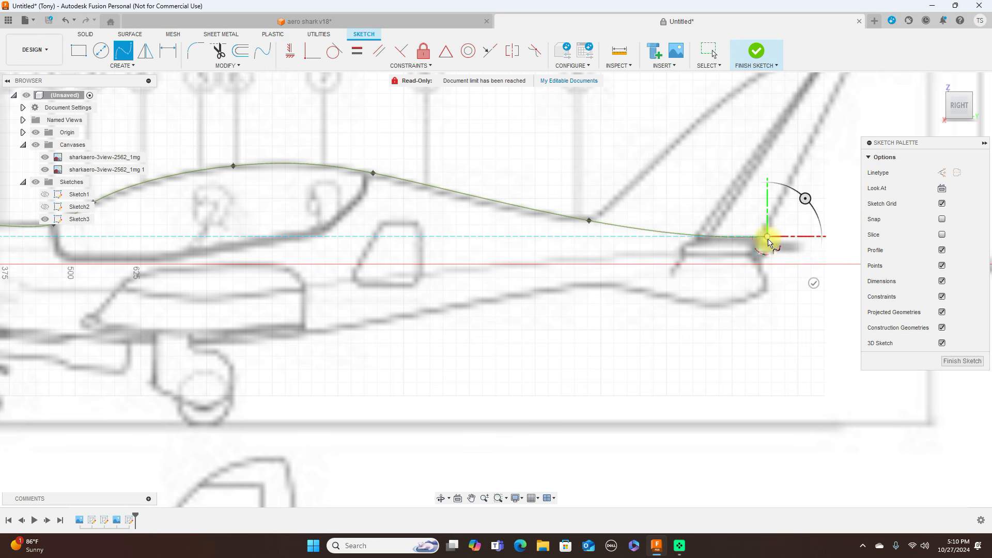
{"action": "right_click", "coordinate": [768, 241]}
{"action": "left_click", "coordinate": [806, 238]}
{"action": "scroll", "coordinate": [749, 246], "scroll_direction": "down", "scroll_amount": 3}
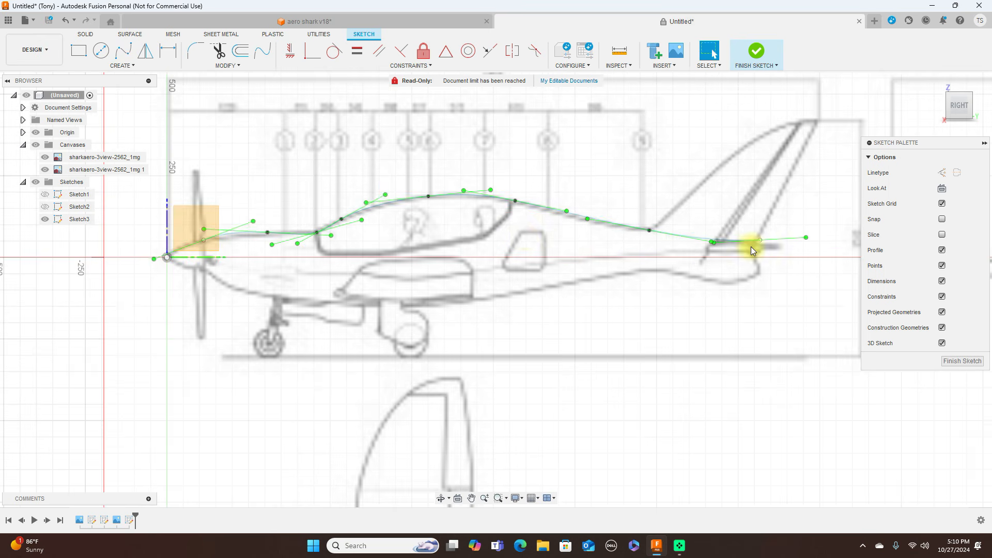
- Adjust the spline's fit point at the windshield base to match the fuselage outline on the canvas
{"action": "scroll", "coordinate": [525, 239], "scroll_direction": "up", "scroll_amount": 3}
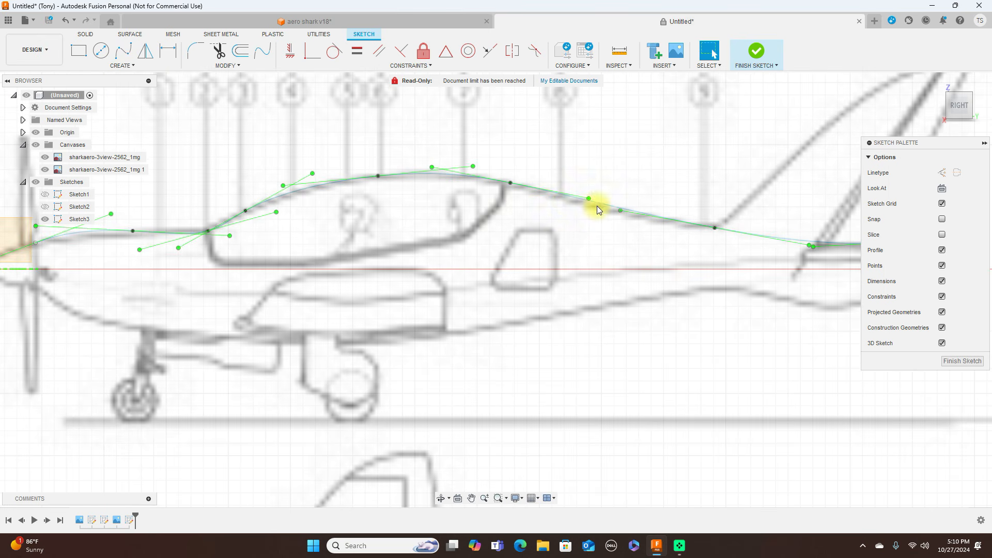
{"action": "scroll", "coordinate": [525, 203], "scroll_direction": "down", "scroll_amount": 3}
{"action": "left_click", "coordinate": [237, 228]}
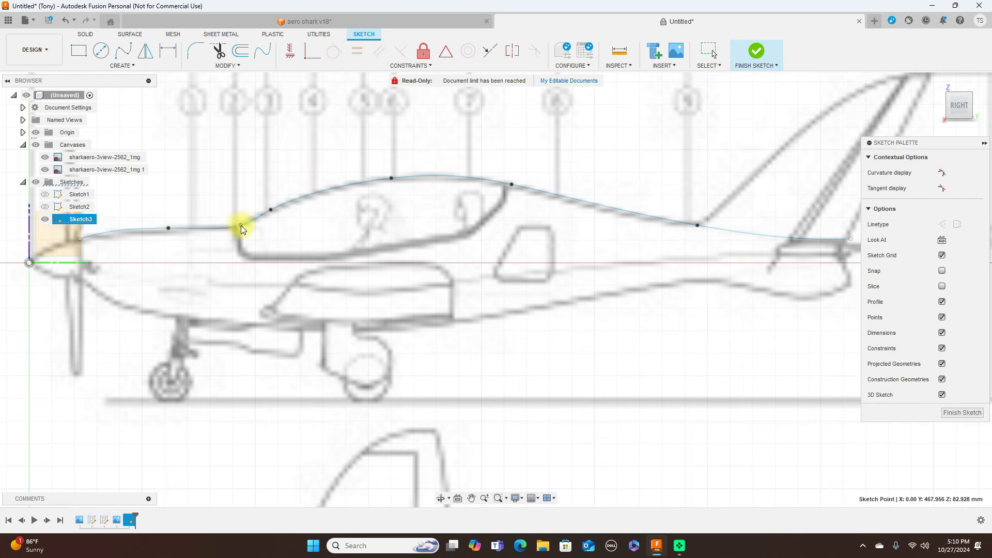
{"action": "scroll", "coordinate": [300, 250], "scroll_direction": "down", "scroll_amount": 2}
{"action": "scroll", "coordinate": [300, 249], "scroll_direction": "up", "scroll_amount": 3}
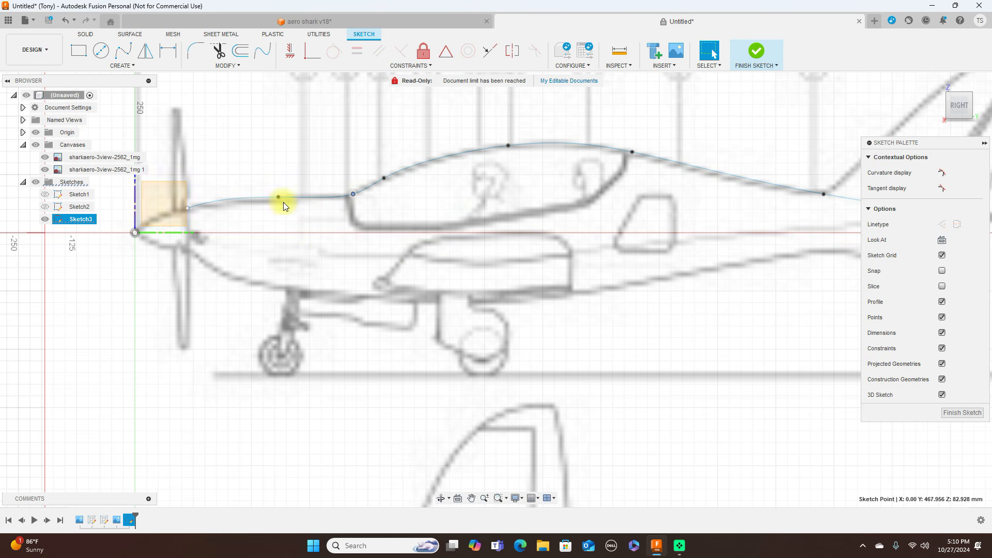
{"action": "key", "text": "Escape"}
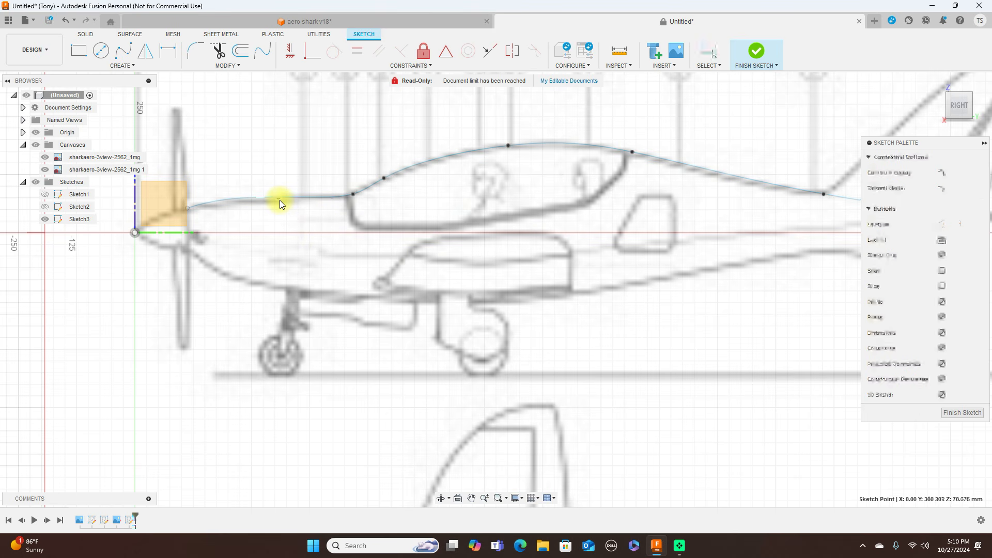
- Align the spline's fit points on the cowling and at the canopy's rear edge with the outline on the canvas
{"action": "left_click", "coordinate": [280, 200]}
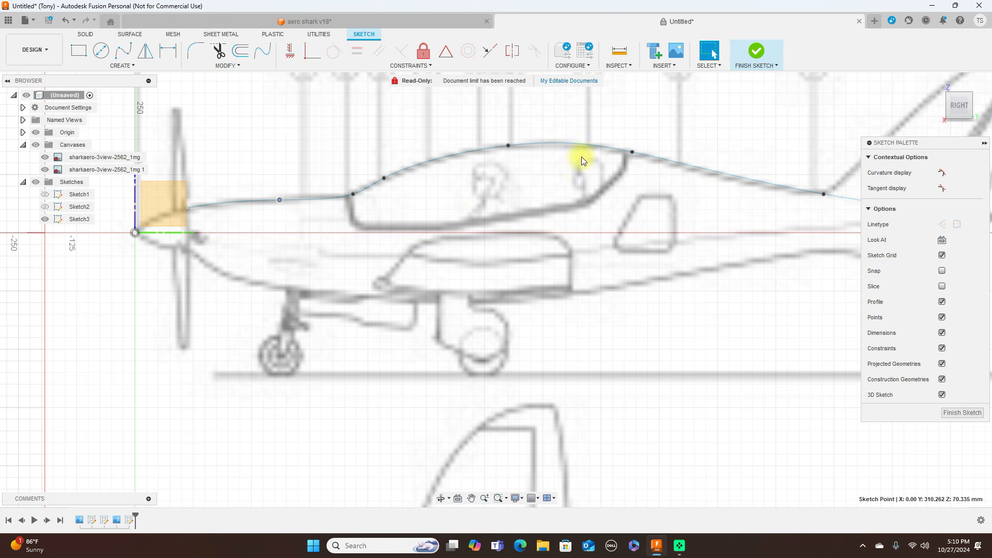
{"action": "left_click", "coordinate": [631, 154]}
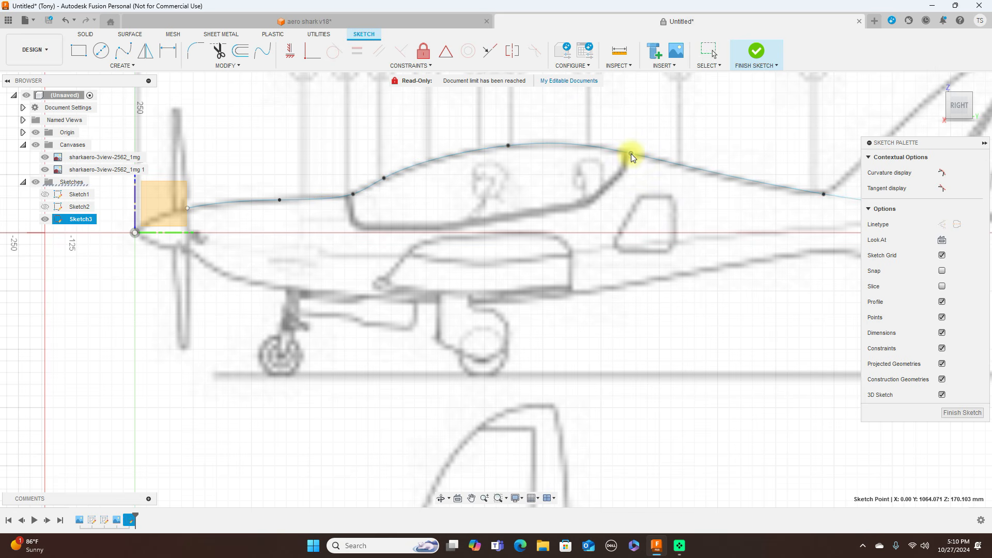
{"action": "scroll", "coordinate": [693, 235], "scroll_direction": "down", "scroll_amount": 5}
{"action": "scroll", "coordinate": [553, 225], "scroll_direction": "up", "scroll_amount": 2}
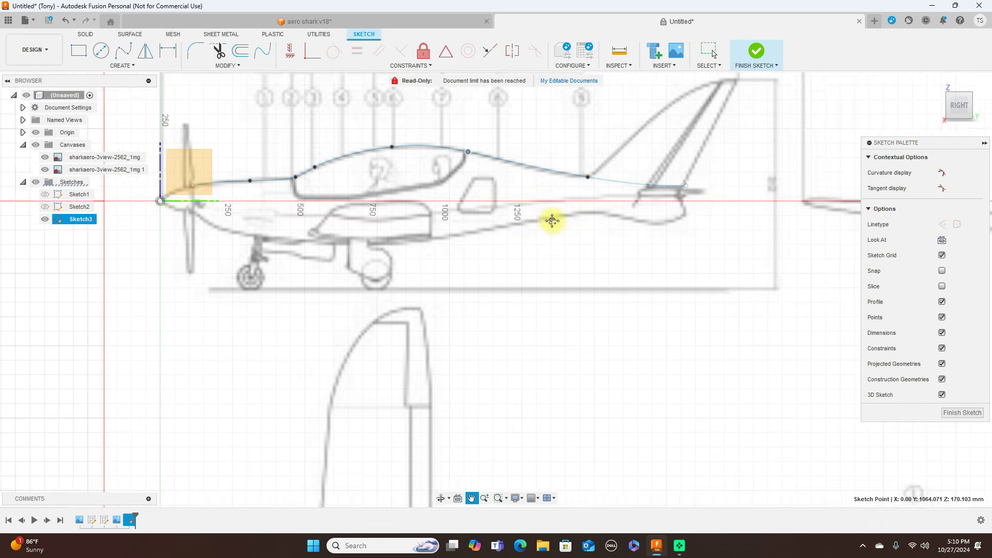
{"action": "scroll", "coordinate": [631, 229], "scroll_direction": "up", "scroll_amount": 2}
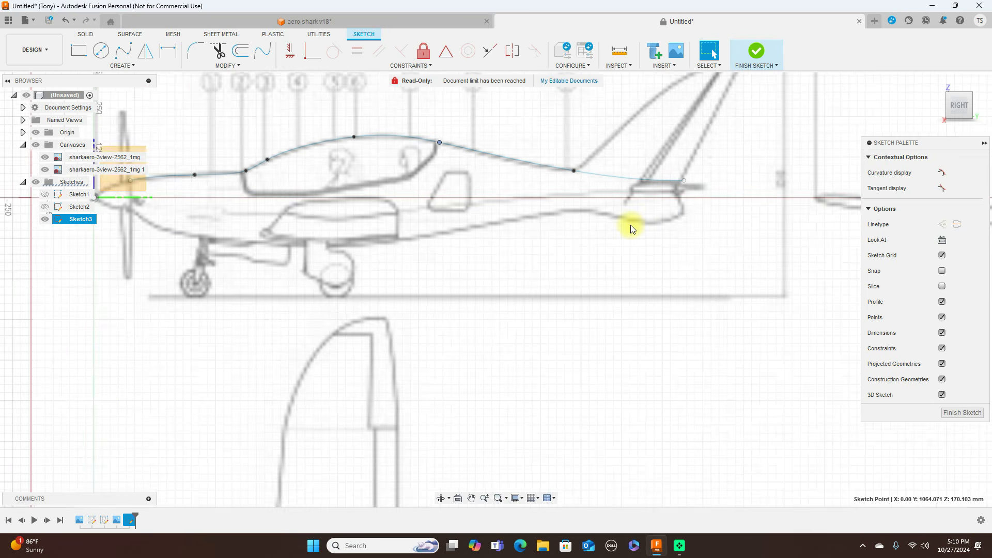
- Draw a fit-point spline along the lower fuselage outline from behind the propeller, along the belly, to the tail end below the fin
{"action": "scroll", "coordinate": [668, 199], "scroll_direction": "up", "scroll_amount": 1}
{"action": "scroll", "coordinate": [514, 244], "scroll_direction": "down", "scroll_amount": 2}
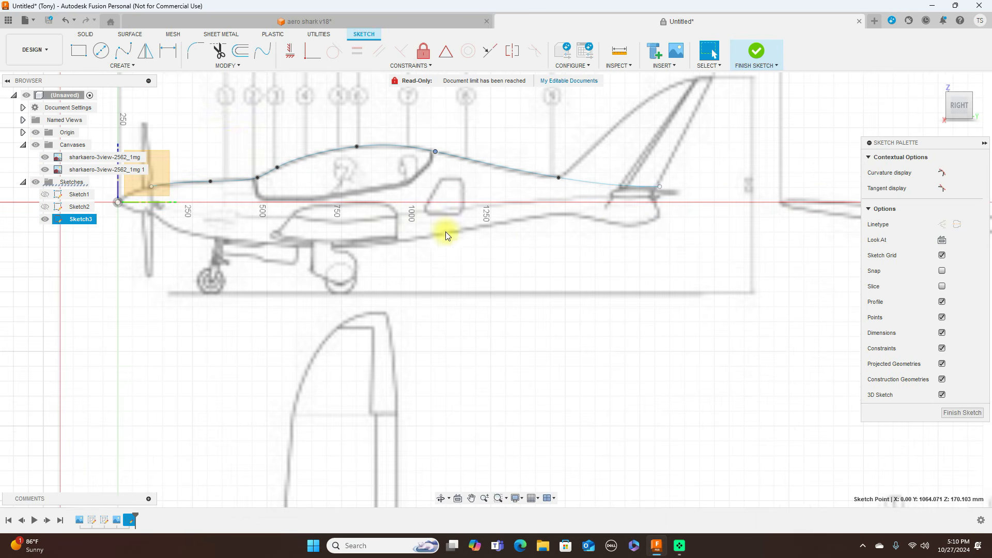
{"action": "left_click", "coordinate": [123, 50]}
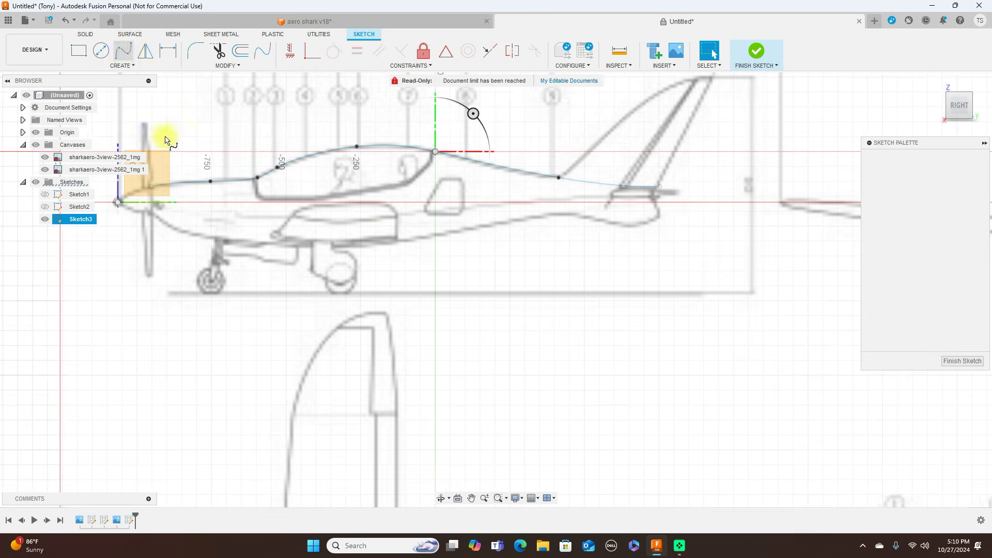
{"action": "left_click", "coordinate": [150, 187]}
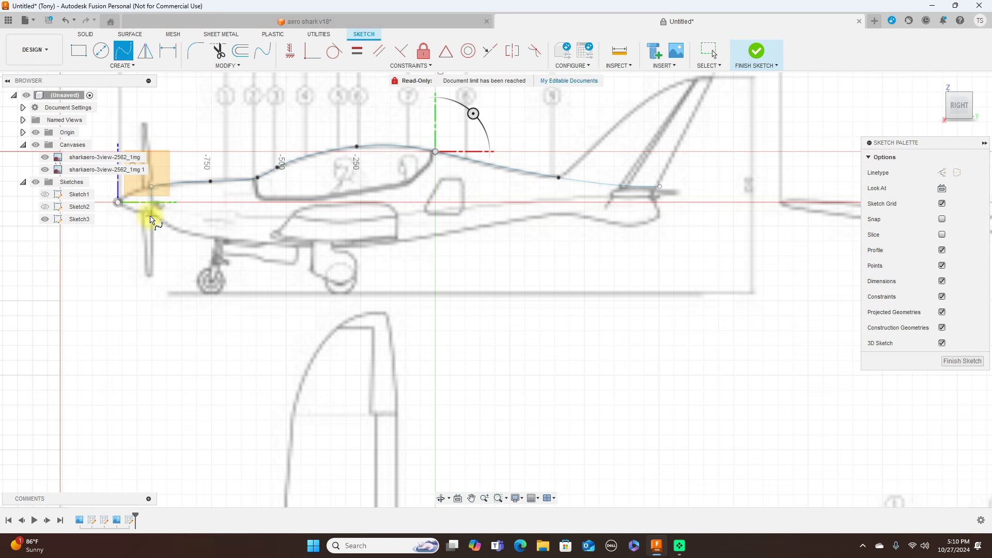
{"action": "left_click", "coordinate": [160, 222]}
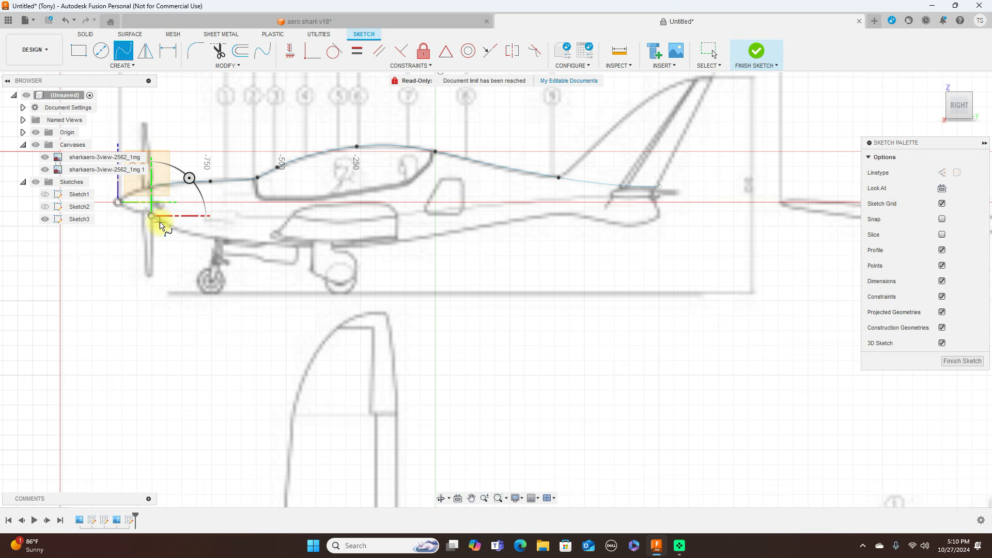
{"action": "left_click", "coordinate": [260, 248]}
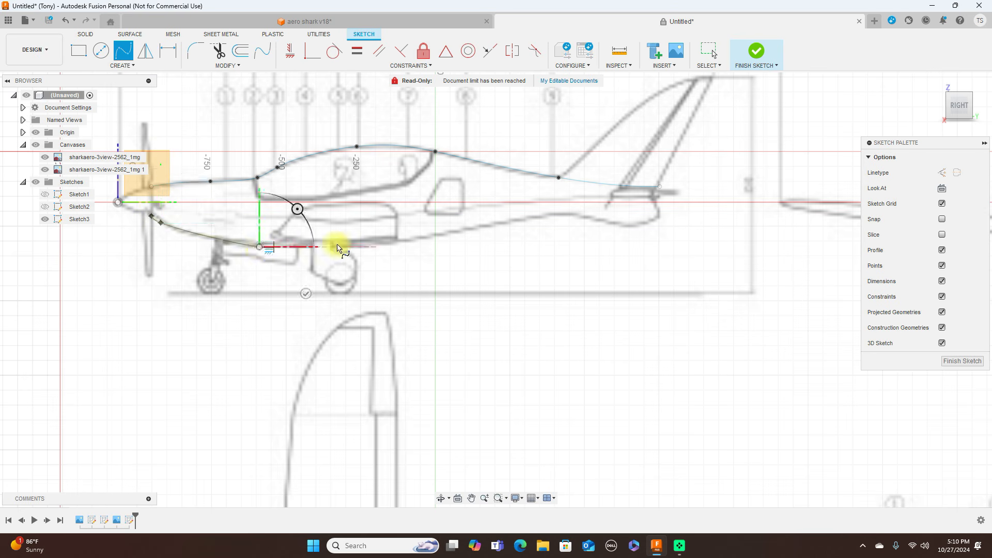
{"action": "left_click", "coordinate": [416, 238]}
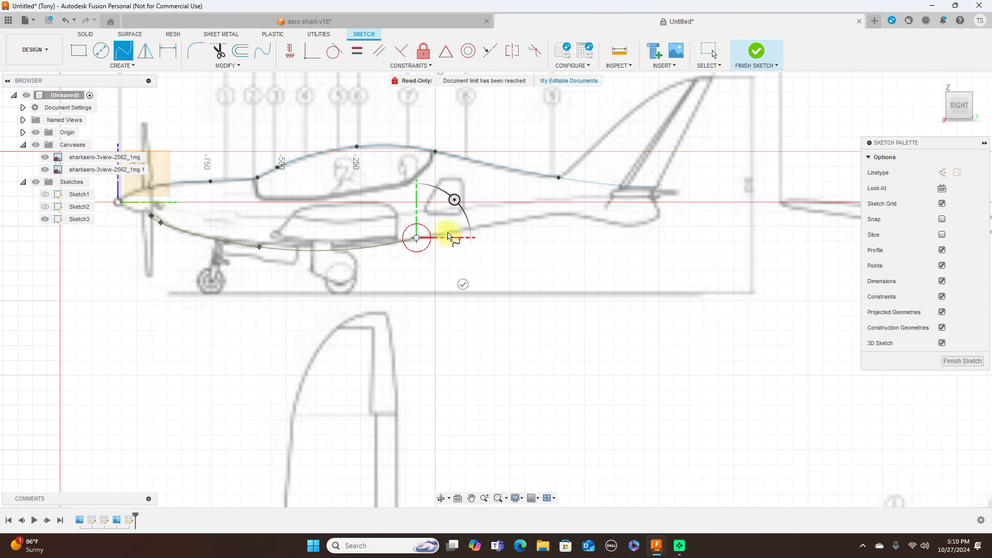
{"action": "left_click", "coordinate": [549, 216]}
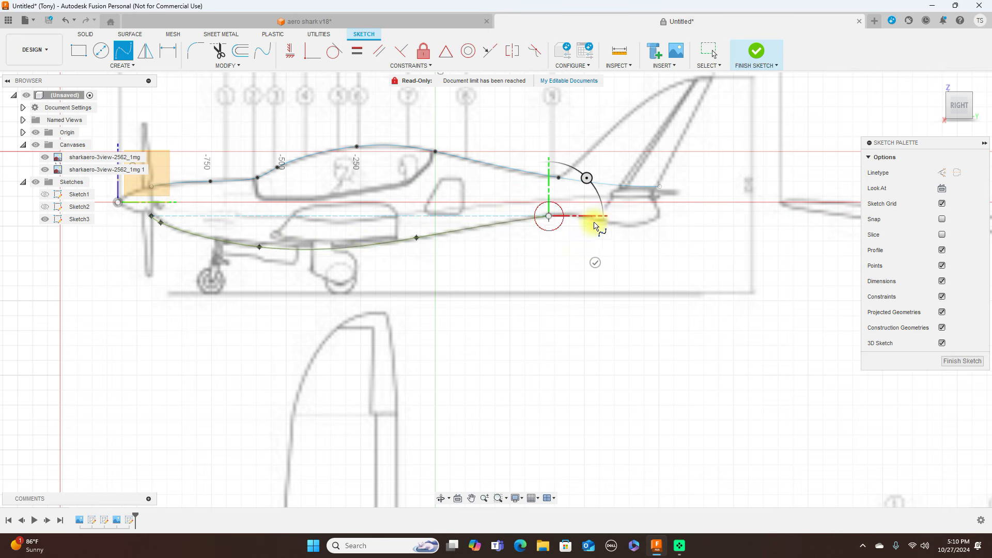
{"action": "left_click", "coordinate": [662, 213]}
{"action": "right_click", "coordinate": [662, 213]}
{"action": "left_click", "coordinate": [687, 216]}
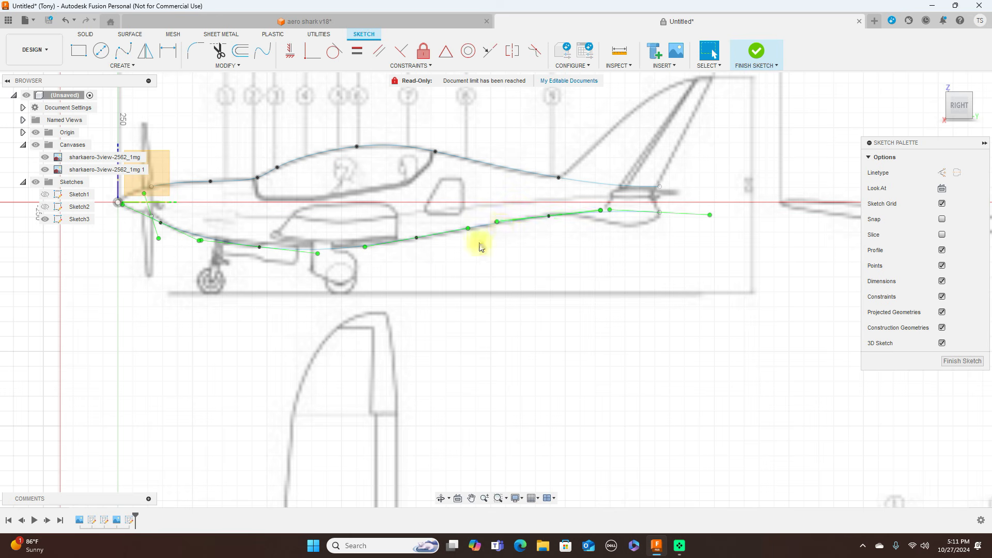
- Move the lower spline's fit point behind the nose gear forward and slightly up onto the belly outline
{"action": "left_click", "coordinate": [166, 224]}
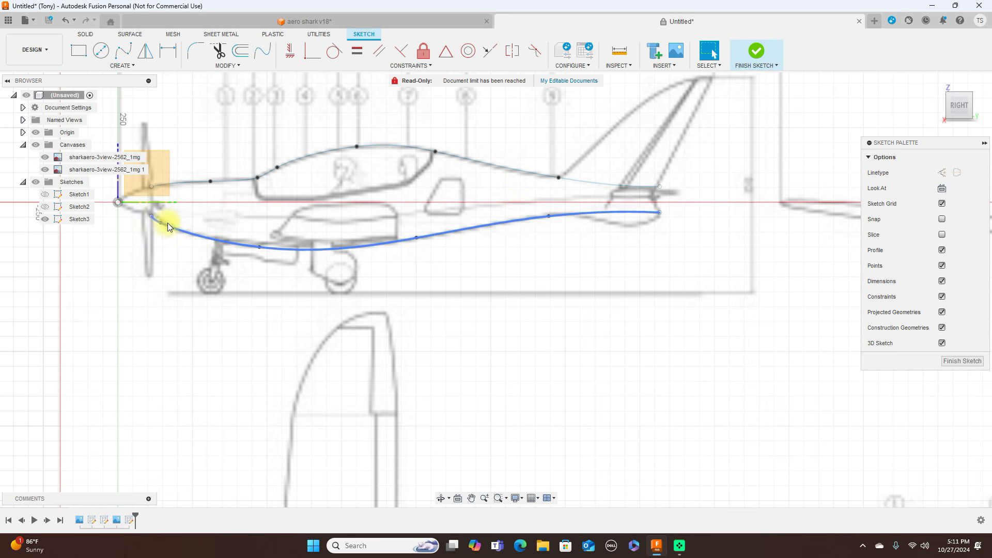
{"action": "scroll", "coordinate": [163, 224], "scroll_direction": "up", "scroll_amount": 5}
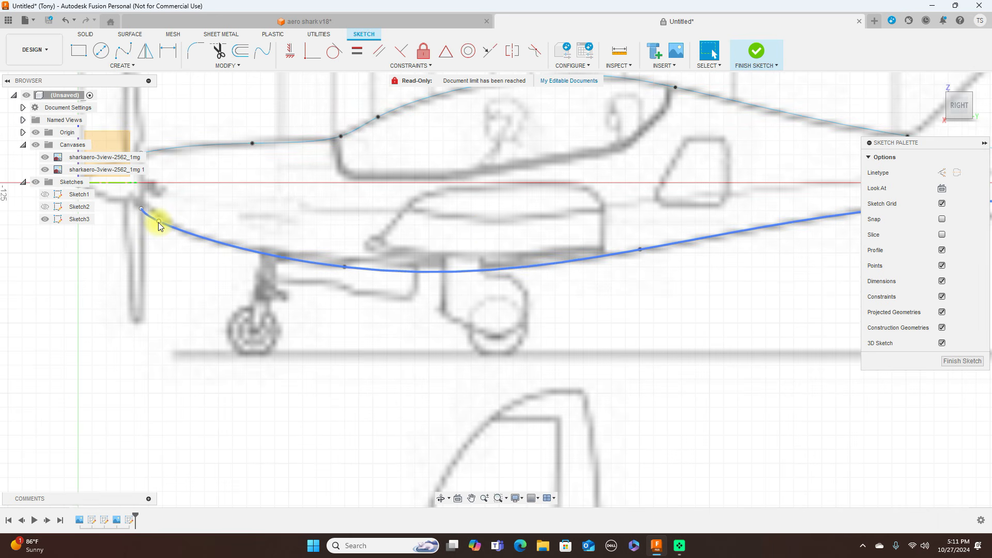
{"action": "left_click", "coordinate": [159, 221]}
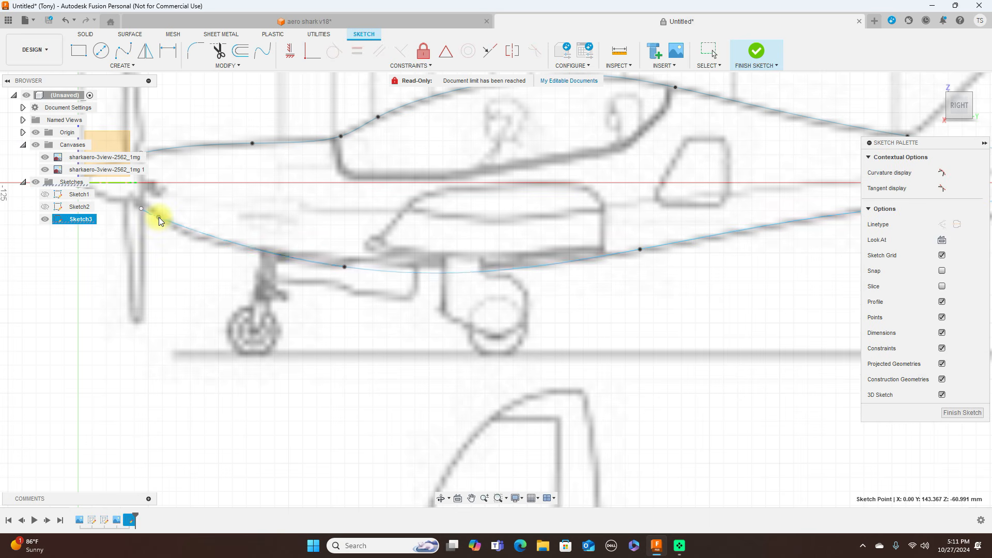
{"action": "left_click", "coordinate": [340, 265]}
{"action": "left_click_drag", "start_coordinate": [345, 267], "coordinate": [314, 262]}
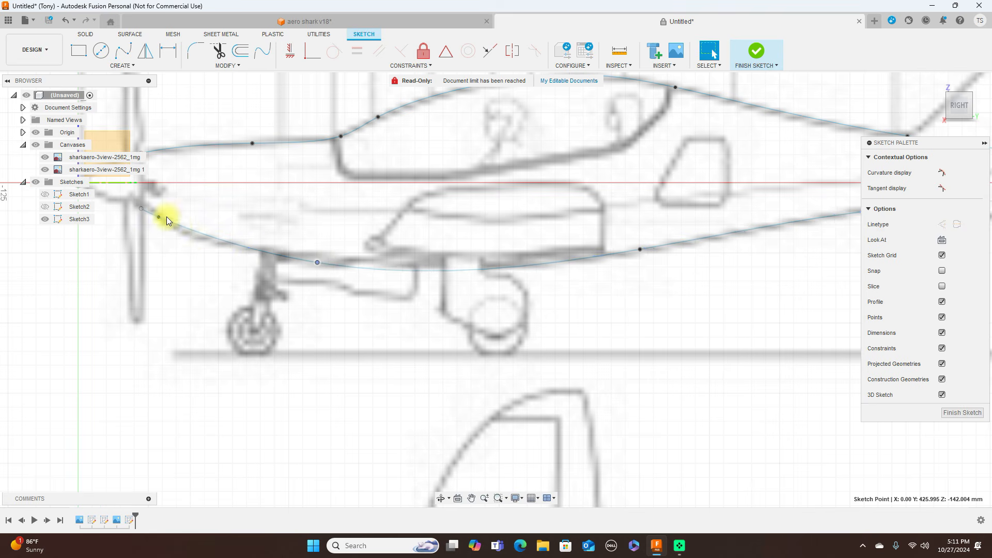
- Shorten the tangent handle at the lower spline's front endpoint behind the propeller and align it with the cowling outline
{"action": "scroll", "coordinate": [208, 251], "scroll_direction": "down", "scroll_amount": 1}
{"action": "middle_click_drag", "start_coordinate": [211, 274], "coordinate": [276, 280]}
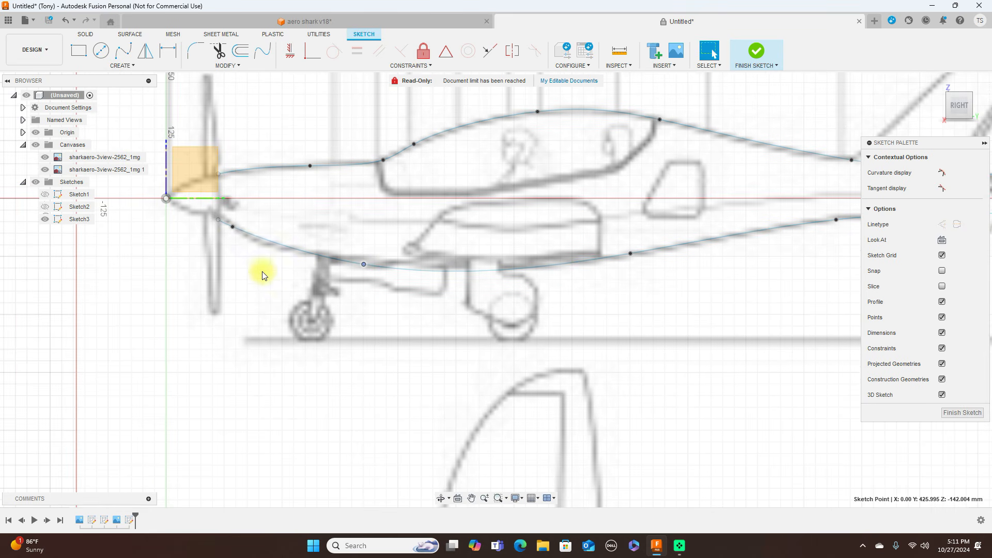
{"action": "left_click", "coordinate": [218, 220]}
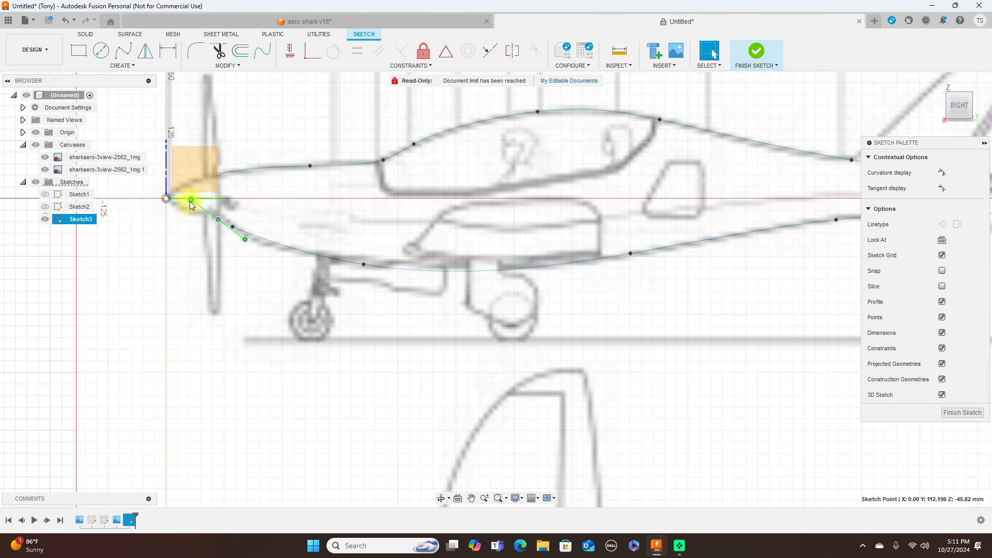
{"action": "left_click_drag", "start_coordinate": [191, 200], "coordinate": [210, 211]}
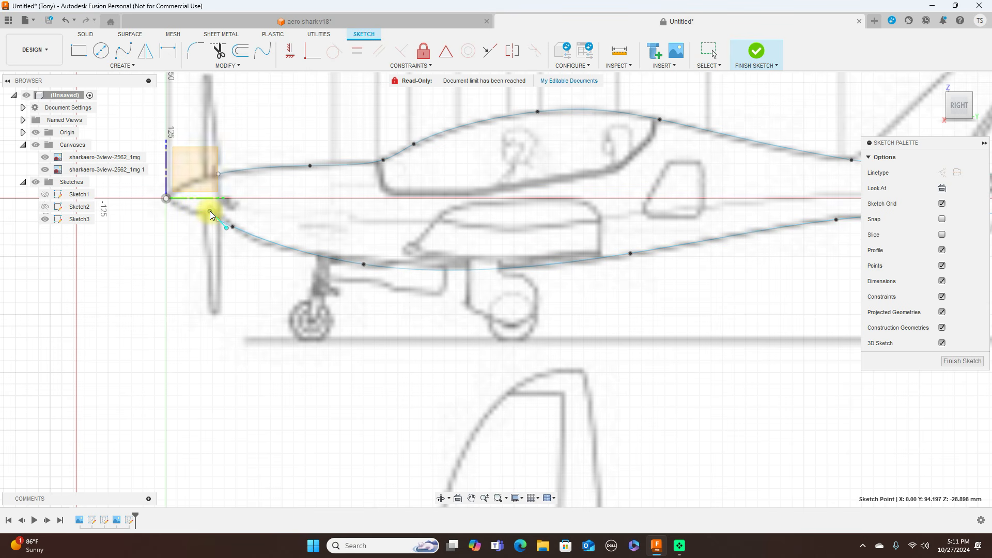
- Align the lower spline's second fit point, just behind the propeller, with the lower cowling outline
{"action": "left_click", "coordinate": [239, 232]}
{"action": "left_click", "coordinate": [233, 229]}
{"action": "left_click", "coordinate": [240, 267]}
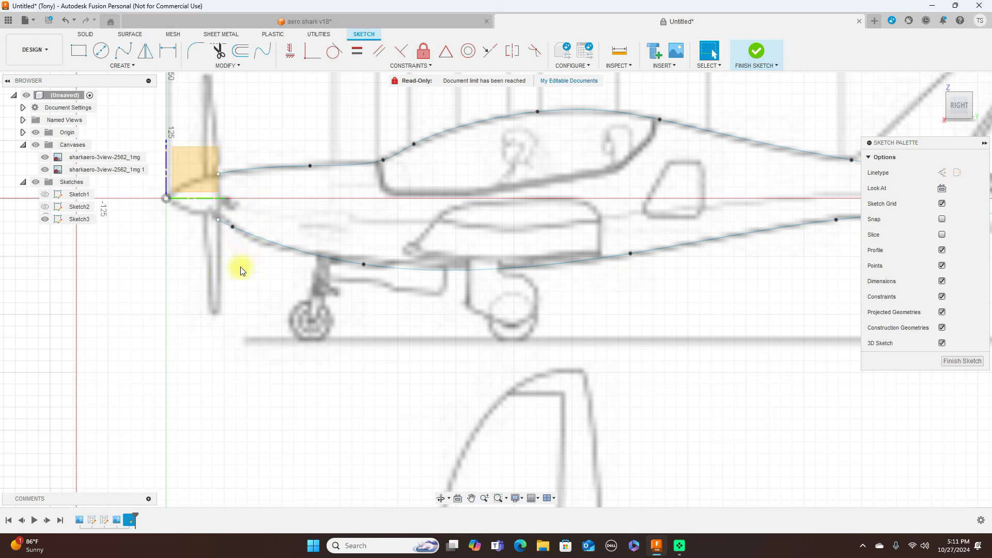
{"action": "left_click", "coordinate": [235, 230]}
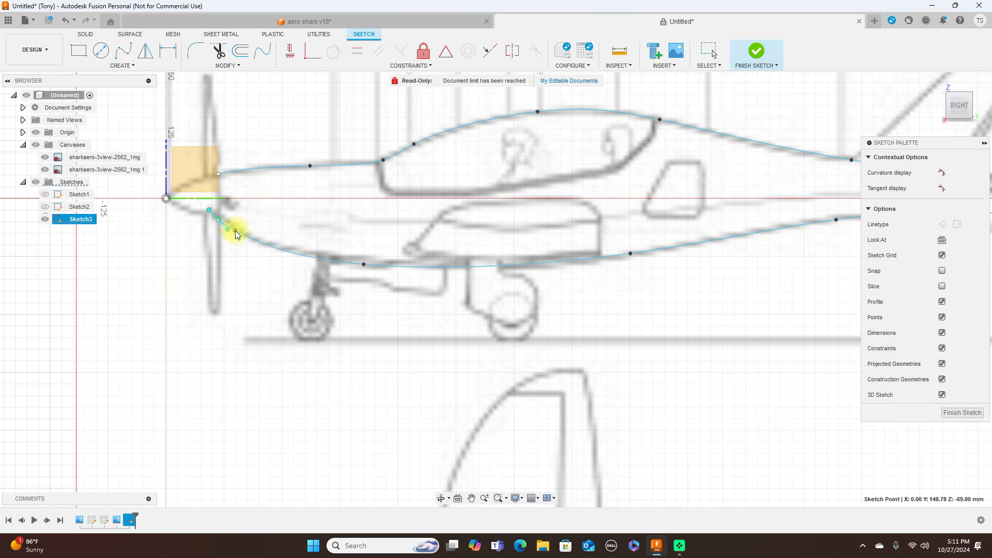
- Fine-tune the lower spline's fit point behind the nose gear against the belly outline and finish the sketch
{"action": "scroll", "coordinate": [362, 288], "scroll_direction": "down", "scroll_amount": 1}
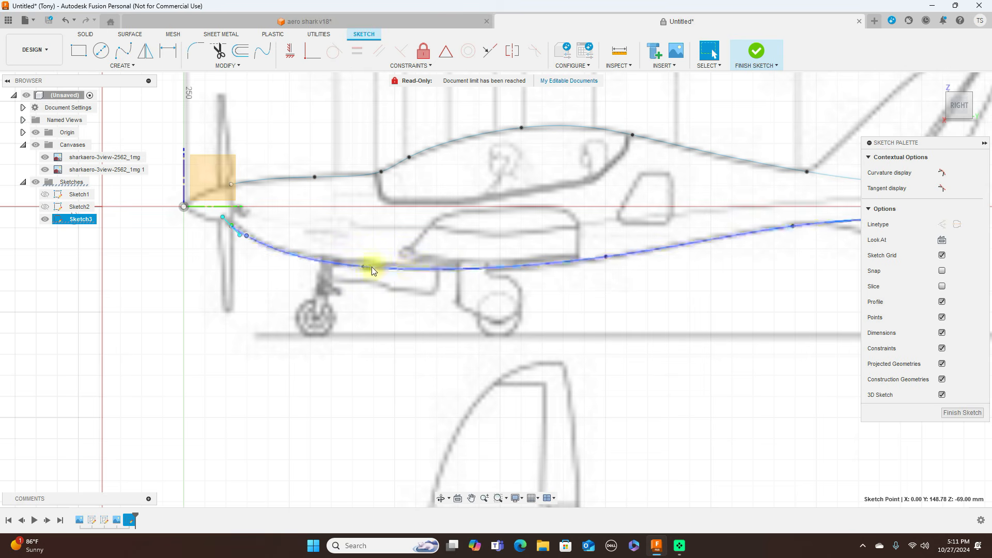
{"action": "mouse_move", "coordinate": [363, 266]}
{"action": "left_mouse_down"}
{"action": "mouse_move", "coordinate": [366, 253]}
{"action": "mouse_move", "coordinate": [365, 266]}
{"action": "left_mouse_up"}
{"action": "scroll", "coordinate": [365, 265], "scroll_direction": "down", "scroll_amount": 3}
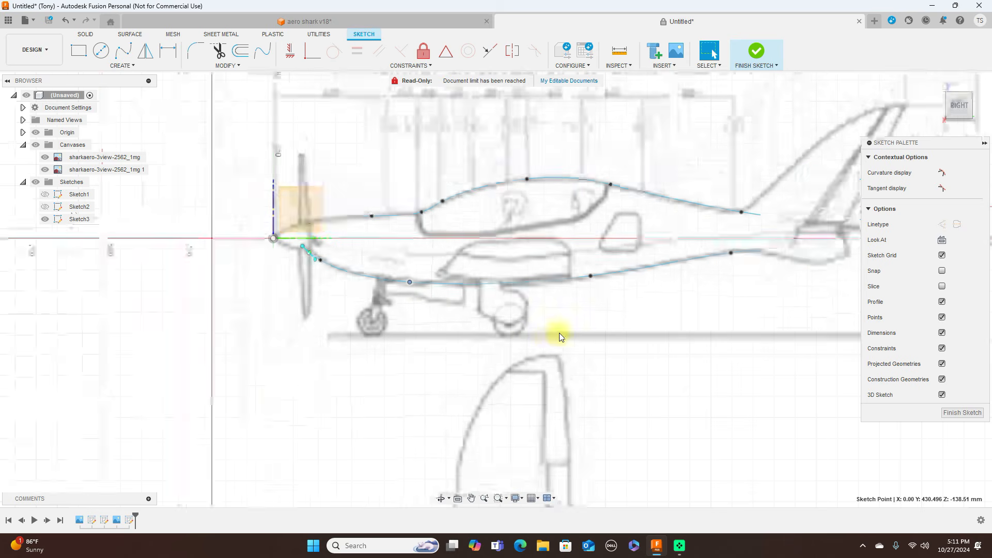
{"action": "scroll", "coordinate": [597, 353], "scroll_direction": "up", "scroll_amount": 2}
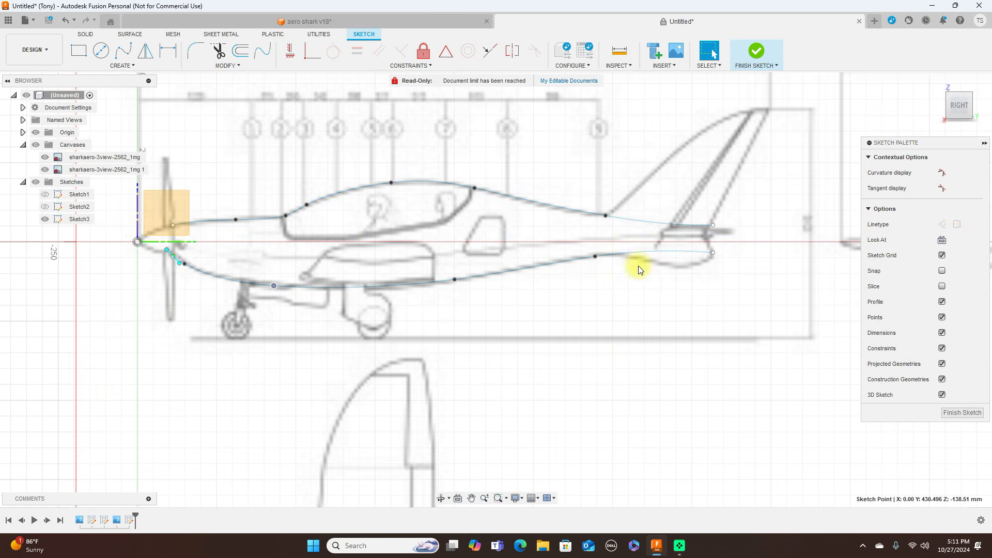
{"action": "left_click", "coordinate": [758, 52]}
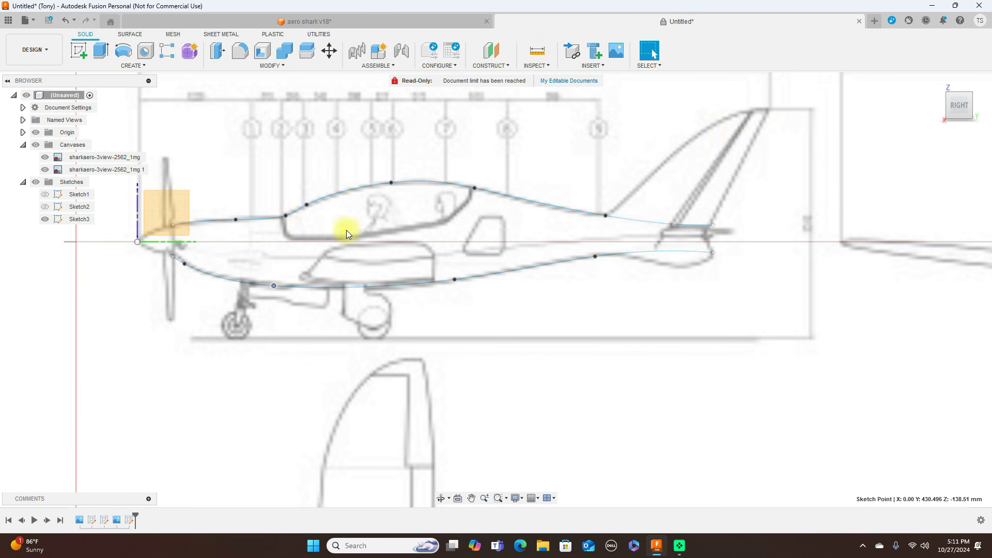
- Start a new sketch on the horizontal origin plane in top view, with the fuselage running horizontally
{"action": "left_click", "coordinate": [962, 88]}
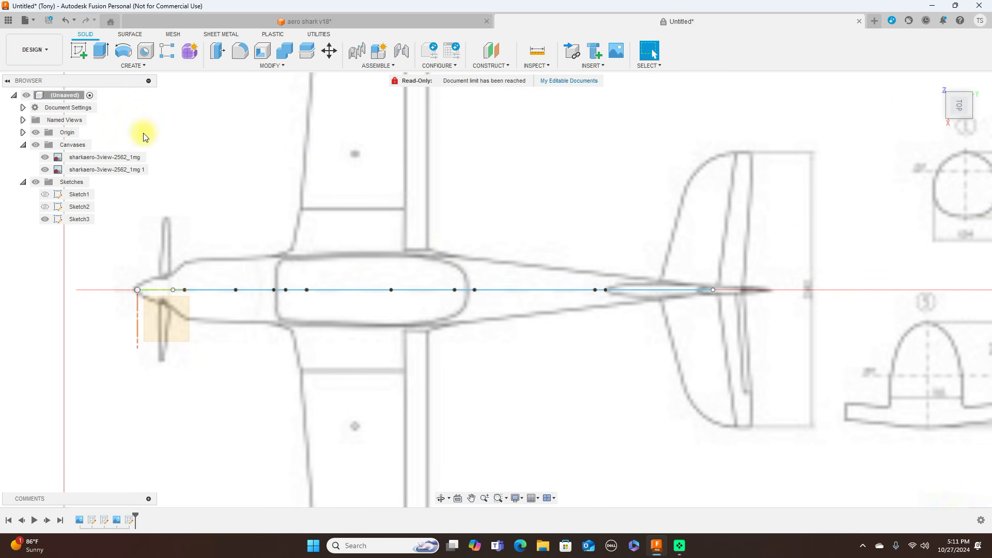
{"action": "left_click", "coordinate": [78, 50]}
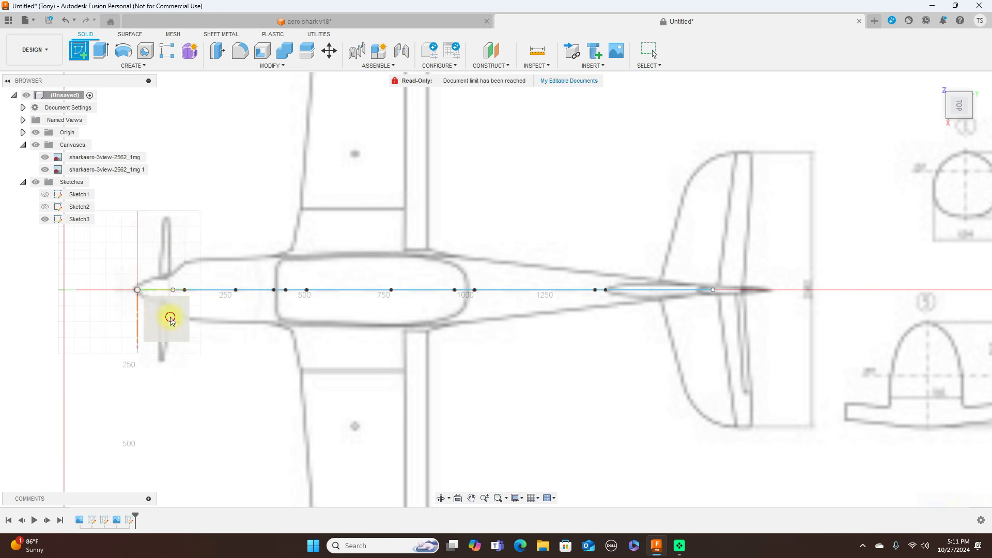
{"action": "left_click", "coordinate": [170, 320]}
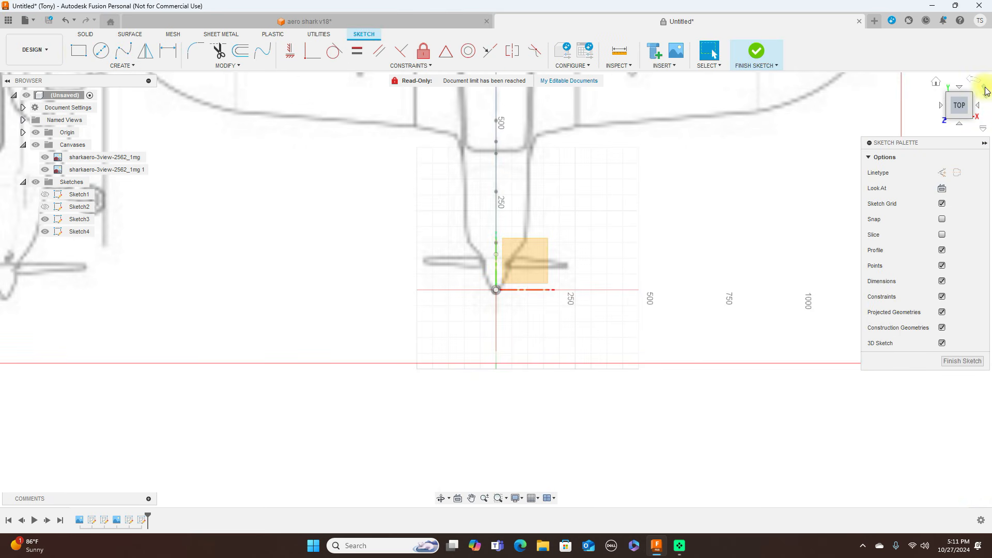
{"action": "left_click", "coordinate": [985, 88]}
{"action": "scroll", "coordinate": [699, 191], "scroll_direction": "down", "scroll_amount": 3}
{"action": "scroll", "coordinate": [712, 185], "scroll_direction": "up", "scroll_amount": 3}
{"action": "middle_click_drag", "start_coordinate": [714, 184], "coordinate": [489, 128]}
{"action": "scroll", "coordinate": [488, 127], "scroll_direction": "up", "scroll_amount": 2}
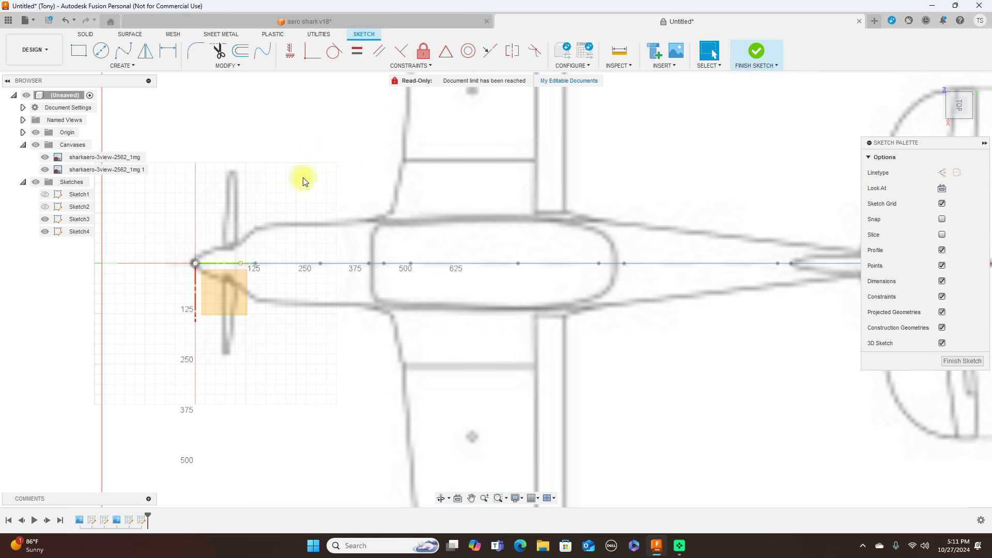
- Draw a fit-point spline along the starboard fuselage outline from behind the propeller, past the cowling and canopy, to the tail end
{"action": "left_click", "coordinate": [126, 53]}
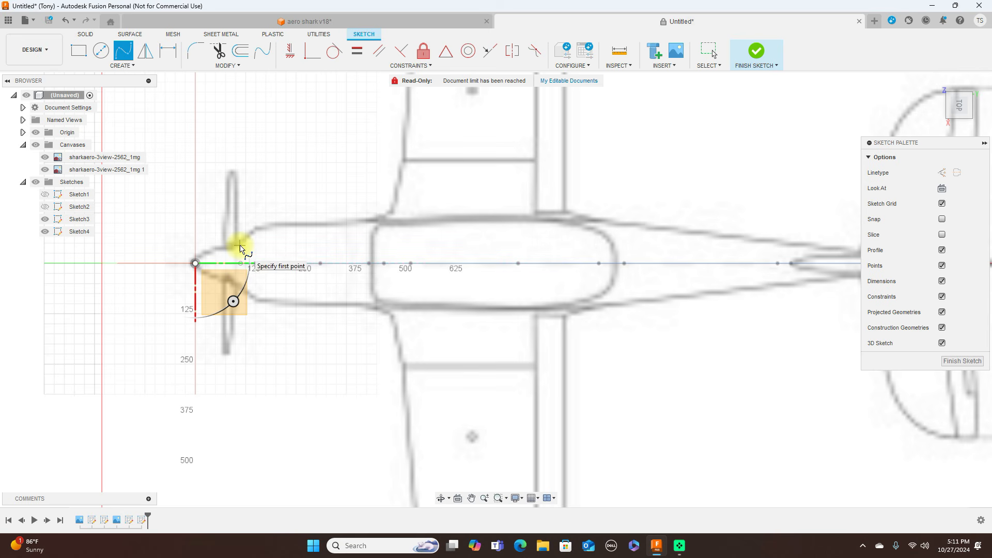
{"action": "left_click", "coordinate": [240, 246]}
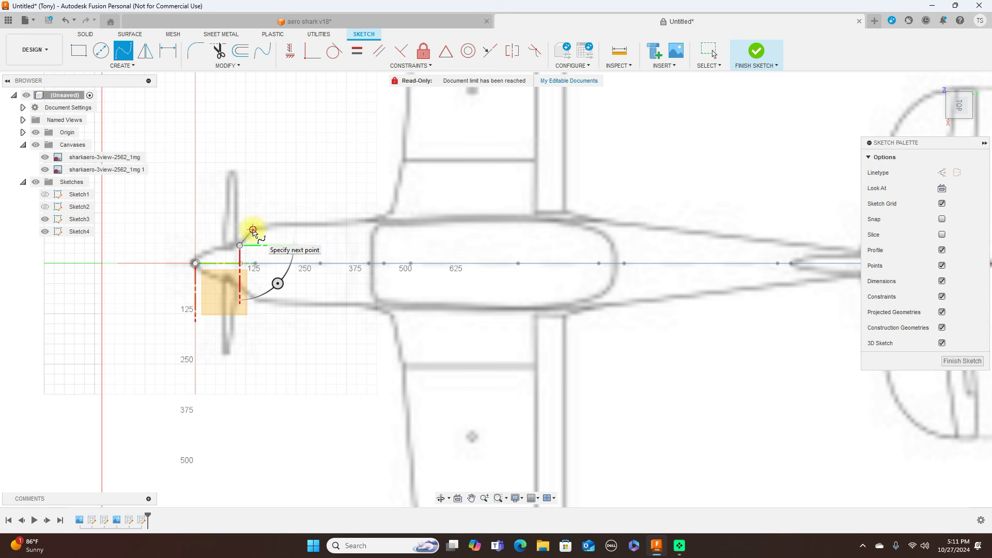
{"action": "left_click", "coordinate": [253, 230]}
{"action": "left_click", "coordinate": [301, 223]}
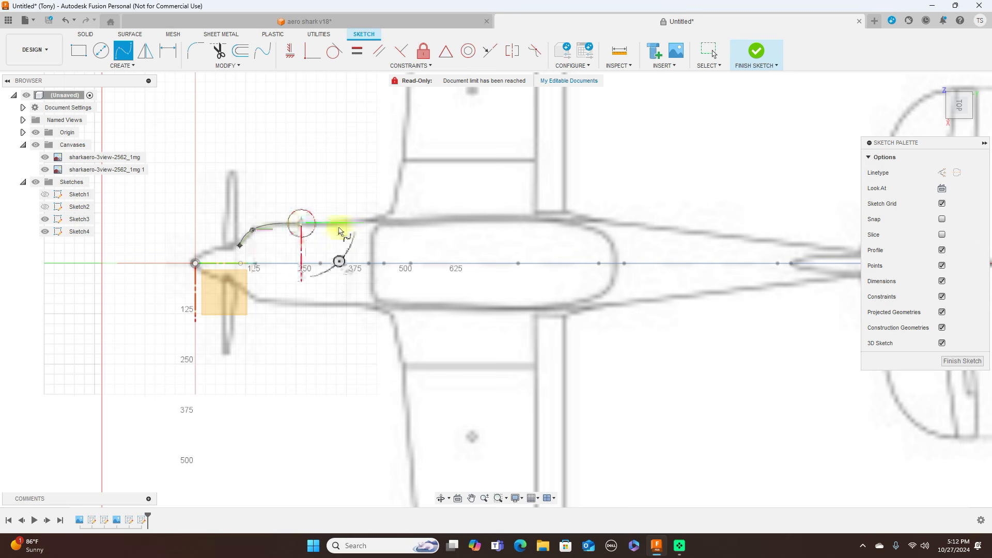
{"action": "left_click", "coordinate": [462, 217]}
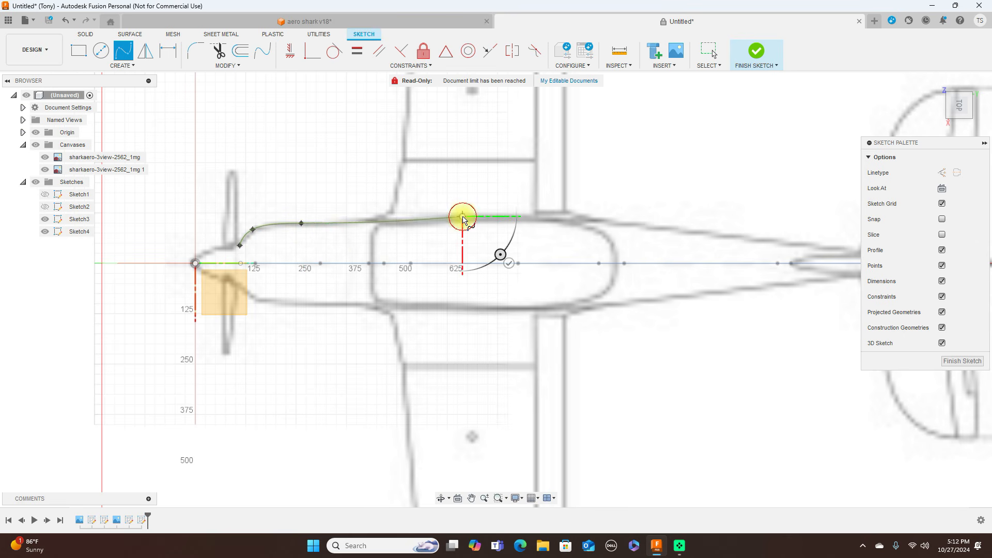
{"action": "middle_click_drag", "start_coordinate": [483, 222], "coordinate": [388, 235]}
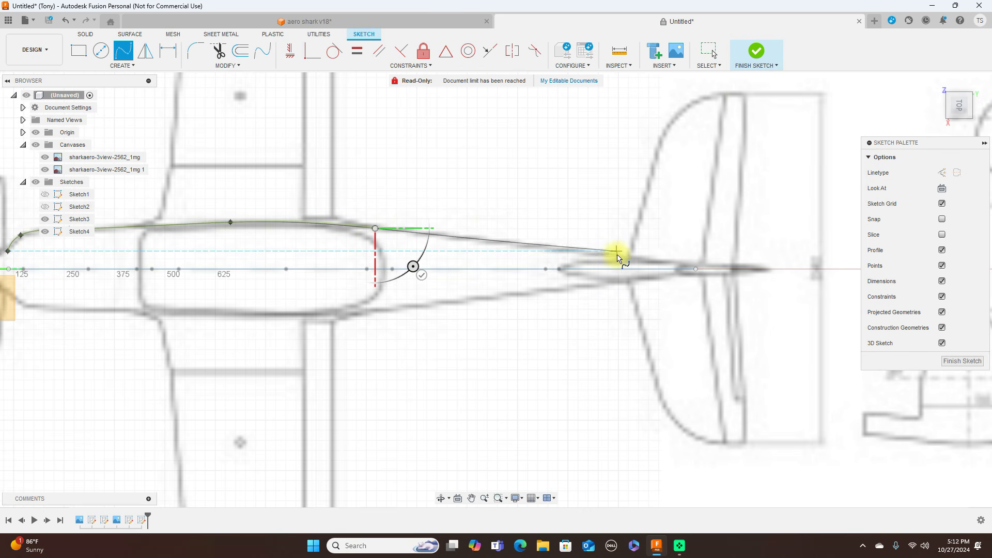
{"action": "left_click", "coordinate": [695, 261]}
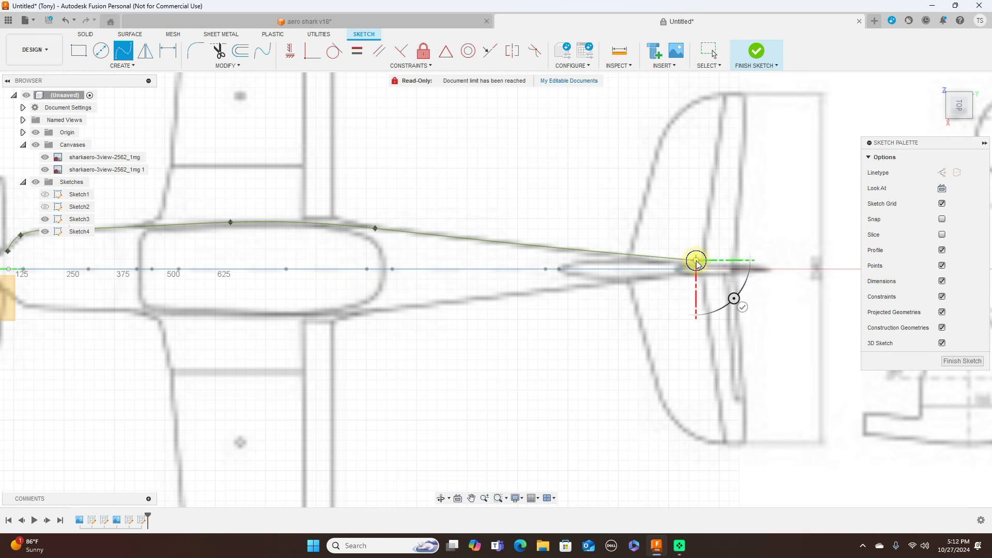
{"action": "right_click", "coordinate": [696, 261]}
{"action": "left_click", "coordinate": [740, 260]}
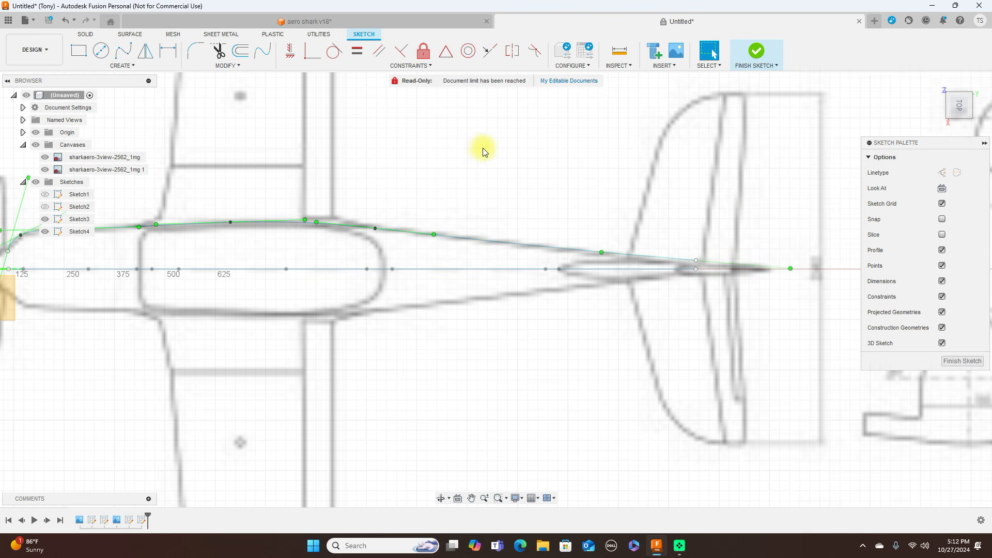
- Move the starboard spline's fit point beside the canopy slightly inward toward the fuselage outline
{"action": "scroll", "coordinate": [493, 151], "scroll_direction": "down", "scroll_amount": 3}
{"action": "middle_click_drag", "start_coordinate": [492, 150], "coordinate": [568, 137]}
{"action": "scroll", "coordinate": [511, 160], "scroll_direction": "up", "scroll_amount": 2}
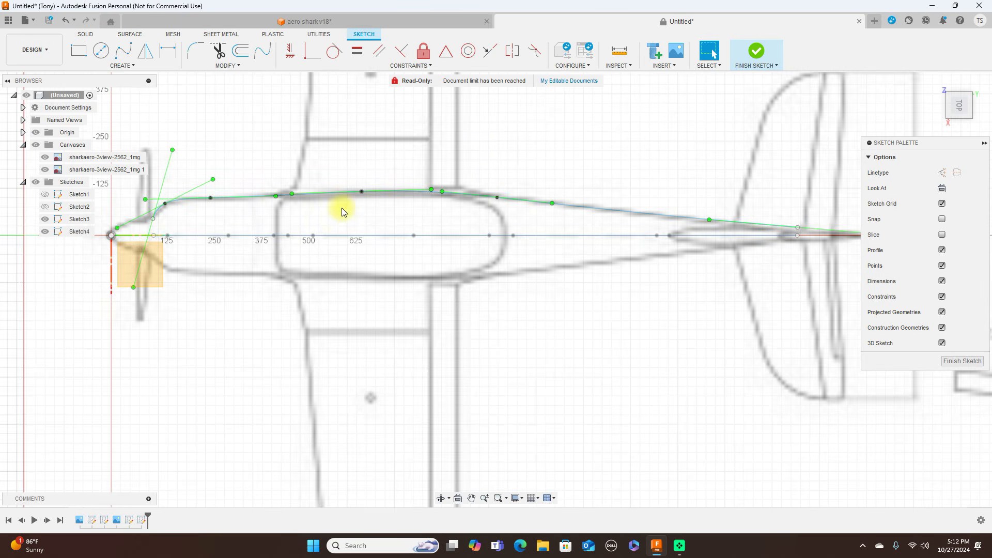
{"action": "key", "text": "Escape"}
{"action": "left_click", "coordinate": [211, 197]}
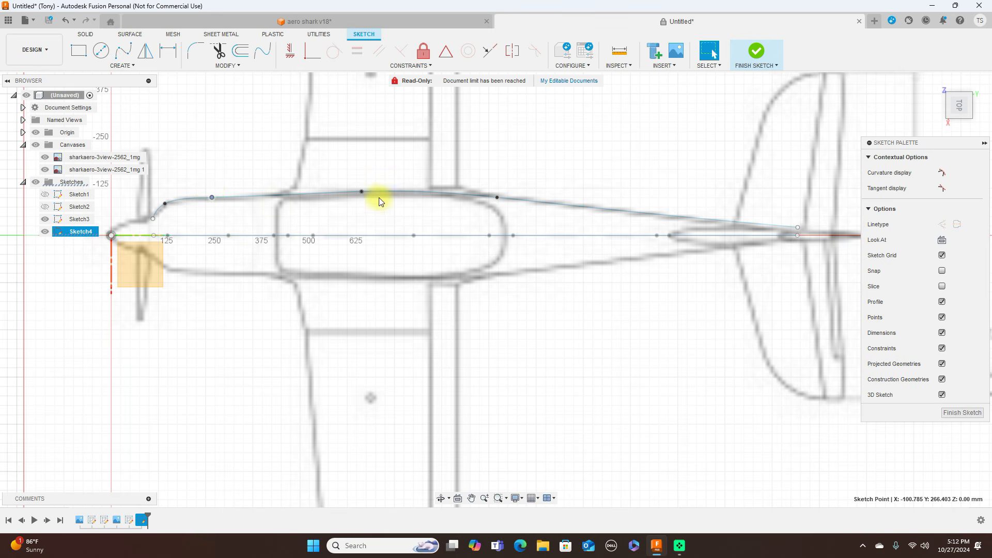
{"action": "left_click_drag", "start_coordinate": [363, 193], "coordinate": [363, 196]}
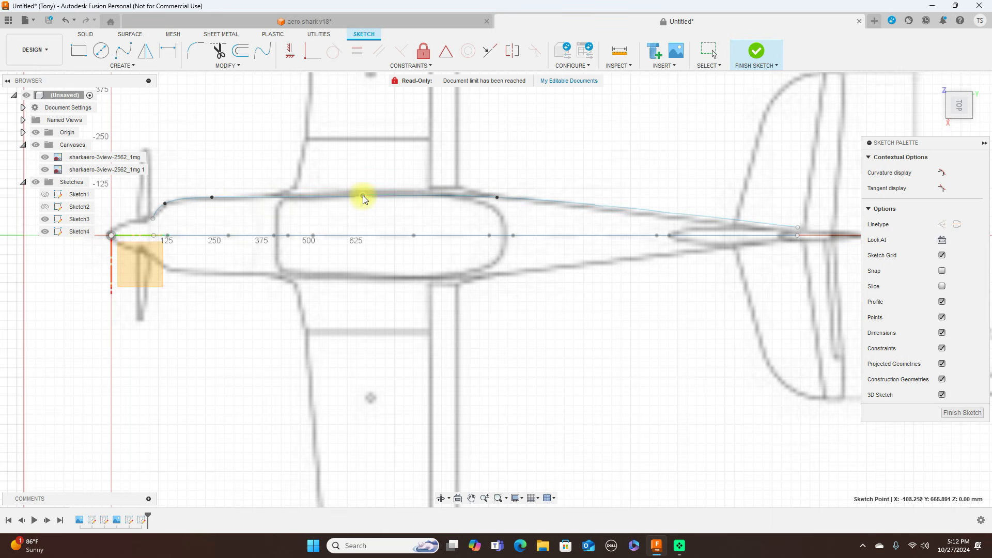
- Move the starboard spline's tail endpoint slightly inward toward the fuselage outline
{"action": "left_click", "coordinate": [557, 200]}
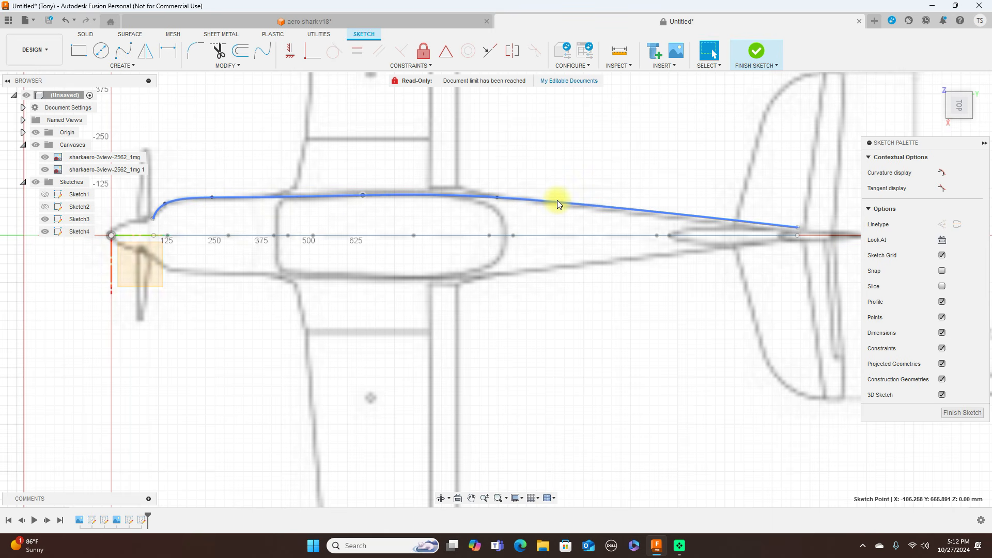
{"action": "scroll", "coordinate": [705, 234], "scroll_direction": "up", "scroll_amount": 2}
{"action": "middle_click_drag", "start_coordinate": [776, 256], "coordinate": [659, 277]}
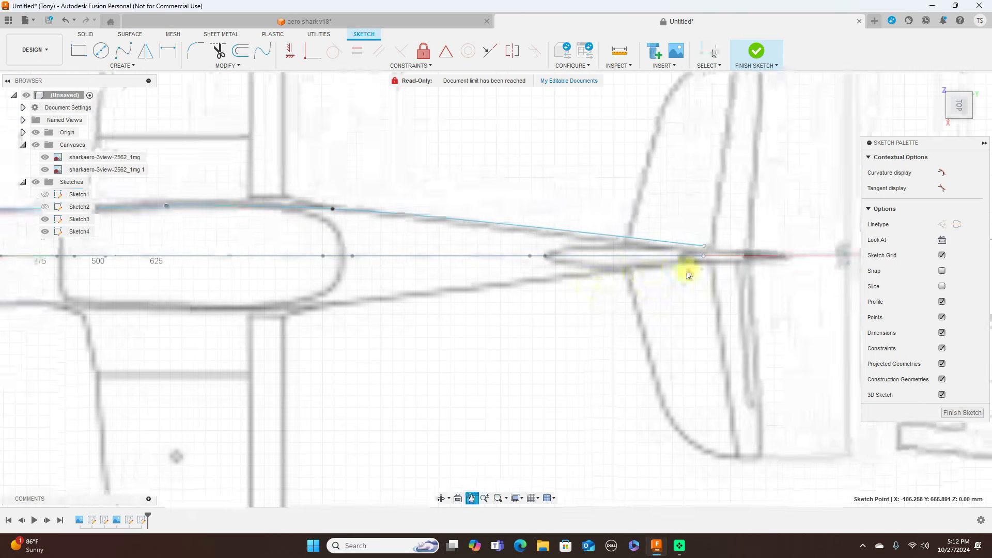
{"action": "scroll", "coordinate": [726, 257], "scroll_direction": "up", "scroll_amount": 2}
{"action": "left_click_drag", "start_coordinate": [704, 234], "coordinate": [706, 240]}
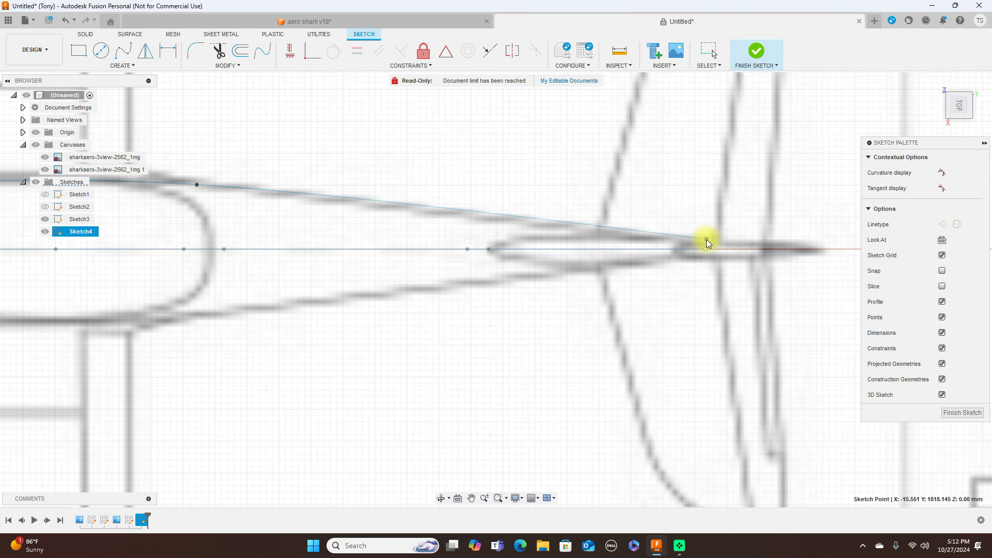
- Mirror the starboard spline about the YZ origin plane to create the port fuselage outline, and finish the sketch
{"action": "scroll", "coordinate": [706, 240], "scroll_direction": "down", "scroll_amount": 5}
{"action": "mouse_move", "coordinate": [588, 249]}
{"action": "middle_mouse_down"}
{"action": "mouse_move", "coordinate": [599, 283]}
{"action": "mouse_move", "coordinate": [616, 287]}
{"action": "mouse_move", "coordinate": [656, 252]}
{"action": "middle_mouse_up"}
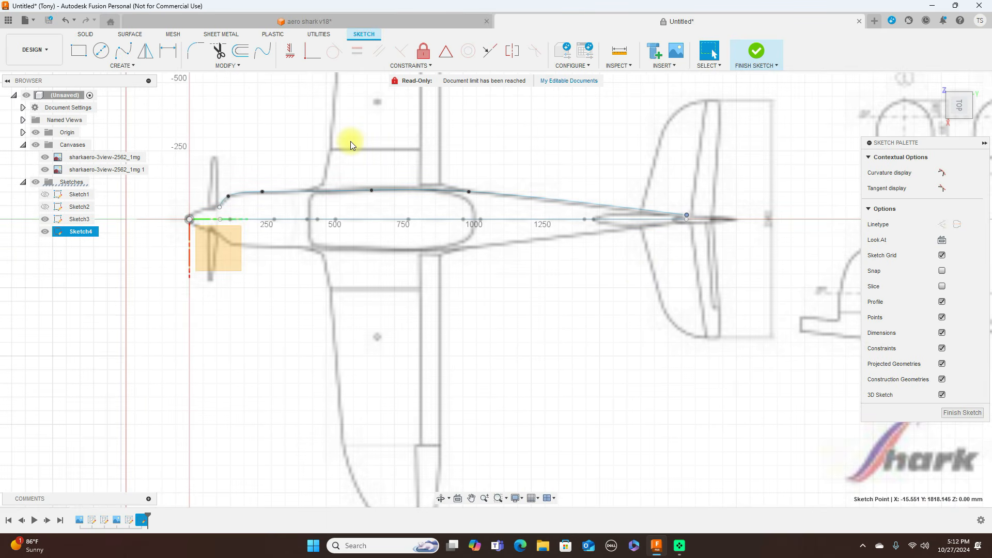
{"action": "left_click", "coordinate": [145, 50]}
{"action": "double_click", "coordinate": [343, 189]}
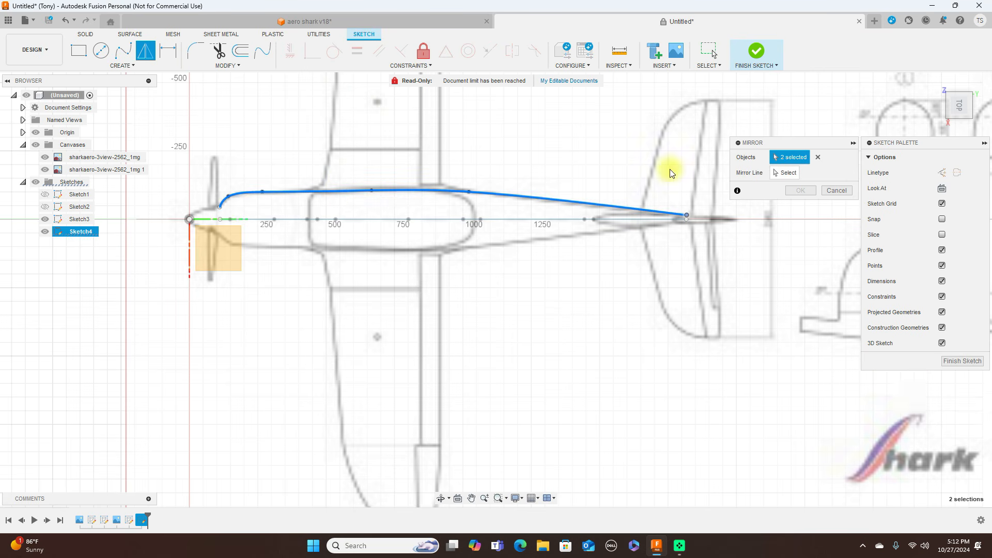
{"action": "left_click", "coordinate": [780, 173]}
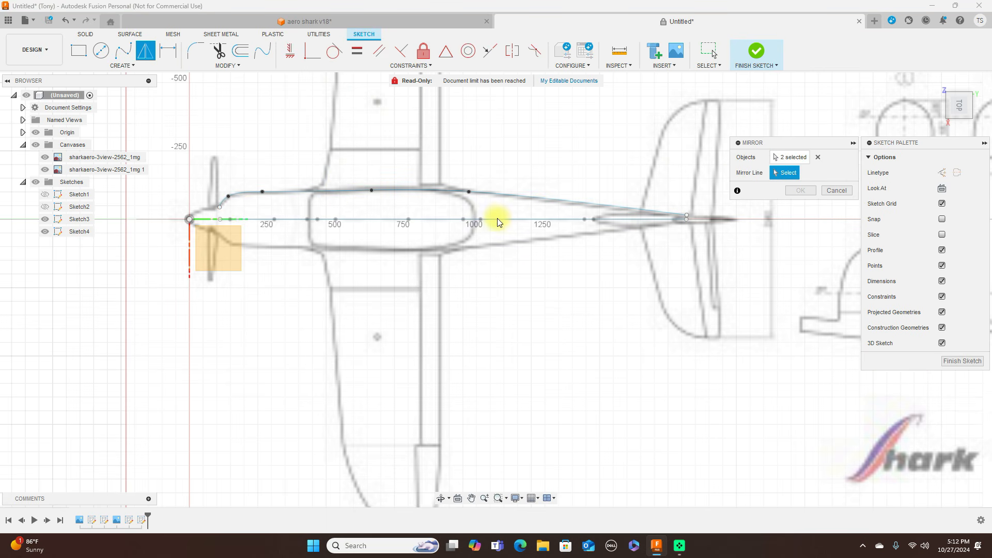
{"action": "left_click", "coordinate": [212, 219]}
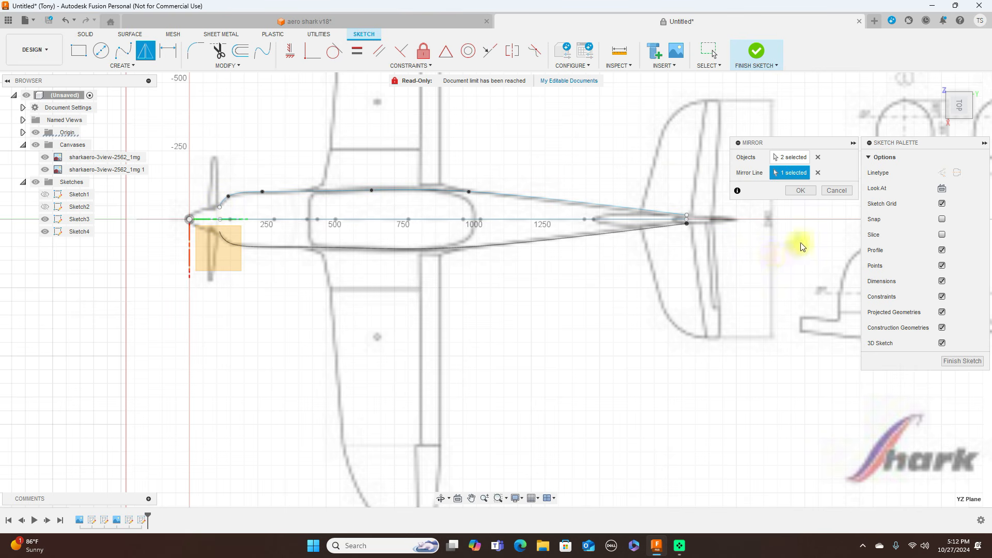
{"action": "left_click", "coordinate": [800, 190]}
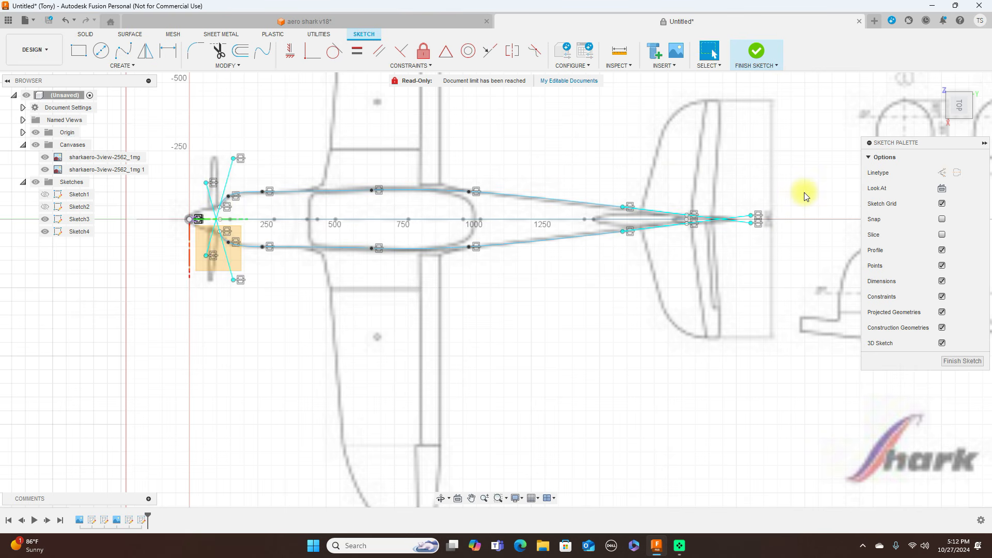
{"action": "left_click", "coordinate": [755, 50]}
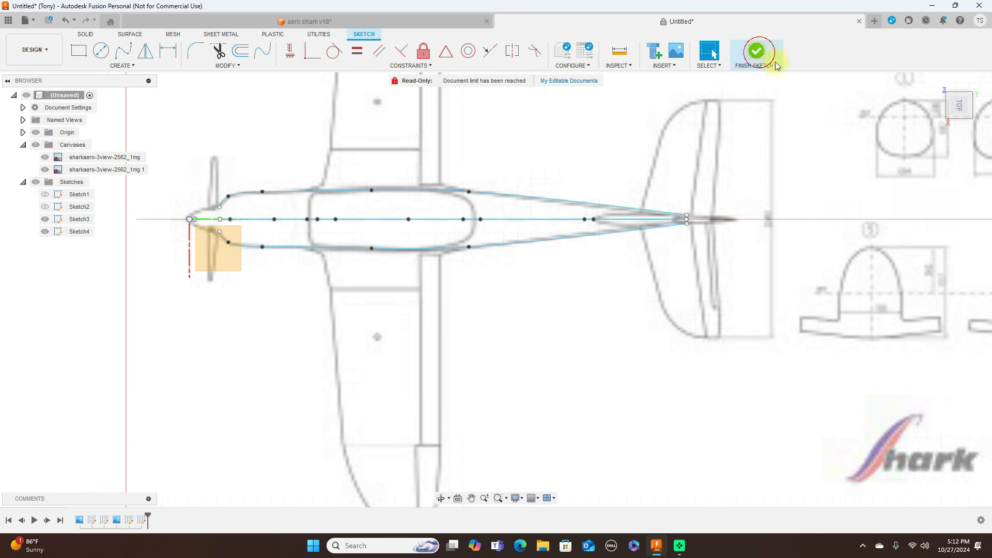
- Hide both reference canvases and the origin geometry so that only the fuselage splines are displayed
{"action": "mouse_move", "coordinate": [966, 119]}
{"action": "left_mouse_down"}
{"action": "mouse_move", "coordinate": [968, 11]}
{"action": "mouse_move", "coordinate": [465, 15]}
{"action": "mouse_move", "coordinate": [4, 54]}
{"action": "left_mouse_up"}
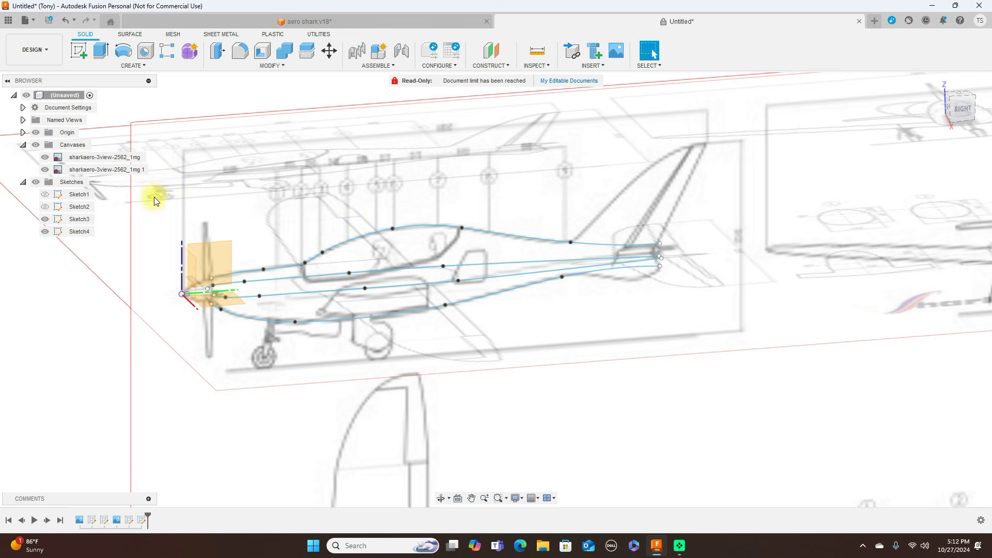
{"action": "left_click", "coordinate": [36, 145]}
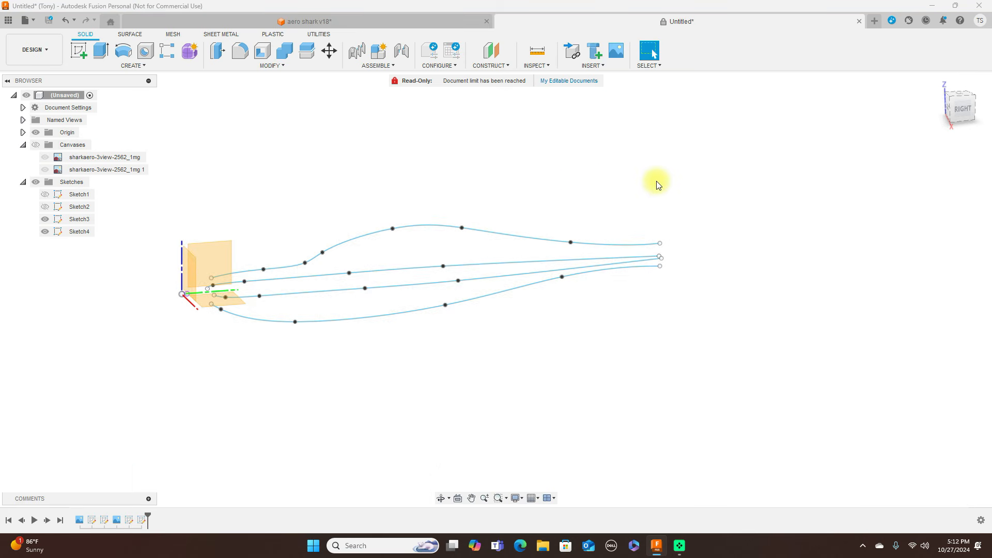
{"action": "left_click", "coordinate": [36, 133]}
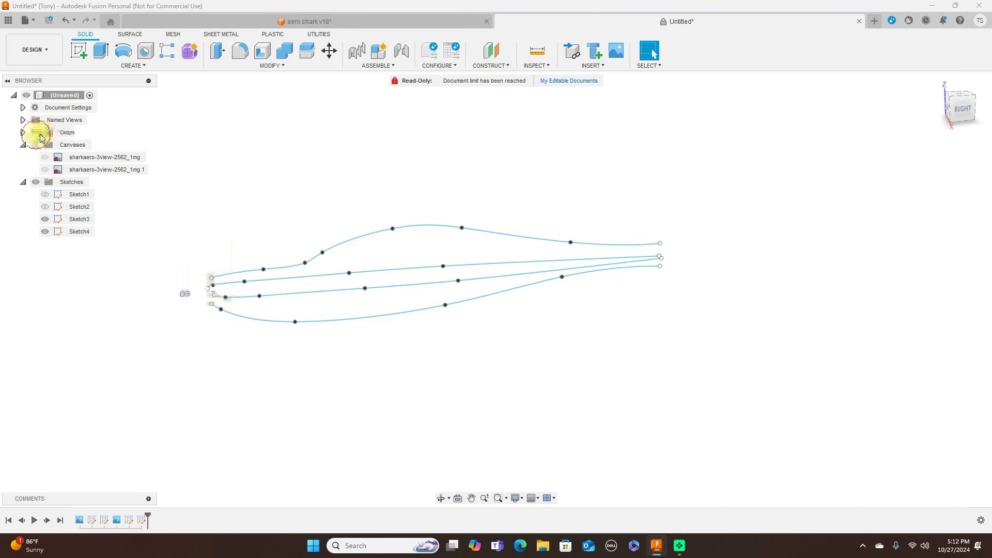
- Toggle Sketch3 and Sketch4 off and on to examine which fuselage curves each one contains
{"action": "mouse_move", "coordinate": [961, 114]}
{"action": "left_mouse_down"}
{"action": "mouse_move", "coordinate": [58, 107]}
{"action": "mouse_move", "coordinate": [107, 106]}
{"action": "mouse_move", "coordinate": [82, 98]}
{"action": "mouse_move", "coordinate": [13, 108]}
{"action": "left_mouse_up"}
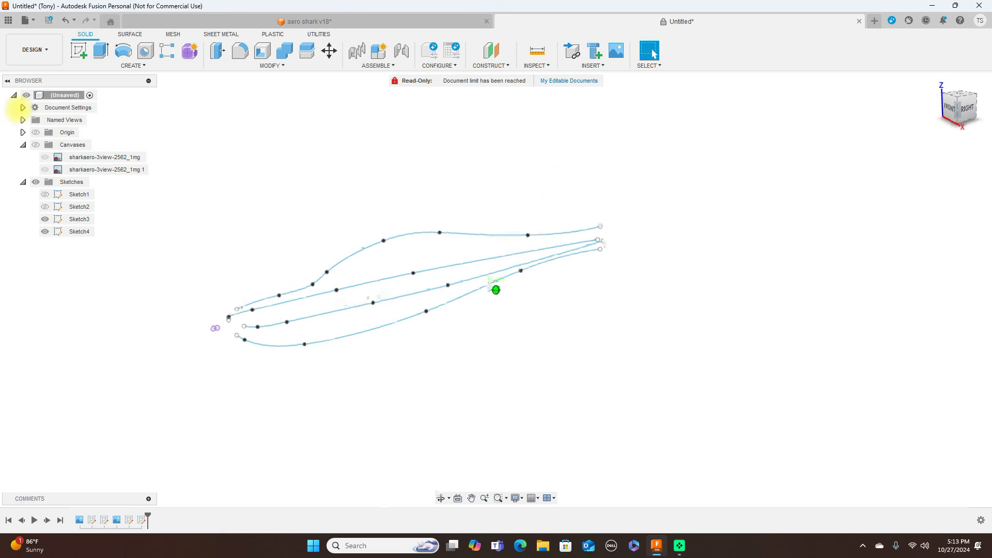
{"action": "left_click", "coordinate": [45, 220]}
{"action": "left_click", "coordinate": [44, 220]}
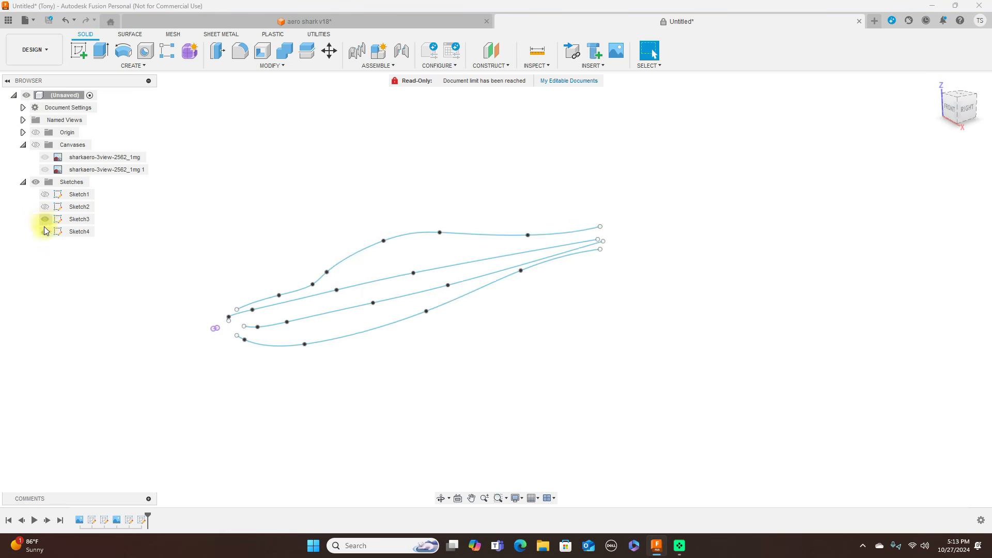
{"action": "left_click", "coordinate": [45, 233]}
{"action": "left_click", "coordinate": [45, 231]}
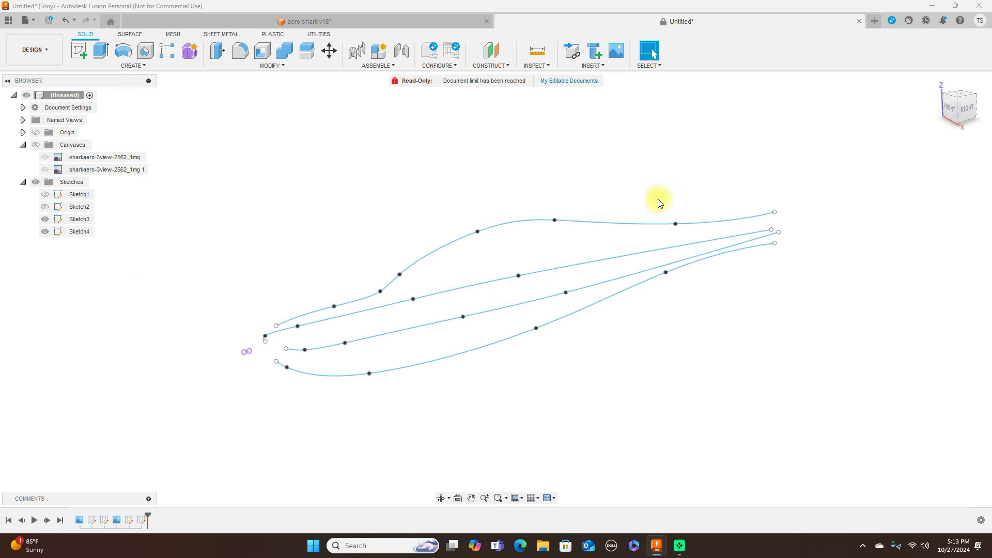
- Show the origin geometry in right view and start an offset plane from the XZ plane, pulled back 120 mm toward the fuselage front
{"action": "left_click", "coordinate": [965, 109]}
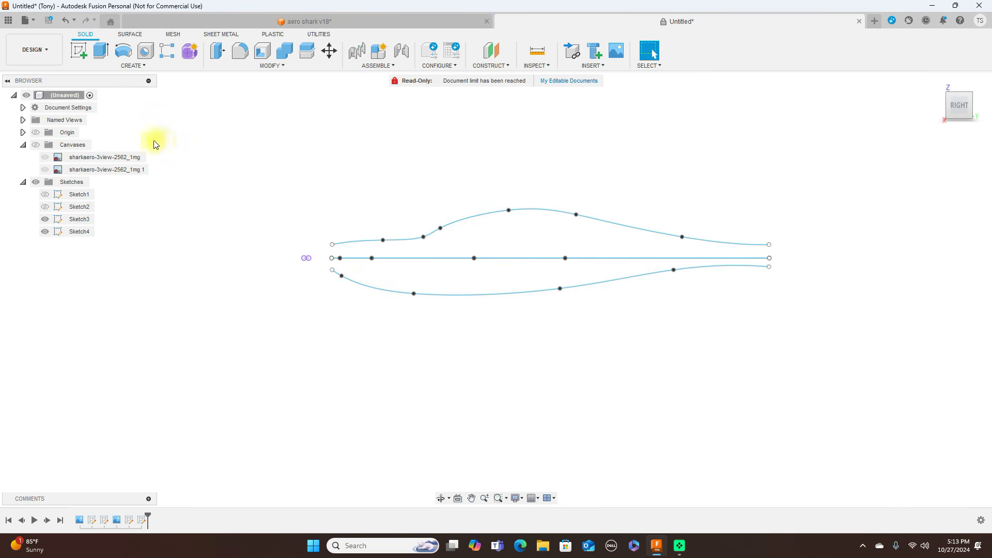
{"action": "left_click", "coordinate": [36, 133]}
{"action": "scroll", "coordinate": [418, 165], "scroll_direction": "up", "scroll_amount": 2}
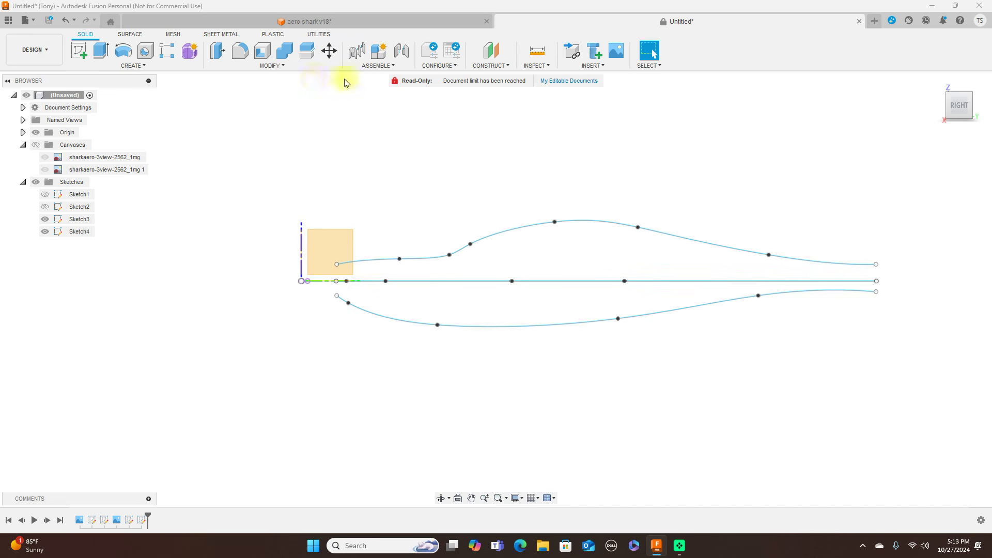
{"action": "left_click", "coordinate": [508, 66]}
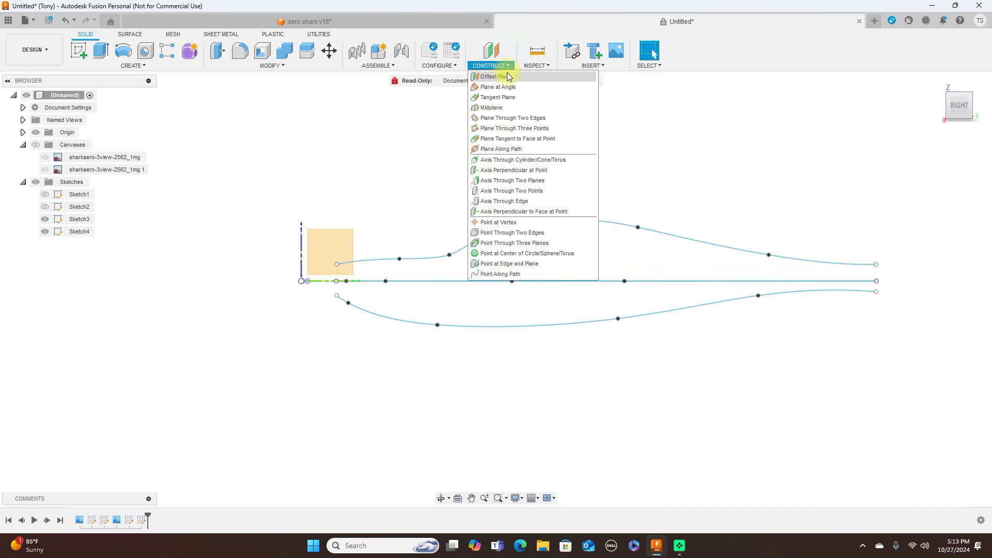
{"action": "left_click", "coordinate": [497, 76]}
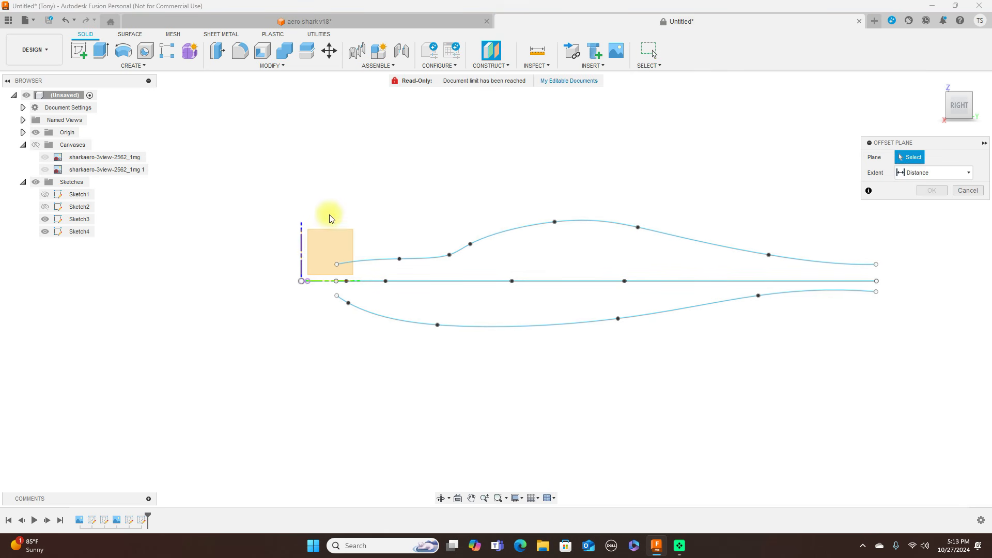
{"action": "left_click", "coordinate": [305, 254]}
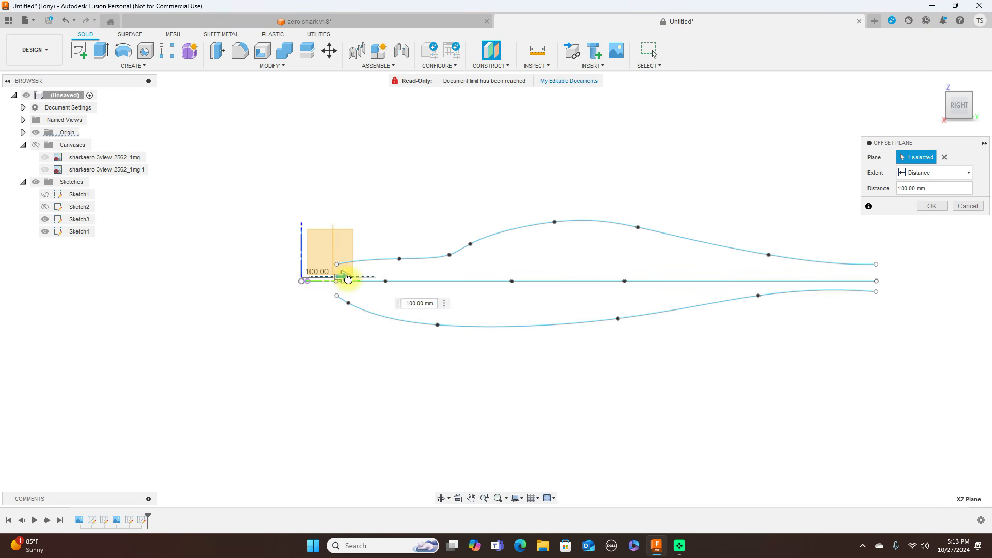
{"action": "type", "text": "100"}
{"action": "scroll", "coordinate": [343, 278], "scroll_direction": "up", "scroll_amount": 5}
{"action": "left_click_drag", "start_coordinate": [327, 274], "coordinate": [339, 278]}
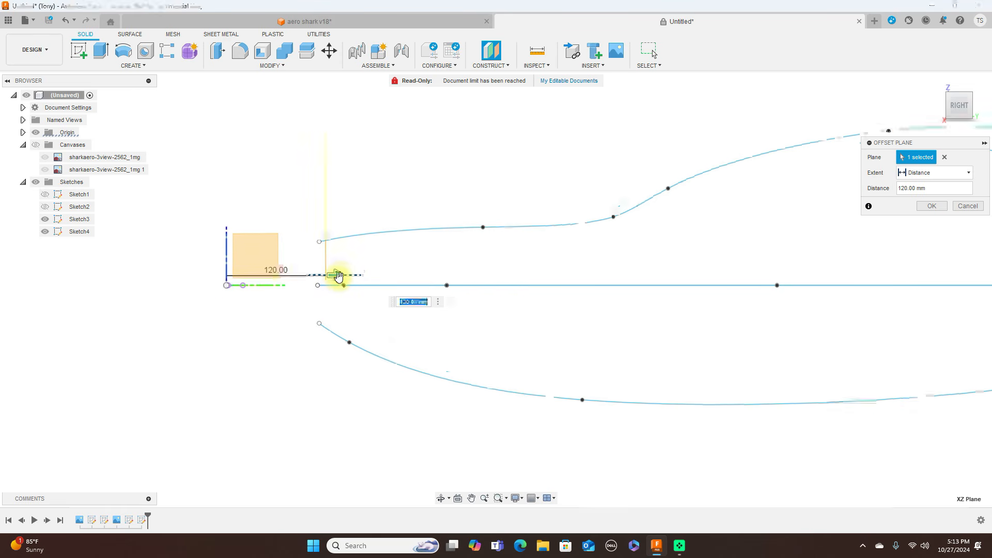
{"action": "scroll", "coordinate": [337, 276], "scroll_direction": "up", "scroll_amount": 3}
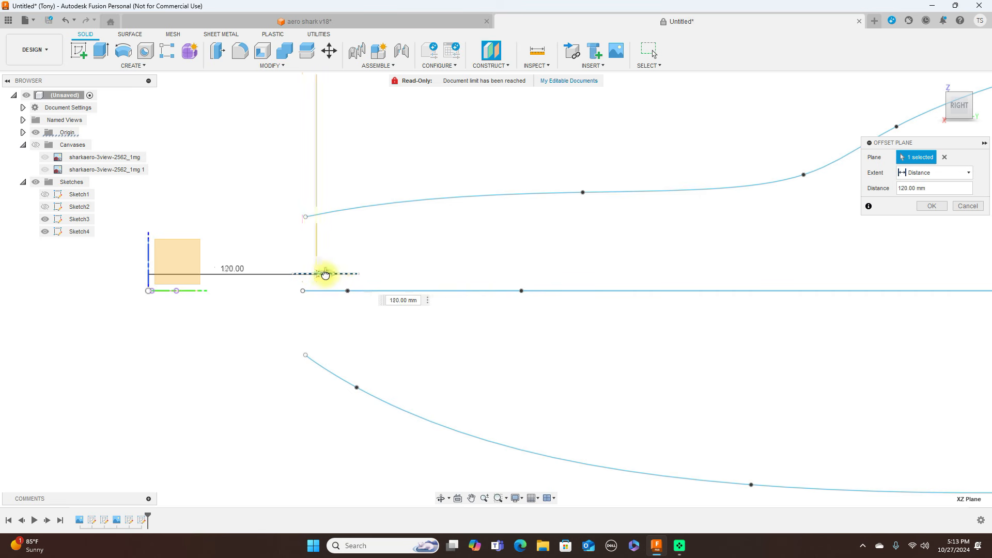
- Set the offset plane's distance to 114 mm, at the front ends of the fuselage splines, and create it
{"action": "scroll", "coordinate": [330, 274], "scroll_direction": "up", "scroll_amount": 2}
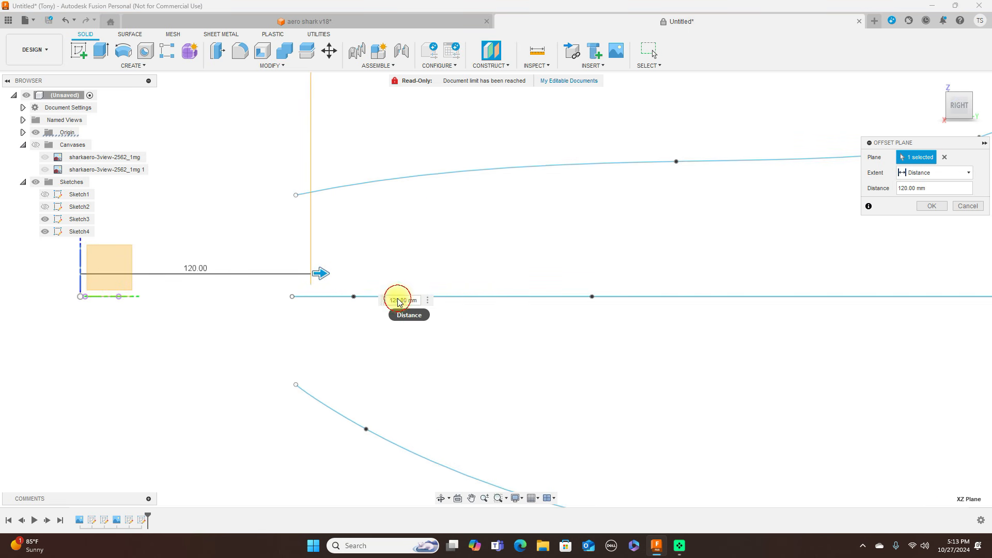
{"action": "left_click", "coordinate": [397, 301]}
{"action": "key", "text": "BackSpace"}
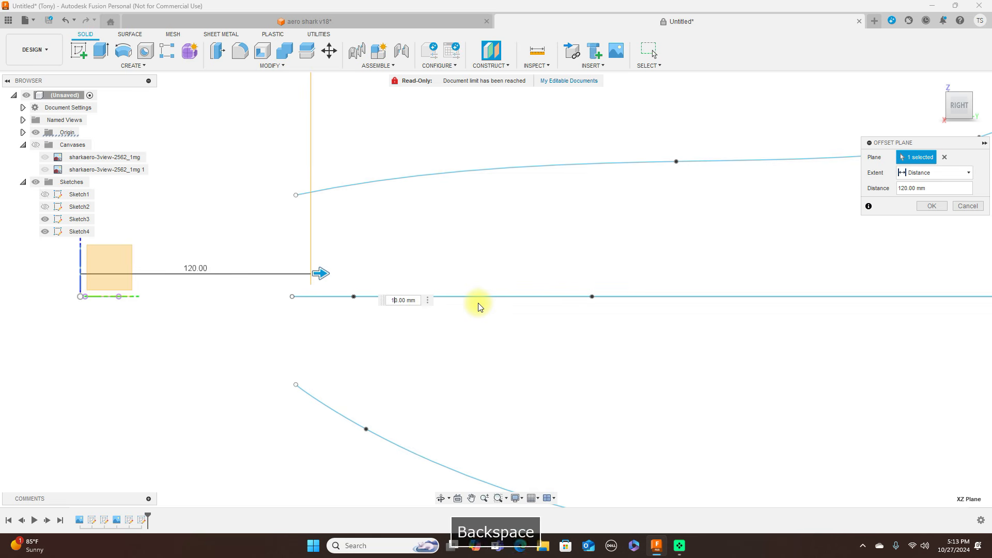
{"action": "type", "text": "1"}
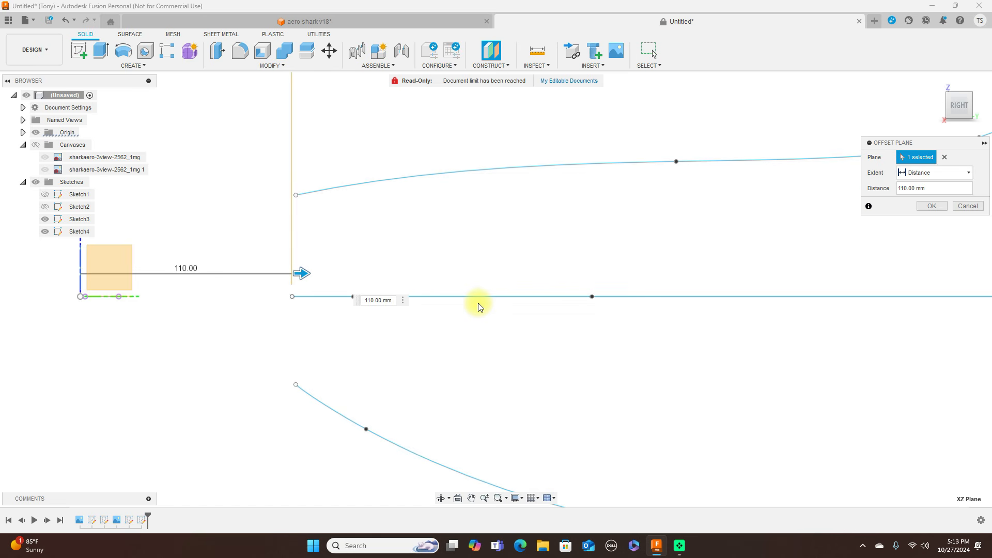
{"action": "key", "text": "BackSpace"}
{"action": "type", "text": "5"}
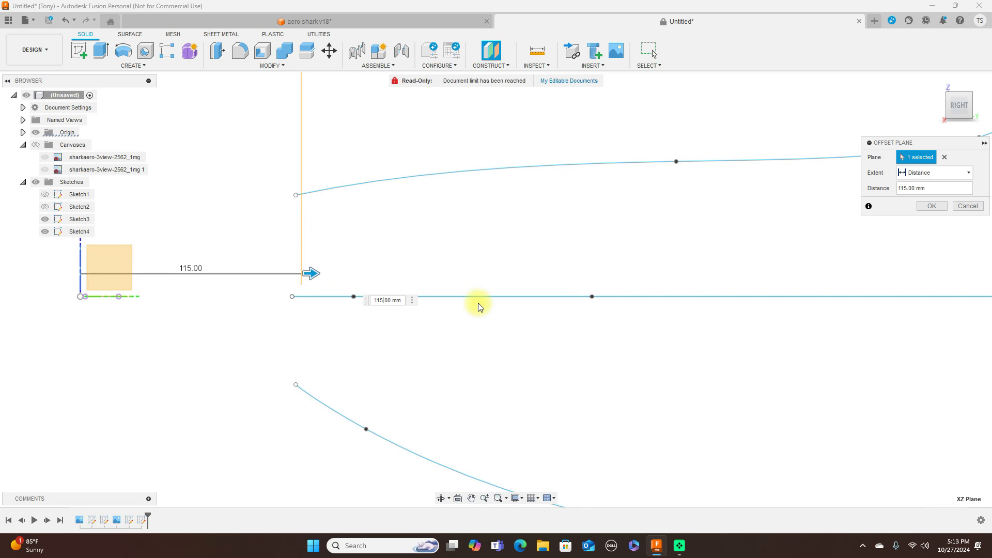
{"action": "key", "text": "BackSpace"}
{"action": "type", "text": "4"}
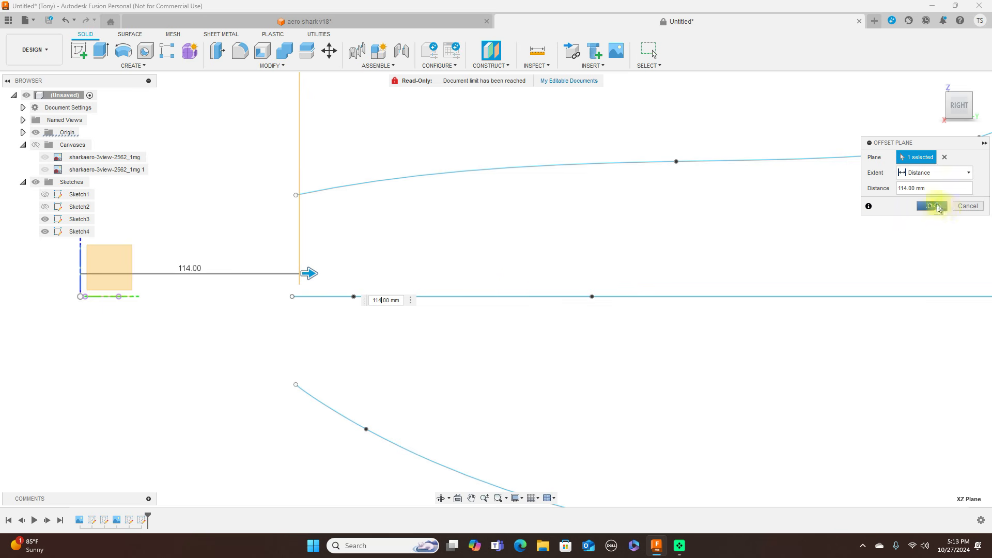
{"action": "left_click", "coordinate": [931, 206]}
- Create a second offset plane 700 mm behind the front construction plane, through the canopy area
{"action": "mouse_move", "coordinate": [565, 259]}
{"action": "middle_mouse_down"}
{"action": "mouse_move", "coordinate": [726, 193]}
{"action": "mouse_move", "coordinate": [571, 186]}
{"action": "middle_mouse_up"}
{"action": "scroll", "coordinate": [572, 186], "scroll_direction": "down", "scroll_amount": 2}
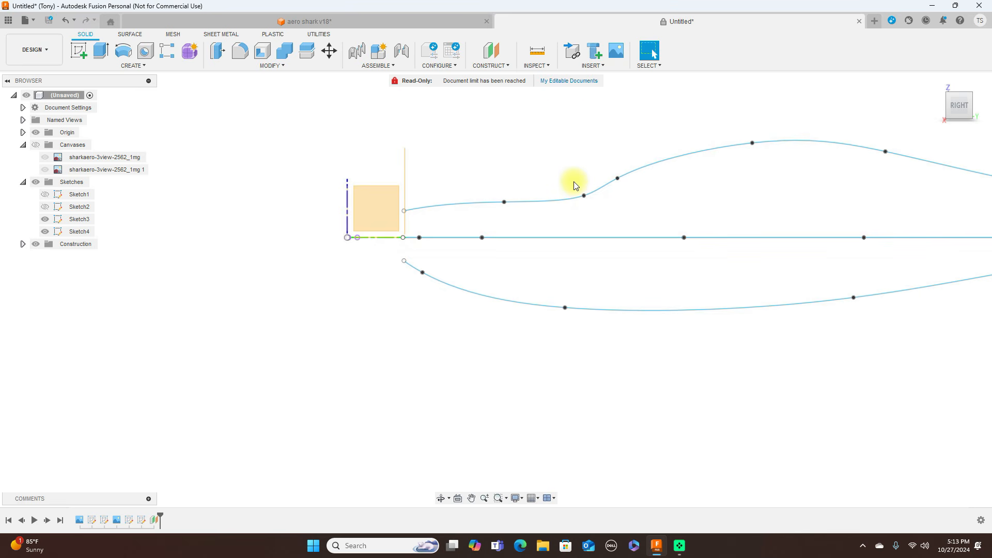
{"action": "left_click", "coordinate": [507, 65]}
{"action": "left_click", "coordinate": [504, 76]}
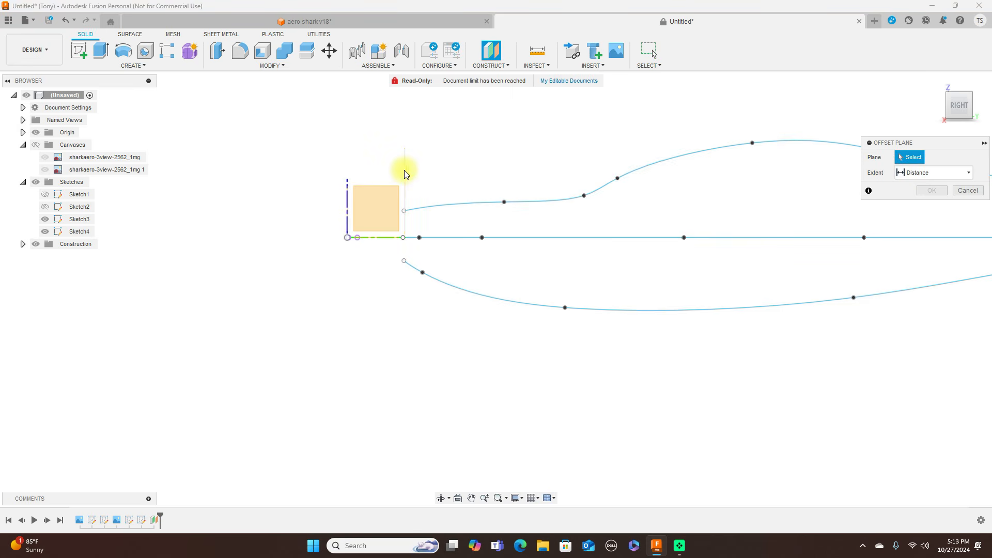
{"action": "left_click", "coordinate": [433, 180]}
{"action": "left_click_drag", "start_coordinate": [416, 169], "coordinate": [733, 186]}
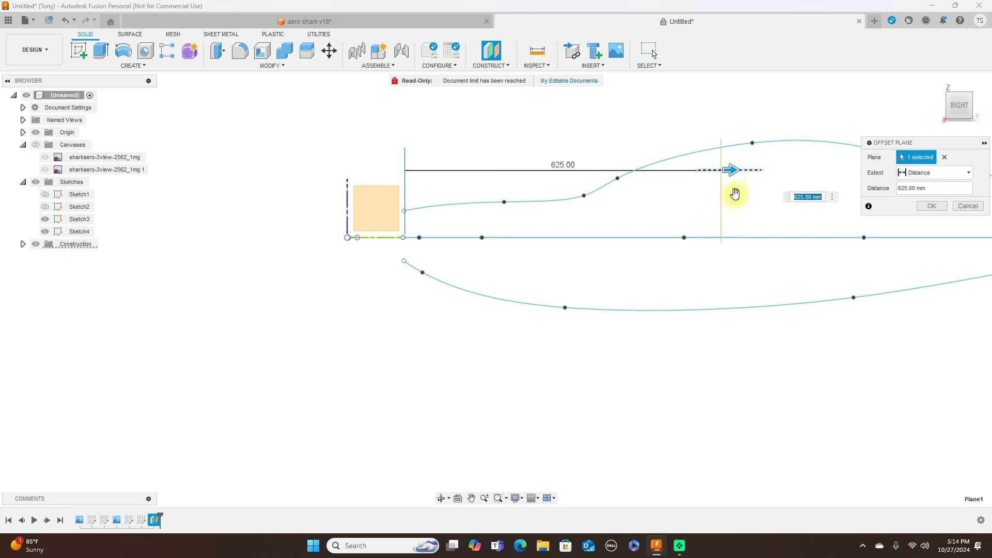
{"action": "scroll", "coordinate": [733, 186], "scroll_direction": "down", "scroll_amount": 2}
{"action": "middle_click_drag", "start_coordinate": [800, 274], "coordinate": [611, 292]}
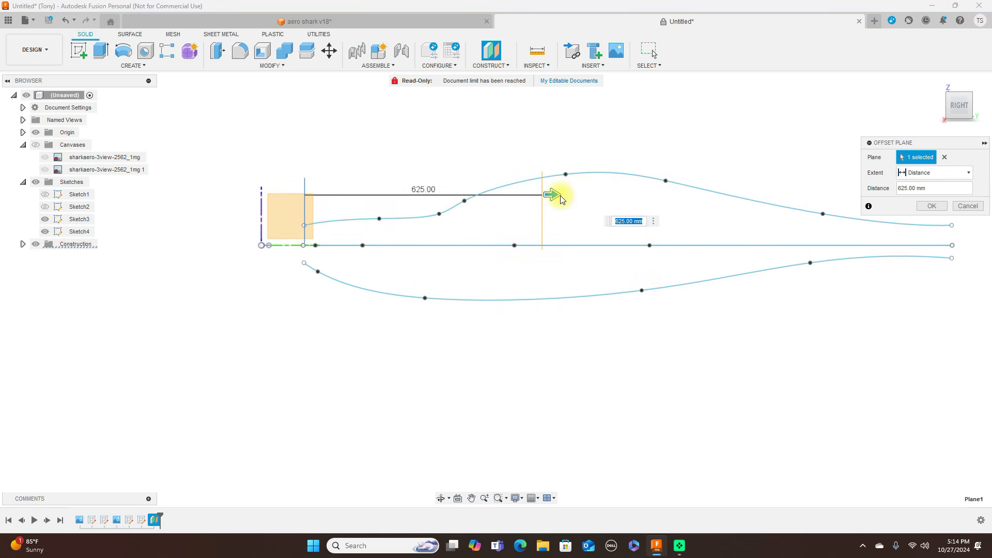
{"action": "left_click_drag", "start_coordinate": [582, 193], "coordinate": [607, 193]}
{"action": "scroll", "coordinate": [691, 248], "scroll_direction": "down", "scroll_amount": 2}
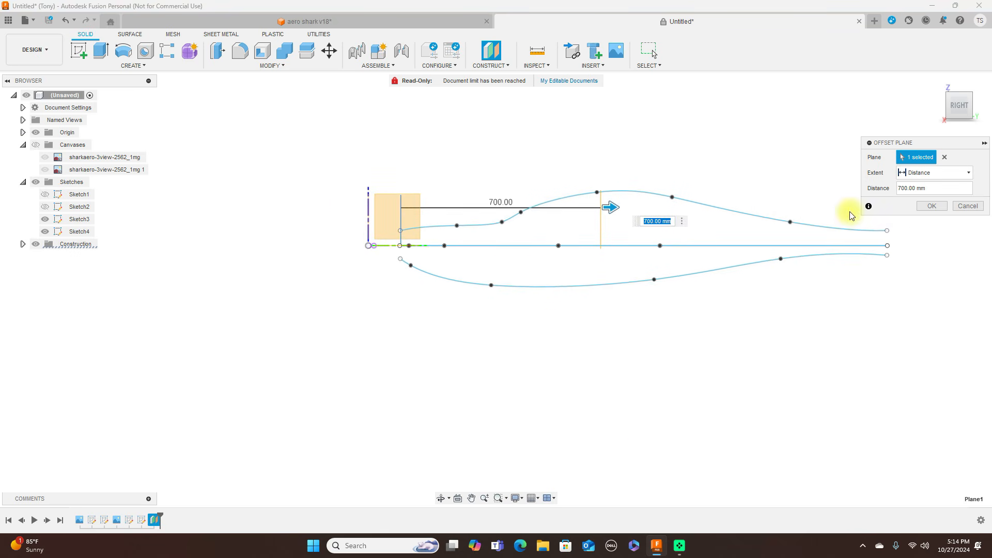
{"action": "left_click", "coordinate": [928, 207]}
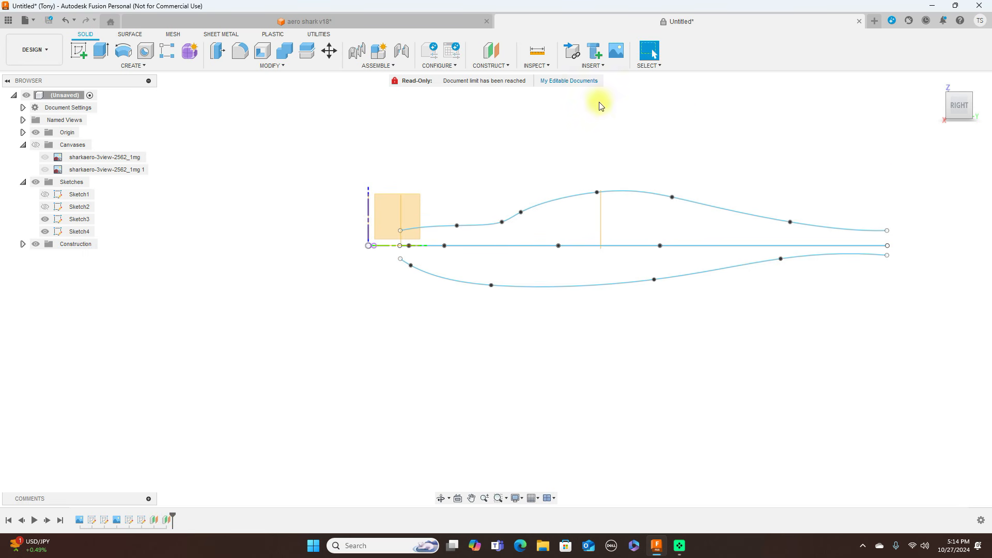
- Create a third offset plane 1000 mm behind the canopy-area construction plane, at the tail ends of the fuselage splines
{"action": "left_click", "coordinate": [503, 68]}
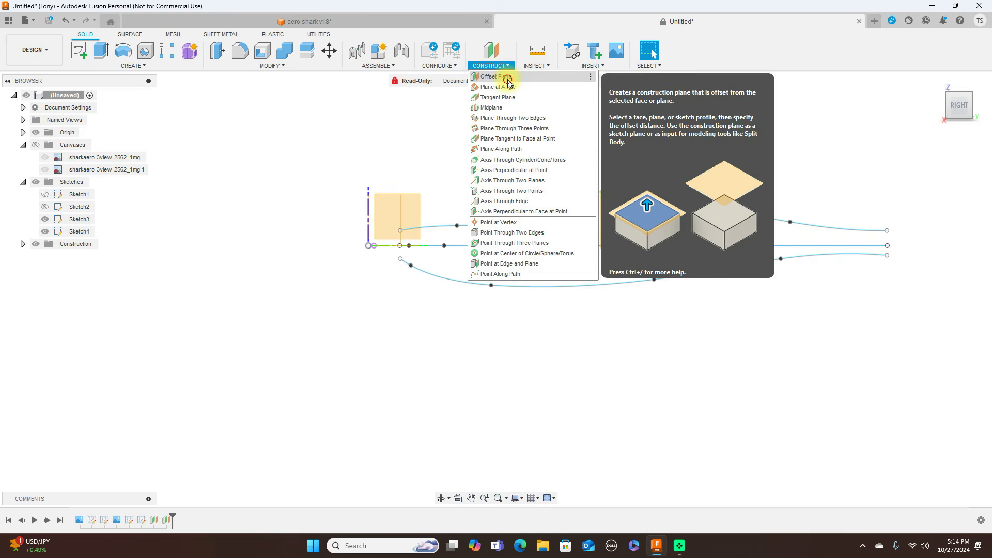
{"action": "left_click", "coordinate": [507, 79]}
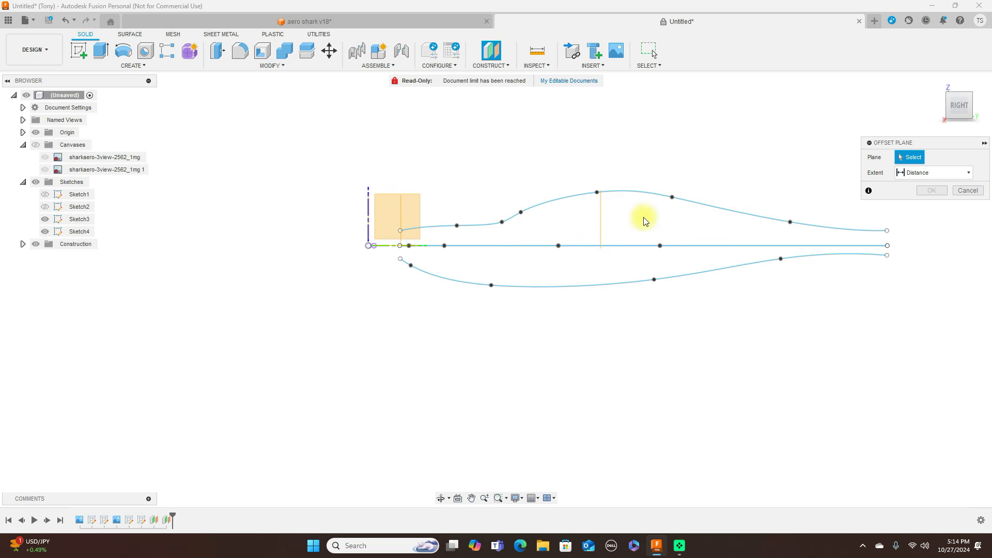
{"action": "left_click", "coordinate": [603, 221]}
{"action": "scroll", "coordinate": [678, 141], "scroll_direction": "down", "scroll_amount": 1}
{"action": "middle_click_drag", "start_coordinate": [678, 141], "coordinate": [540, 156]}
{"action": "left_click_drag", "start_coordinate": [482, 231], "coordinate": [693, 246]}
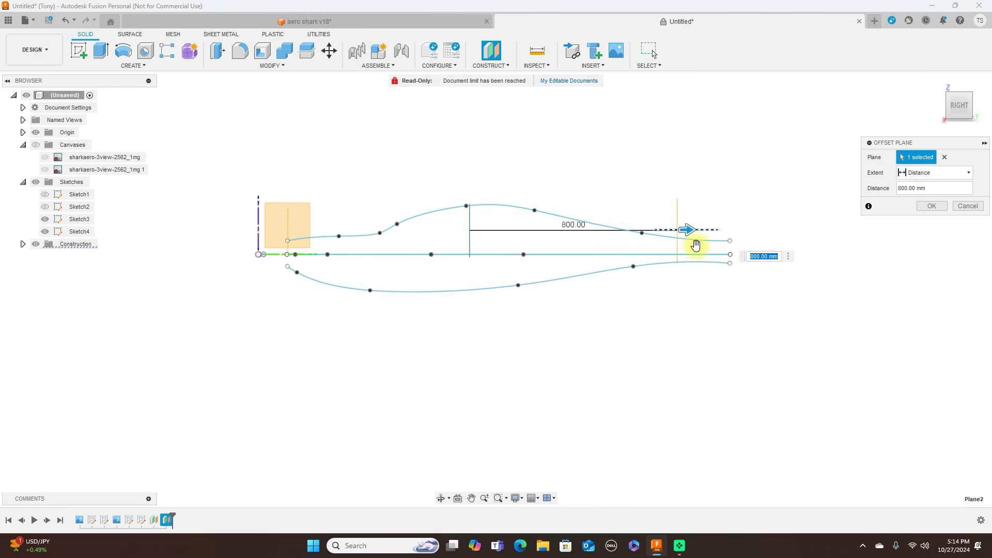
{"action": "scroll", "coordinate": [700, 244], "scroll_direction": "up", "scroll_amount": 3}
{"action": "middle_click_drag", "start_coordinate": [757, 172], "coordinate": [646, 201]}
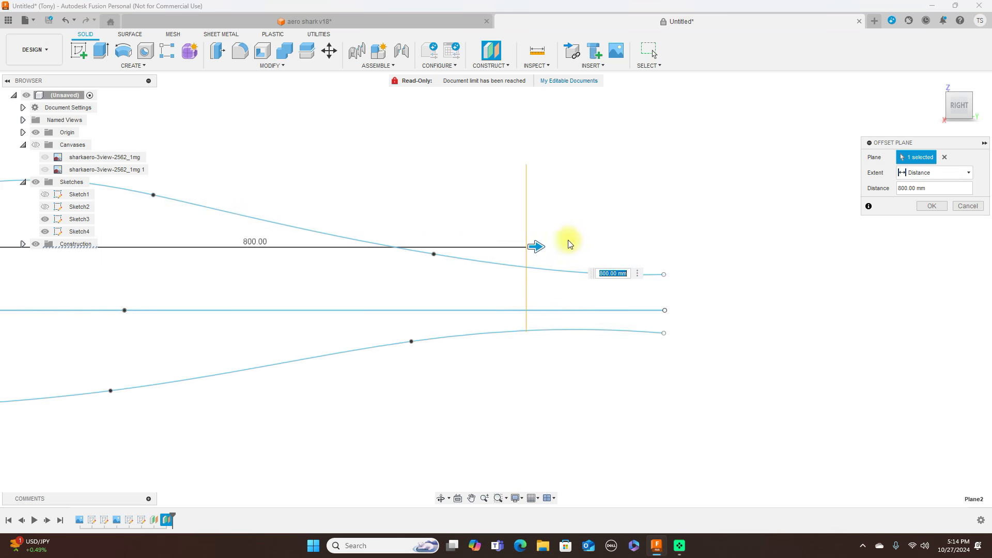
{"action": "left_click_drag", "start_coordinate": [535, 246], "coordinate": [669, 249]}
{"action": "scroll", "coordinate": [666, 242], "scroll_direction": "up", "scroll_amount": 3}
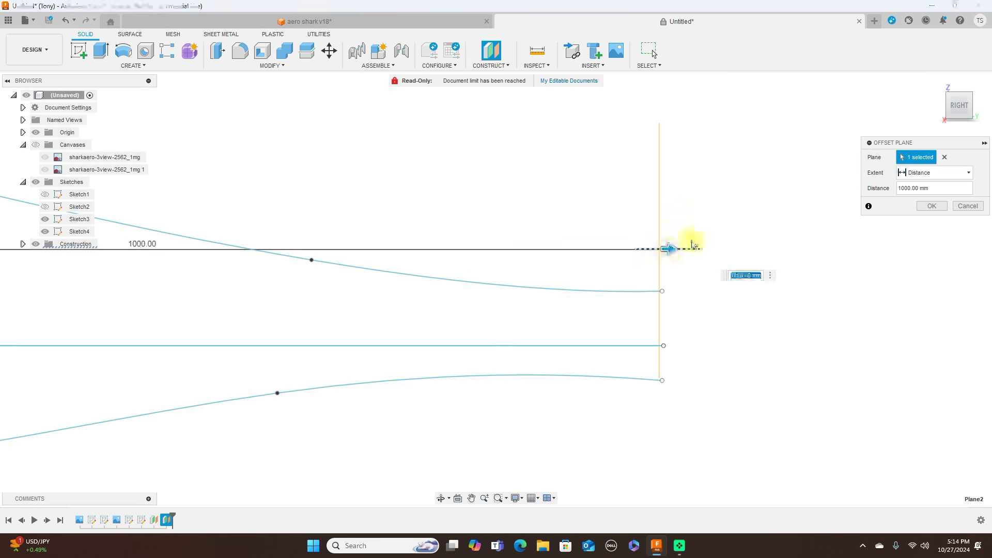
{"action": "left_click", "coordinate": [926, 207]}
{"action": "scroll", "coordinate": [820, 227], "scroll_direction": "down", "scroll_amount": 5}
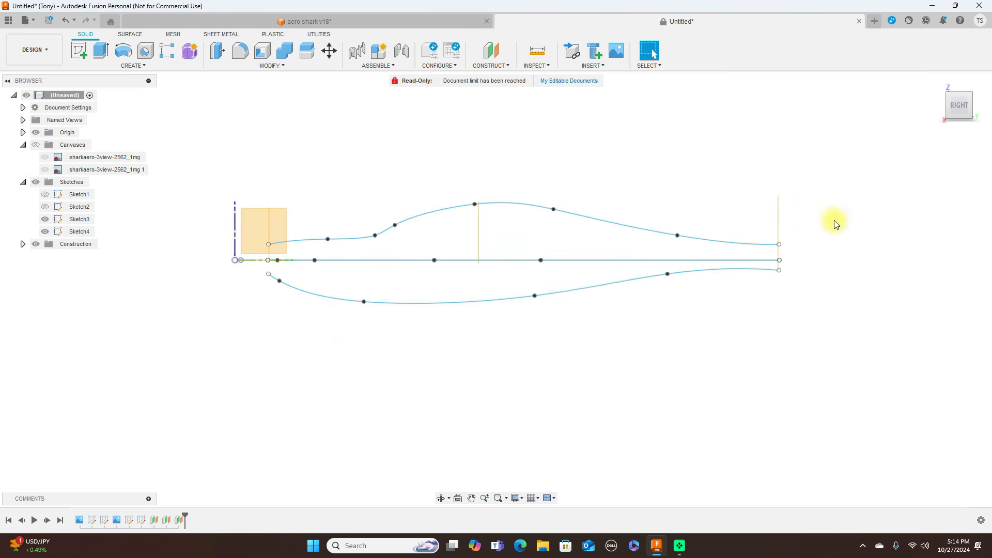
- Start a sketch on the rearmost construction plane, at the fuselage's tail end
{"action": "left_click", "coordinate": [952, 110]}
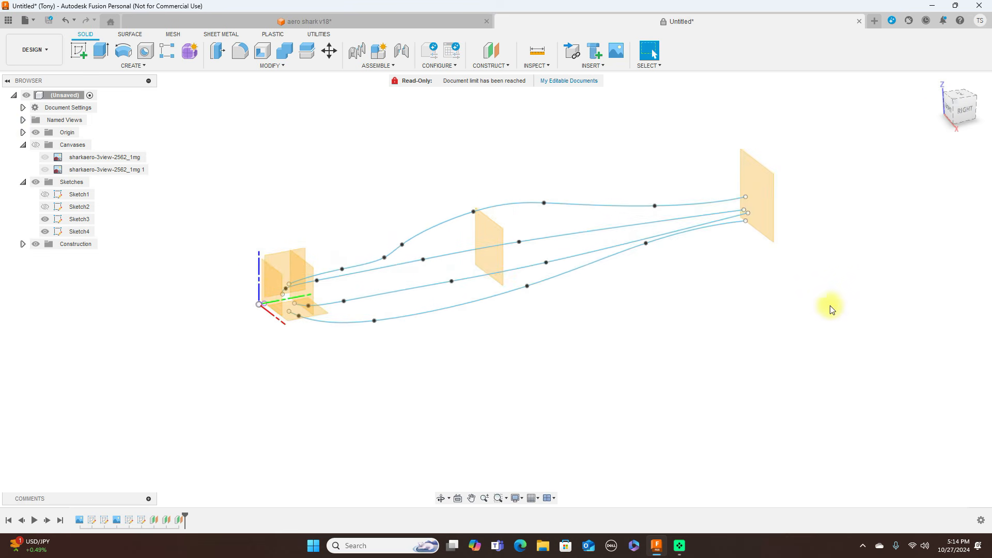
{"action": "middle_click_drag", "start_coordinate": [829, 304], "coordinate": [766, 331]}
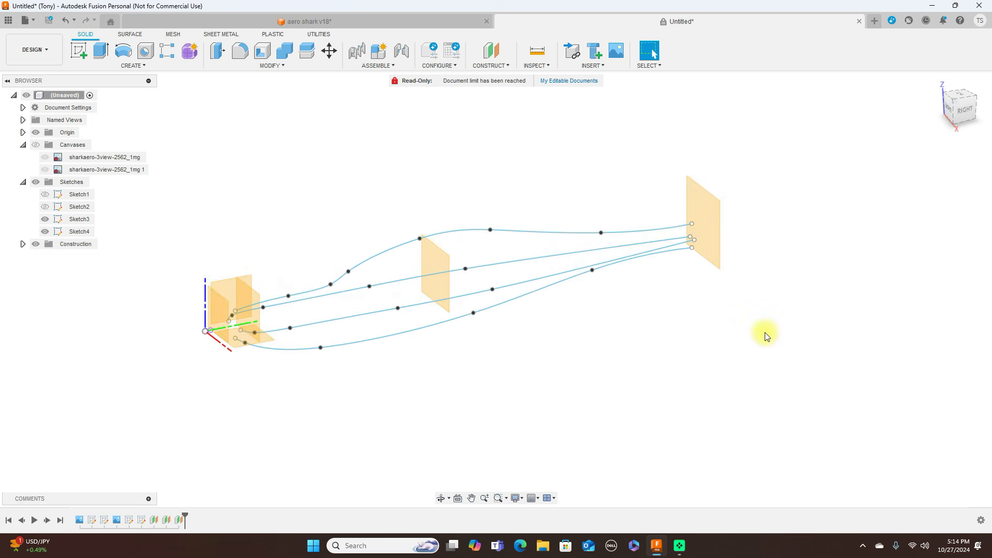
{"action": "left_click", "coordinate": [707, 220]}
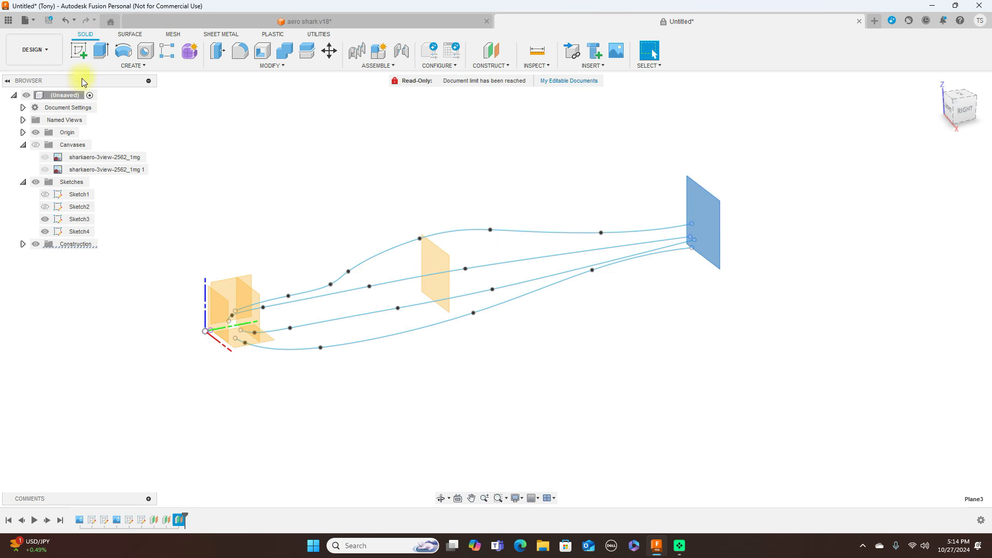
{"action": "left_click", "coordinate": [80, 51]}
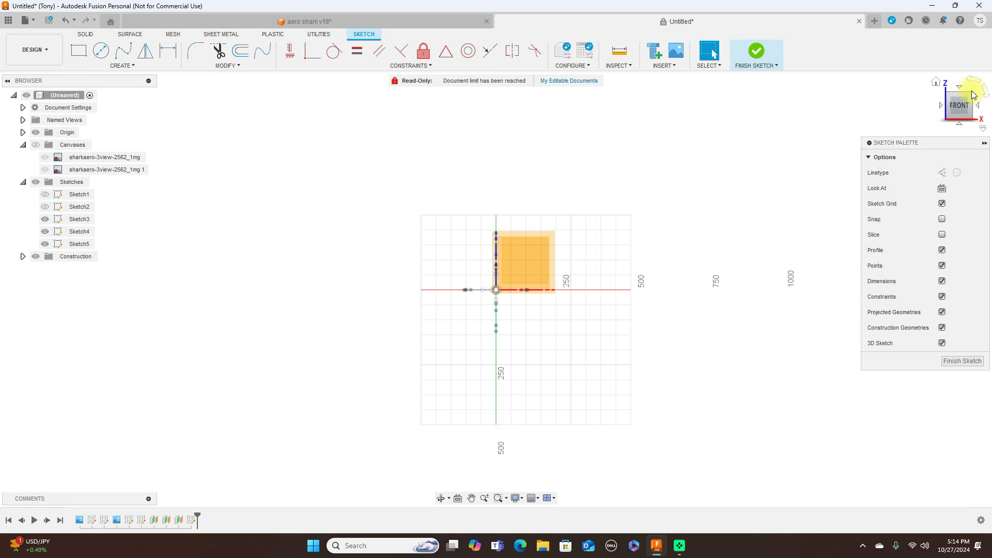
{"action": "left_click_drag", "start_coordinate": [970, 98], "coordinate": [657, 233]}
{"action": "scroll", "coordinate": [599, 283], "scroll_direction": "up", "scroll_amount": 2}
{"action": "middle_click_drag", "start_coordinate": [598, 284], "coordinate": [708, 189]}
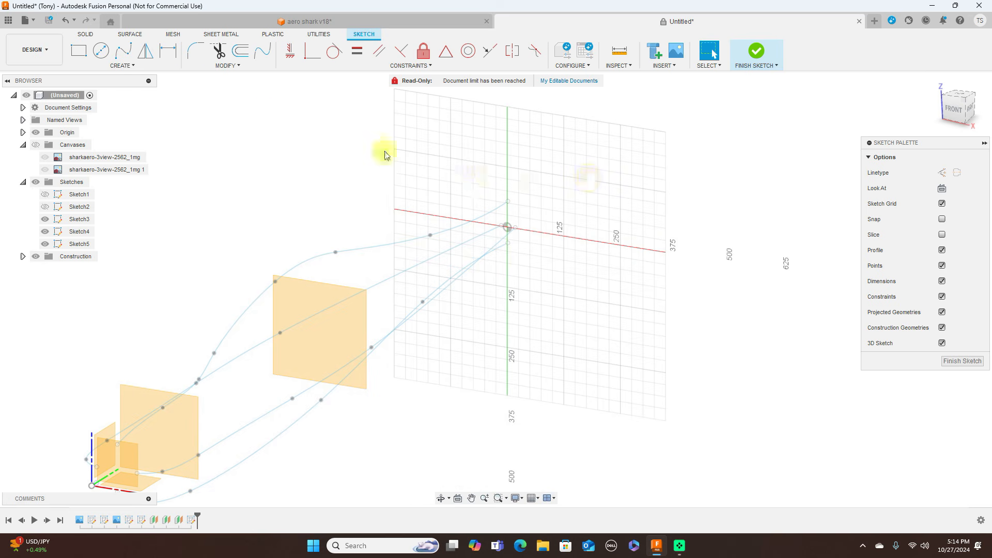
- Intersect the upper, lower and both side fuselage splines with the tail sketch plane to get four reference points
{"action": "left_click", "coordinate": [135, 67]}
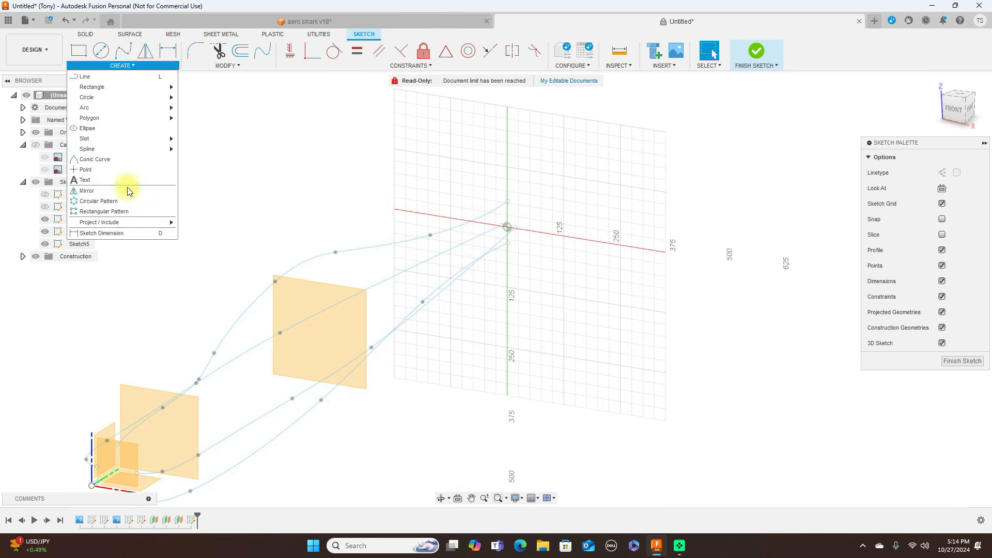
{"action": "mouse_move", "coordinate": [132, 221]}
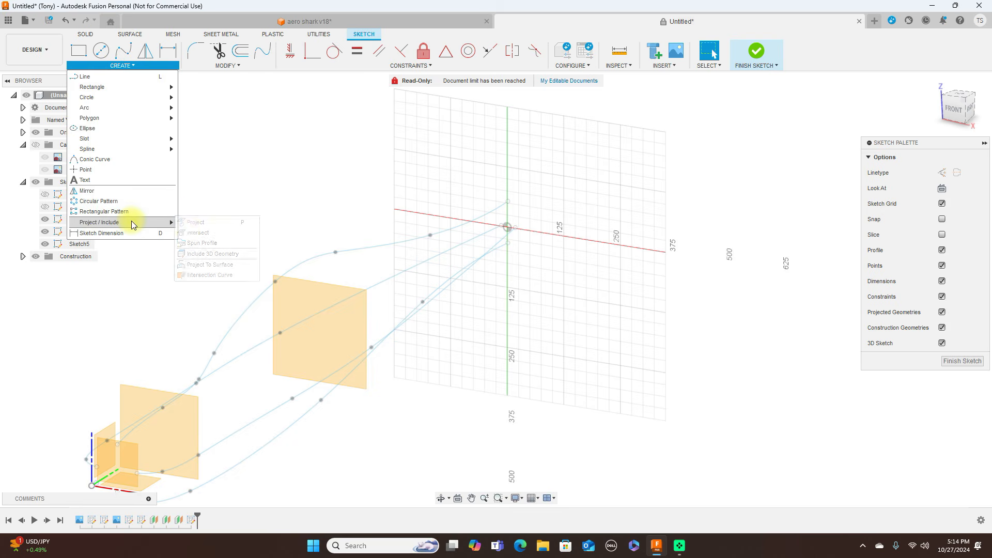
{"action": "left_click", "coordinate": [213, 234]}
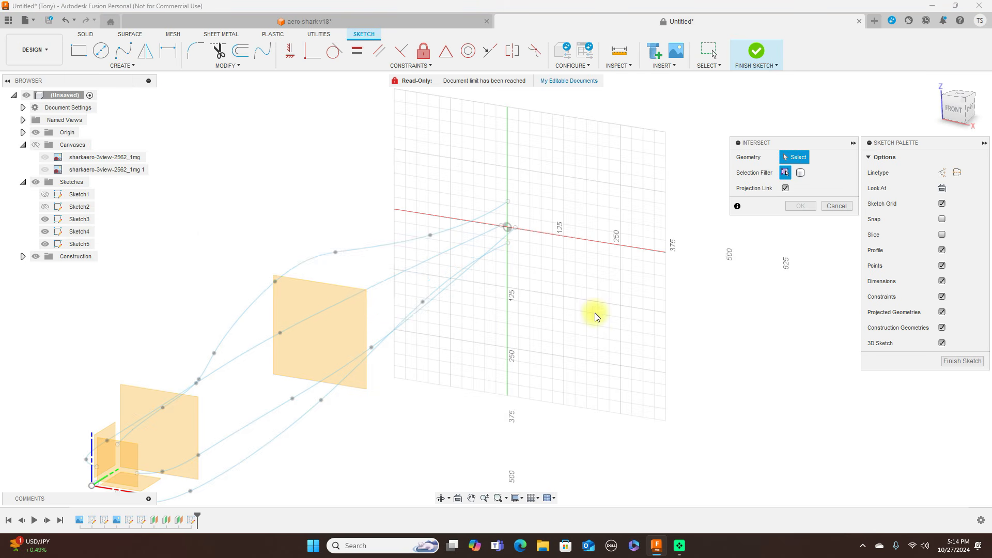
{"action": "scroll", "coordinate": [595, 315], "scroll_direction": "up", "scroll_amount": 2}
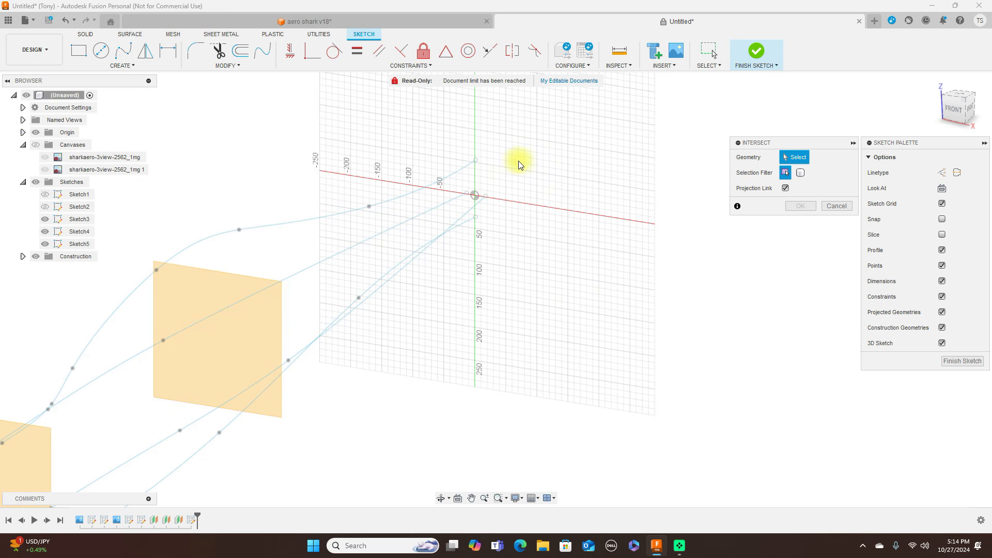
{"action": "left_click", "coordinate": [462, 171]}
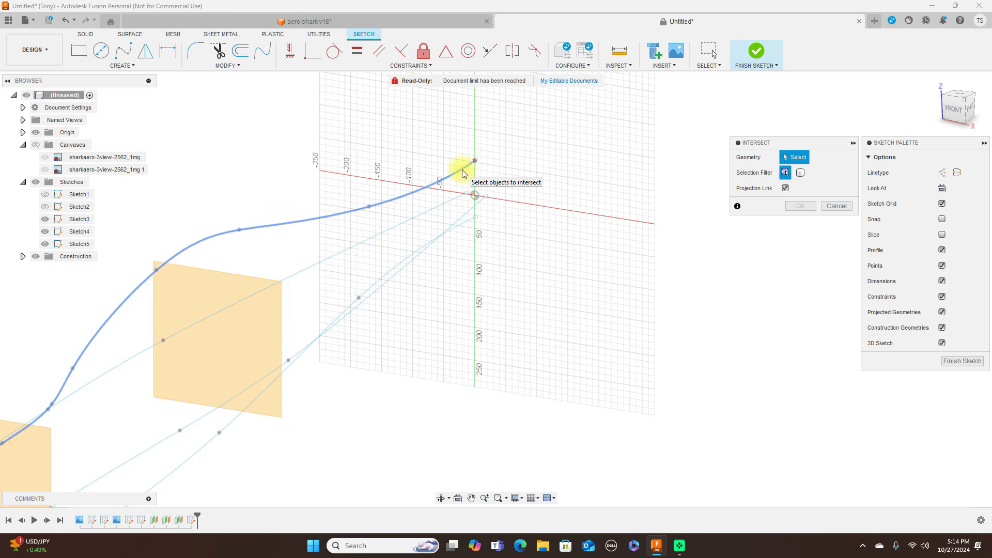
{"action": "left_click", "coordinate": [473, 208]}
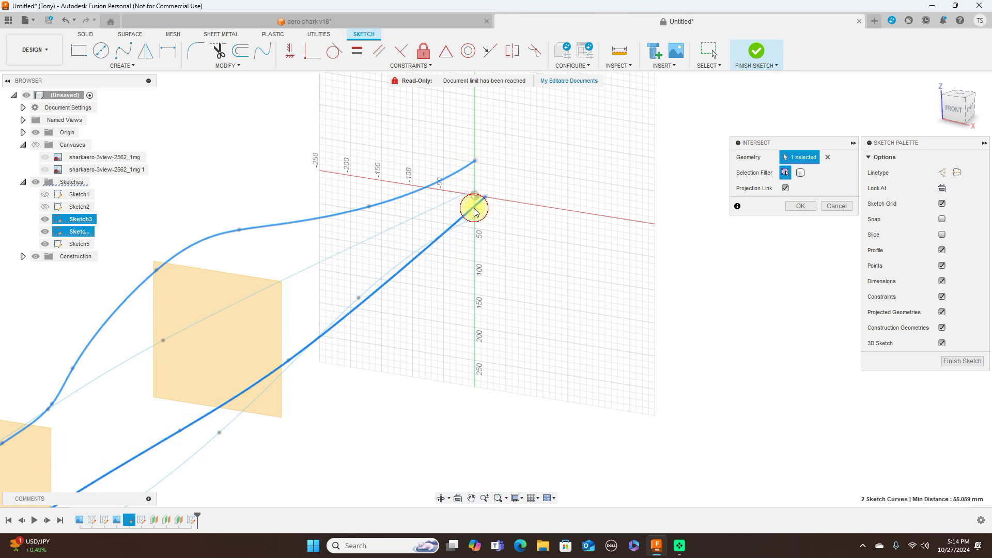
{"action": "left_click", "coordinate": [472, 218]}
{"action": "left_click", "coordinate": [454, 203]}
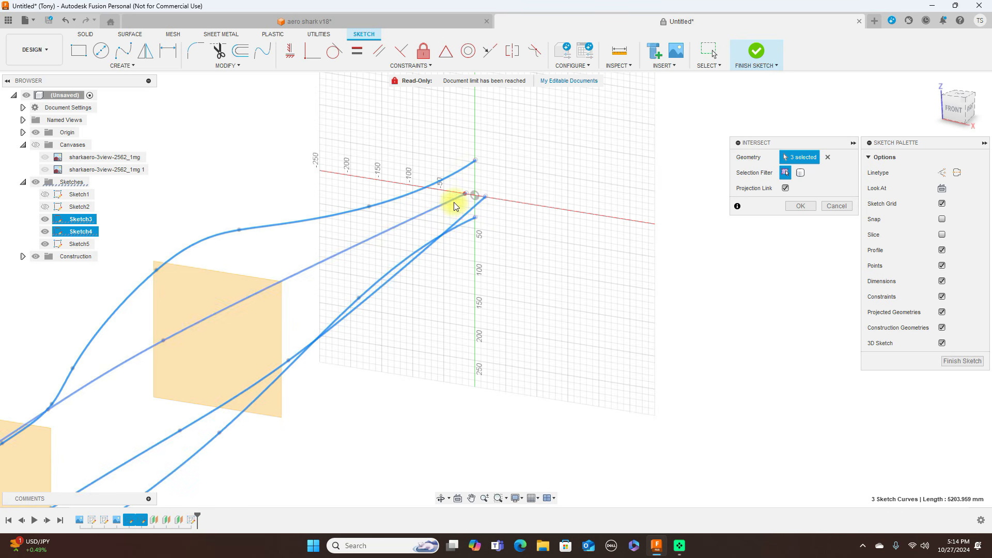
{"action": "left_click", "coordinate": [798, 206]}
{"action": "scroll", "coordinate": [594, 212], "scroll_direction": "up", "scroll_amount": 2}
{"action": "middle_click_drag", "start_coordinate": [571, 204], "coordinate": [644, 241]}
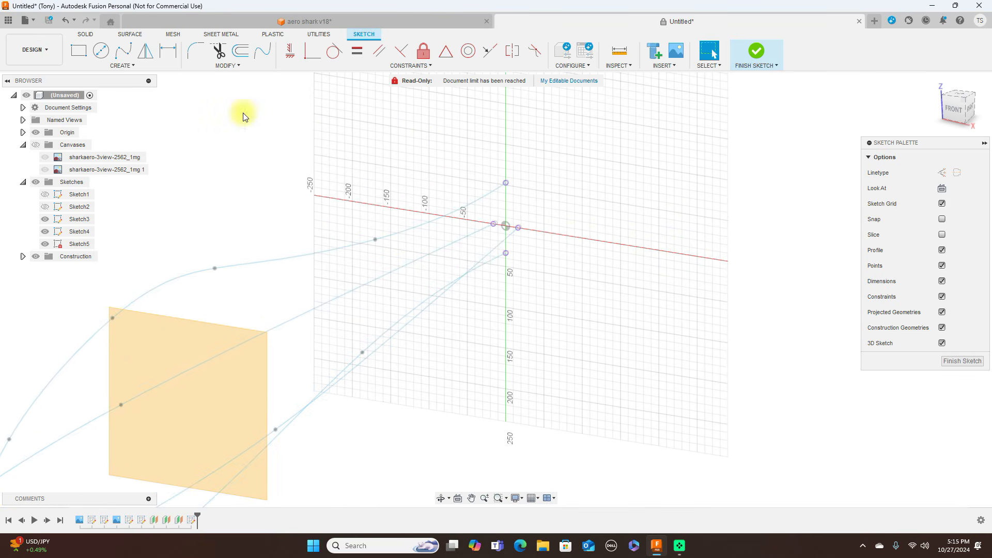
- Draw a closed fit point spline through the four tail intersection points and finish the sketch
{"action": "left_click", "coordinate": [124, 52]}
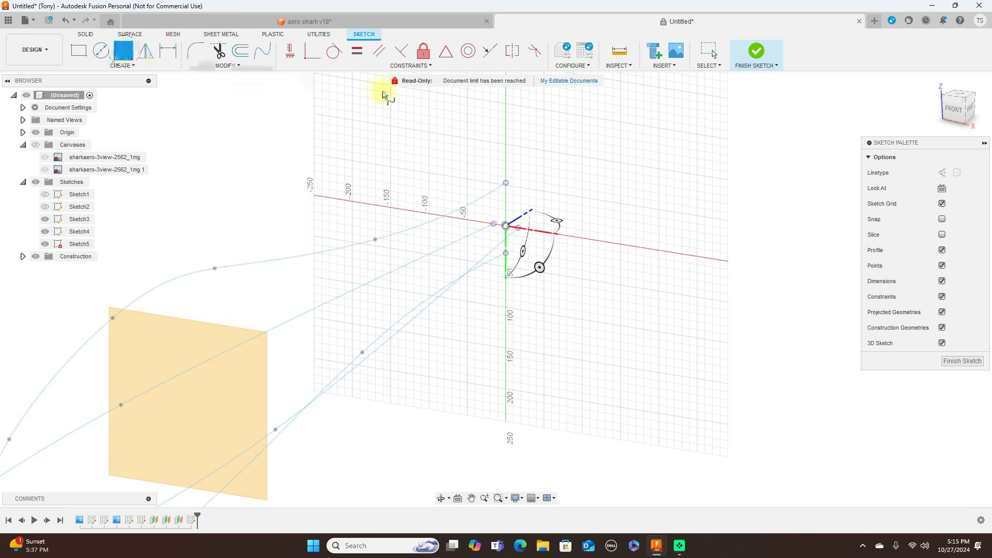
{"action": "left_click", "coordinate": [507, 184]}
{"action": "left_click", "coordinate": [521, 227]}
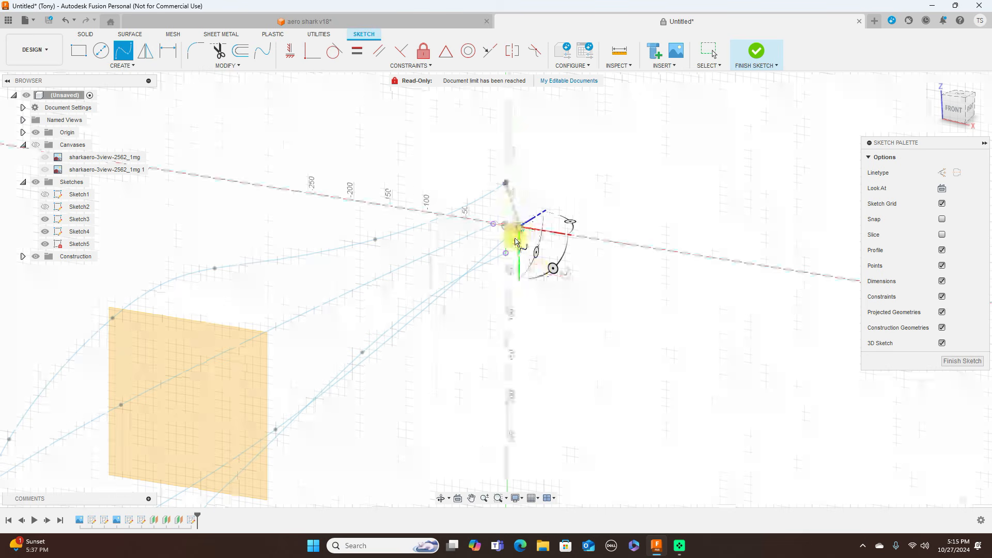
{"action": "left_click", "coordinate": [505, 252]}
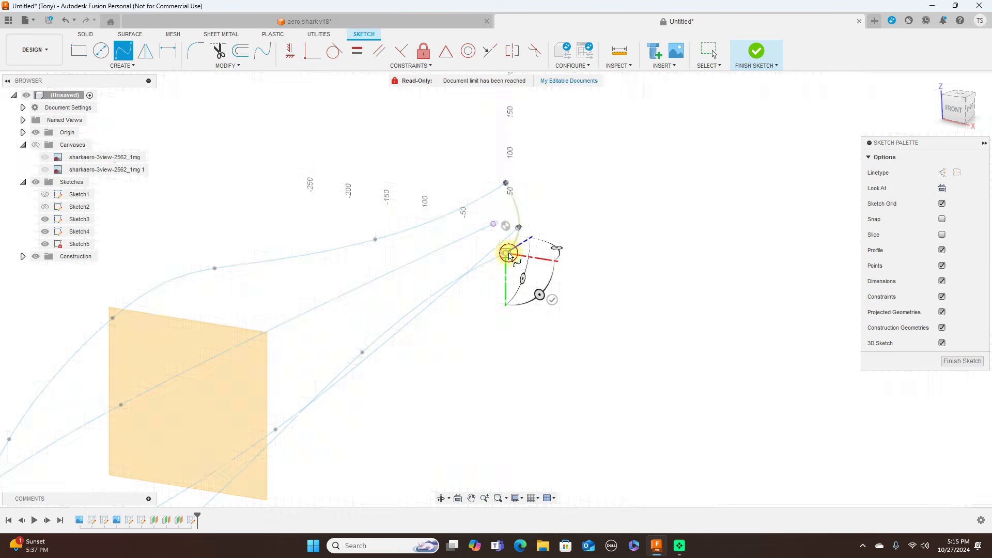
{"action": "left_click", "coordinate": [494, 227]}
{"action": "left_click", "coordinate": [506, 185]}
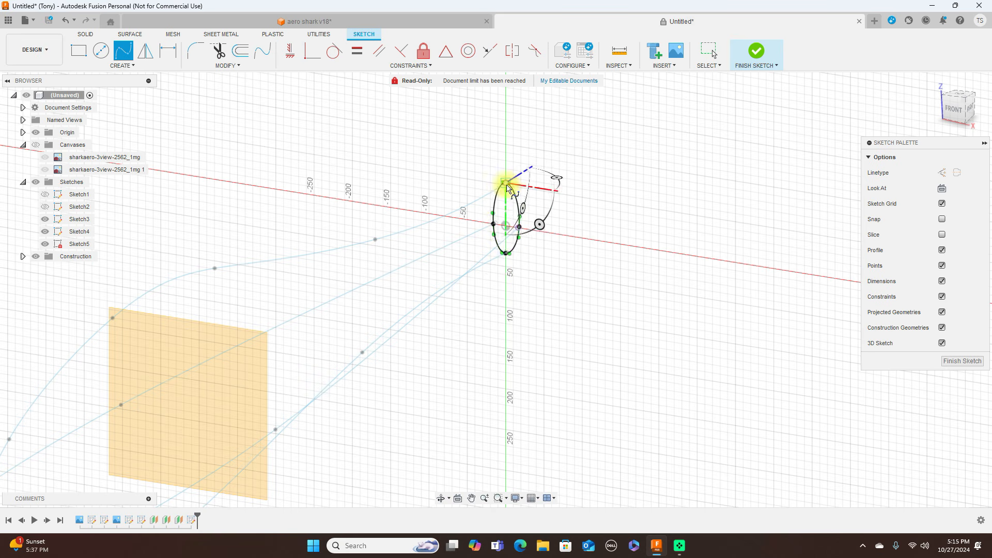
{"action": "right_click", "coordinate": [507, 187]}
{"action": "left_click", "coordinate": [563, 189]}
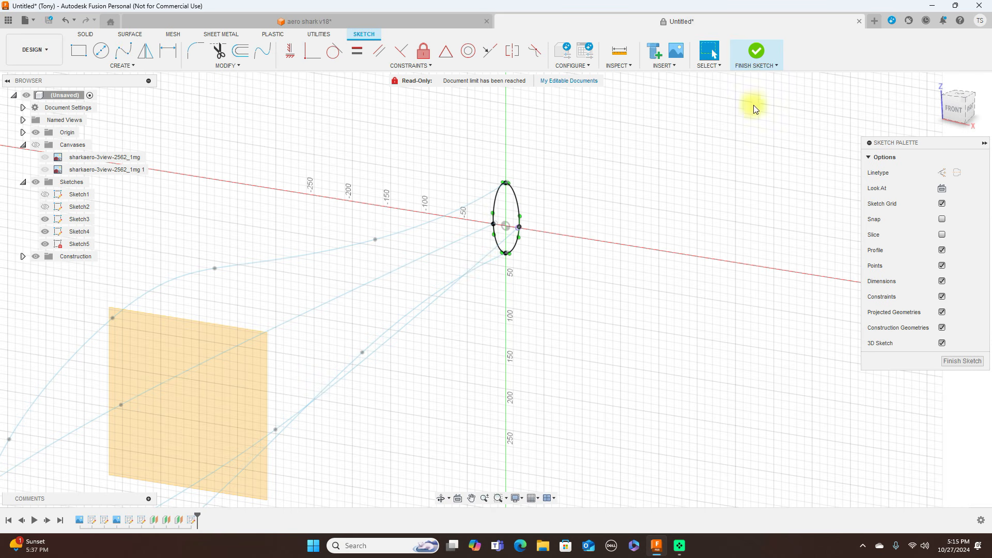
{"action": "left_click", "coordinate": [757, 51]}
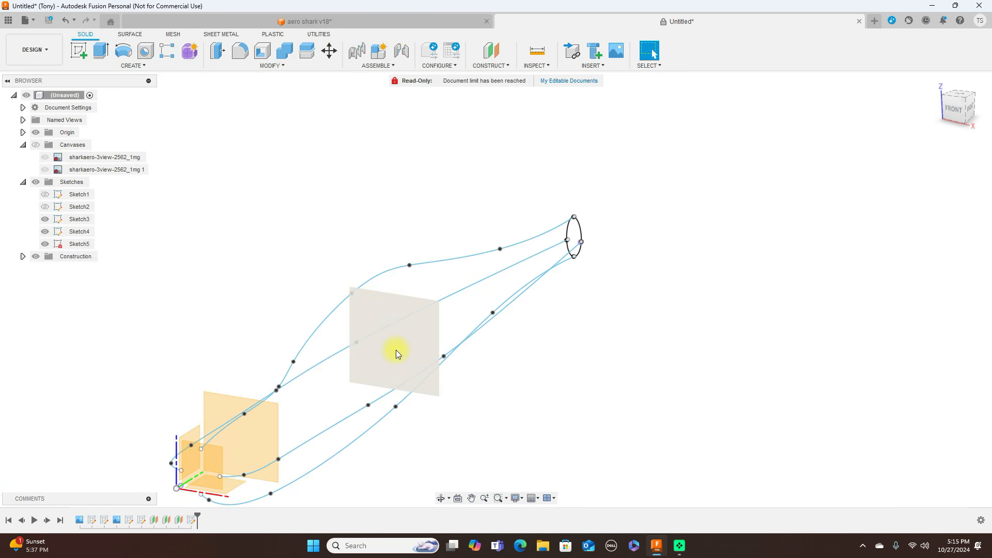
- Start a sketch on the canopy-area construction plane and intersect all four fuselage splines with it
{"action": "left_click", "coordinate": [395, 349]}
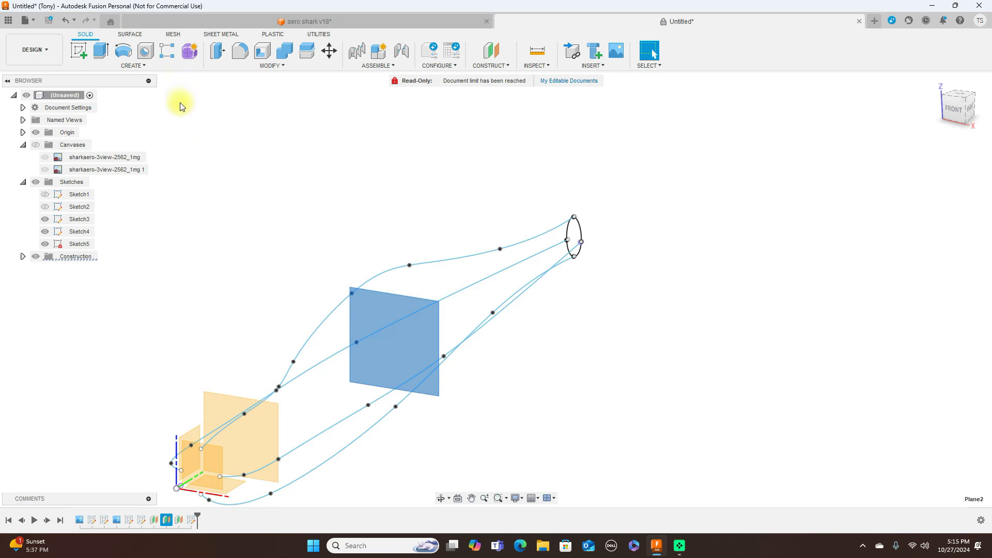
{"action": "left_click", "coordinate": [81, 51]}
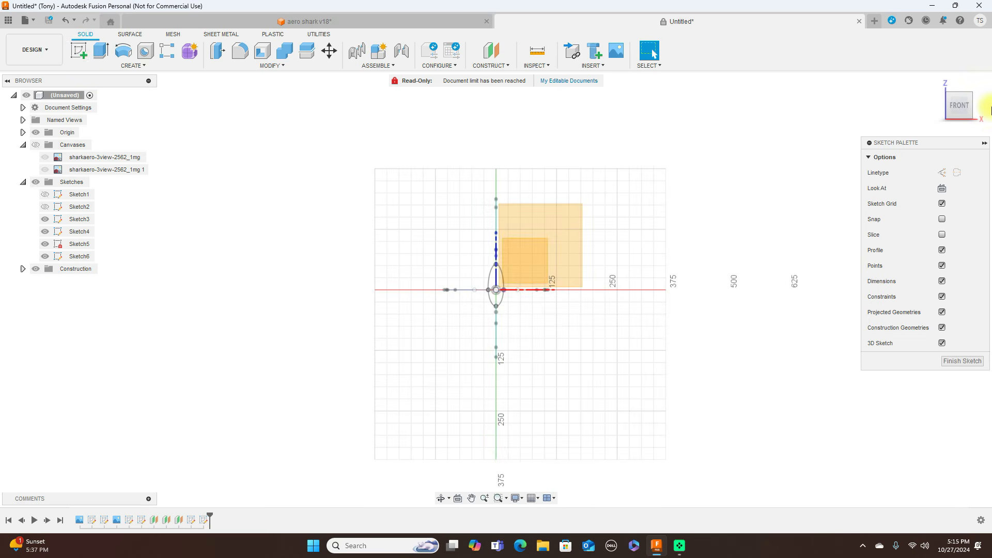
{"action": "mouse_move", "coordinate": [962, 99]}
{"action": "left_mouse_down"}
{"action": "mouse_move", "coordinate": [919, 104]}
{"action": "mouse_move", "coordinate": [904, 121]}
{"action": "left_mouse_up"}
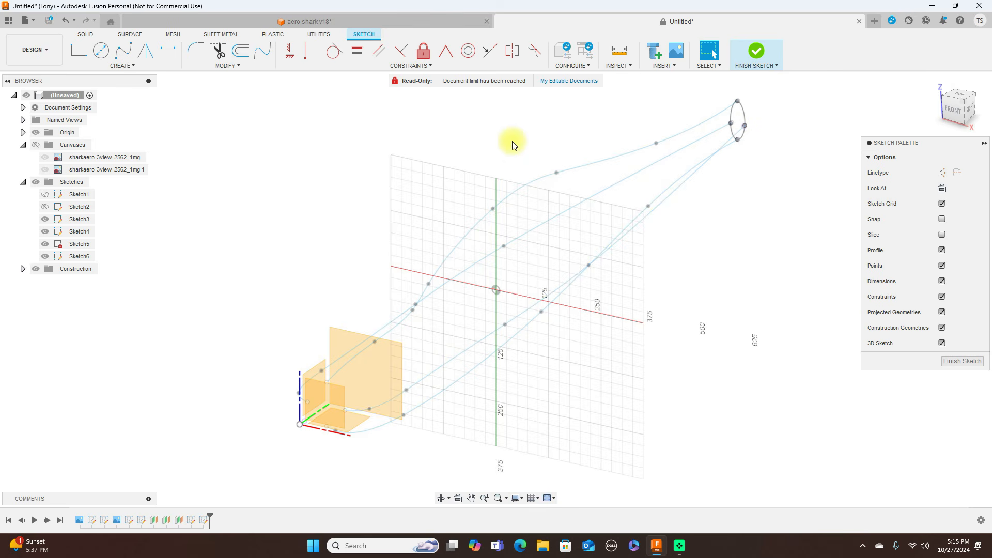
{"action": "left_click", "coordinate": [146, 67]}
{"action": "mouse_move", "coordinate": [139, 222]}
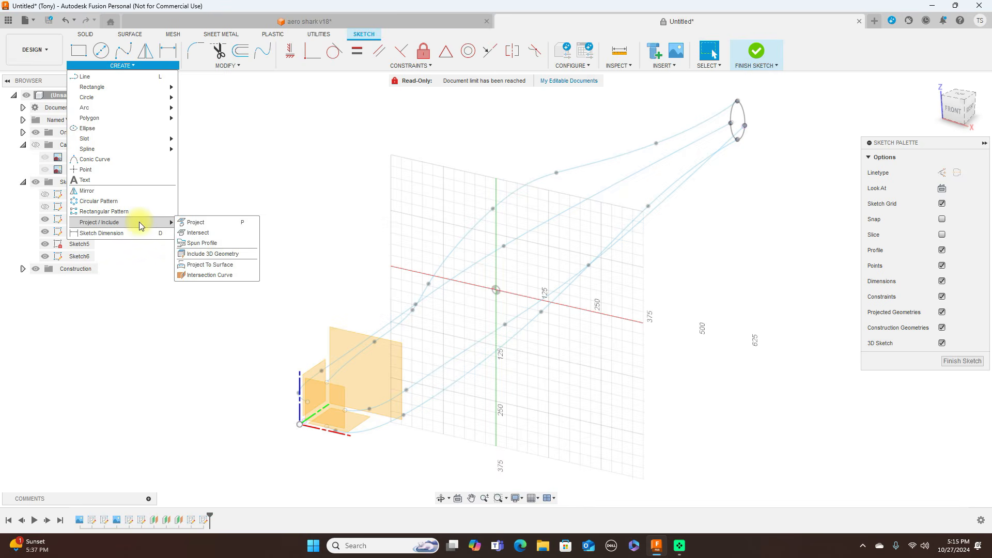
{"action": "left_click", "coordinate": [196, 233]}
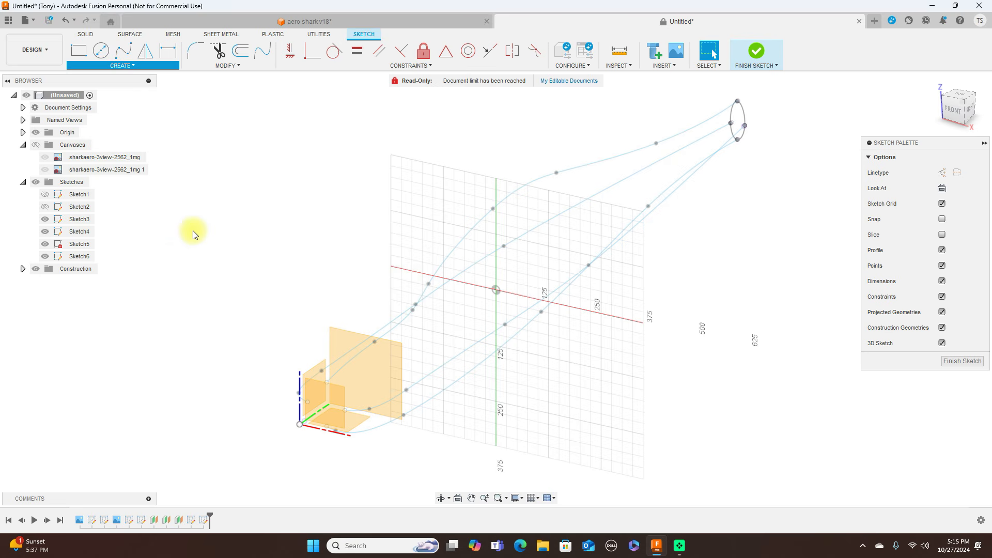
{"action": "left_click", "coordinate": [509, 196]}
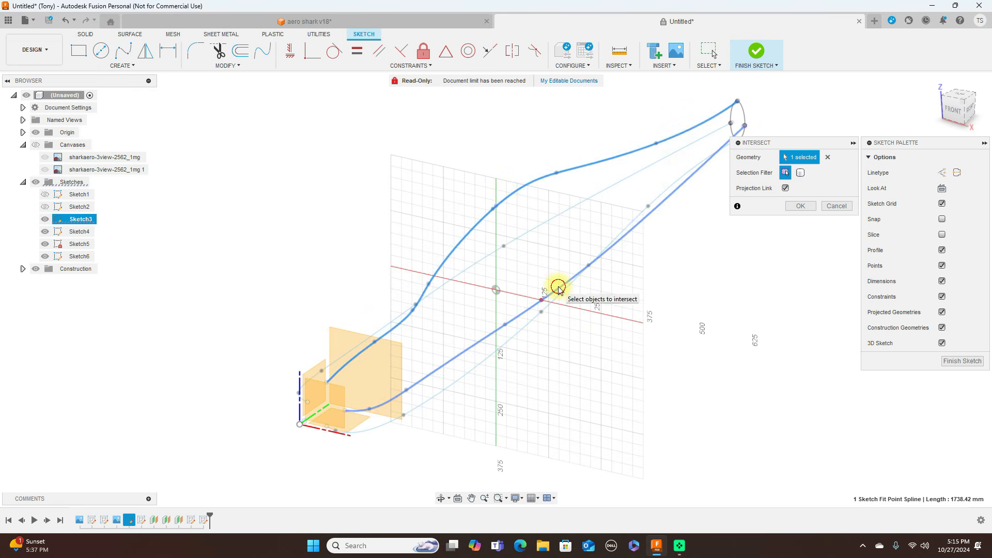
{"action": "left_click", "coordinate": [546, 298]}
{"action": "left_click", "coordinate": [505, 255]}
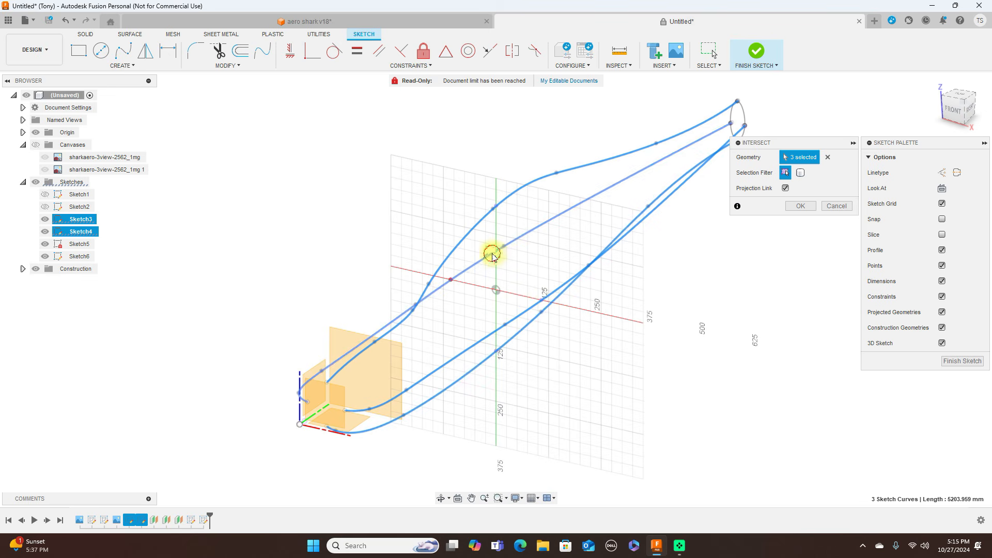
{"action": "left_click", "coordinate": [798, 206]}
- Draw a closed fit point spline through the four canopy-section intersection points and finish the sketch
{"action": "left_click", "coordinate": [124, 52]}
{"action": "left_click", "coordinate": [496, 206]}
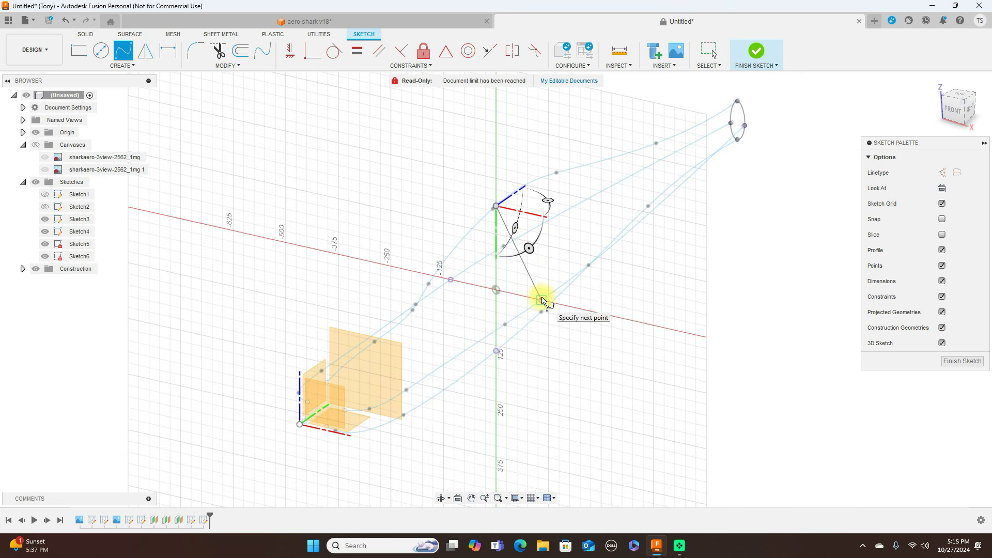
{"action": "left_click", "coordinate": [542, 300]}
{"action": "left_click", "coordinate": [498, 351]}
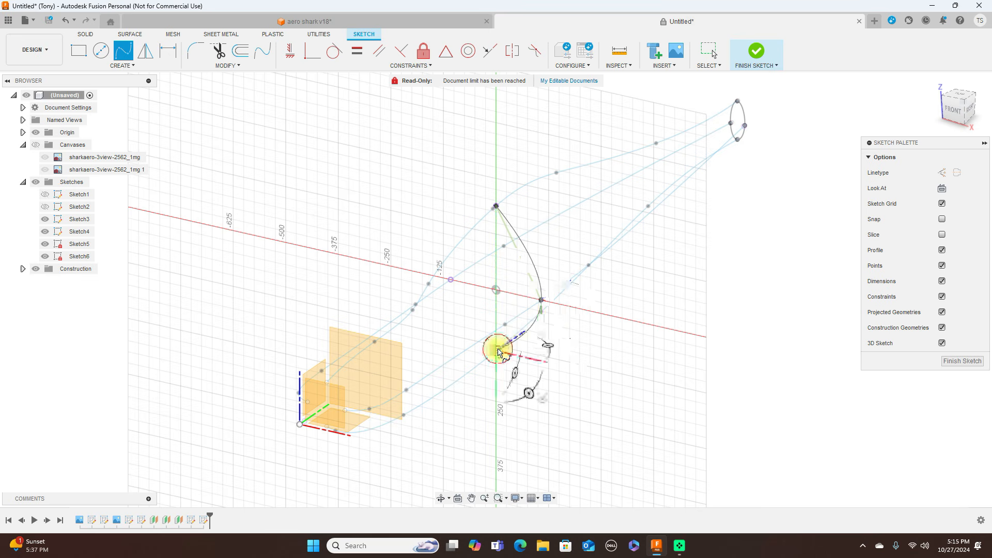
{"action": "left_click", "coordinate": [451, 279]}
{"action": "left_click", "coordinate": [495, 206]}
{"action": "right_click", "coordinate": [495, 208]}
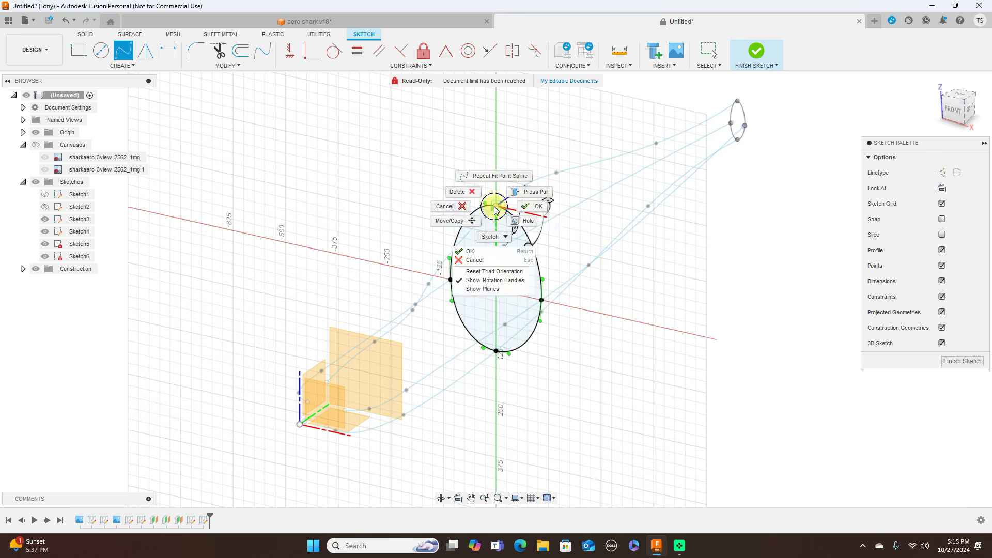
{"action": "left_click", "coordinate": [535, 206]}
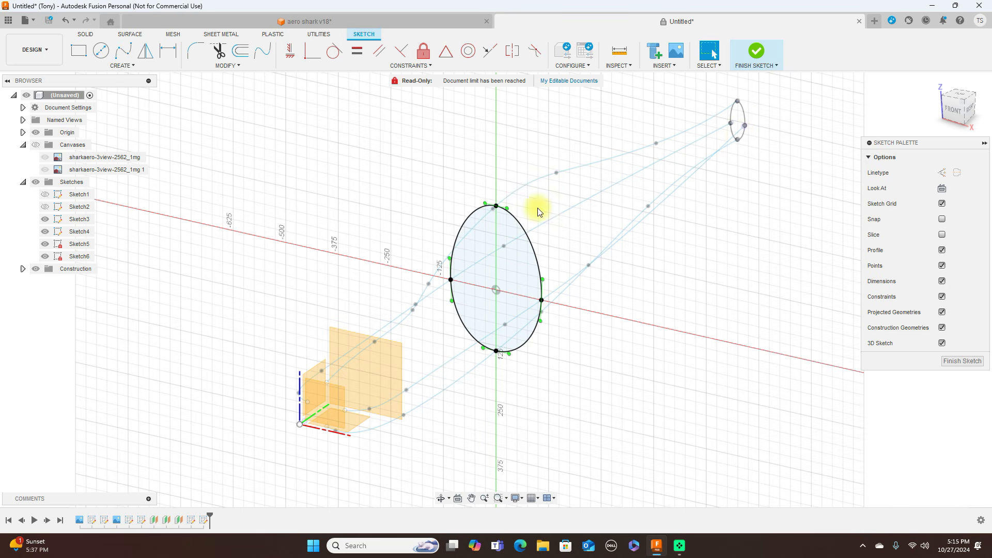
{"action": "left_click", "coordinate": [757, 51]}
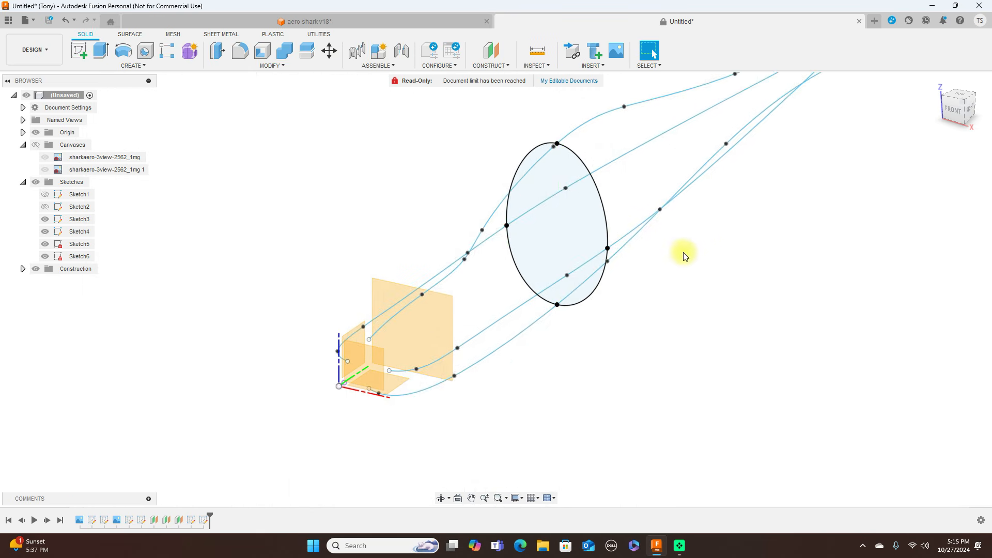
- Start a sketch on the construction plane at the fuselage's nose end
{"action": "left_click", "coordinate": [428, 317]}
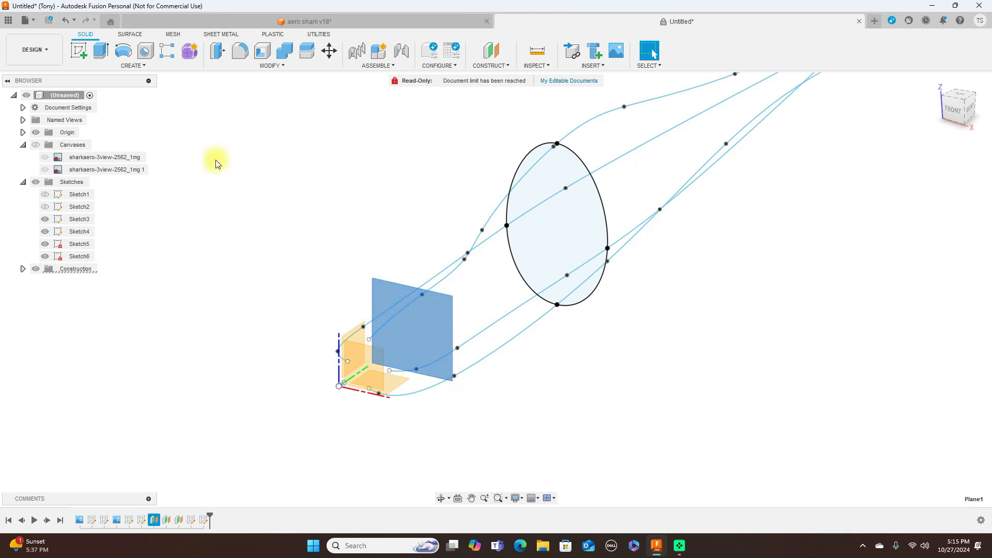
{"action": "left_click", "coordinate": [78, 50]}
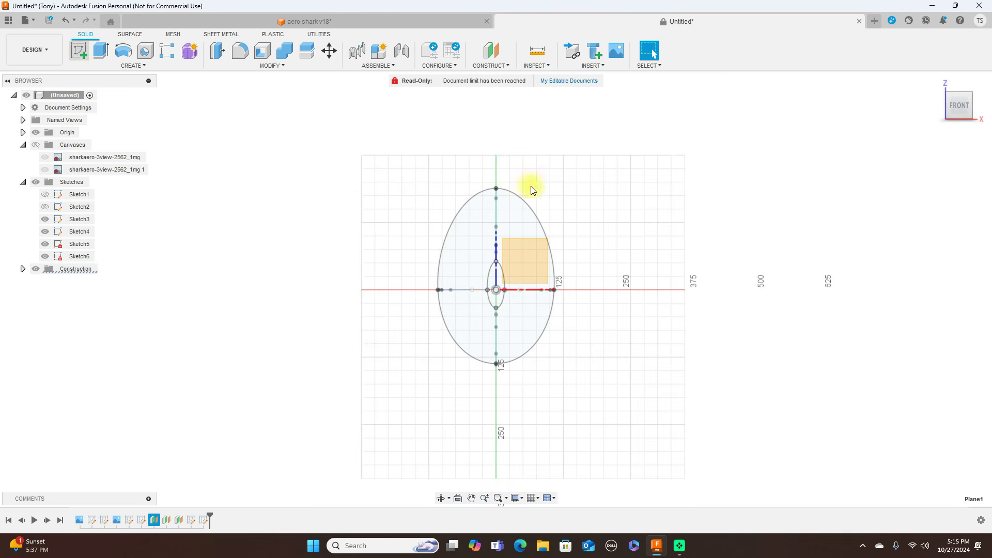
{"action": "left_click_drag", "start_coordinate": [969, 98], "coordinate": [930, 106]}
{"action": "middle_click_drag", "start_coordinate": [757, 219], "coordinate": [703, 254]}
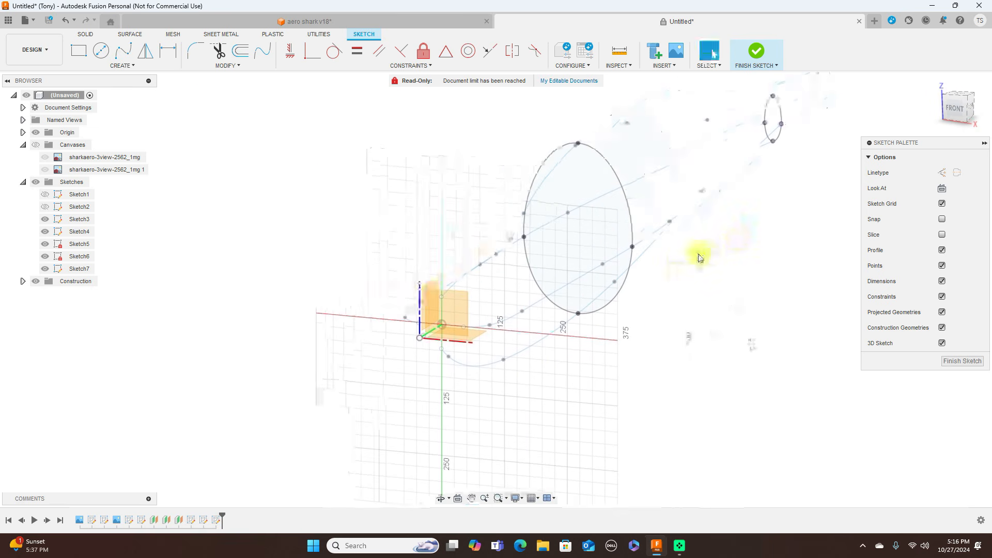
- Intersect the upper, lower and both side fuselage splines with the nose sketch plane to get reference points
{"action": "left_click", "coordinate": [133, 64]}
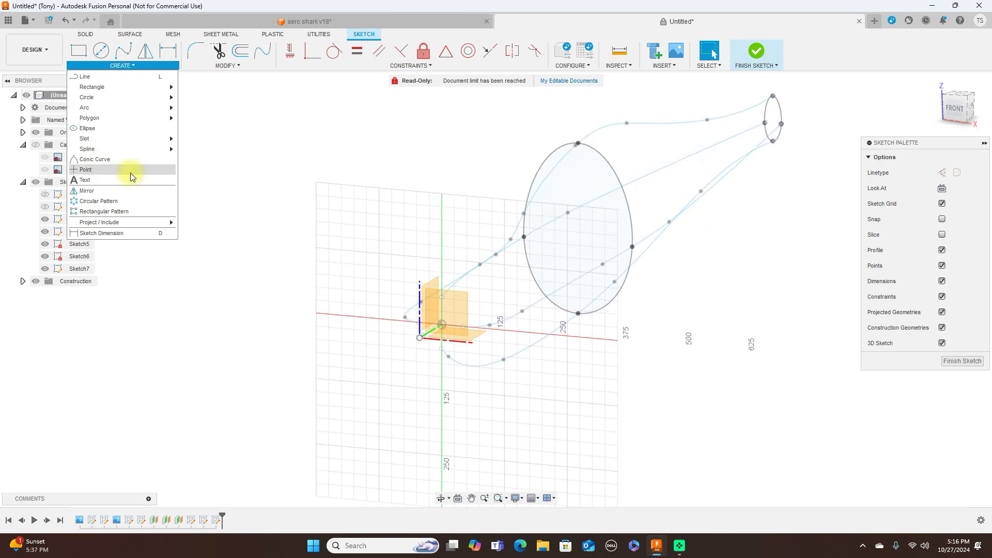
{"action": "mouse_move", "coordinate": [158, 223]}
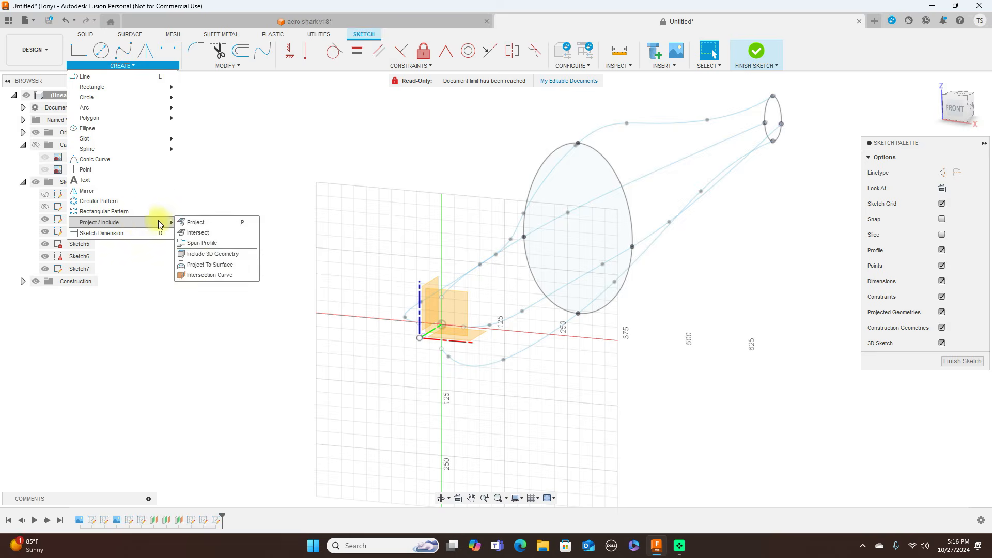
{"action": "left_click", "coordinate": [199, 233]}
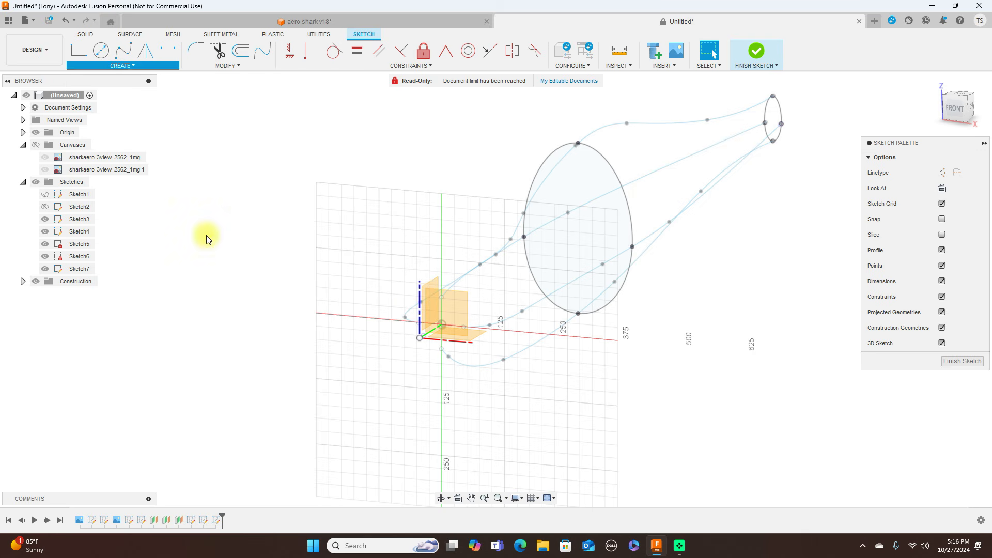
{"action": "left_click", "coordinate": [541, 186]}
{"action": "left_click", "coordinate": [582, 270]}
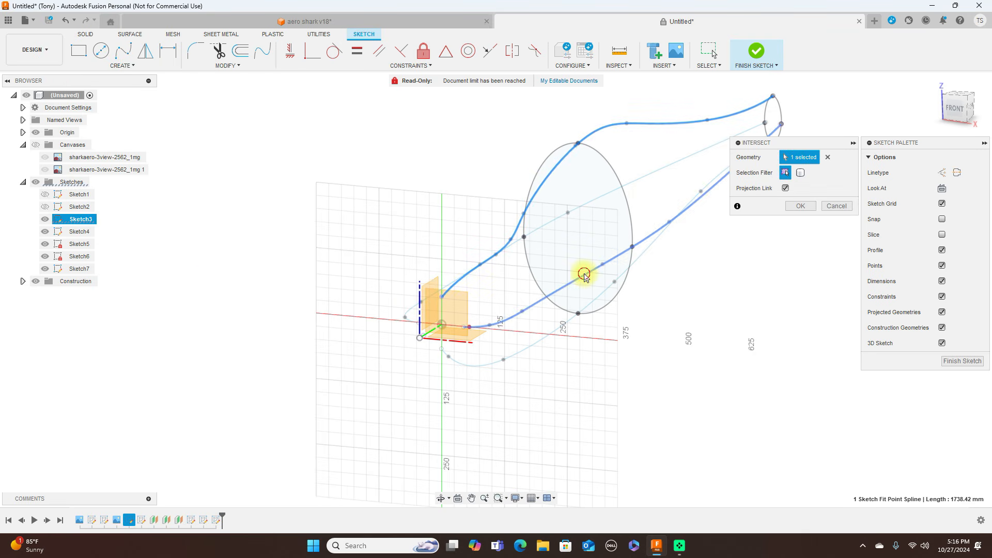
{"action": "left_click", "coordinate": [588, 302]}
{"action": "left_click", "coordinate": [541, 235]}
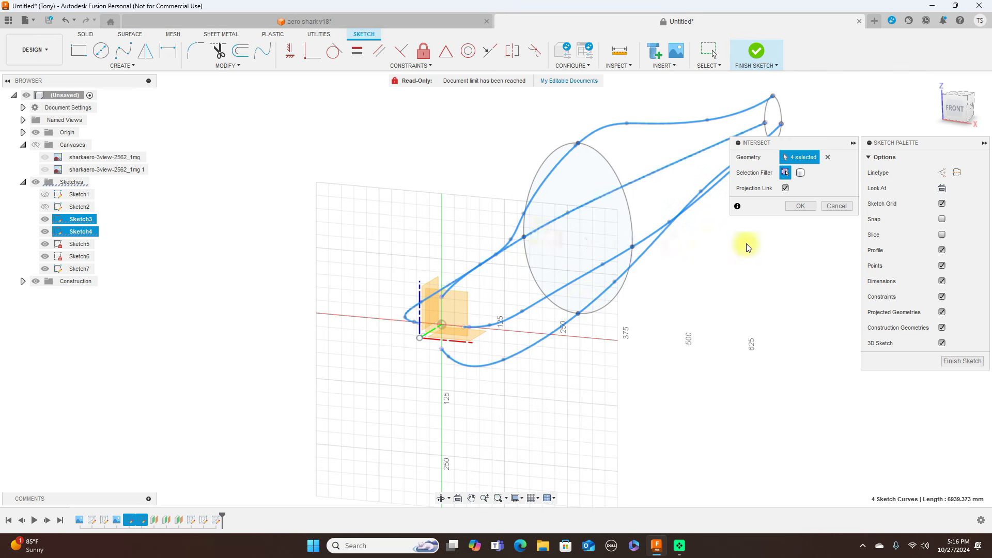
{"action": "left_click", "coordinate": [809, 208]}
- Hide the origin planes and axes so the nose intersection points are unobstructed
{"action": "scroll", "coordinate": [478, 281], "scroll_direction": "up", "scroll_amount": 2}
{"action": "left_click", "coordinate": [35, 132]}
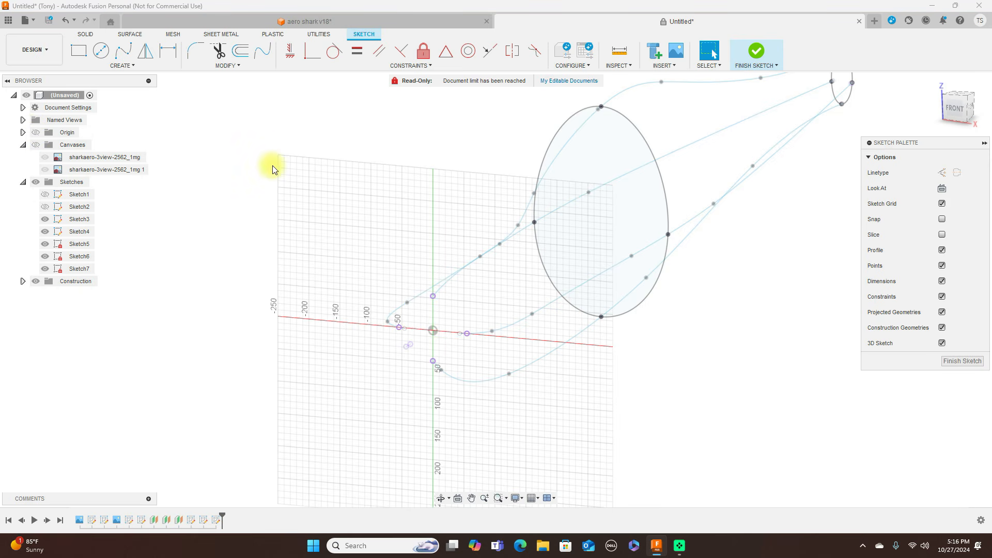
{"action": "scroll", "coordinate": [303, 178], "scroll_direction": "up", "scroll_amount": 1}
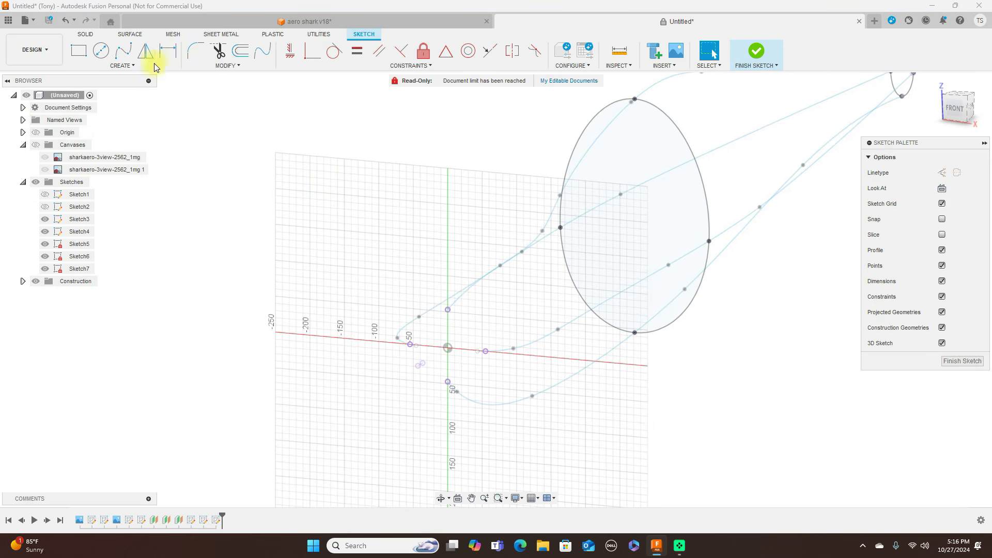
- Draw a closed fit point spline through the upper, lower and two side nose intersection points and finish the sketch
{"action": "left_click", "coordinate": [123, 50]}
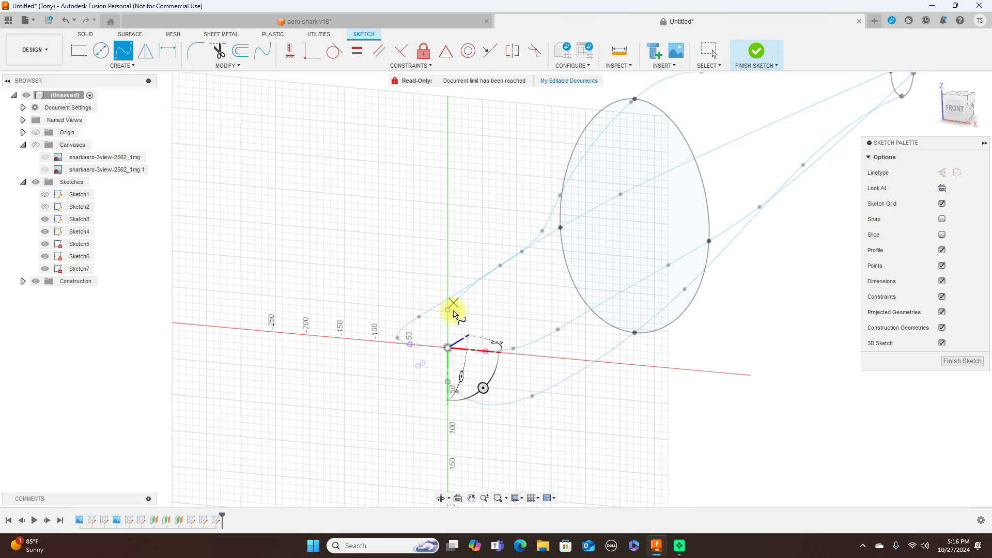
{"action": "left_click", "coordinate": [447, 312]}
{"action": "scroll", "coordinate": [486, 353], "scroll_direction": "up", "scroll_amount": 3}
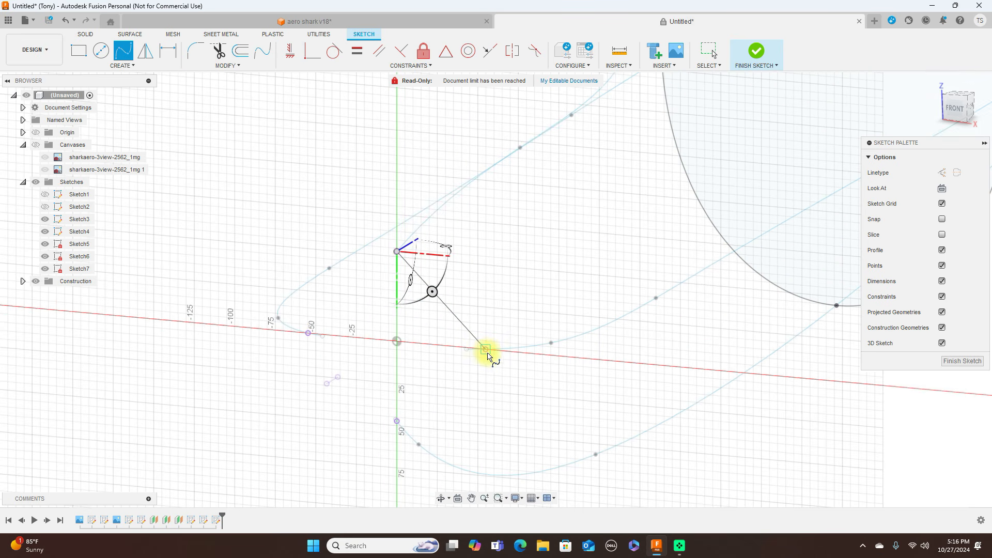
{"action": "left_click", "coordinate": [486, 351]}
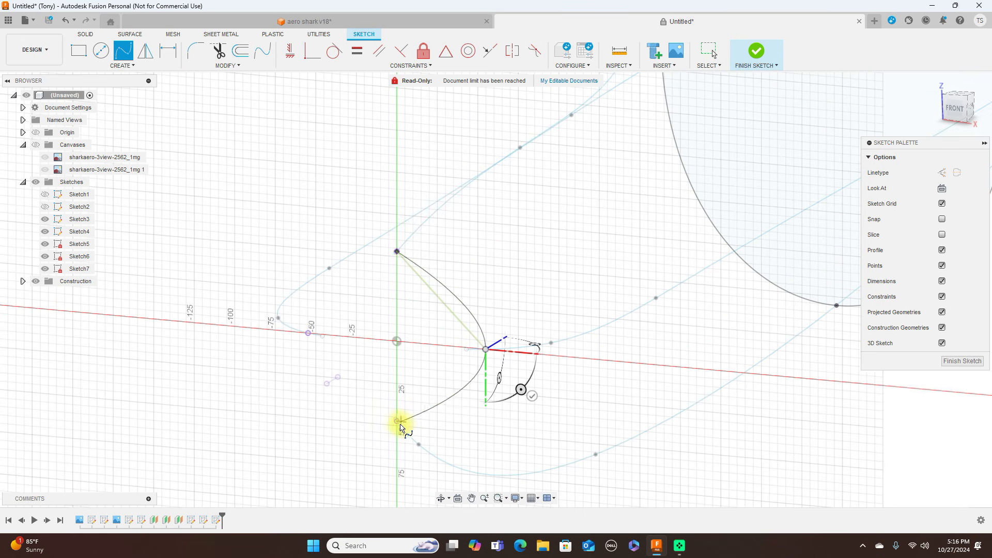
{"action": "left_click", "coordinate": [397, 422]}
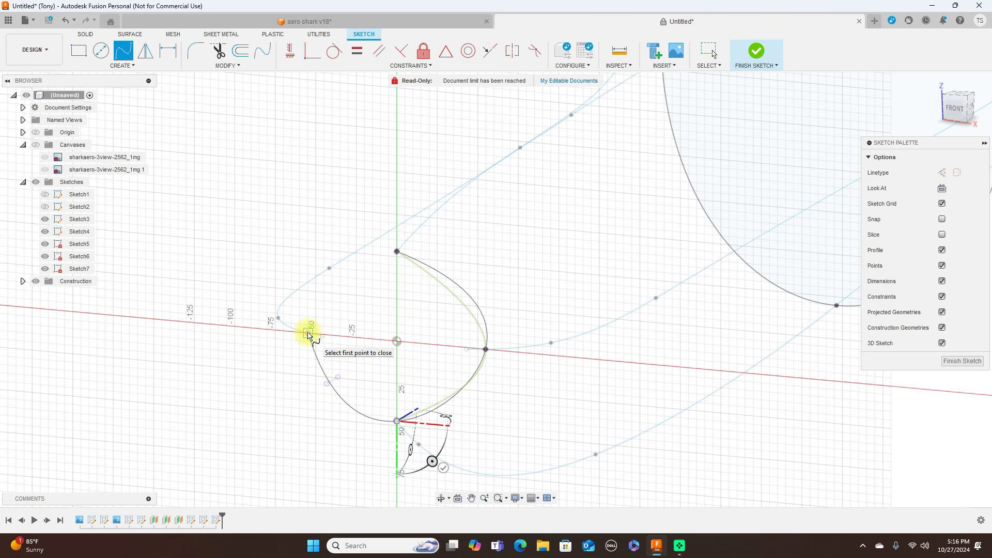
{"action": "left_click", "coordinate": [308, 335]}
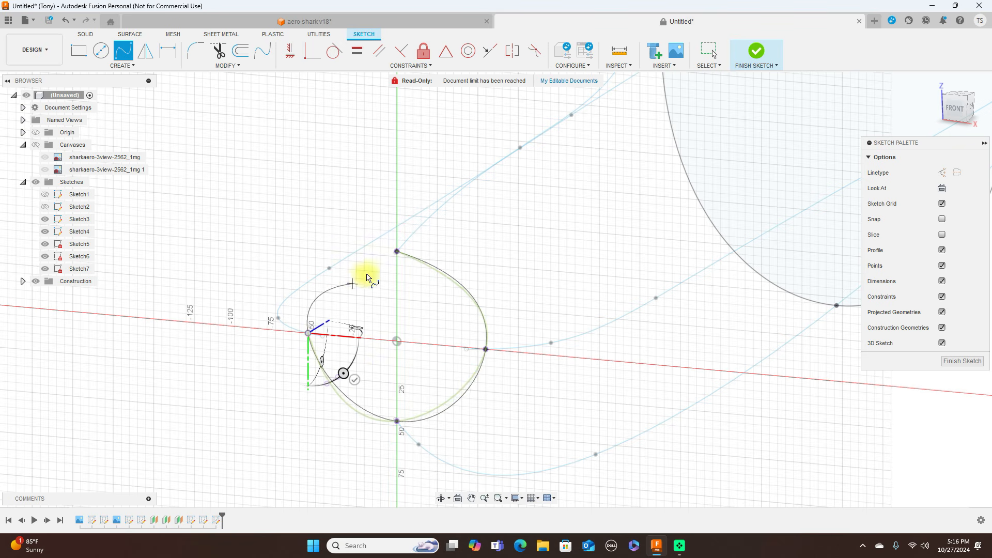
{"action": "left_click", "coordinate": [397, 251]}
{"action": "right_click", "coordinate": [397, 251]}
{"action": "left_click", "coordinate": [429, 251]}
{"action": "scroll", "coordinate": [430, 251], "scroll_direction": "down", "scroll_amount": 3}
{"action": "scroll", "coordinate": [435, 246], "scroll_direction": "down", "scroll_amount": 4}
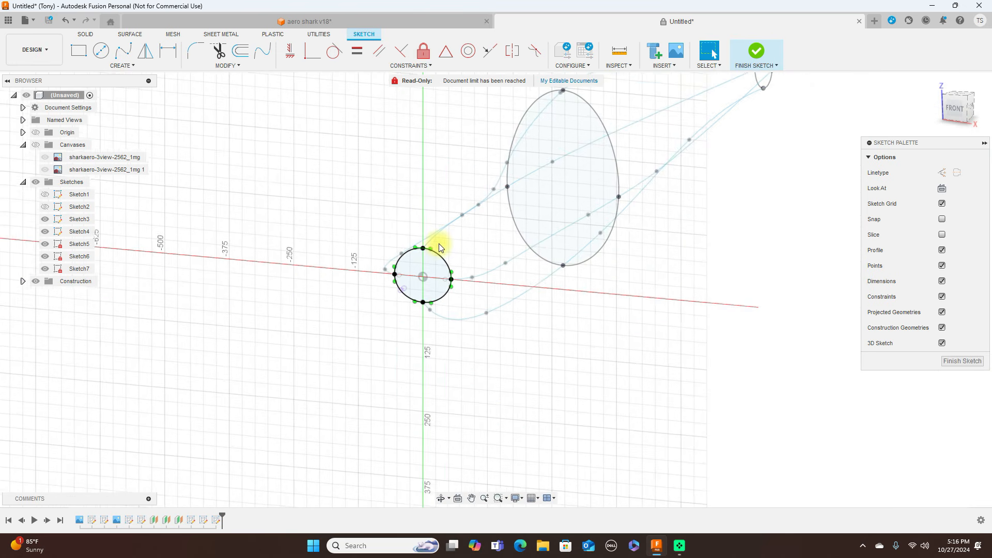
{"action": "left_click", "coordinate": [761, 53]}
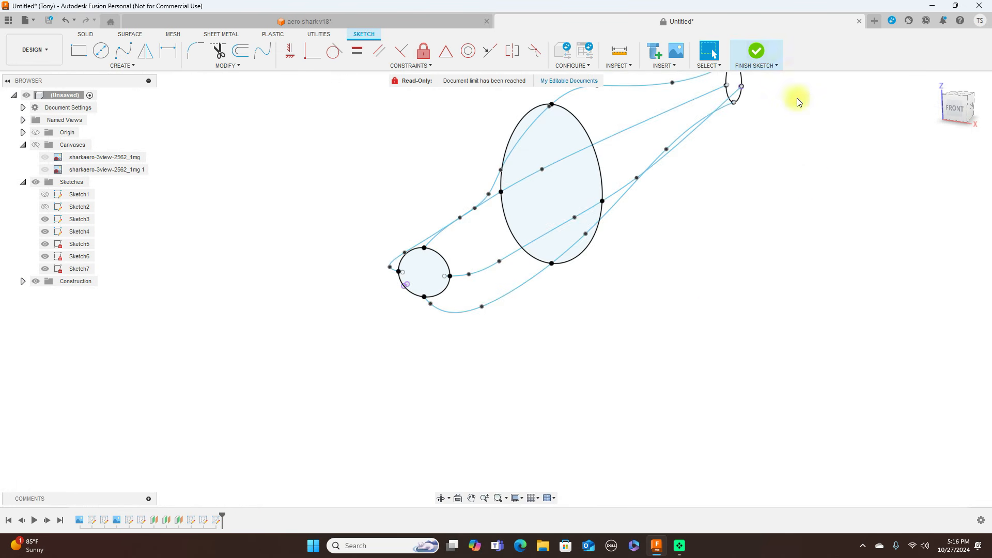
- Examine the nose, canopy and tail cross-sections against the fuselage outline splines from the side and at an angle
{"action": "scroll", "coordinate": [870, 201], "scroll_direction": "down", "scroll_amount": 1}
{"action": "middle_click_drag", "start_coordinate": [857, 234], "coordinate": [759, 277]}
{"action": "left_click", "coordinate": [968, 111]}
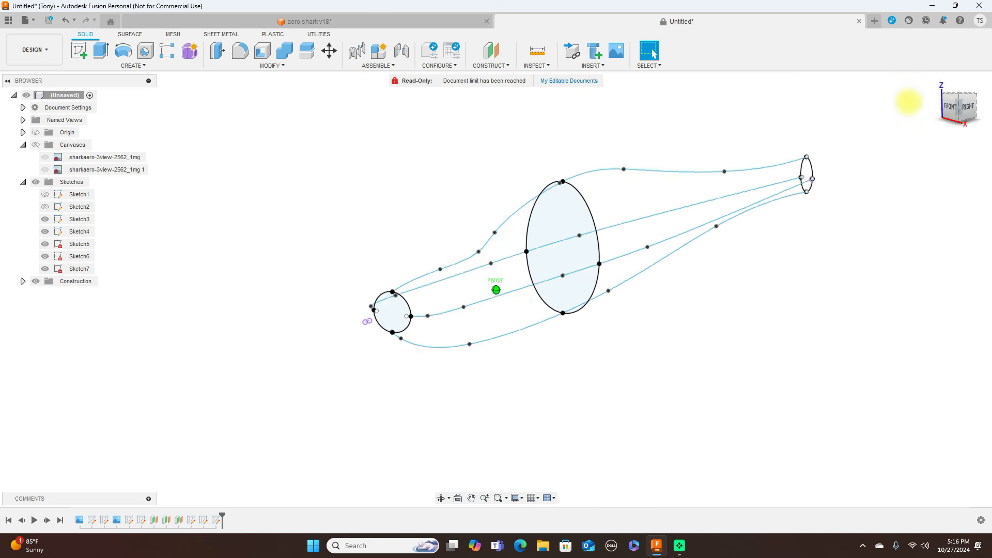
{"action": "scroll", "coordinate": [659, 126], "scroll_direction": "up", "scroll_amount": 2}
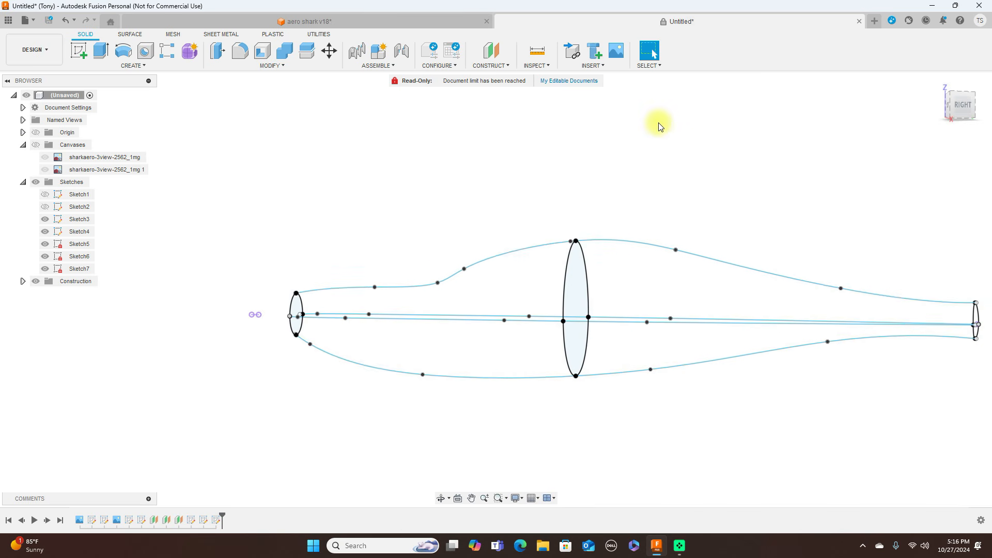
{"action": "left_click", "coordinate": [964, 104]}
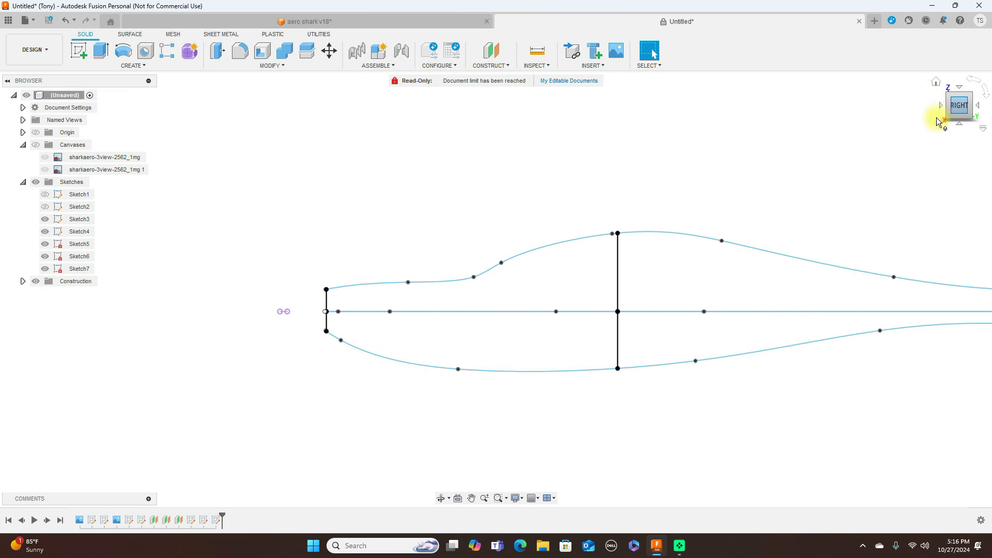
{"action": "mouse_move", "coordinate": [948, 112]}
{"action": "left_mouse_down"}
{"action": "mouse_move", "coordinate": [959, 104]}
{"action": "mouse_move", "coordinate": [985, 111]}
{"action": "mouse_move", "coordinate": [959, 100]}
{"action": "left_mouse_up"}
{"action": "left_click_drag", "start_coordinate": [858, 145], "coordinate": [795, 161]}
{"action": "key", "text": "Escape"}
{"action": "left_click", "coordinate": [954, 107]}
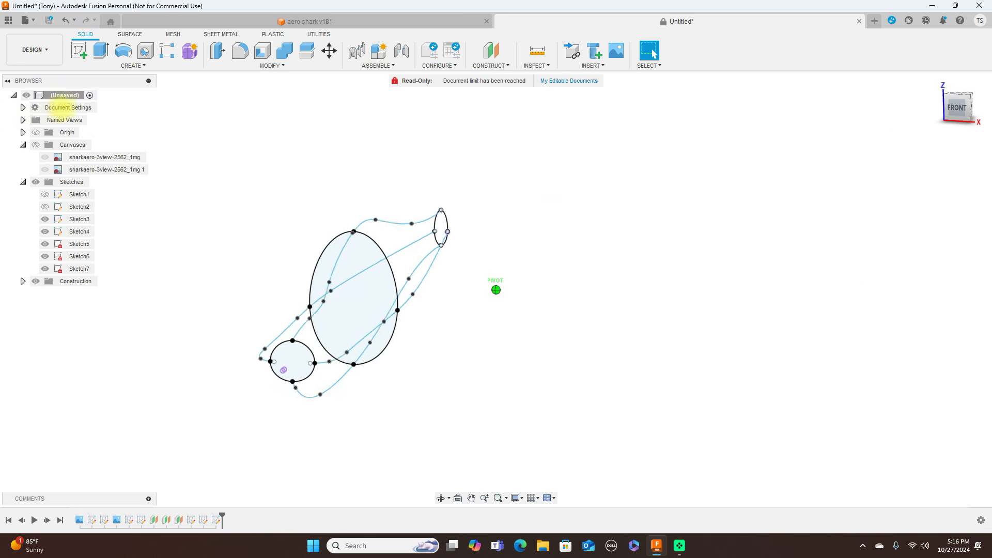
{"action": "mouse_move", "coordinate": [96, 103]}
{"action": "left_mouse_down"}
{"action": "mouse_move", "coordinate": [11, 97]}
{"action": "mouse_move", "coordinate": [983, 111]}
{"action": "mouse_move", "coordinate": [978, 118]}
{"action": "left_mouse_up"}
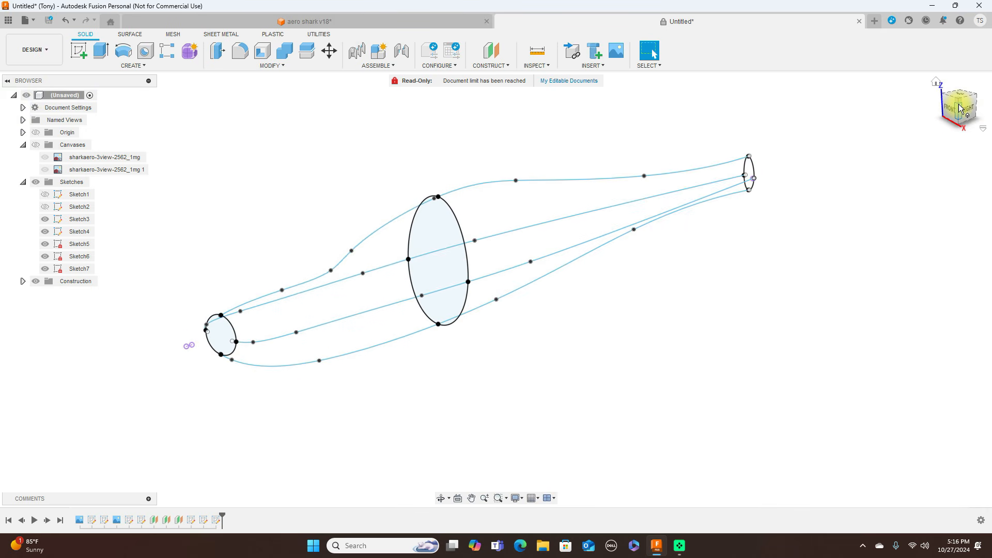
{"action": "scroll", "coordinate": [729, 237], "scroll_direction": "down", "scroll_amount": 1}
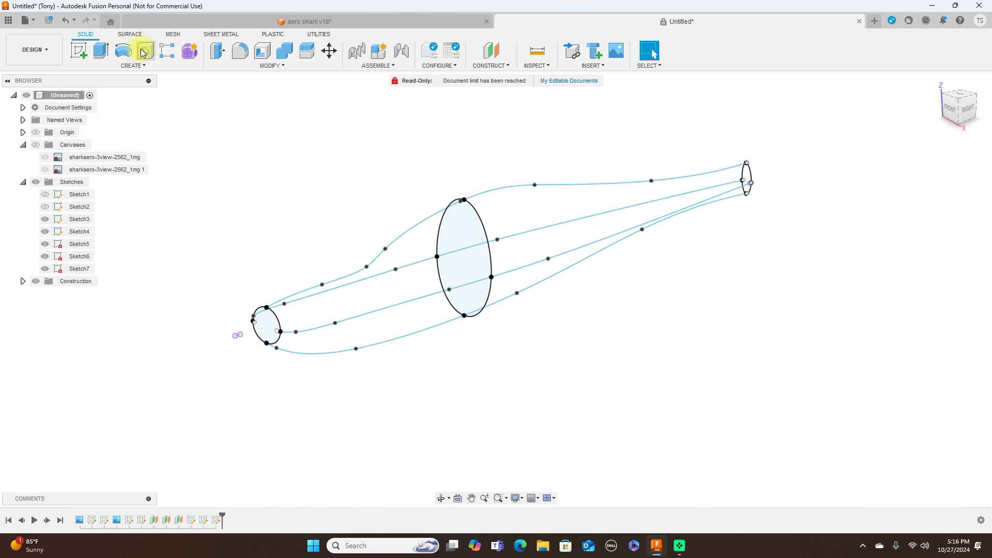
- Start a surface loft through the nose, canopy and tail cross-sections, taken in that order as profiles
{"action": "left_click", "coordinate": [129, 36]}
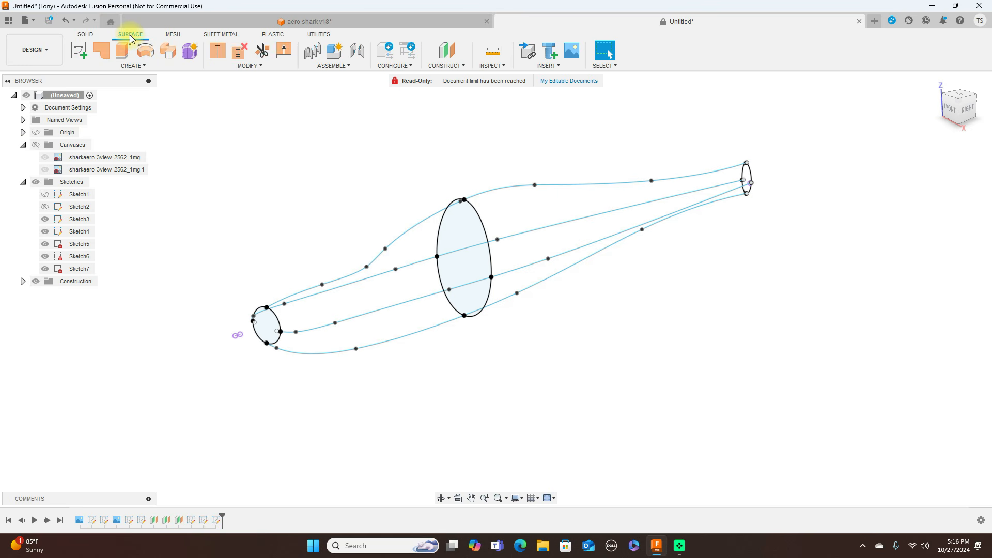
{"action": "left_click", "coordinate": [143, 67]}
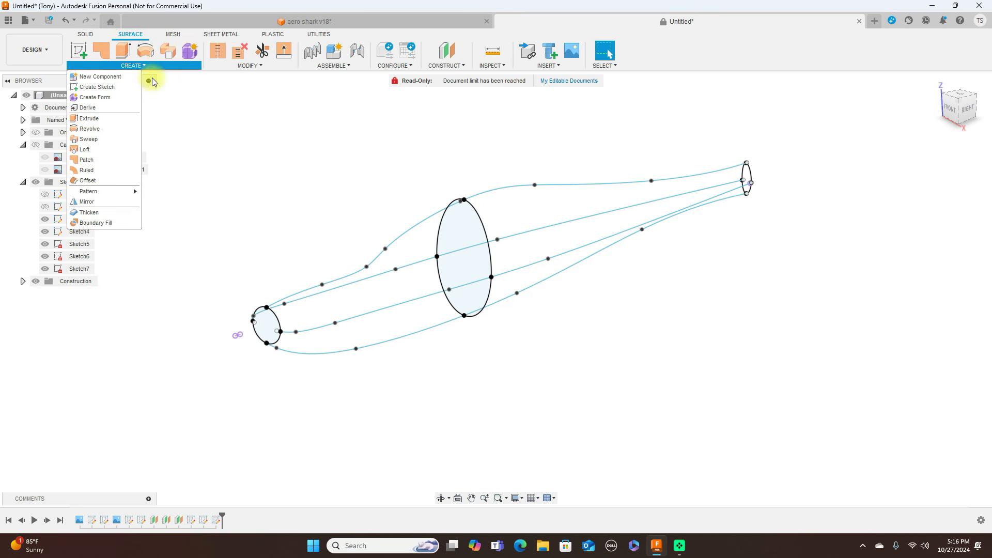
{"action": "left_click", "coordinate": [103, 149]}
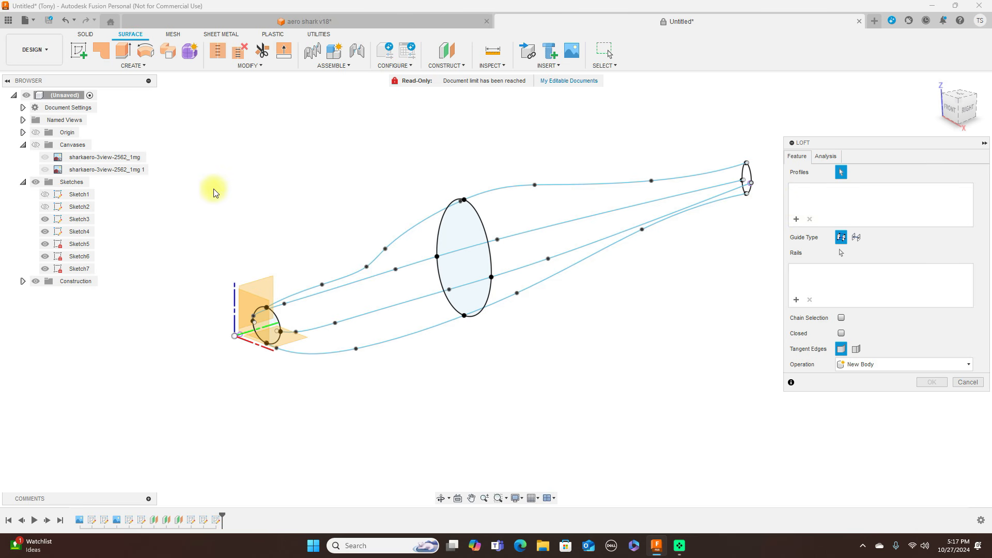
{"action": "scroll", "coordinate": [273, 233], "scroll_direction": "up", "scroll_amount": 1}
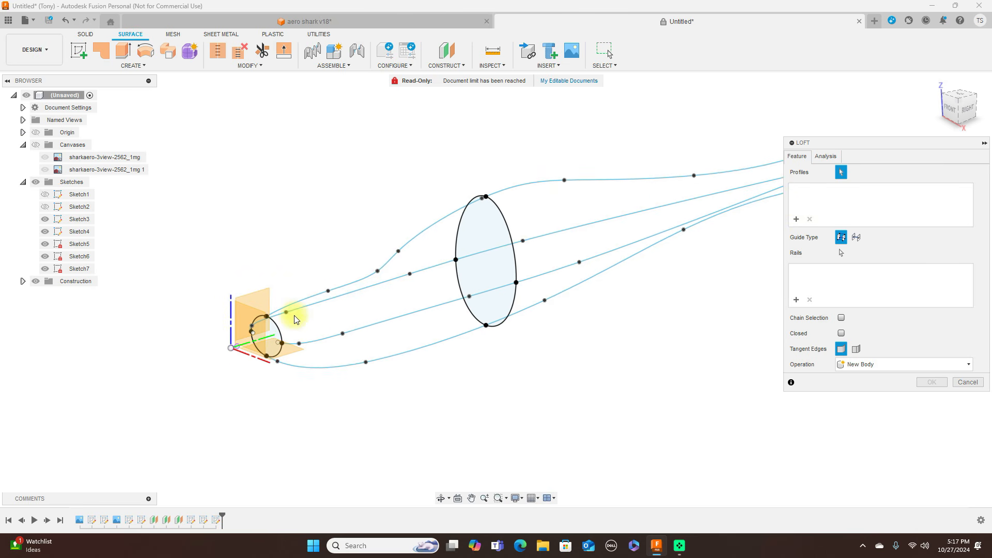
{"action": "left_click", "coordinate": [279, 331]}
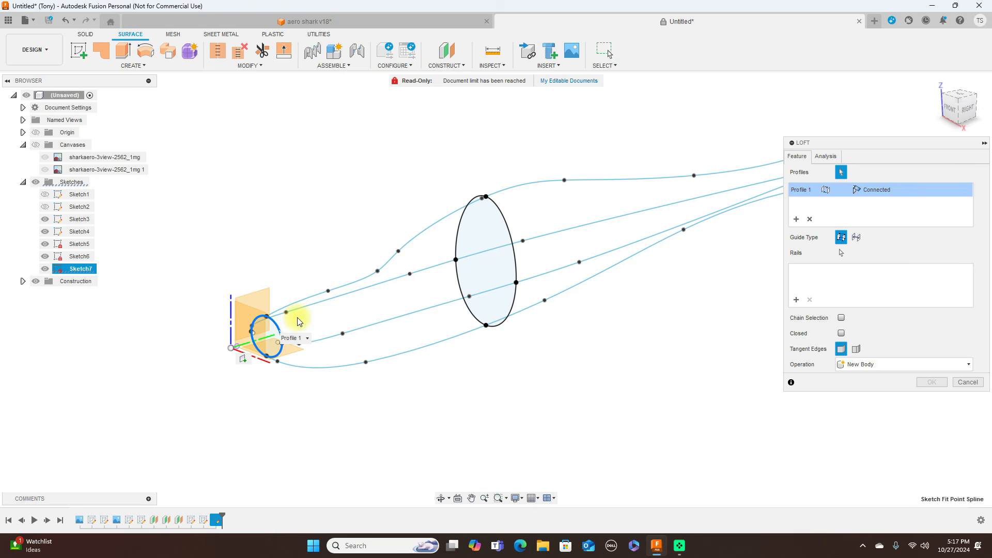
{"action": "left_click", "coordinate": [495, 214]}
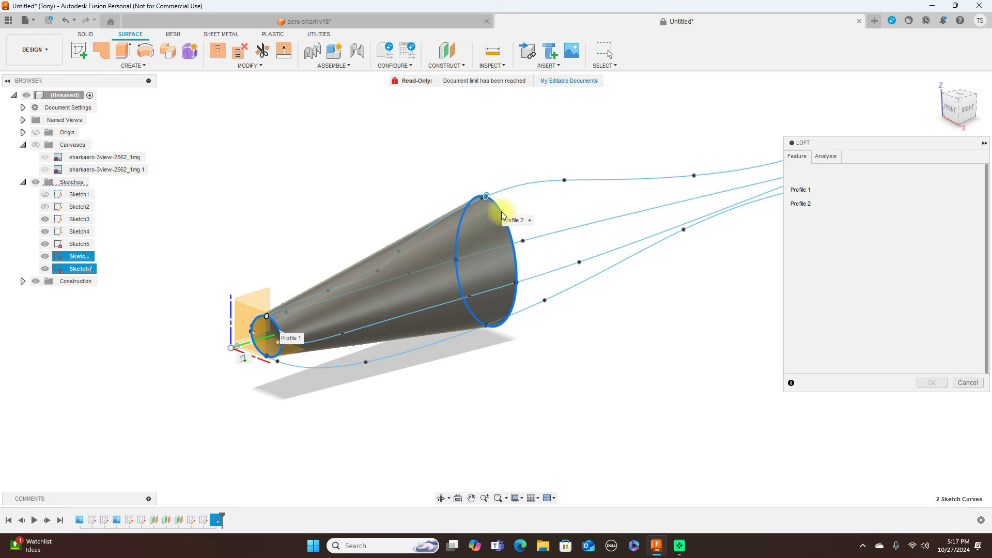
{"action": "scroll", "coordinate": [594, 127], "scroll_direction": "down", "scroll_amount": 3}
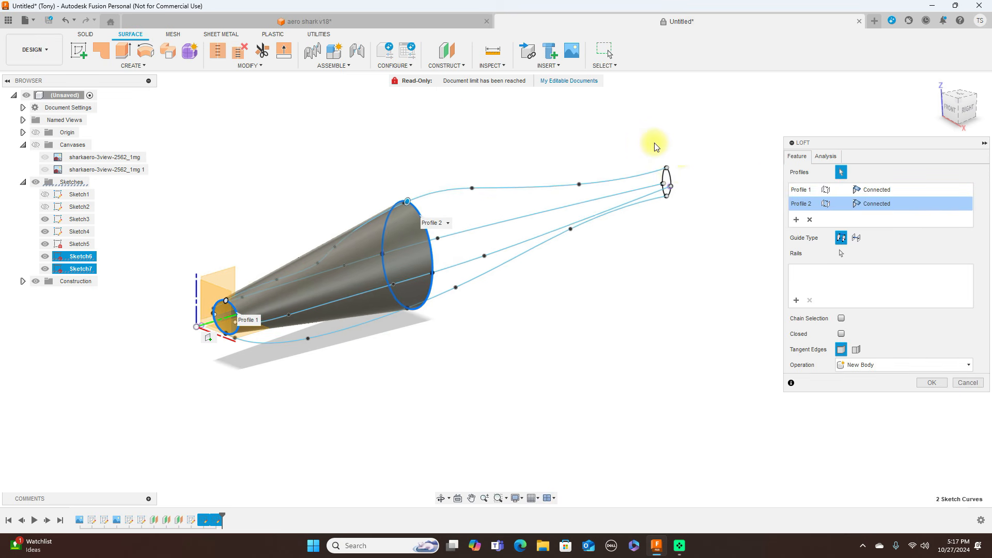
{"action": "left_click", "coordinate": [672, 177]}
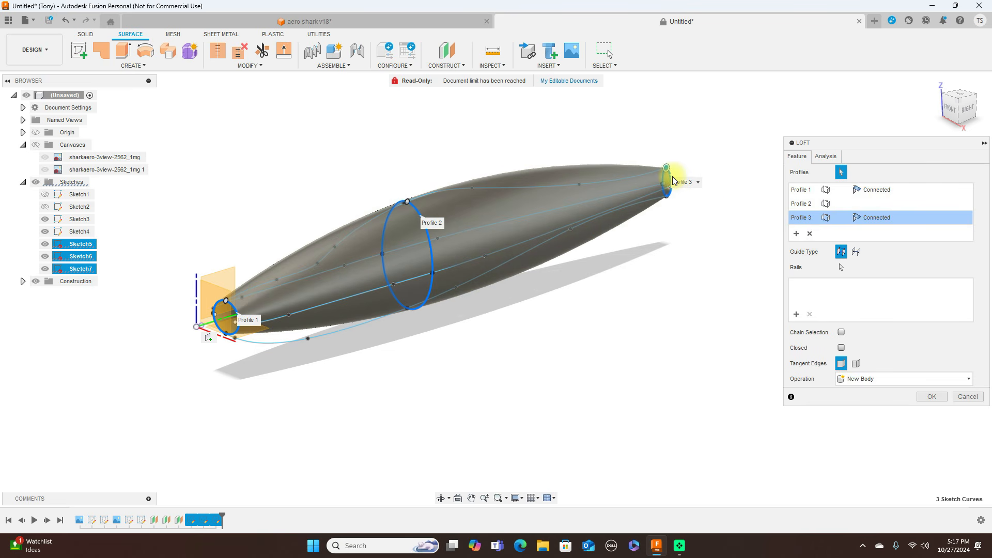
- Guide the fuselage loft with the upper, lower and both side outline splines as rails and create the surface as a new body
{"action": "left_click", "coordinate": [795, 315]}
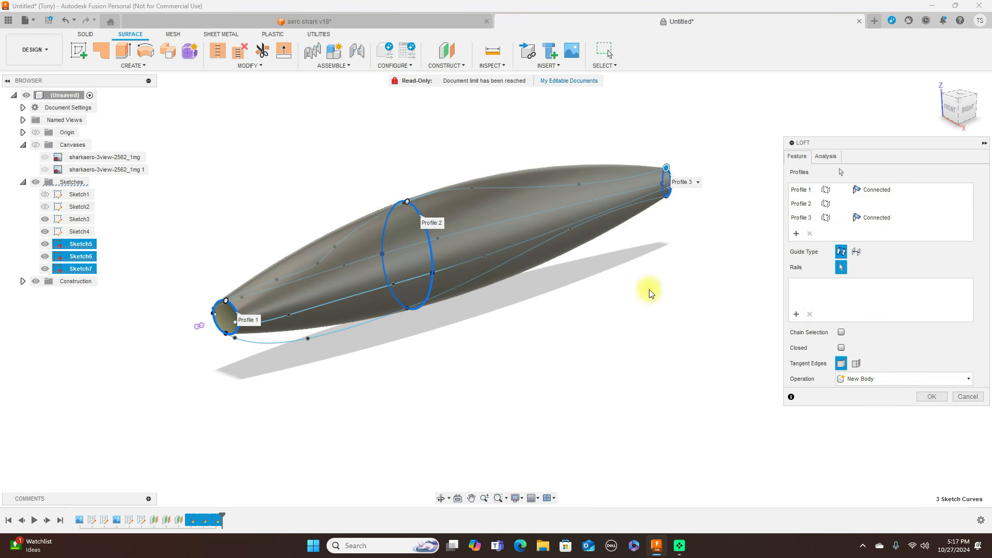
{"action": "left_click", "coordinate": [530, 190]}
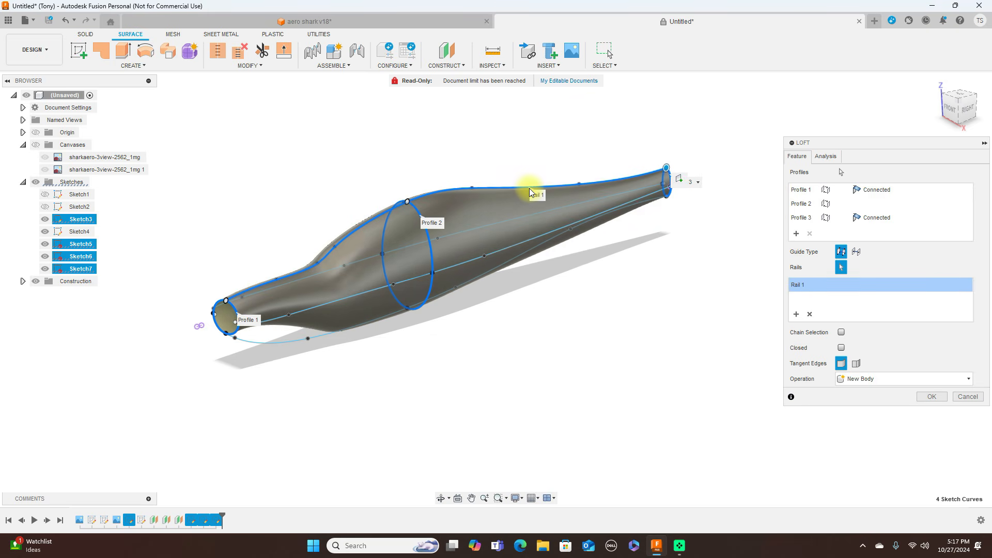
{"action": "left_click", "coordinate": [519, 246]}
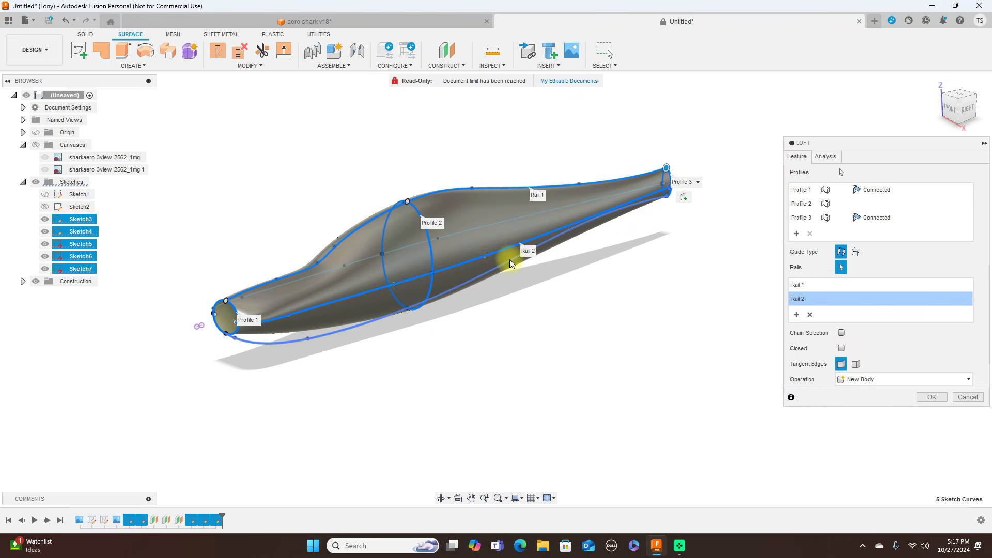
{"action": "left_click", "coordinate": [509, 259]}
{"action": "left_click", "coordinate": [488, 226]}
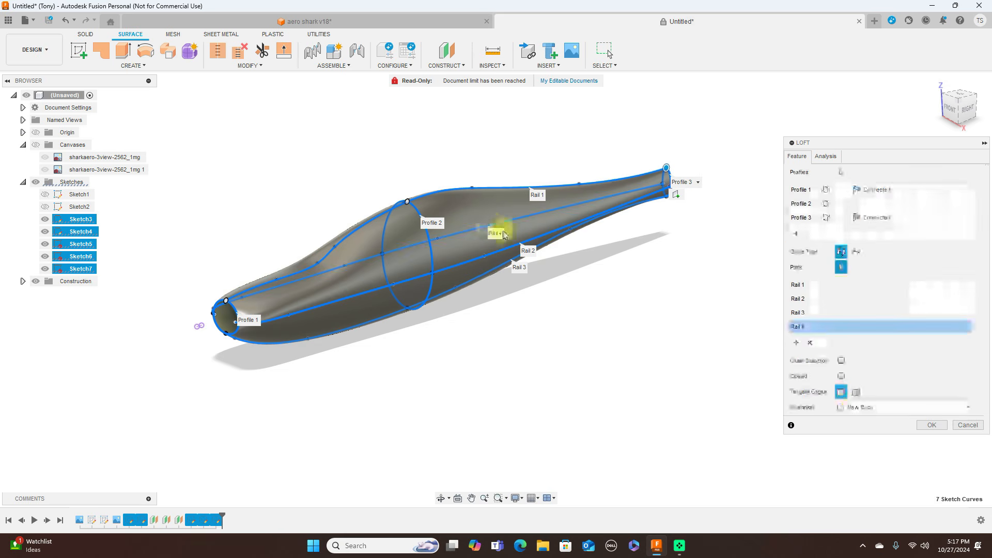
{"action": "left_click", "coordinate": [929, 425]}
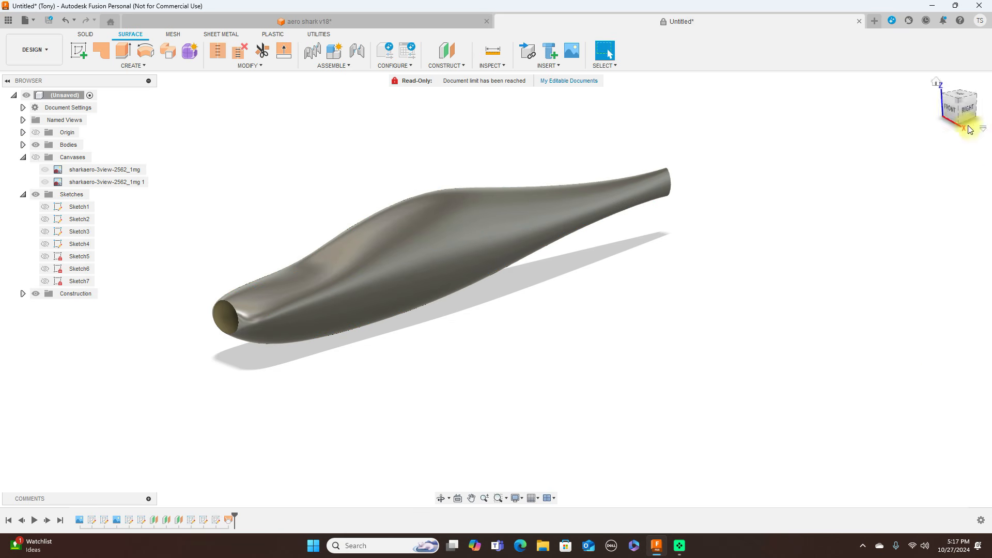
- Compare the lofted fuselage with the reference canvases from the side and from above, leaving the canvases hidden
{"action": "left_click", "coordinate": [970, 112]}
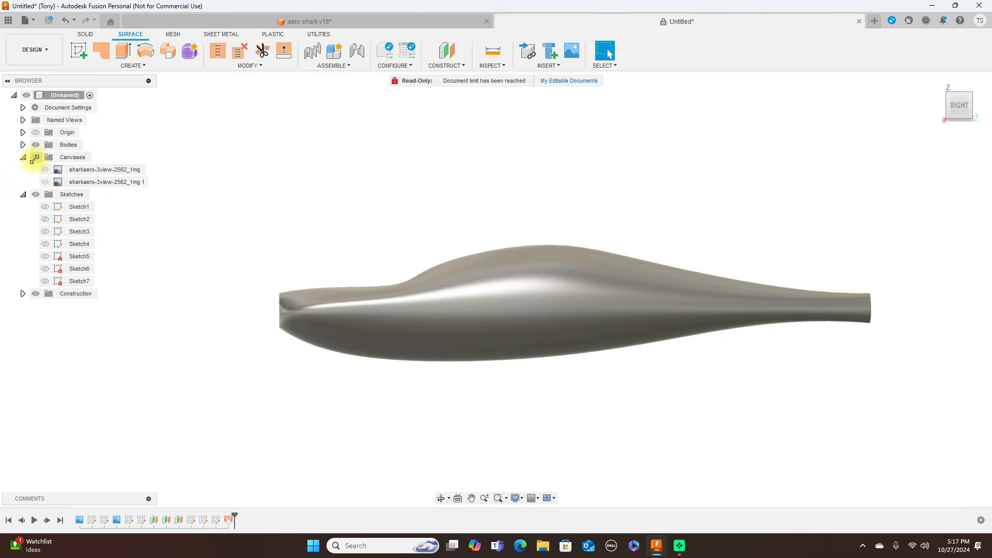
{"action": "left_click", "coordinate": [35, 157]}
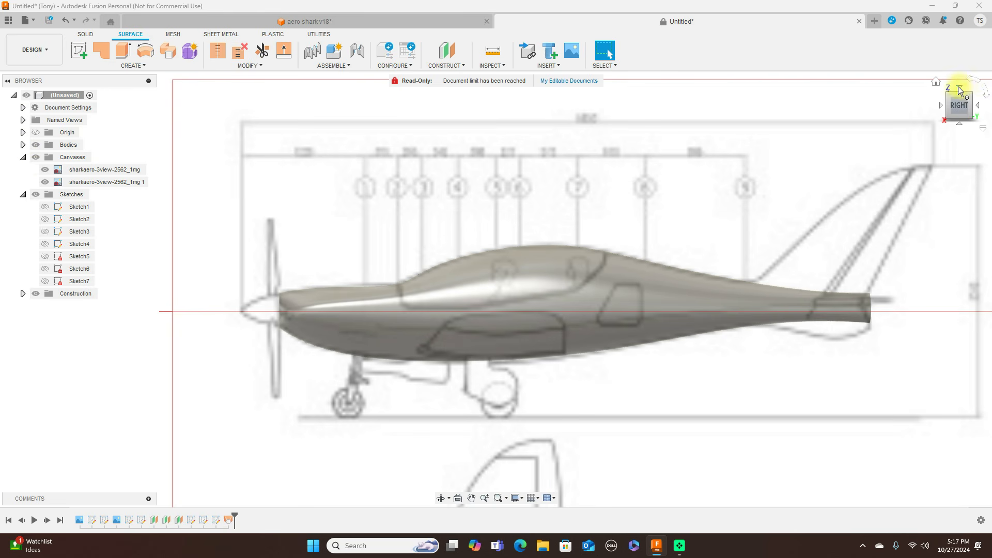
{"action": "left_click", "coordinate": [959, 90]}
{"action": "middle_click_drag", "start_coordinate": [753, 261], "coordinate": [773, 352]}
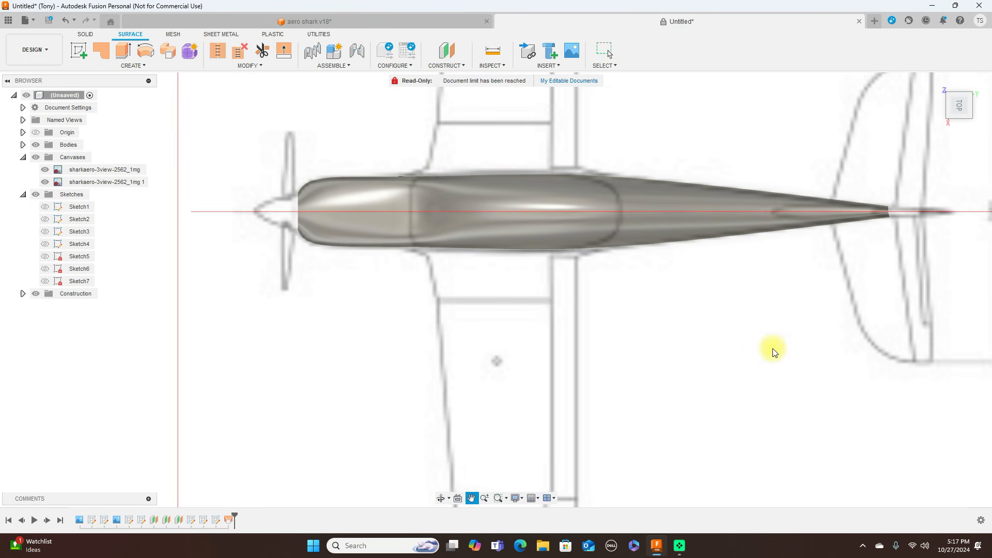
{"action": "left_click", "coordinate": [963, 128]}
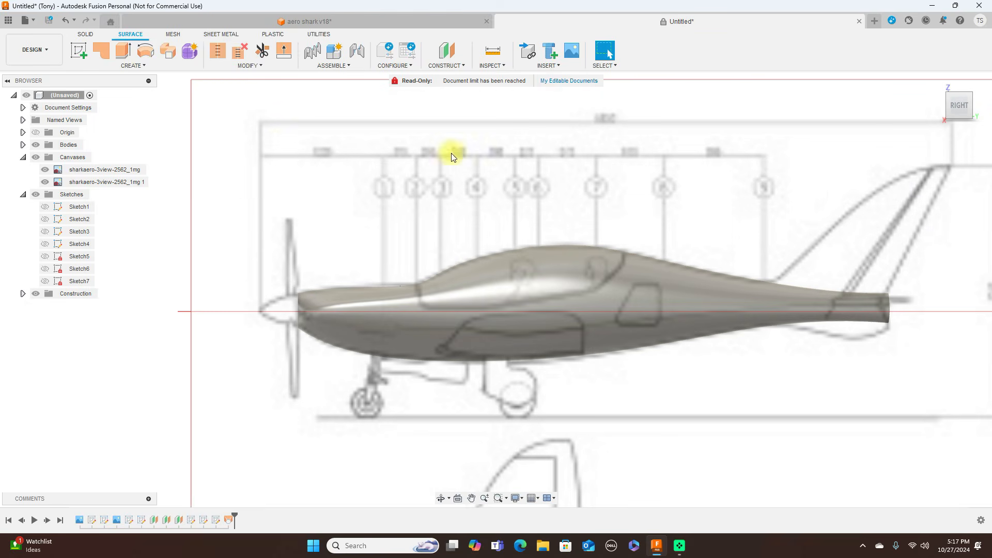
{"action": "left_click", "coordinate": [35, 157]}
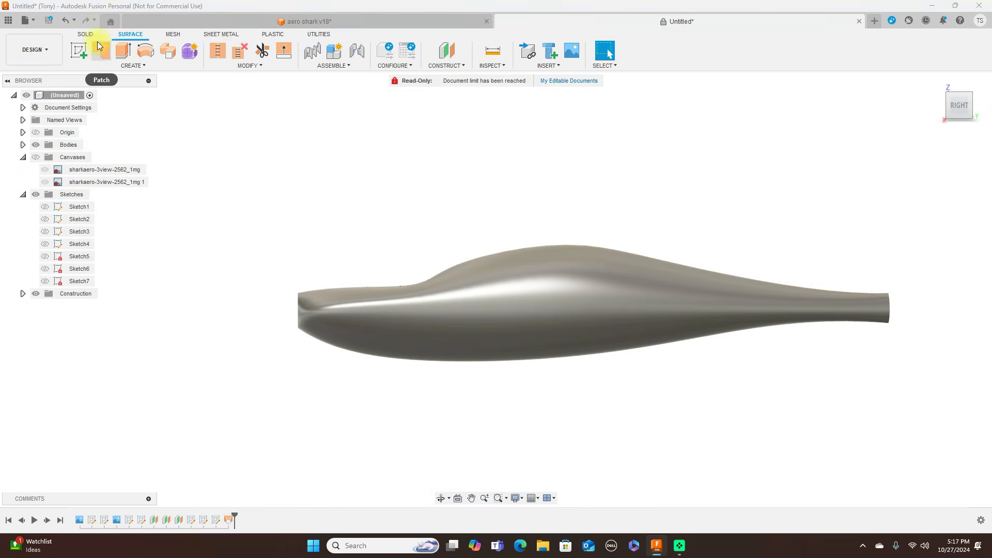
{"action": "left_click", "coordinate": [86, 34]}
{"action": "scroll", "coordinate": [742, 159], "scroll_direction": "up", "scroll_amount": 1}
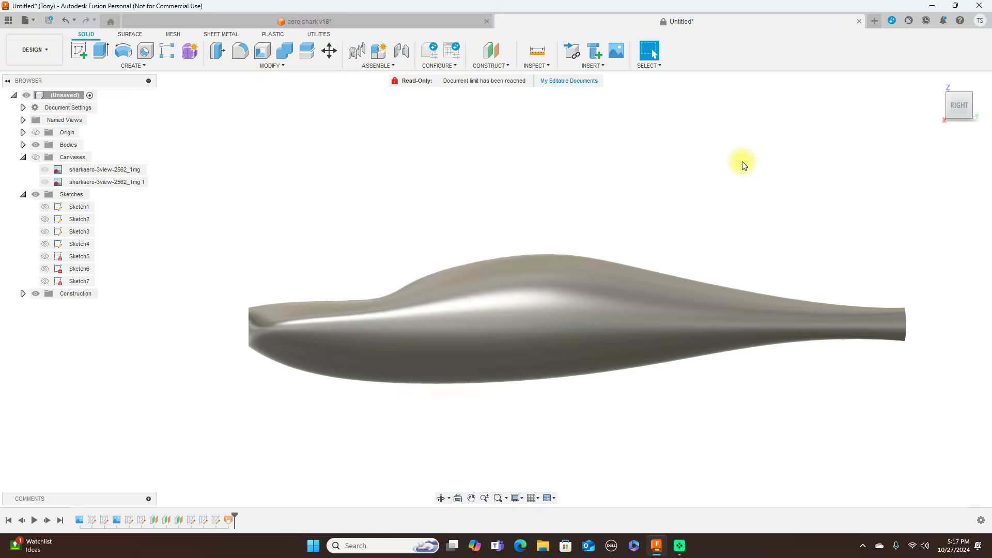
{"action": "mouse_move", "coordinate": [947, 107]}
{"action": "left_mouse_down"}
{"action": "mouse_move", "coordinate": [31, 105]}
{"action": "mouse_move", "coordinate": [103, 109]}
{"action": "mouse_move", "coordinate": [115, 97]}
{"action": "mouse_move", "coordinate": [89, 95]}
{"action": "mouse_move", "coordinate": [39, 101]}
{"action": "mouse_move", "coordinate": [961, 103]}
{"action": "mouse_move", "coordinate": [980, 126]}
{"action": "mouse_move", "coordinate": [948, 164]}
{"action": "mouse_move", "coordinate": [949, 109]}
{"action": "left_mouse_up"}
{"action": "left_click", "coordinate": [955, 115]}
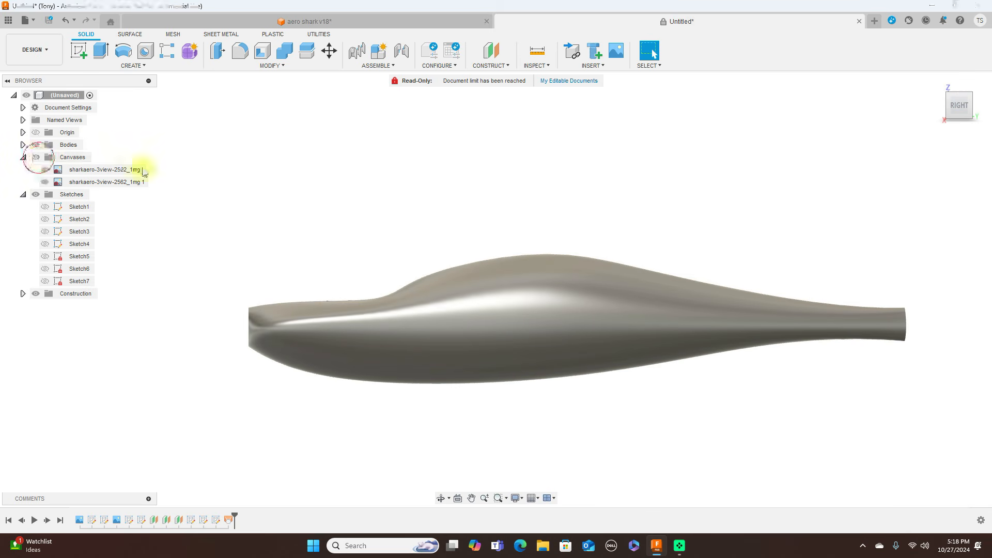
- Show the reference canvases and start a new sketch on the side-view origin plane at the propeller spinner
{"action": "left_click", "coordinate": [35, 157]}
{"action": "scroll", "coordinate": [535, 146], "scroll_direction": "up", "scroll_amount": 5}
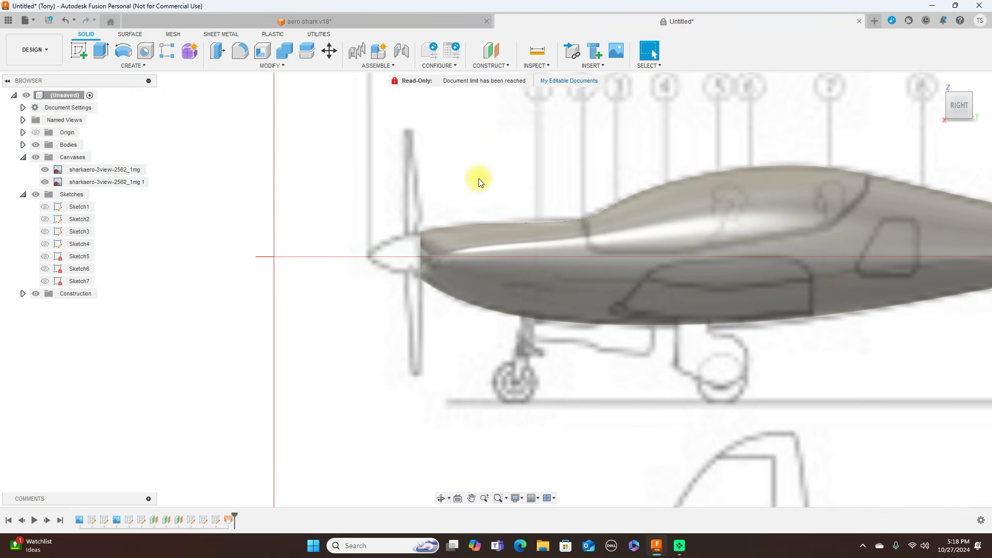
{"action": "scroll", "coordinate": [478, 181], "scroll_direction": "up", "scroll_amount": 6}
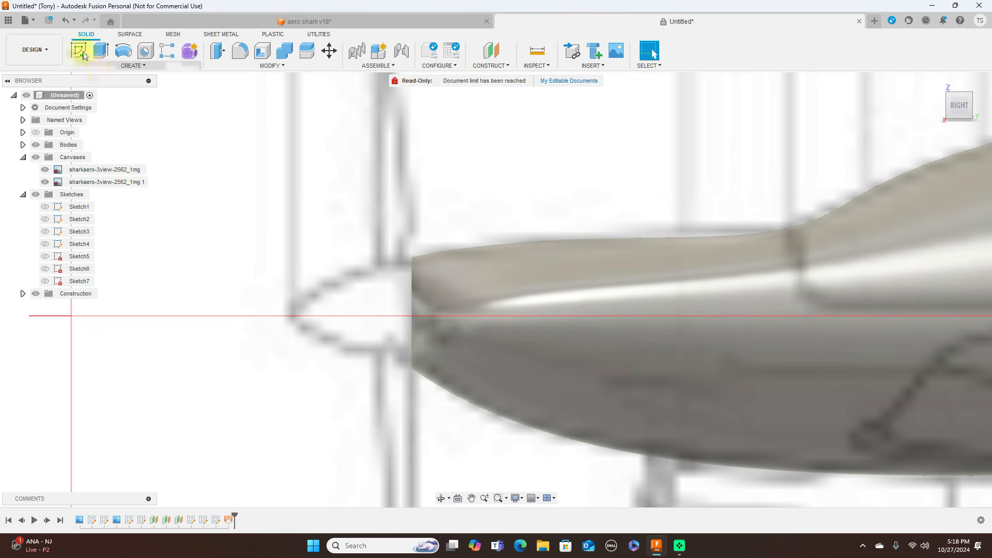
{"action": "left_click", "coordinate": [78, 50]}
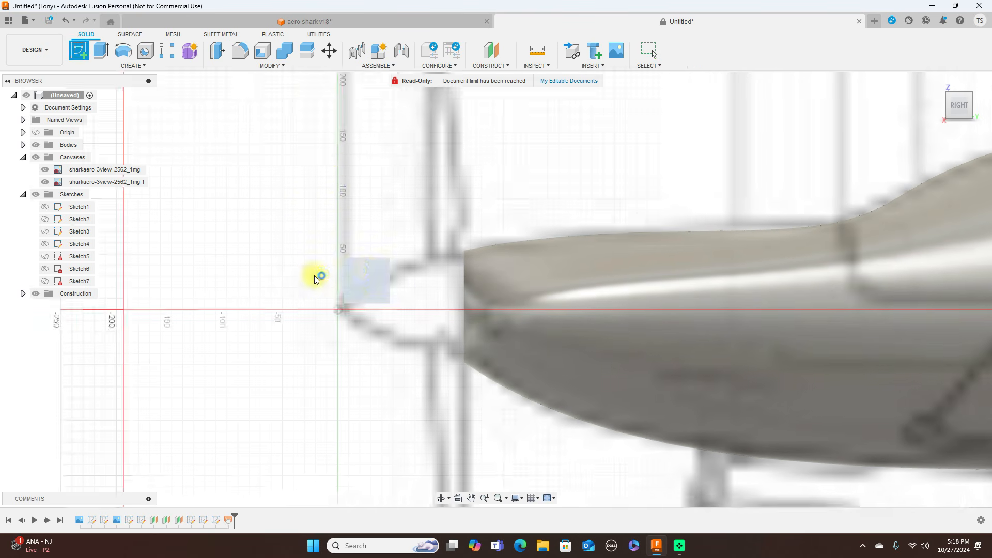
{"action": "left_click", "coordinate": [316, 276]}
{"action": "scroll", "coordinate": [433, 129], "scroll_direction": "up", "scroll_amount": 2}
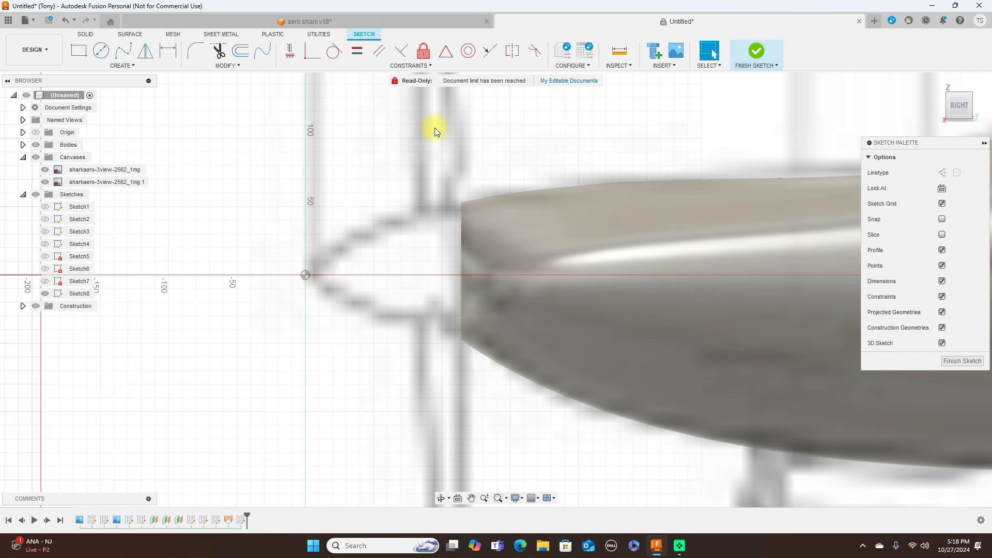
- Draw a vertical line about 50 mm long just ahead of the fuselage nose, from the spinner's upper edge down to near the centreline
{"action": "key", "text": "l"}
{"action": "scroll", "coordinate": [479, 199], "scroll_direction": "up", "scroll_amount": 1}
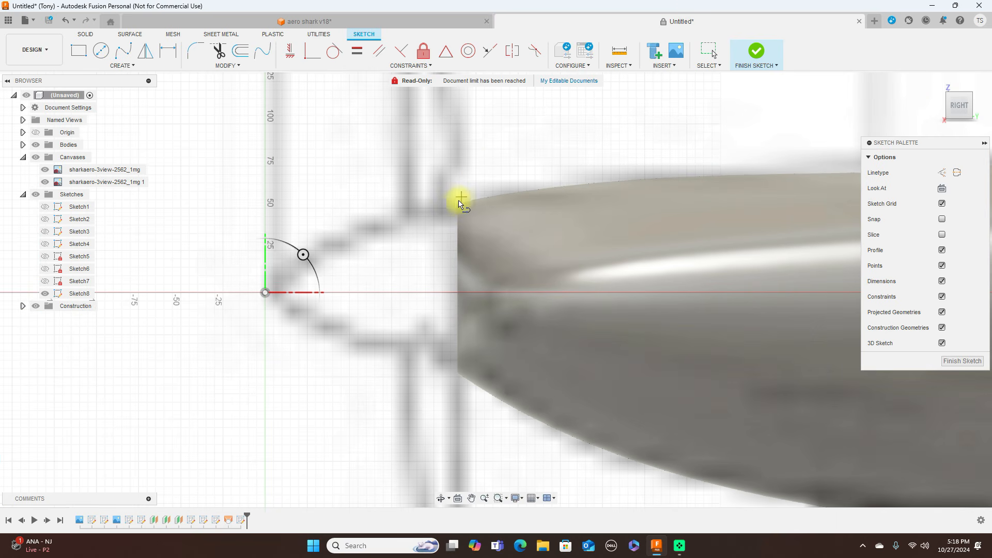
{"action": "scroll", "coordinate": [451, 207], "scroll_direction": "up", "scroll_amount": 1}
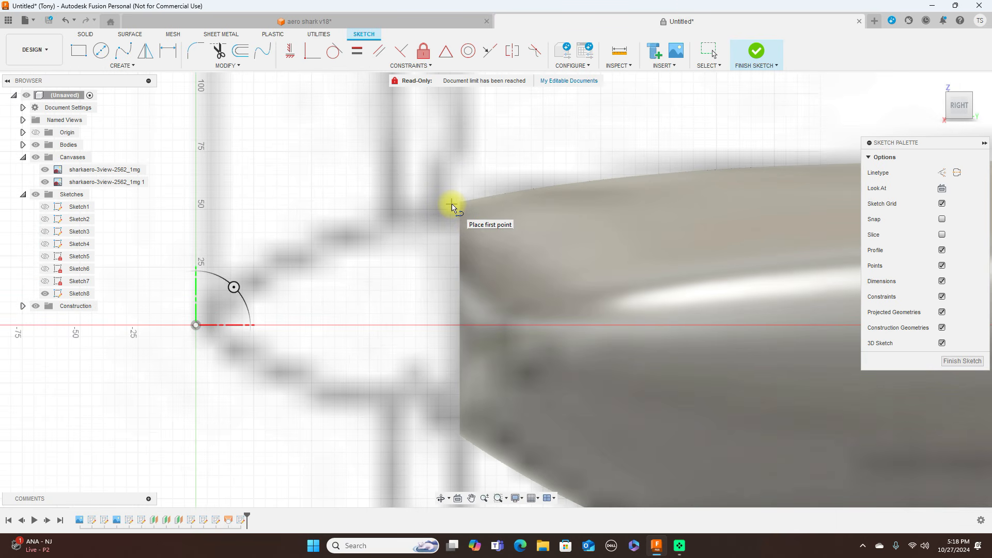
{"action": "left_click", "coordinate": [452, 205]}
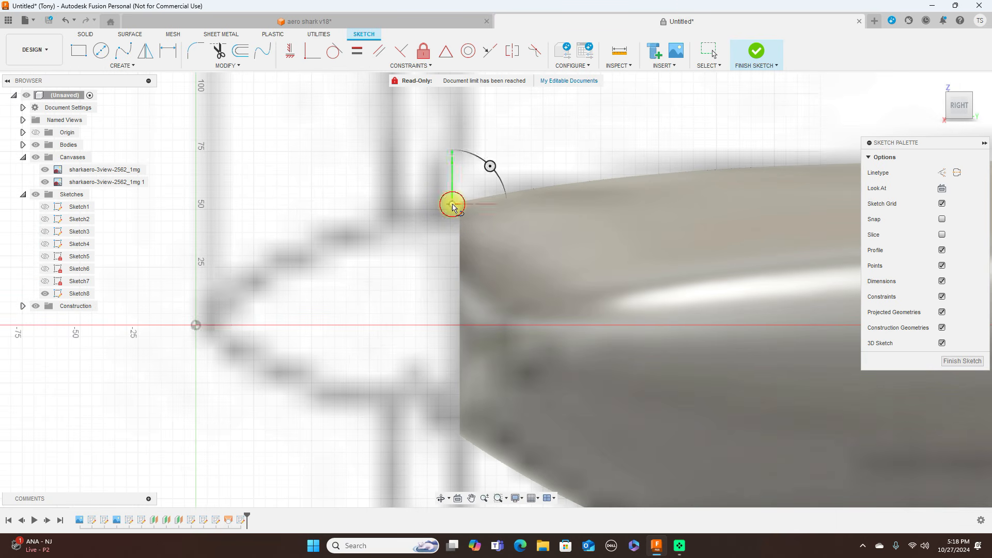
{"action": "left_click", "coordinate": [449, 322]}
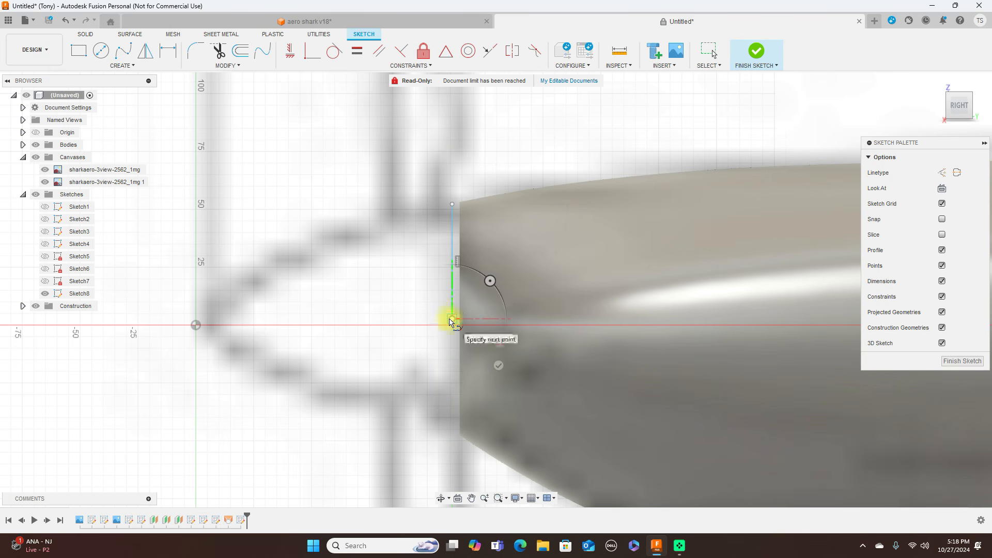
{"action": "right_click", "coordinate": [449, 321]}
{"action": "left_click", "coordinate": [469, 319]}
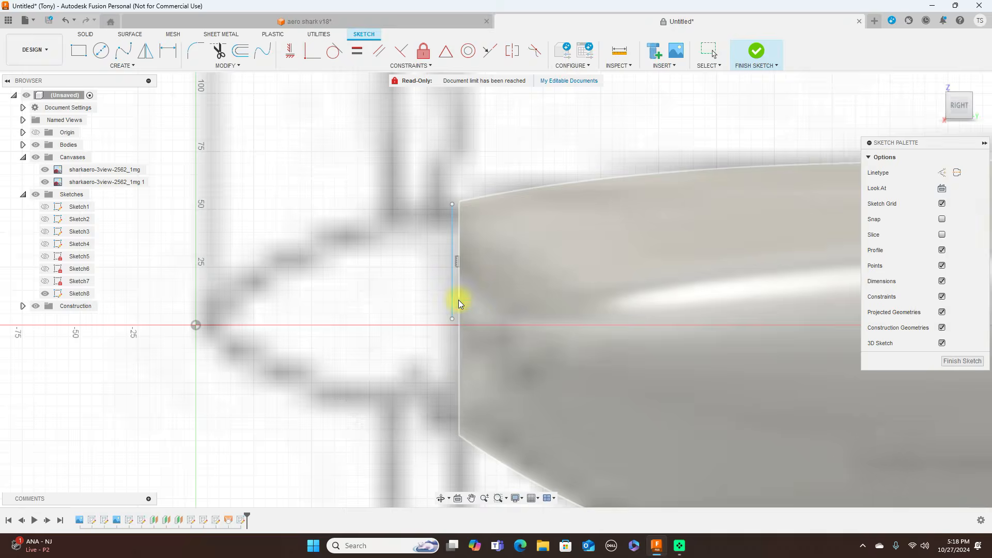
- Trace the spinner's upper outline with a three-point fit point spline from the vertical line's upper end to the spinner tip
{"action": "left_click", "coordinate": [124, 54]}
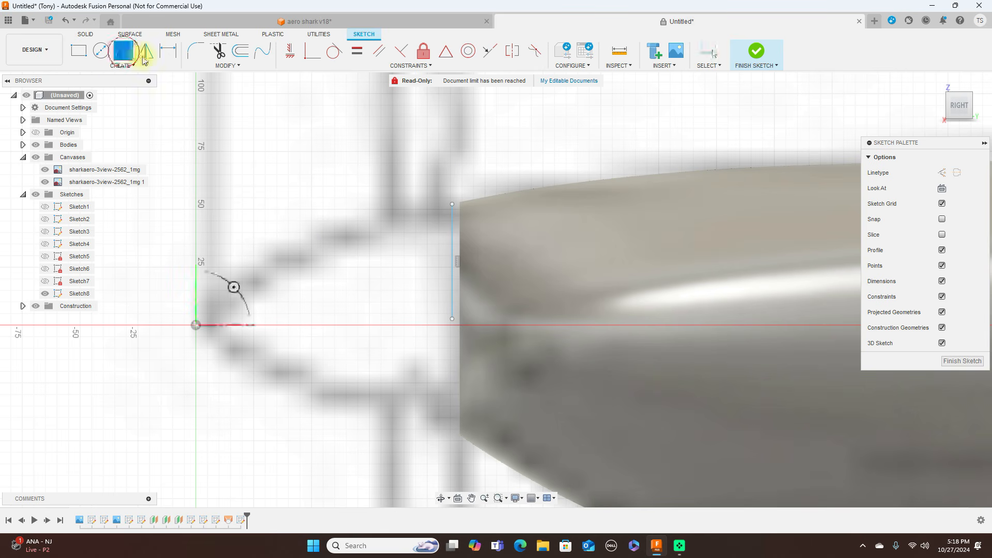
{"action": "left_click", "coordinate": [451, 207]}
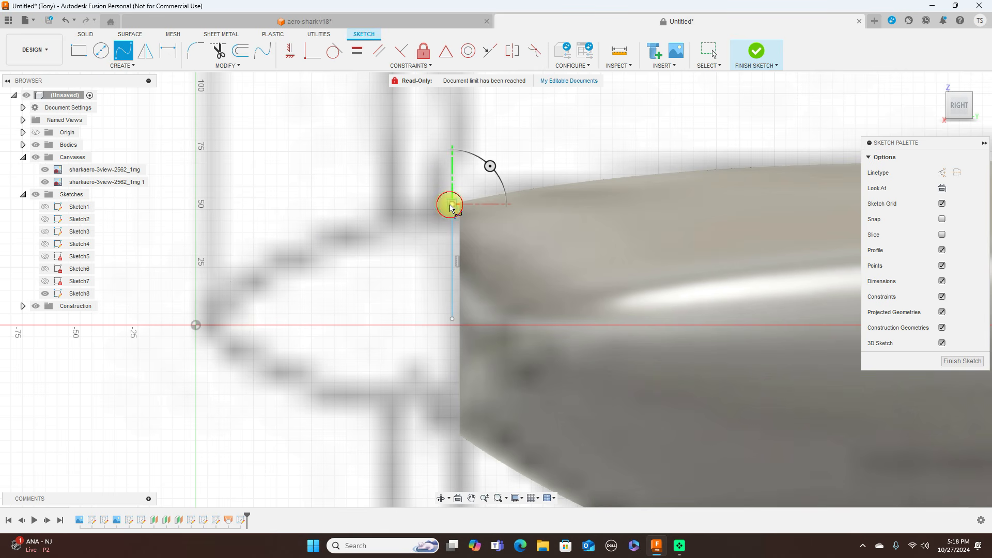
{"action": "left_click", "coordinate": [313, 246]}
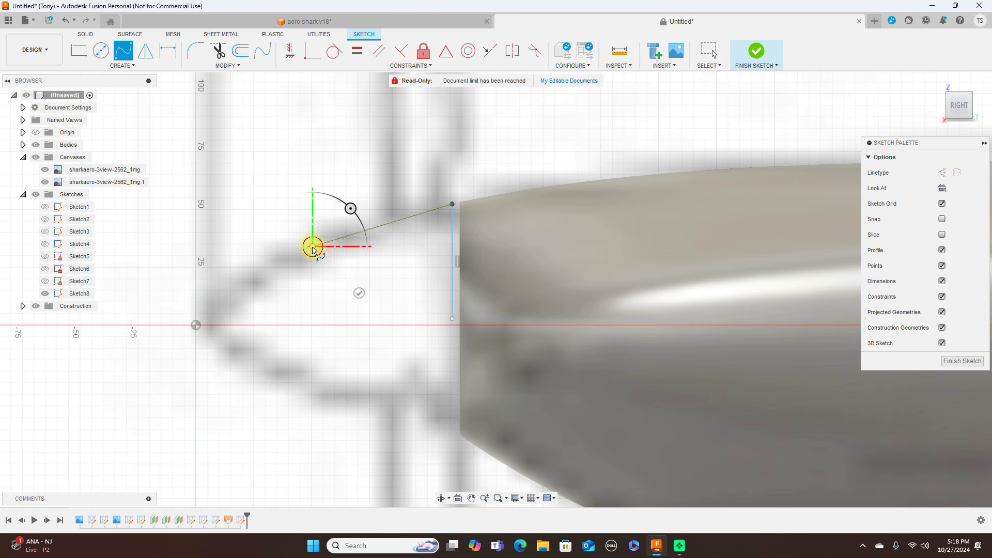
{"action": "left_click", "coordinate": [210, 317]}
{"action": "right_click", "coordinate": [210, 318]}
{"action": "left_click", "coordinate": [238, 318]}
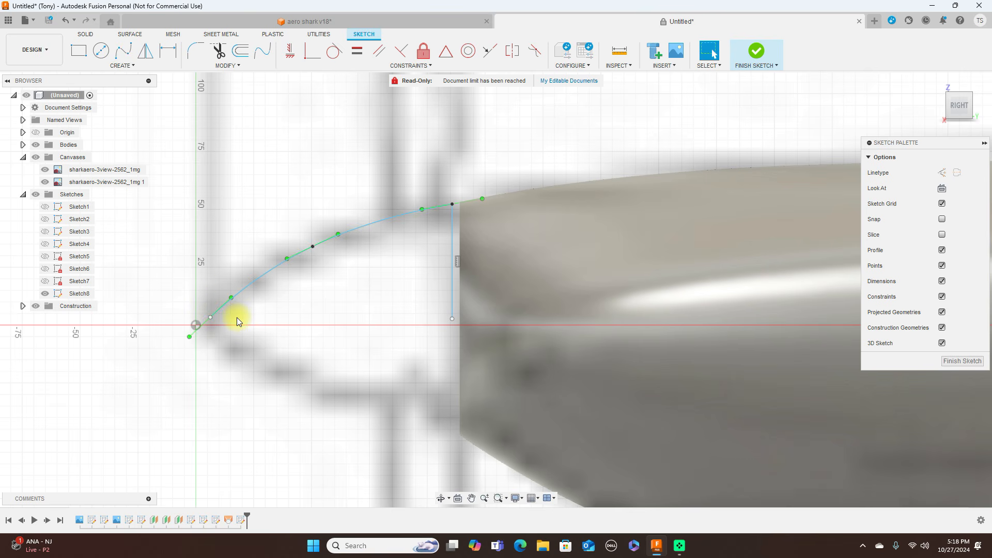
- Close the spinner profile with a near-horizontal line about 104 mm long from the vertical line's lower end to the spline's end at the tip
{"action": "key", "text": "l"}
{"action": "left_click", "coordinate": [452, 320]}
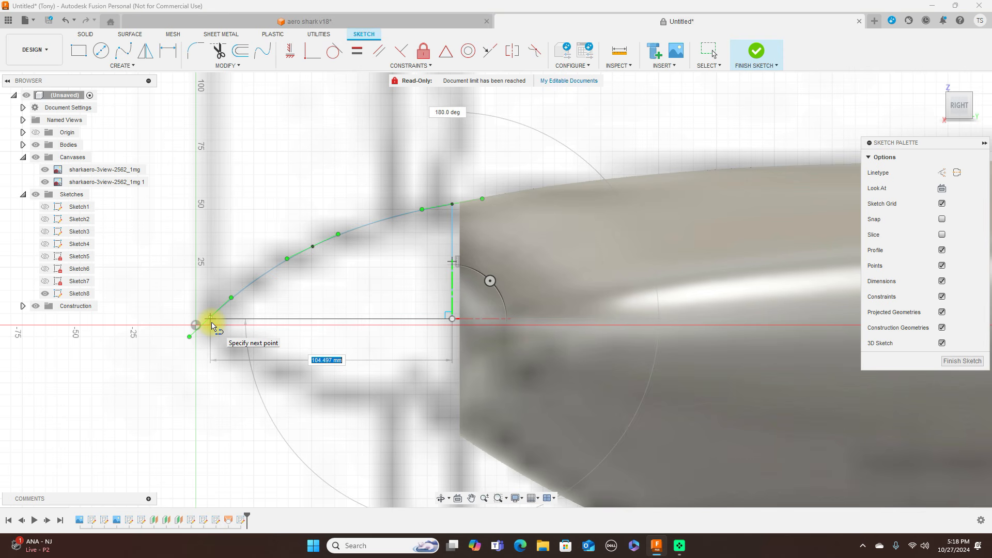
{"action": "scroll", "coordinate": [212, 326], "scroll_direction": "up", "scroll_amount": 5}
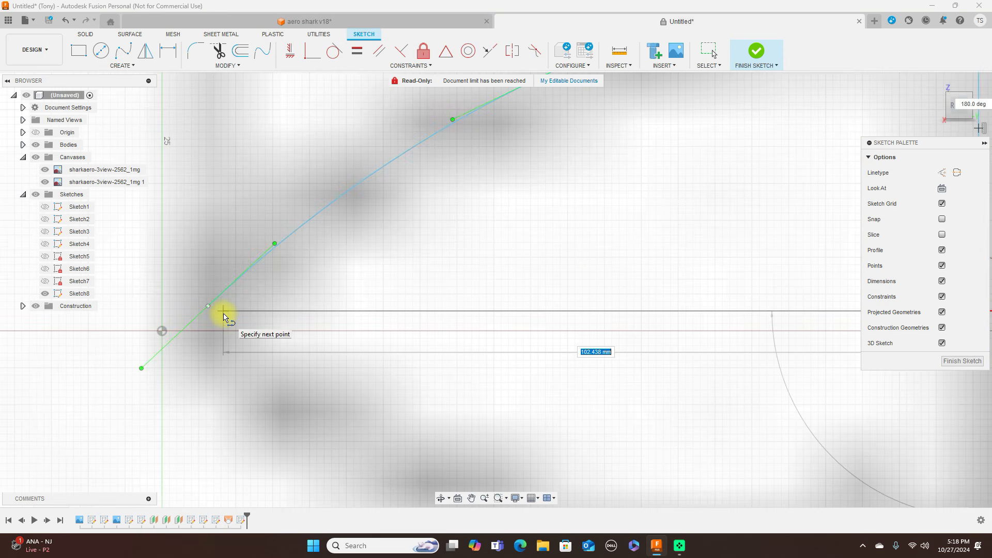
{"action": "left_click", "coordinate": [208, 305]}
{"action": "right_click", "coordinate": [208, 305]}
{"action": "left_click", "coordinate": [234, 304]}
{"action": "left_click", "coordinate": [208, 308]}
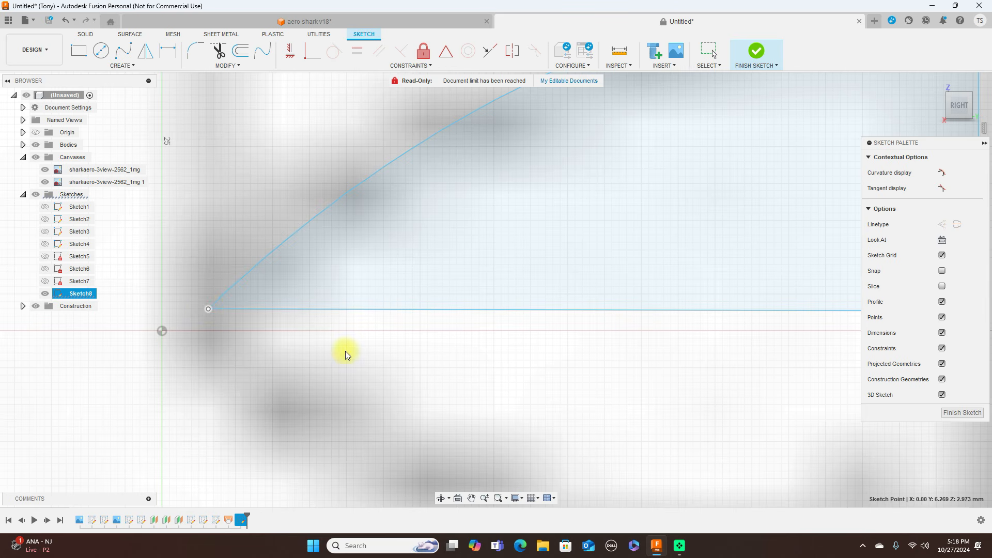
- Nudge the profile's tip point slightly to refine the spinner's pointed end, and finish the sketch
{"action": "scroll", "coordinate": [359, 344], "scroll_direction": "down", "scroll_amount": 6}
{"action": "scroll", "coordinate": [362, 360], "scroll_direction": "up", "scroll_amount": 3}
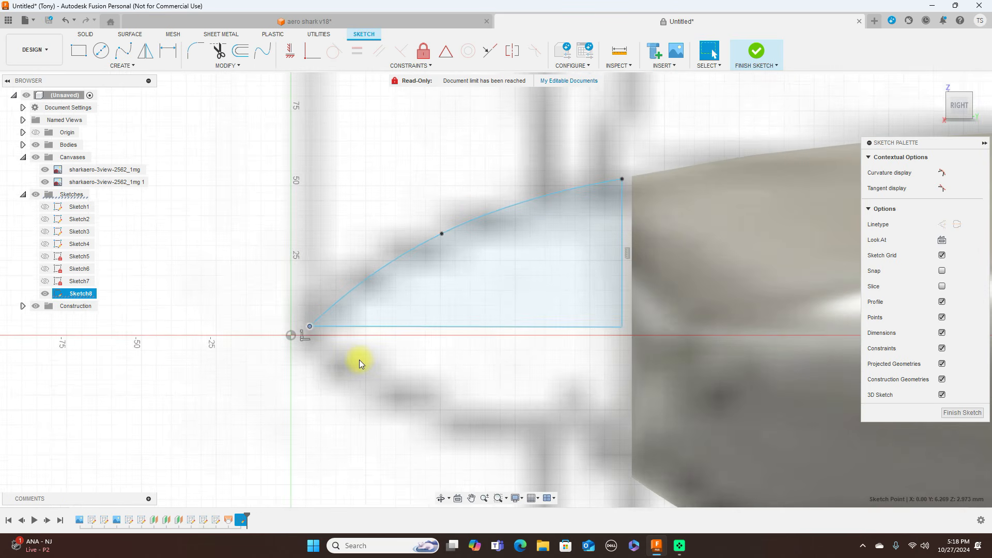
{"action": "left_click_drag", "start_coordinate": [312, 329], "coordinate": [311, 326]}
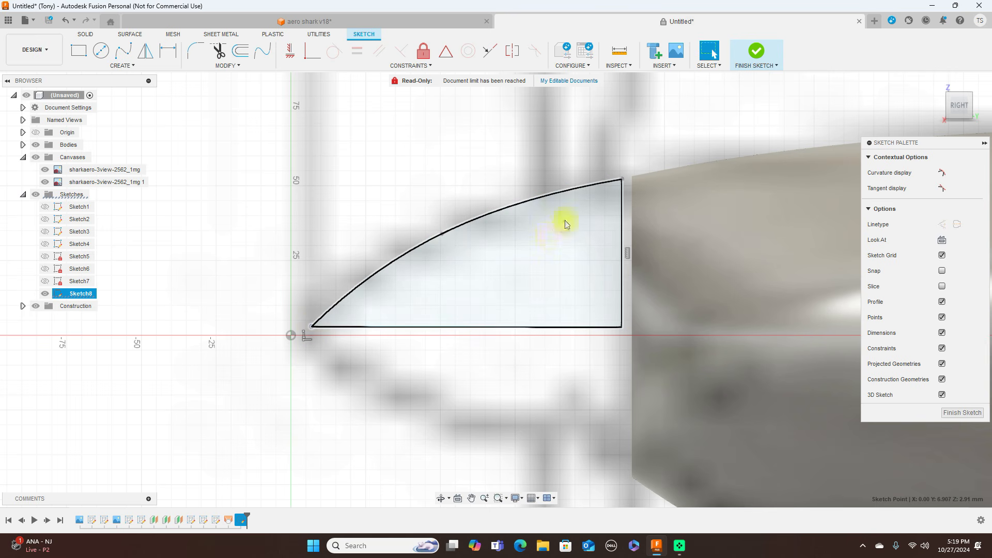
{"action": "scroll", "coordinate": [598, 193], "scroll_direction": "down", "scroll_amount": 6}
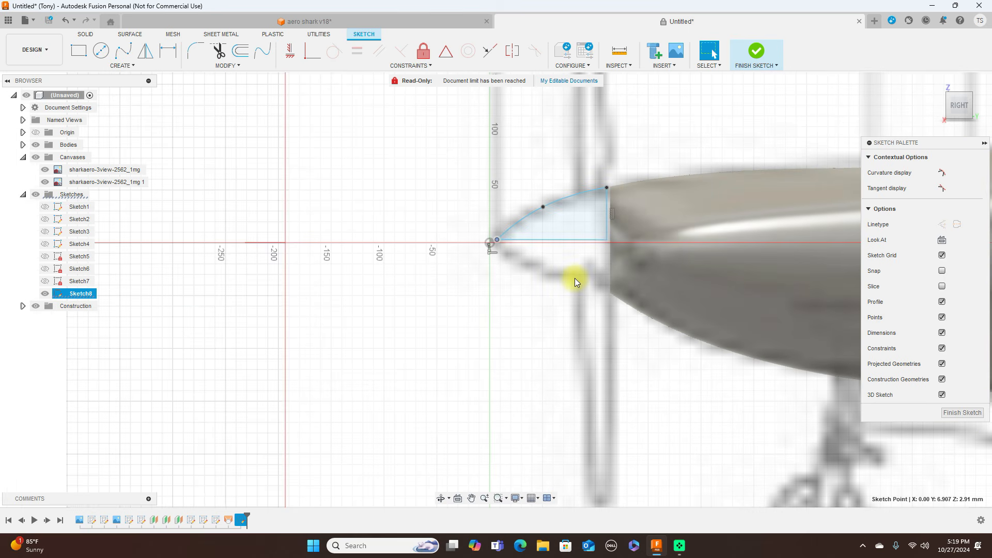
{"action": "left_click", "coordinate": [774, 53]}
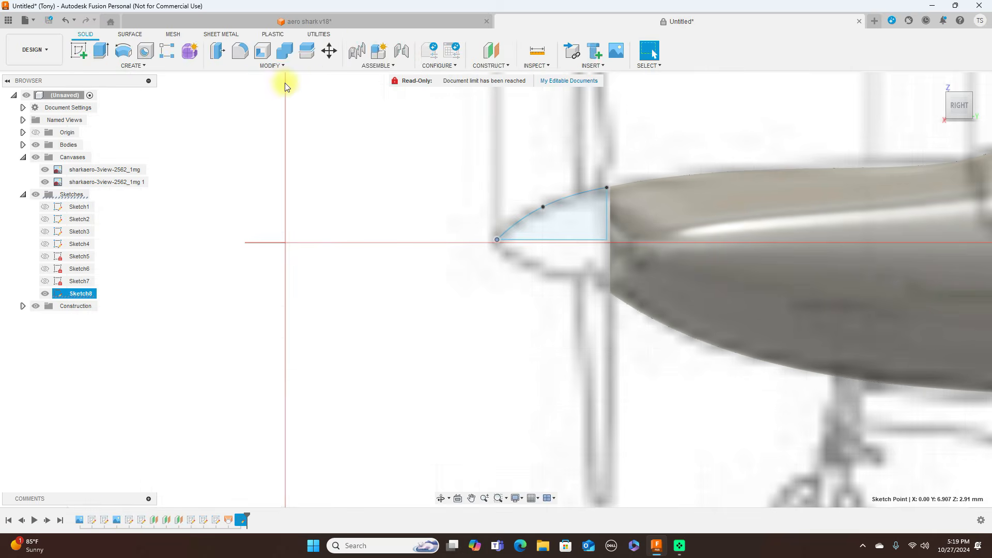
- Revolve the closed spinner profile 360 degrees as a surface about its lower horizontal line, creating a new body
{"action": "left_click", "coordinate": [133, 36]}
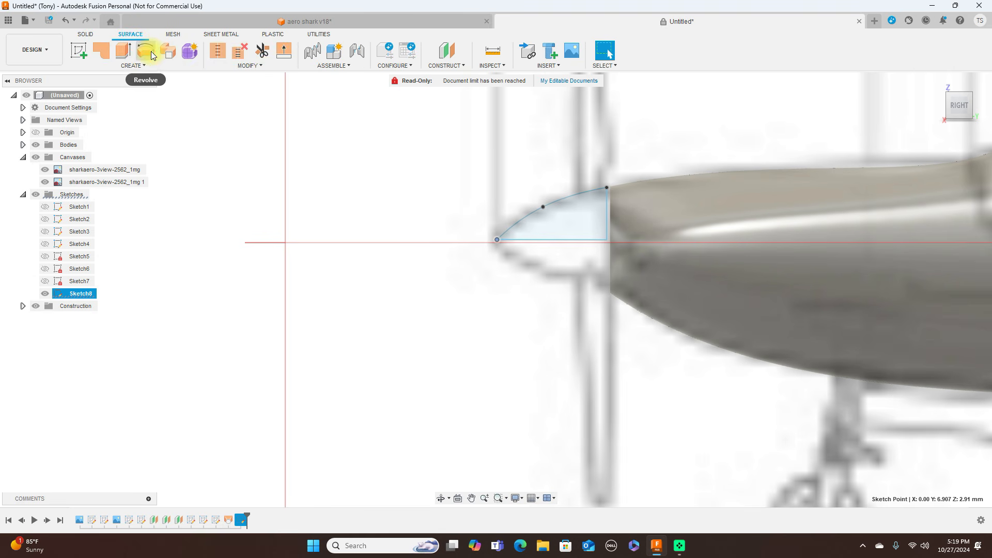
{"action": "left_click", "coordinate": [146, 51]}
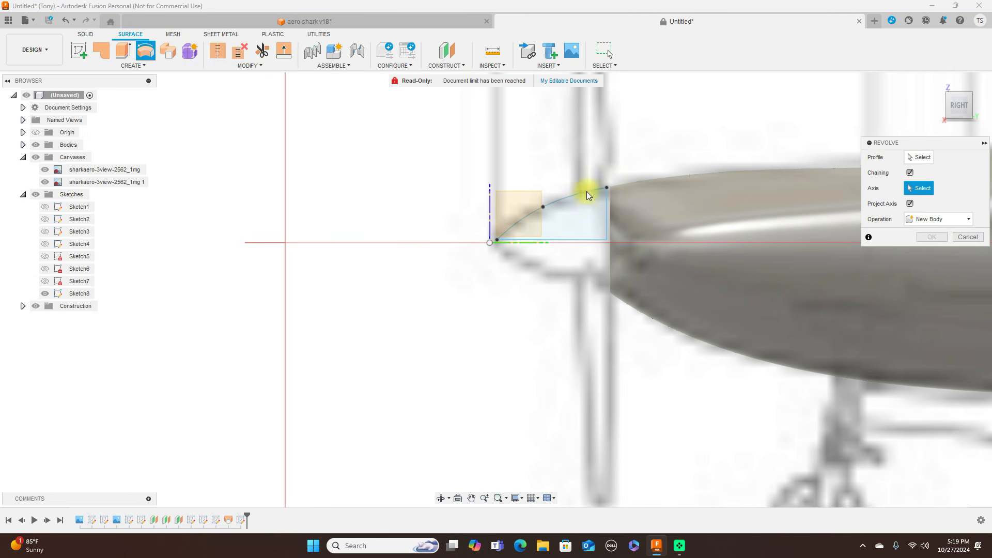
{"action": "left_click", "coordinate": [919, 157]}
{"action": "left_click", "coordinate": [572, 202]}
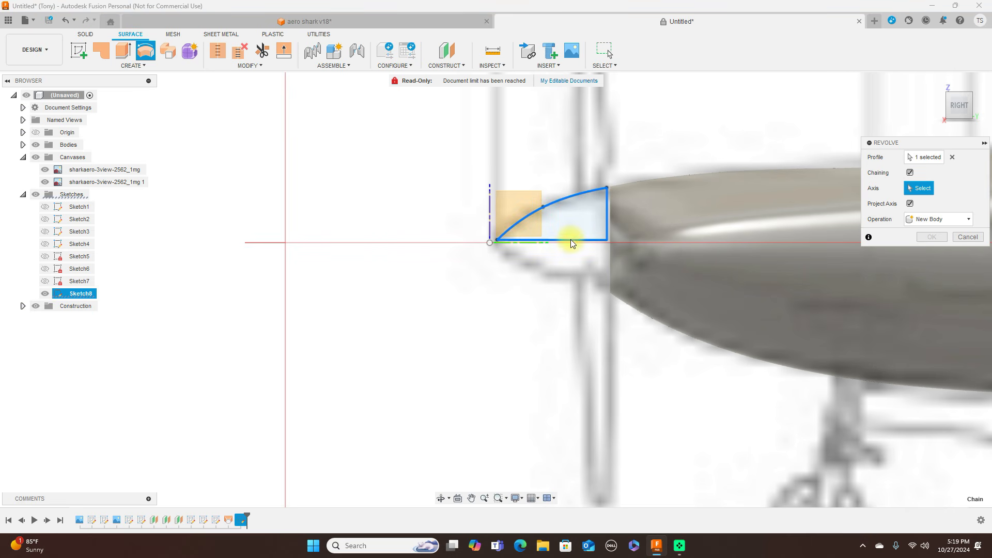
{"action": "left_click", "coordinate": [949, 157]}
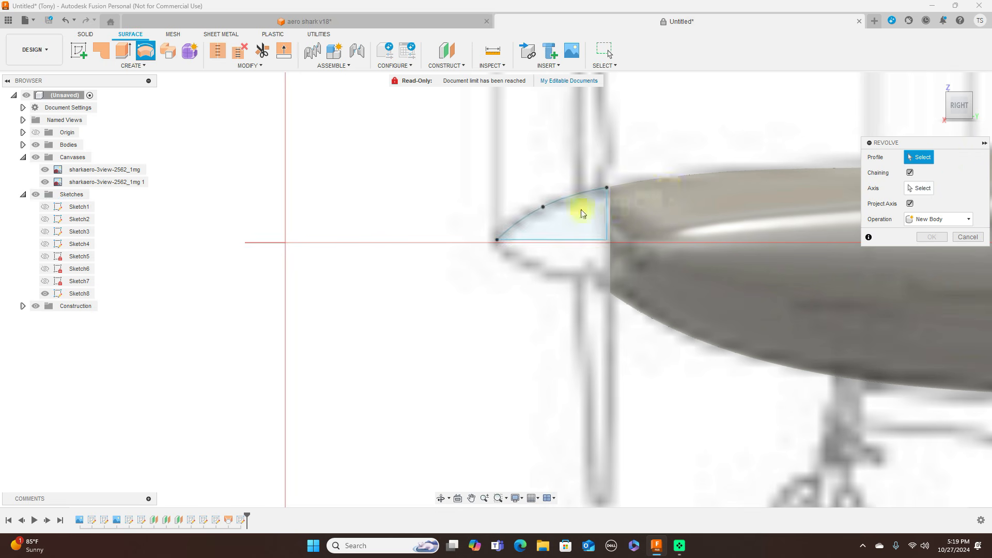
{"action": "left_click", "coordinate": [584, 204]}
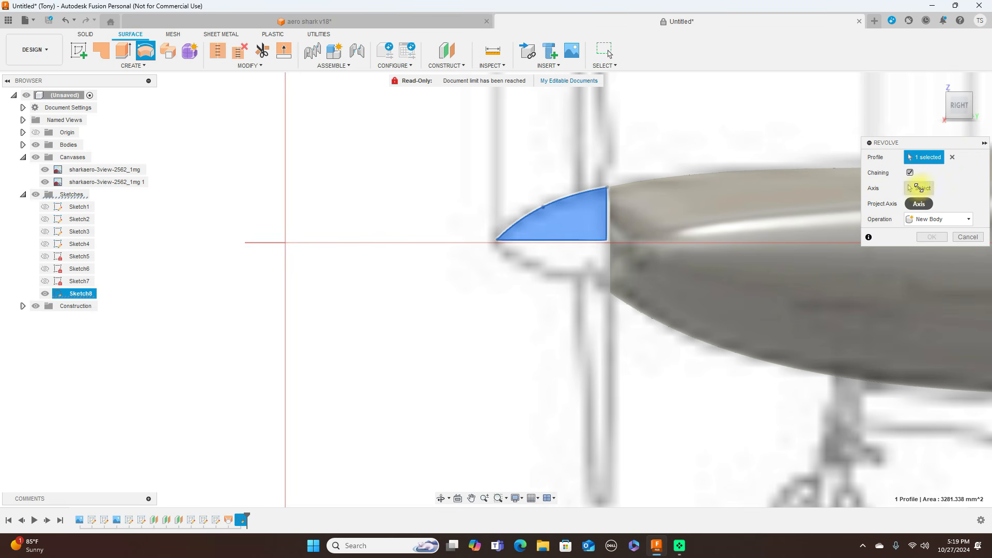
{"action": "left_click", "coordinate": [926, 187]}
{"action": "left_click", "coordinate": [575, 242]}
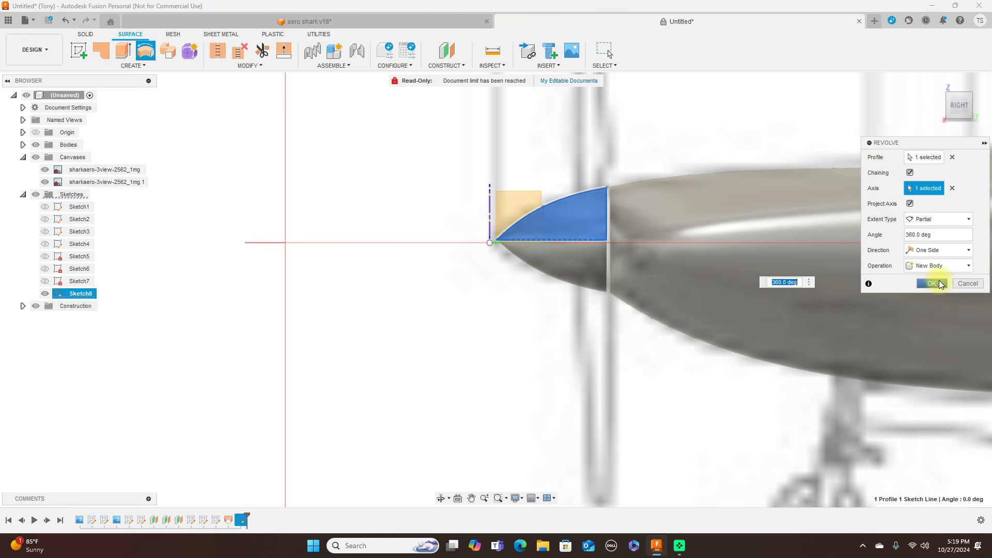
{"action": "left_click", "coordinate": [939, 284]}
- Examine the spinner and fuselage from both sides and against the side-view canvas, leaving the canvases hidden
{"action": "scroll", "coordinate": [720, 259], "scroll_direction": "down", "scroll_amount": 3}
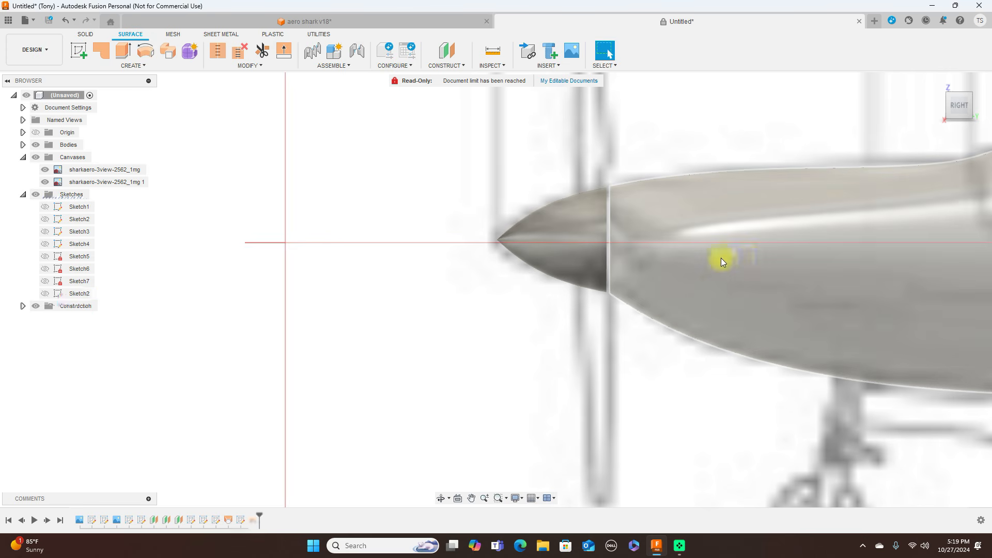
{"action": "middle_click_drag", "start_coordinate": [731, 198], "coordinate": [356, 130]}
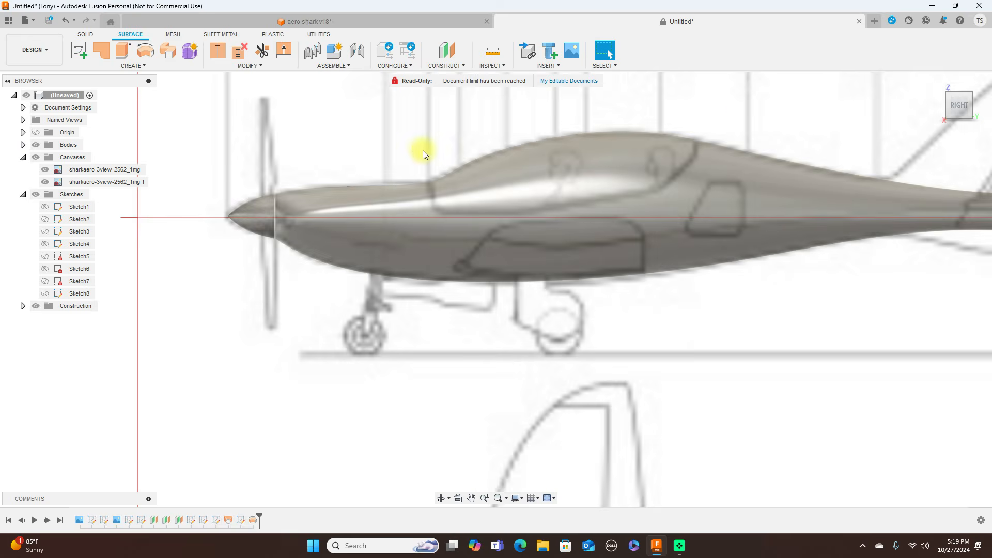
{"action": "scroll", "coordinate": [425, 151], "scroll_direction": "down", "scroll_amount": 3}
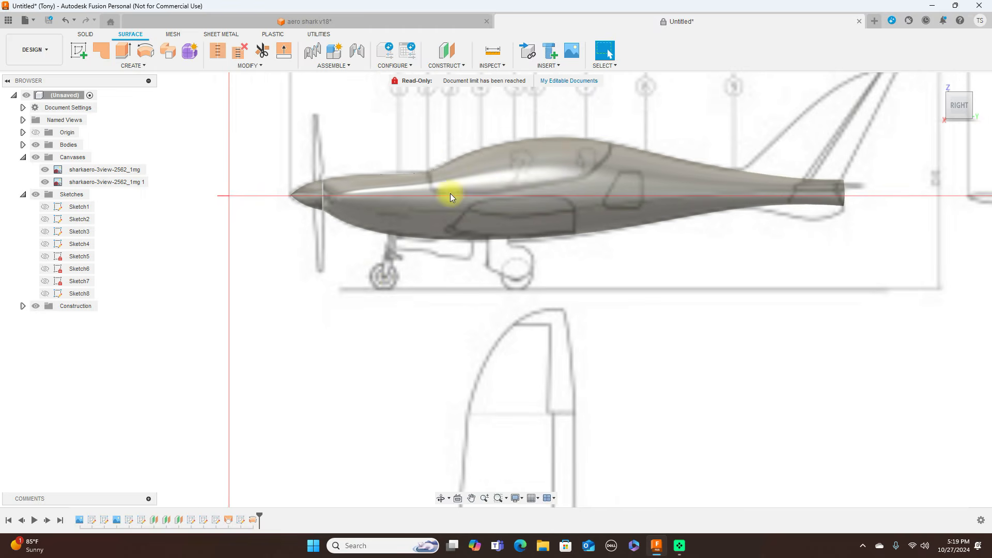
{"action": "left_click", "coordinate": [88, 35]}
{"action": "left_click", "coordinate": [35, 157]}
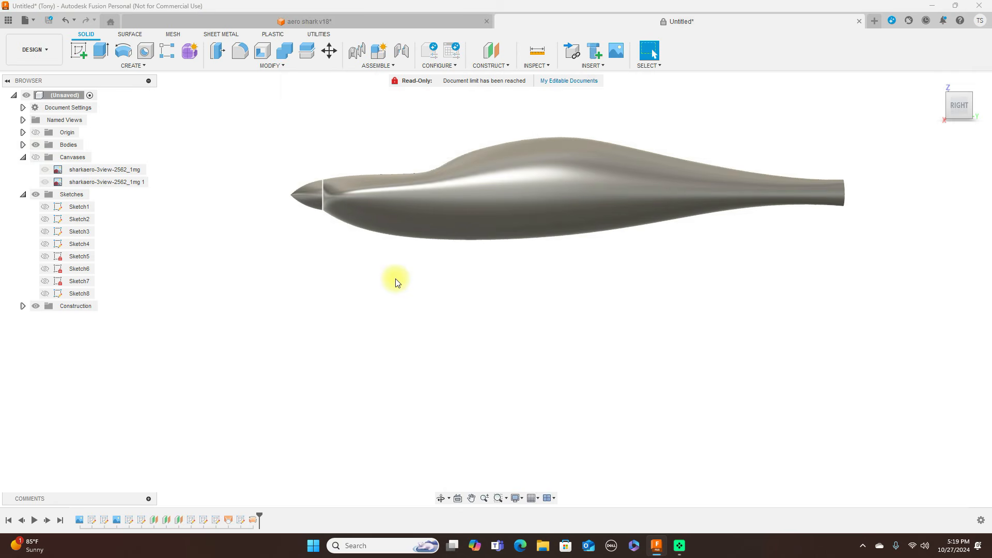
{"action": "scroll", "coordinate": [395, 282], "scroll_direction": "up", "scroll_amount": 2}
{"action": "middle_click_drag", "start_coordinate": [395, 282], "coordinate": [418, 357]}
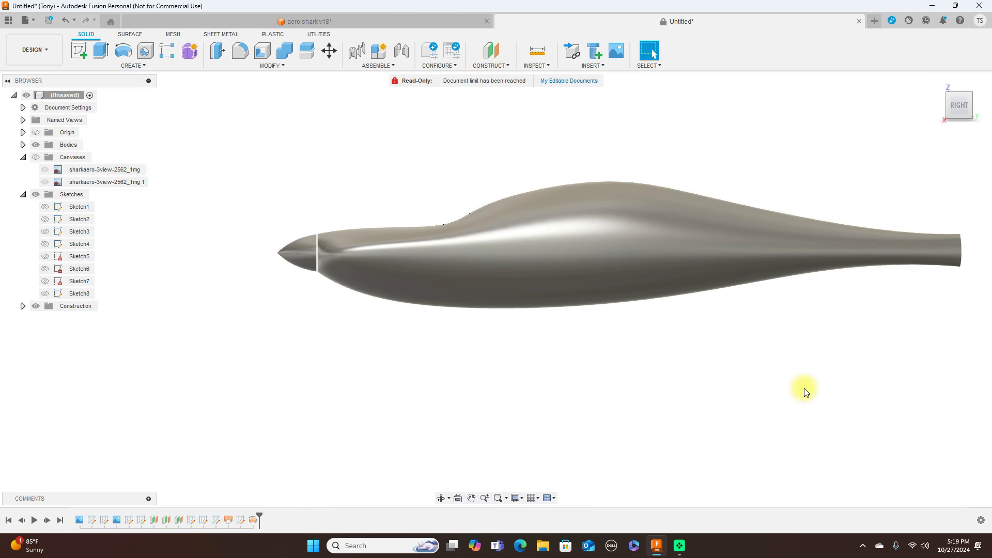
{"action": "left_click", "coordinate": [941, 107]}
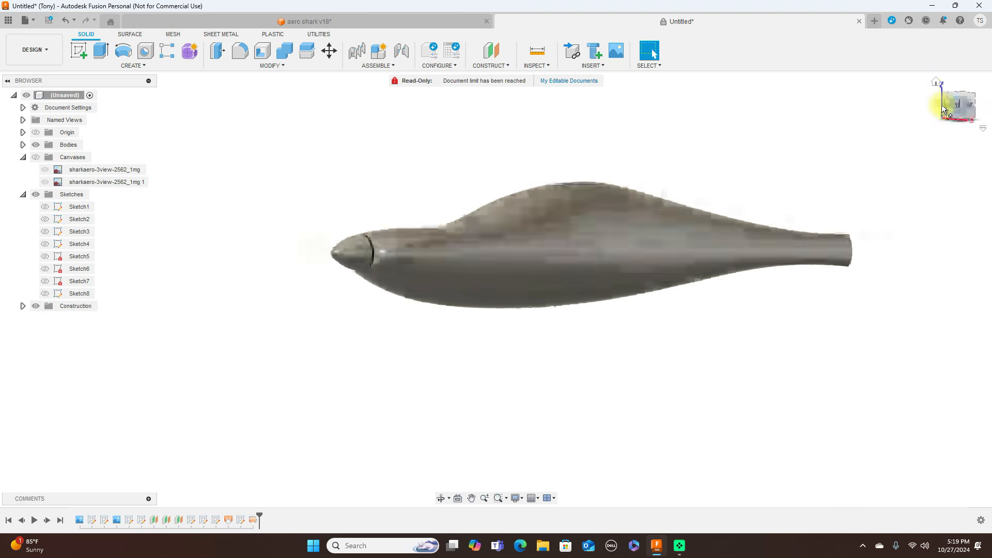
{"action": "left_click", "coordinate": [942, 107]}
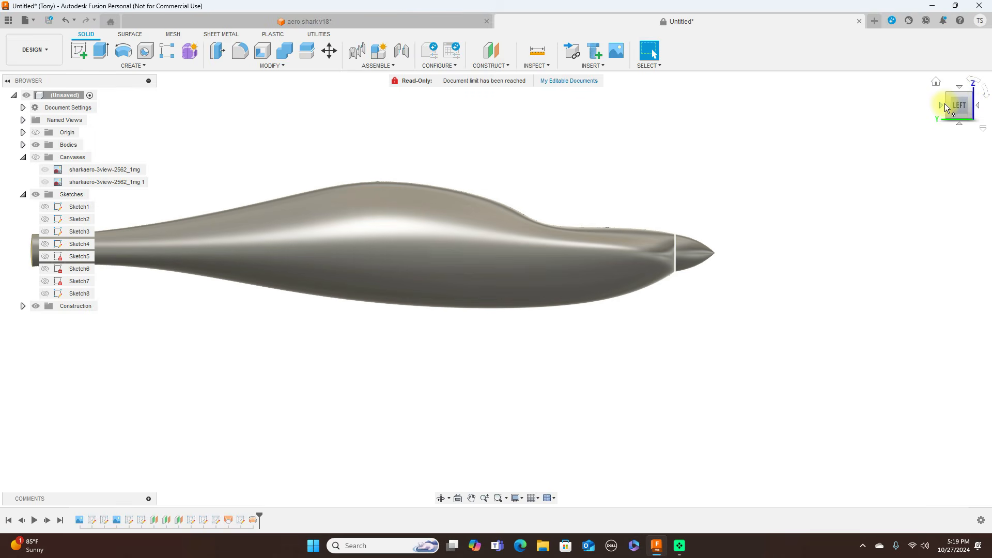
{"action": "left_click", "coordinate": [976, 107]}
{"action": "left_click", "coordinate": [977, 107]}
{"action": "scroll", "coordinate": [535, 385], "scroll_direction": "down", "scroll_amount": 2}
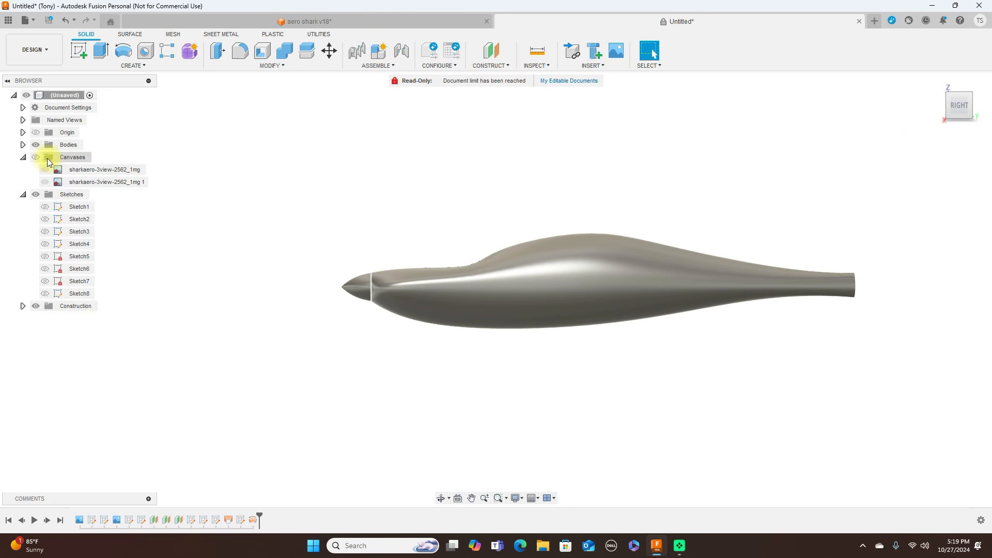
{"action": "left_click", "coordinate": [35, 157]}
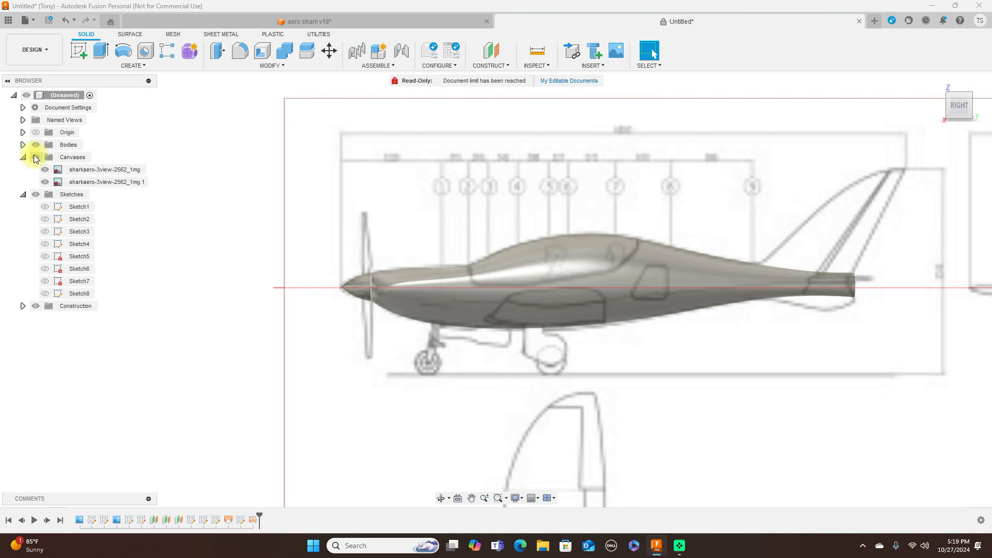
{"action": "left_click", "coordinate": [35, 157]}
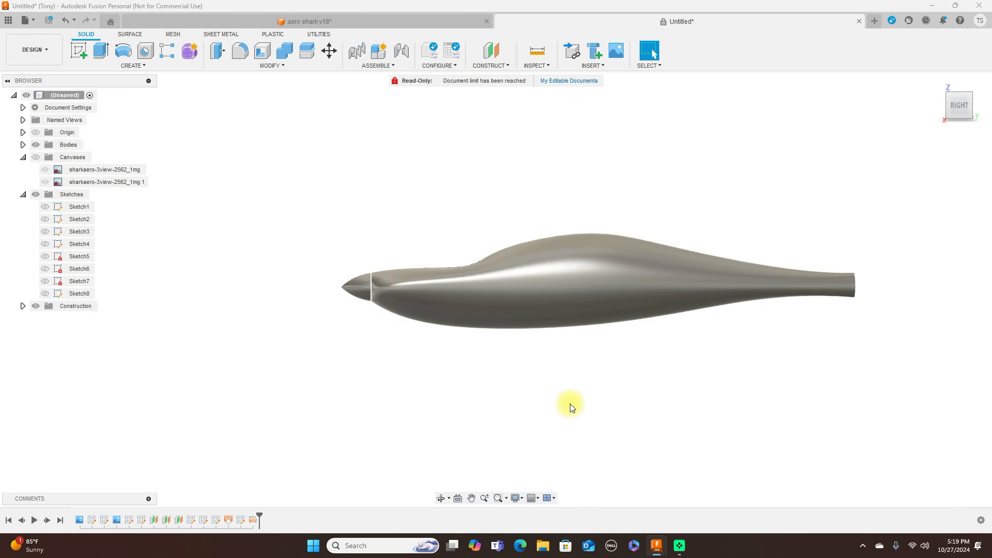
{"action": "scroll", "coordinate": [594, 396], "scroll_direction": "up", "scroll_amount": 1}
{"action": "scroll", "coordinate": [612, 366], "scroll_direction": "down", "scroll_amount": 2}
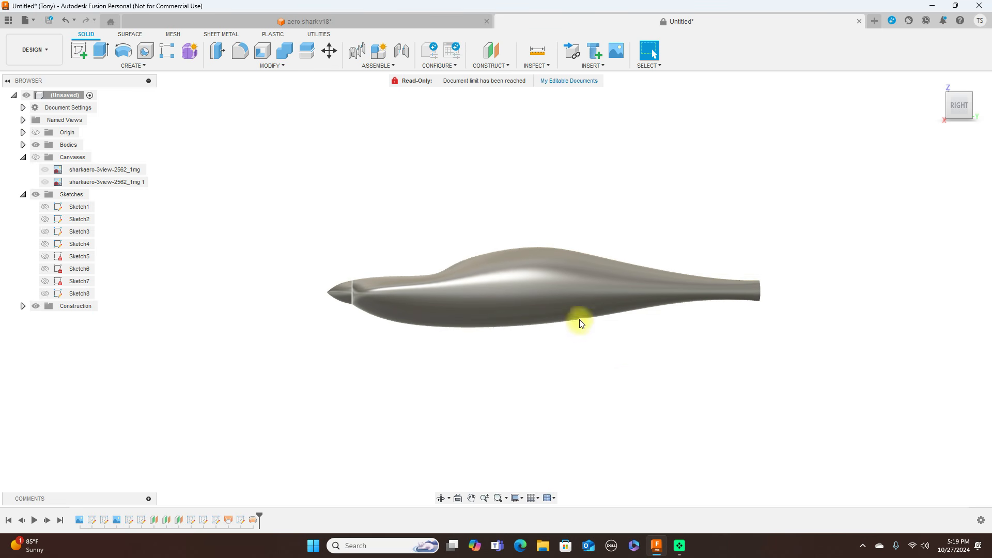
{"action": "scroll", "coordinate": [528, 384], "scroll_direction": "up", "scroll_amount": 1}
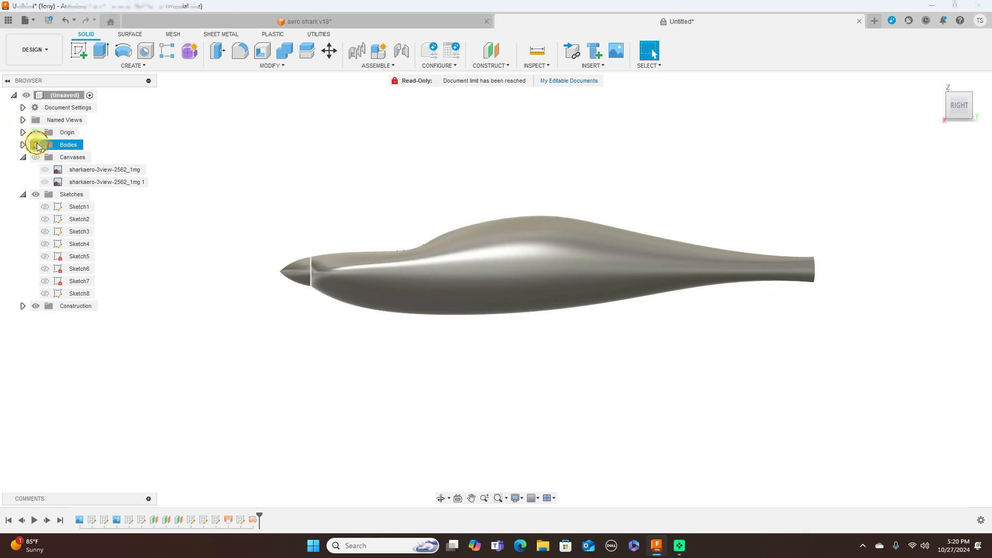
- Hide the bodies, show the reference canvases, and start a new sketch on the side-view origin plane
{"action": "left_click", "coordinate": [35, 145]}
{"action": "left_click", "coordinate": [36, 157]}
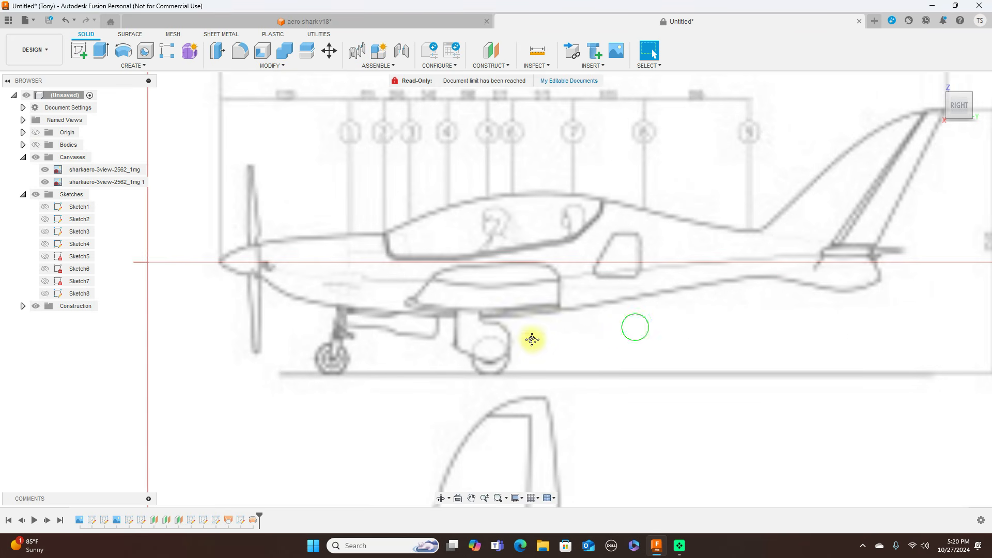
{"action": "scroll", "coordinate": [532, 336], "scroll_direction": "down", "scroll_amount": 2}
{"action": "scroll", "coordinate": [517, 333], "scroll_direction": "up", "scroll_amount": 1}
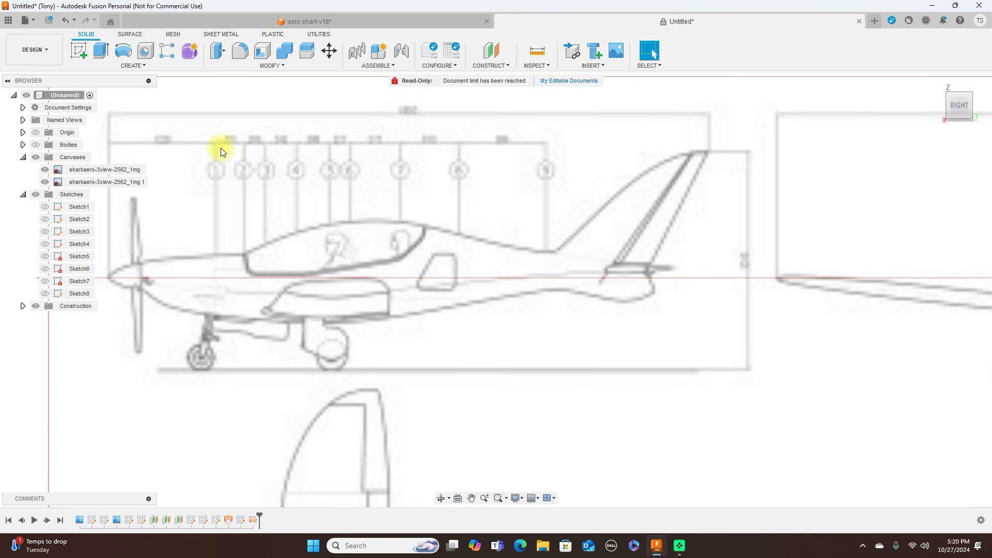
{"action": "left_click", "coordinate": [79, 50]}
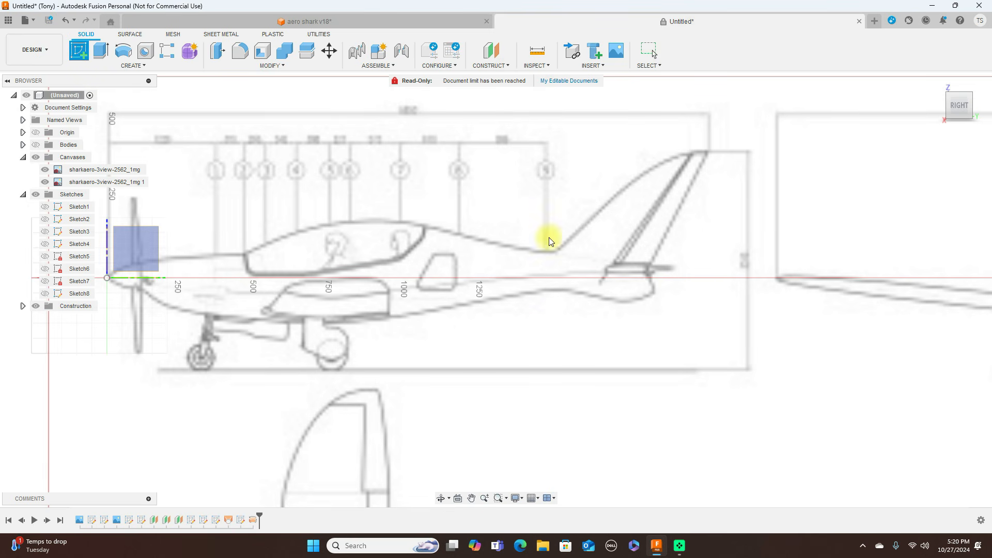
{"action": "left_click", "coordinate": [594, 283]}
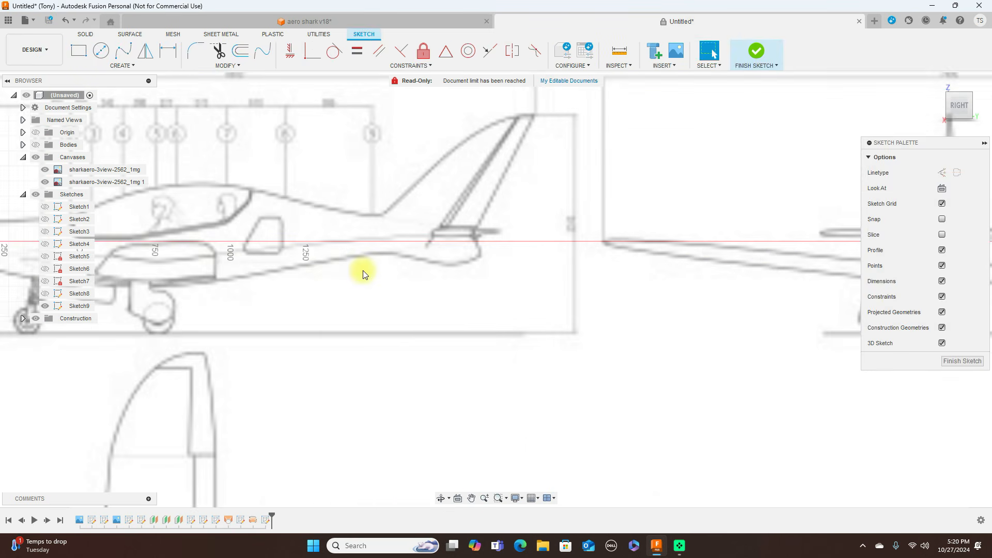
- Draw a slightly sloping line along the vertical fin's base, from just below its leading-edge root to the rudder's lower rear corner
{"action": "scroll", "coordinate": [476, 353], "scroll_direction": "up", "scroll_amount": 2}
{"action": "key", "text": "l"}
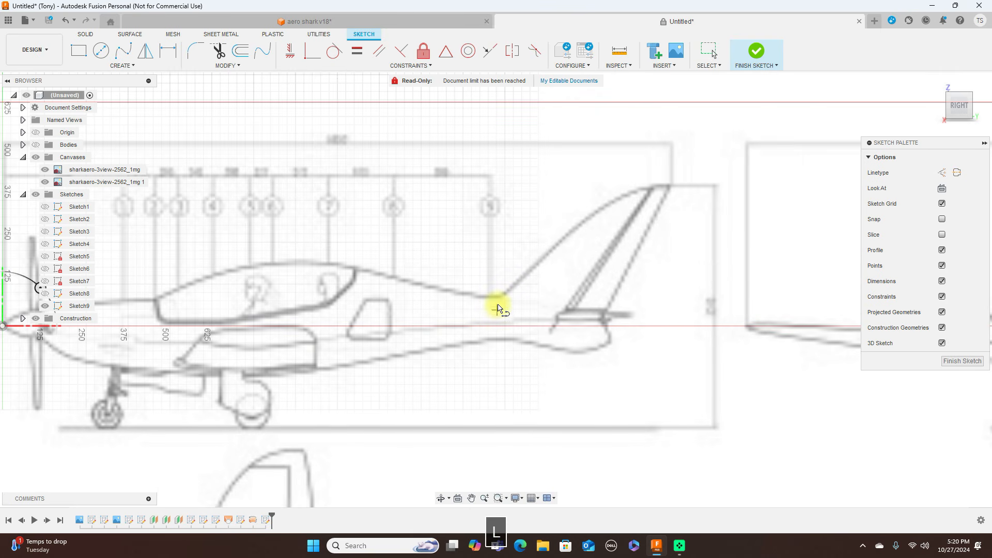
{"action": "left_click", "coordinate": [492, 306]}
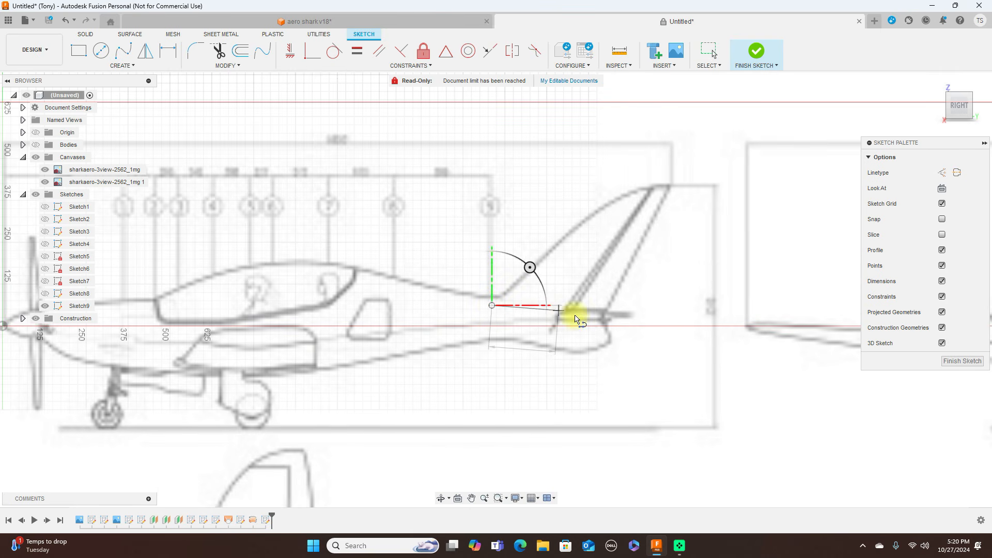
{"action": "left_click", "coordinate": [601, 317]}
{"action": "right_click", "coordinate": [602, 317]}
{"action": "key", "text": "Escape"}
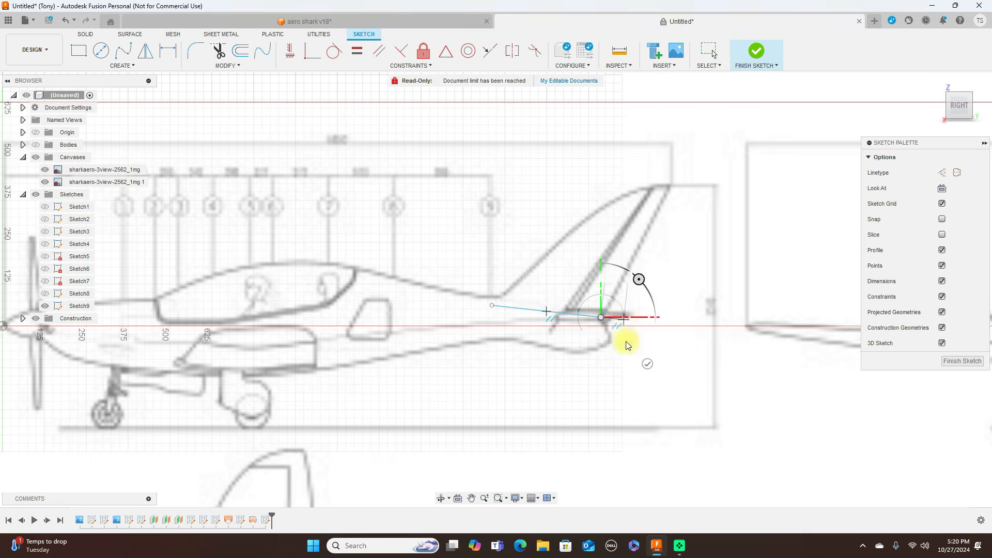
{"action": "key", "text": "Escape"}
- Check the fin's base line against the top-view canvas, return to the side view, and finish the sketch
{"action": "left_click", "coordinate": [963, 90]}
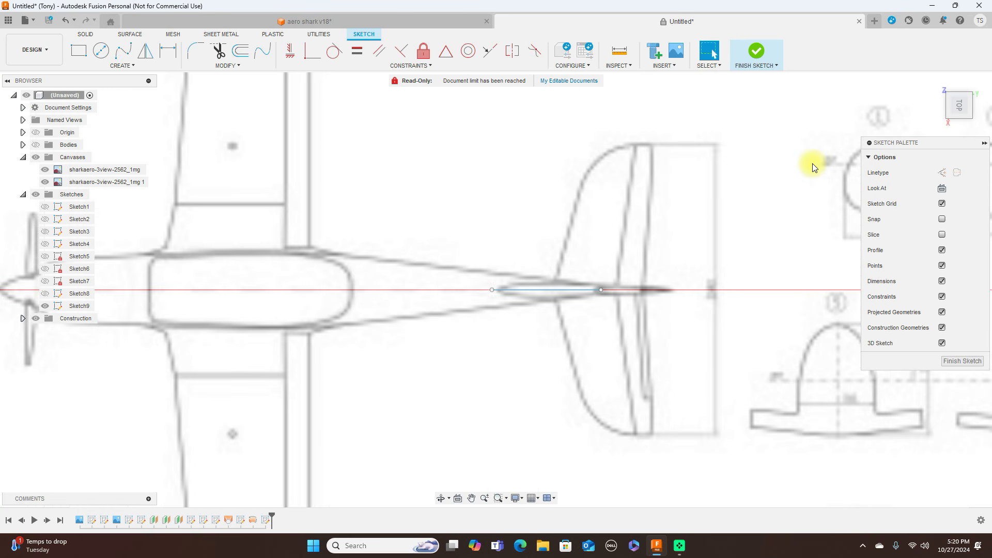
{"action": "left_click", "coordinate": [958, 124]}
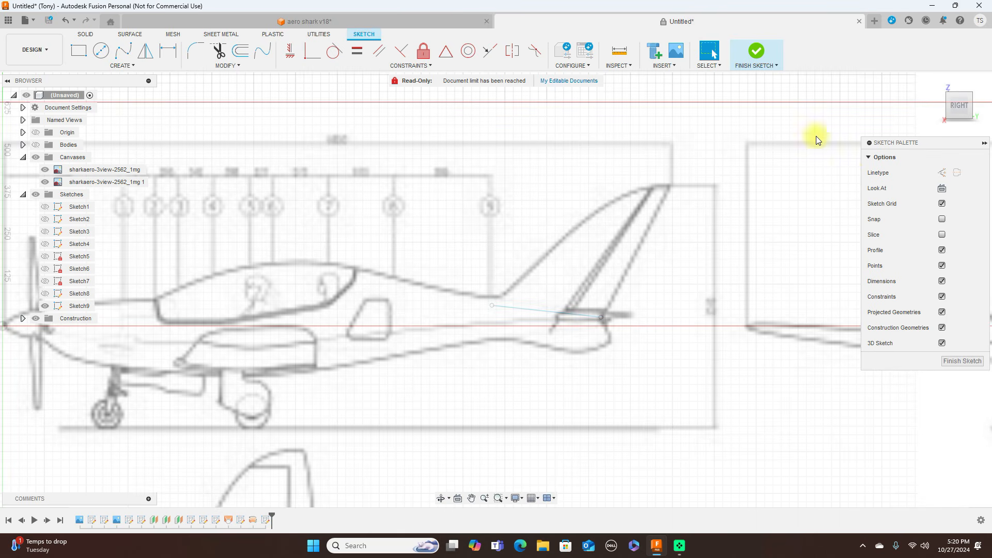
{"action": "left_click", "coordinate": [756, 53]}
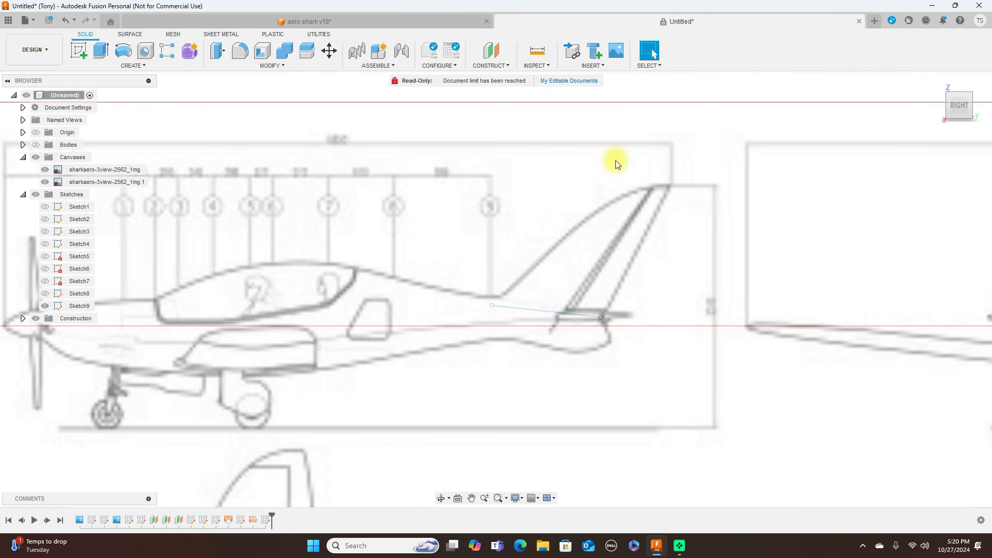
{"action": "left_click", "coordinate": [501, 67]}
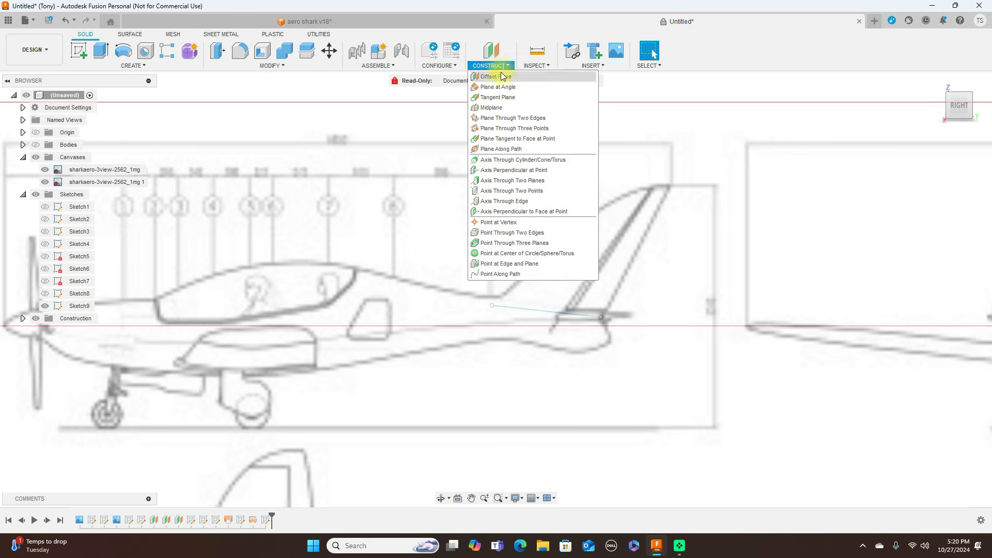
{"action": "left_click", "coordinate": [504, 76]}
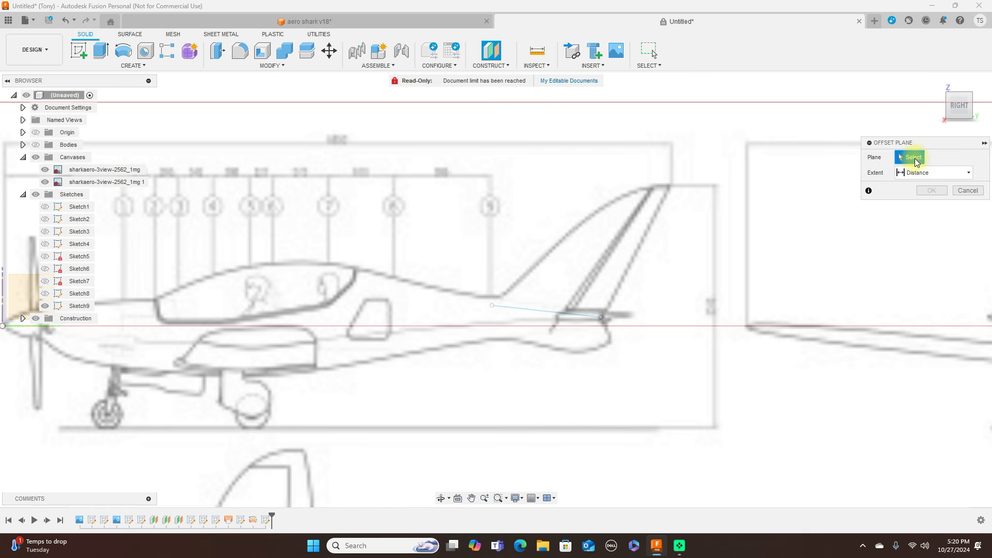
{"action": "left_click", "coordinate": [967, 190]}
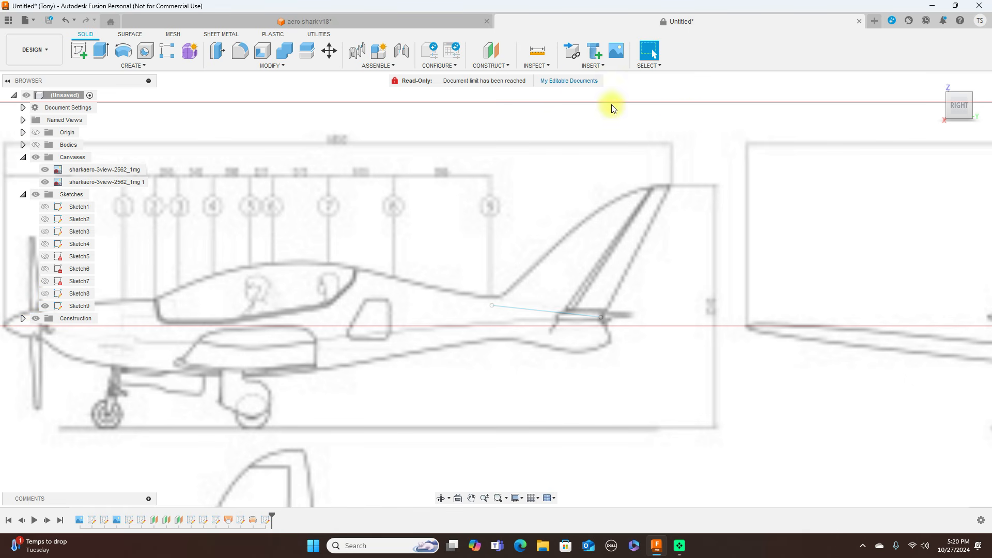
- Create a construction plane at 90 degrees through the vertical fin's base line
{"action": "left_click", "coordinate": [510, 69]}
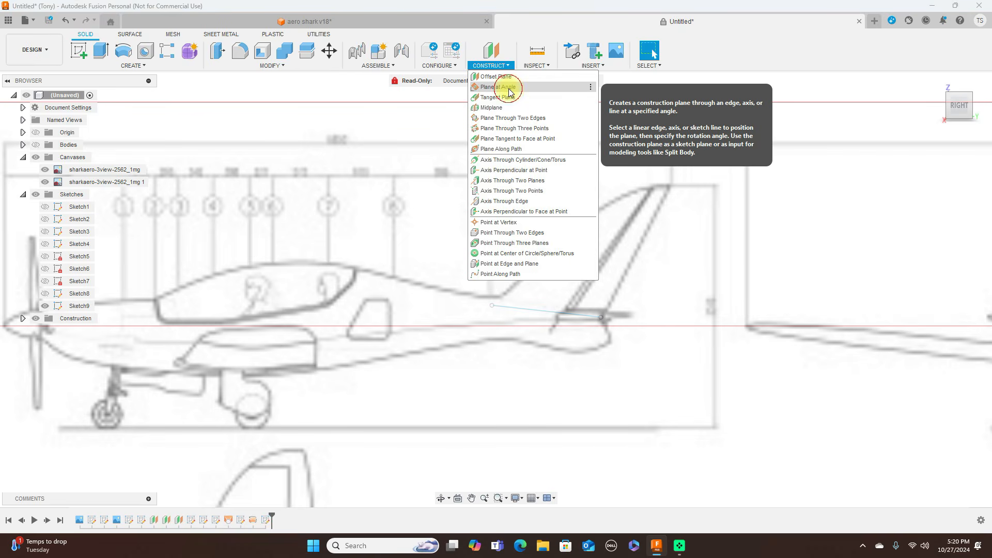
{"action": "left_click", "coordinate": [509, 91]}
{"action": "left_click", "coordinate": [530, 311]}
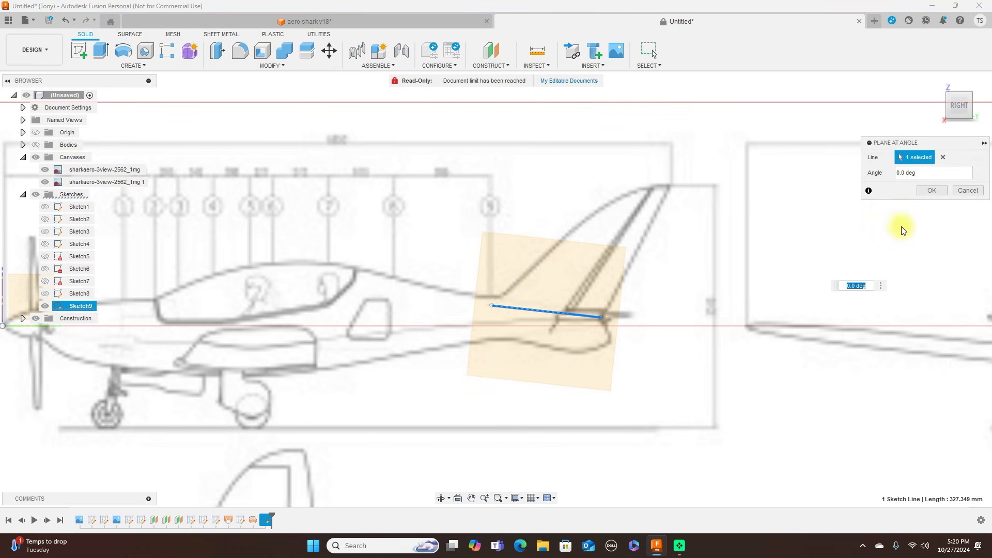
{"action": "left_click", "coordinate": [898, 173]}
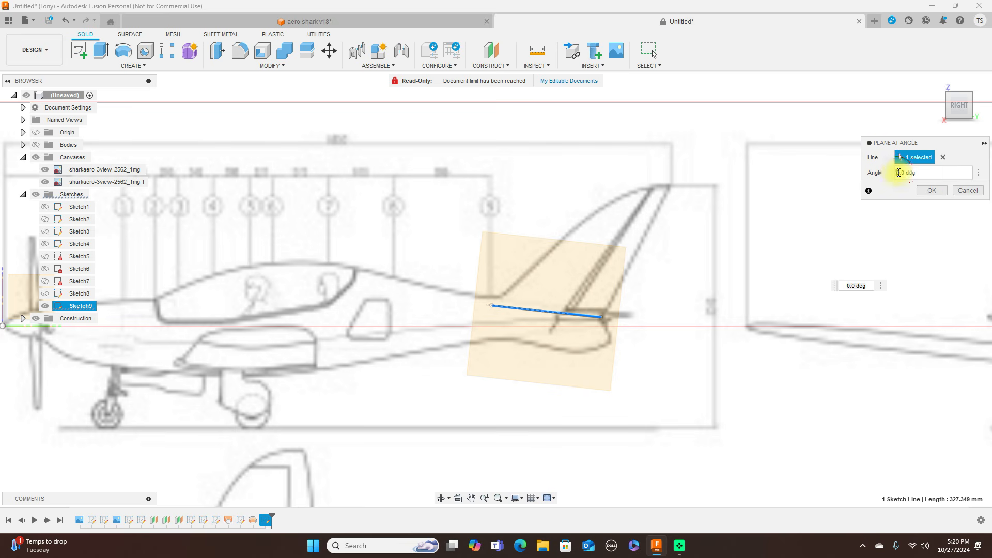
{"action": "type", "text": "90"}
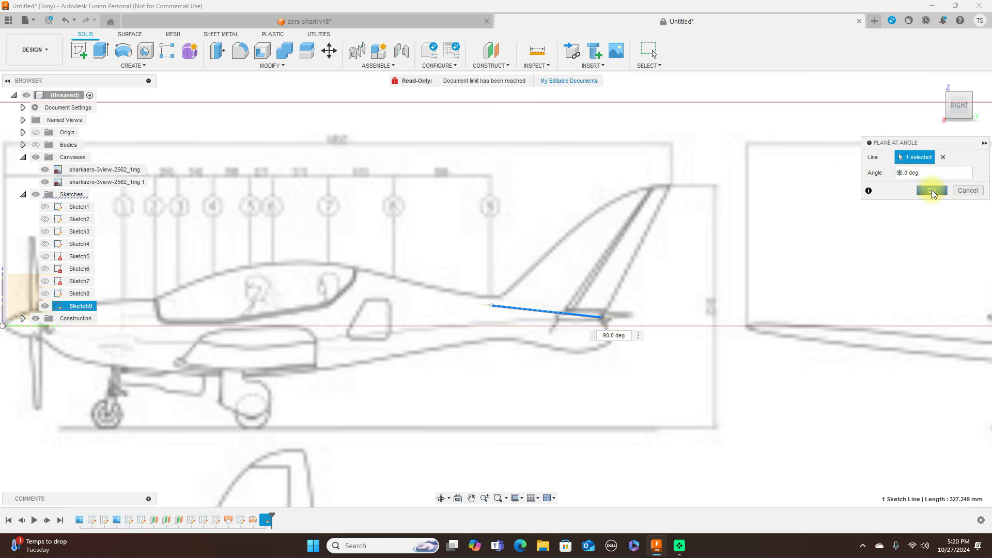
{"action": "left_click", "coordinate": [932, 190]}
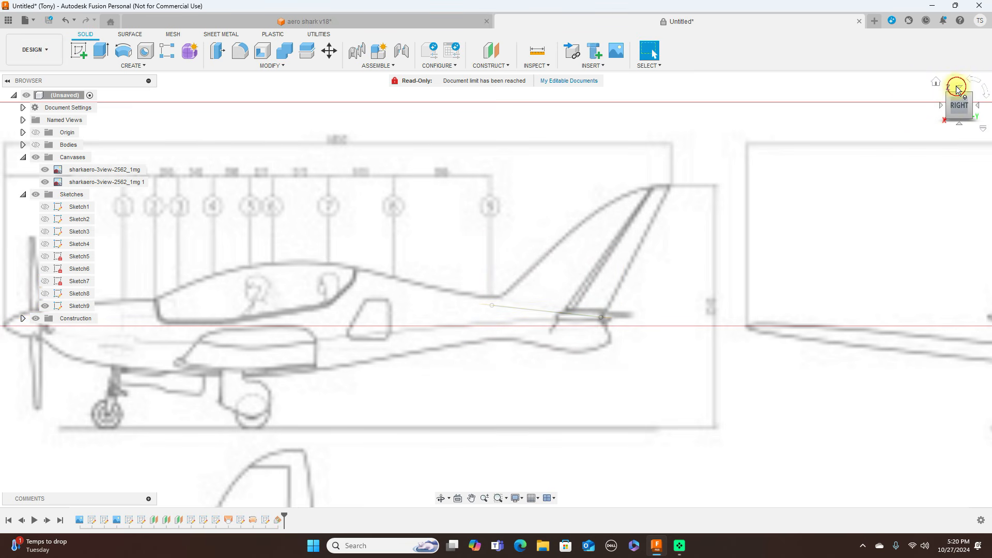
- Start a new sketch on the angled plane through the fin's base line, viewed from the top
{"action": "left_click", "coordinate": [956, 88]}
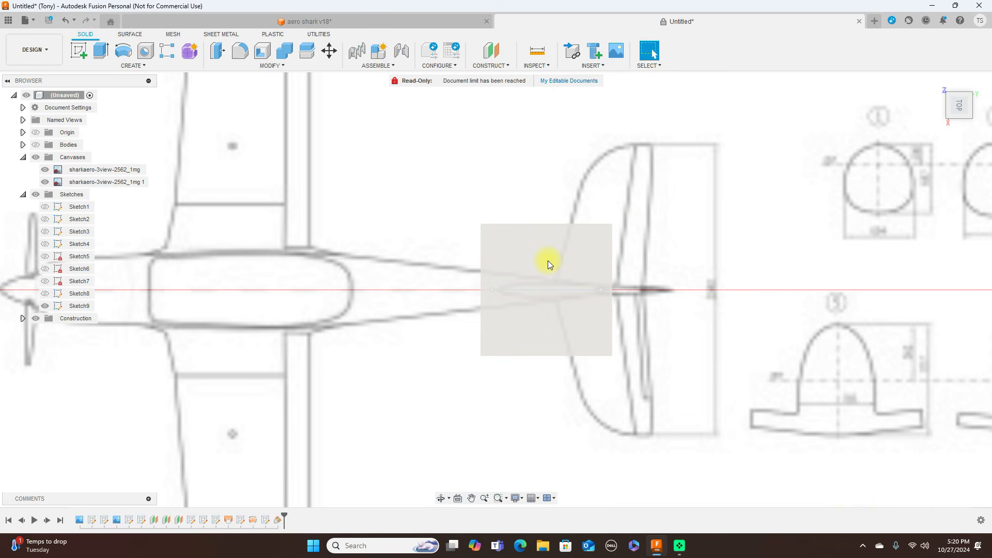
{"action": "left_click", "coordinate": [556, 257]}
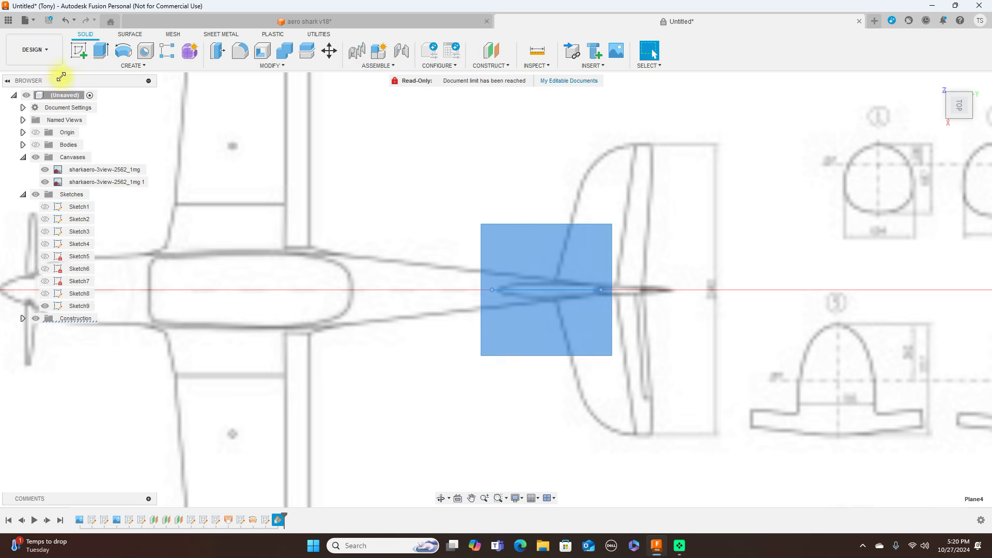
{"action": "left_click", "coordinate": [77, 50]}
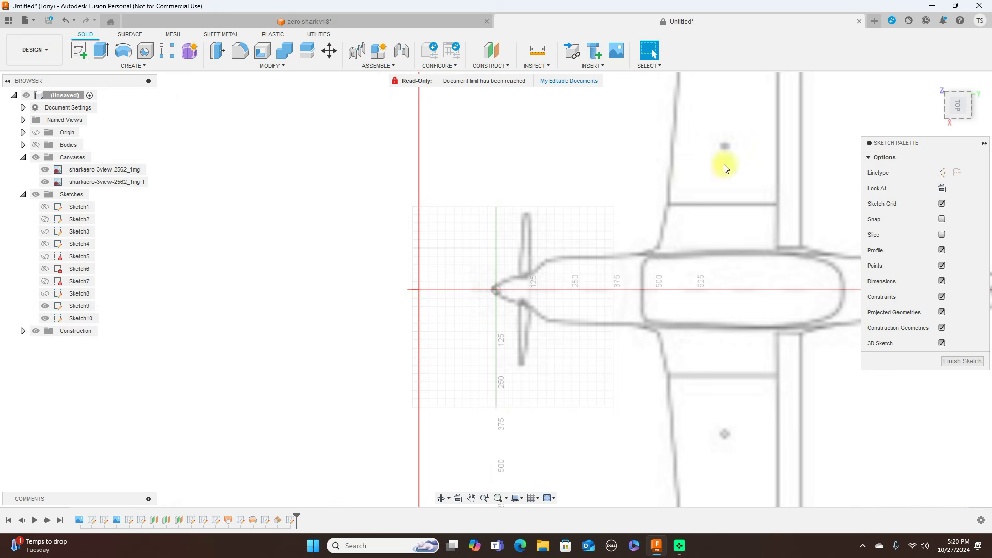
{"action": "middle_click_drag", "start_coordinate": [722, 155], "coordinate": [144, 157]}
{"action": "scroll", "coordinate": [352, 166], "scroll_direction": "up", "scroll_amount": 2}
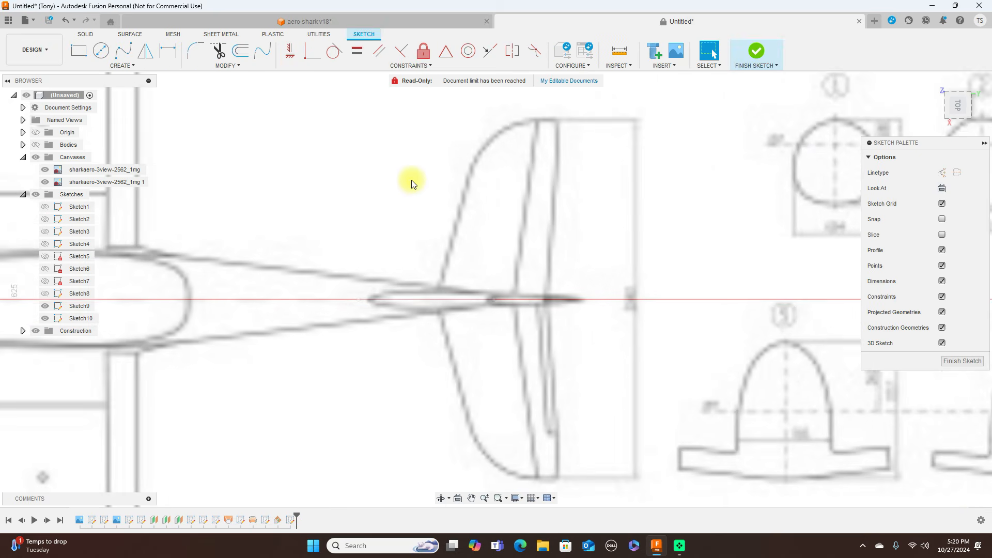
{"action": "scroll", "coordinate": [411, 182], "scroll_direction": "up", "scroll_amount": 3}
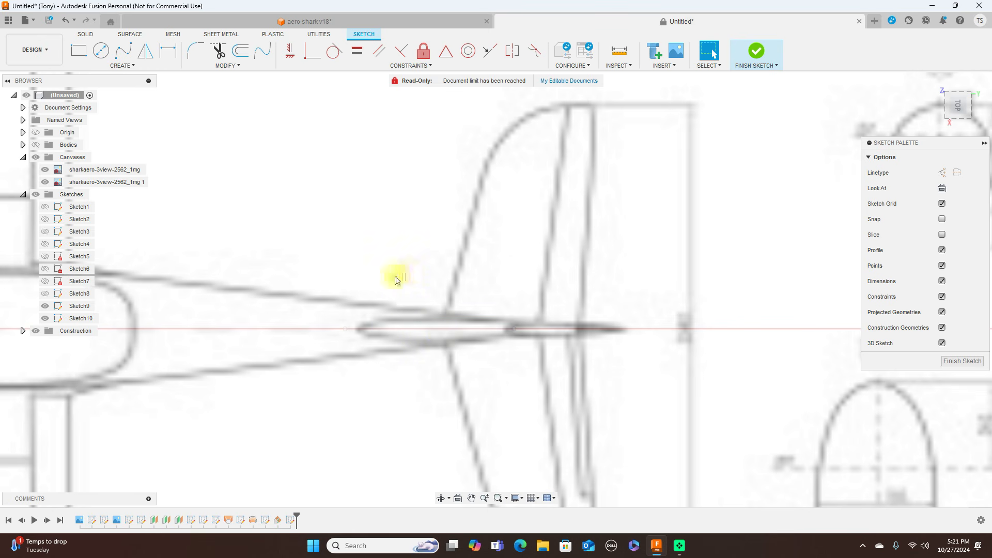
- Draw a five-point fit point spline for one half of the fin's root airfoil, between the base line's front and rear endpoints
{"action": "left_click", "coordinate": [124, 51]}
{"action": "left_click", "coordinate": [345, 329]}
{"action": "scroll", "coordinate": [346, 328], "scroll_direction": "up", "scroll_amount": 2}
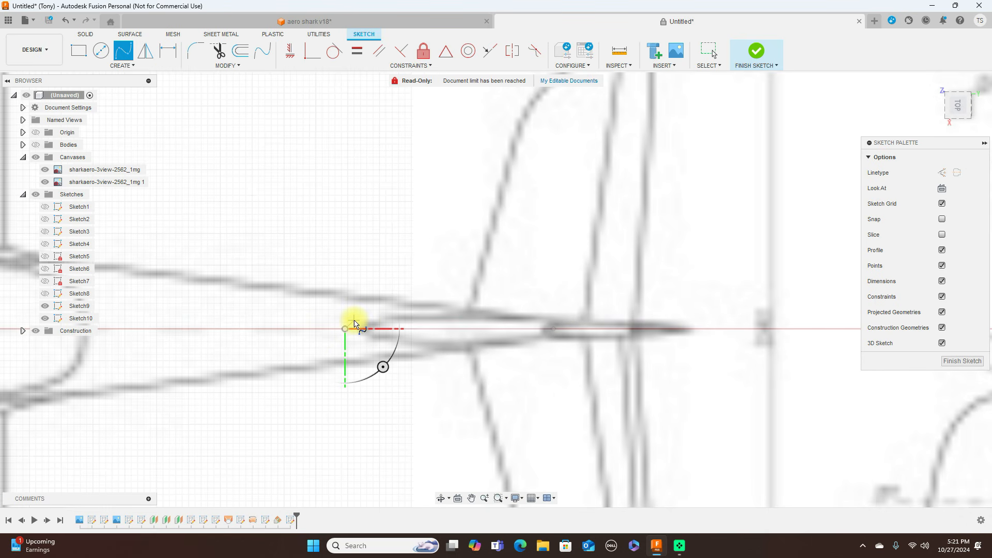
{"action": "left_click", "coordinate": [353, 320]}
{"action": "left_click", "coordinate": [383, 313]}
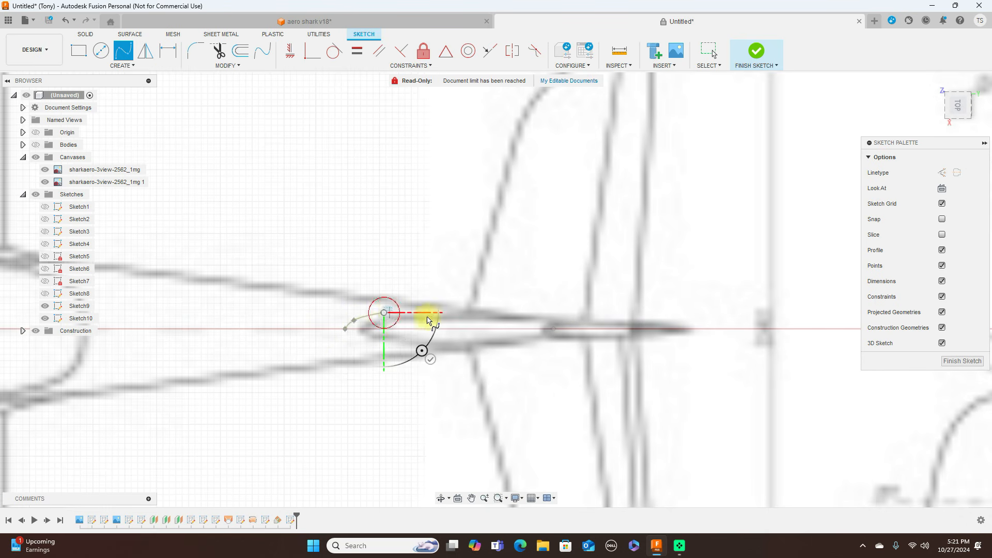
{"action": "left_click", "coordinate": [475, 318]}
{"action": "left_click", "coordinate": [553, 329]}
{"action": "right_click", "coordinate": [555, 333]}
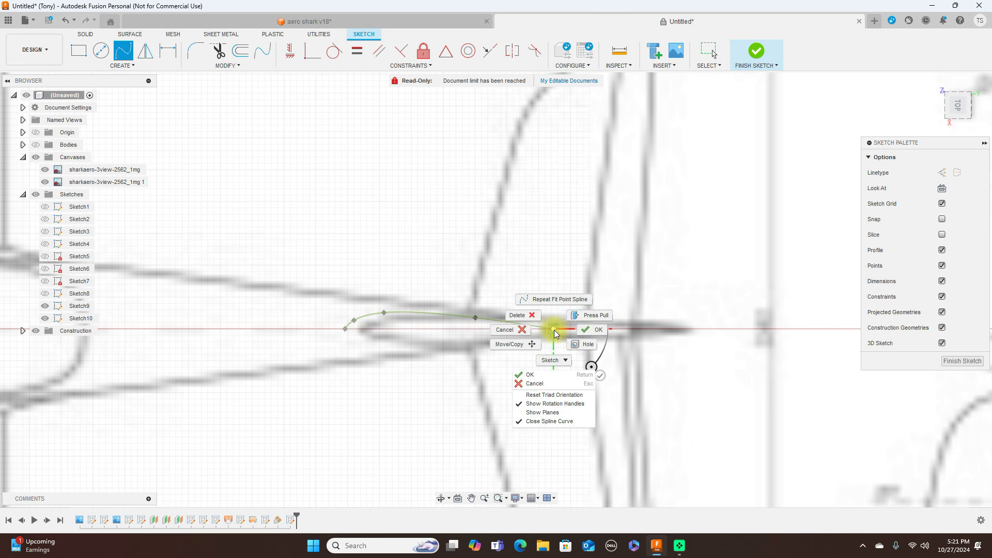
{"action": "left_click", "coordinate": [585, 333]}
- Move the airfoil spline's third fit point slightly toward the centreline and its second point toward the nose to round the leading edge
{"action": "scroll", "coordinate": [408, 313], "scroll_direction": "up", "scroll_amount": 2}
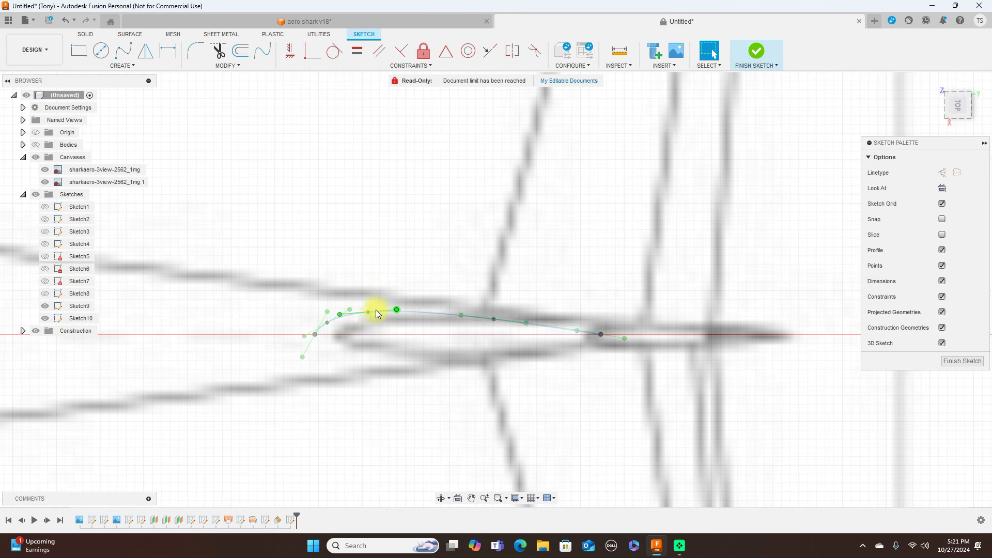
{"action": "left_click", "coordinate": [369, 314]}
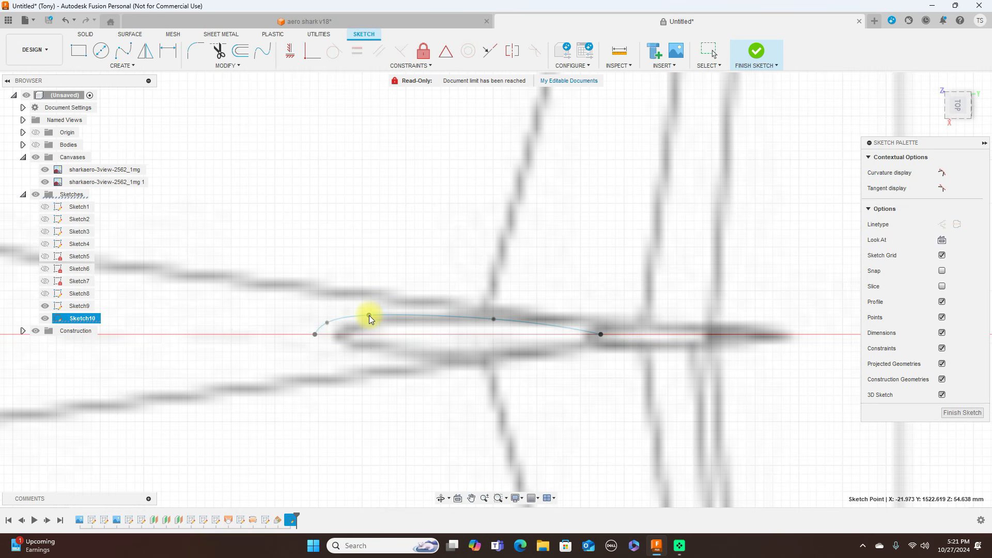
{"action": "left_click", "coordinate": [328, 324]}
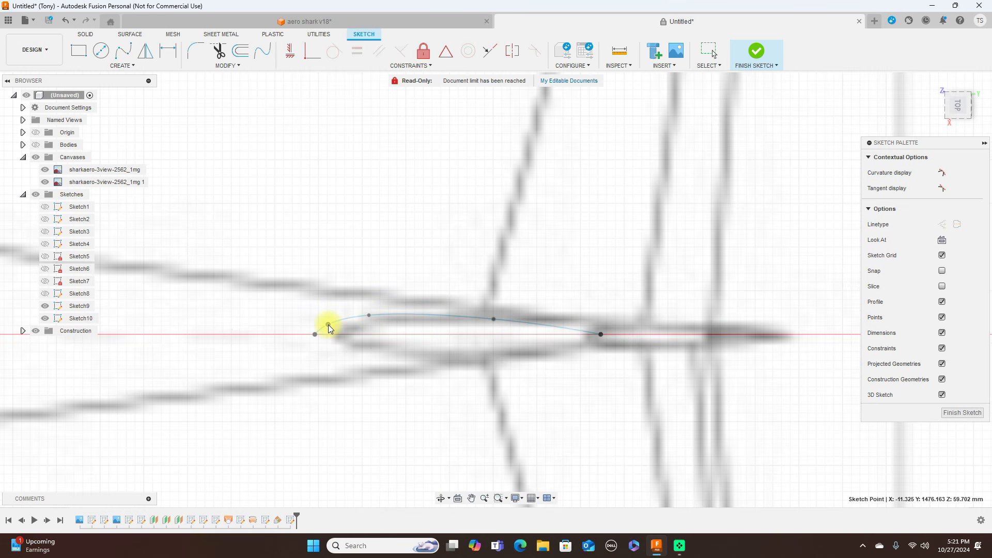
{"action": "left_click_drag", "start_coordinate": [324, 324], "coordinate": [322, 327]}
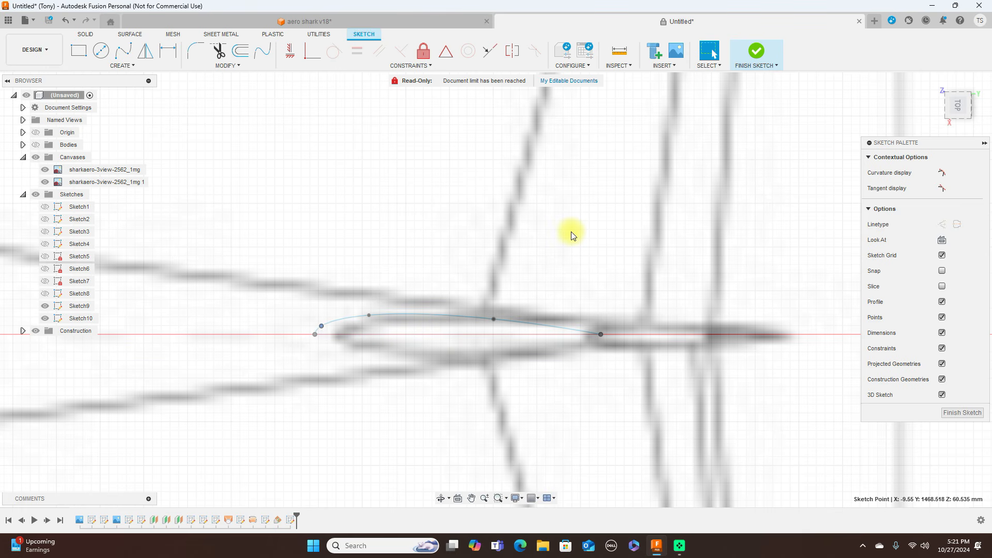
- Project the fin's base line into the airfoil sketch
{"action": "key", "text": "p"}
{"action": "left_click", "coordinate": [447, 334]}
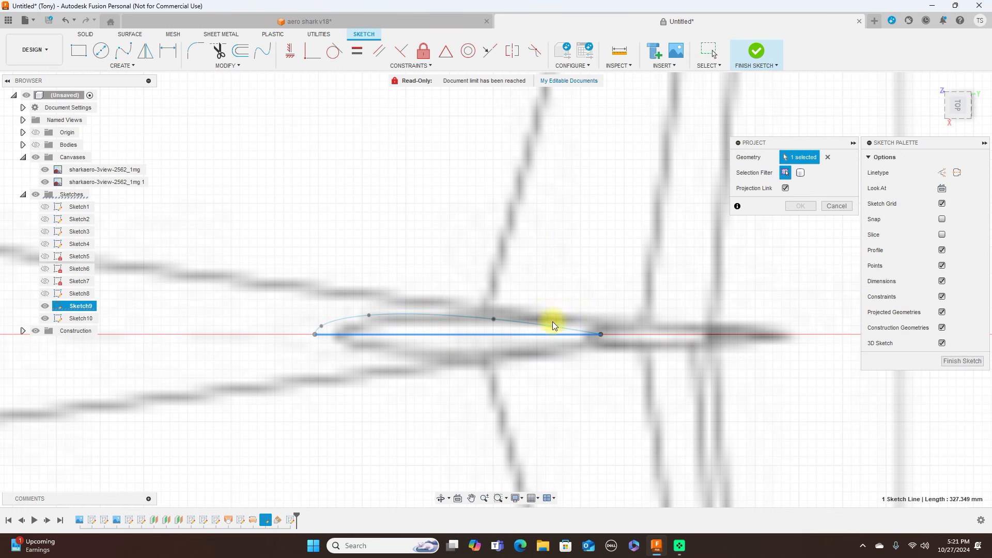
{"action": "left_click", "coordinate": [799, 206]}
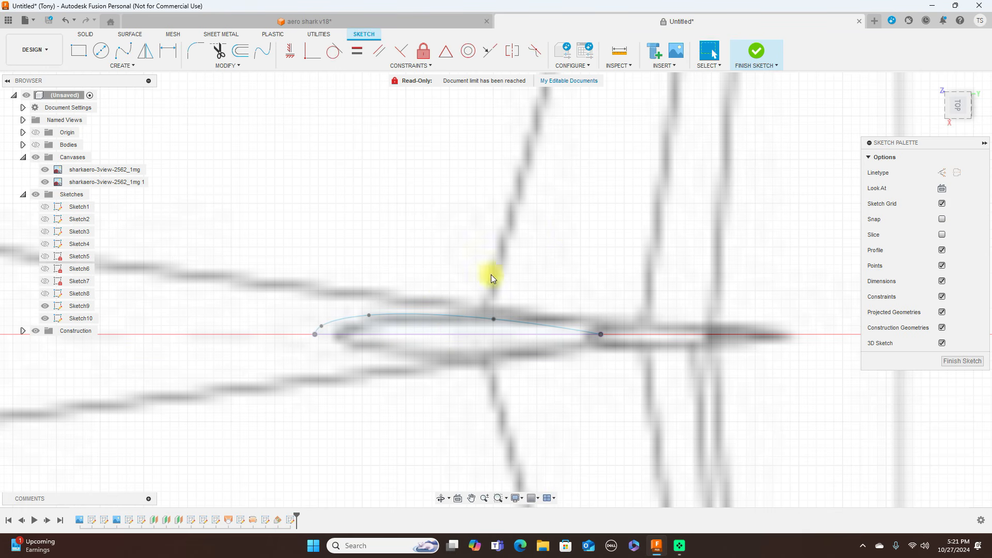
- Mirror the half-airfoil spline across the fin's base line and finish the sketch
{"action": "left_click", "coordinate": [145, 50]}
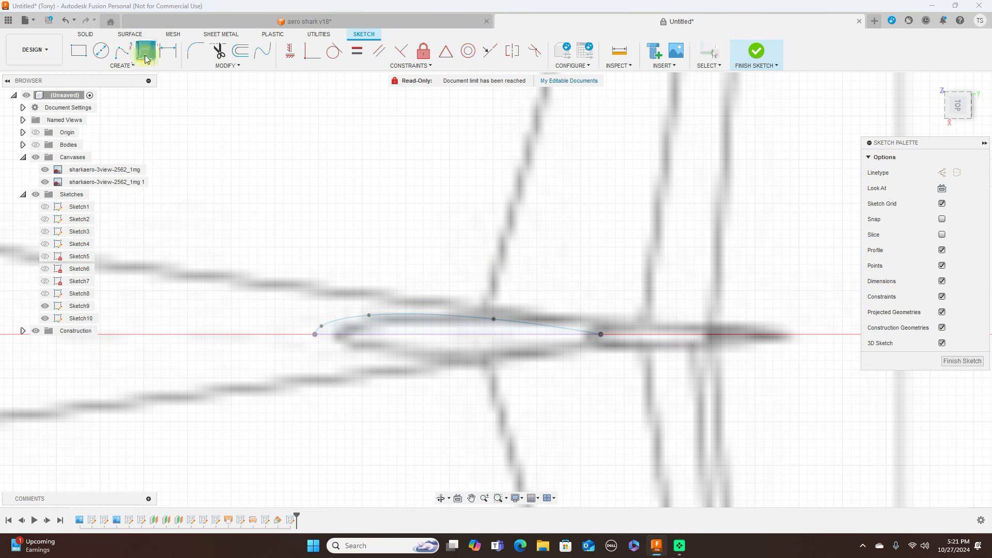
{"action": "left_click", "coordinate": [445, 316]}
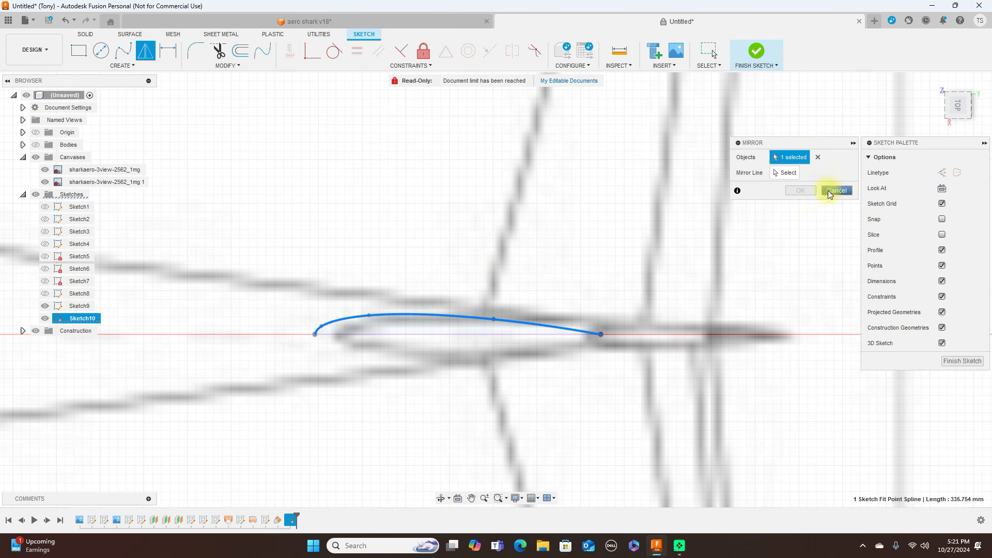
{"action": "left_click", "coordinate": [793, 174]}
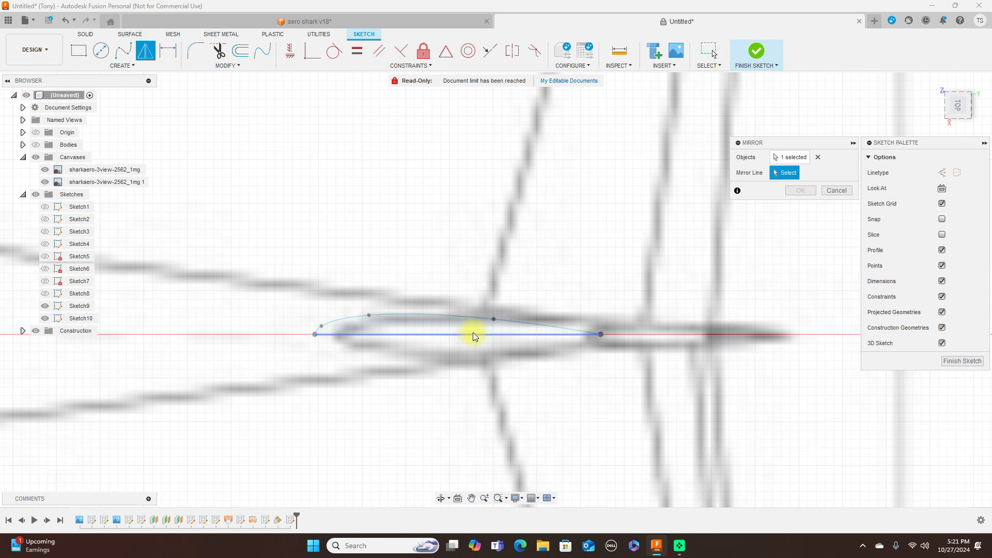
{"action": "left_click", "coordinate": [474, 334]}
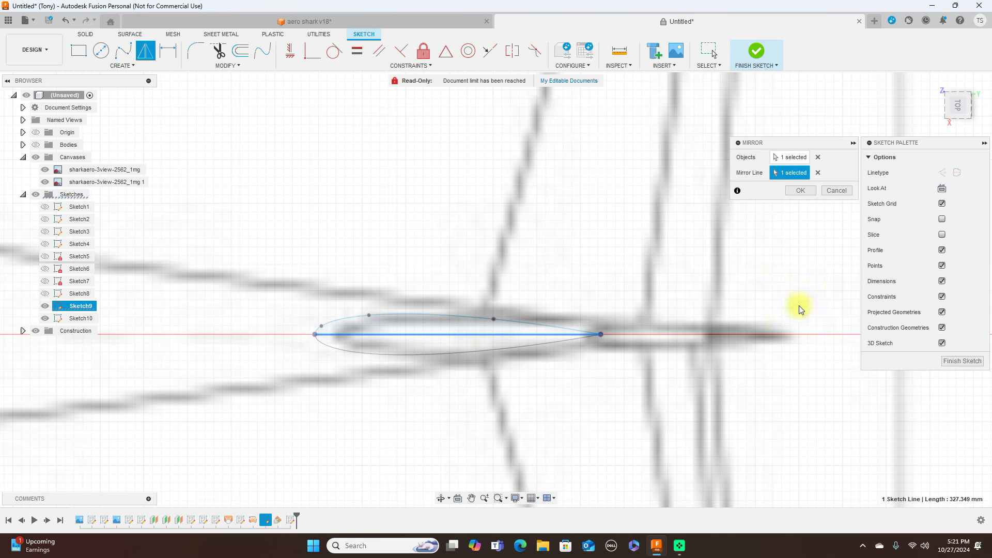
{"action": "left_click", "coordinate": [801, 190]}
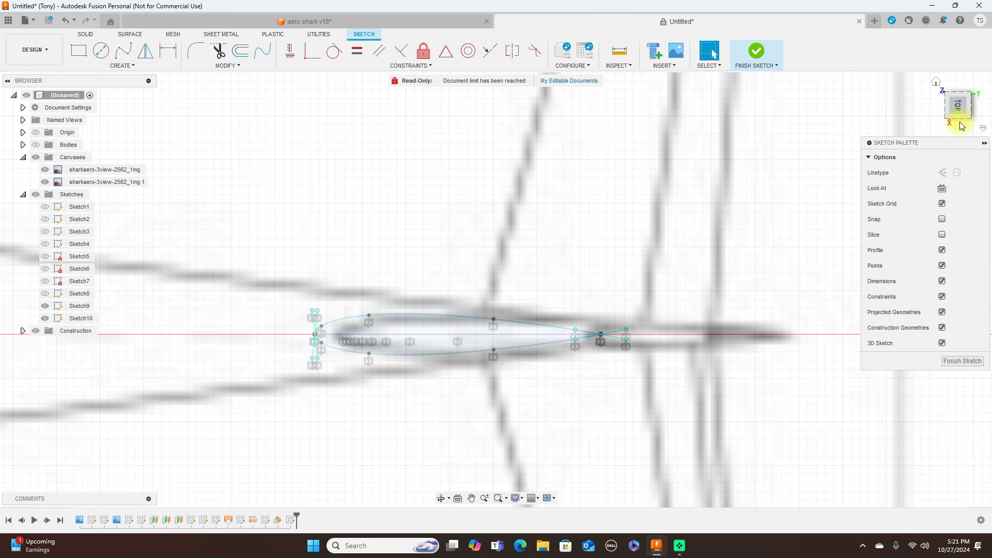
{"action": "left_click", "coordinate": [757, 51]}
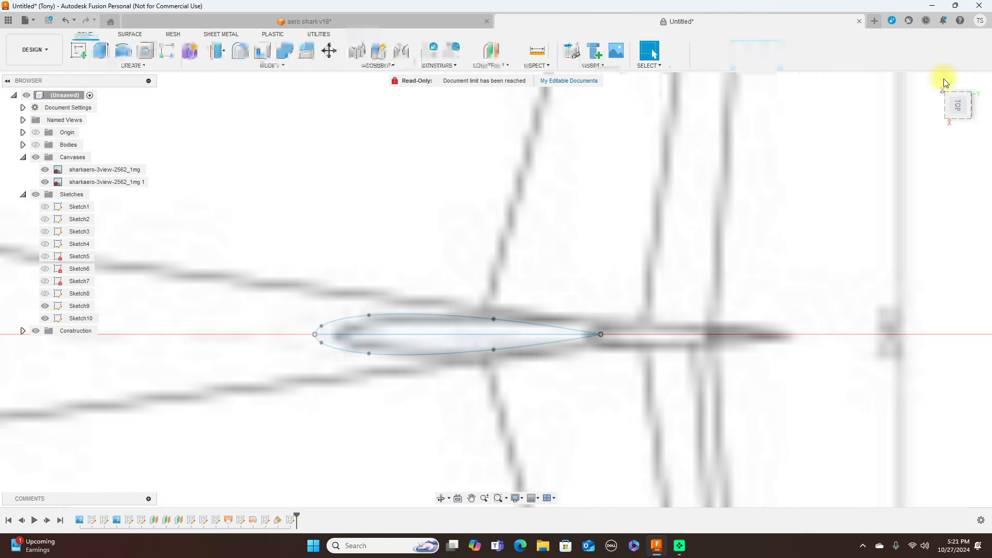
- Return to the right side view and start a new sketch on the side-view origin plane
{"action": "left_click_drag", "start_coordinate": [962, 118], "coordinate": [965, 114]}
{"action": "left_click", "coordinate": [963, 118]}
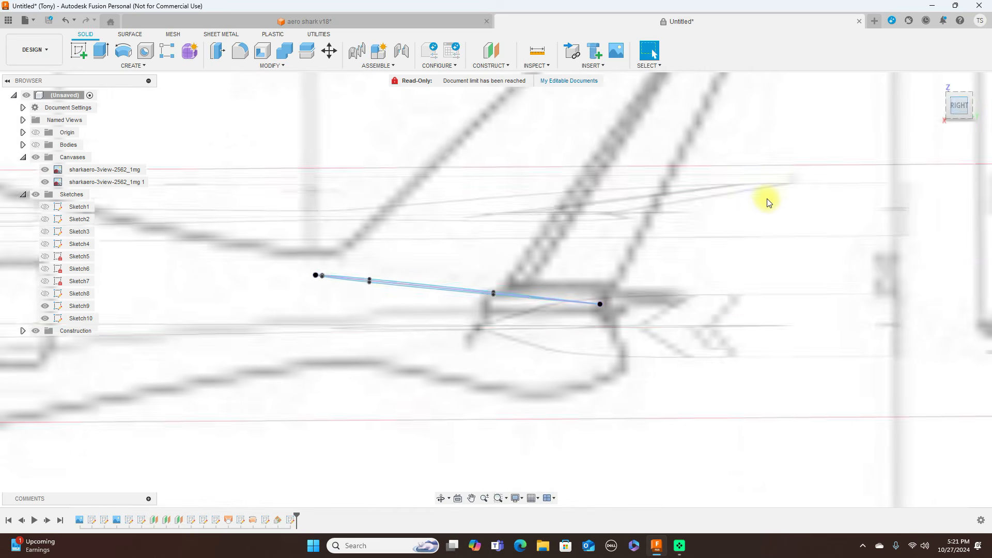
{"action": "scroll", "coordinate": [757, 202], "scroll_direction": "down", "scroll_amount": 3}
{"action": "middle_click_drag", "start_coordinate": [775, 188], "coordinate": [749, 284]}
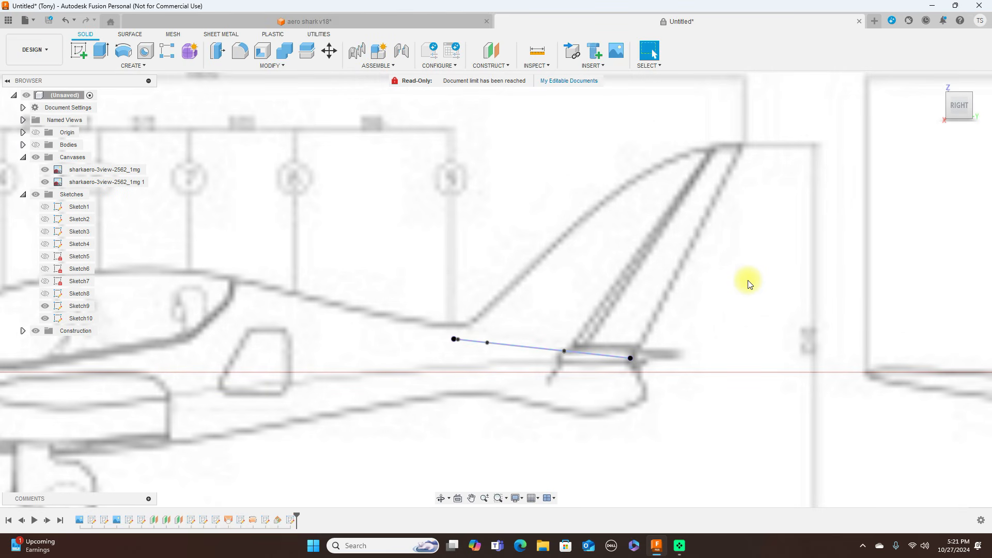
{"action": "left_click", "coordinate": [82, 58]}
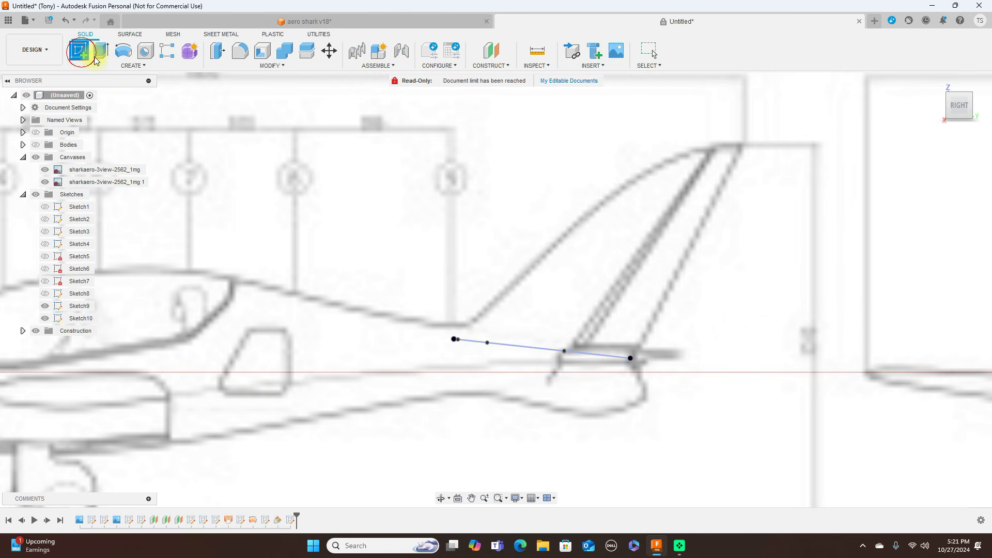
{"action": "left_click", "coordinate": [443, 230]}
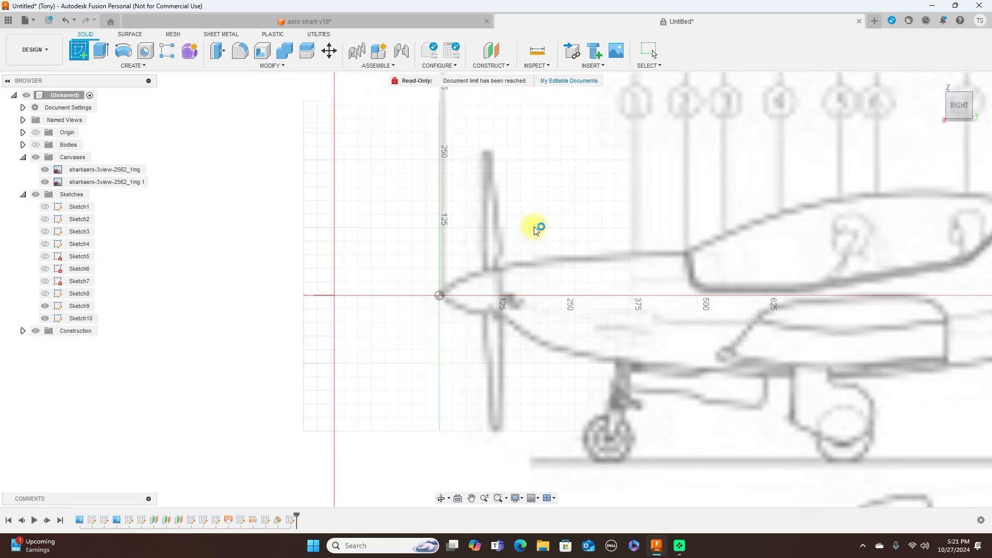
{"action": "middle_click_drag", "start_coordinate": [734, 221], "coordinate": [504, 221]}
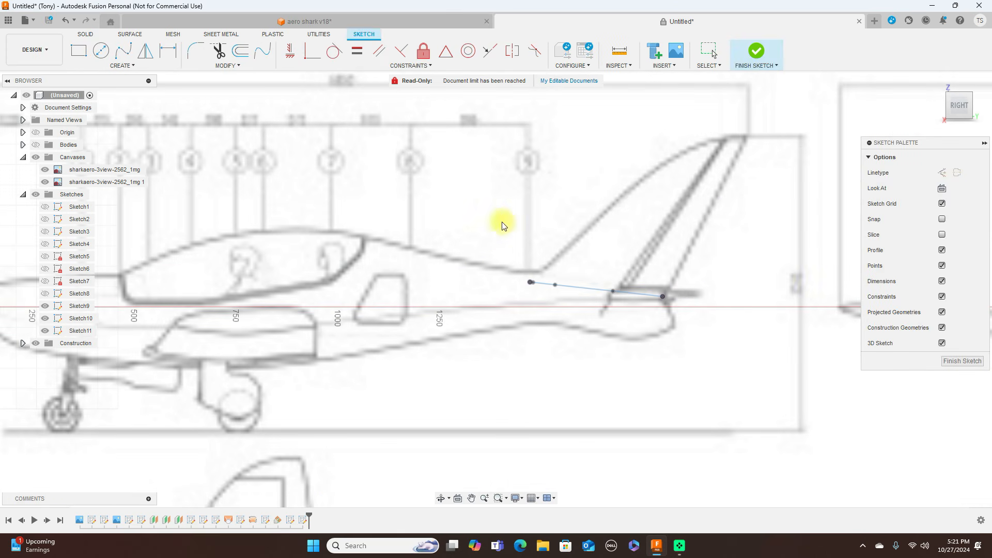
- Sketch a line about 444 mm long along the fin's trailing edge, from the base line's rear end up to the fin tip
{"action": "middle_click_drag", "start_coordinate": [778, 279], "coordinate": [697, 330]}
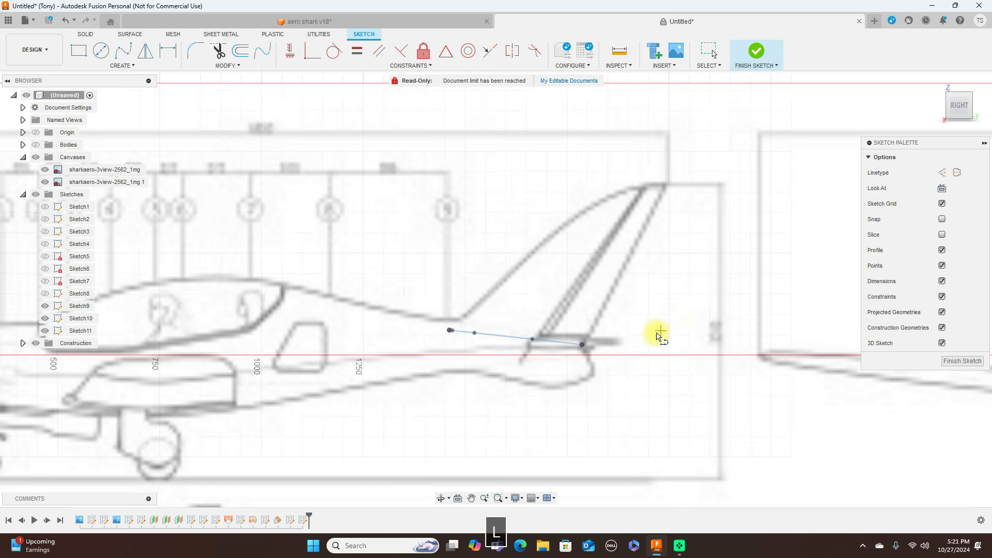
{"action": "scroll", "coordinate": [654, 333], "scroll_direction": "up", "scroll_amount": 2}
{"action": "left_click", "coordinate": [555, 349]}
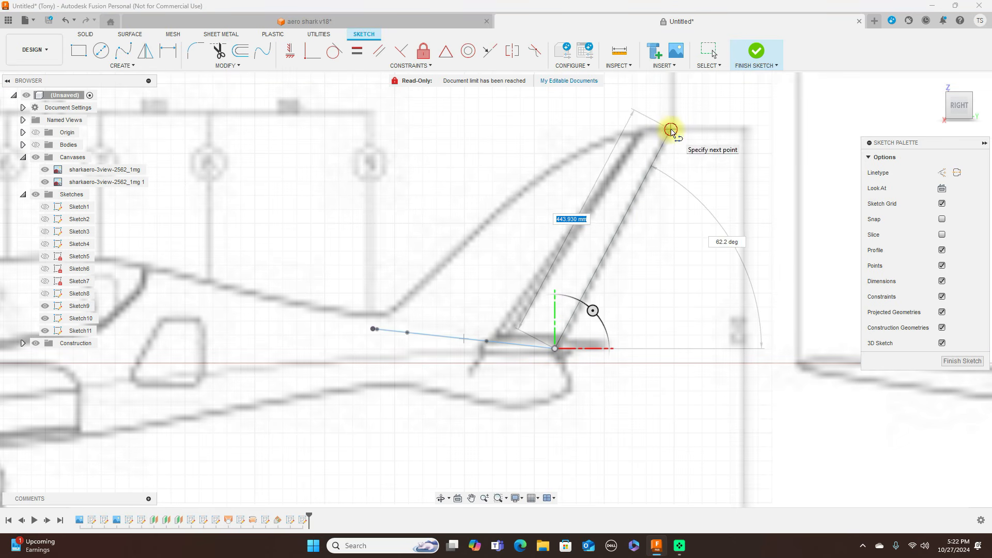
{"action": "left_click", "coordinate": [671, 130]}
{"action": "right_click", "coordinate": [670, 129]}
{"action": "left_click", "coordinate": [701, 129]}
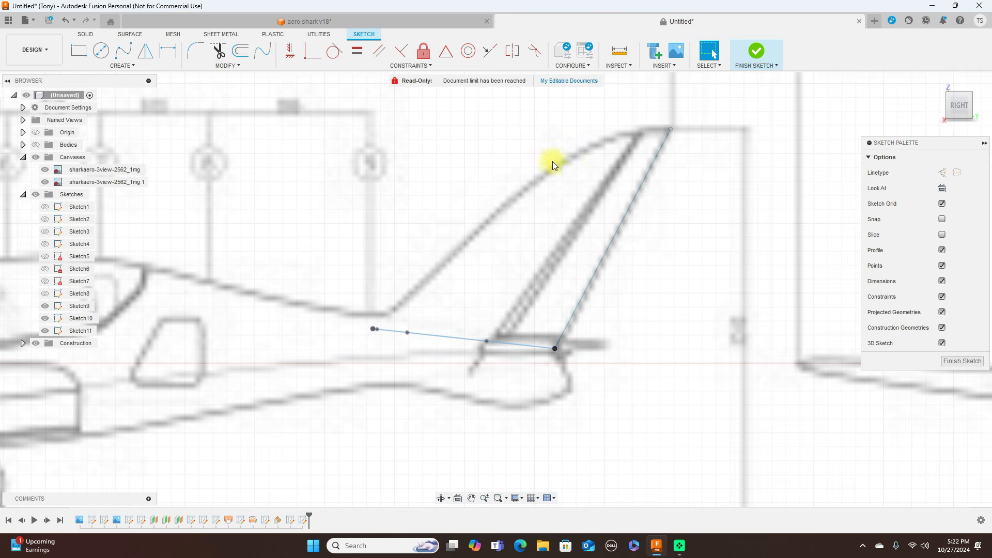
- Draw a fit-point spline tracing the fin's leading edge from the base line's front end up and around to the tip
{"action": "left_click", "coordinate": [124, 52]}
{"action": "scroll", "coordinate": [320, 266], "scroll_direction": "up", "scroll_amount": 2}
{"action": "left_click", "coordinate": [397, 352]}
{"action": "left_click_drag", "start_coordinate": [394, 353], "coordinate": [527, 225]}
{"action": "left_click_drag", "start_coordinate": [649, 136], "coordinate": [702, 94]}
{"action": "middle_click_drag", "start_coordinate": [763, 78], "coordinate": [620, 127]}
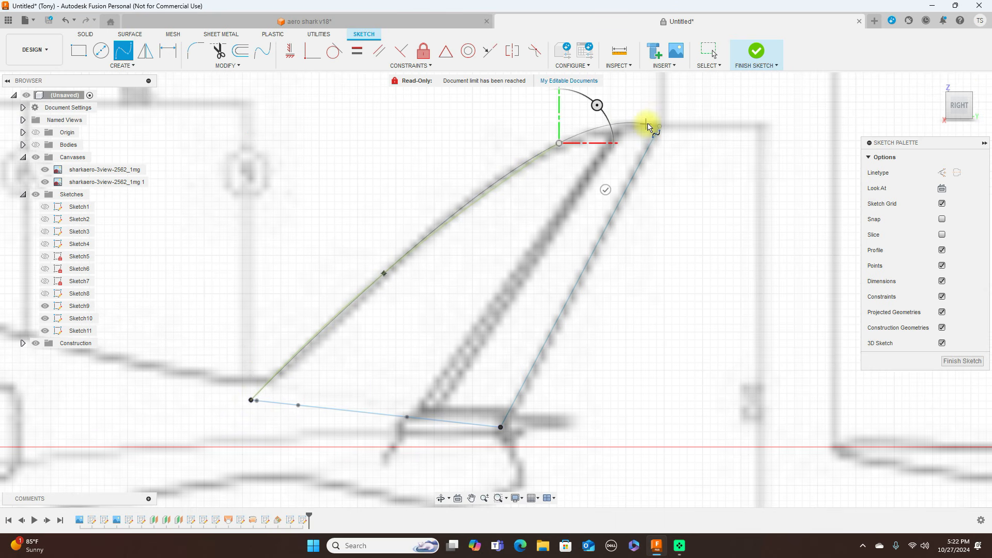
{"action": "left_click", "coordinate": [613, 127]}
{"action": "scroll", "coordinate": [654, 129], "scroll_direction": "up", "scroll_amount": 2}
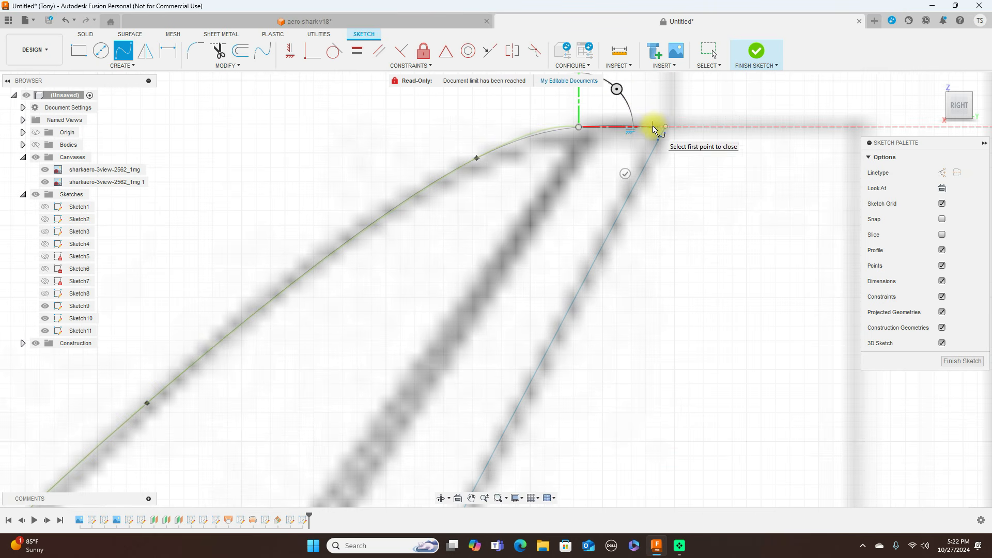
{"action": "scroll", "coordinate": [656, 128], "scroll_direction": "up", "scroll_amount": 2}
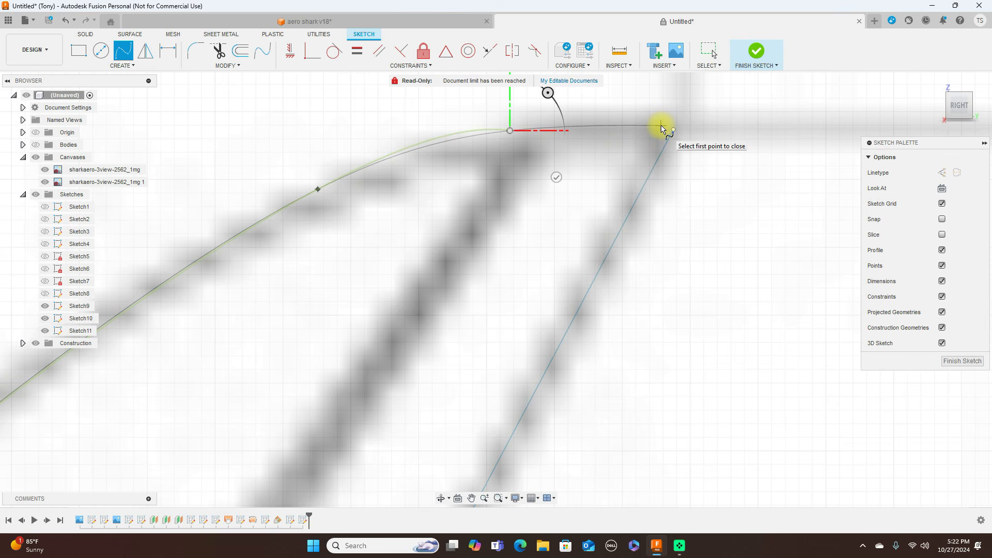
{"action": "left_click", "coordinate": [661, 127]}
{"action": "right_click", "coordinate": [661, 127]}
{"action": "left_click", "coordinate": [689, 126]}
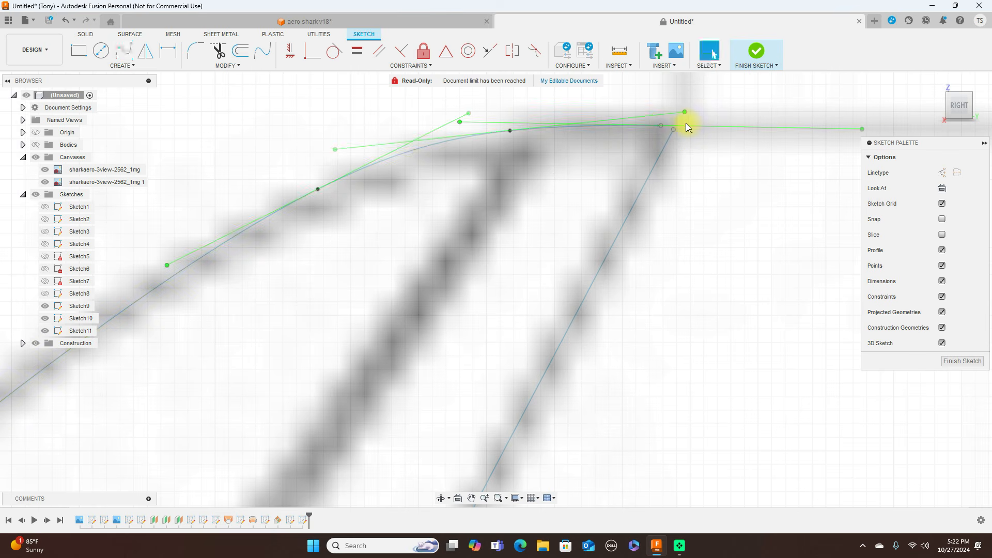
- Align the trailing-edge line's upper endpoint with the end of the leading-edge spline and finish the sketch
{"action": "key", "text": "Escape"}
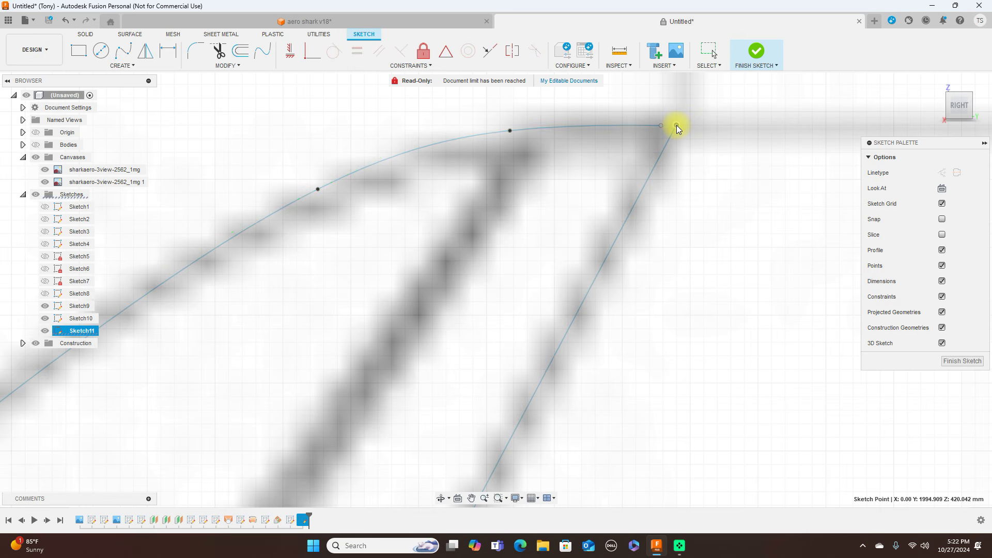
{"action": "key", "text": "Escape"}
{"action": "scroll", "coordinate": [704, 176], "scroll_direction": "down", "scroll_amount": 5}
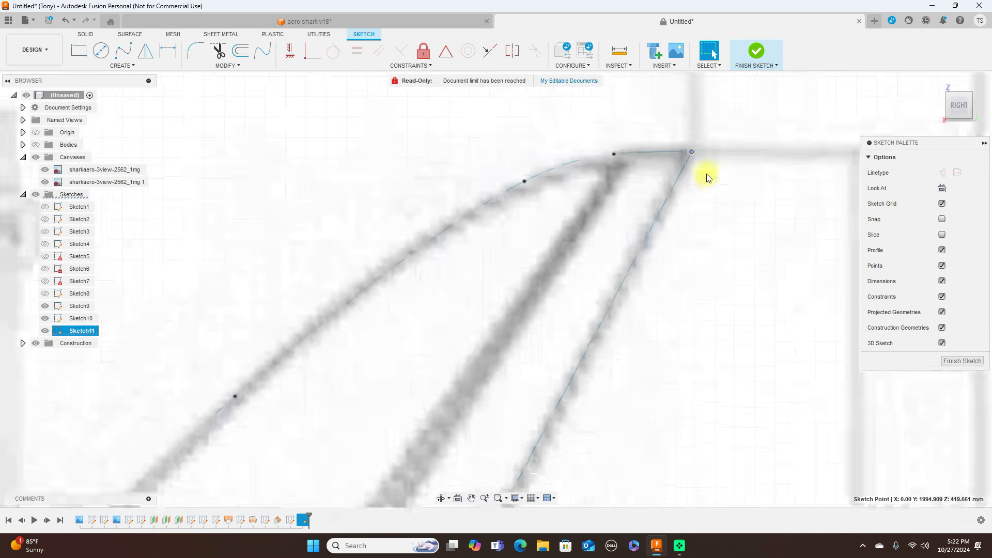
{"action": "scroll", "coordinate": [707, 177], "scroll_direction": "down", "scroll_amount": 2}
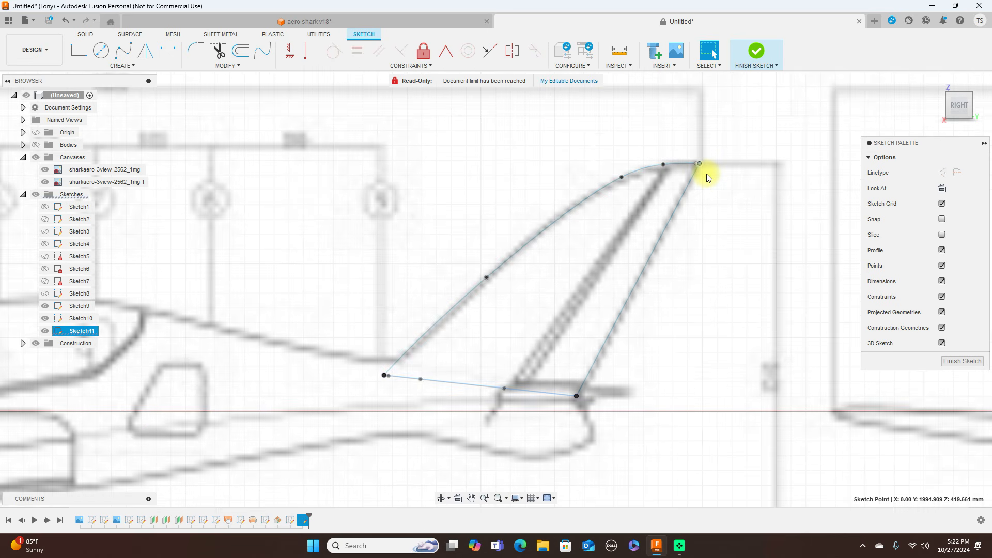
{"action": "left_click", "coordinate": [760, 54]}
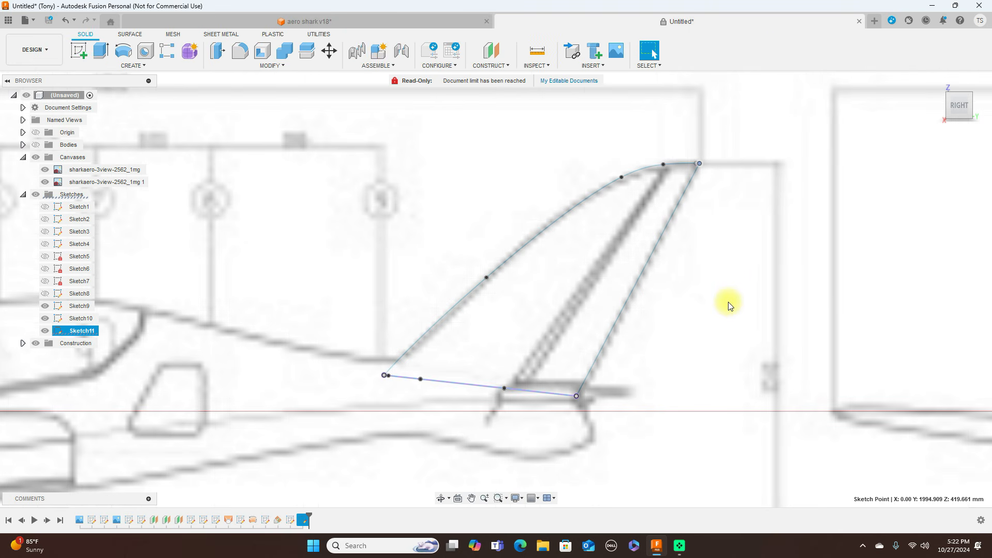
- Start a surface Sweep of type Path + Guide Rail and select both halves of the fin's root airfoil as the profile
{"action": "scroll", "coordinate": [728, 305], "scroll_direction": "down", "scroll_amount": 2}
{"action": "left_click_drag", "start_coordinate": [964, 98], "coordinate": [962, 120]}
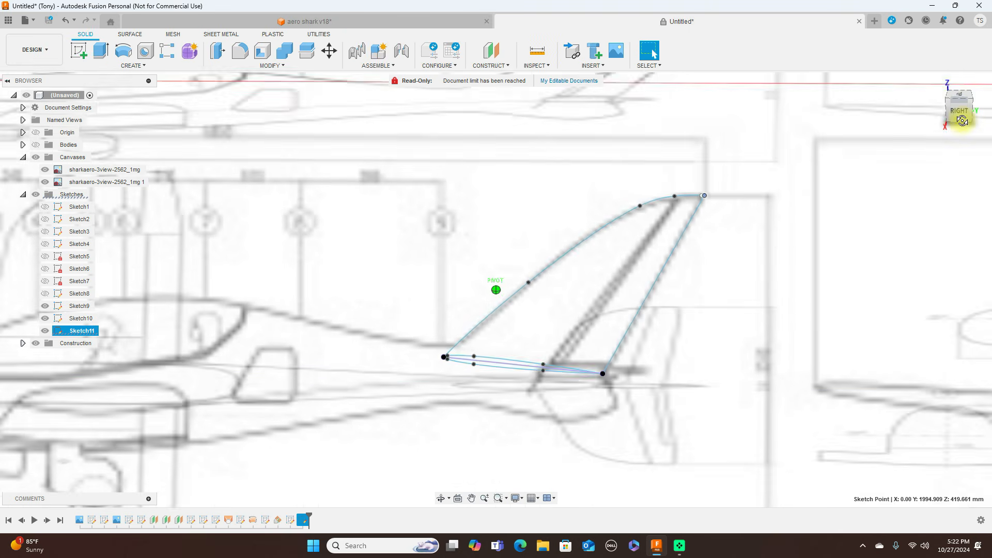
{"action": "scroll", "coordinate": [734, 317], "scroll_direction": "up", "scroll_amount": 2}
{"action": "middle_click_drag", "start_coordinate": [730, 331], "coordinate": [773, 288]}
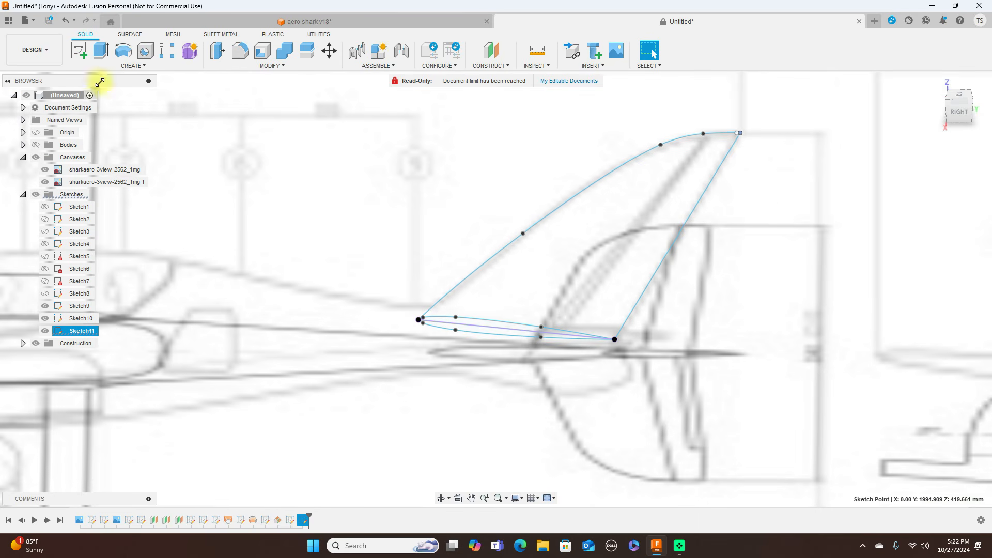
{"action": "left_click", "coordinate": [130, 34]}
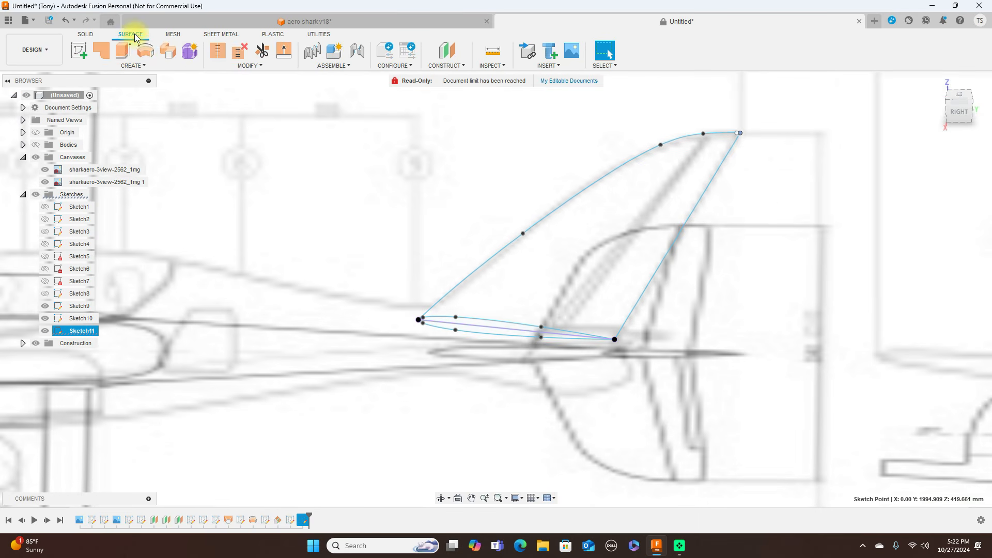
{"action": "left_click", "coordinate": [138, 68]}
{"action": "left_click", "coordinate": [106, 143]}
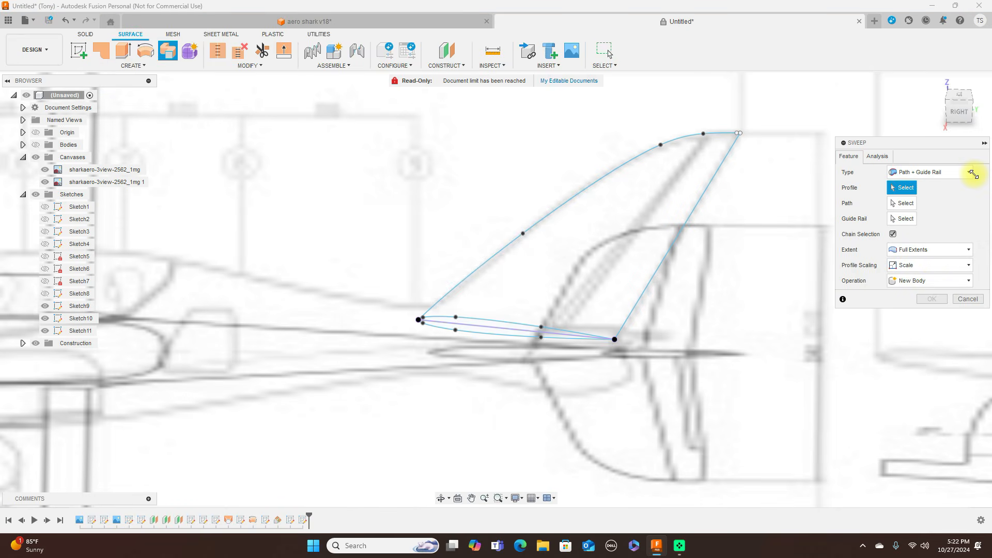
{"action": "scroll", "coordinate": [694, 253], "scroll_direction": "up", "scroll_amount": 2}
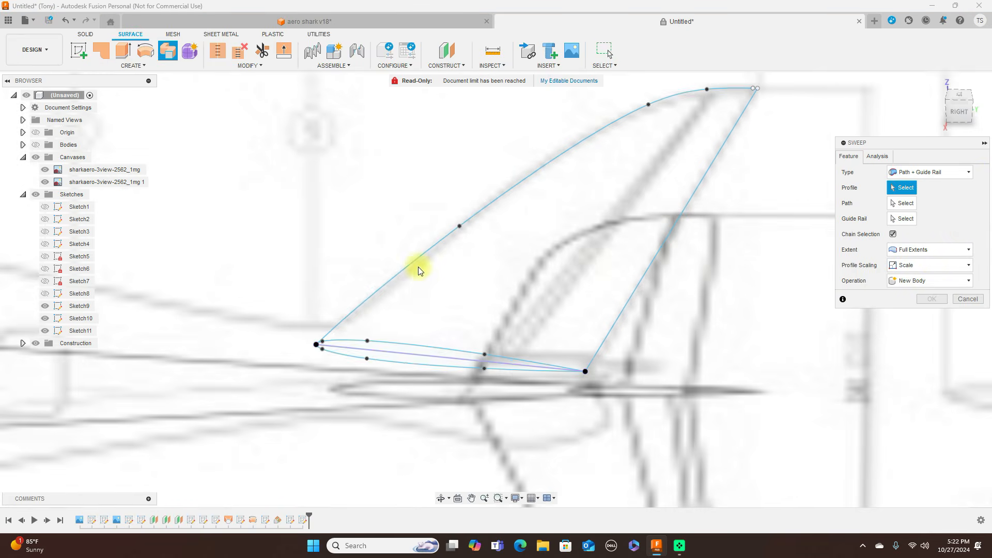
{"action": "left_click", "coordinate": [392, 351]}
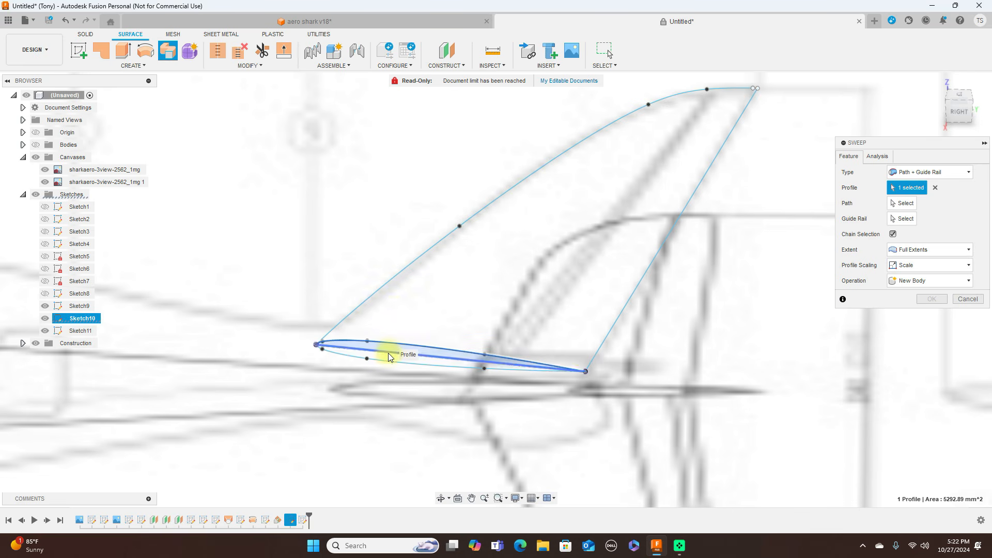
{"action": "left_click", "coordinate": [388, 357]}
- Use the leading-edge spline as the sweep path and the trailing-edge line as guide rail, and create the fin as a new body
{"action": "left_click", "coordinate": [889, 204]}
{"action": "left_click", "coordinate": [522, 183]}
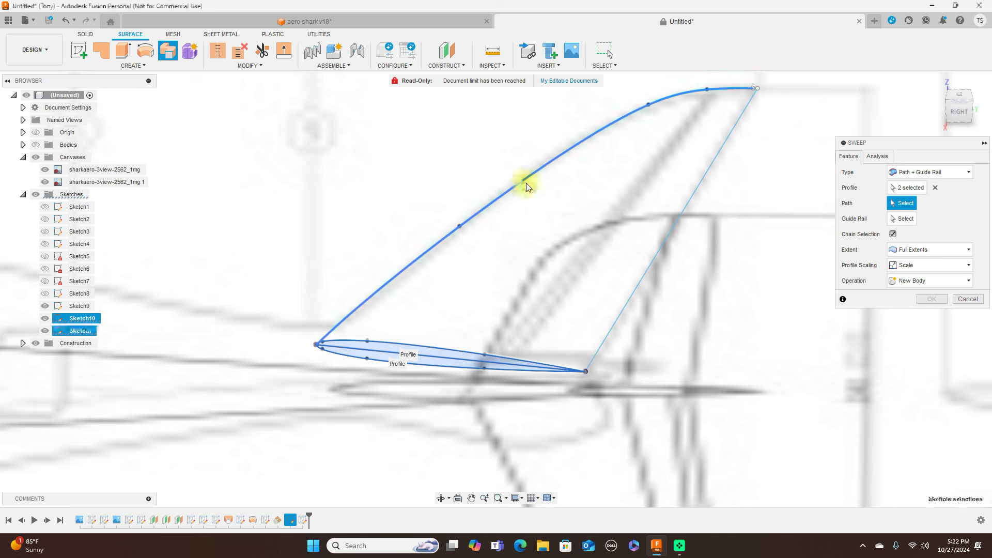
{"action": "left_click", "coordinate": [902, 219]}
{"action": "left_click", "coordinate": [673, 226]}
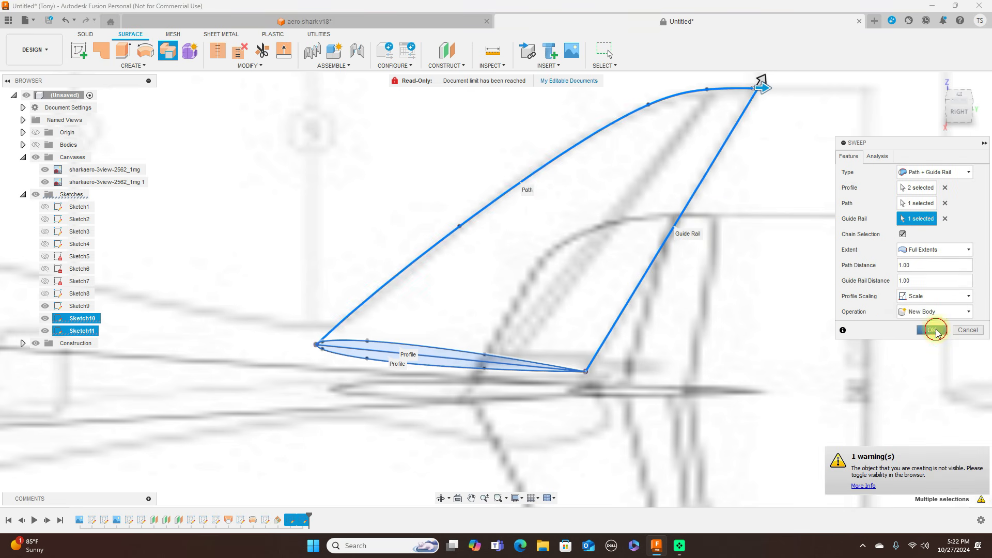
{"action": "left_click", "coordinate": [936, 331]}
- Show the bodies in the right side view and hide the canvases and sketches
{"action": "scroll", "coordinate": [795, 329], "scroll_direction": "down", "scroll_amount": 5}
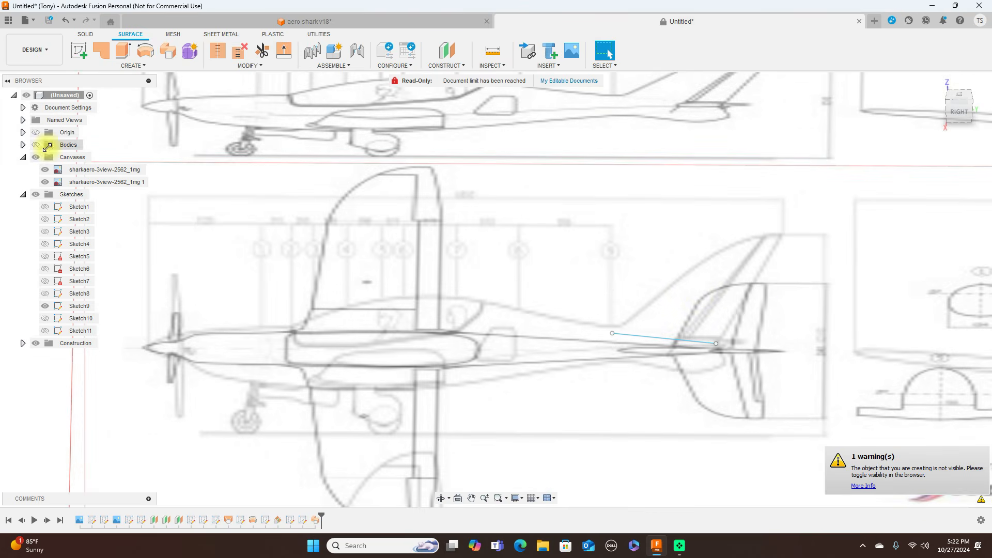
{"action": "left_click", "coordinate": [34, 144]}
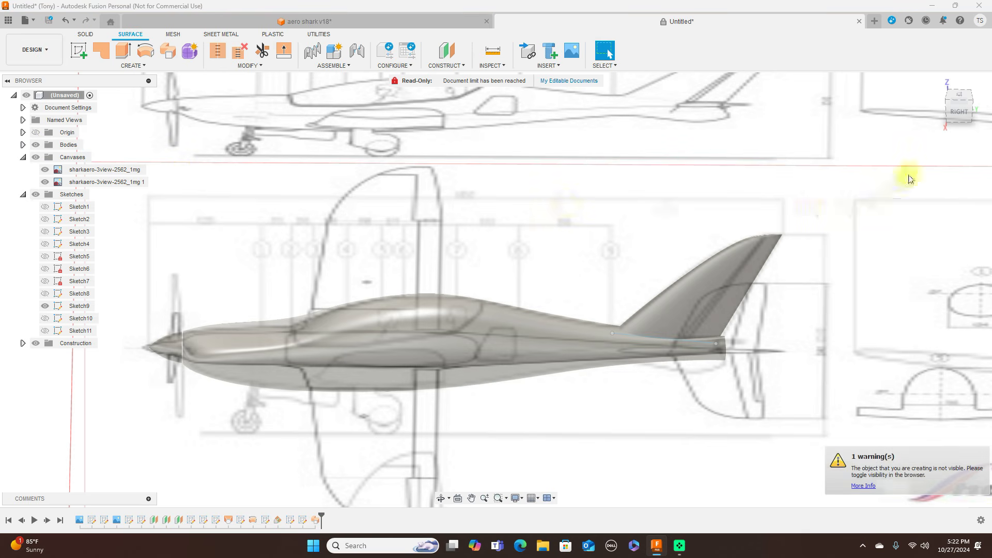
{"action": "left_click", "coordinate": [955, 109]}
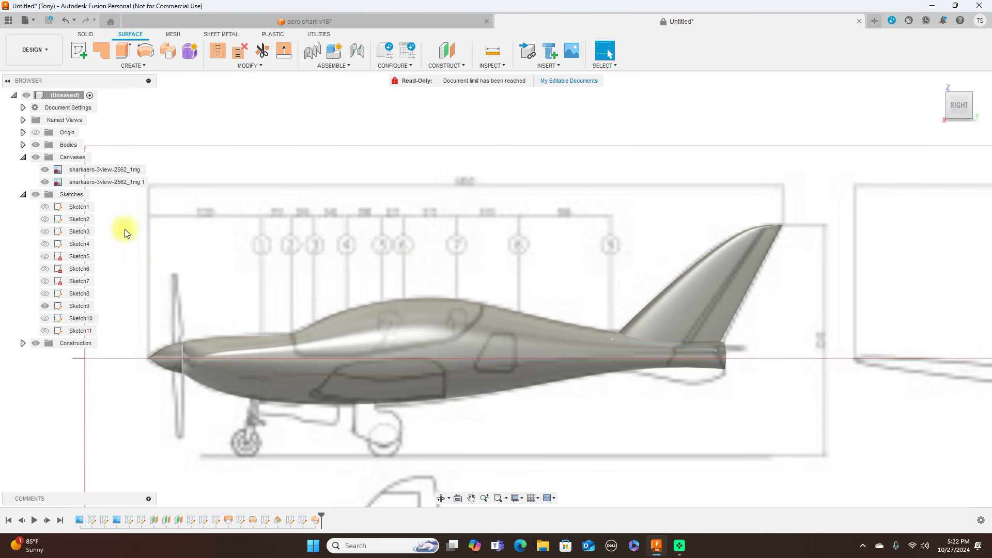
{"action": "left_click", "coordinate": [37, 158]}
{"action": "scroll", "coordinate": [433, 304], "scroll_direction": "up", "scroll_amount": 2}
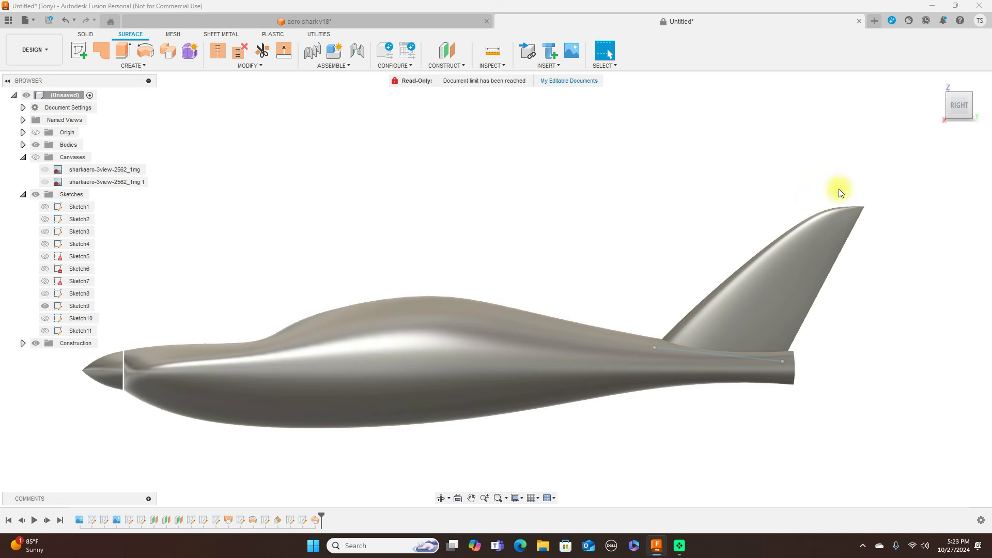
{"action": "left_click", "coordinate": [36, 194]}
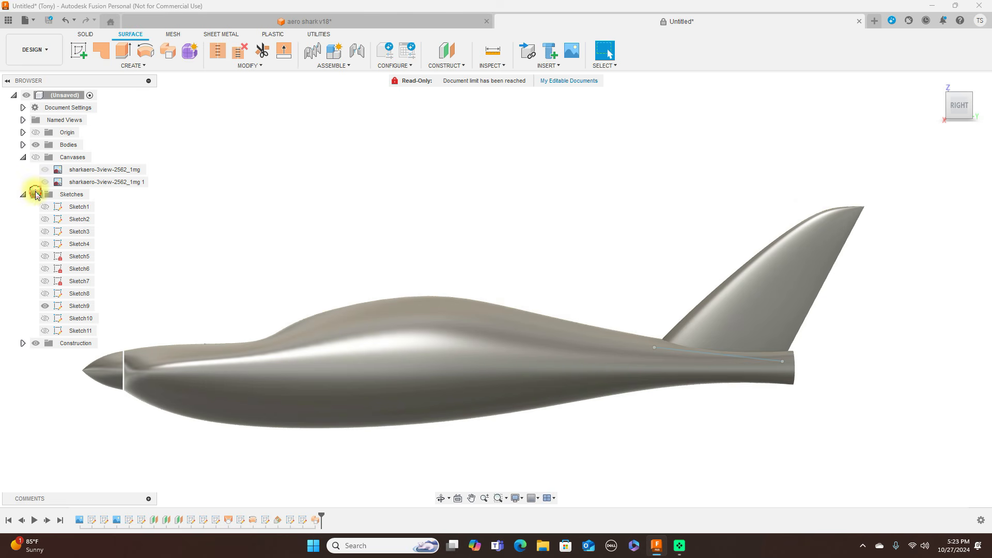
{"action": "scroll", "coordinate": [571, 223], "scroll_direction": "down", "scroll_amount": 1}
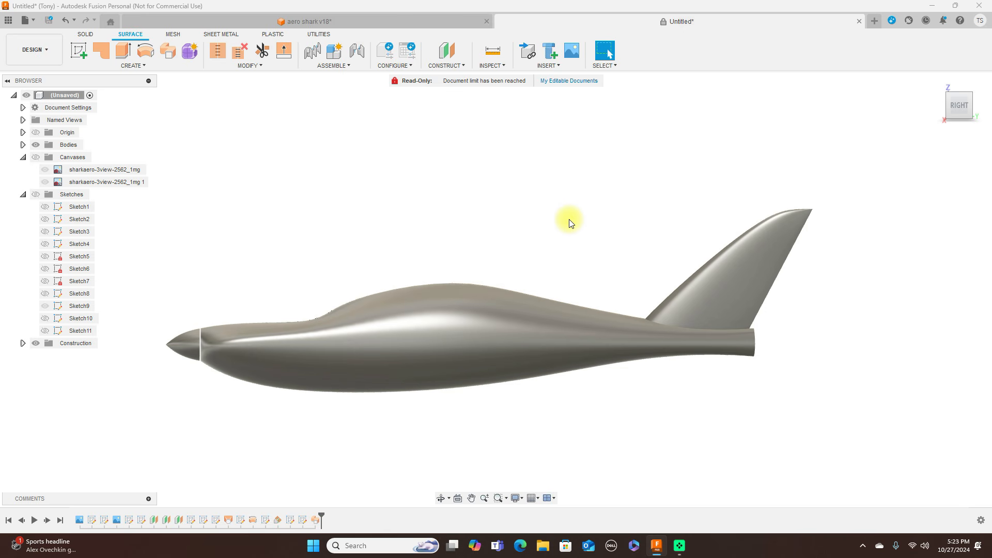
- Set the visual style to shaded with visible edges only and inspect the aircraft from a tilted angle and the right side
{"action": "key", "text": "ctrl+6"}
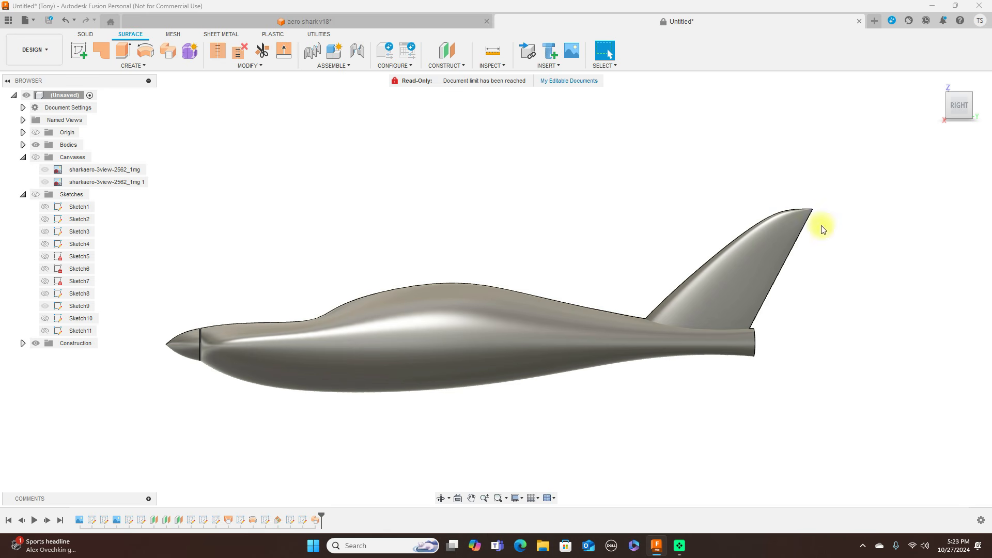
{"action": "mouse_move", "coordinate": [949, 107]}
{"action": "left_mouse_down"}
{"action": "mouse_move", "coordinate": [984, 127]}
{"action": "mouse_move", "coordinate": [62, 138]}
{"action": "mouse_move", "coordinate": [105, 134]}
{"action": "mouse_move", "coordinate": [117, 104]}
{"action": "mouse_move", "coordinate": [133, 107]}
{"action": "mouse_move", "coordinate": [9, 103]}
{"action": "mouse_move", "coordinate": [916, 105]}
{"action": "mouse_move", "coordinate": [792, 115]}
{"action": "mouse_move", "coordinate": [810, 112]}
{"action": "mouse_move", "coordinate": [792, 104]}
{"action": "mouse_move", "coordinate": [960, 106]}
{"action": "mouse_move", "coordinate": [6, 103]}
{"action": "mouse_move", "coordinate": [79, 113]}
{"action": "mouse_move", "coordinate": [956, 105]}
{"action": "left_mouse_up"}
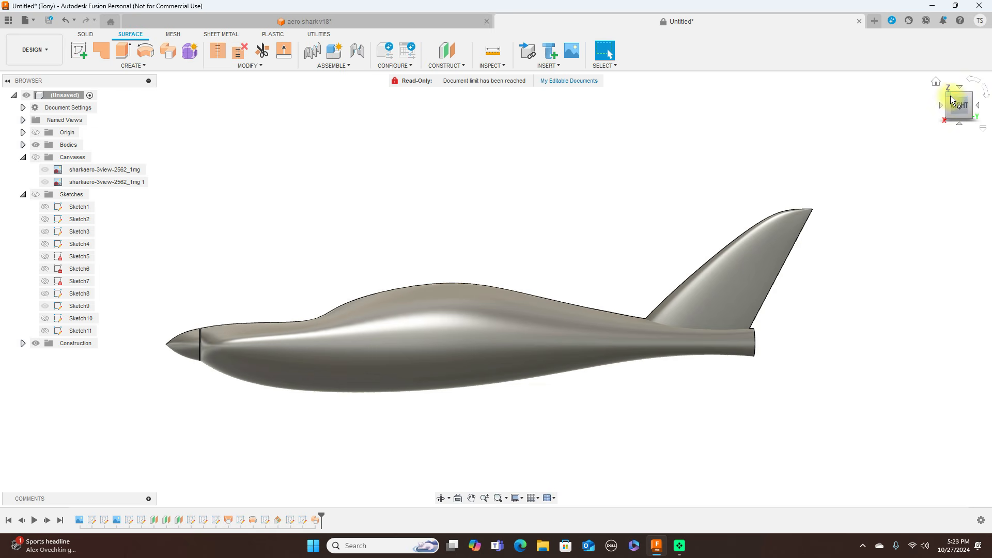
{"action": "left_click", "coordinate": [952, 100]}
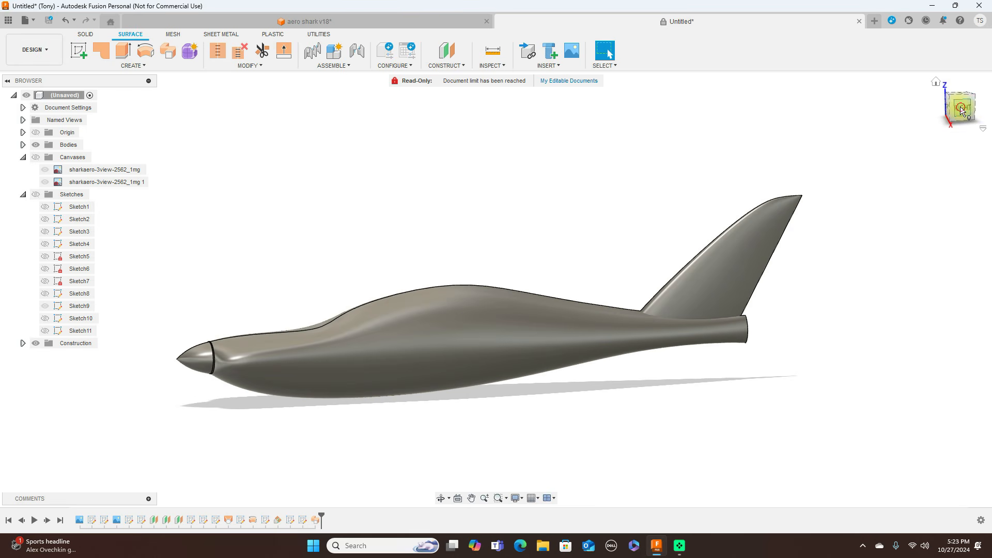
{"action": "left_click", "coordinate": [960, 111]}
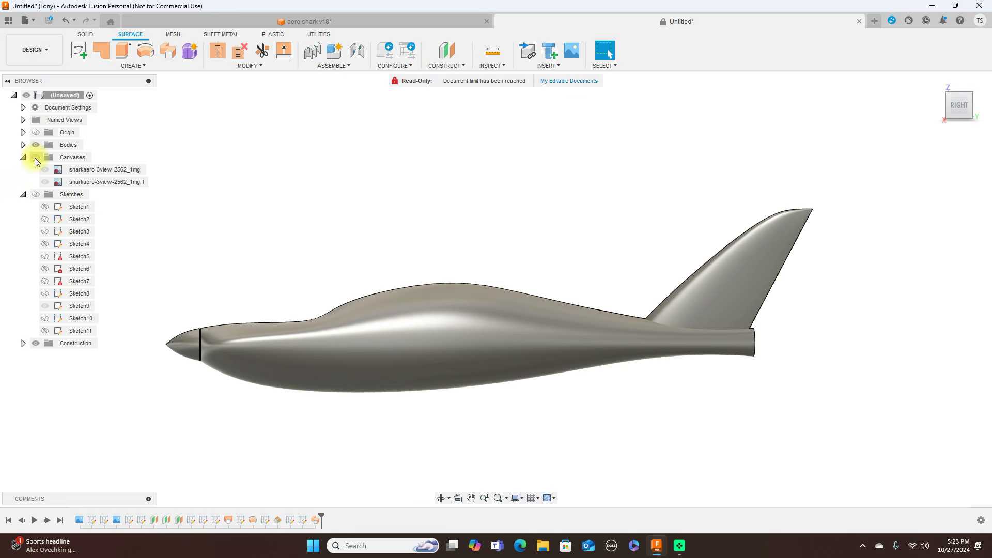
- Replace the visible bodies with the reference canvases and start a new sketch on the side-view origin plane
{"action": "left_click", "coordinate": [36, 157]}
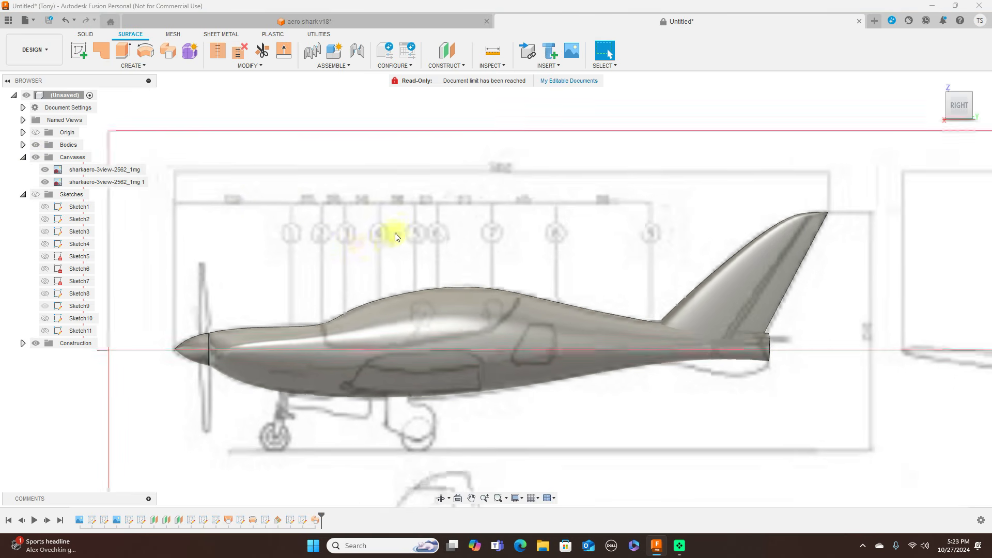
{"action": "scroll", "coordinate": [542, 155], "scroll_direction": "down", "scroll_amount": 2}
{"action": "scroll", "coordinate": [542, 156], "scroll_direction": "up", "scroll_amount": 5}
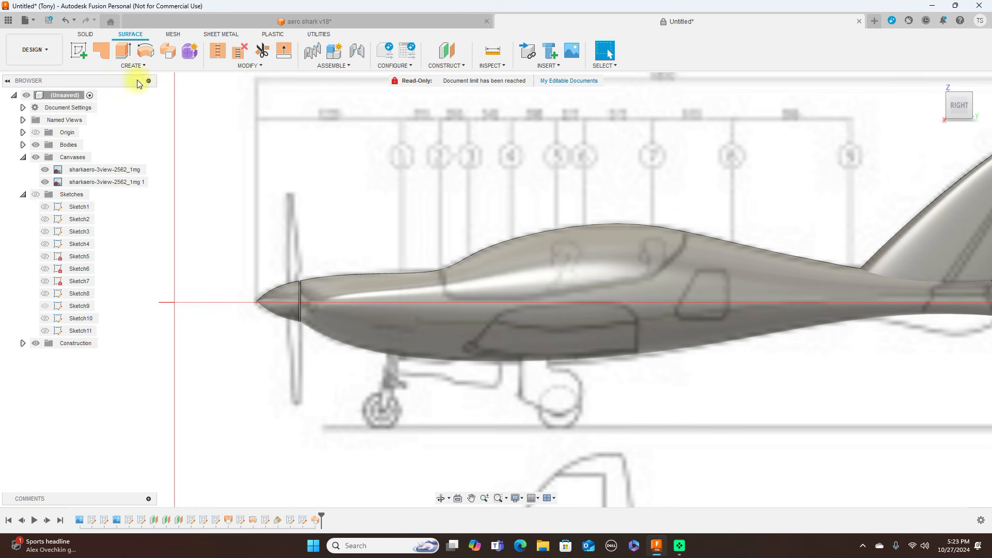
{"action": "left_click", "coordinate": [86, 34]}
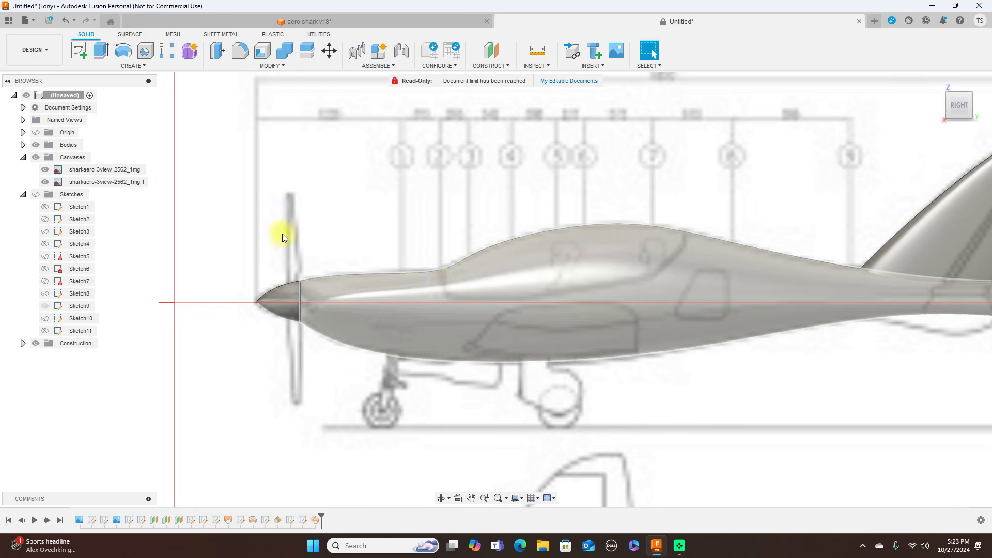
{"action": "left_click", "coordinate": [38, 145]}
{"action": "scroll", "coordinate": [569, 180], "scroll_direction": "up", "scroll_amount": 2}
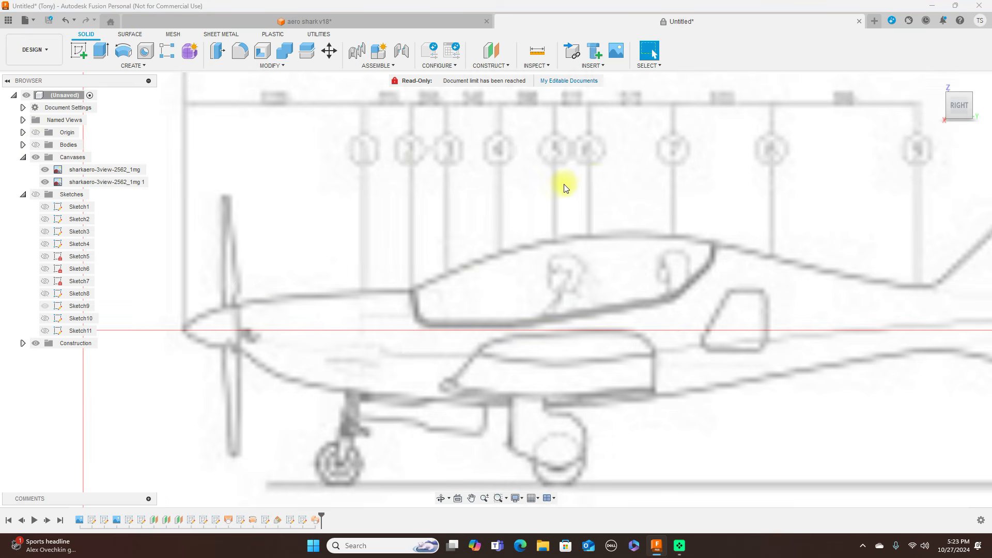
{"action": "middle_click_drag", "start_coordinate": [601, 160], "coordinate": [562, 168]}
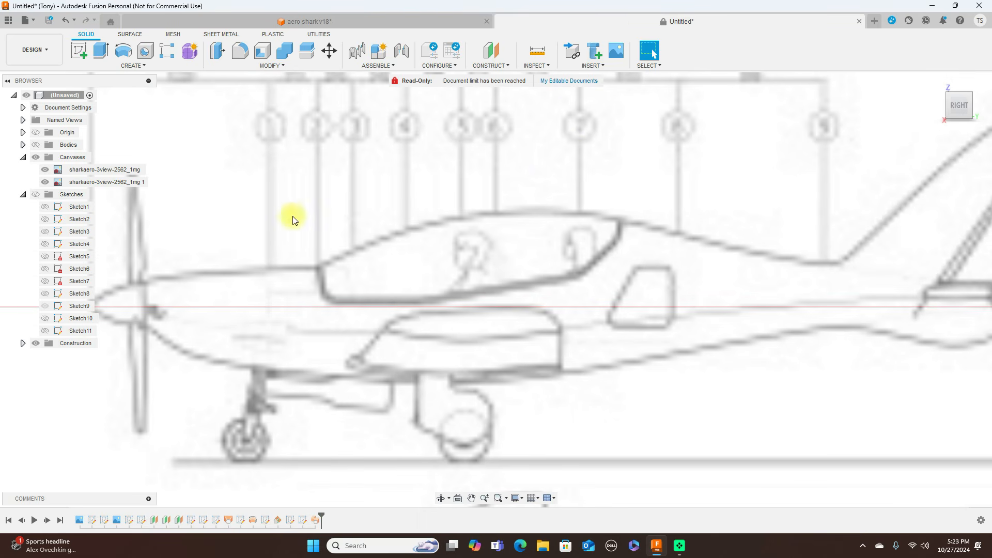
{"action": "left_click", "coordinate": [83, 50]}
{"action": "left_click", "coordinate": [466, 216]}
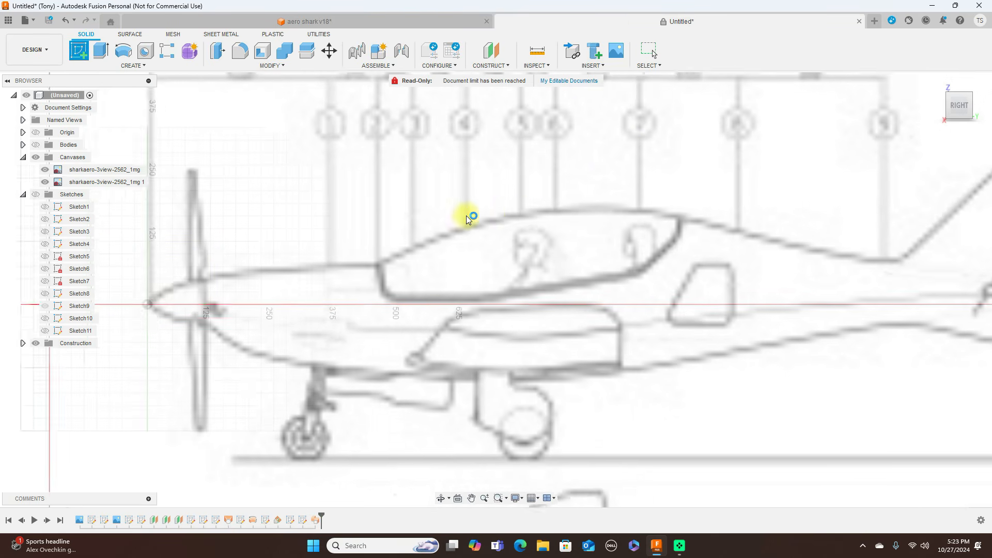
- Trace the canopy's lower outline with a fit-point spline from above the nose line to above the rear fuselage top
{"action": "scroll", "coordinate": [339, 179], "scroll_direction": "up", "scroll_amount": 4}
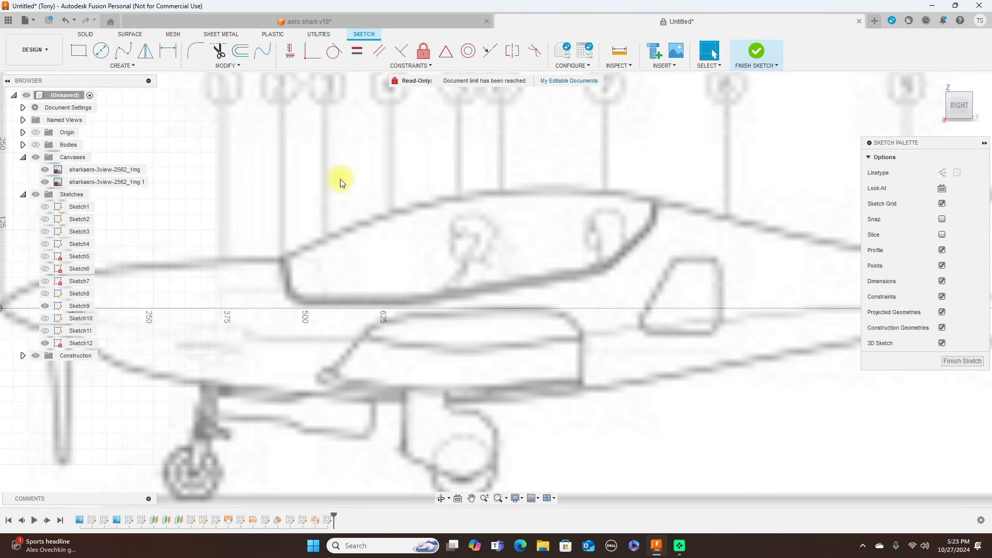
{"action": "left_click", "coordinate": [124, 51]}
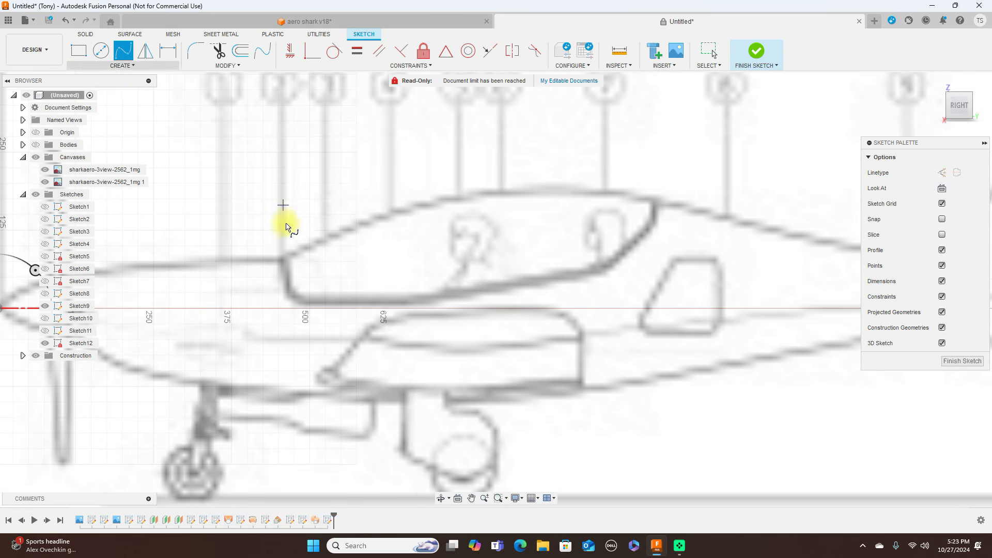
{"action": "left_click", "coordinate": [281, 245]}
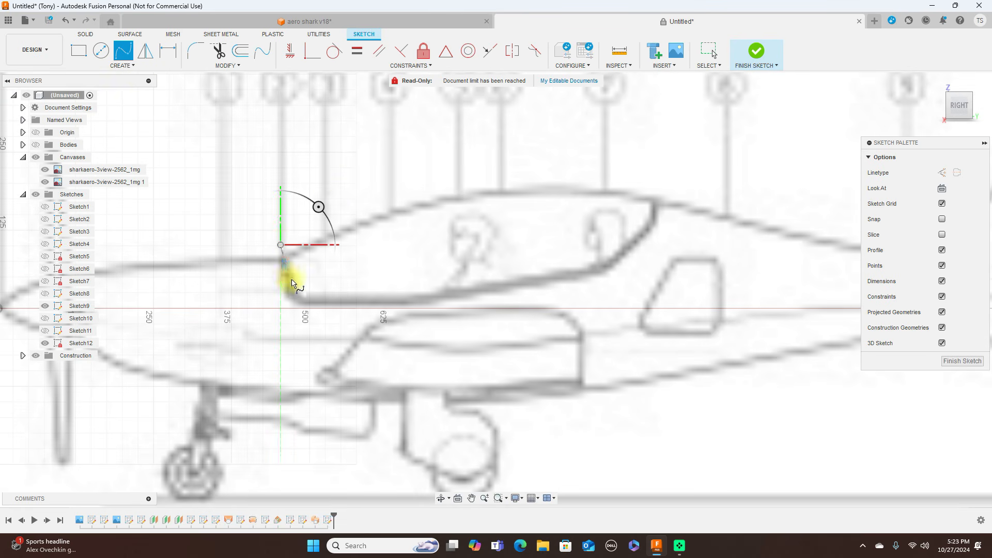
{"action": "left_click", "coordinate": [289, 288]}
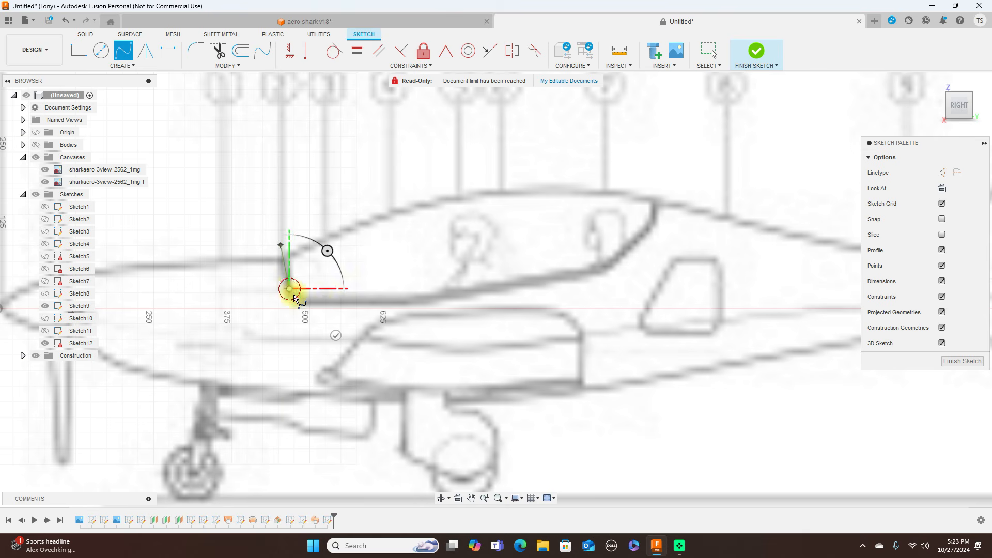
{"action": "left_click", "coordinate": [336, 298]}
{"action": "left_click", "coordinate": [561, 278]}
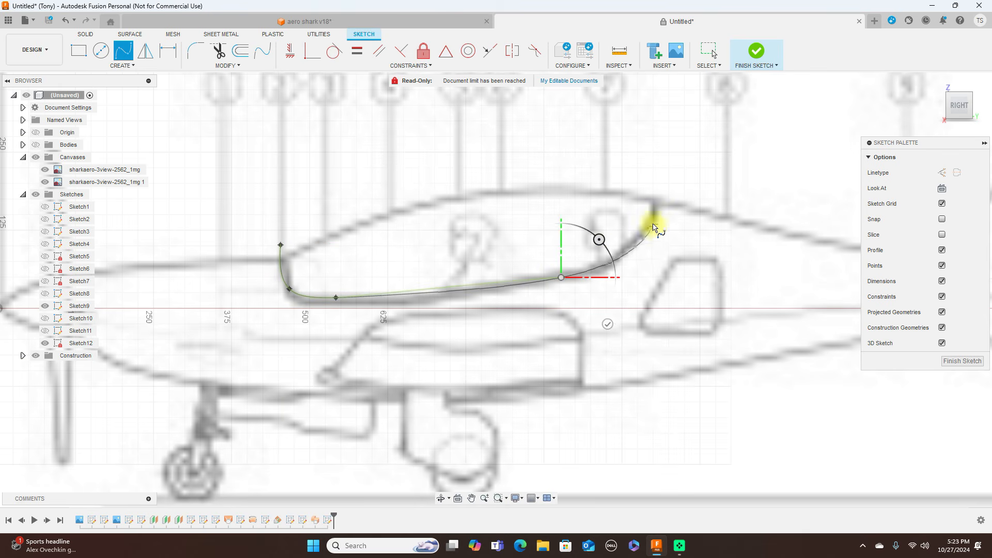
{"action": "left_click", "coordinate": [648, 158]}
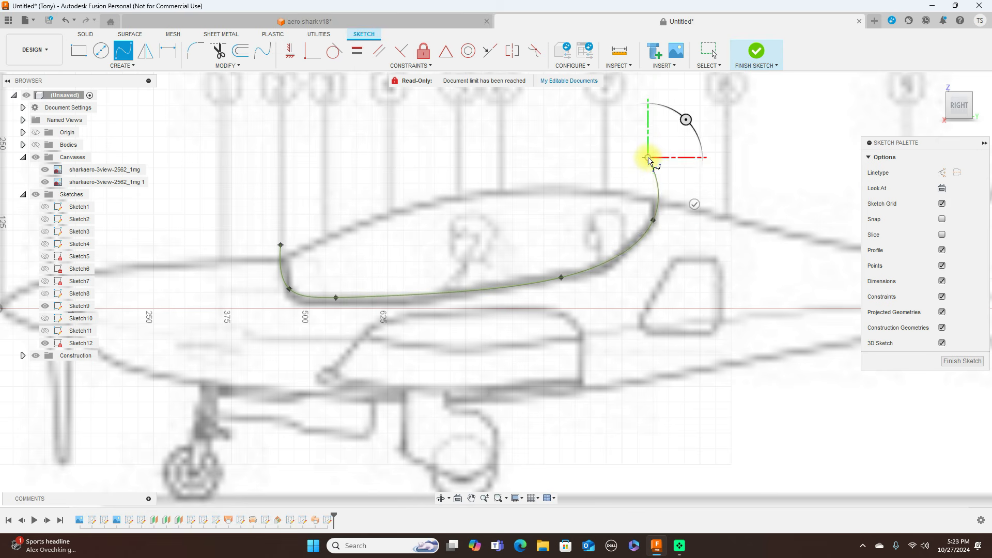
{"action": "right_click", "coordinate": [648, 158]}
{"action": "left_click", "coordinate": [624, 202]}
- Adjust the spline's end tangent handles and rear fit points so the curve follows the canopy outline on the canvas
{"action": "scroll", "coordinate": [358, 249], "scroll_direction": "up", "scroll_amount": 1}
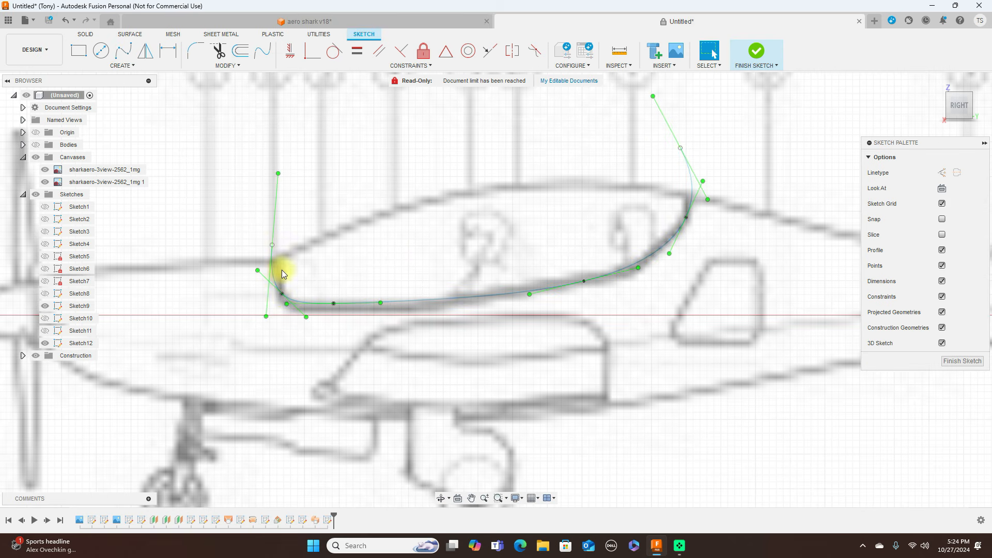
{"action": "left_click_drag", "start_coordinate": [278, 175], "coordinate": [263, 175]}
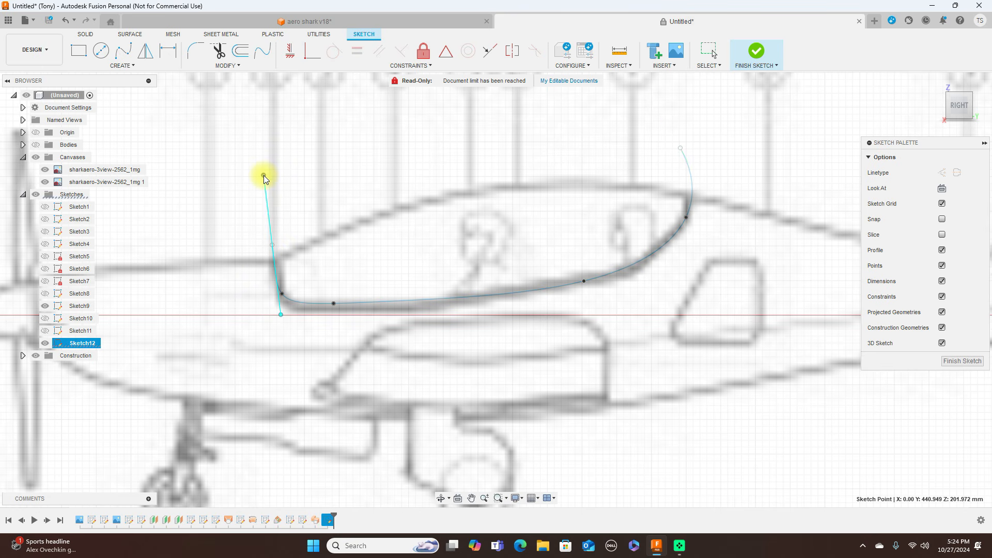
{"action": "left_click", "coordinate": [332, 306]}
{"action": "left_click", "coordinate": [679, 147]}
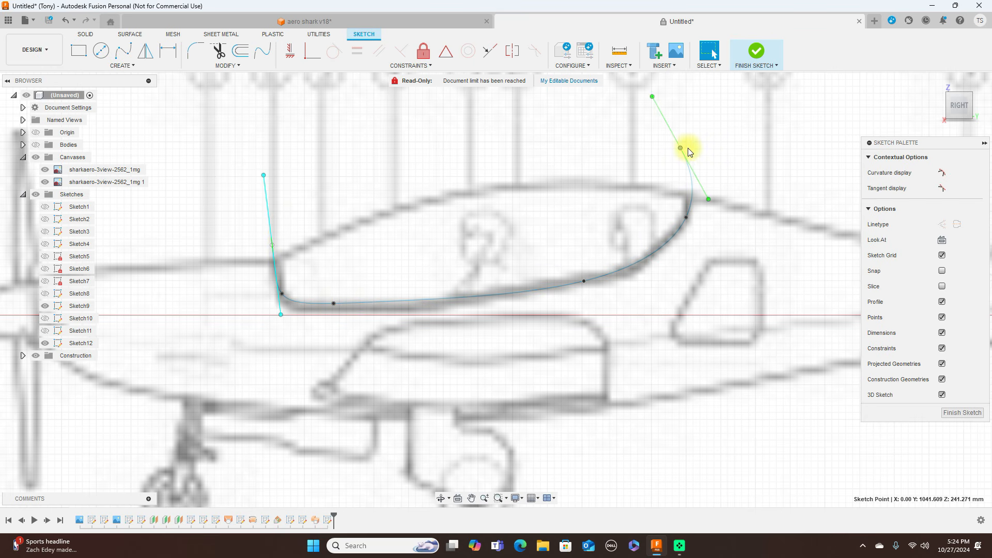
{"action": "left_click_drag", "start_coordinate": [652, 96], "coordinate": [668, 93]}
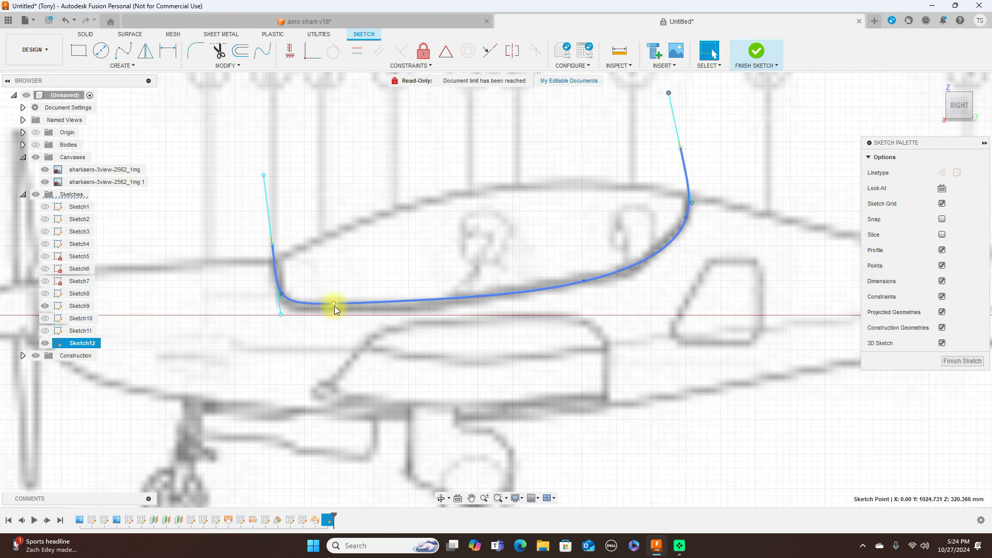
{"action": "left_click", "coordinate": [584, 277]}
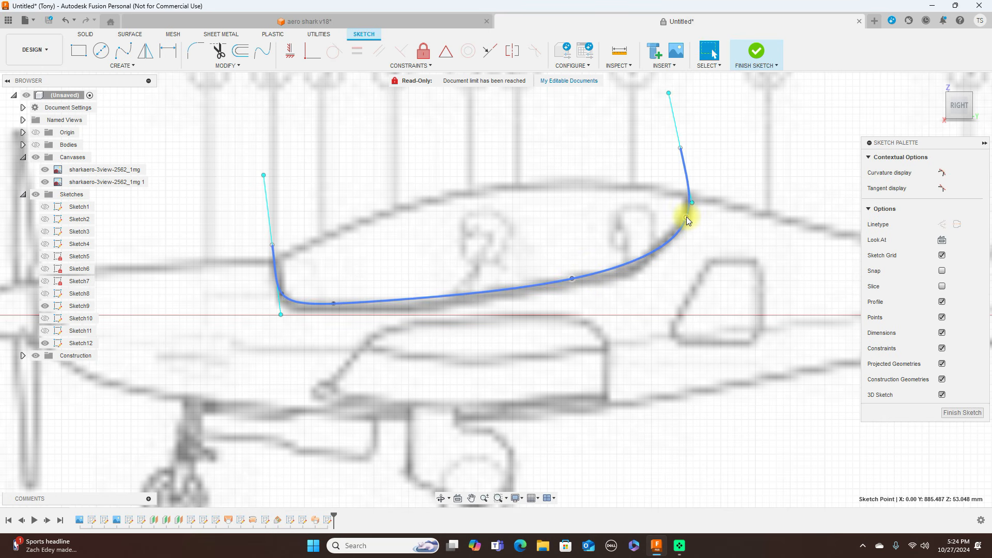
{"action": "left_click_drag", "start_coordinate": [686, 217], "coordinate": [678, 221]}
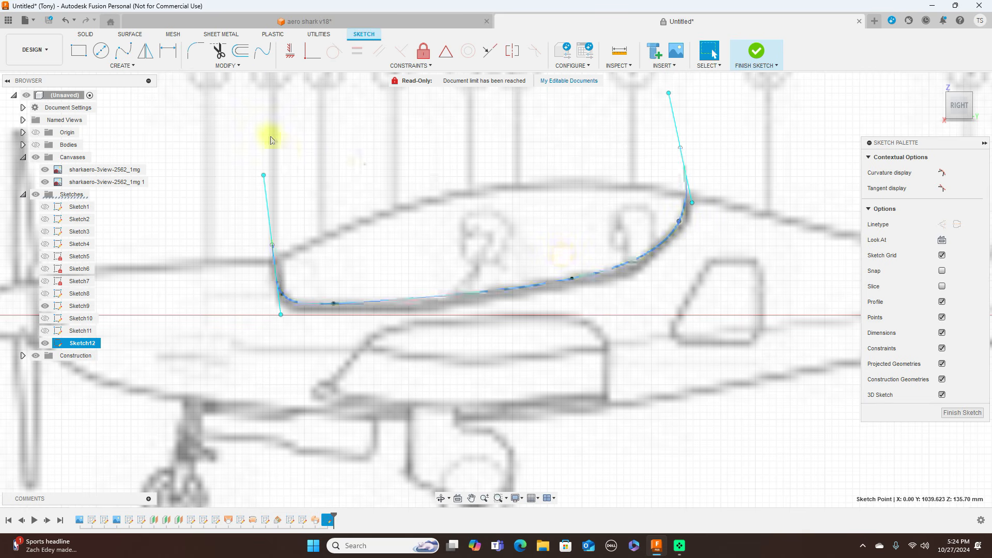
- Offset the canopy spline outward by about 10.6 mm and finish the sketch
{"action": "left_click", "coordinate": [240, 51]}
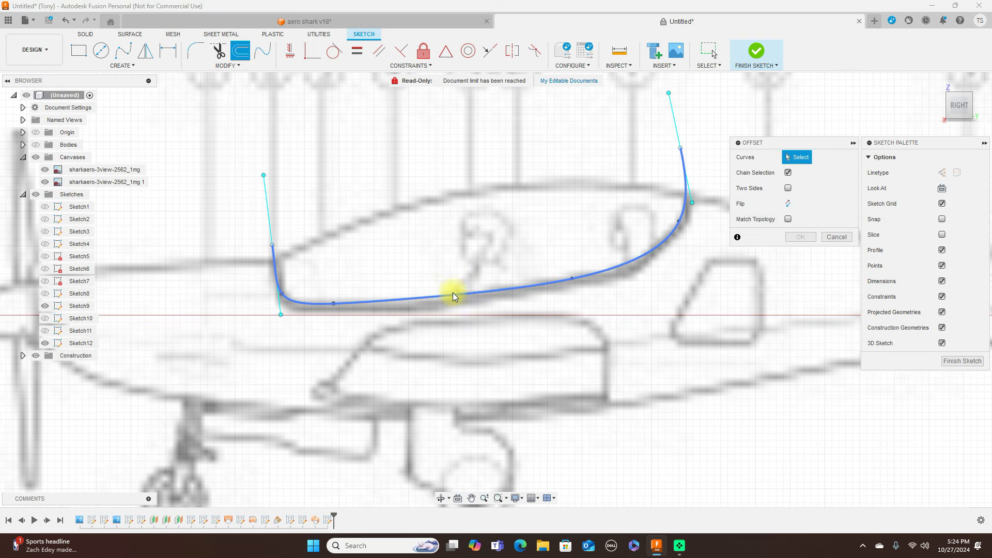
{"action": "left_click", "coordinate": [453, 292]}
{"action": "left_click_drag", "start_coordinate": [453, 299], "coordinate": [454, 304]}
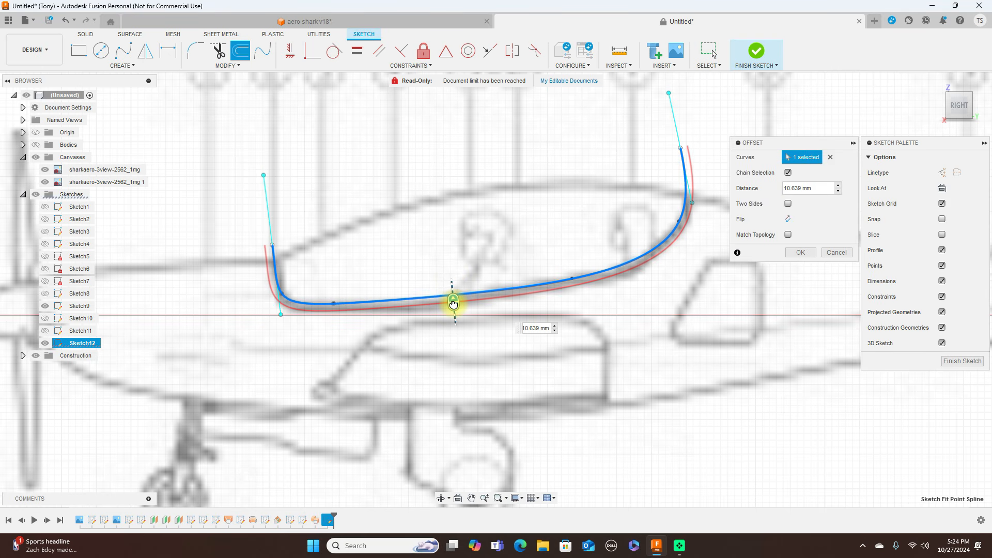
{"action": "left_click", "coordinate": [799, 252]}
{"action": "left_click", "coordinate": [755, 51]}
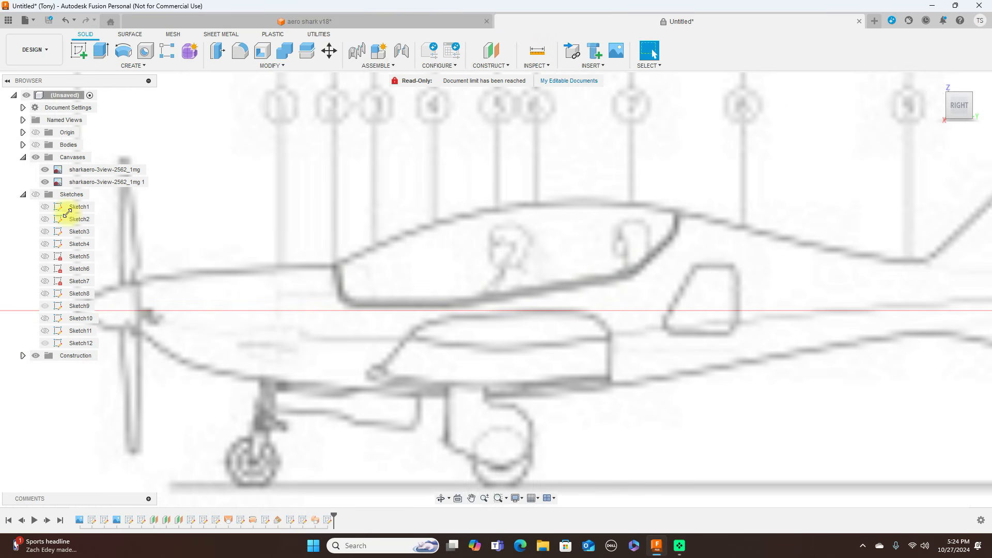
- Show the bodies and sketches, and split the fuselage body with the outer canopy curve
{"action": "left_click", "coordinate": [36, 145]}
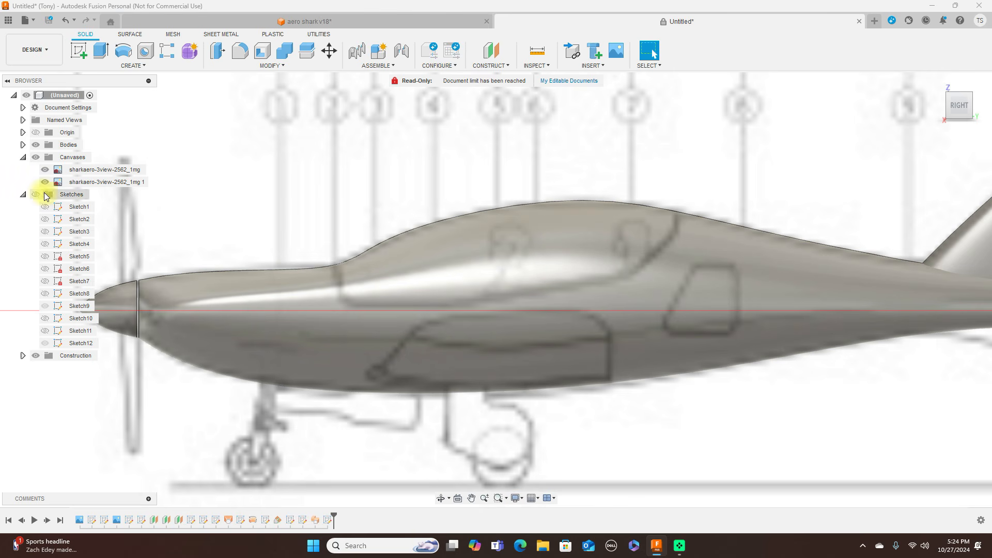
{"action": "left_click", "coordinate": [38, 194]}
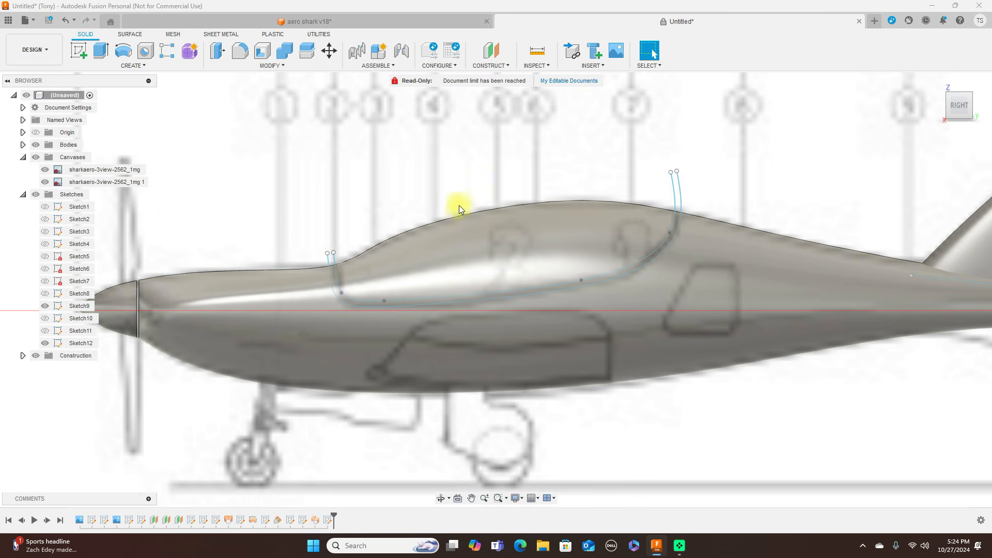
{"action": "left_click", "coordinate": [306, 52]}
{"action": "left_click", "coordinate": [281, 295]}
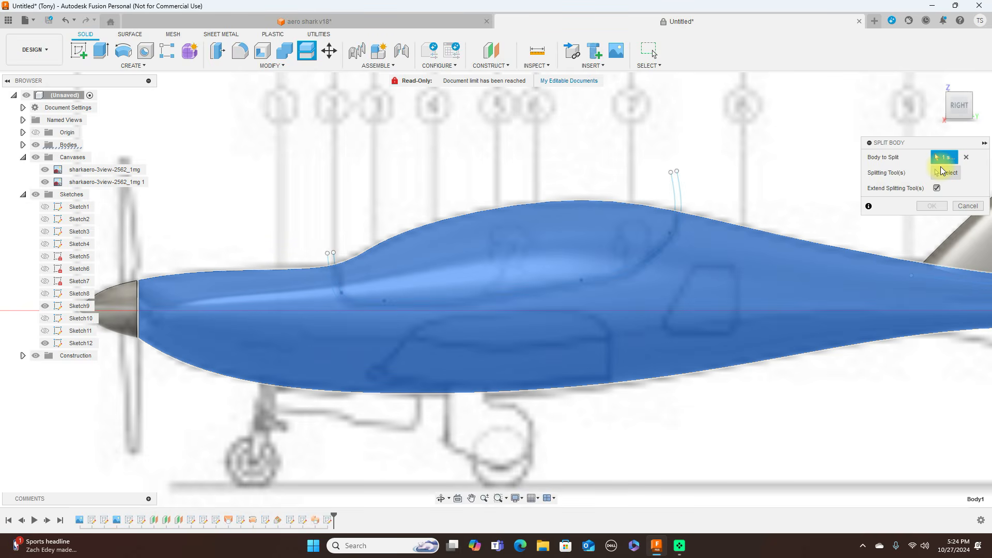
{"action": "left_click", "coordinate": [941, 172]}
{"action": "left_click", "coordinate": [680, 193]}
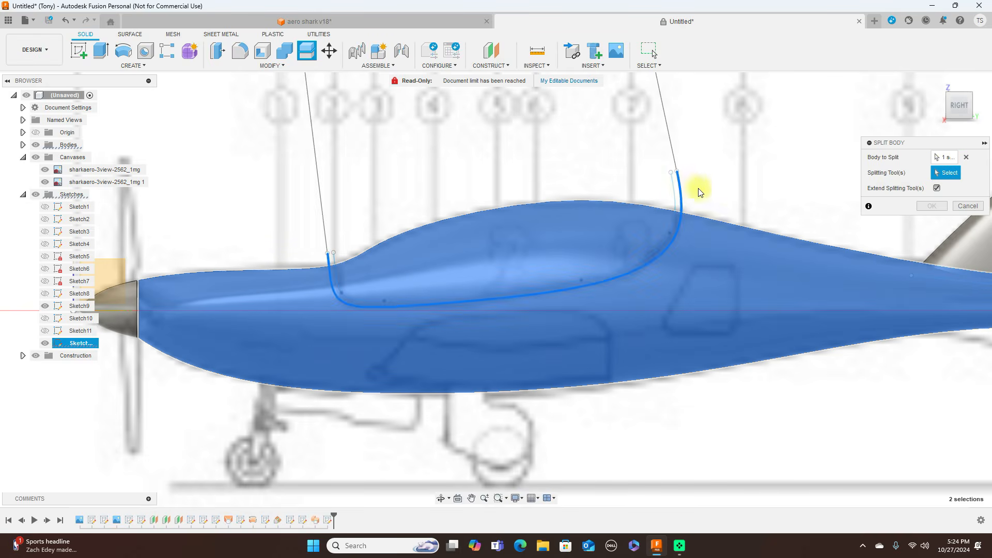
{"action": "left_click", "coordinate": [937, 207]}
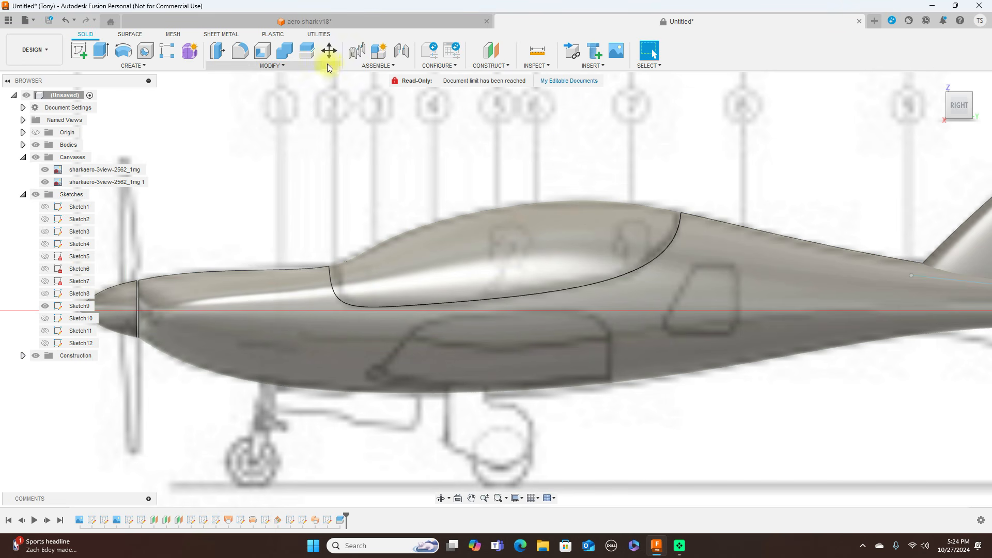
- Redisplay the canopy sketch, split the canopy body with the inner curve, and hide the sketches
{"action": "left_click", "coordinate": [45, 343]}
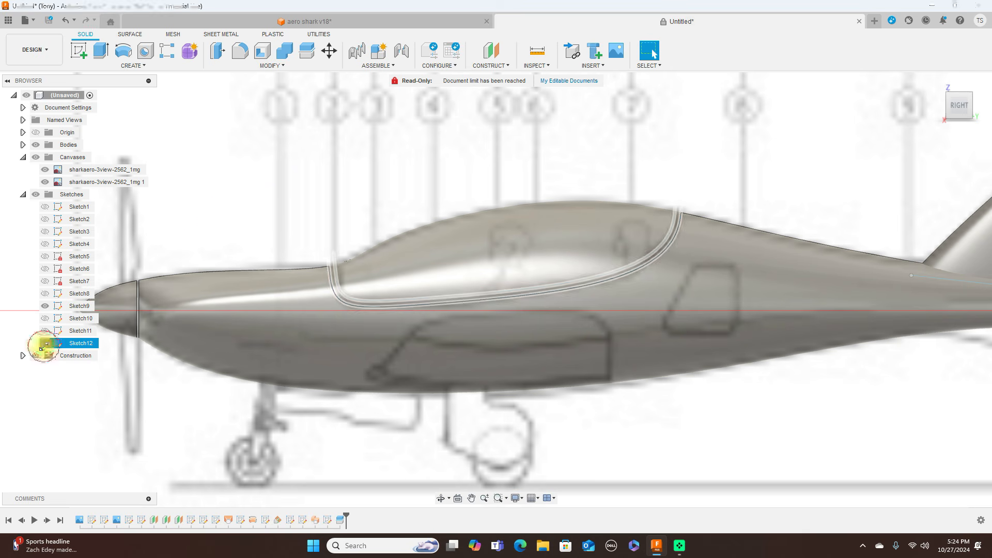
{"action": "left_click", "coordinate": [307, 50]}
{"action": "left_click", "coordinate": [452, 239]}
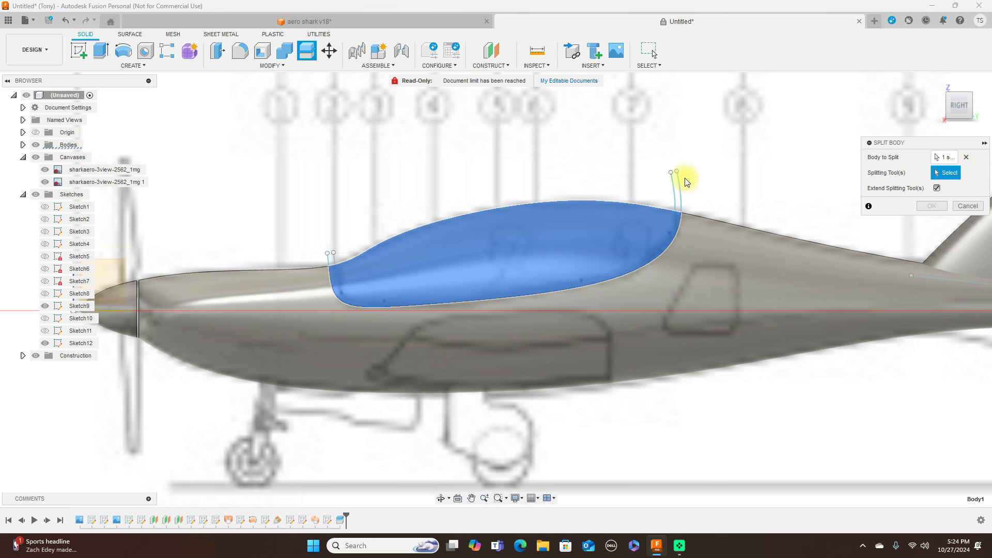
{"action": "left_click", "coordinate": [675, 188]}
{"action": "left_click", "coordinate": [927, 207]}
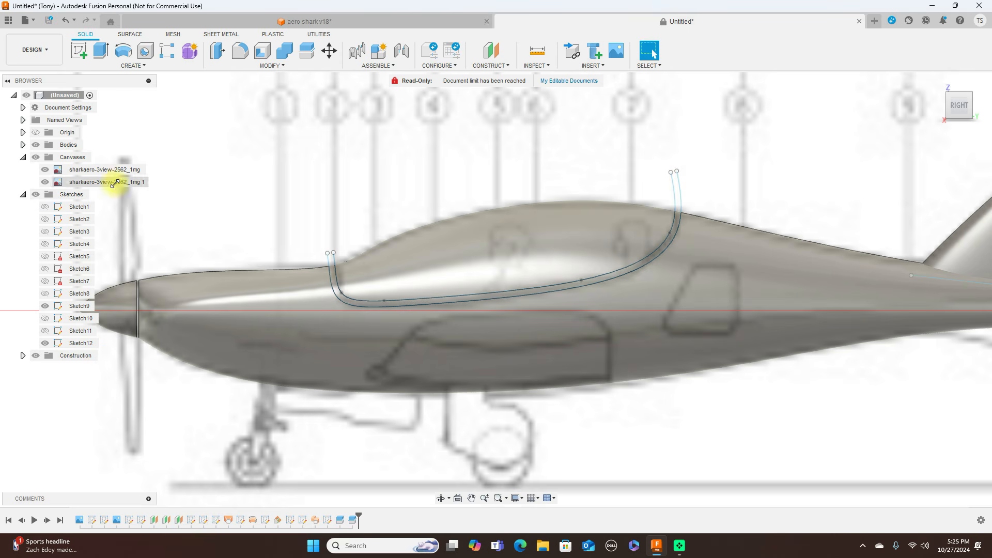
{"action": "left_click", "coordinate": [35, 195]}
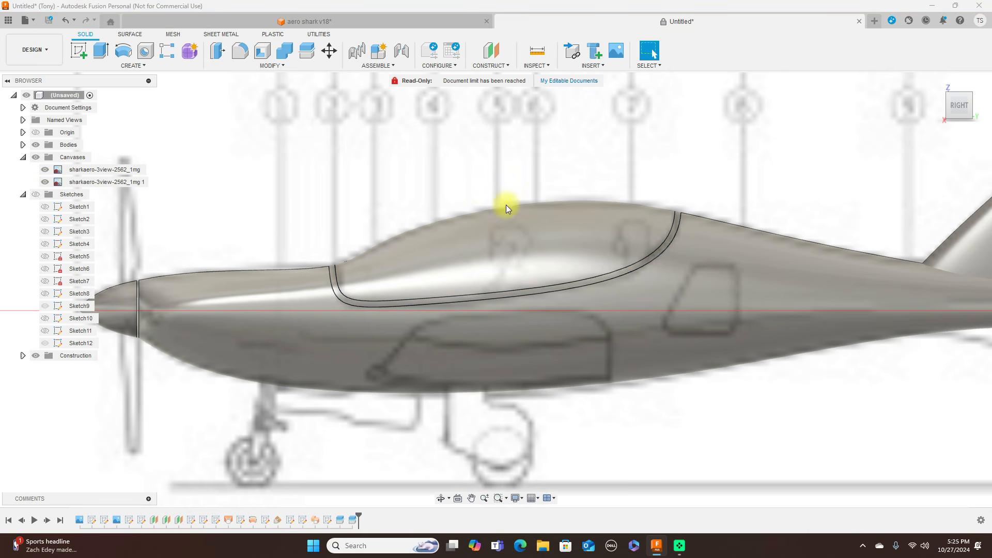
{"action": "scroll", "coordinate": [459, 204], "scroll_direction": "down", "scroll_amount": 2}
{"action": "scroll", "coordinate": [459, 203], "scroll_direction": "down", "scroll_amount": 1}
{"action": "scroll", "coordinate": [795, 381], "scroll_direction": "down", "scroll_amount": 1}
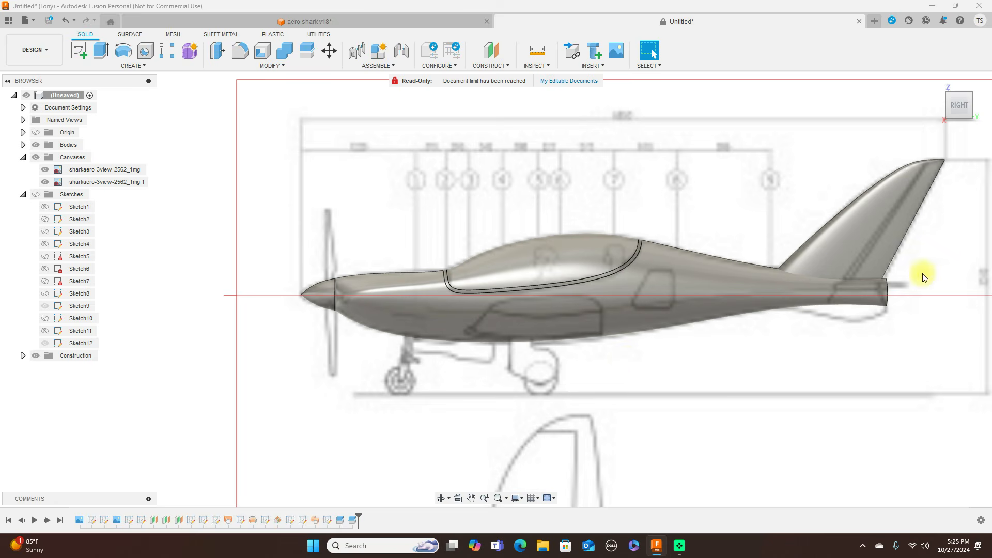
{"action": "left_click_drag", "start_coordinate": [949, 106], "coordinate": [956, 126]}
{"action": "scroll", "coordinate": [782, 250], "scroll_direction": "up", "scroll_amount": 2}
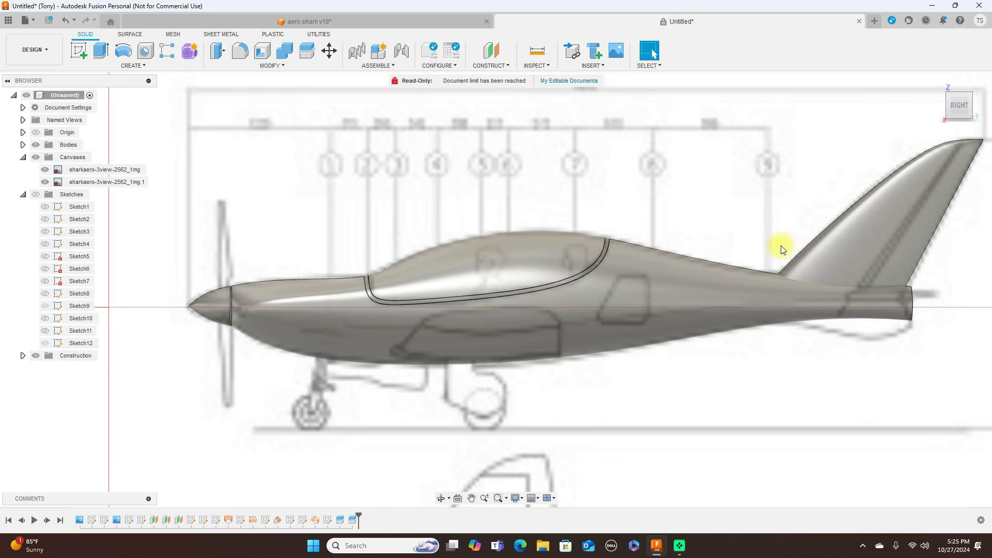
{"action": "scroll", "coordinate": [782, 250], "scroll_direction": "down", "scroll_amount": 3}
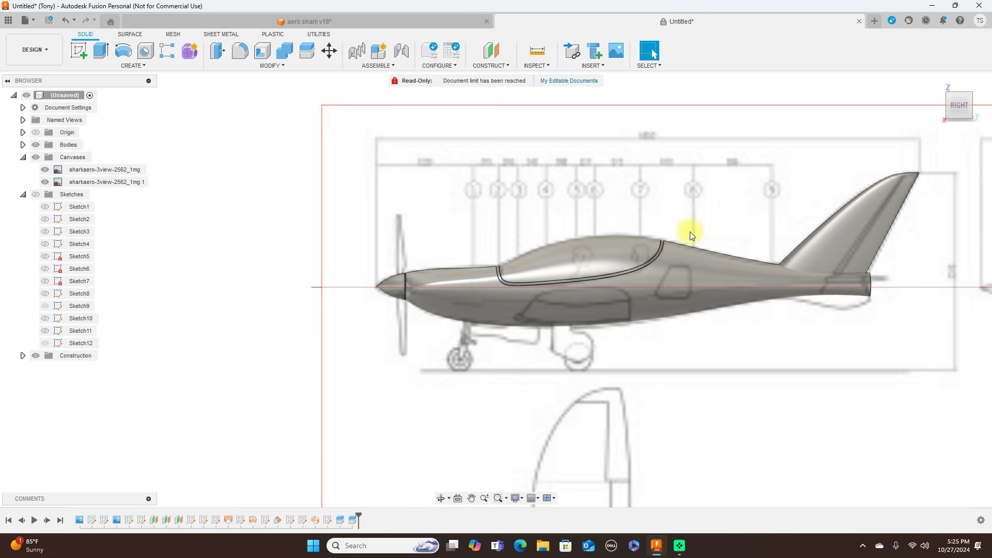
{"action": "scroll", "coordinate": [690, 235], "scroll_direction": "up", "scroll_amount": 2}
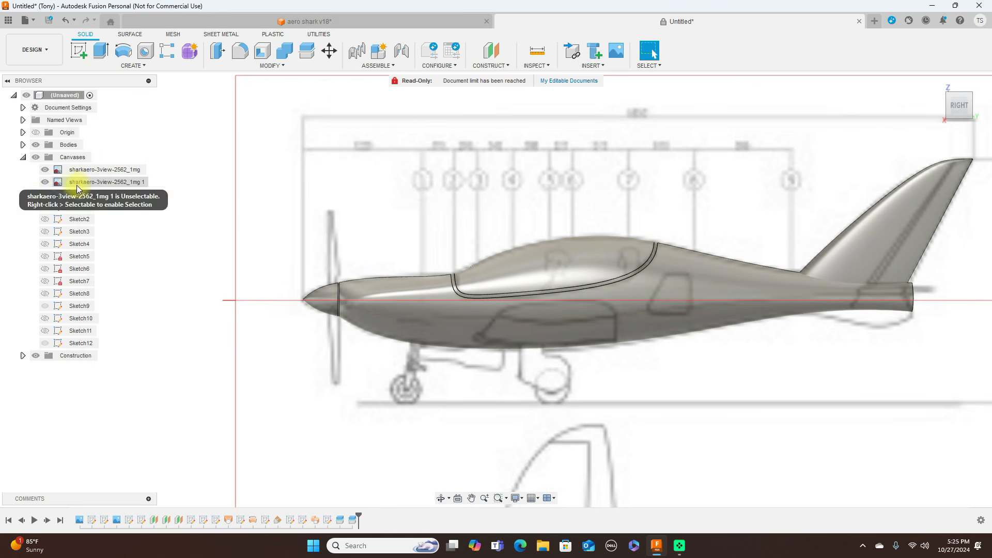
- Hide the bodies and start a new sketch on the side-view origin plane
{"action": "left_click", "coordinate": [36, 145]}
{"action": "scroll", "coordinate": [535, 329], "scroll_direction": "up", "scroll_amount": 2}
{"action": "scroll", "coordinate": [537, 331], "scroll_direction": "down", "scroll_amount": 1}
{"action": "scroll", "coordinate": [732, 310], "scroll_direction": "up", "scroll_amount": 2}
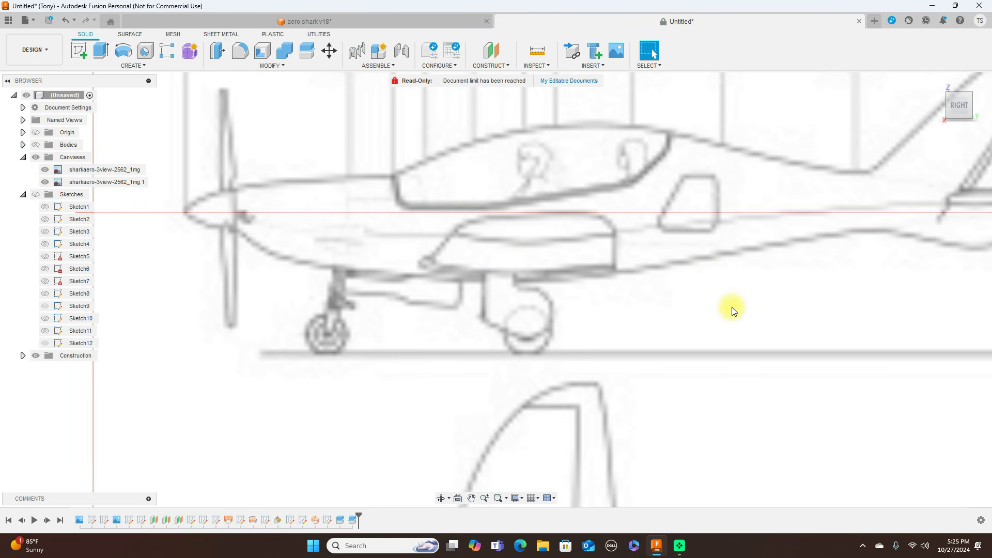
{"action": "scroll", "coordinate": [731, 310], "scroll_direction": "up", "scroll_amount": 1}
{"action": "scroll", "coordinate": [731, 310], "scroll_direction": "down", "scroll_amount": 2}
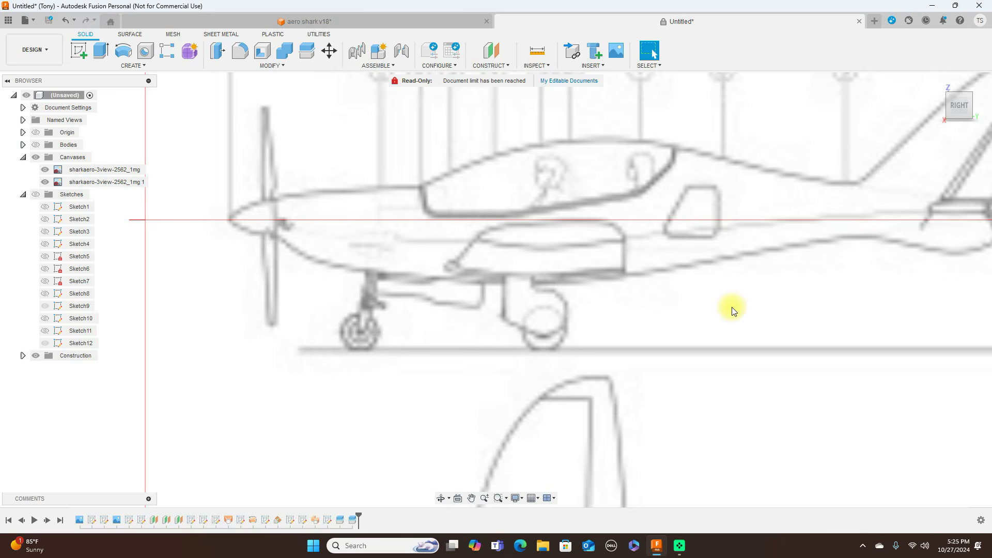
{"action": "left_click", "coordinate": [79, 50]}
{"action": "left_click", "coordinate": [453, 259]}
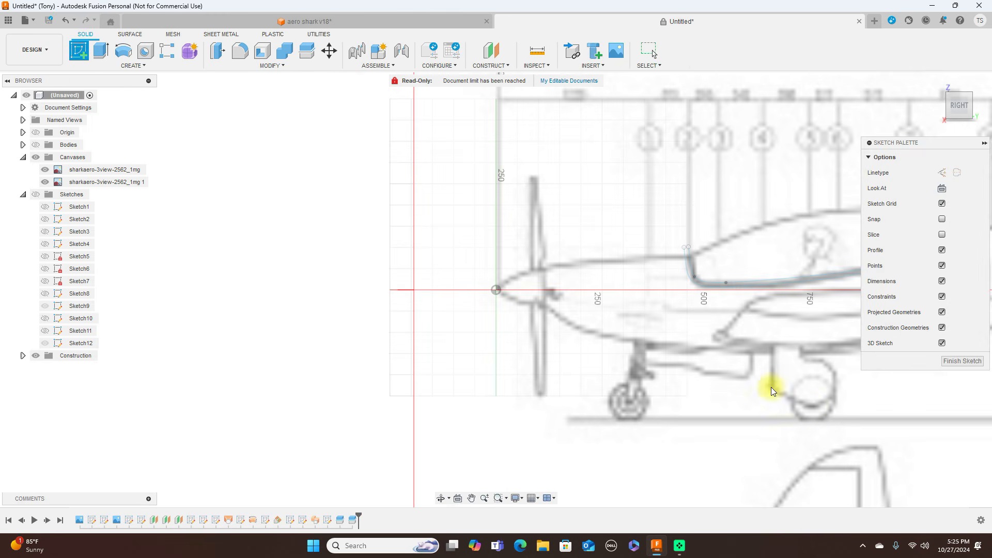
- Draw a horizontal line along the wing root's underside from its front tip to its rear edge
{"action": "middle_click_drag", "start_coordinate": [815, 403], "coordinate": [494, 327]}
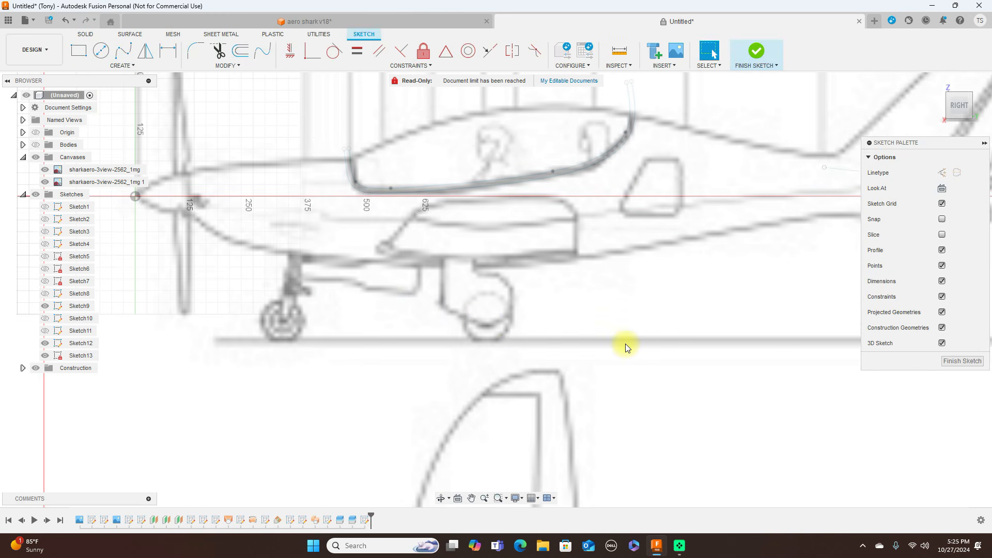
{"action": "key", "text": "l"}
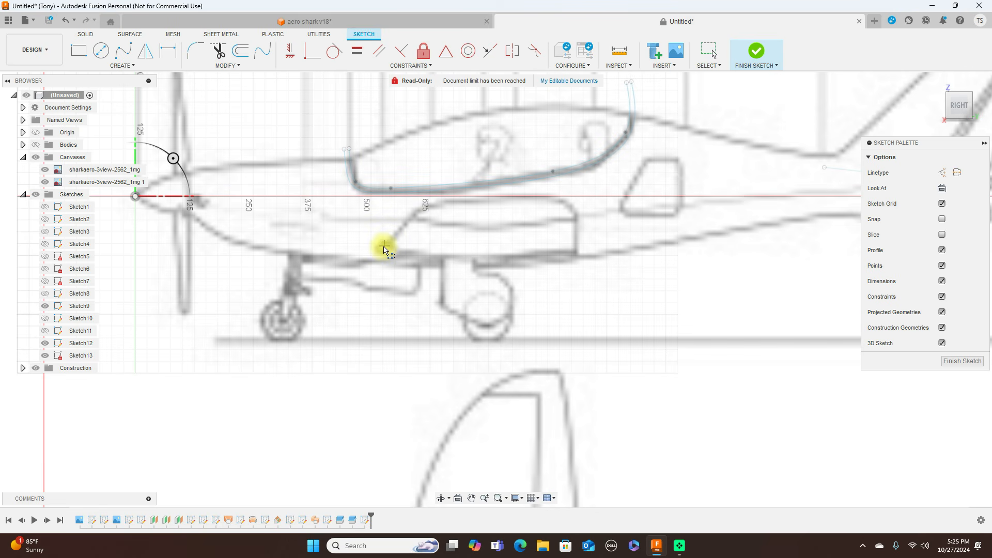
{"action": "left_click", "coordinate": [382, 248]}
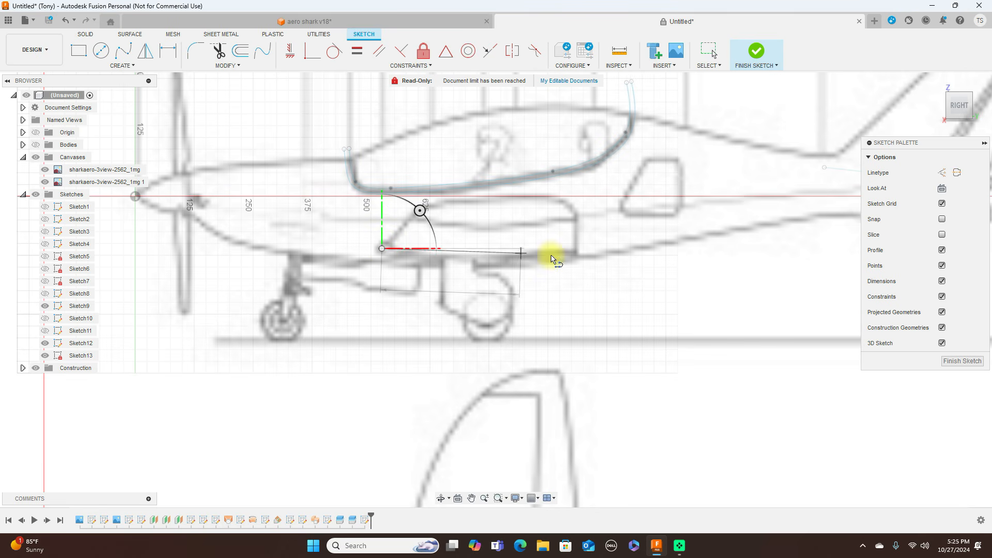
{"action": "left_click", "coordinate": [577, 248]}
{"action": "right_click", "coordinate": [576, 249]}
{"action": "left_click", "coordinate": [601, 250]}
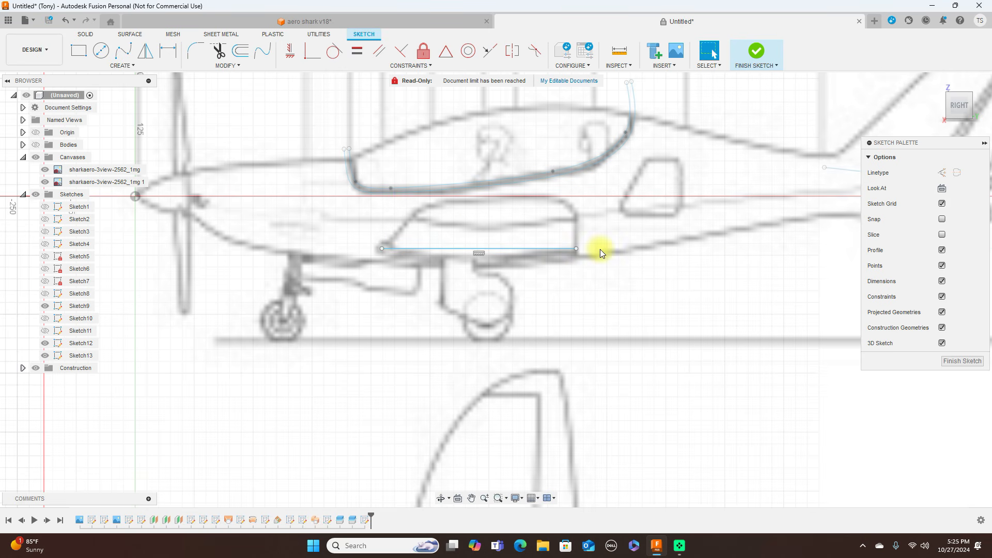
- In the top view, hide the other sketches and move the wing root line's endpoints to Y about 402 mm and about 900 mm
{"action": "left_click", "coordinate": [960, 89]}
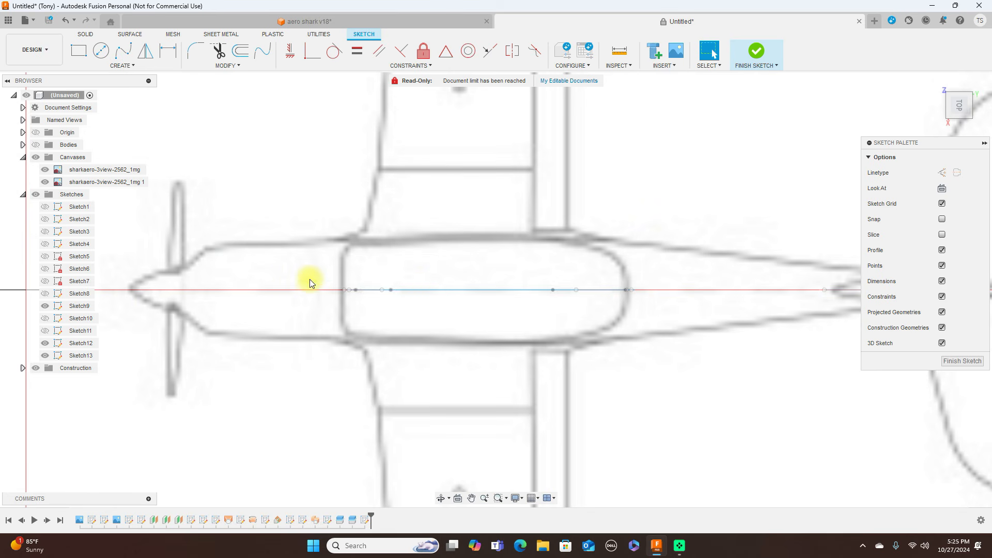
{"action": "left_click", "coordinate": [45, 343]}
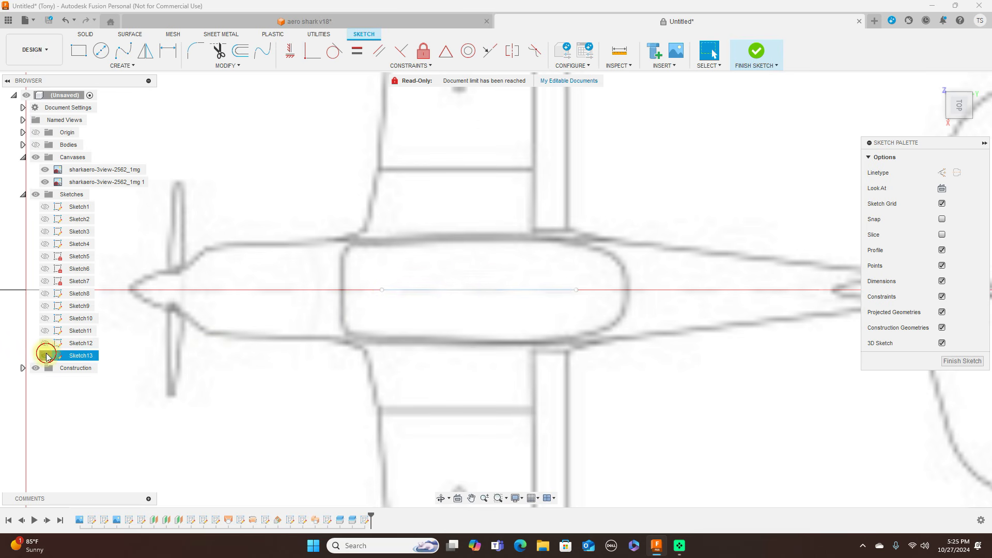
{"action": "left_click_drag", "start_coordinate": [383, 290], "coordinate": [325, 290]}
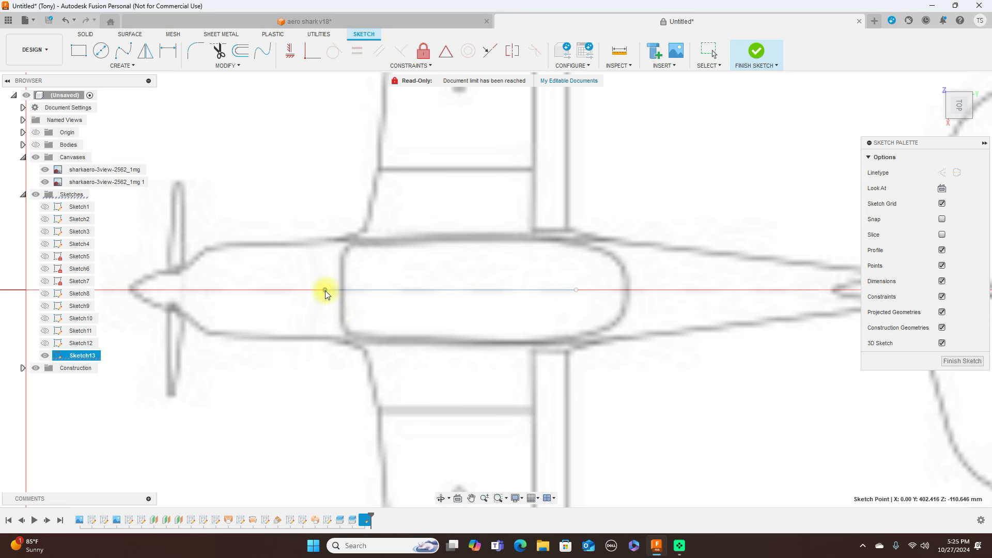
{"action": "left_click", "coordinate": [573, 291]}
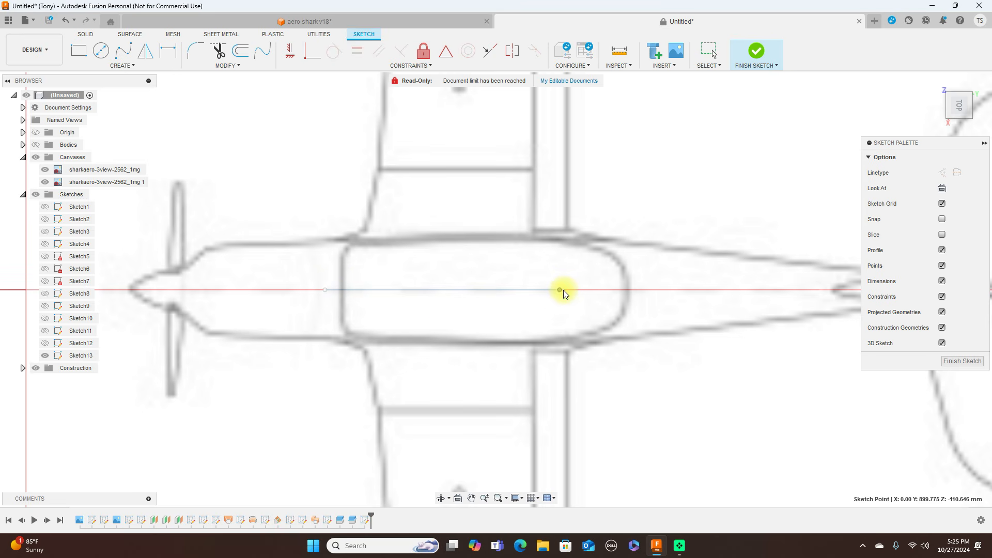
- Draw a five-point fit point spline in side view, arching above the horizontal chord line from its front endpoint to its rear endpoint
{"action": "left_click", "coordinate": [959, 126]}
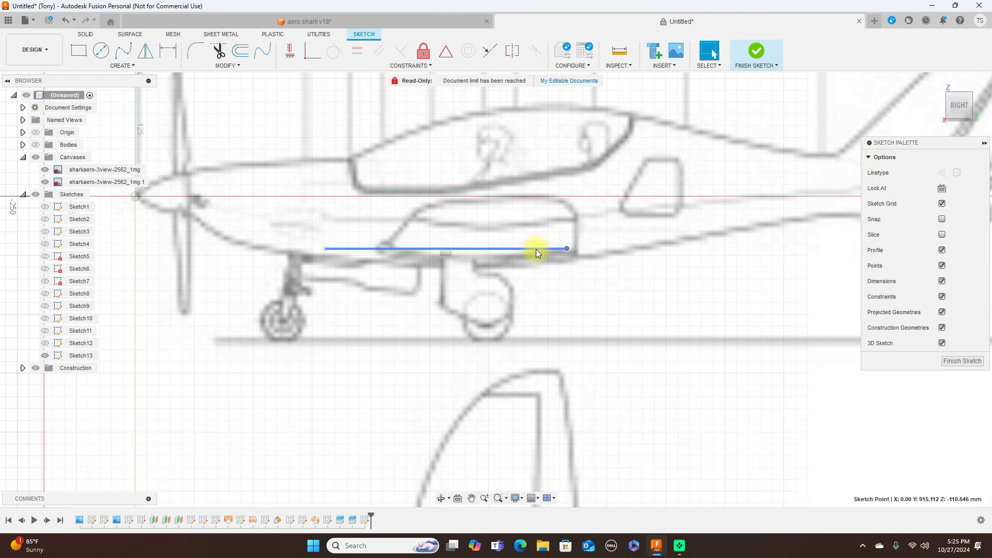
{"action": "scroll", "coordinate": [537, 251], "scroll_direction": "up", "scroll_amount": 2}
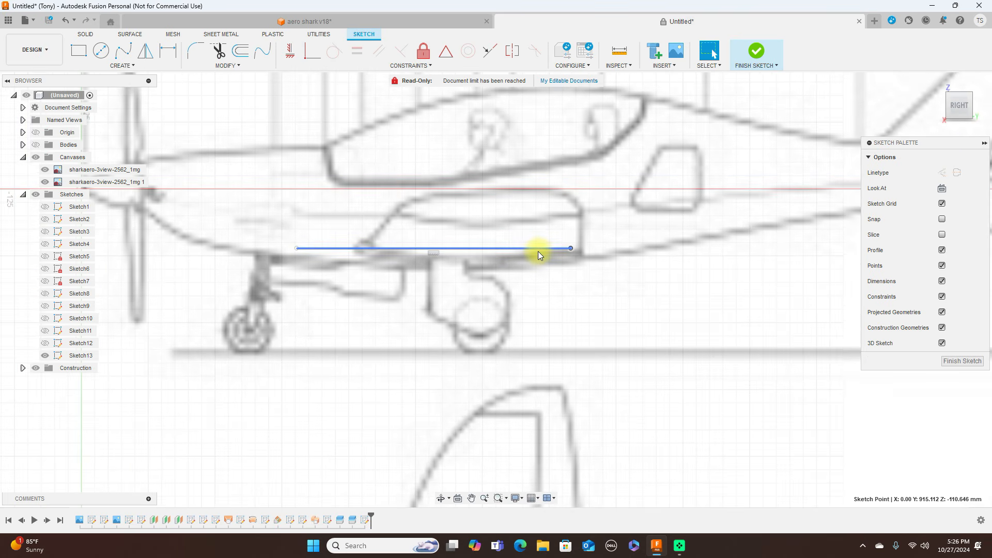
{"action": "left_click", "coordinate": [124, 52]}
{"action": "left_click", "coordinate": [297, 249]}
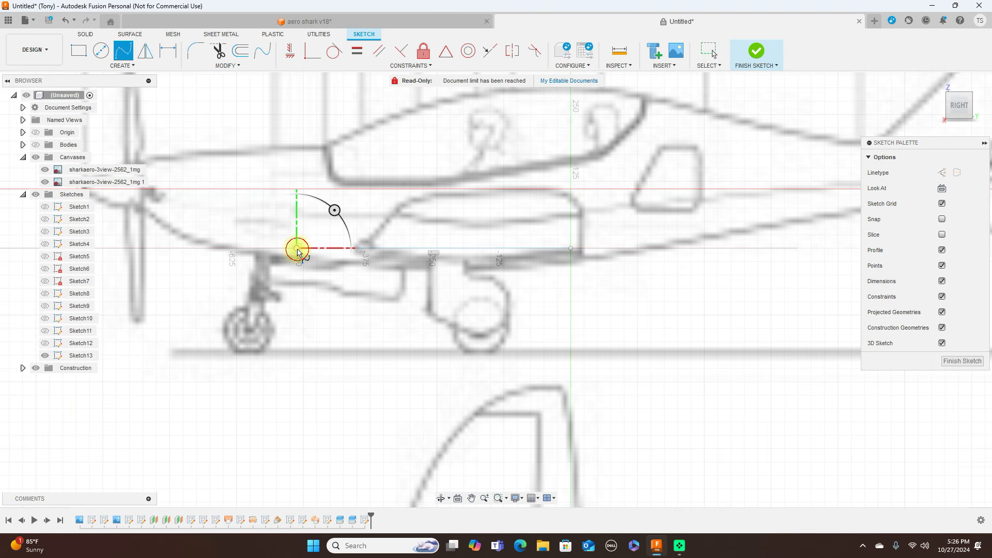
{"action": "scroll", "coordinate": [301, 248], "scroll_direction": "up", "scroll_amount": 1}
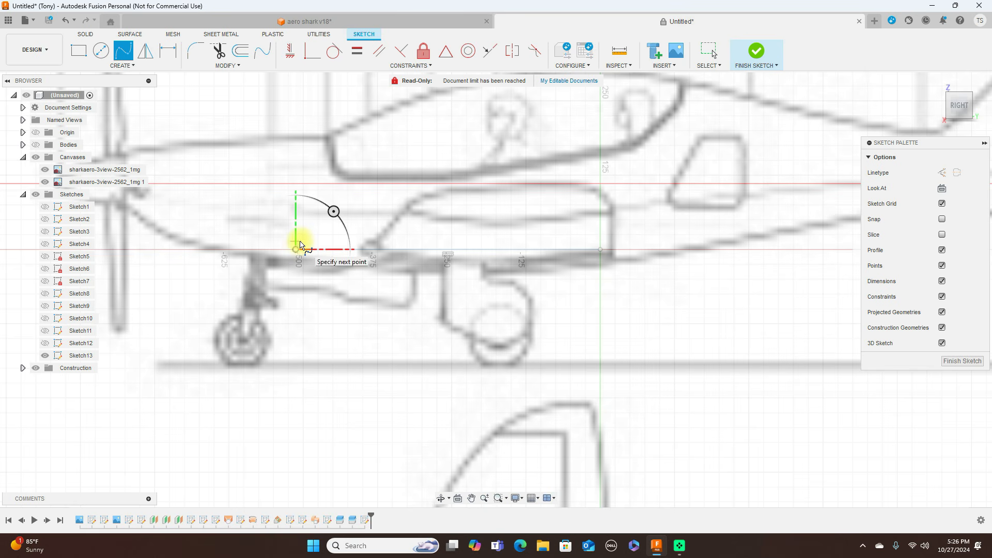
{"action": "left_click_drag", "start_coordinate": [301, 241], "coordinate": [338, 233]}
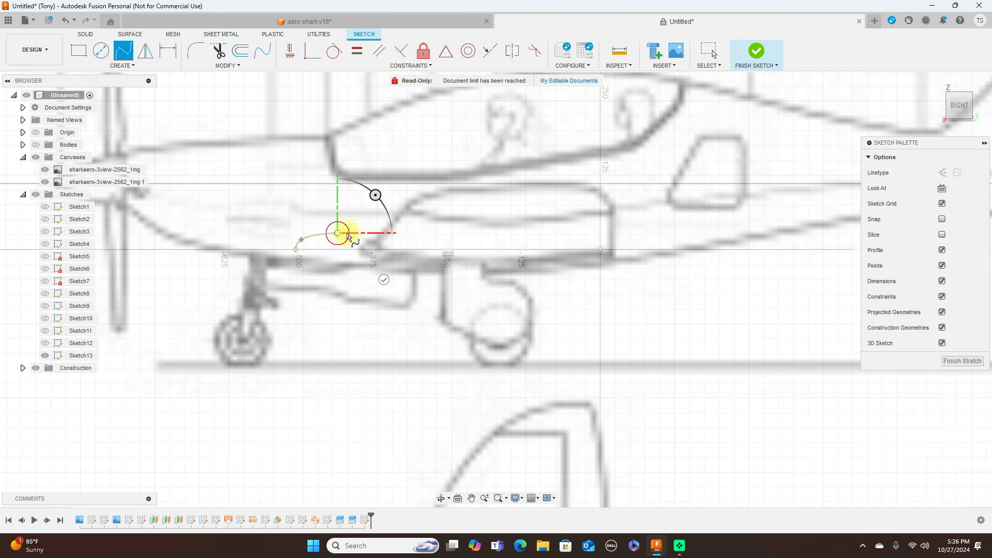
{"action": "left_click", "coordinate": [505, 239]}
{"action": "left_click", "coordinate": [600, 249]}
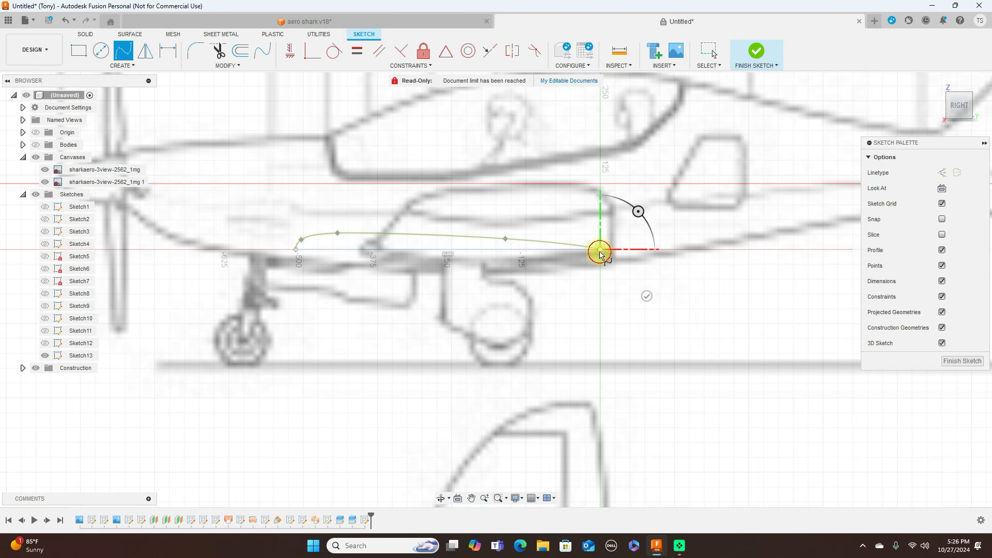
{"action": "right_click", "coordinate": [600, 251]}
{"action": "left_click", "coordinate": [639, 254]}
{"action": "scroll", "coordinate": [382, 224], "scroll_direction": "up", "scroll_amount": 3}
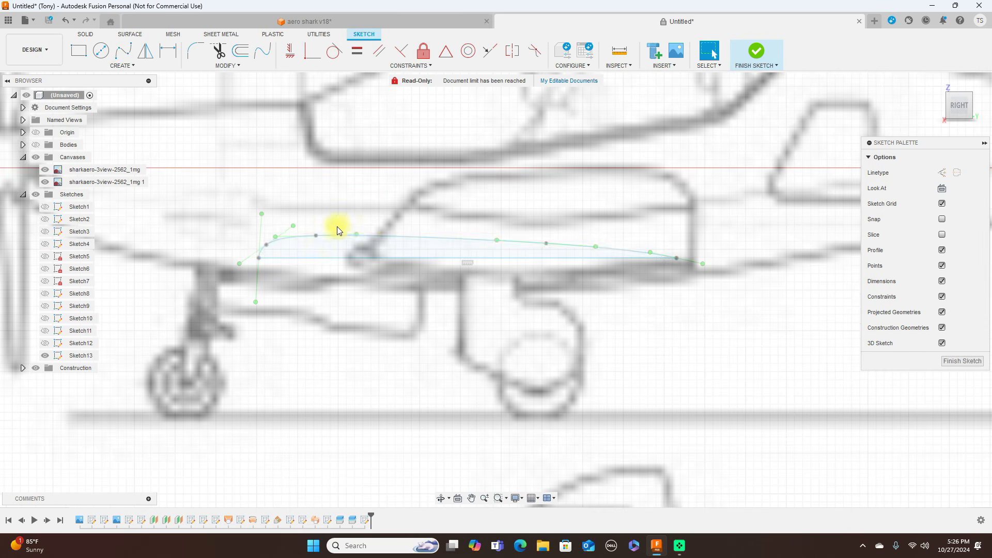
- Reshape the spline into a slimmer airfoil upper surface by lowering its front and rear interior fit points and shifting the crest point slightly rearward
{"action": "left_click", "coordinate": [267, 245]}
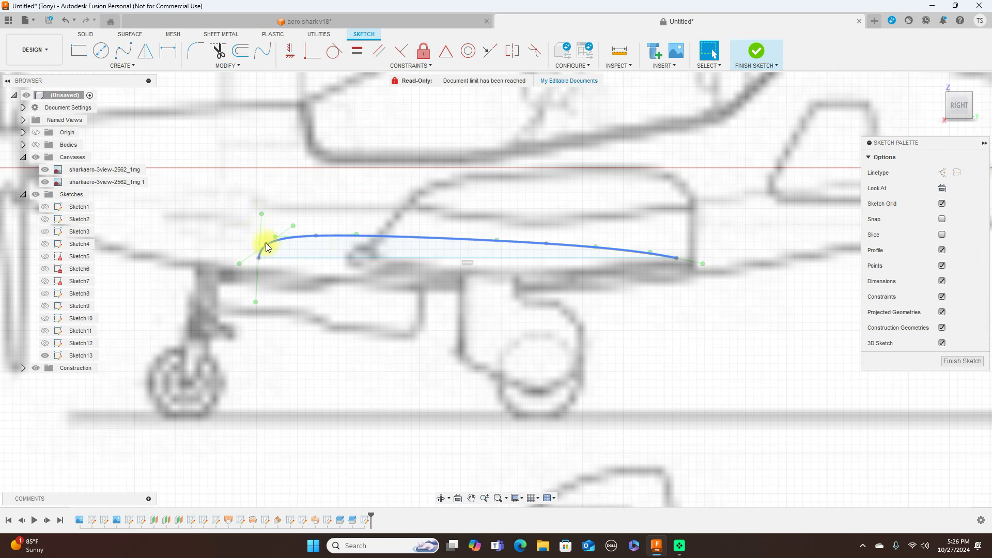
{"action": "left_click", "coordinate": [265, 246]}
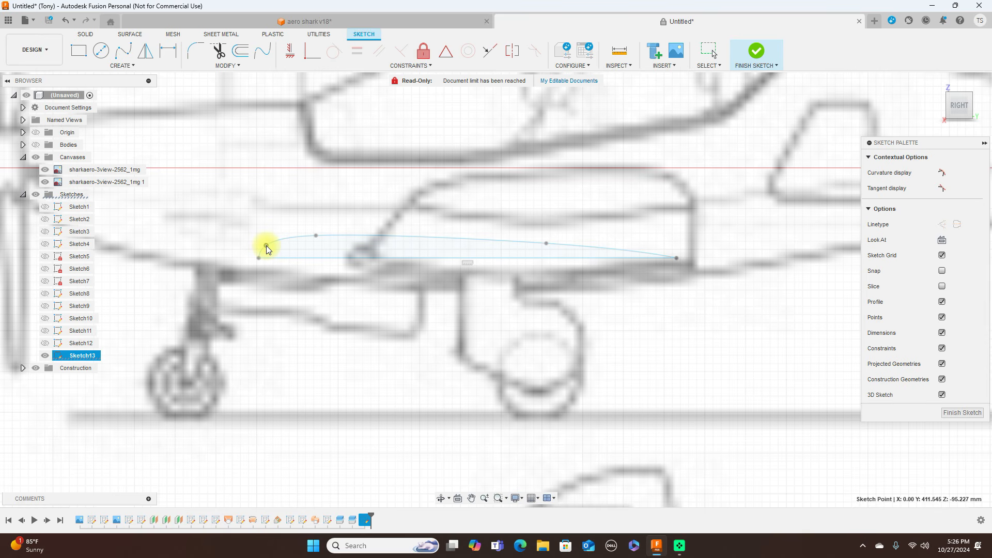
{"action": "left_click_drag", "start_coordinate": [266, 246], "coordinate": [315, 241]}
{"action": "left_click", "coordinate": [315, 235]}
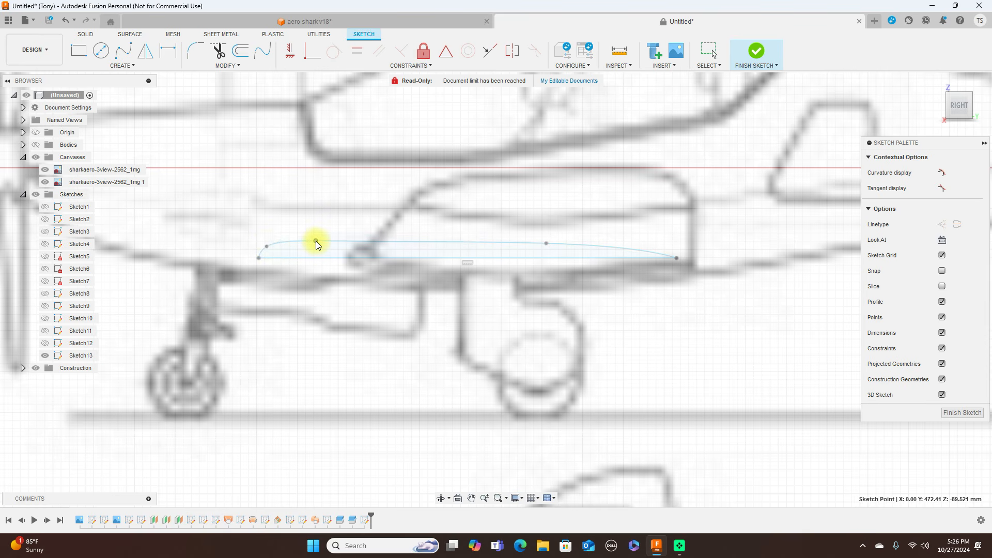
{"action": "left_click", "coordinate": [547, 243]}
{"action": "left_click_drag", "start_coordinate": [547, 244], "coordinate": [555, 250]}
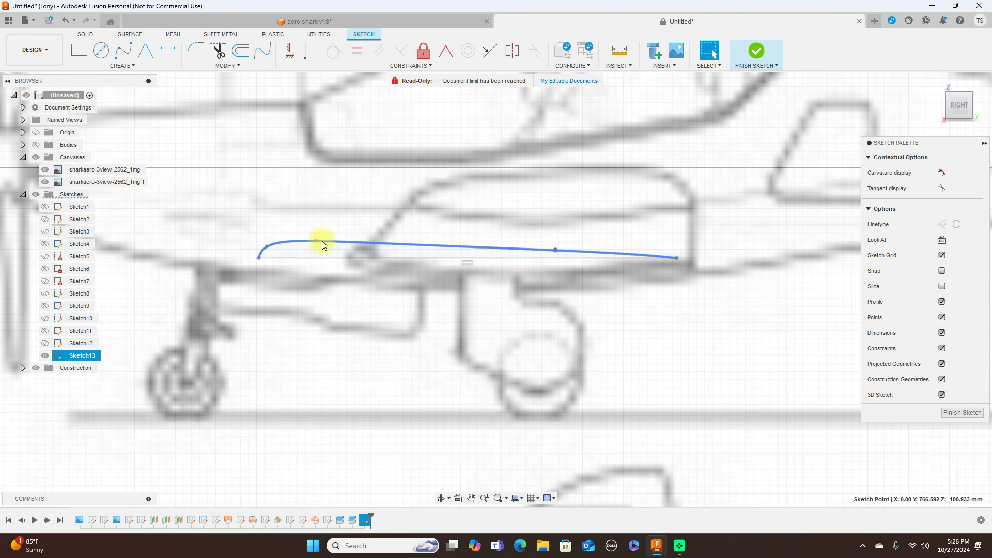
{"action": "left_click_drag", "start_coordinate": [316, 240], "coordinate": [332, 240]}
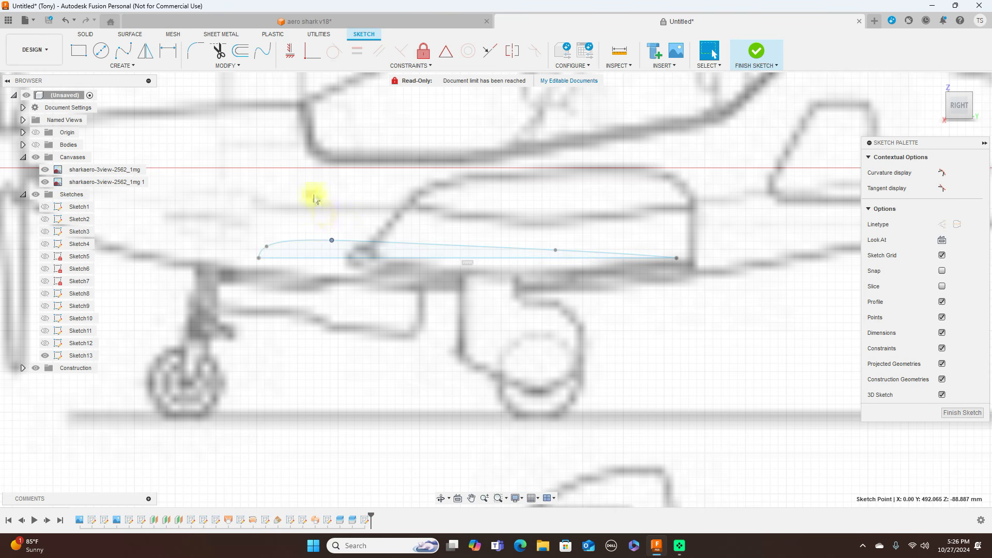
- Mirror the upper airfoil spline about the horizontal chord line to form the lower surface
{"action": "left_click", "coordinate": [148, 55]}
{"action": "left_click", "coordinate": [383, 241]}
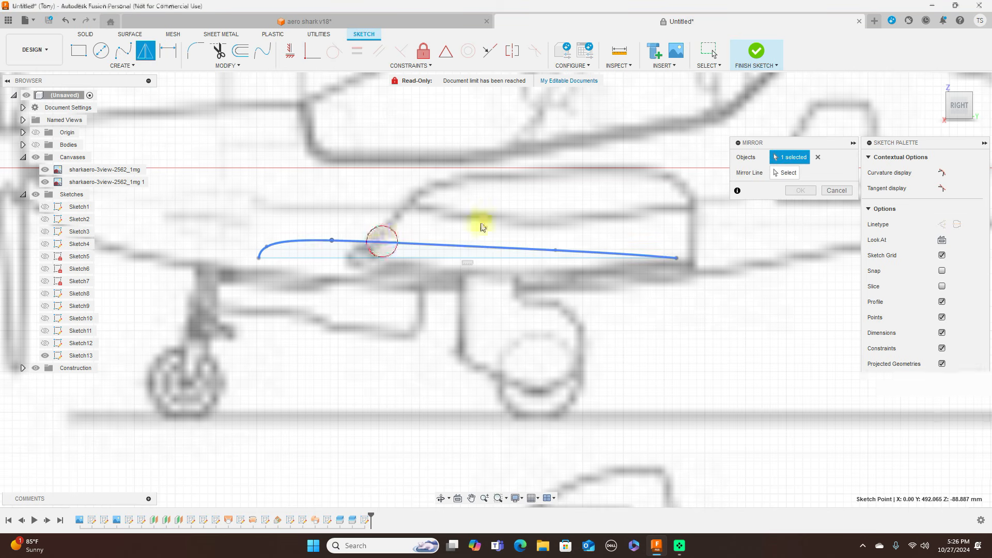
{"action": "left_click", "coordinate": [776, 172]}
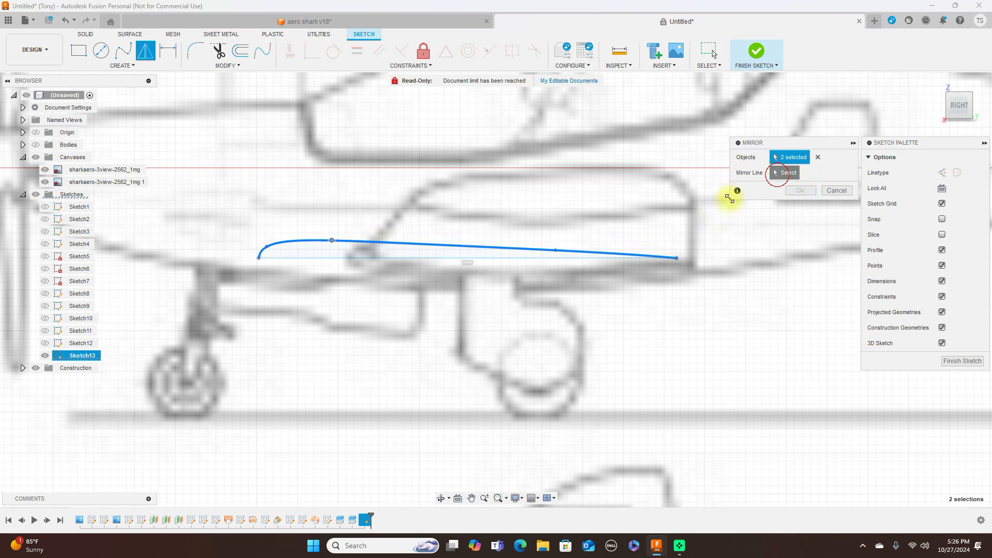
{"action": "left_click", "coordinate": [514, 261]}
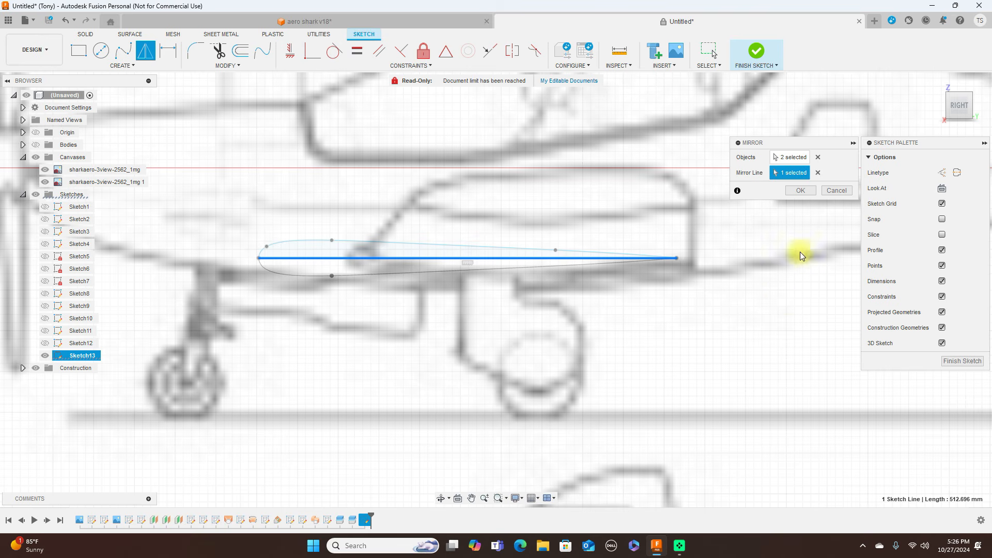
{"action": "left_click", "coordinate": [800, 190]}
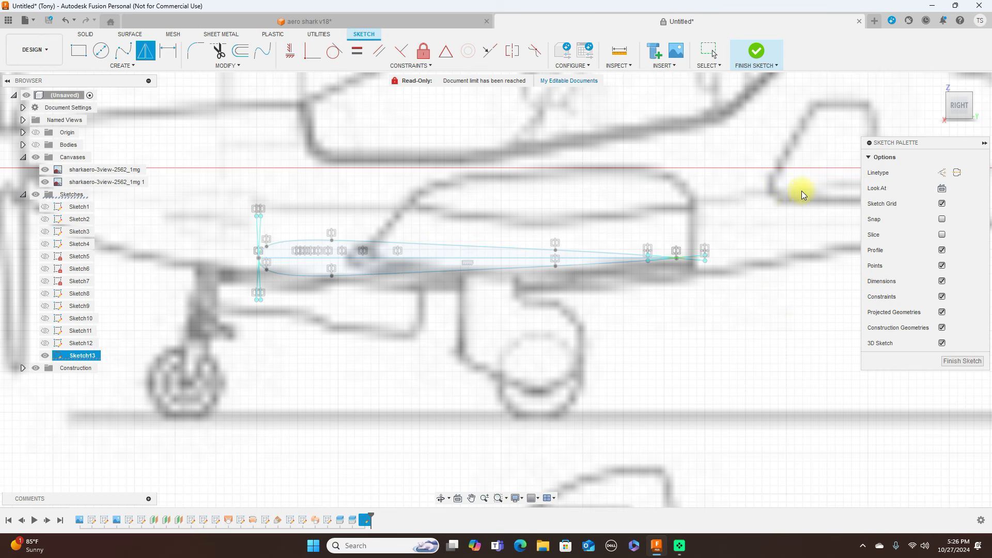
- Offset the lower airfoil spline outward by 7.84 mm
{"action": "left_click", "coordinate": [240, 50]}
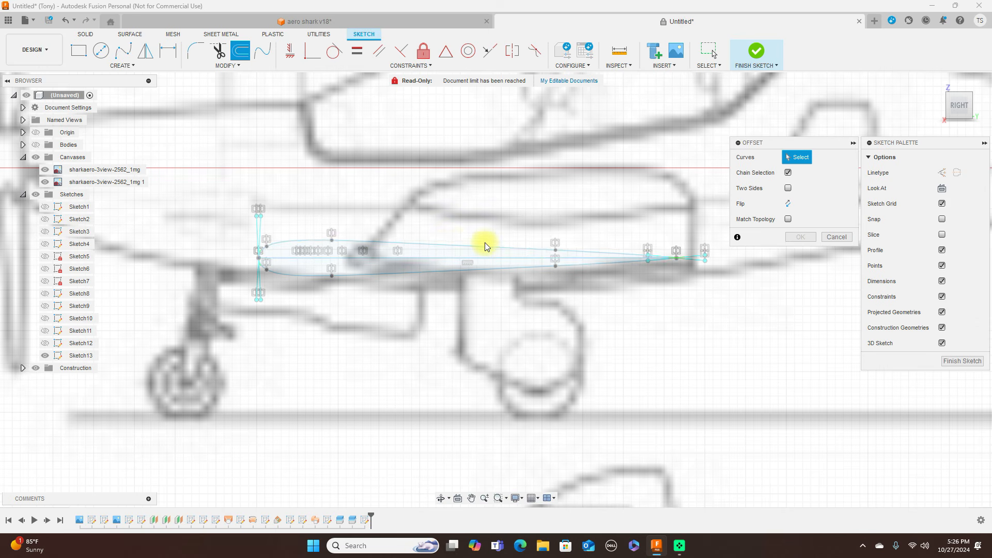
{"action": "scroll", "coordinate": [486, 243], "scroll_direction": "up", "scroll_amount": 1}
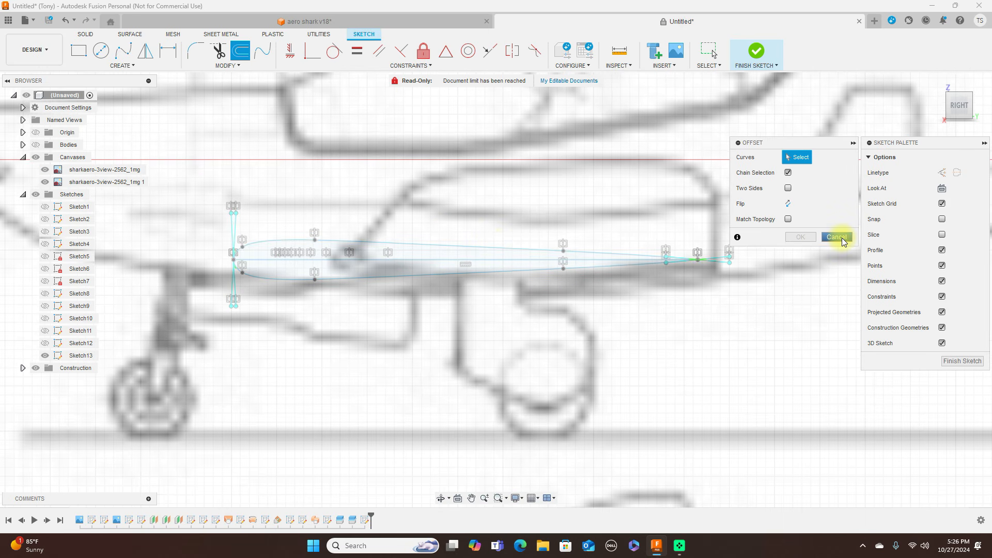
{"action": "left_click", "coordinate": [487, 271]}
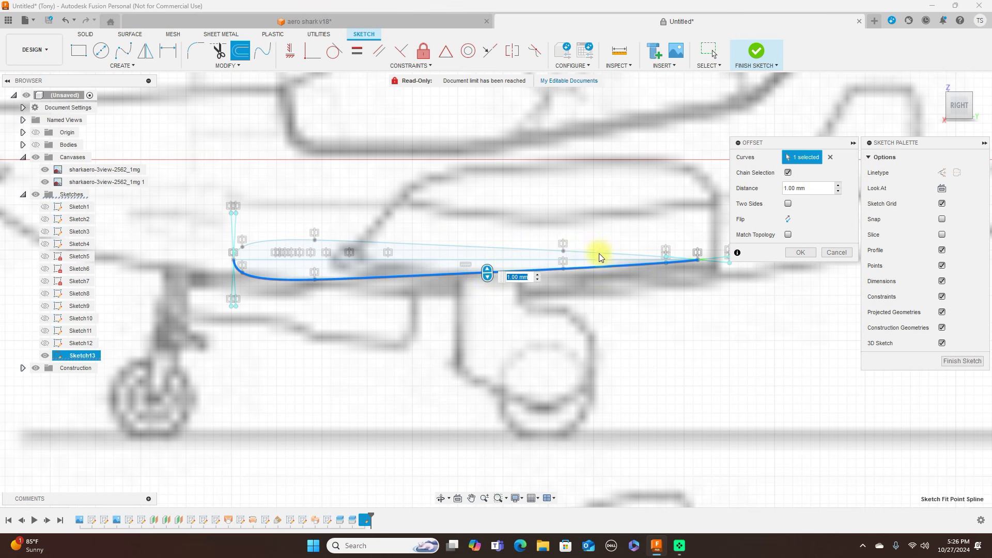
{"action": "left_click_drag", "start_coordinate": [486, 272], "coordinate": [486, 280]}
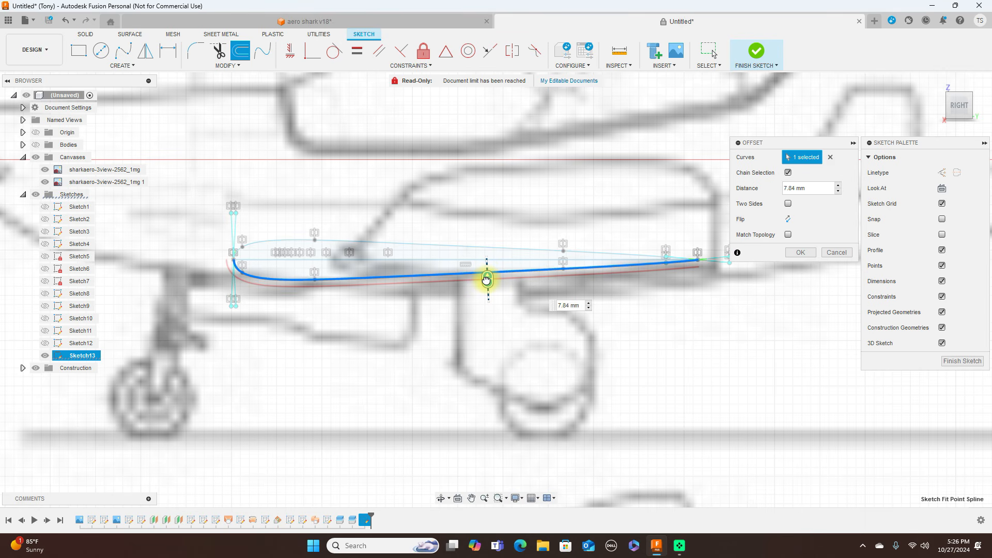
{"action": "left_click_drag", "start_coordinate": [486, 280], "coordinate": [486, 279]}
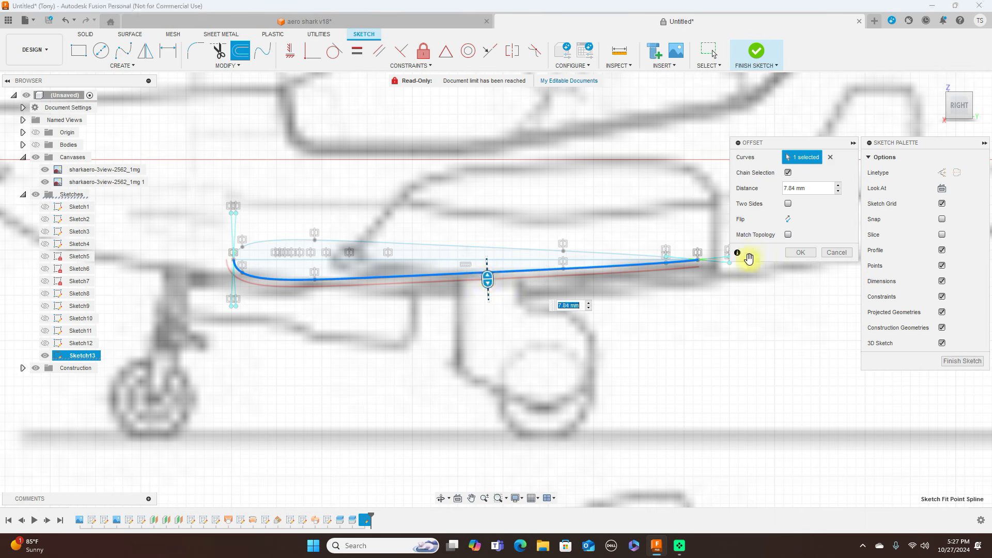
{"action": "left_click", "coordinate": [798, 253]}
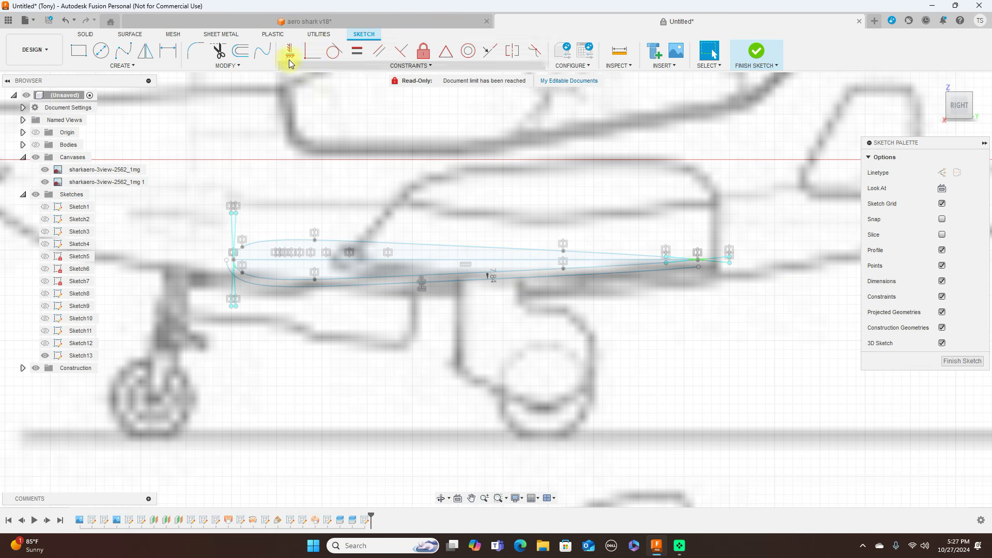
{"action": "left_click", "coordinate": [242, 51]}
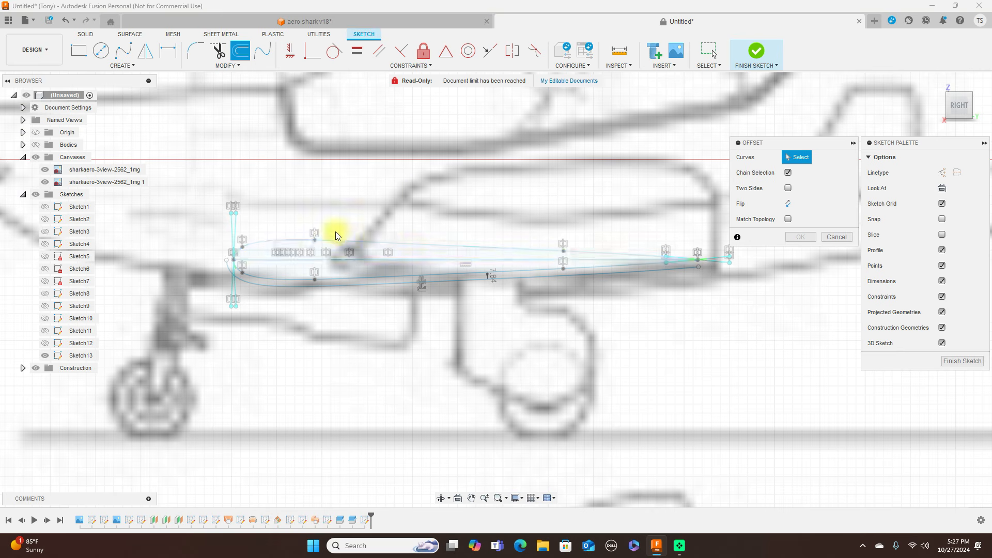
{"action": "left_click", "coordinate": [575, 254]}
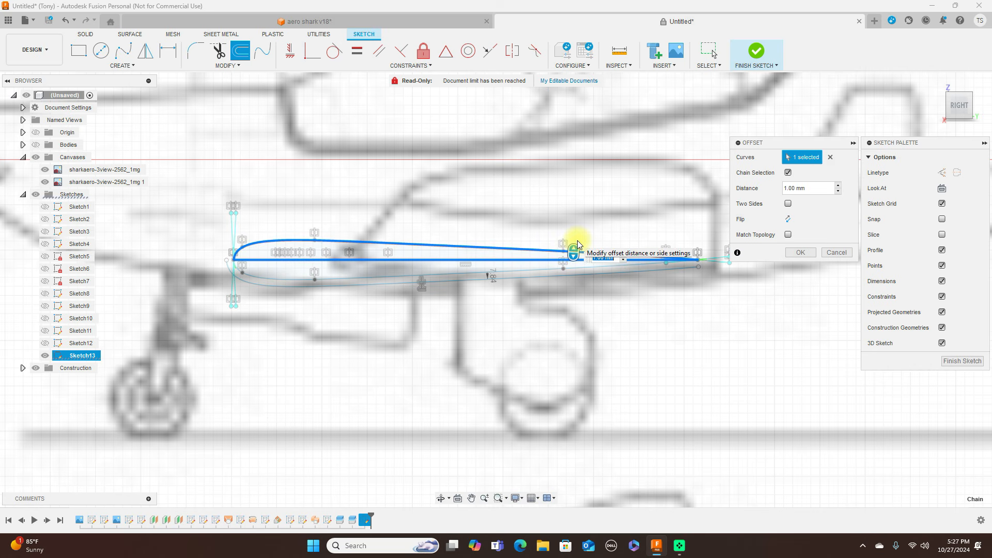
{"action": "left_click_drag", "start_coordinate": [573, 249], "coordinate": [574, 243]}
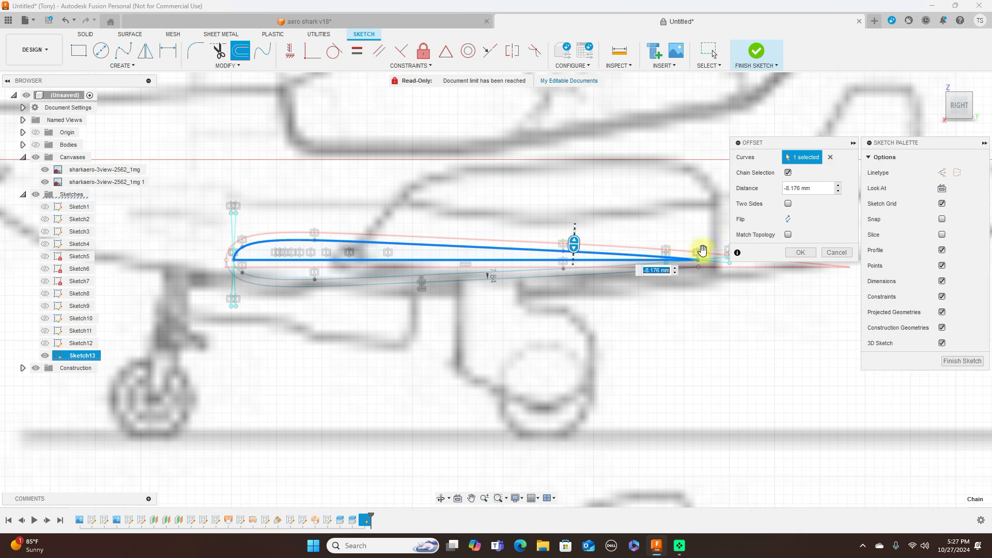
{"action": "left_click", "coordinate": [836, 252]}
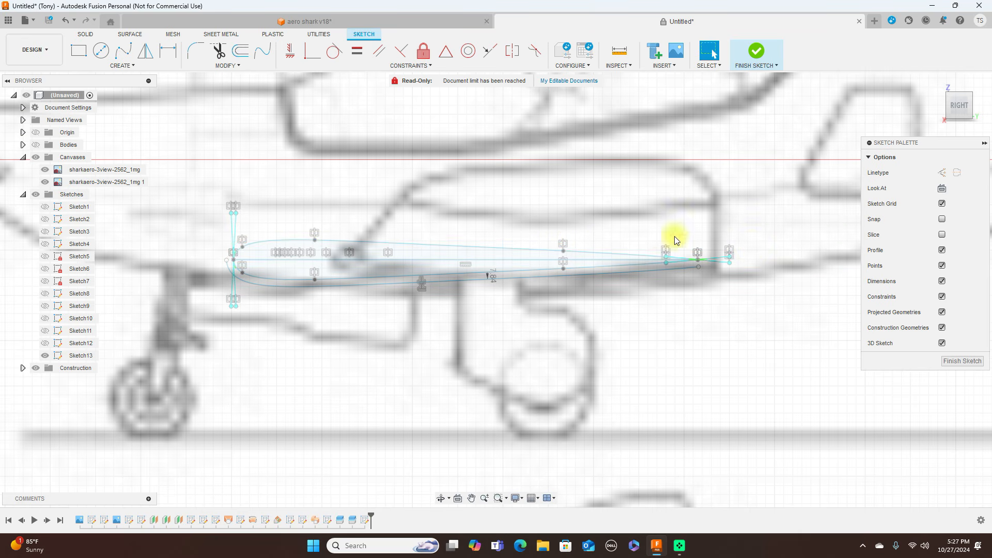
- Delete the horizontal chord line and the offset curve below the airfoil
{"action": "left_click", "coordinate": [497, 259]}
{"action": "key", "text": "Delete"}
{"action": "left_click", "coordinate": [324, 284]}
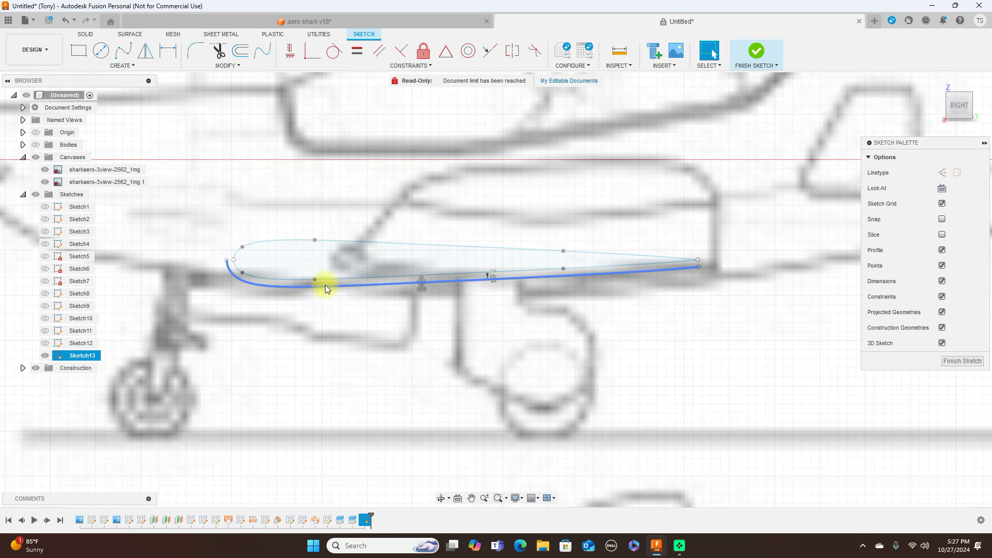
{"action": "key", "text": "Delete"}
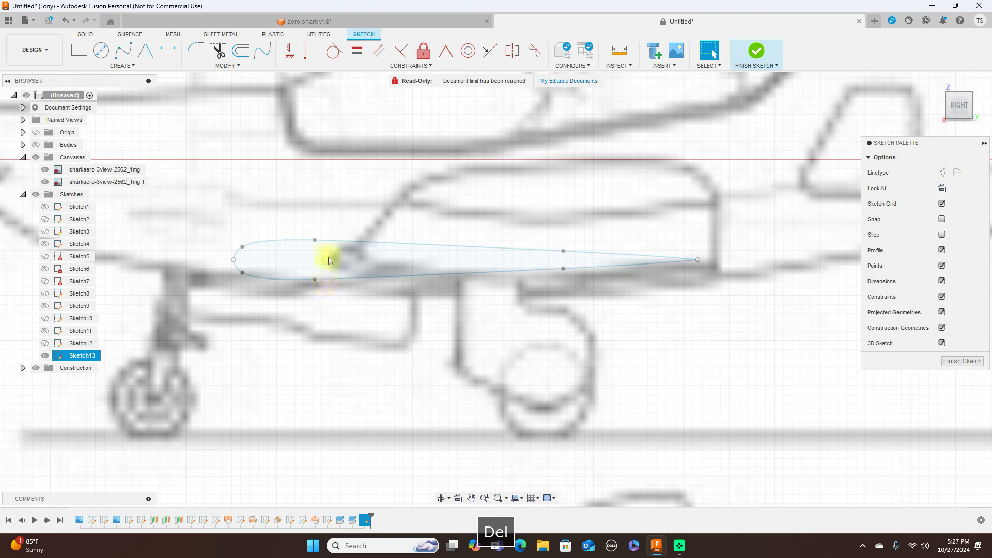
- Offset the complete closed airfoil outline outward by about 7.2 mm
{"action": "left_click", "coordinate": [241, 50]}
{"action": "left_click", "coordinate": [354, 240]}
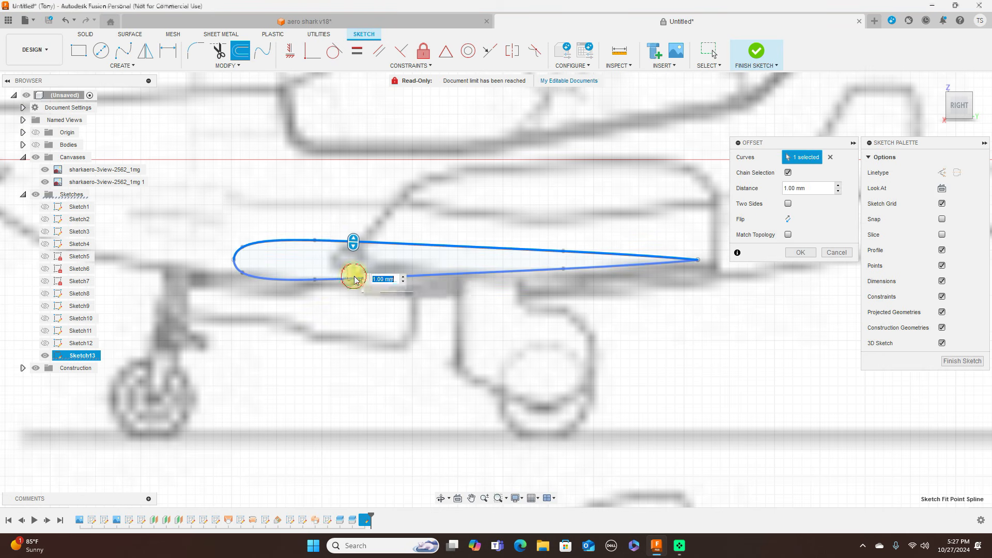
{"action": "left_click_drag", "start_coordinate": [356, 276], "coordinate": [355, 285]}
{"action": "left_click", "coordinate": [799, 252]}
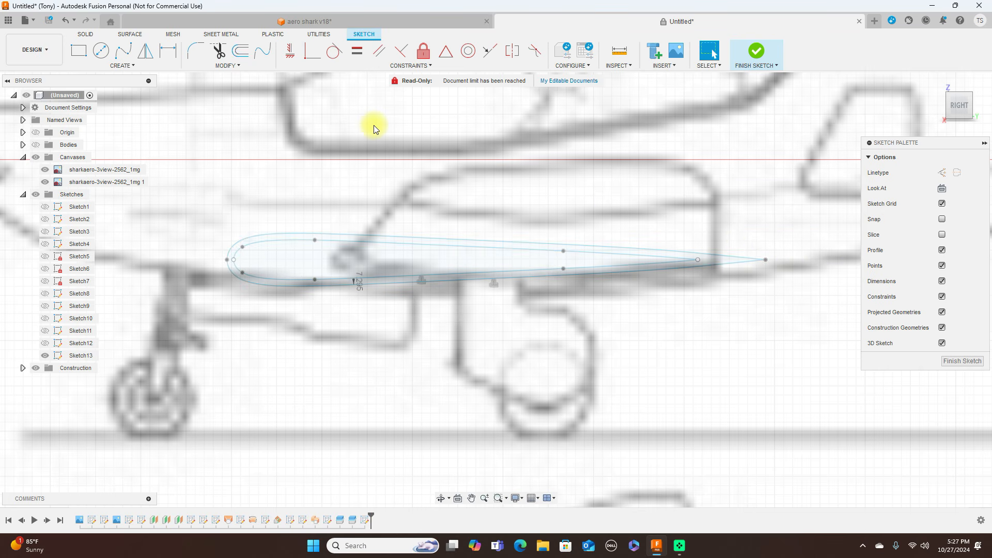
{"action": "key", "text": "l"}
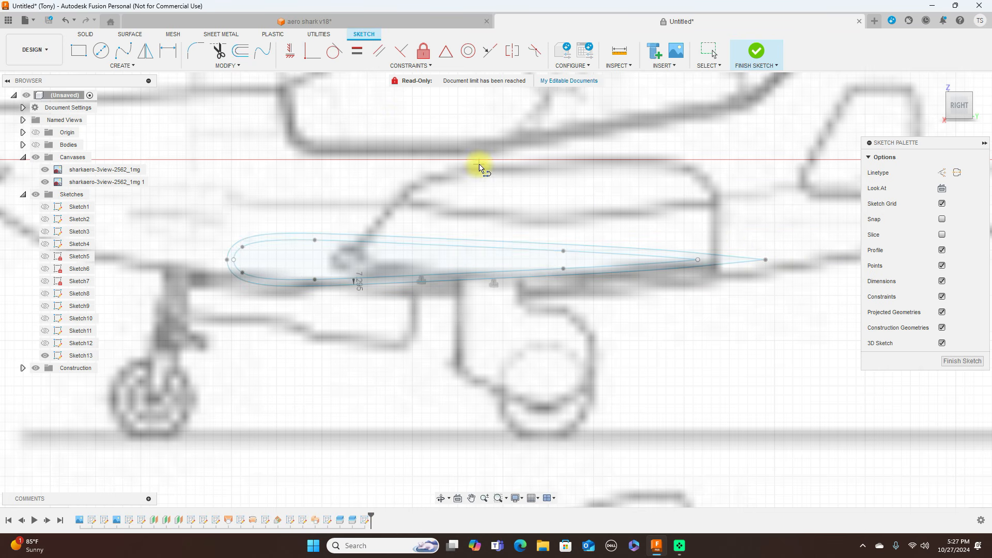
{"action": "right_click", "coordinate": [498, 182]}
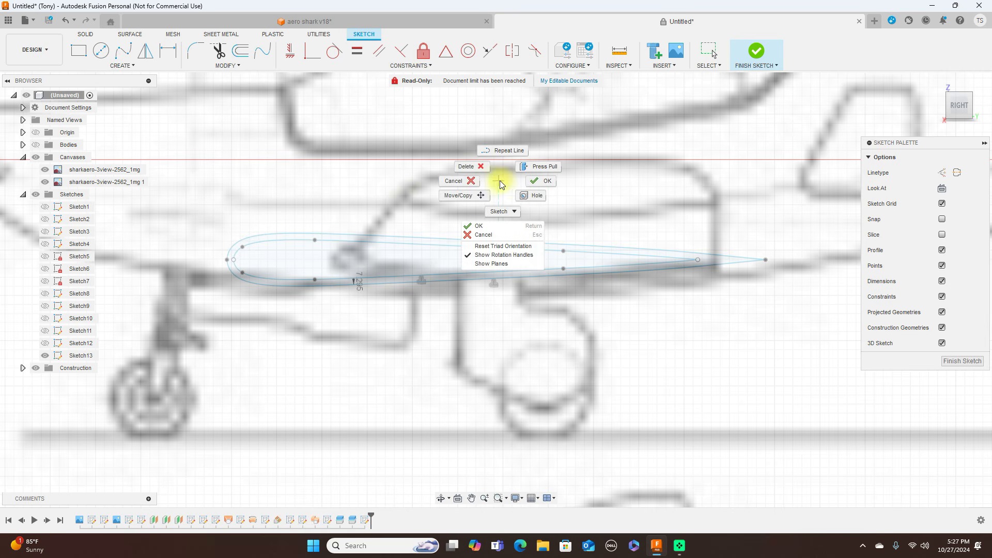
{"action": "left_click", "coordinate": [454, 180]}
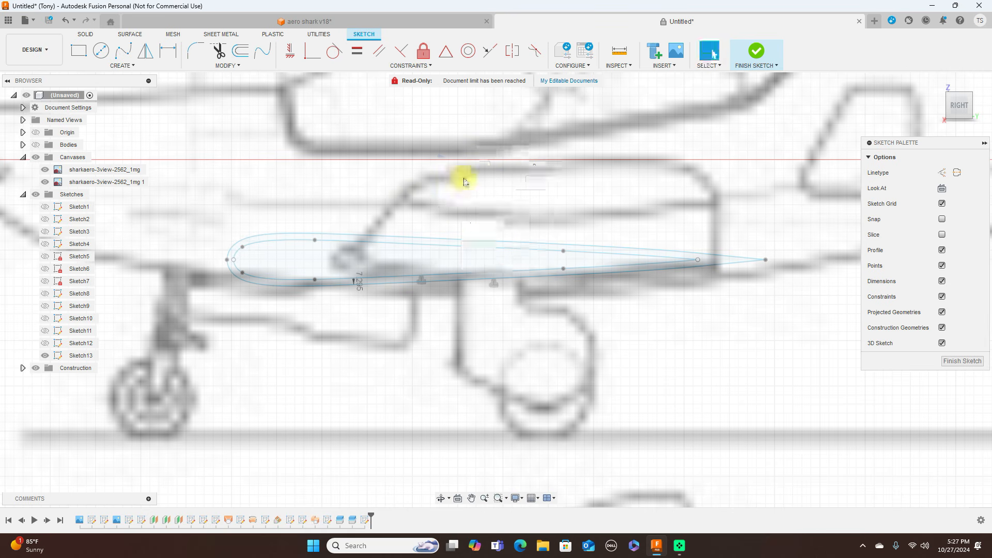
- Finish the airfoil sketch and turn the visibility of the Sketches folder back on
{"action": "left_click", "coordinate": [757, 51]}
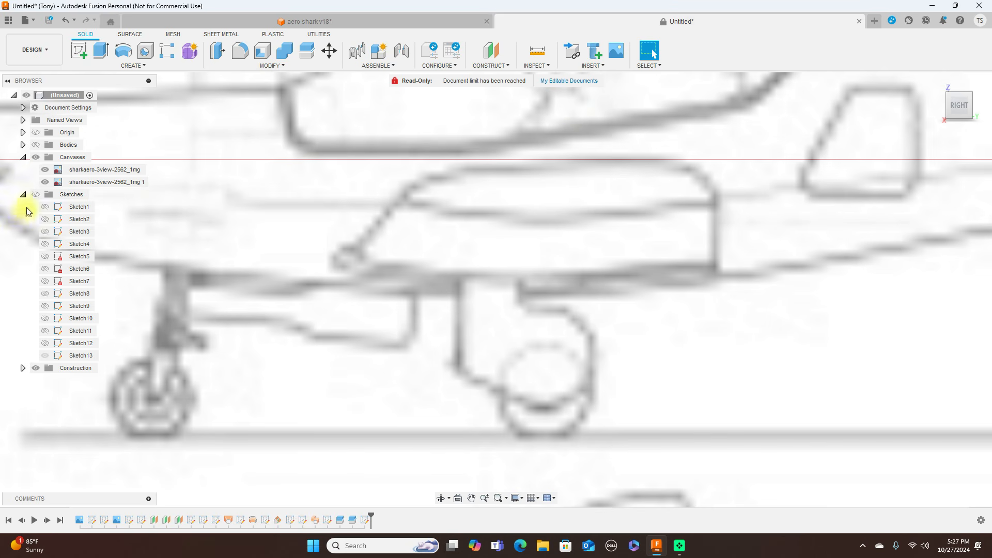
{"action": "left_click", "coordinate": [35, 194]}
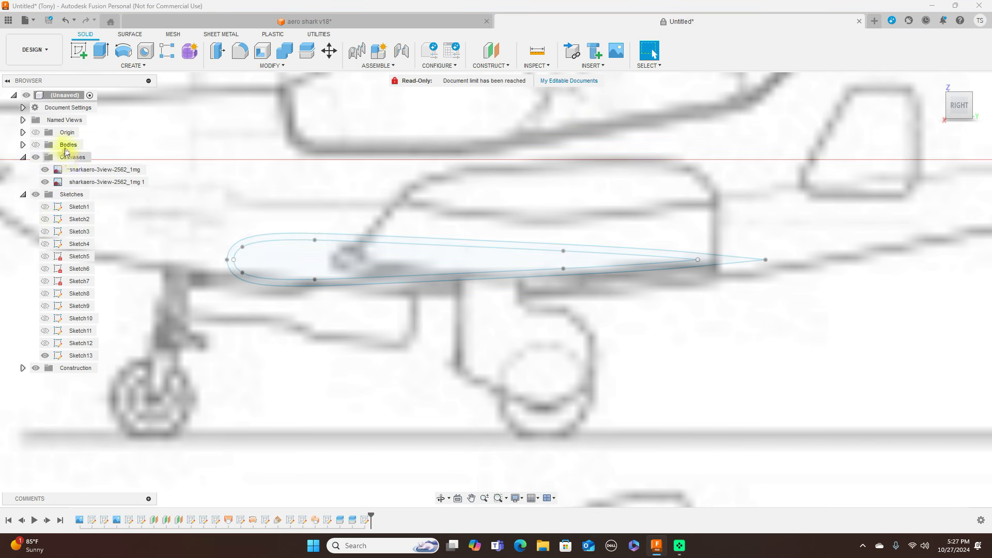
- Show the Bodies folder and split the fuselage body using the outer airfoil outline as the splitting tool
{"action": "left_click", "coordinate": [35, 144]}
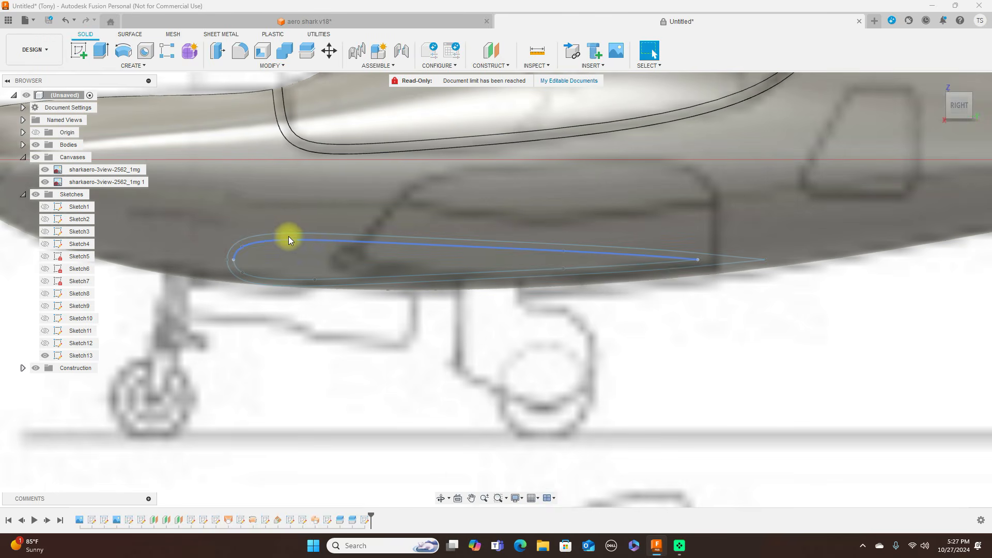
{"action": "scroll", "coordinate": [260, 234], "scroll_direction": "up", "scroll_amount": 3}
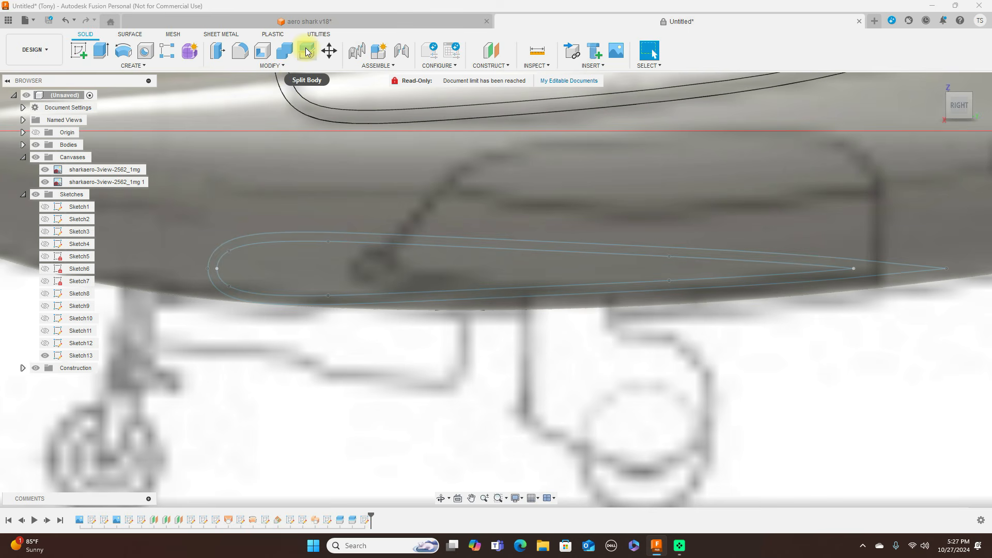
{"action": "left_click", "coordinate": [307, 51]}
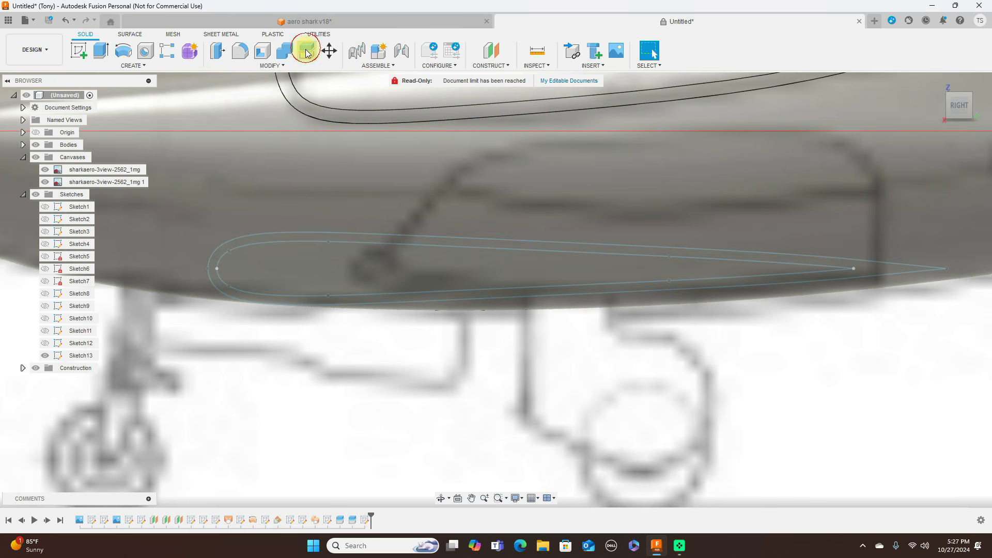
{"action": "left_click", "coordinate": [471, 165]}
{"action": "left_click", "coordinate": [946, 173]}
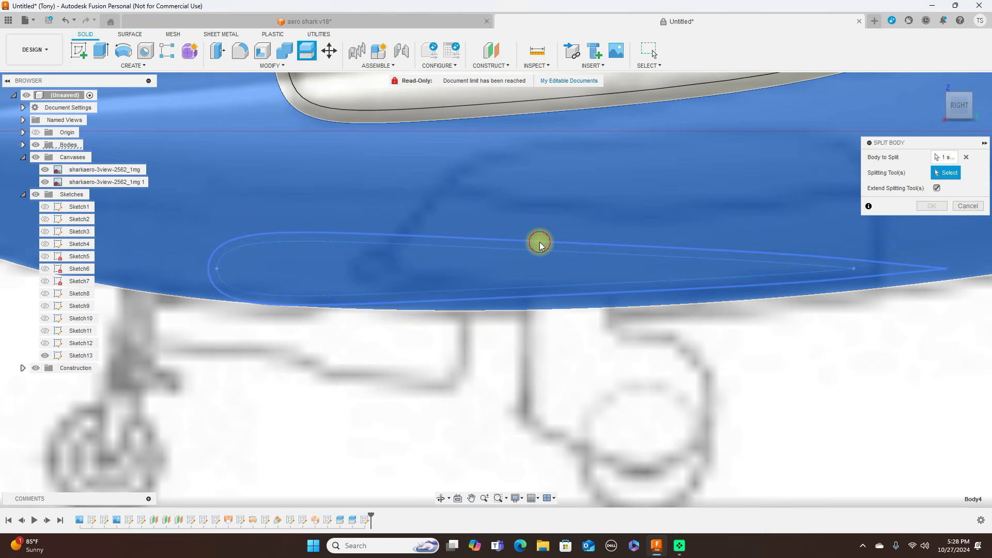
{"action": "left_click", "coordinate": [539, 244]}
{"action": "left_click", "coordinate": [931, 206]}
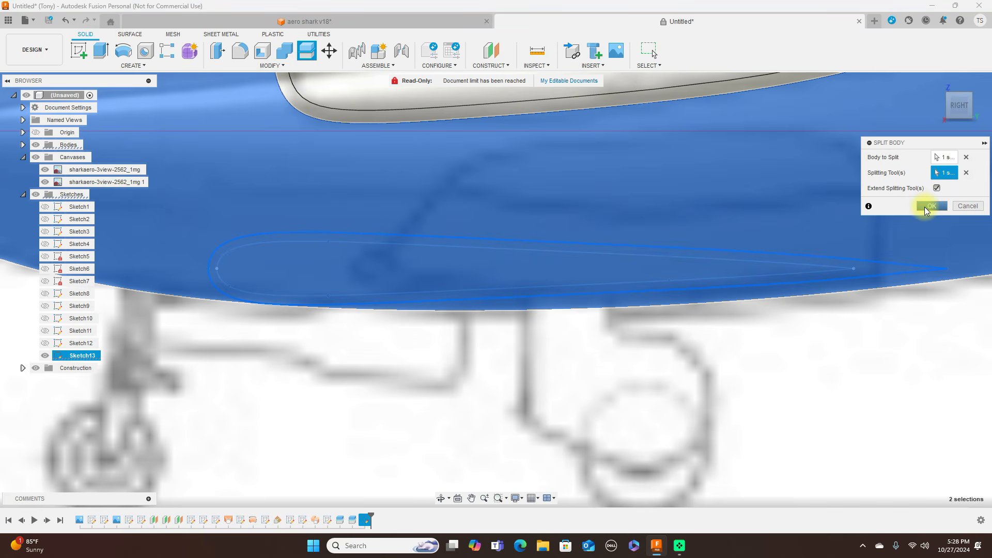
- Hide Body6, the airfoil-shaped piece split from the side of the fuselage
{"action": "scroll", "coordinate": [475, 274], "scroll_direction": "down", "scroll_amount": 2}
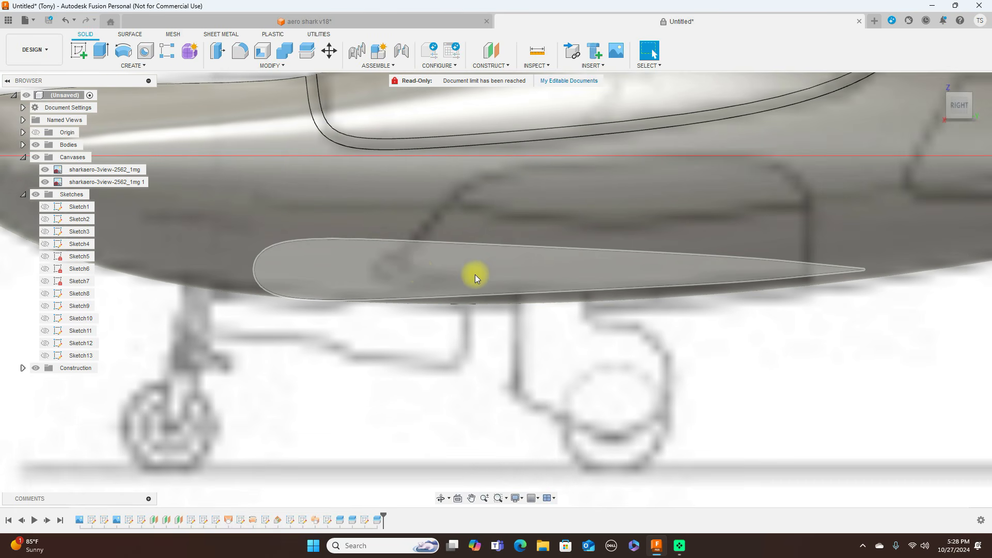
{"action": "left_click", "coordinate": [418, 270]}
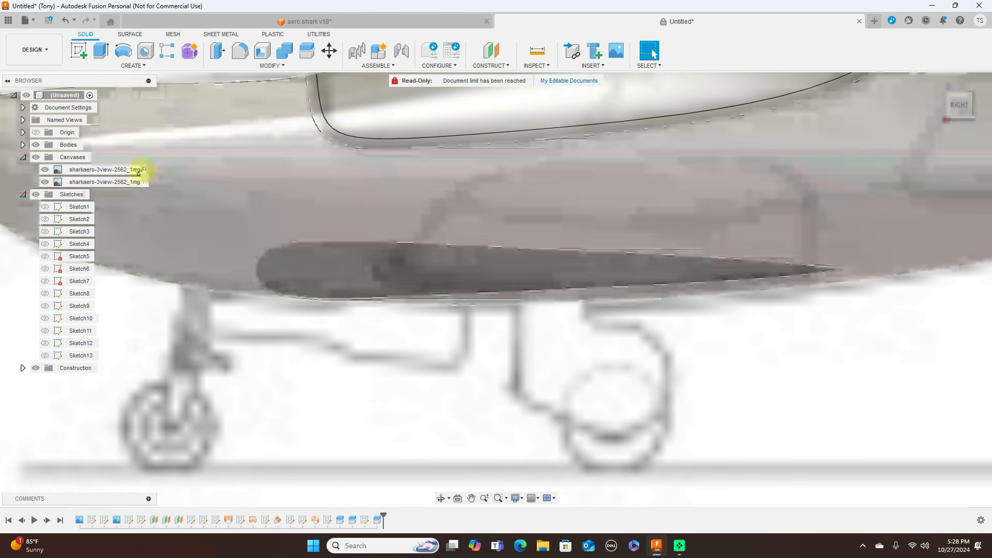
{"action": "left_click", "coordinate": [23, 145]}
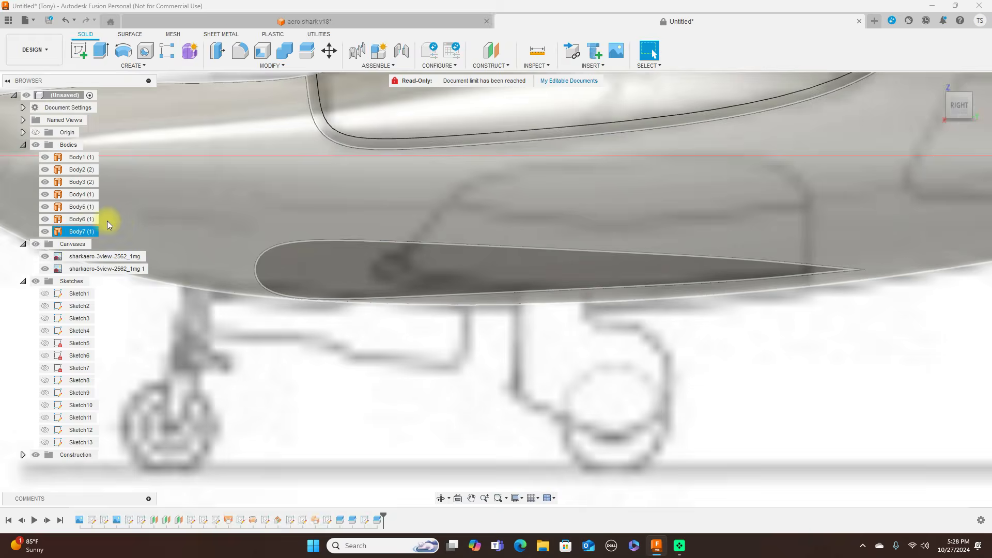
{"action": "left_click", "coordinate": [82, 219]}
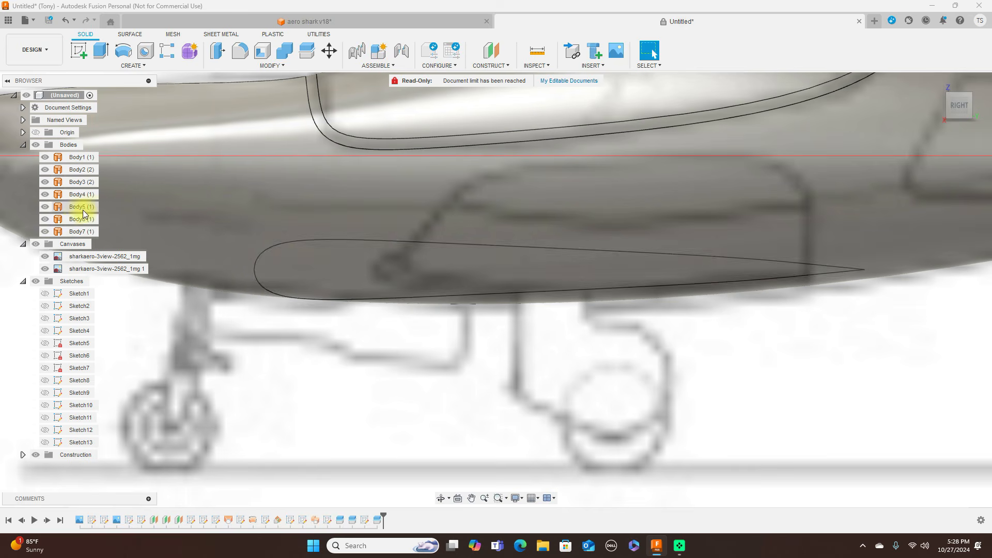
{"action": "left_click", "coordinate": [45, 219]}
{"action": "scroll", "coordinate": [798, 246], "scroll_direction": "down", "scroll_amount": 2}
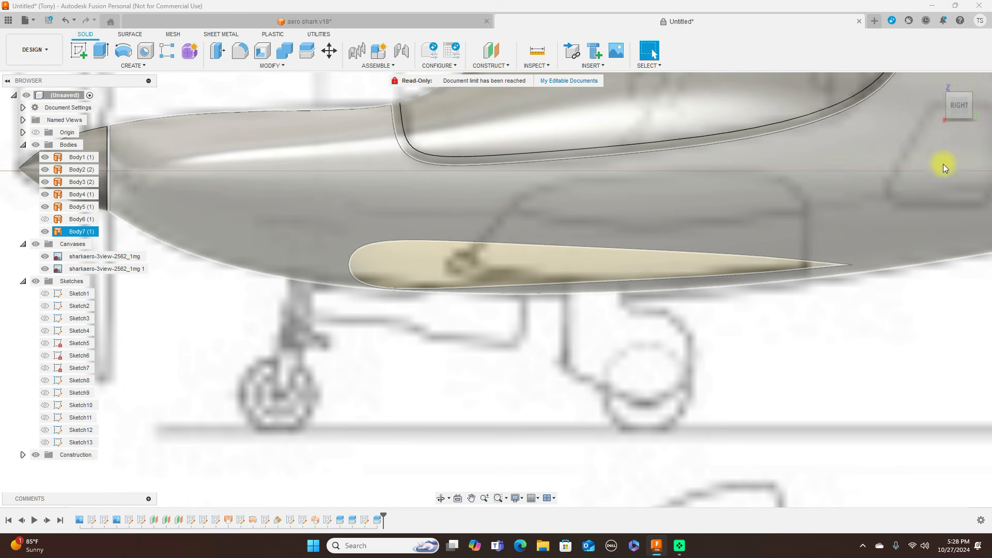
- Inspect the fuselage opening from the front and make the airfoil sketch, Sketch13, visible
{"action": "left_click", "coordinate": [952, 109]}
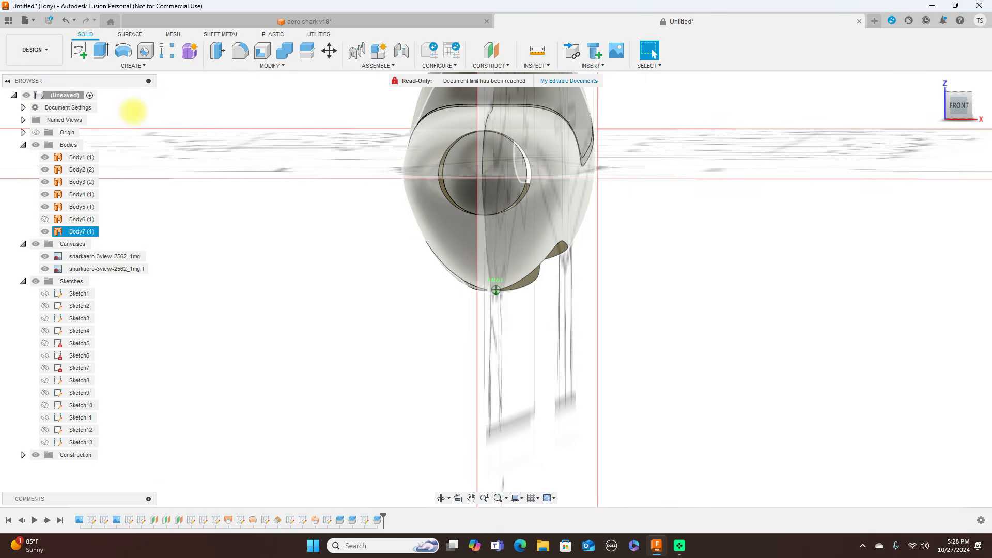
{"action": "left_click", "coordinate": [953, 109]}
{"action": "left_click", "coordinate": [991, 124]}
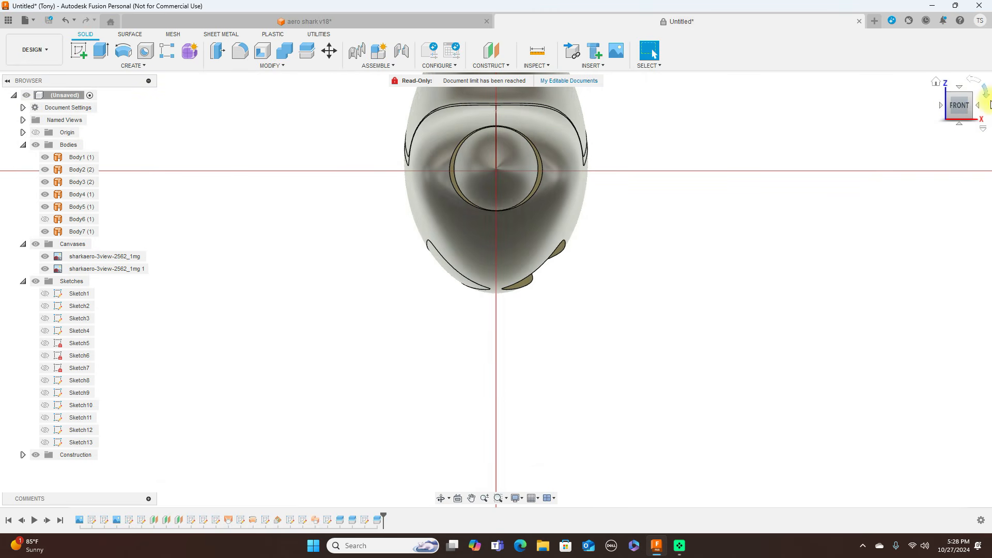
{"action": "left_click", "coordinate": [980, 108]}
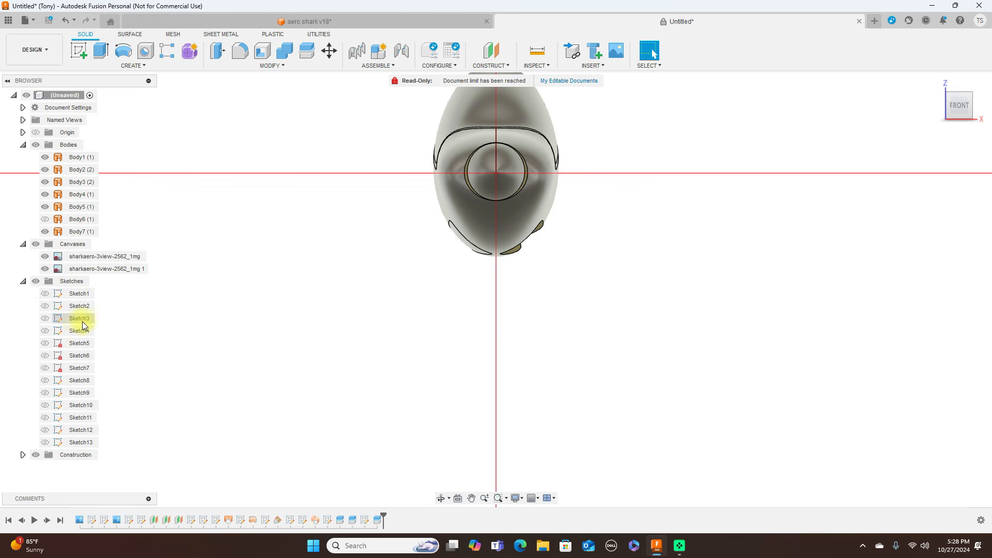
{"action": "left_click", "coordinate": [45, 442]}
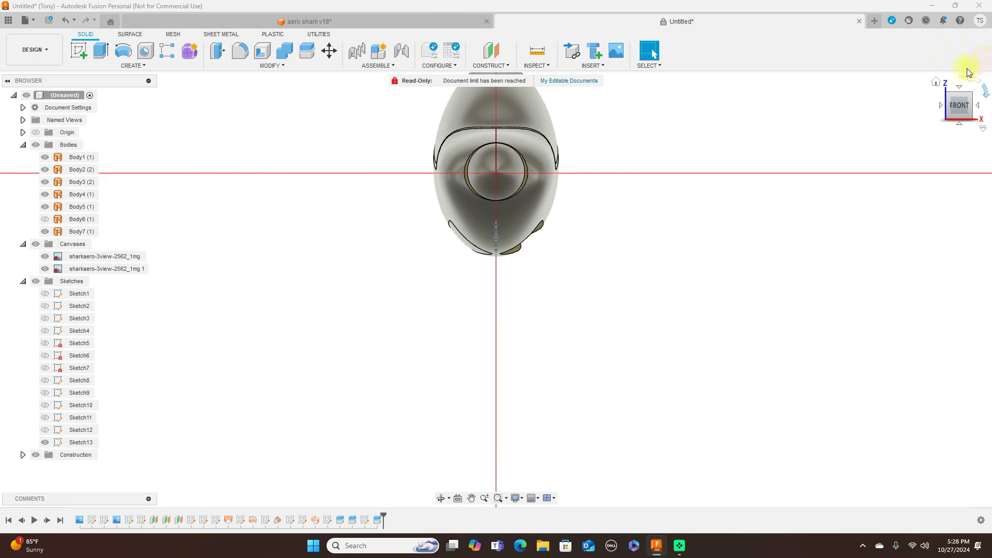
{"action": "left_click_drag", "start_coordinate": [960, 105], "coordinate": [963, 102]}
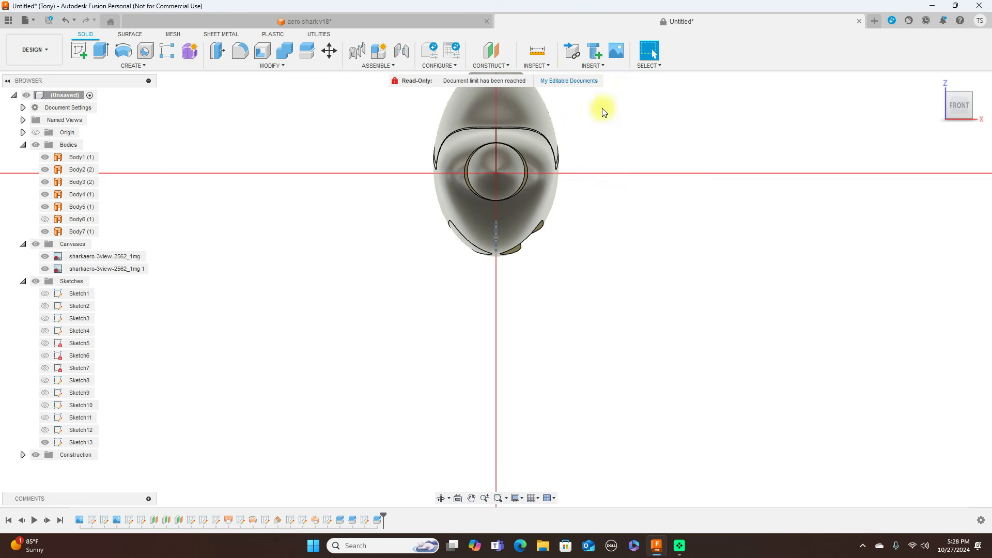
- Create a construction plane offset 100 mm from the YZ plane, toward the side with the airfoil opening
{"action": "left_click", "coordinate": [514, 68]}
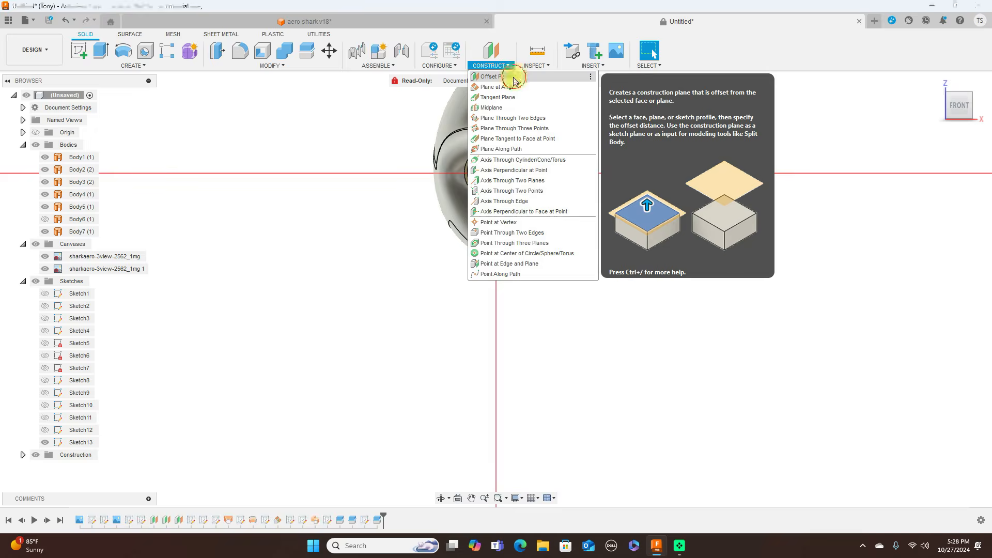
{"action": "left_click", "coordinate": [493, 74]}
{"action": "left_click_drag", "start_coordinate": [977, 115], "coordinate": [937, 113]}
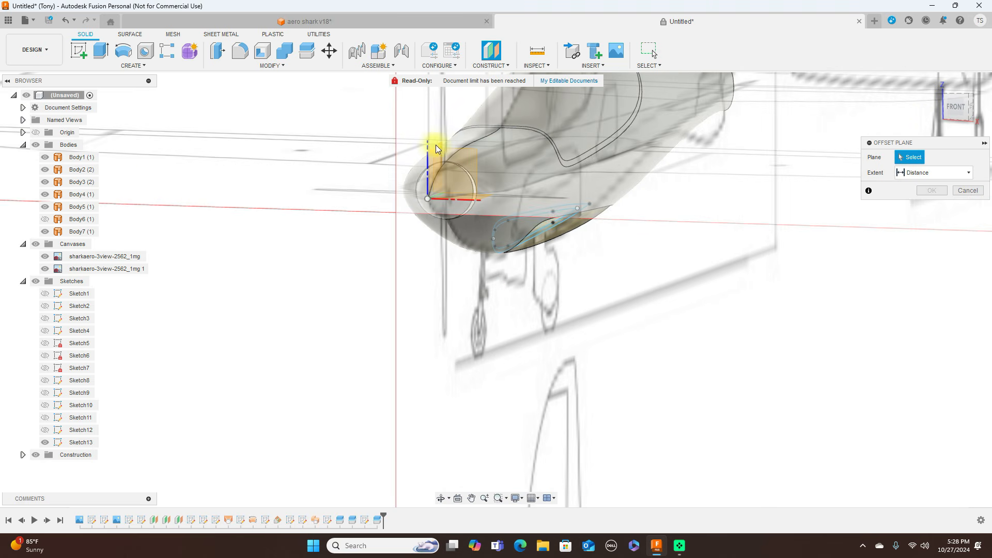
{"action": "scroll", "coordinate": [438, 165], "scroll_direction": "up", "scroll_amount": 2}
{"action": "left_click", "coordinate": [437, 165]}
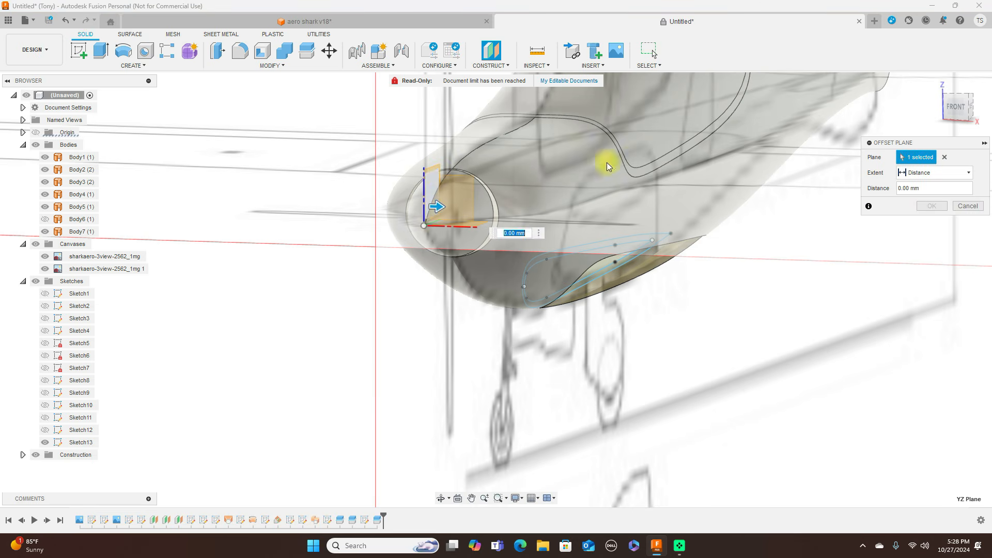
{"action": "left_click", "coordinate": [948, 110]}
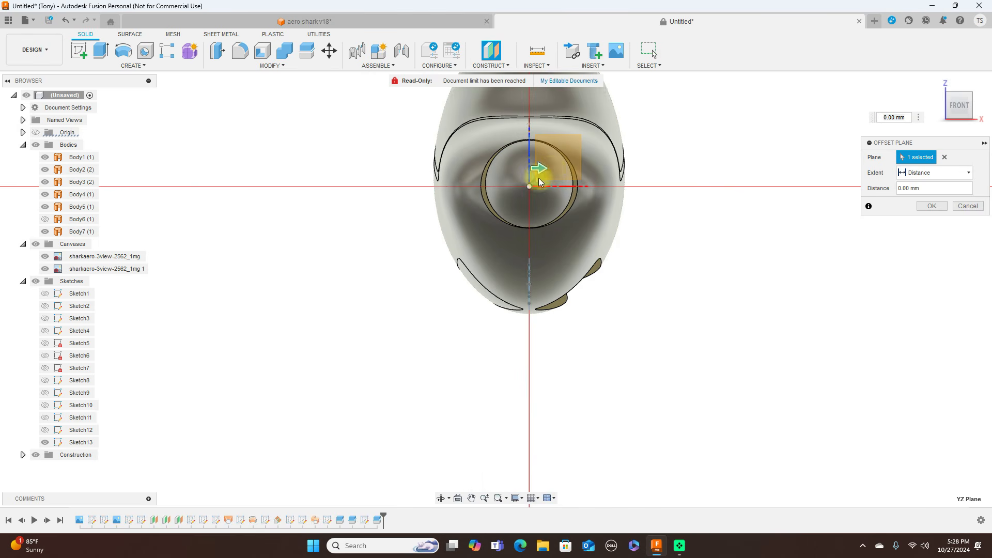
{"action": "left_click_drag", "start_coordinate": [640, 170], "coordinate": [635, 170]}
{"action": "scroll", "coordinate": [646, 170], "scroll_direction": "up", "scroll_amount": 1}
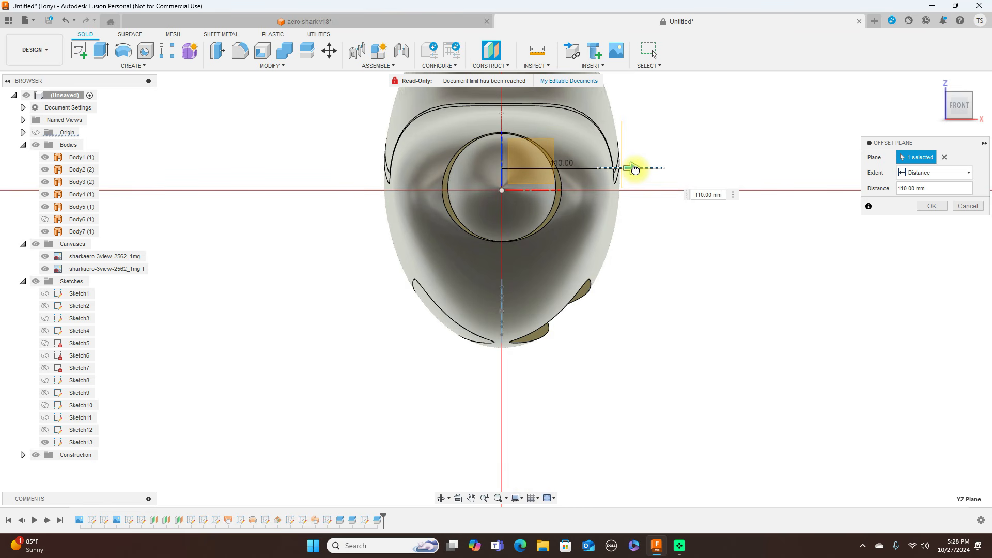
{"action": "left_click_drag", "start_coordinate": [629, 170], "coordinate": [625, 170]}
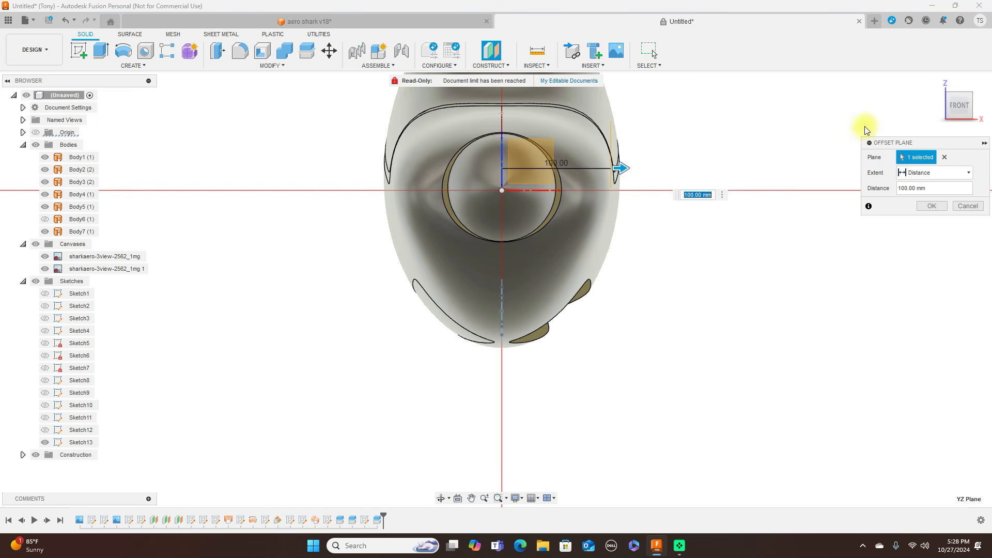
{"action": "left_click", "coordinate": [977, 106]}
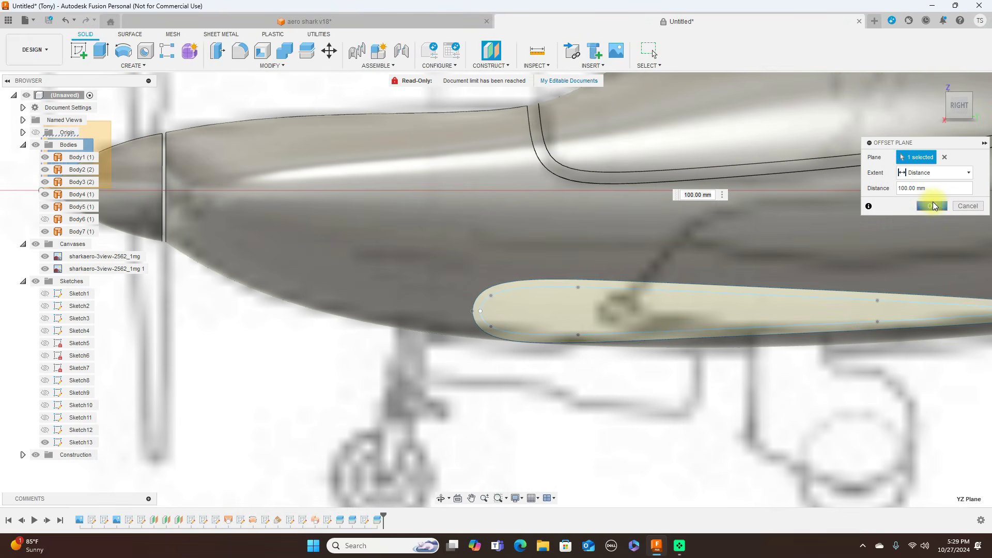
{"action": "left_click", "coordinate": [933, 206]}
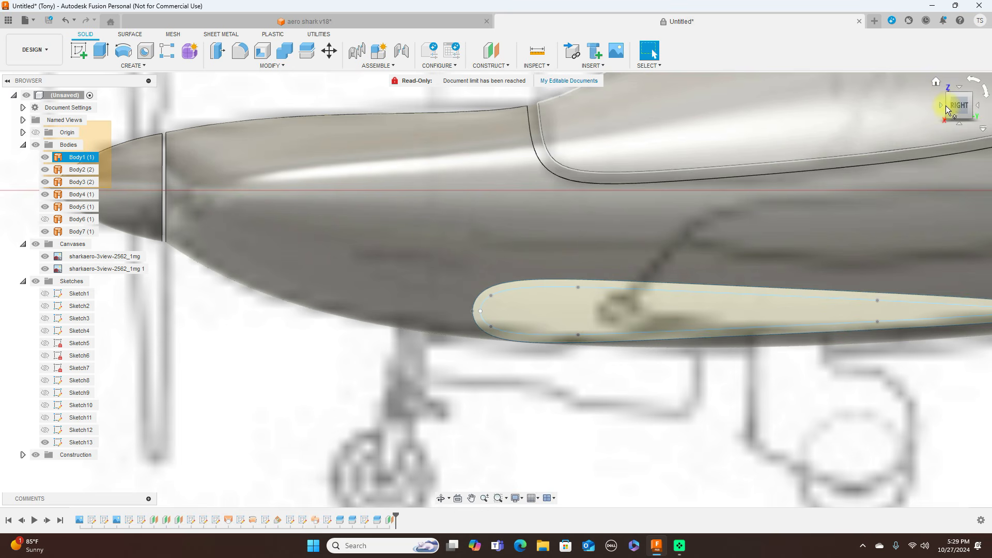
- Expand the Construction folder and start a new sketch on the 100 mm offset plane
{"action": "left_click", "coordinate": [943, 106]}
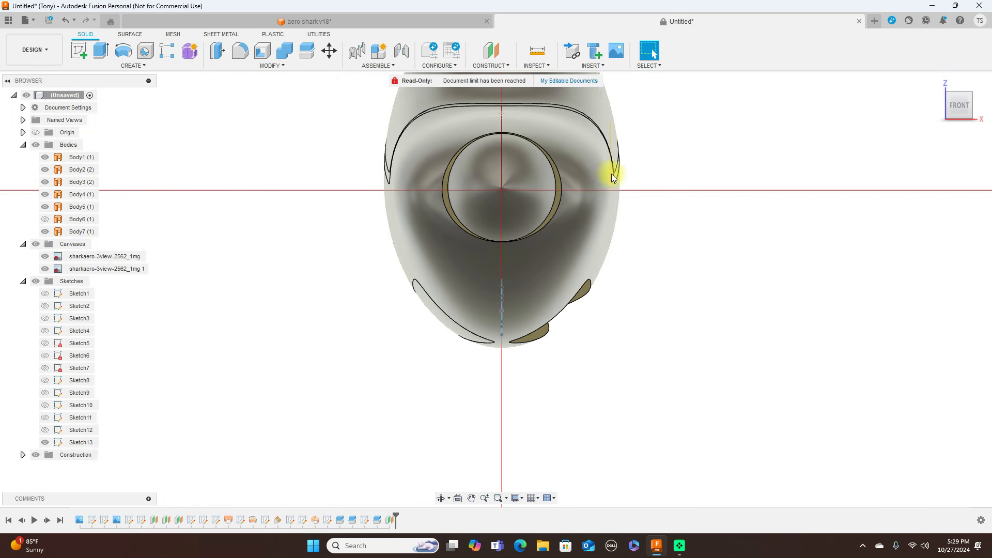
{"action": "left_click", "coordinate": [23, 455]}
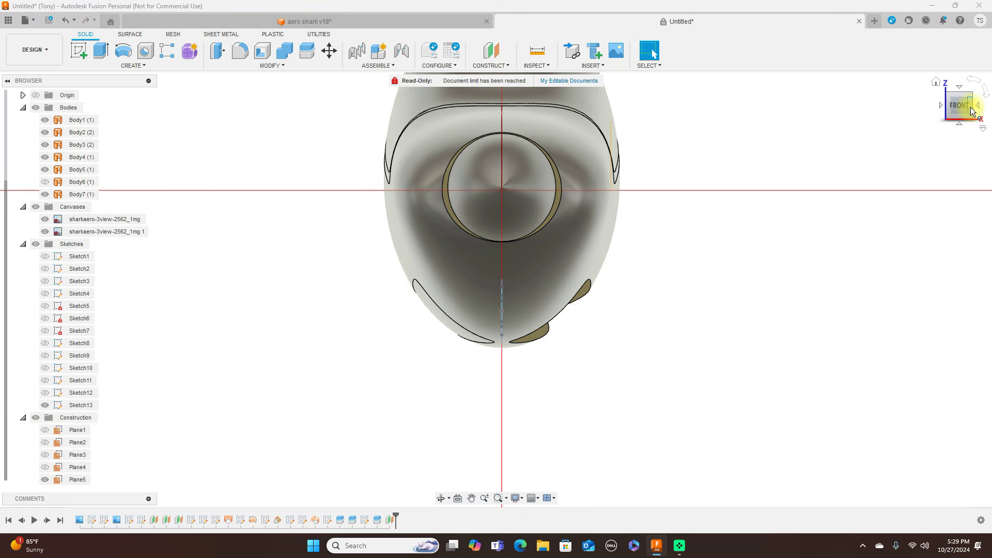
{"action": "left_click_drag", "start_coordinate": [970, 109], "coordinate": [949, 110]}
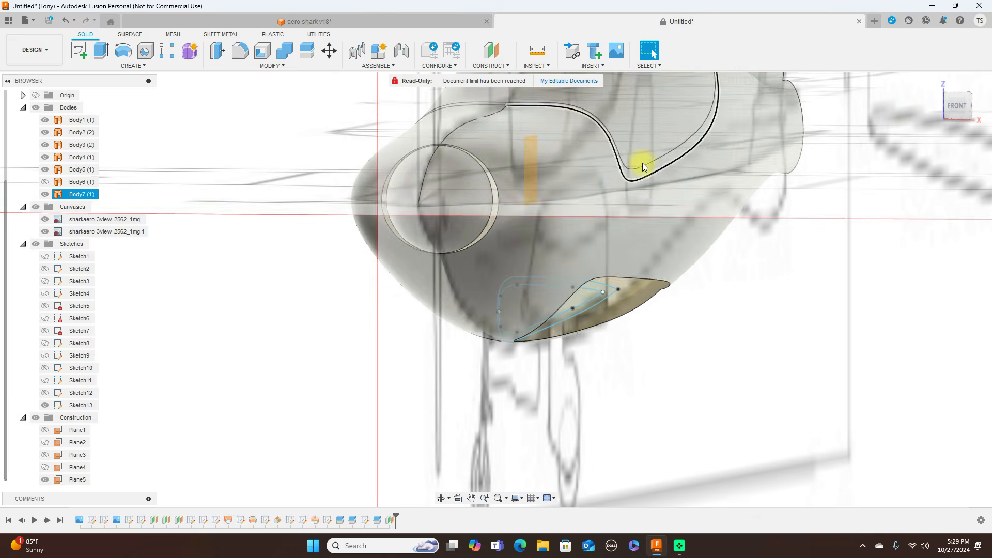
{"action": "left_click", "coordinate": [532, 176]}
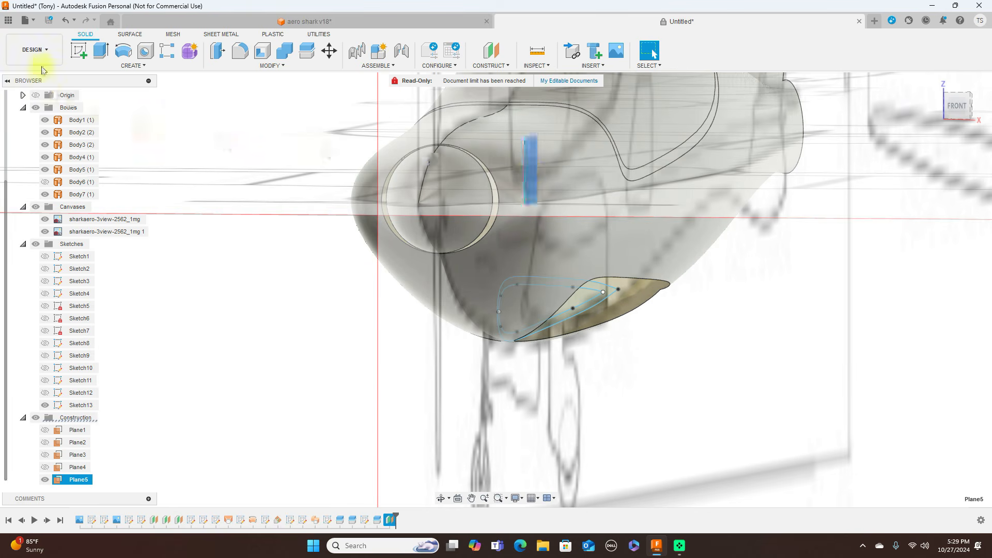
{"action": "left_click", "coordinate": [79, 51]}
{"action": "scroll", "coordinate": [442, 238], "scroll_direction": "down", "scroll_amount": 3}
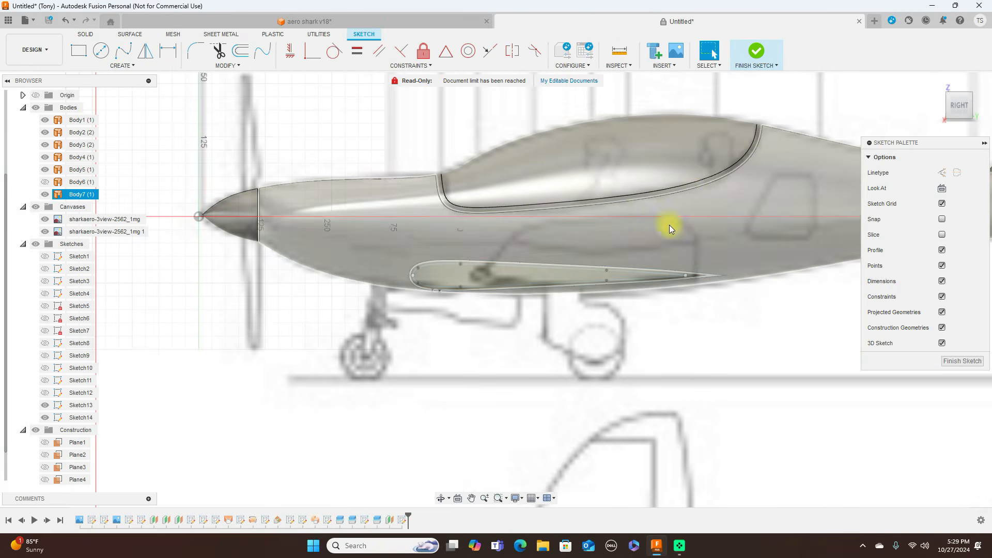
- Project the upper and lower curves of the outer airfoil outline into the new sketch
{"action": "key", "text": "p"}
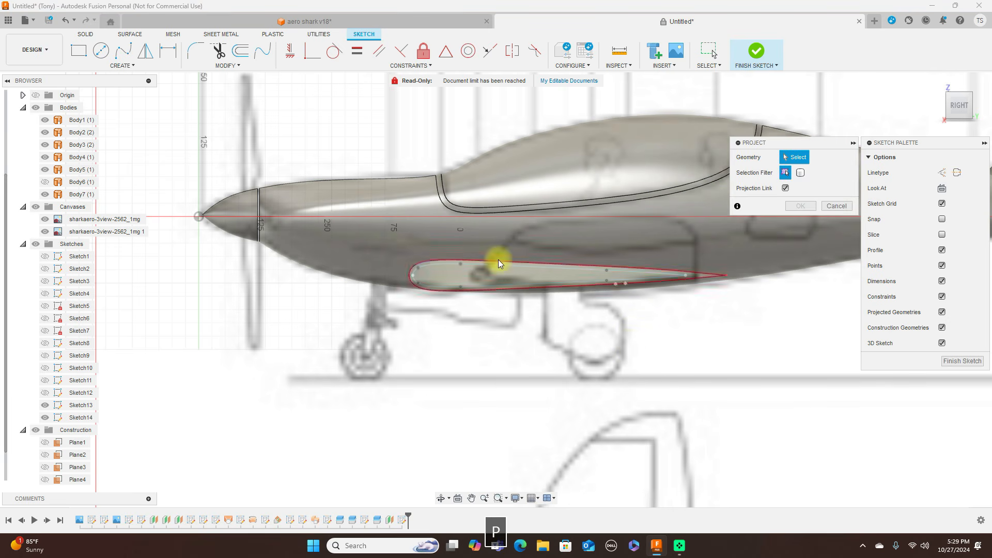
{"action": "left_click", "coordinate": [498, 262]}
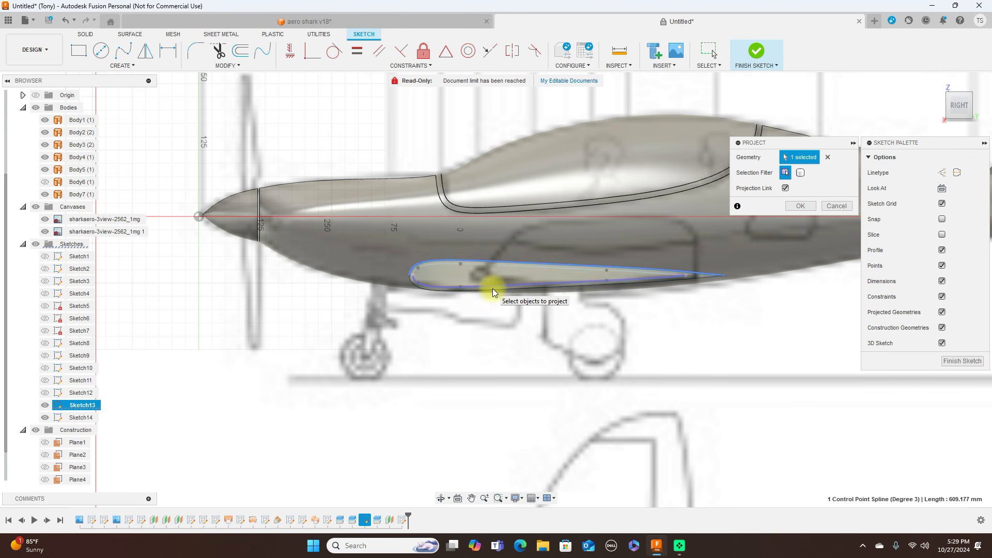
{"action": "scroll", "coordinate": [491, 290], "scroll_direction": "up", "scroll_amount": 5}
{"action": "left_click", "coordinate": [492, 289]}
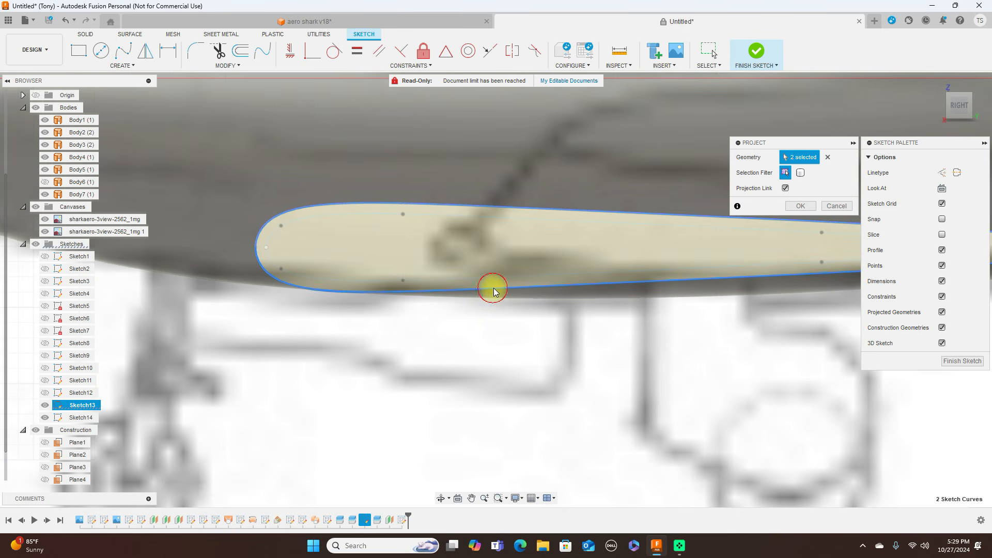
{"action": "left_click", "coordinate": [803, 207]}
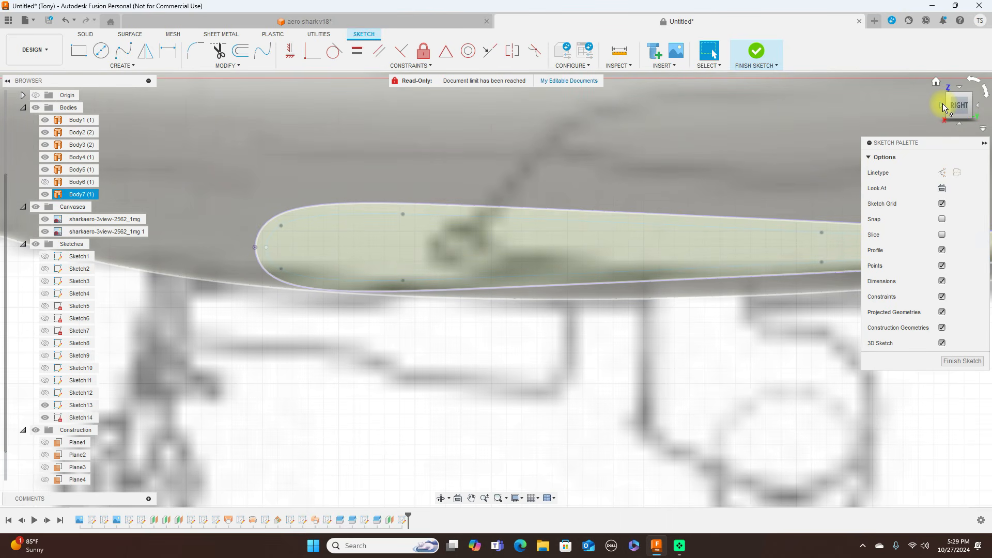
- Project the upper and lower curves of the inner airfoil outline into the offset-plane sketch and finish the sketch
{"action": "right_click", "coordinate": [587, 386]}
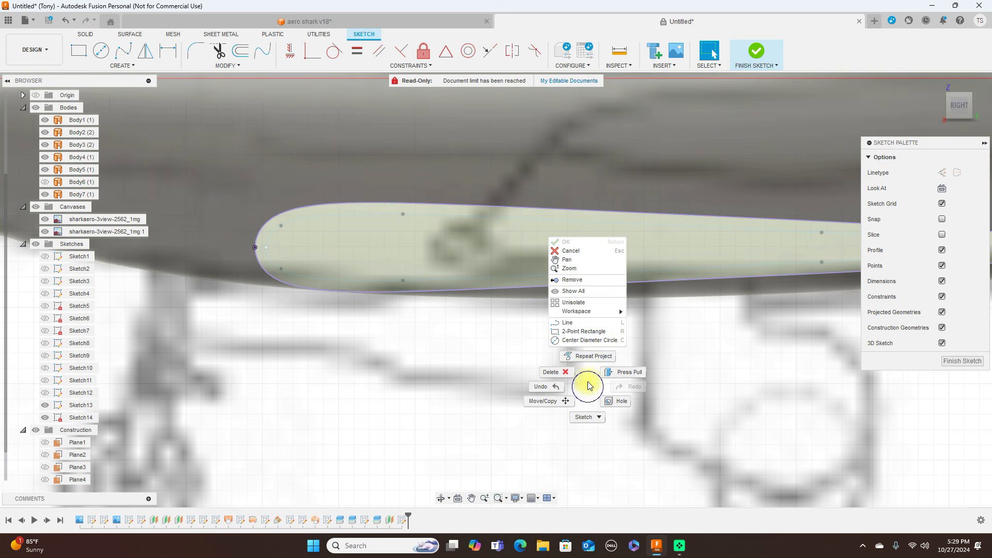
{"action": "left_click", "coordinate": [585, 252]}
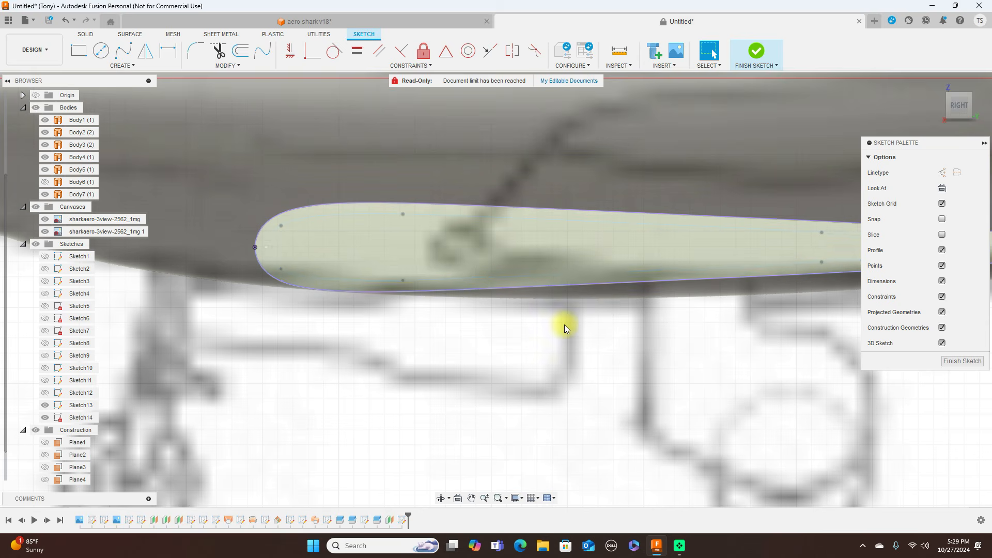
{"action": "scroll", "coordinate": [565, 325], "scroll_direction": "down", "scroll_amount": 1}
{"action": "key", "text": "p"}
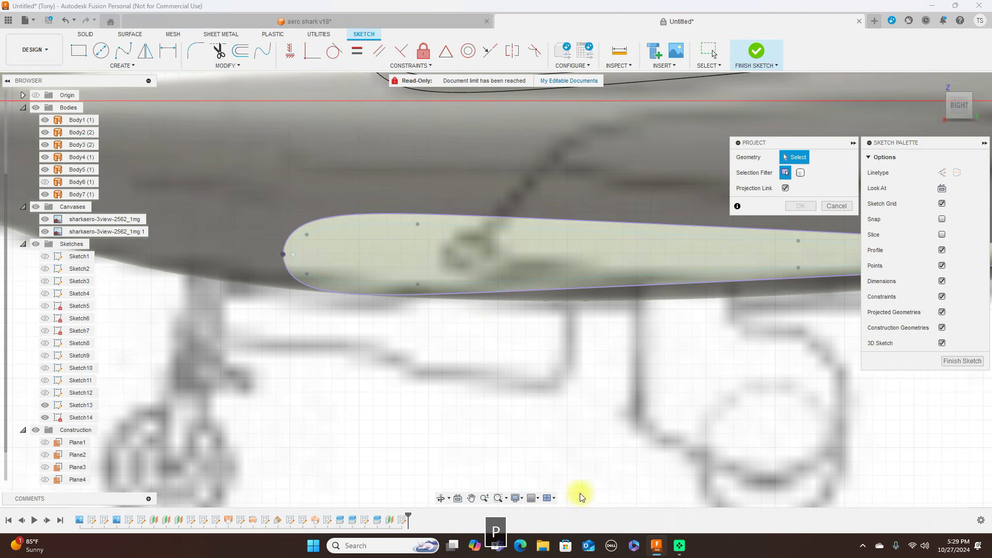
{"action": "left_click", "coordinate": [446, 227]}
{"action": "left_click", "coordinate": [445, 283]}
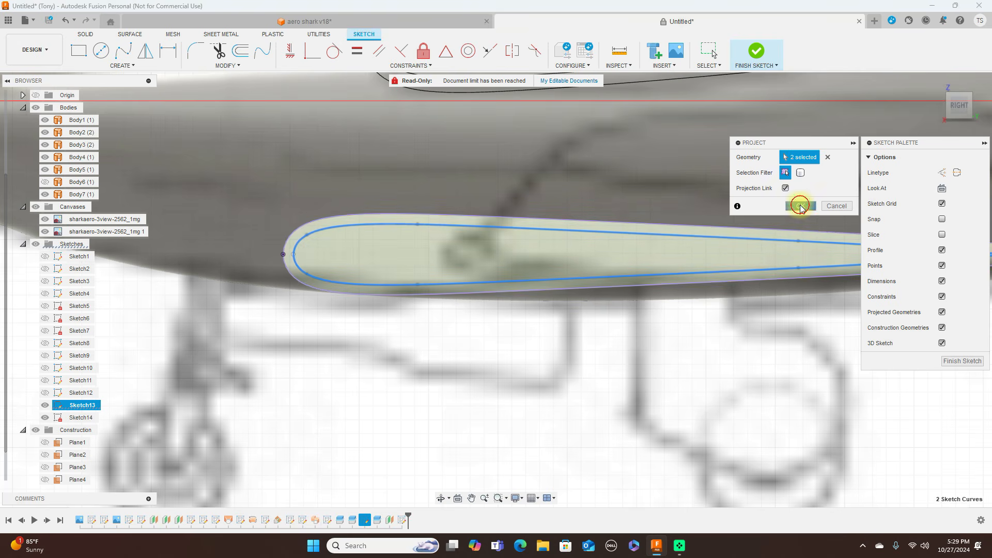
{"action": "left_click", "coordinate": [800, 205]}
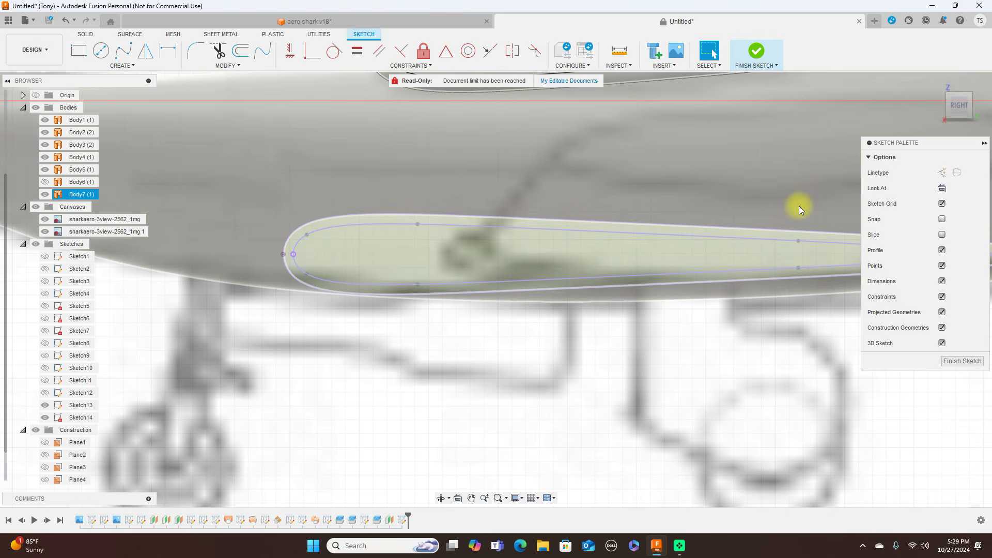
{"action": "left_click", "coordinate": [941, 108]}
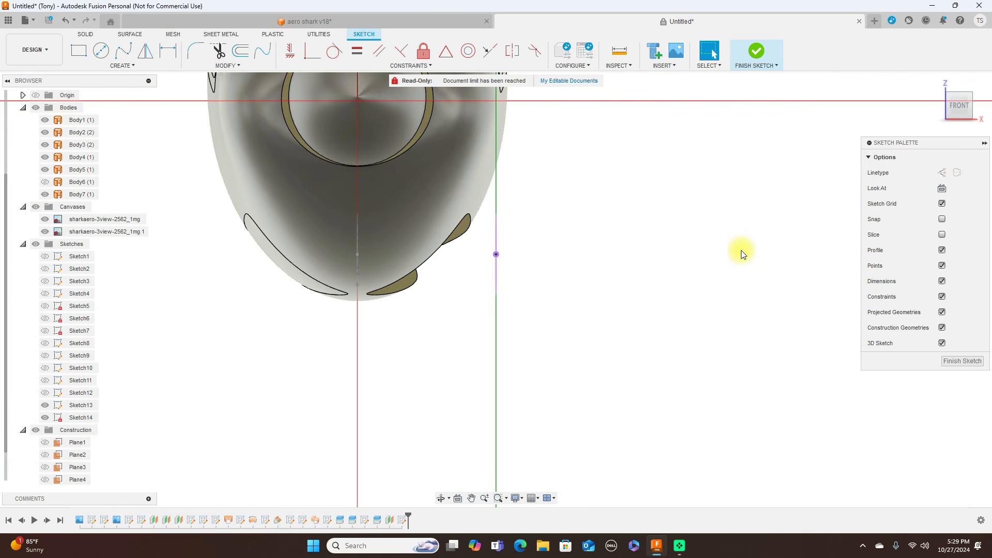
{"action": "left_click_drag", "start_coordinate": [962, 107], "coordinate": [958, 110]}
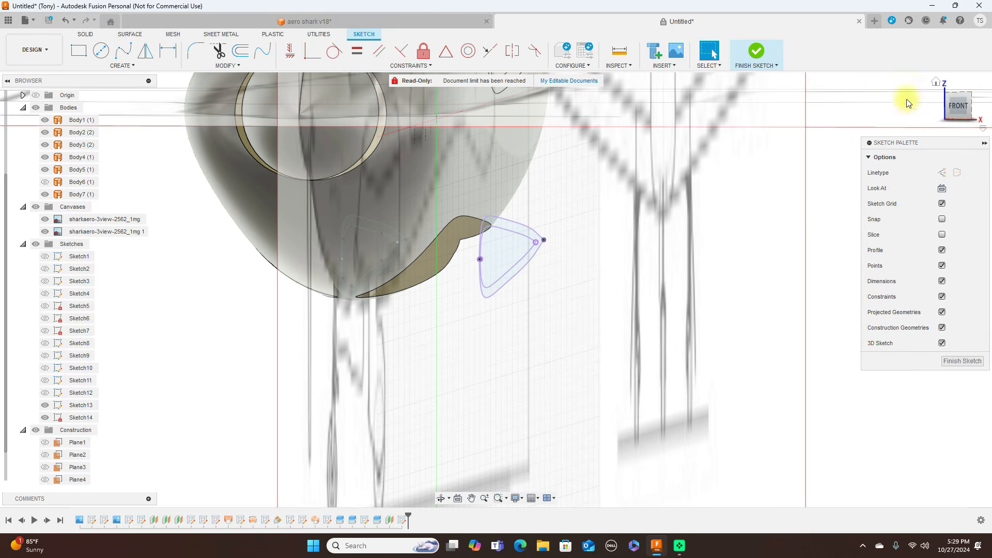
{"action": "left_click", "coordinate": [761, 54]}
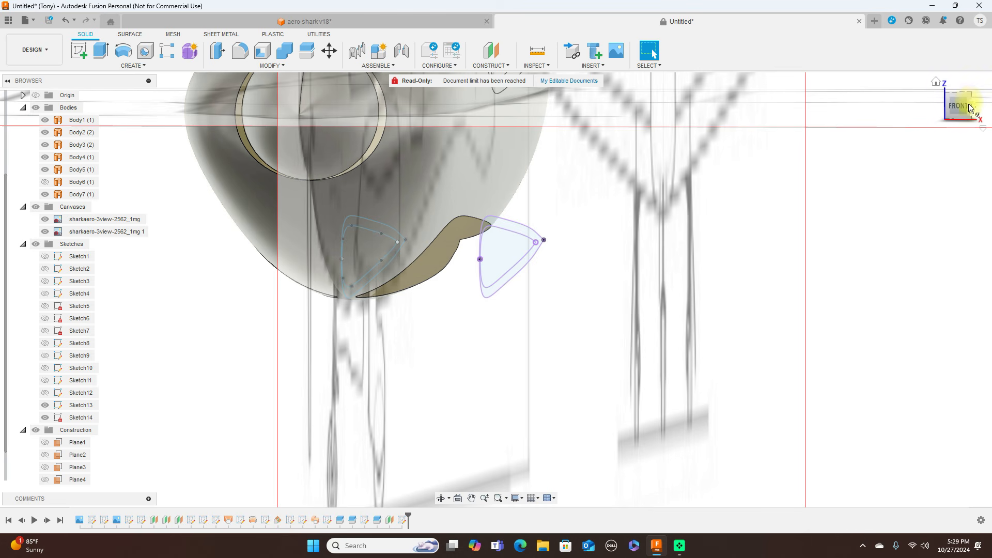
{"action": "left_click", "coordinate": [505, 260]}
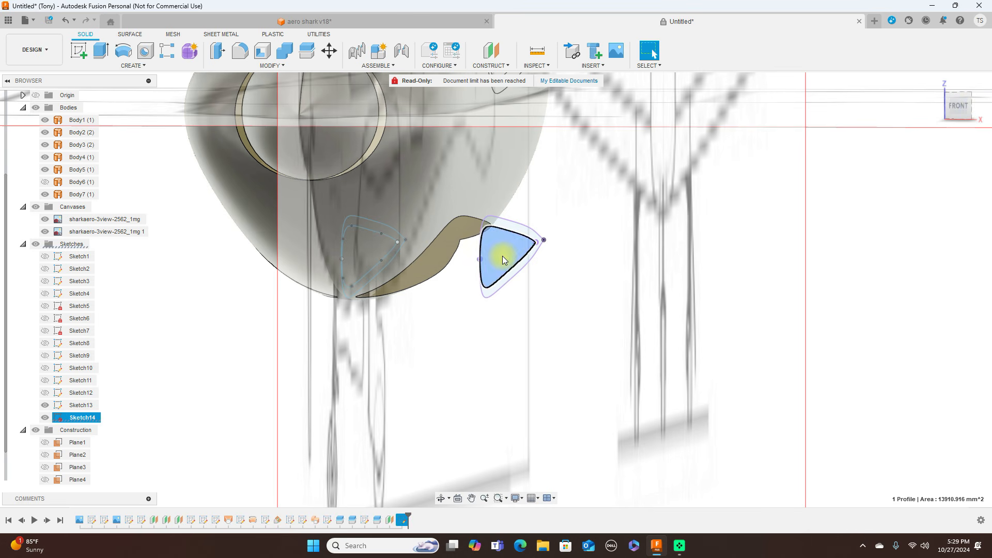
{"action": "left_click", "coordinate": [78, 51]}
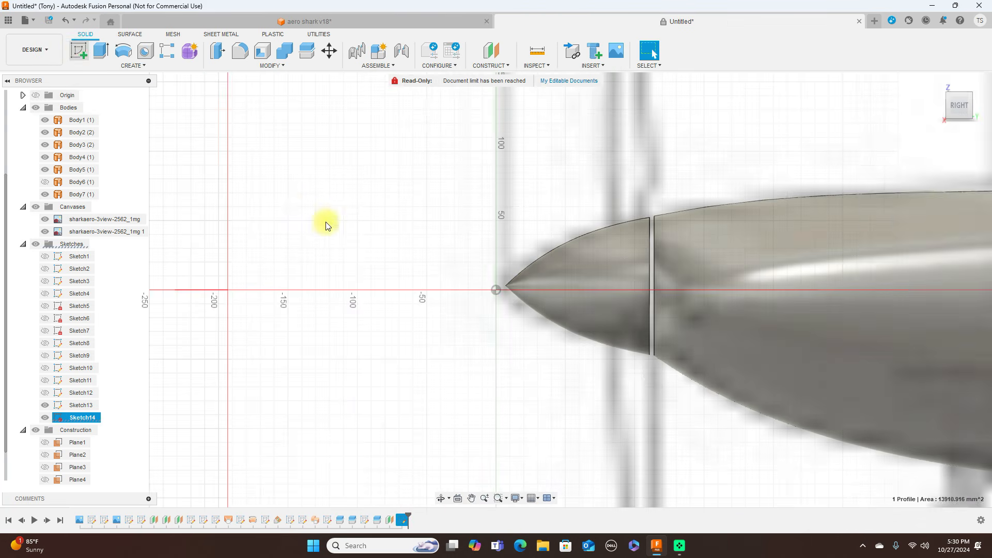
{"action": "middle_click_drag", "start_coordinate": [522, 399], "coordinate": [137, 212]}
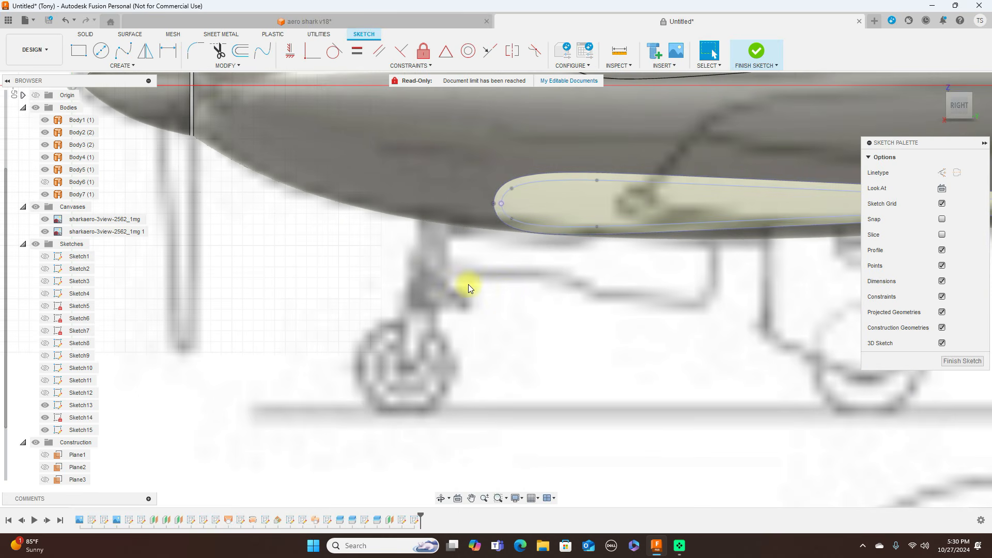
{"action": "left_click_drag", "start_coordinate": [947, 106], "coordinate": [852, 74]}
{"action": "right_click", "coordinate": [753, 280]}
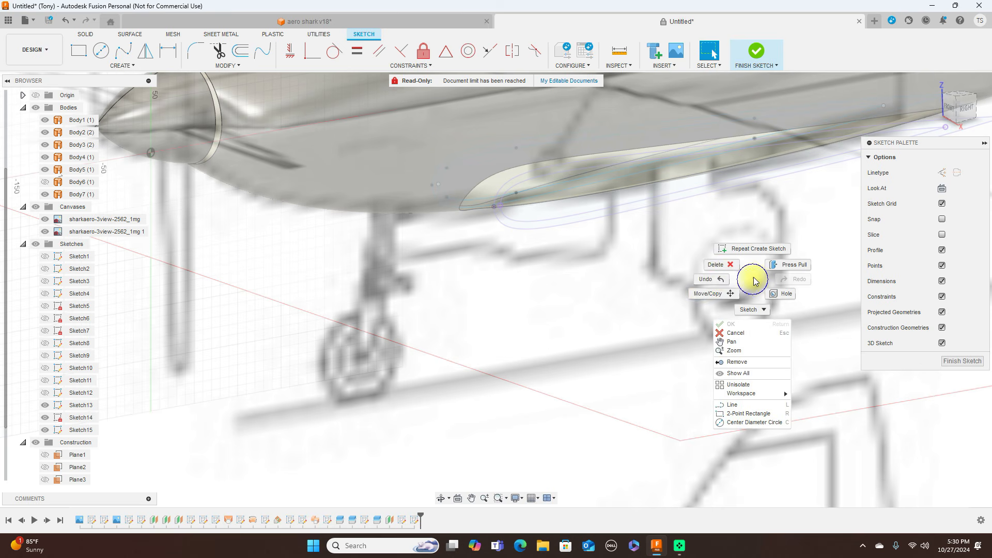
{"action": "left_click", "coordinate": [713, 279]}
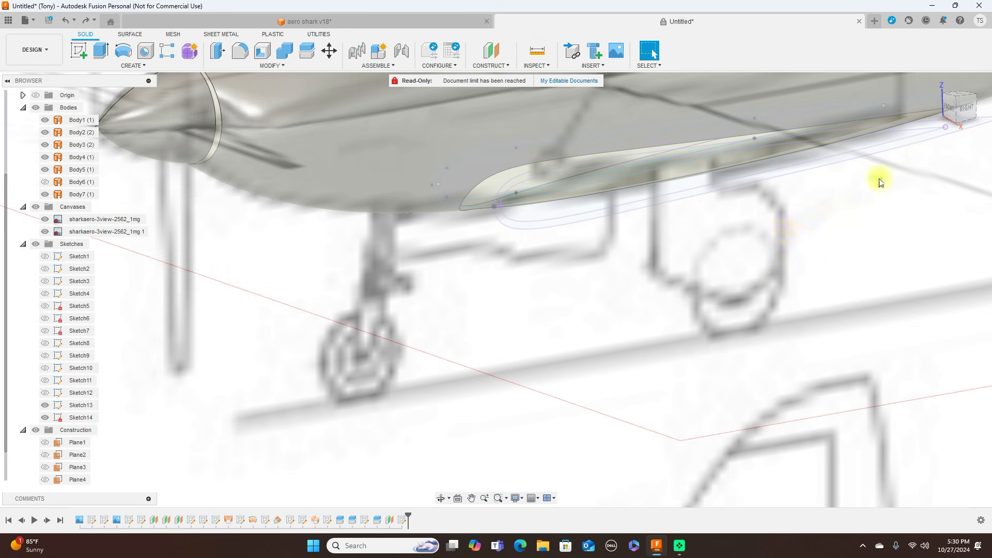
- Create a surface loft as a new body from the fuselage opening edge to the inner airfoil outline on the offset plane
{"action": "left_click", "coordinate": [129, 36]}
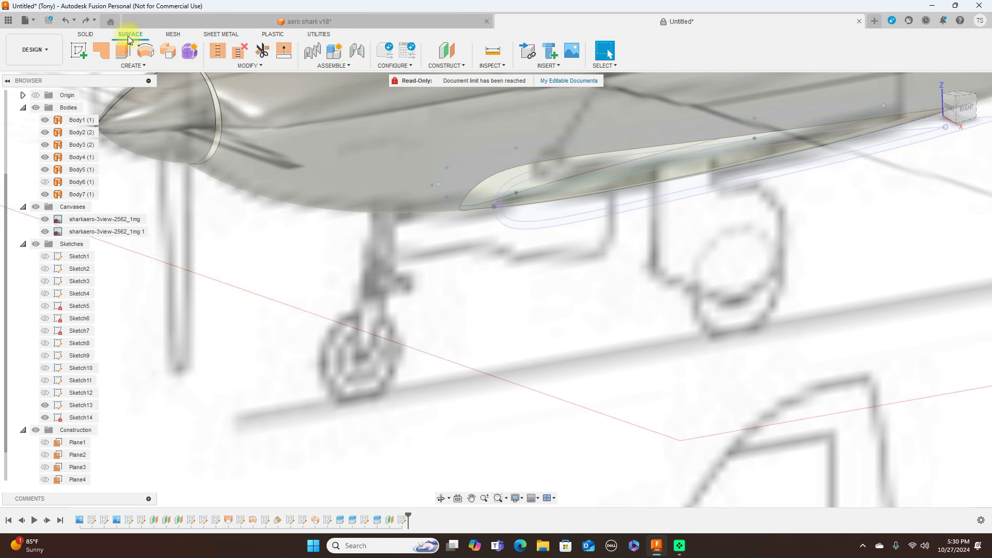
{"action": "left_click", "coordinate": [132, 65]}
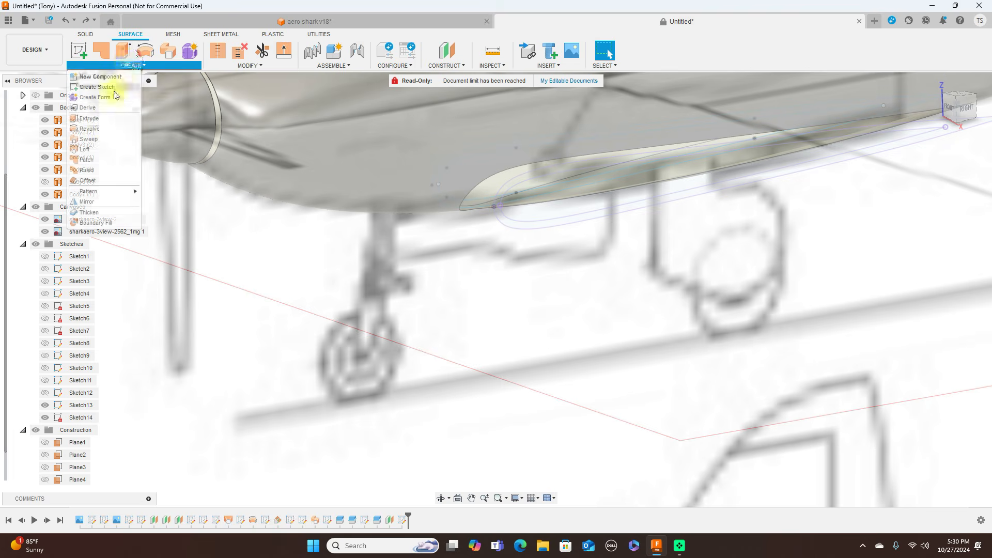
{"action": "left_click", "coordinate": [85, 149]}
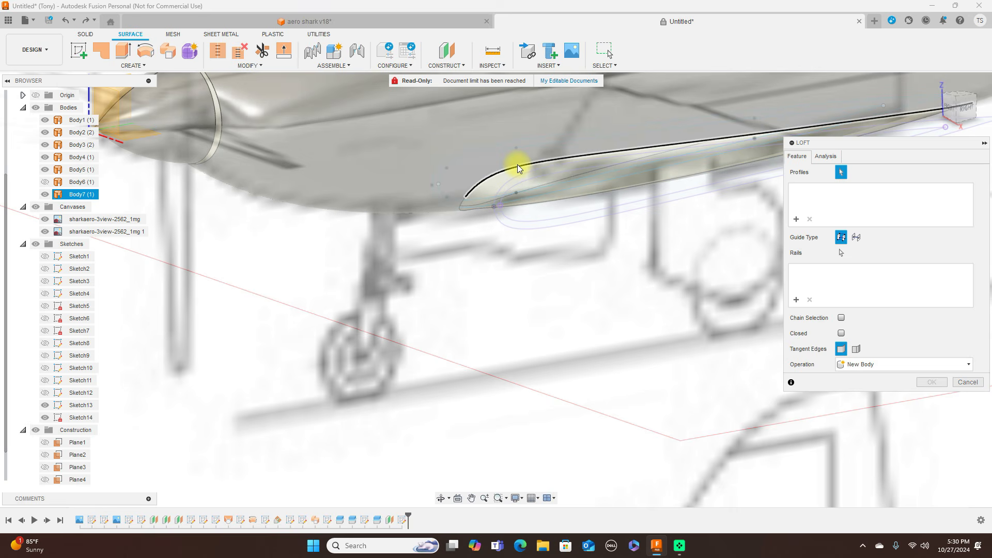
{"action": "left_click", "coordinate": [517, 168]}
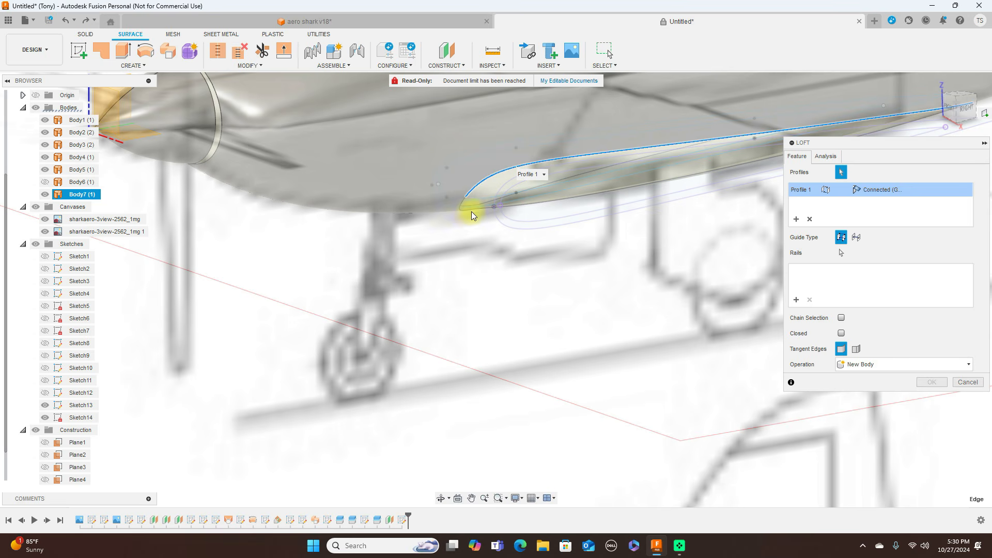
{"action": "left_click", "coordinate": [572, 174]}
{"action": "left_click", "coordinate": [565, 216]}
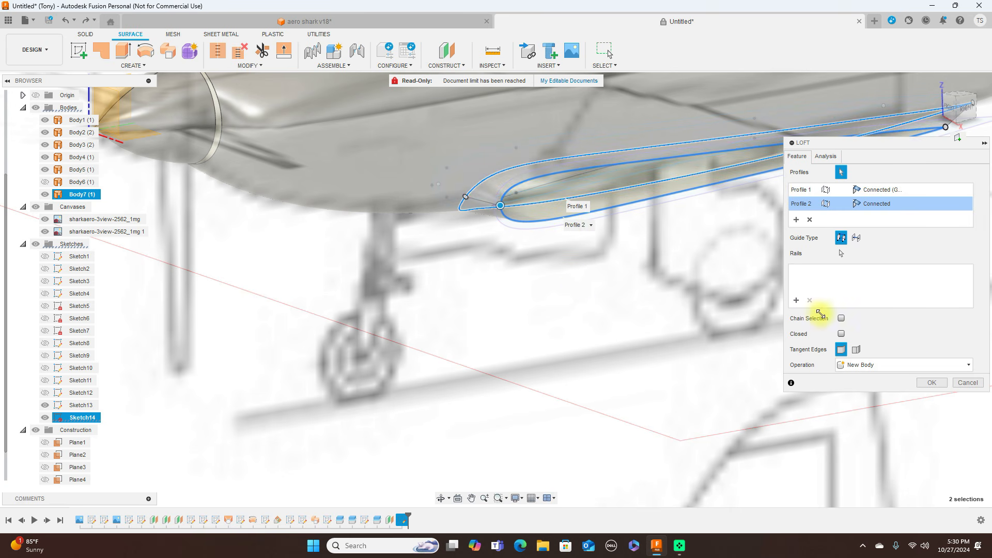
{"action": "left_click", "coordinate": [937, 383]}
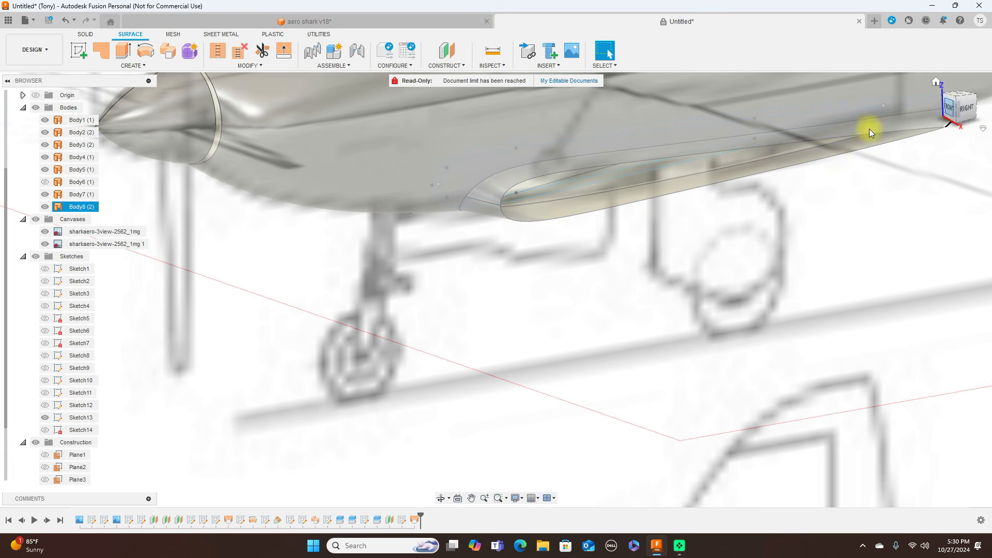
- Hide the canvases and inspect the lofted wing root from the front and from below
{"action": "left_click", "coordinate": [949, 107]}
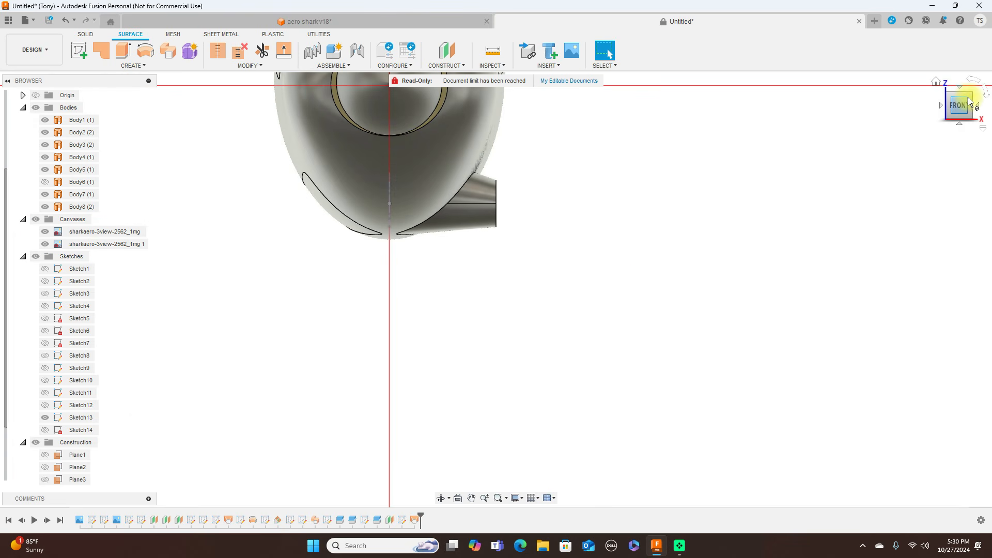
{"action": "left_click_drag", "start_coordinate": [969, 95], "coordinate": [668, 294]}
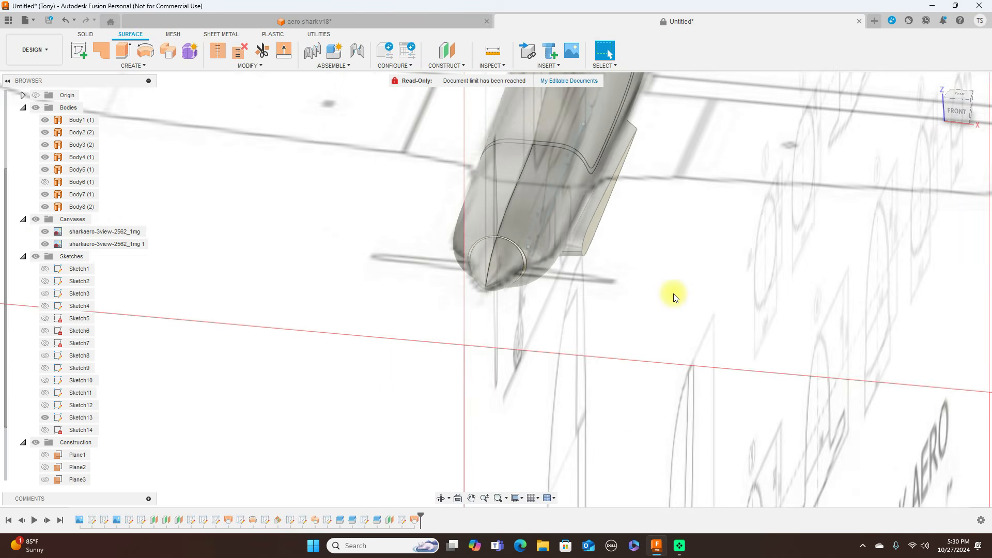
{"action": "left_click", "coordinate": [35, 219]}
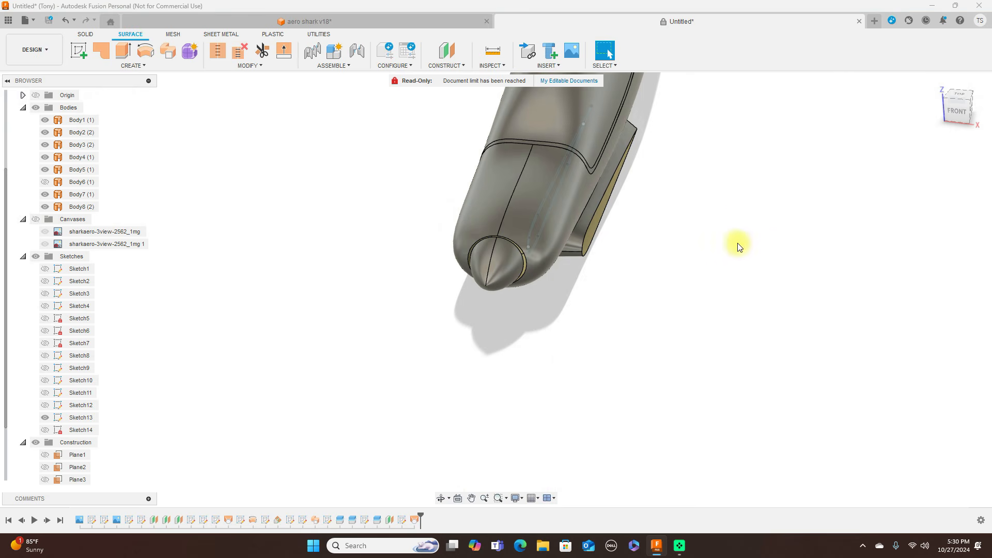
{"action": "mouse_move", "coordinate": [954, 110]}
{"action": "left_mouse_down"}
{"action": "mouse_move", "coordinate": [870, 82]}
{"action": "mouse_move", "coordinate": [947, 84]}
{"action": "mouse_move", "coordinate": [956, 88]}
{"action": "mouse_move", "coordinate": [852, 78]}
{"action": "mouse_move", "coordinate": [826, 107]}
{"action": "mouse_move", "coordinate": [823, 60]}
{"action": "mouse_move", "coordinate": [882, 111]}
{"action": "mouse_move", "coordinate": [934, 89]}
{"action": "left_mouse_up"}
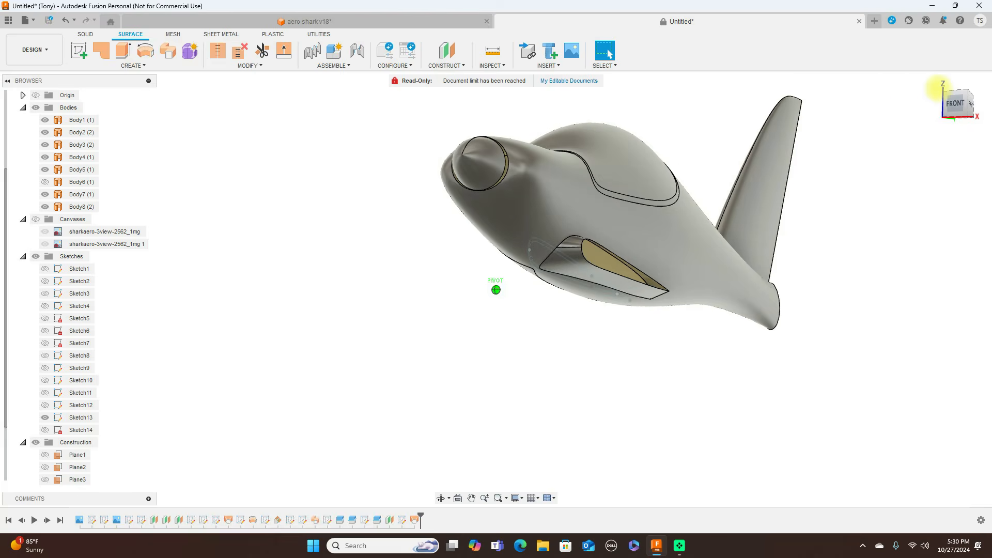
- Open the wing-root loft feature for editing and view it from the front
{"action": "left_click", "coordinate": [415, 520]}
{"action": "right_click", "coordinate": [415, 520]}
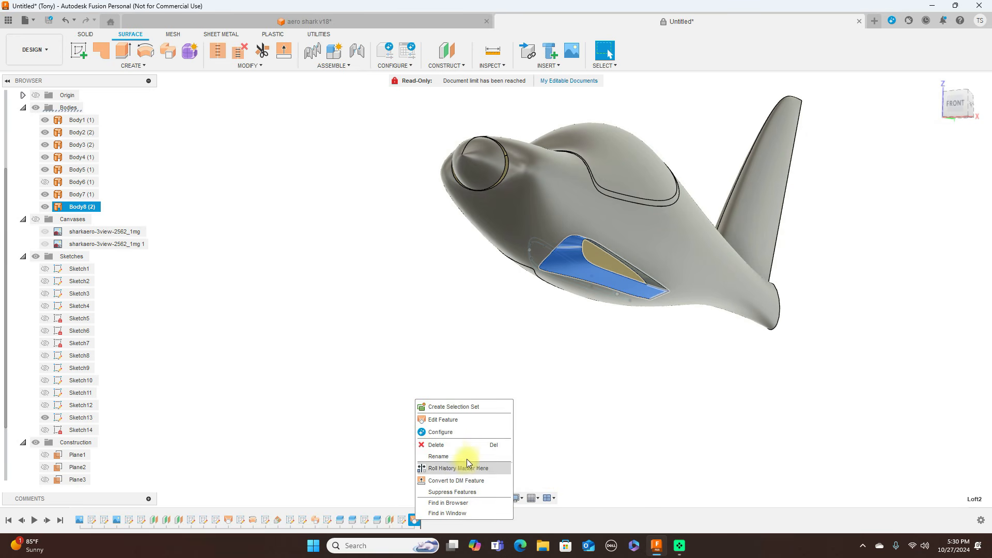
{"action": "left_click", "coordinate": [457, 419]}
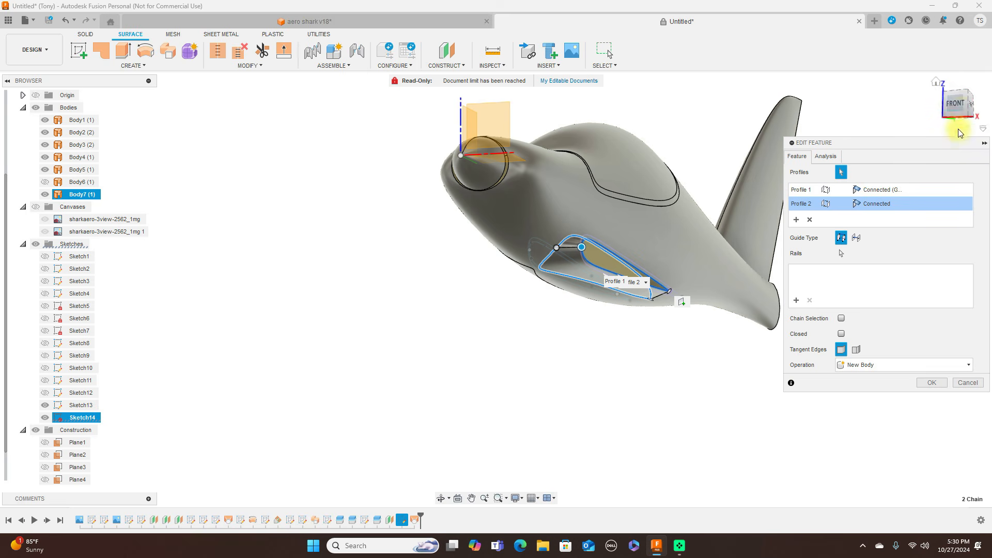
{"action": "left_click", "coordinate": [956, 107]}
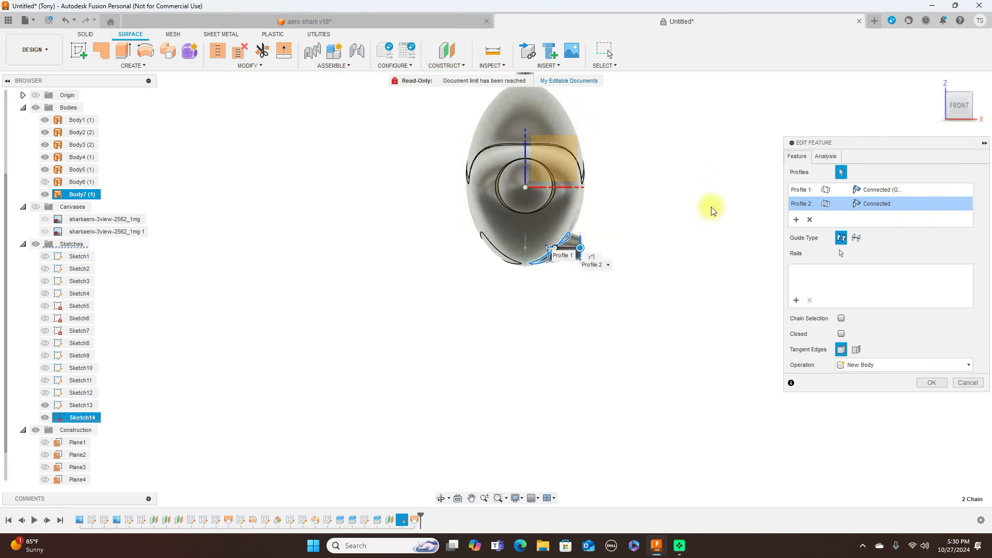
{"action": "scroll", "coordinate": [694, 253], "scroll_direction": "up", "scroll_amount": 1}
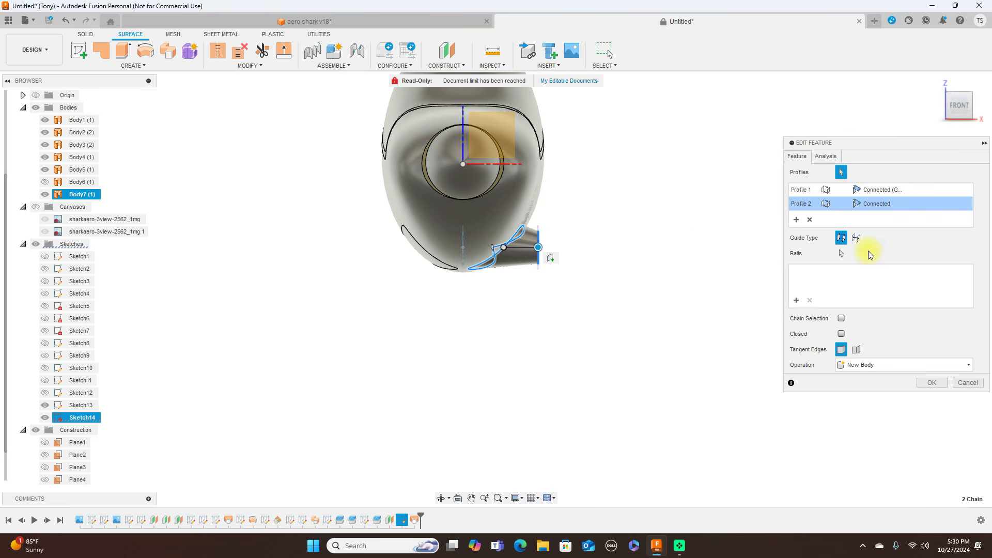
- Try Tangent (G1) and Curvature (G2) continuity on the loft's Profile 1 at the fuselage opening edge
{"action": "left_click", "coordinate": [906, 190]}
{"action": "left_click", "coordinate": [900, 213]}
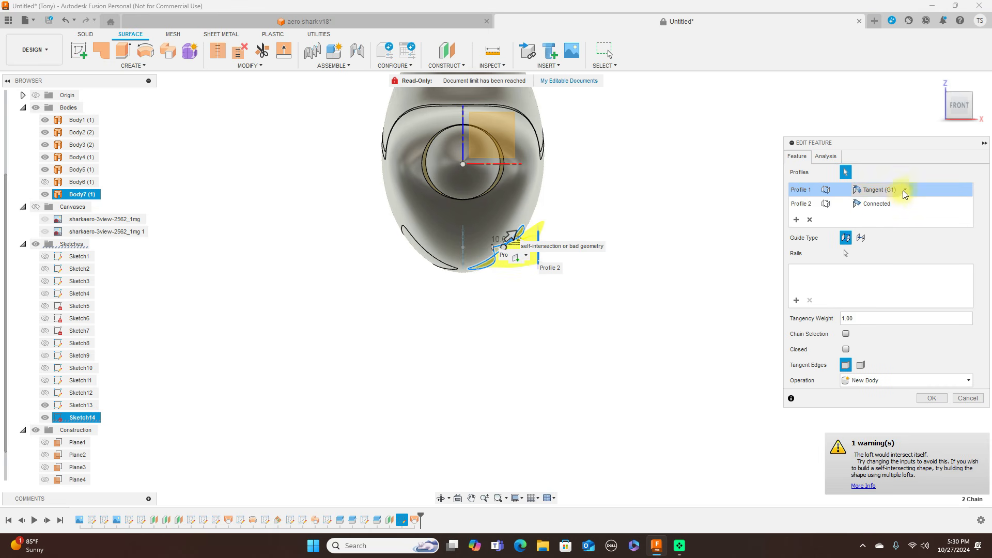
{"action": "left_click", "coordinate": [904, 190]}
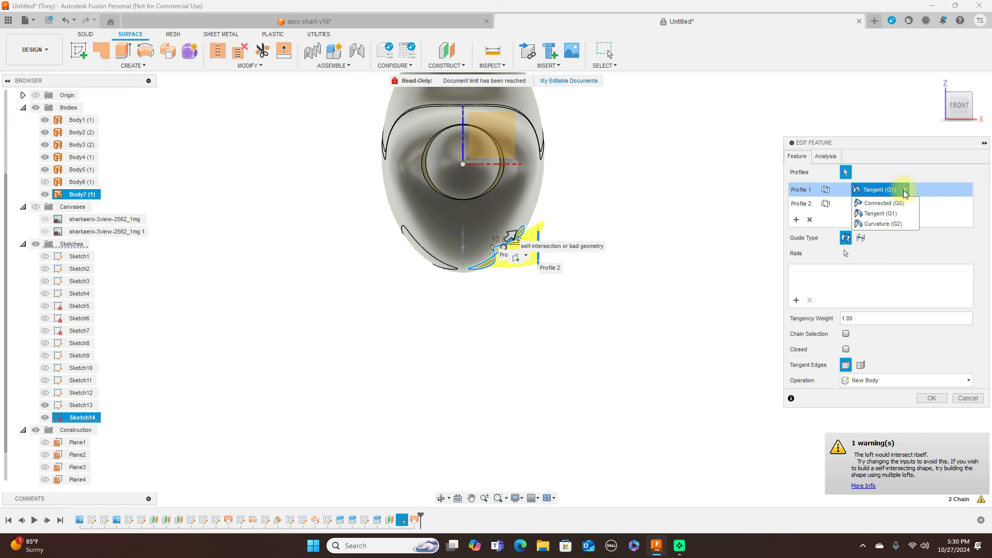
{"action": "left_click", "coordinate": [904, 204]}
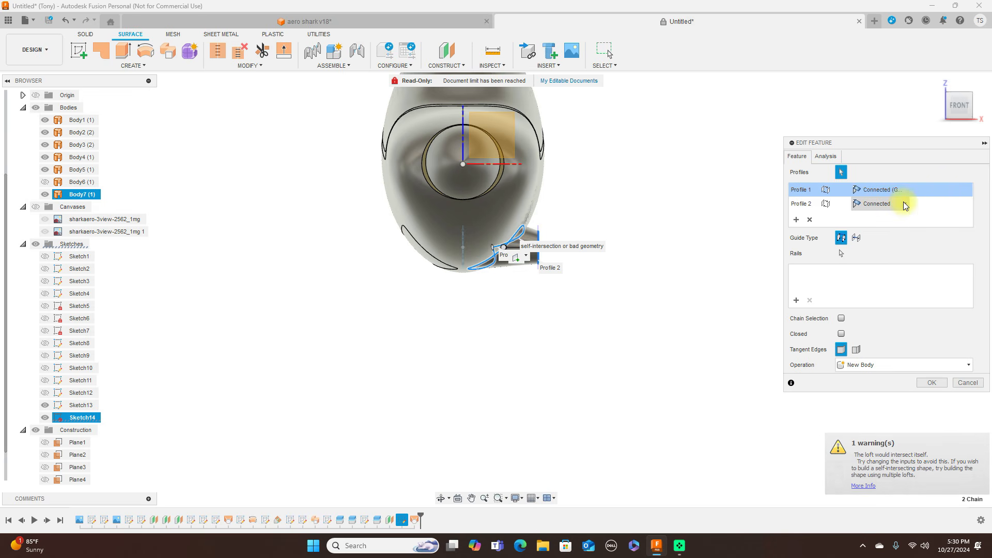
{"action": "left_click", "coordinate": [906, 191]}
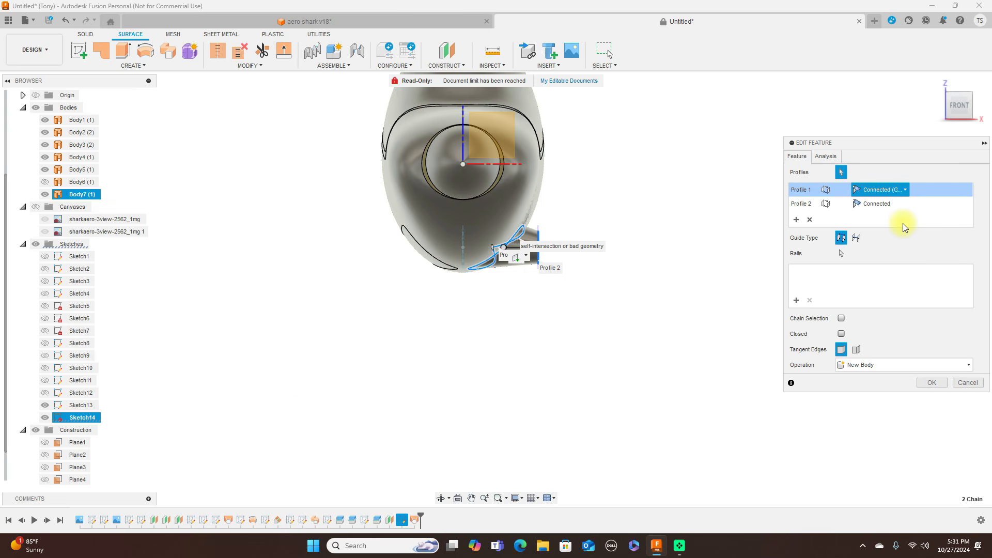
{"action": "left_click", "coordinate": [903, 190]}
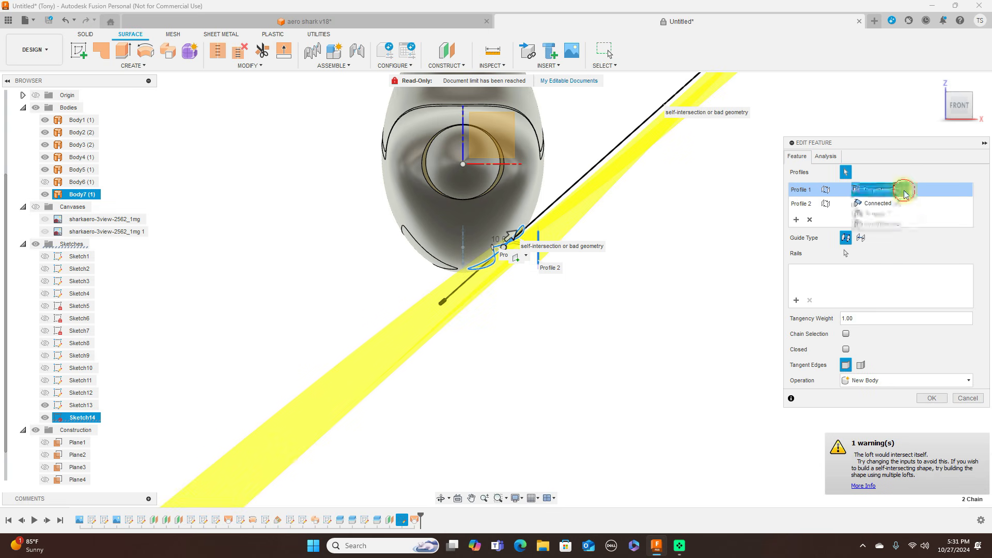
{"action": "left_click", "coordinate": [901, 203]}
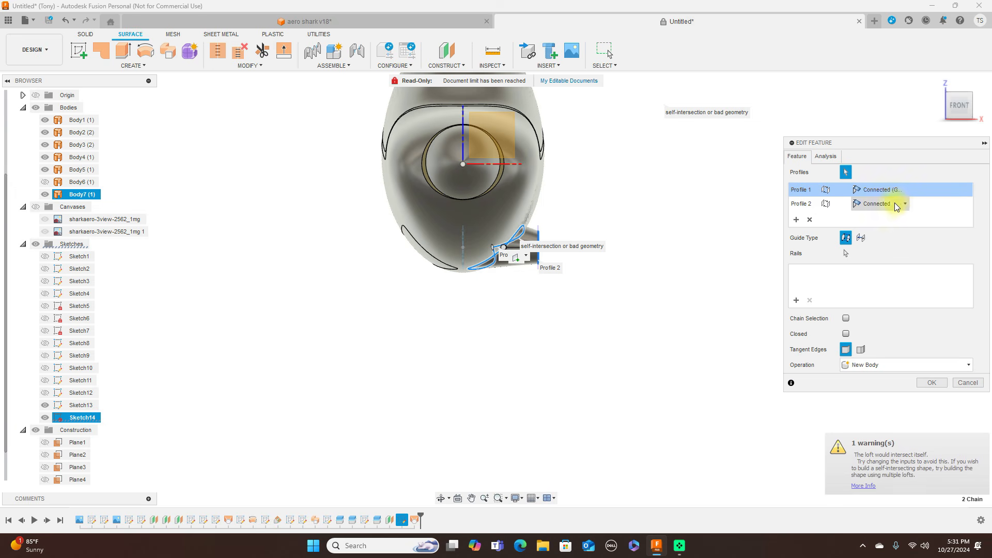
- Try the Direction condition with a takeoff weight of 3.00 on the loft's Profile 2, and return it to Connected
{"action": "left_click", "coordinate": [904, 204]}
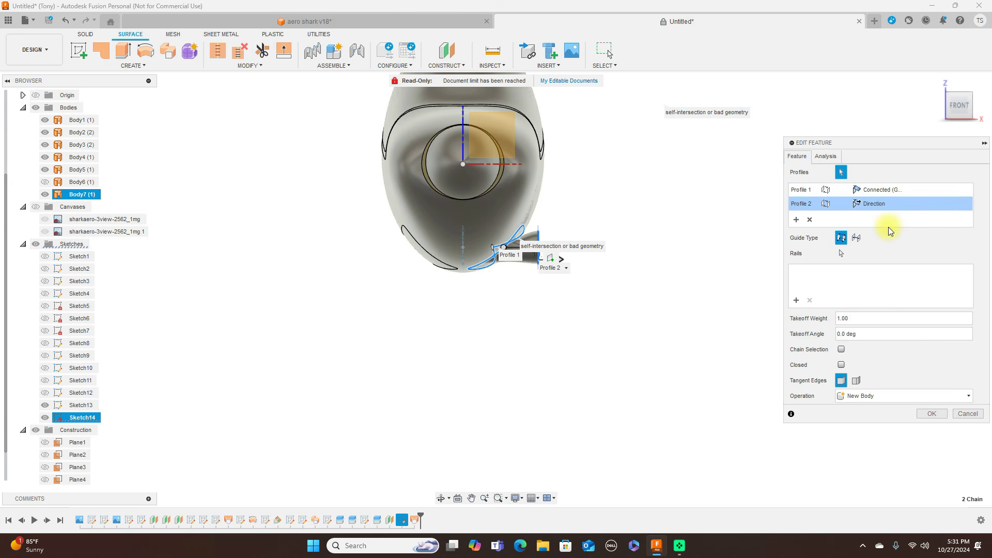
{"action": "scroll", "coordinate": [564, 255], "scroll_direction": "up", "scroll_amount": 3}
{"action": "left_click_drag", "start_coordinate": [560, 260], "coordinate": [587, 263]}
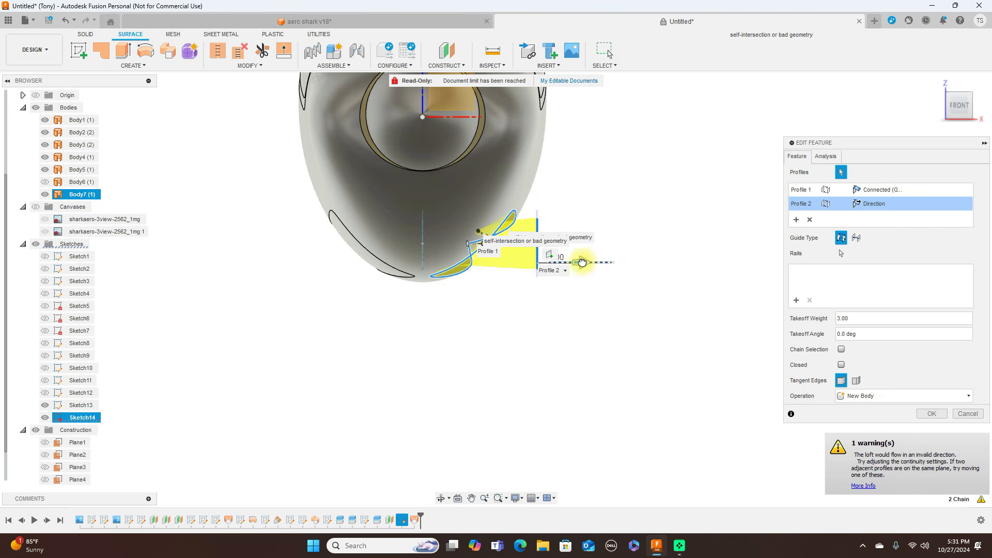
{"action": "left_click", "coordinate": [899, 204]}
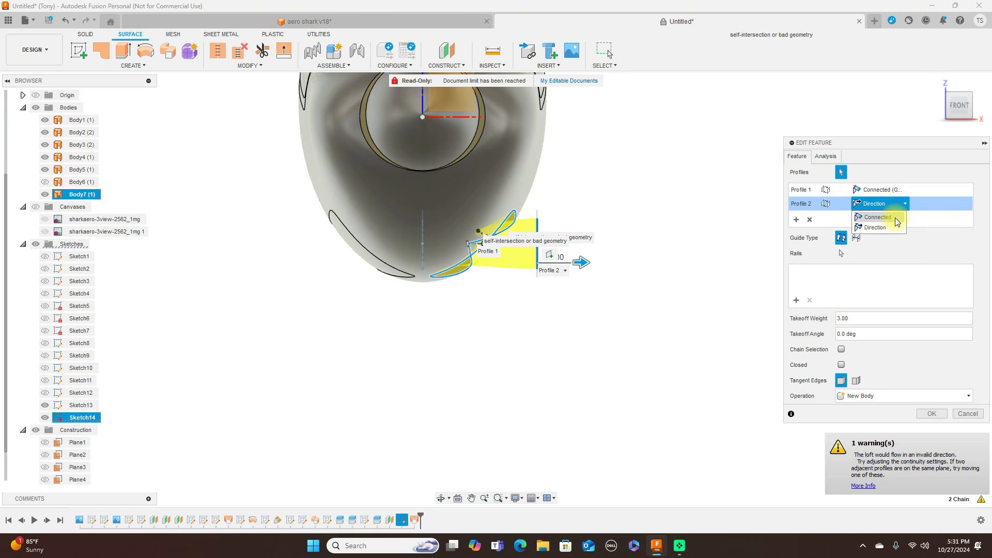
{"action": "left_click", "coordinate": [897, 221]}
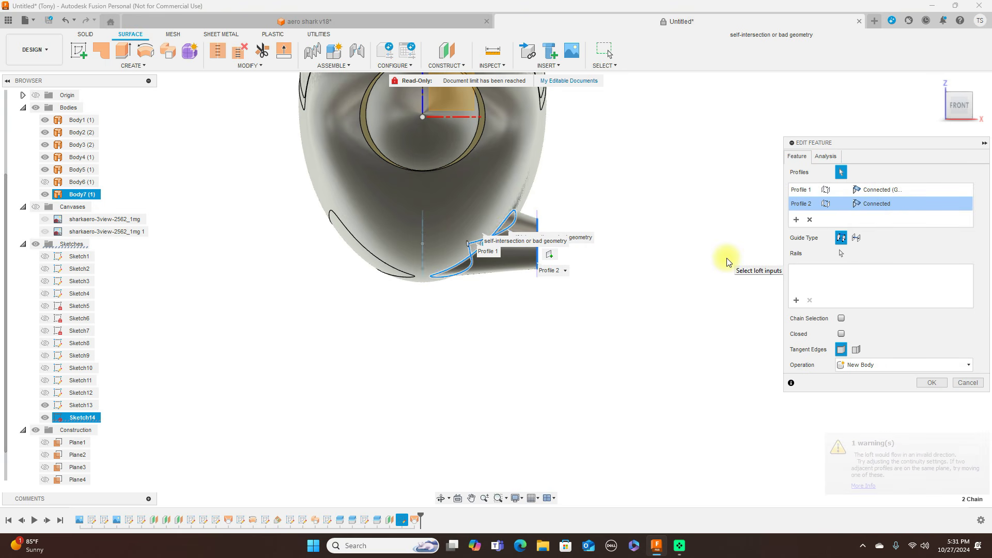
- Check the wing-root loft preview from the front and from above, and accept the edit with Profile 2 set to Connected
{"action": "scroll", "coordinate": [700, 175], "scroll_direction": "down", "scroll_amount": 4}
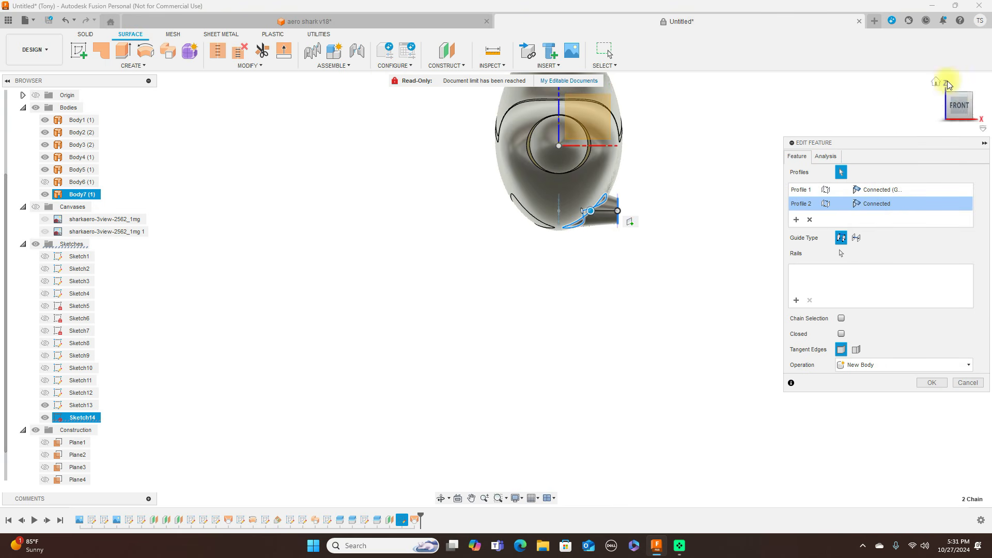
{"action": "left_click", "coordinate": [975, 105]}
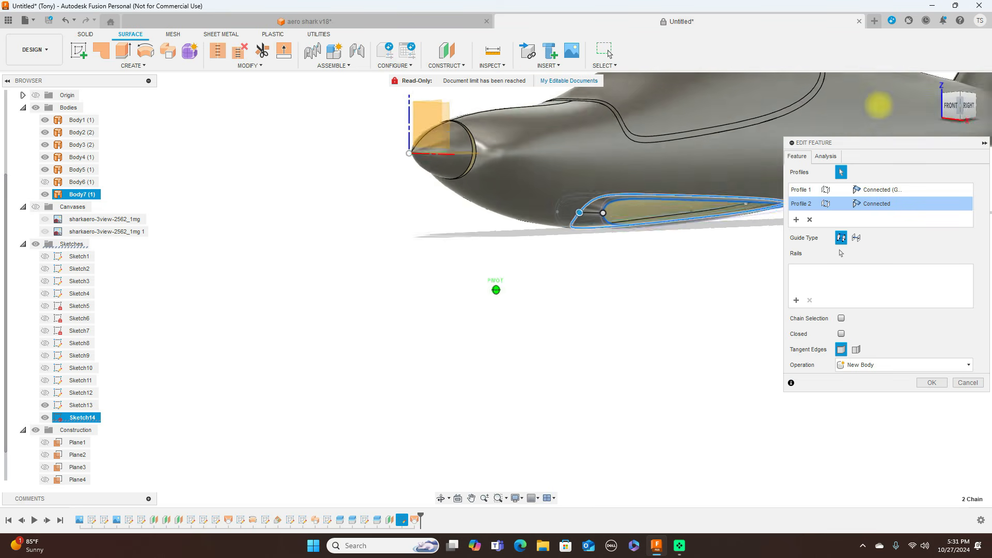
{"action": "mouse_move", "coordinate": [822, 111]}
{"action": "middle_mouse_down", "text": "shift"}
{"action": "mouse_move", "coordinate": [777, 155]}
{"action": "mouse_move", "coordinate": [893, 142]}
{"action": "mouse_move", "coordinate": [978, 309]}
{"action": "middle_mouse_up", "text": "shift"}
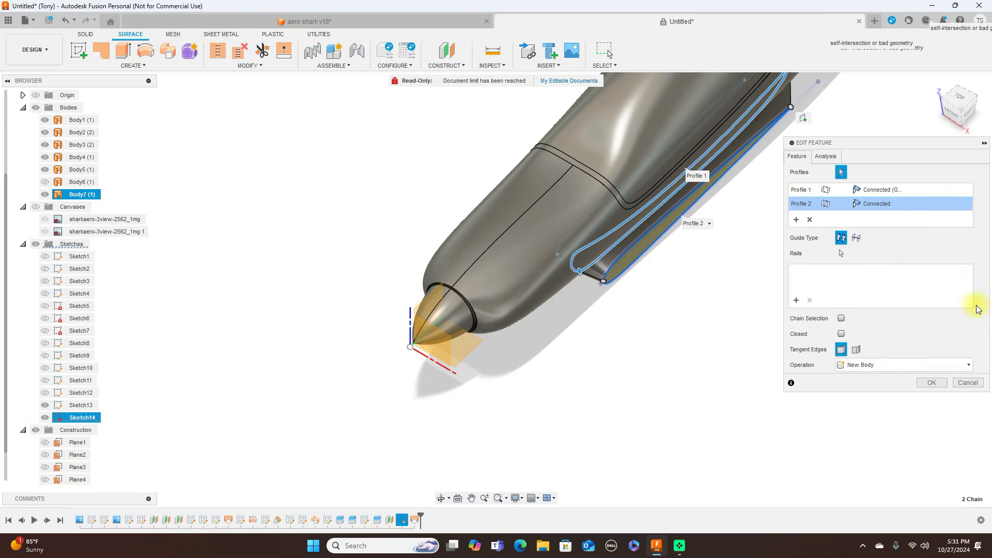
{"action": "left_click", "coordinate": [936, 382]}
- Show the canvases and compare the lofted wing root with the three-view drawing from the top and side
{"action": "mouse_move", "coordinate": [964, 112]}
{"action": "middle_mouse_down", "text": "shift"}
{"action": "mouse_move", "coordinate": [945, 23]}
{"action": "mouse_move", "coordinate": [939, 60]}
{"action": "mouse_move", "coordinate": [868, 88]}
{"action": "mouse_move", "coordinate": [868, 125]}
{"action": "mouse_move", "coordinate": [939, 126]}
{"action": "mouse_move", "coordinate": [964, 113]}
{"action": "middle_mouse_up", "text": "shift"}
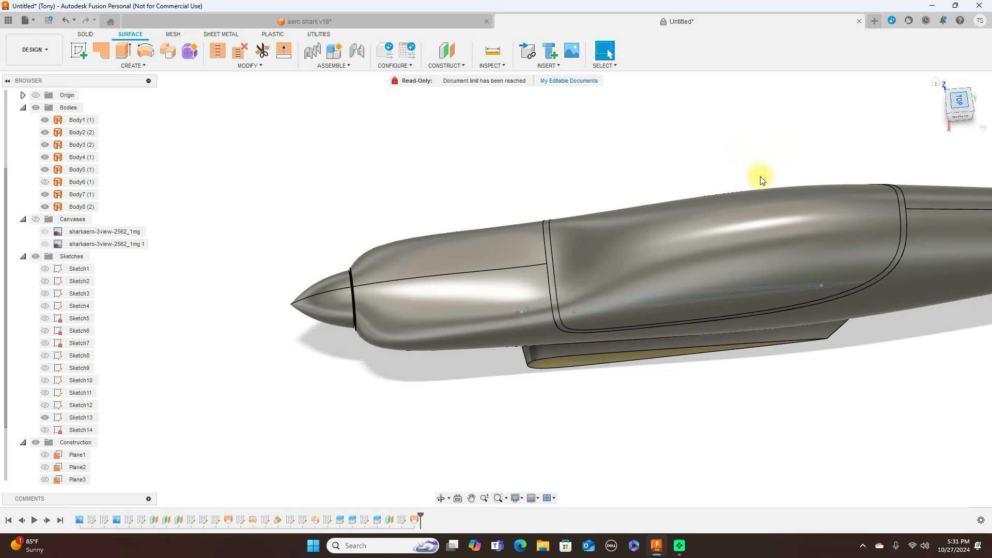
{"action": "scroll", "coordinate": [741, 187], "scroll_direction": "down", "scroll_amount": 3}
{"action": "middle_click_drag", "start_coordinate": [764, 178], "coordinate": [649, 126]}
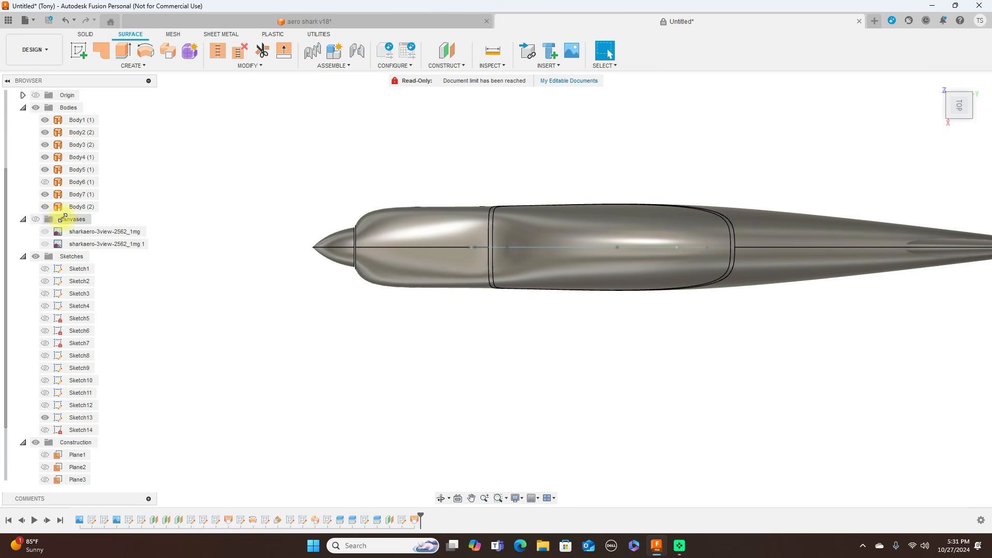
{"action": "left_click", "coordinate": [36, 220]}
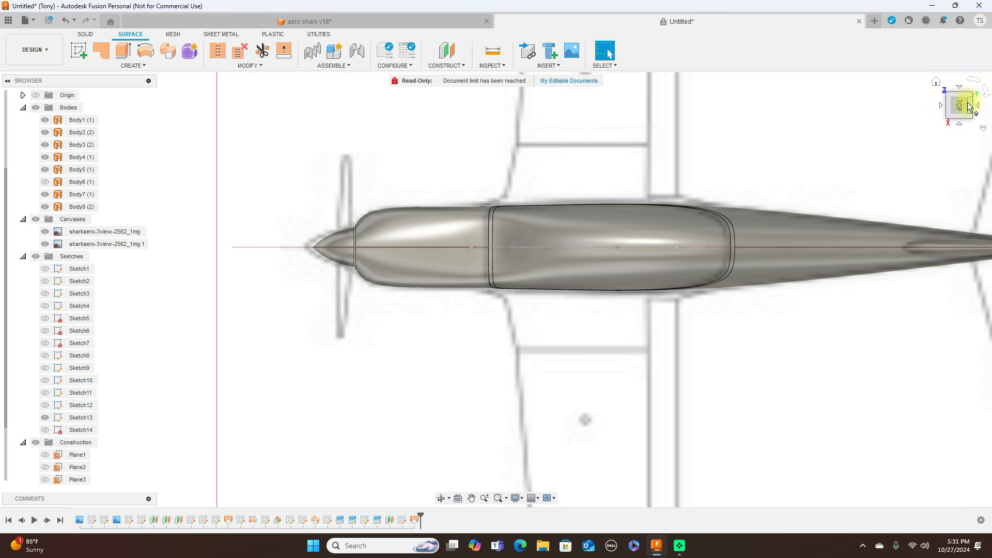
{"action": "mouse_move", "coordinate": [959, 119]}
{"action": "left_mouse_down"}
{"action": "mouse_move", "coordinate": [965, 73]}
{"action": "mouse_move", "coordinate": [965, 107]}
{"action": "left_mouse_up"}
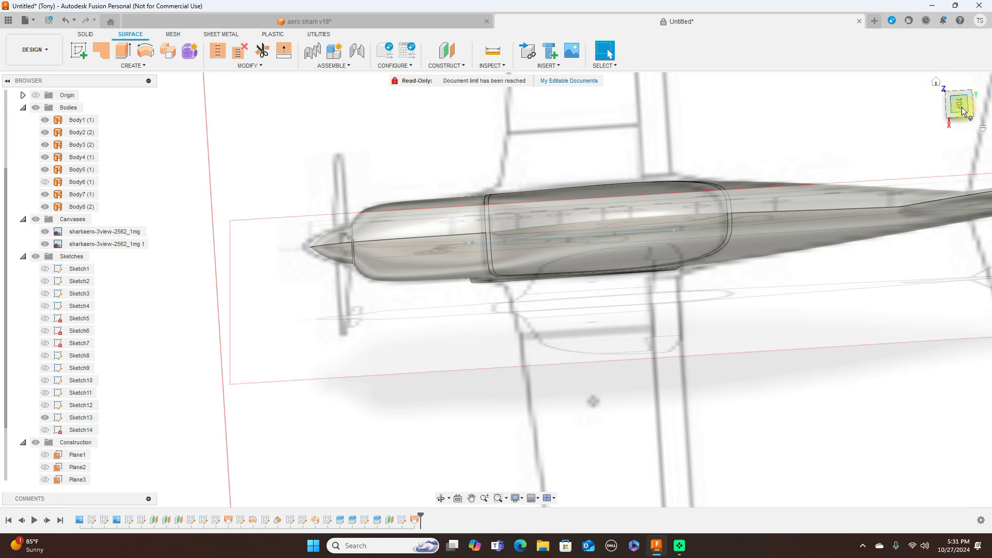
{"action": "left_click", "coordinate": [962, 111]}
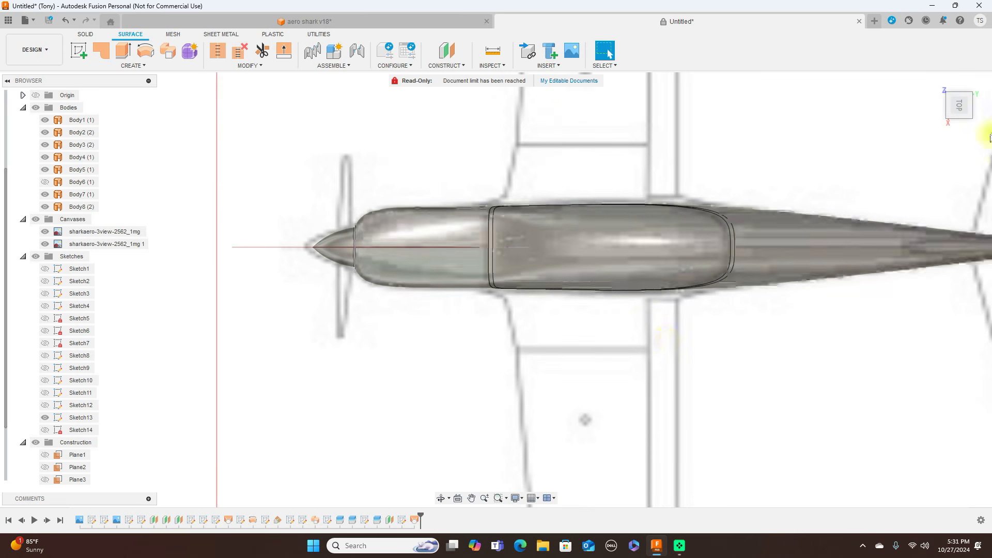
{"action": "left_click_drag", "start_coordinate": [958, 103], "coordinate": [982, 38]}
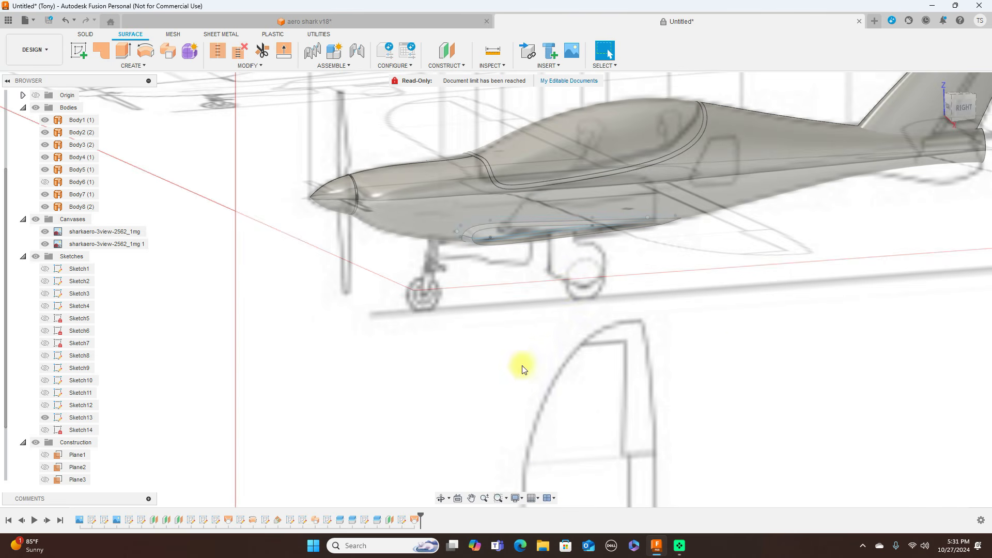
- Delete the wing-root loft feature and check the fuselage against the canvases from the front, right and top
{"action": "right_click", "coordinate": [417, 519]}
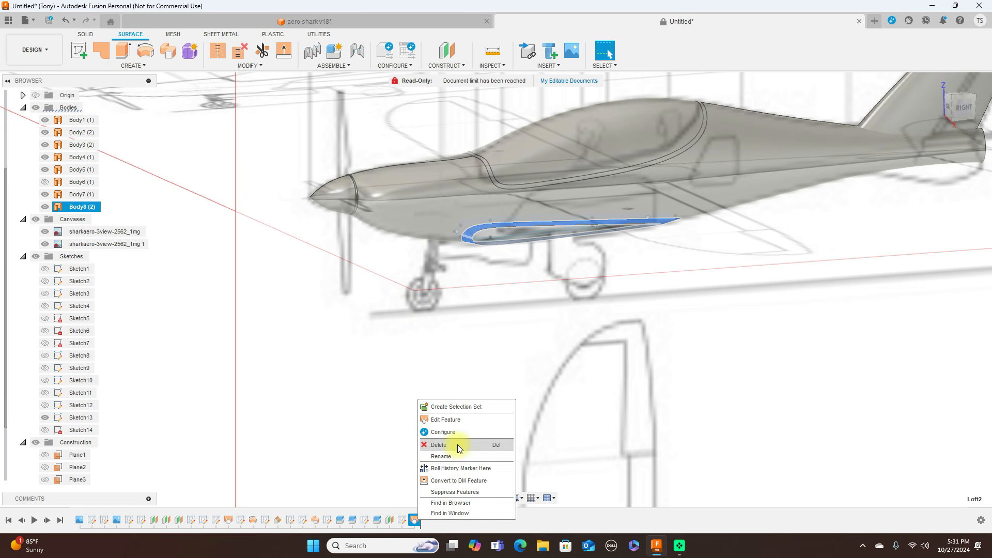
{"action": "left_click", "coordinate": [453, 445]}
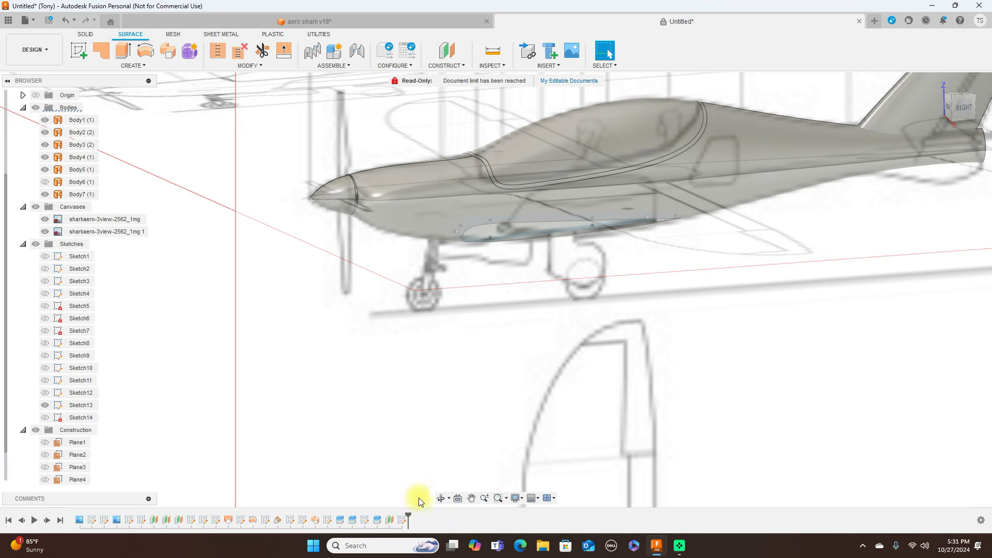
{"action": "left_click", "coordinate": [969, 113]}
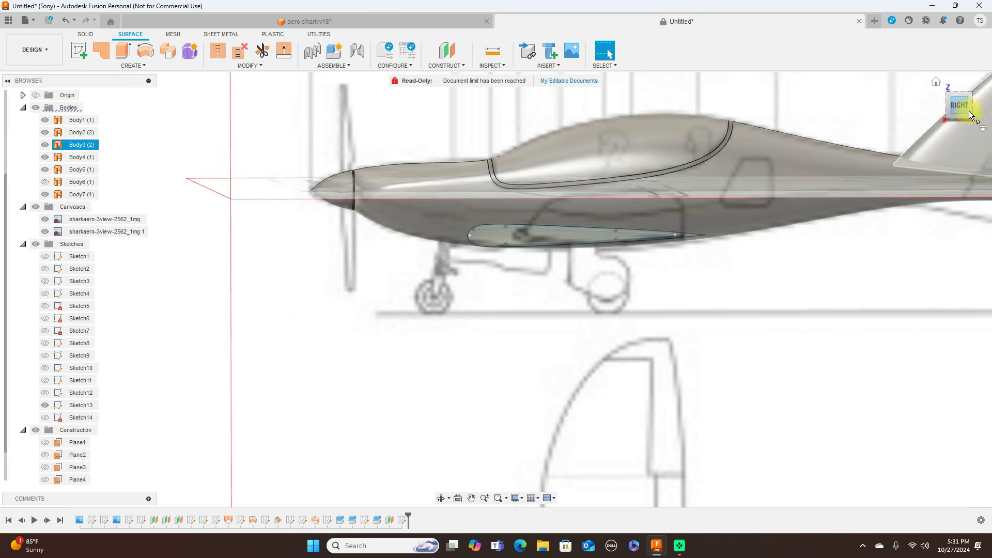
{"action": "left_click_drag", "start_coordinate": [950, 104], "coordinate": [114, 101]}
{"action": "left_click", "coordinate": [952, 107]}
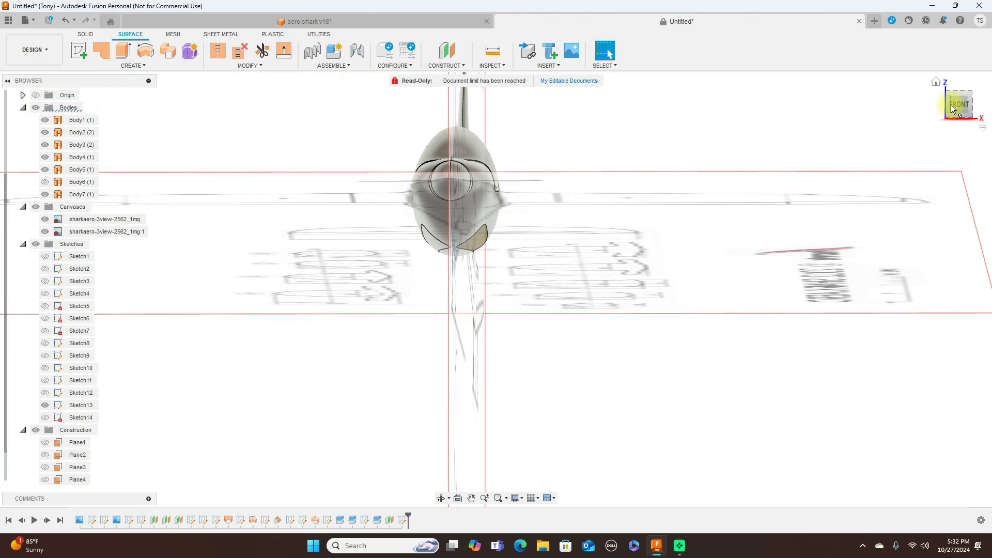
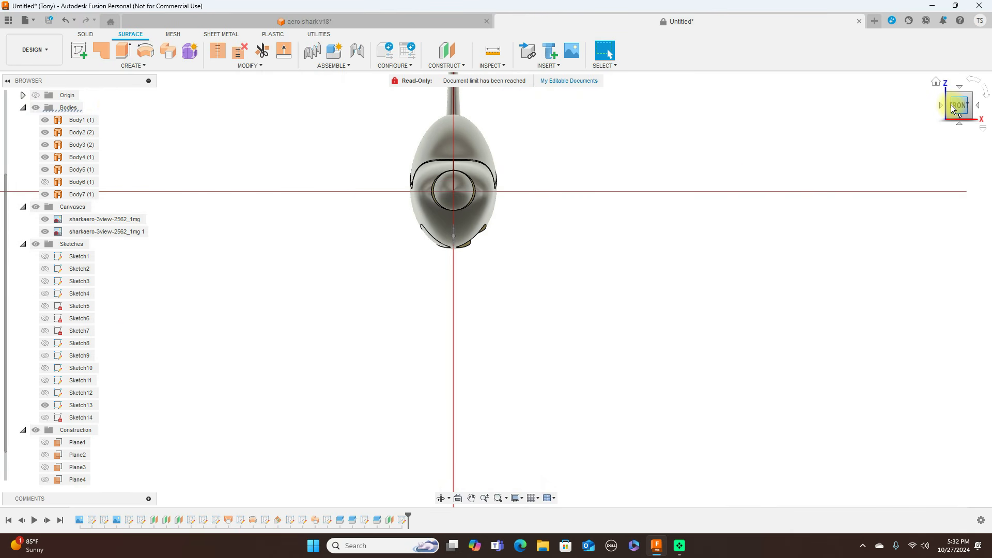
{"action": "left_click", "coordinate": [977, 107]}
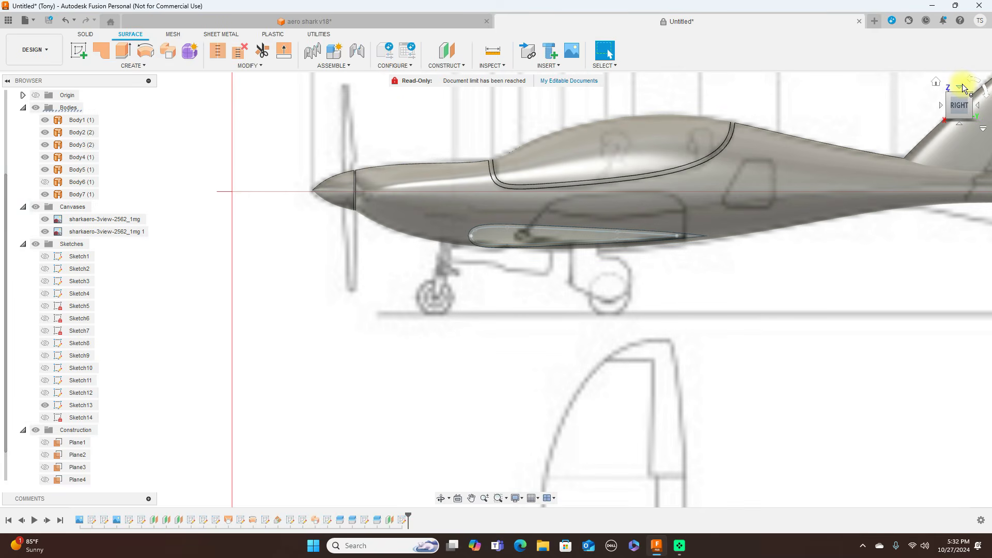
{"action": "left_click", "coordinate": [960, 86]}
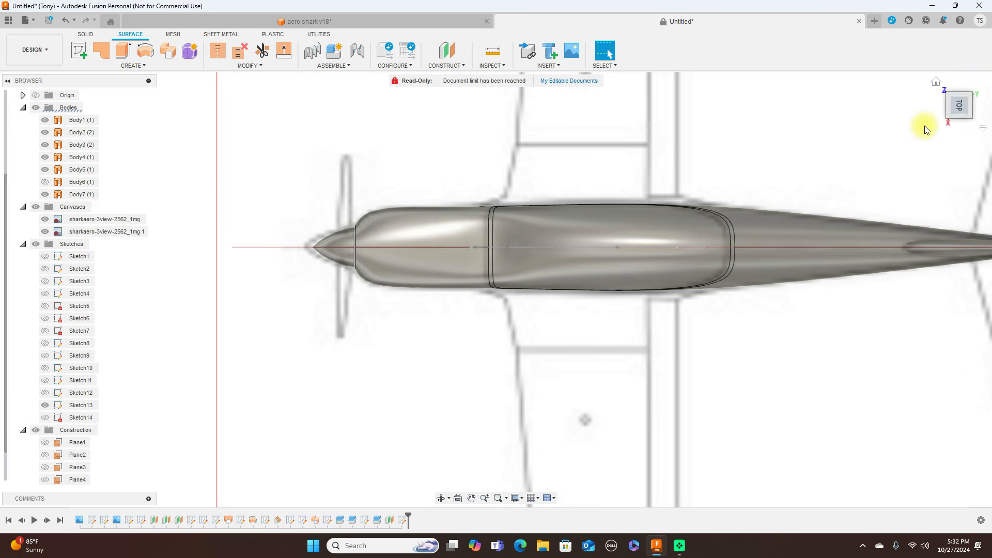
- Hide all bodies and show Sketch14 to compare both airfoil sketches with the canvases from the top and side
{"action": "left_click", "coordinate": [36, 109]}
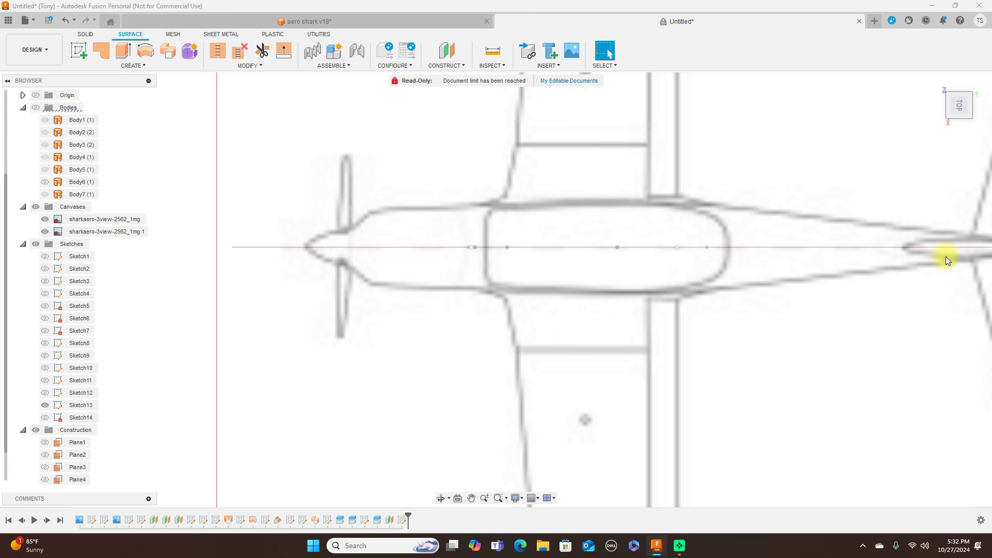
{"action": "left_click", "coordinate": [965, 124]}
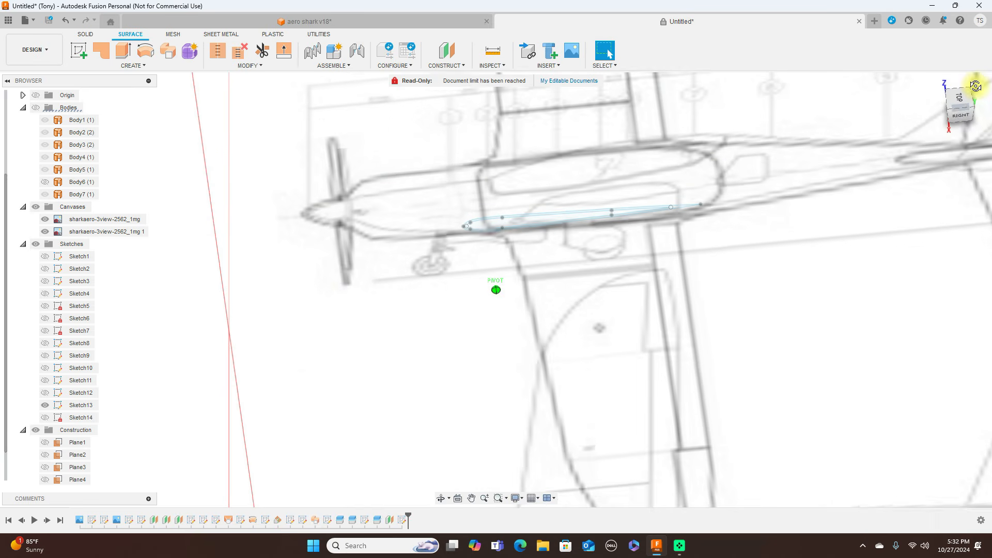
{"action": "left_click", "coordinate": [45, 417]}
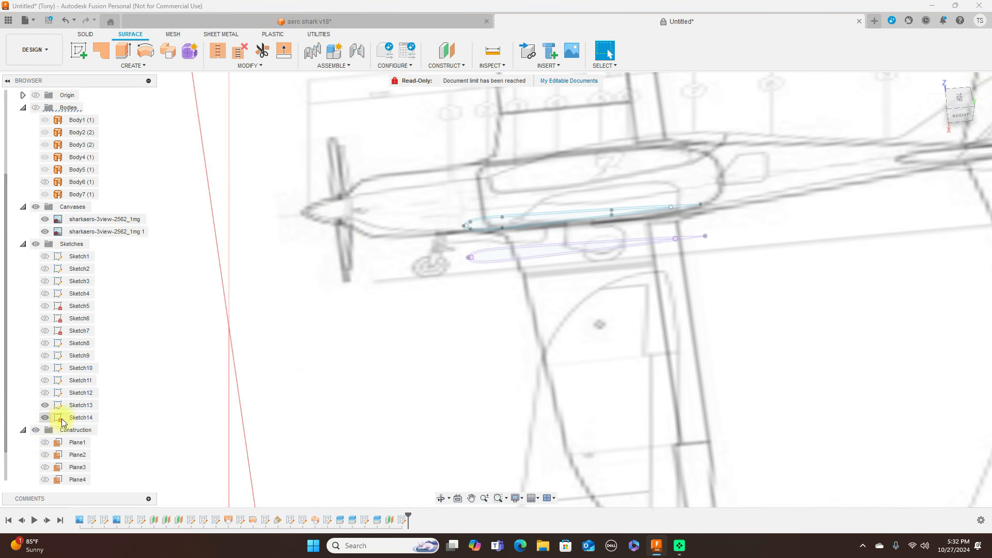
{"action": "left_click", "coordinate": [961, 100]}
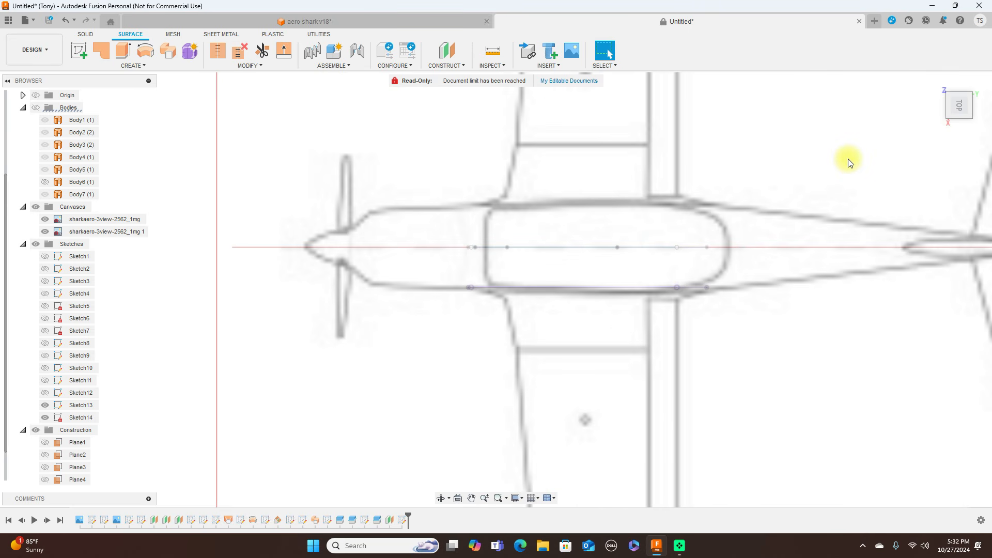
{"action": "left_click_drag", "start_coordinate": [958, 122], "coordinate": [969, 101]}
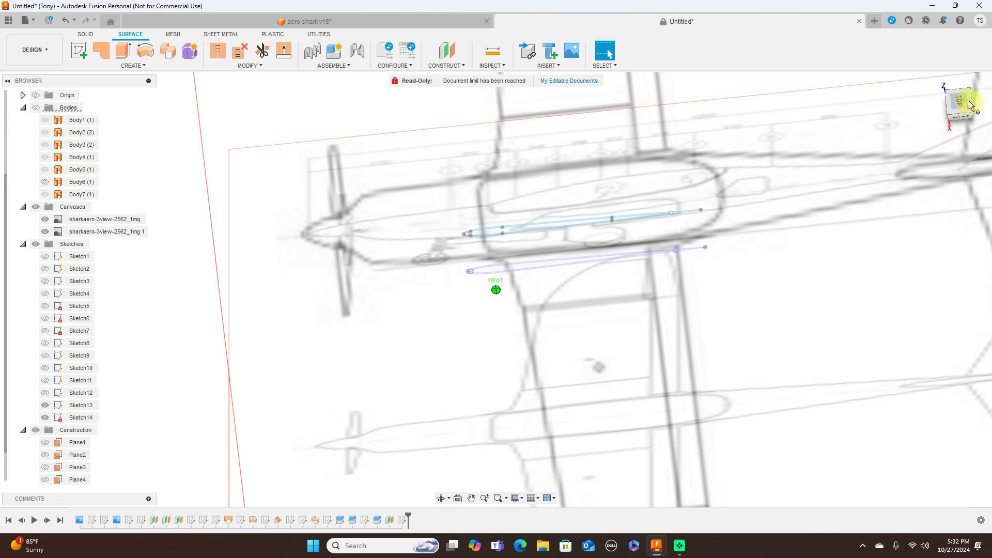
{"action": "left_click", "coordinate": [955, 121]}
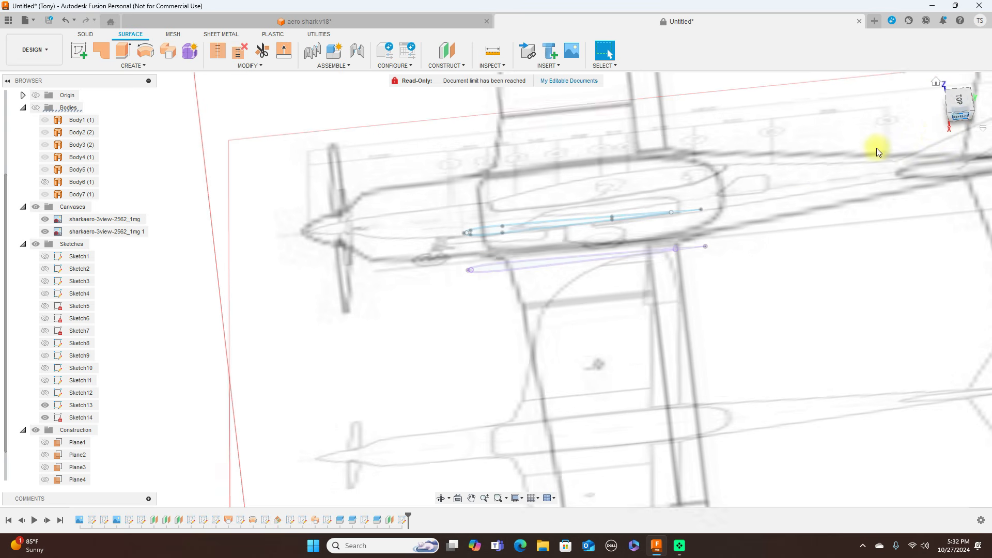
{"action": "scroll", "coordinate": [581, 289], "scroll_direction": "up", "scroll_amount": 5}
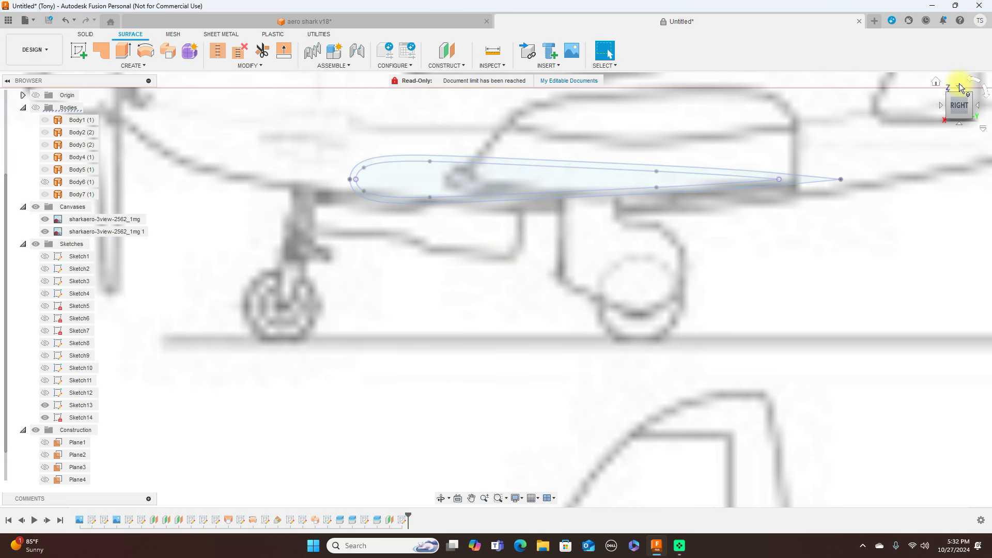
{"action": "left_click", "coordinate": [959, 88]}
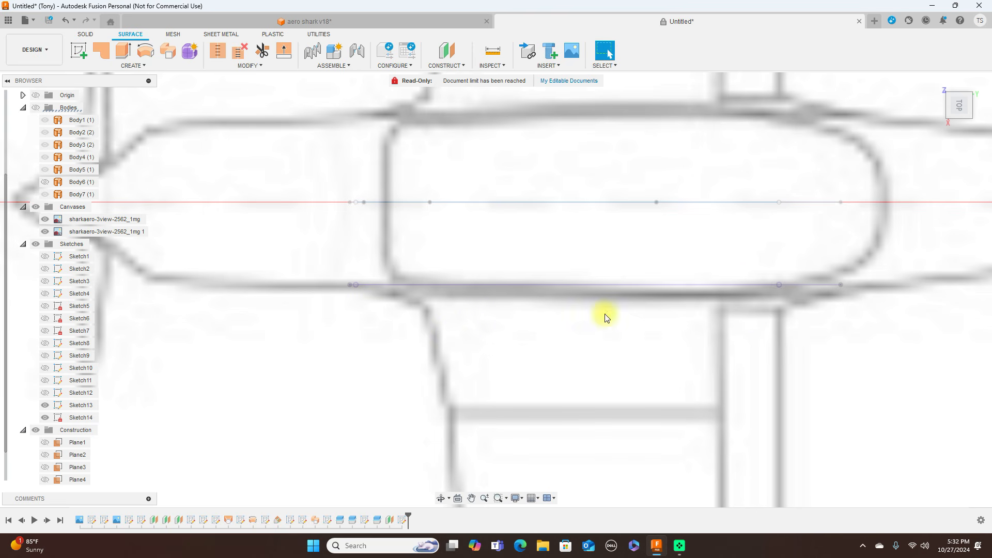
{"action": "mouse_move", "coordinate": [963, 123]}
{"action": "left_mouse_down"}
{"action": "mouse_move", "coordinate": [972, 98]}
{"action": "mouse_move", "coordinate": [889, 148]}
{"action": "left_mouse_up"}
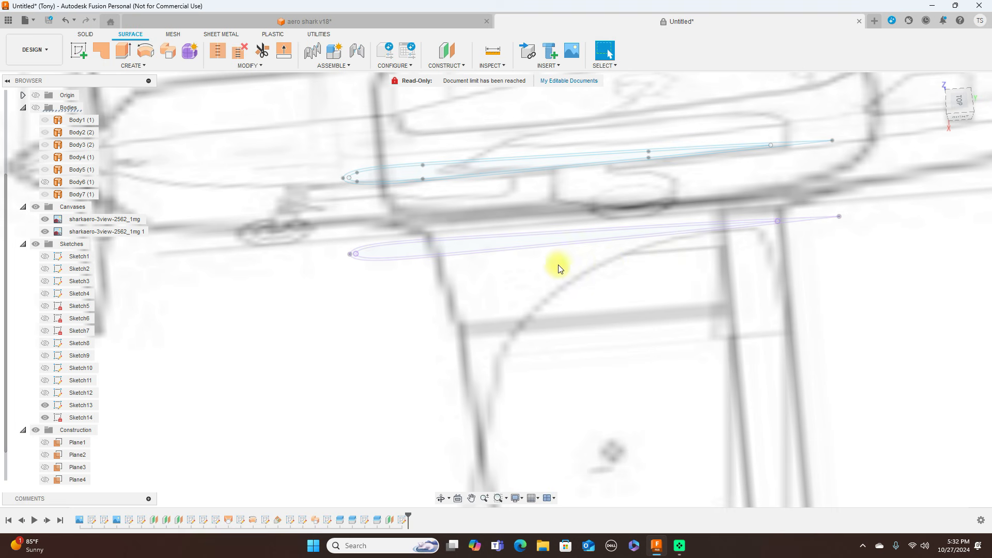
- Start a sketch on the offset airfoil profile and draw a horizontal line between the inner airfoil's leading and trailing points
{"action": "left_click", "coordinate": [497, 246]}
{"action": "left_click", "coordinate": [80, 50]}
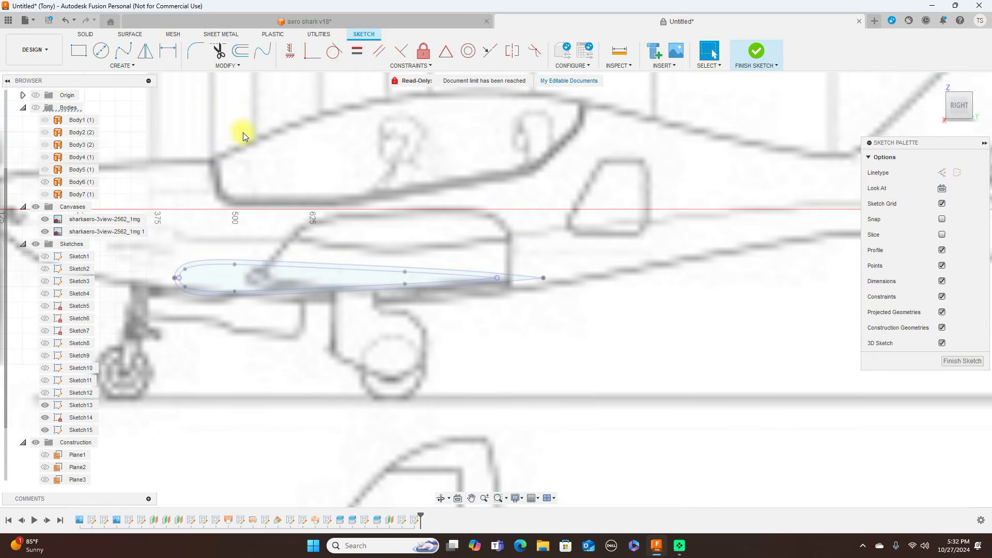
{"action": "key", "text": "l"}
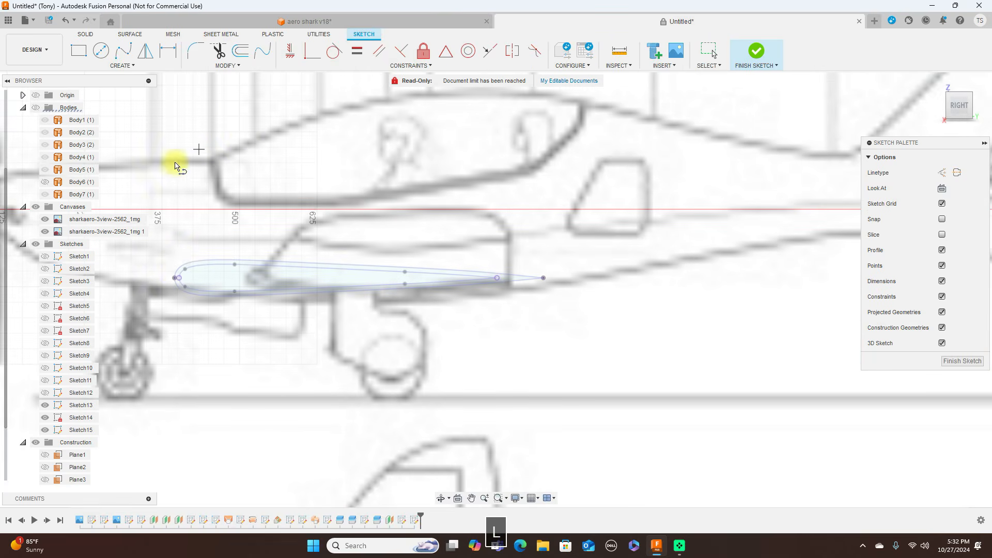
{"action": "scroll", "coordinate": [178, 274], "scroll_direction": "up", "scroll_amount": 3}
{"action": "left_click", "coordinate": [179, 279]}
{"action": "scroll", "coordinate": [574, 281], "scroll_direction": "down", "scroll_amount": 1}
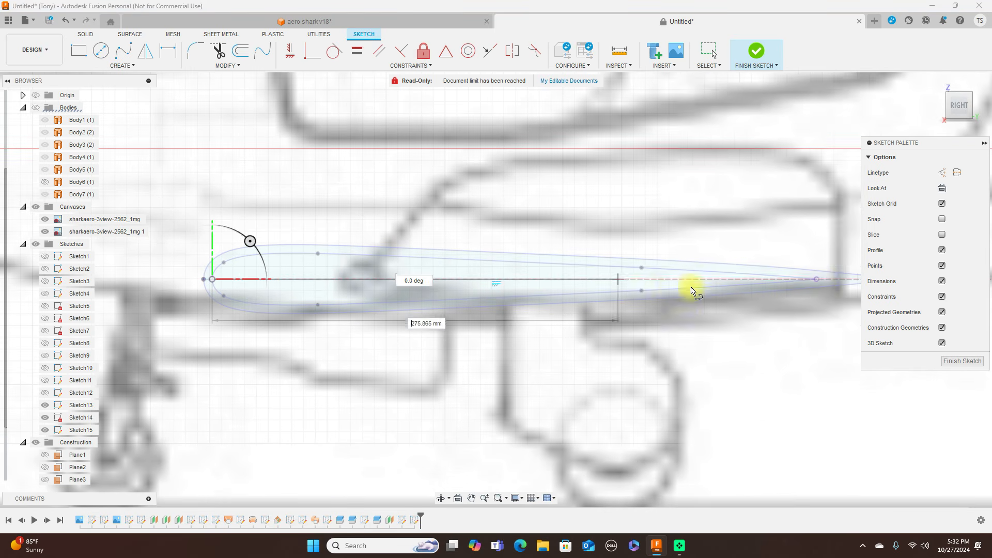
{"action": "left_click", "coordinate": [816, 279]}
{"action": "right_click", "coordinate": [817, 280]}
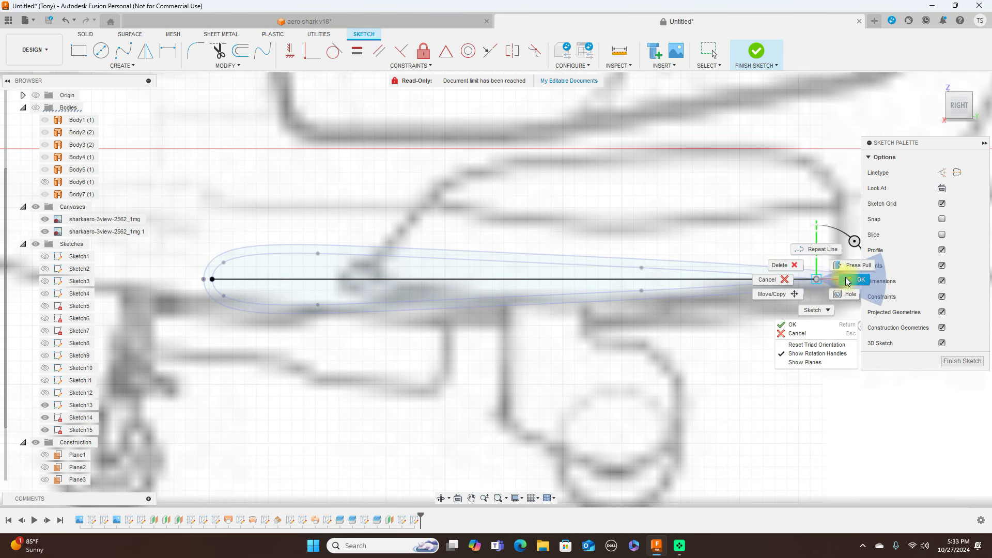
{"action": "key", "text": "Escape"}
{"action": "key", "text": "Escape"}
{"action": "scroll", "coordinate": [771, 254], "scroll_direction": "down", "scroll_amount": 2}
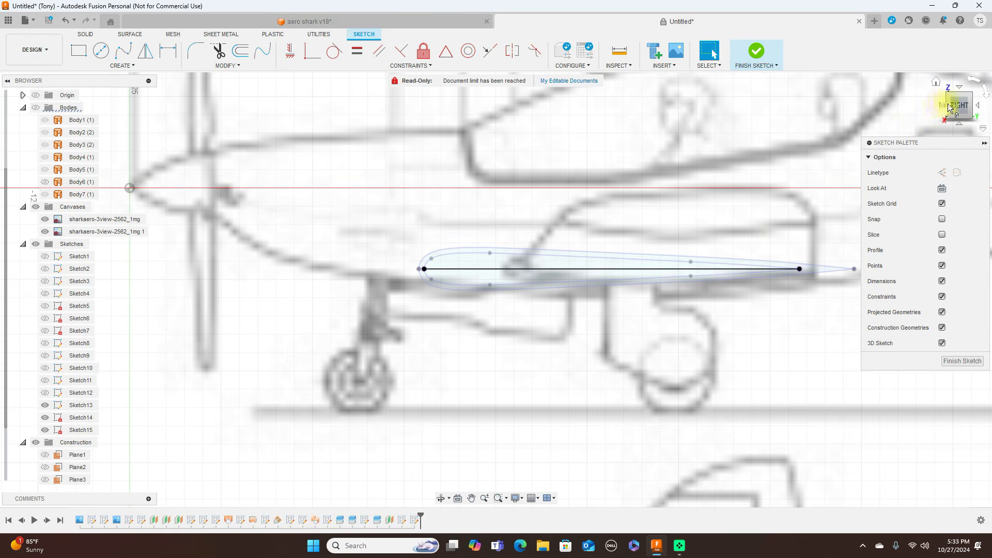
{"action": "left_click_drag", "start_coordinate": [958, 105], "coordinate": [18, 109]}
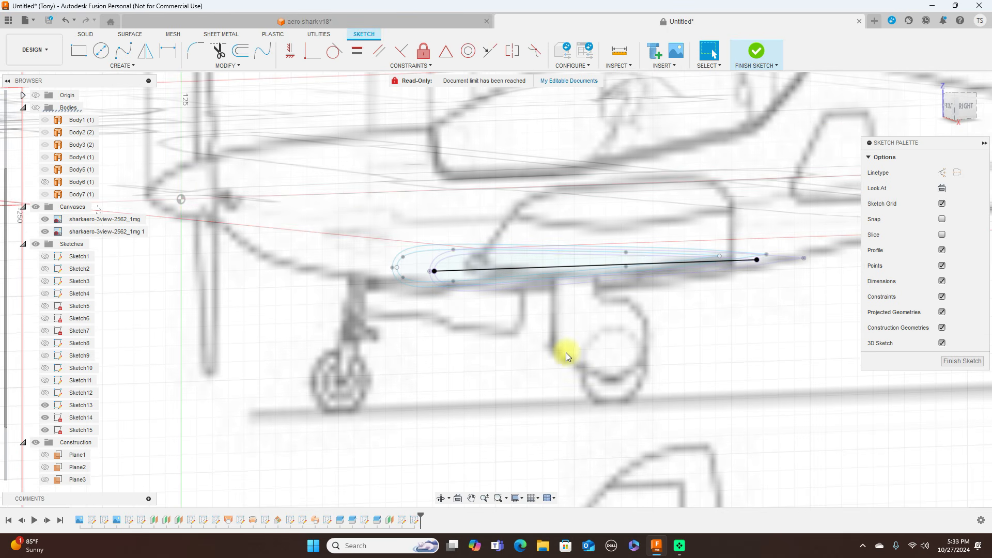
- Project the upper and lower curves of the inner offset airfoil into the sketch and finish the sketch
{"action": "key", "text": "p"}
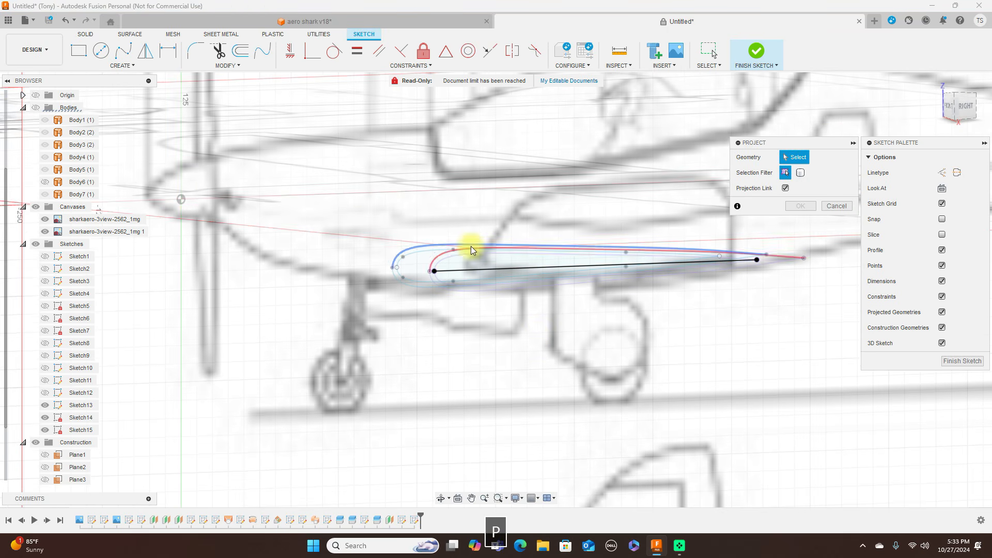
{"action": "left_click", "coordinate": [470, 252]}
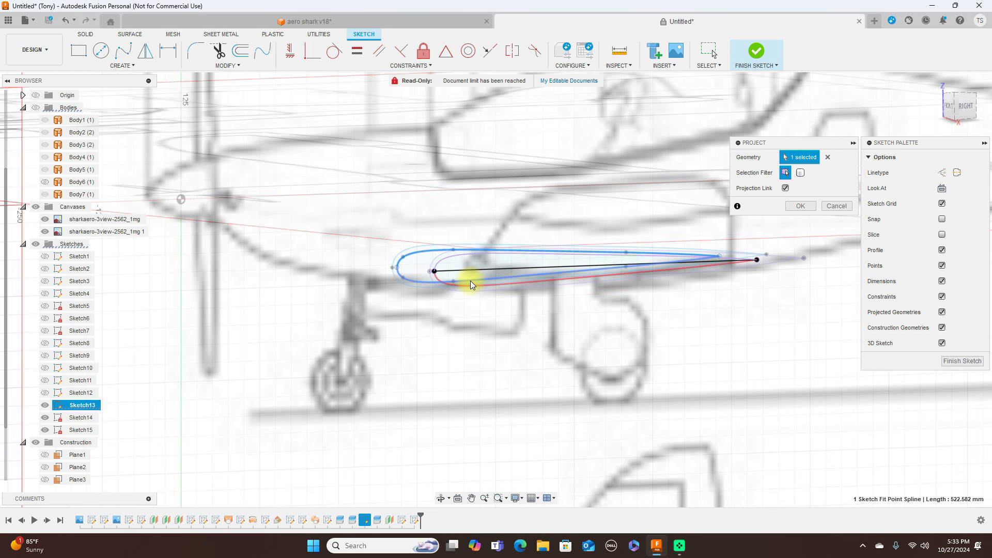
{"action": "left_click", "coordinate": [470, 282]}
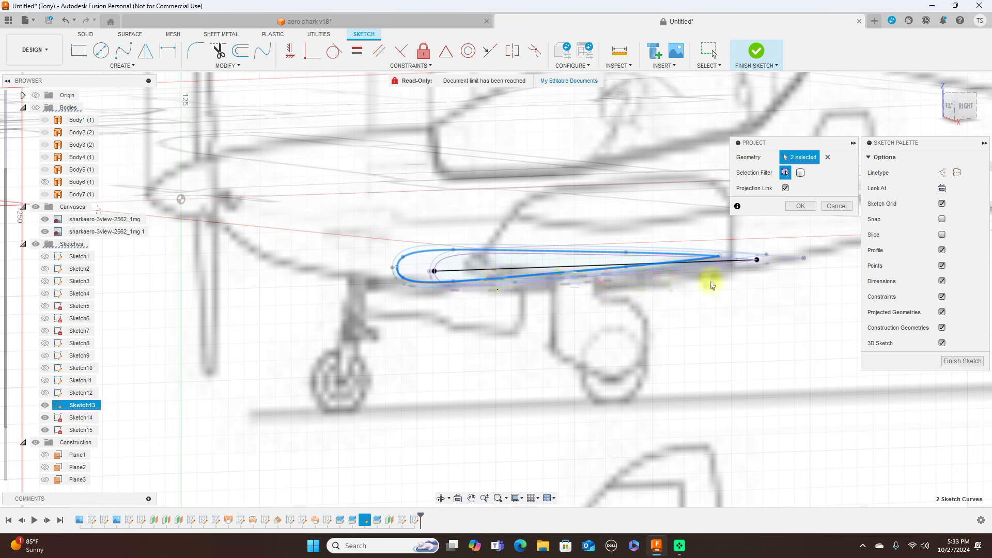
{"action": "left_click", "coordinate": [798, 206]}
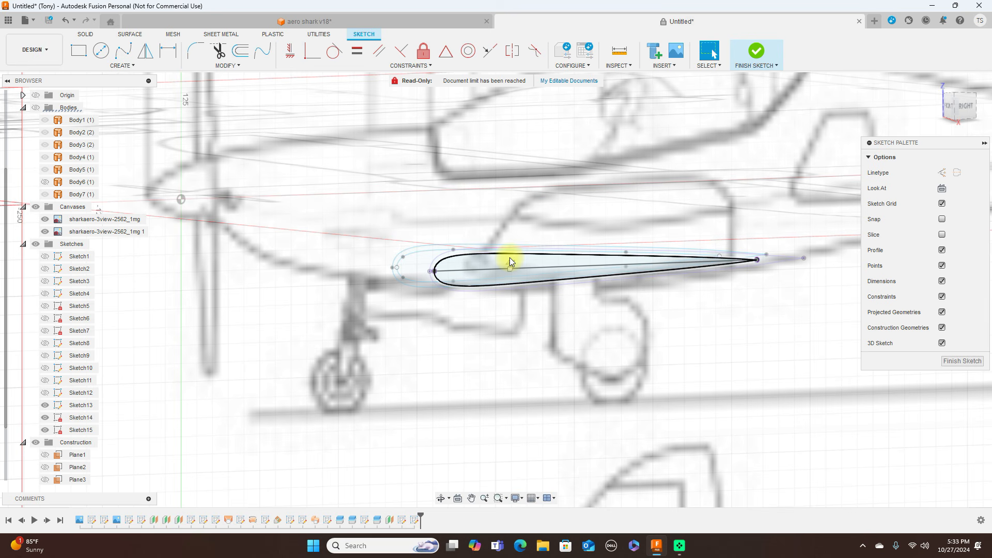
{"action": "scroll", "coordinate": [500, 274], "scroll_direction": "up", "scroll_amount": 3}
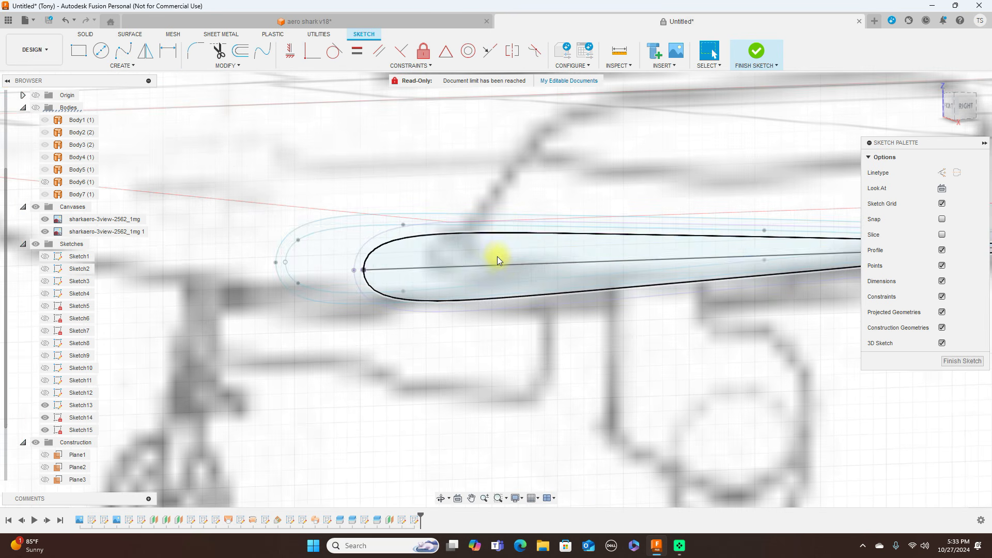
{"action": "scroll", "coordinate": [674, 347], "scroll_direction": "down", "scroll_amount": 3}
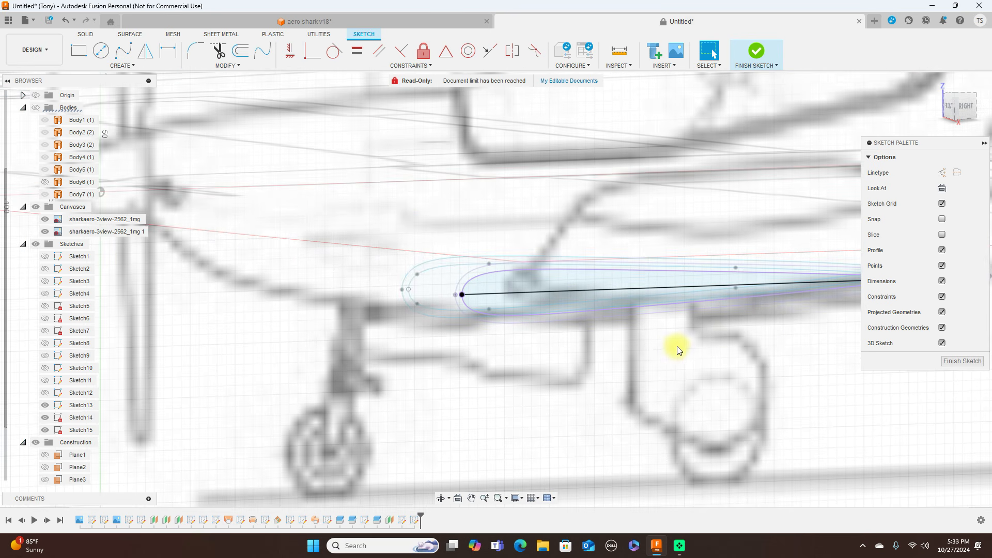
{"action": "left_click", "coordinate": [761, 58]}
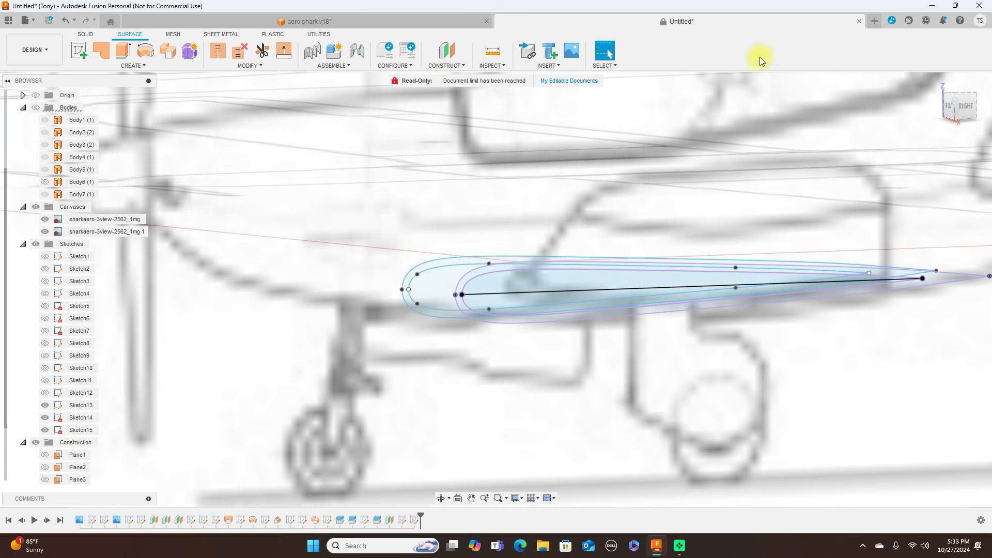
- Create a plane at a -5 degree angle through the airfoil's chord line and start a sketch on it
{"action": "left_click", "coordinate": [465, 69]}
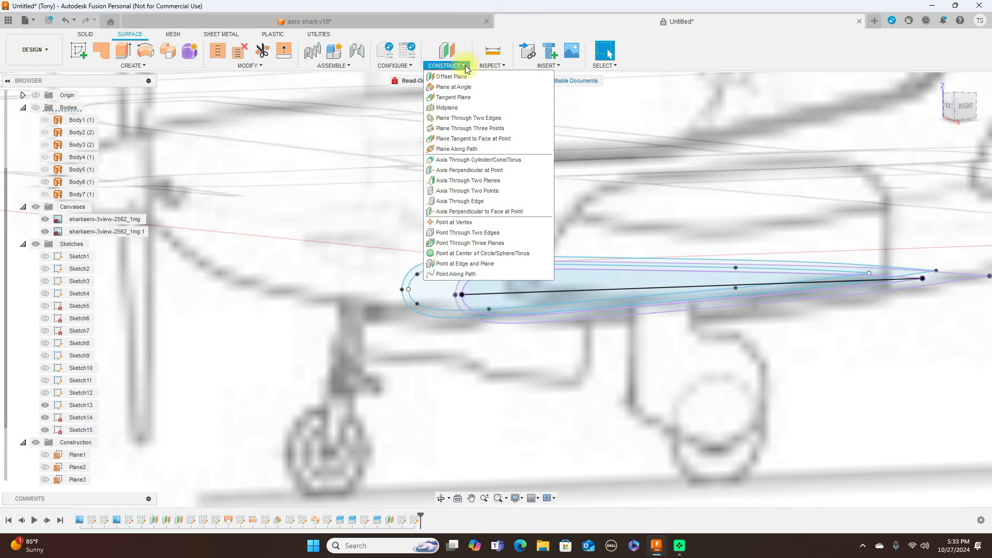
{"action": "left_click", "coordinate": [466, 91]}
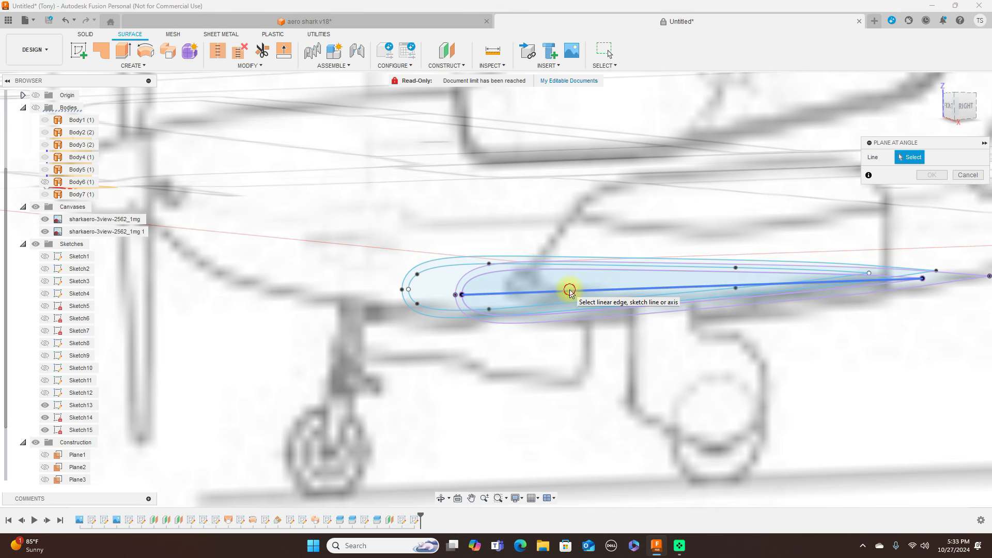
{"action": "left_click", "coordinate": [569, 291]}
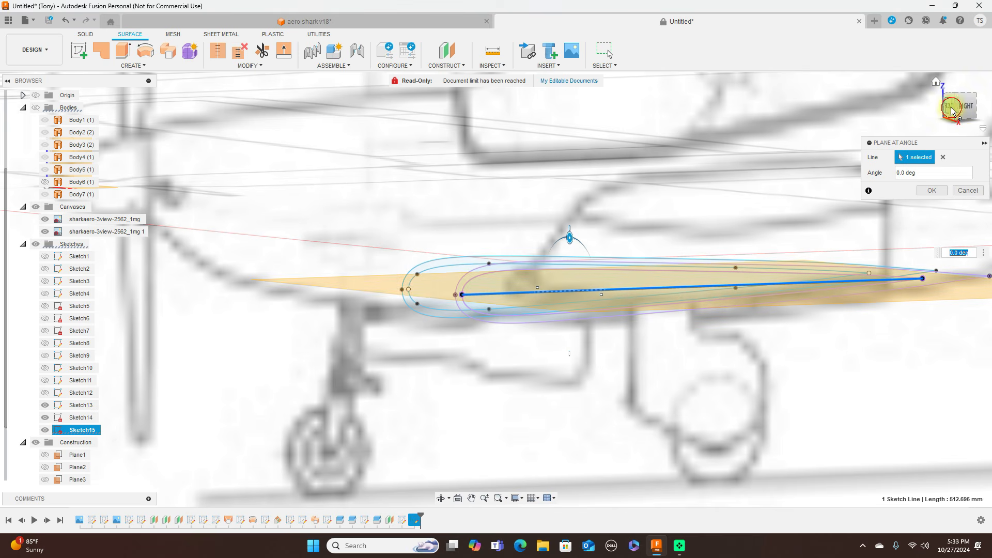
{"action": "left_click", "coordinate": [950, 108]}
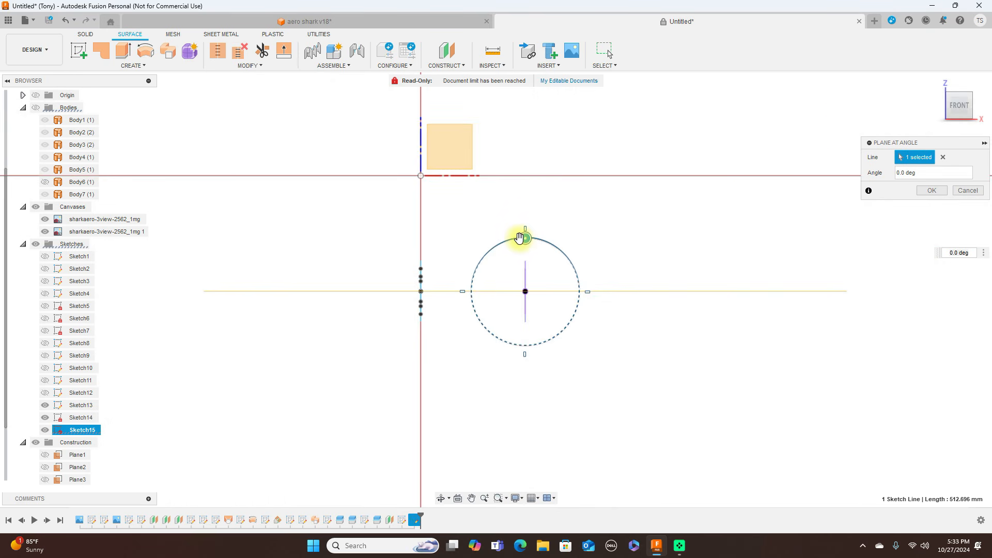
{"action": "left_click_drag", "start_coordinate": [523, 238], "coordinate": [519, 237]}
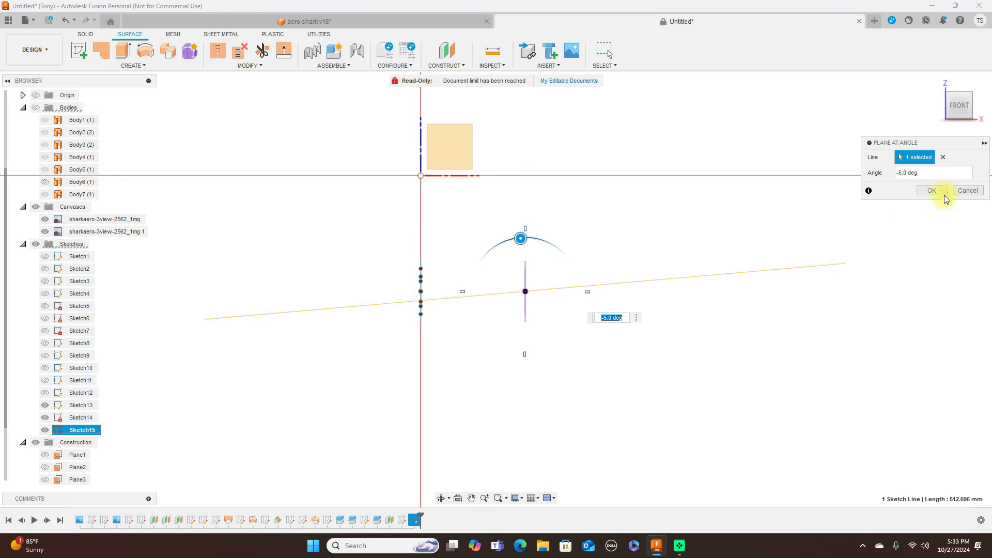
{"action": "left_click", "coordinate": [930, 191]}
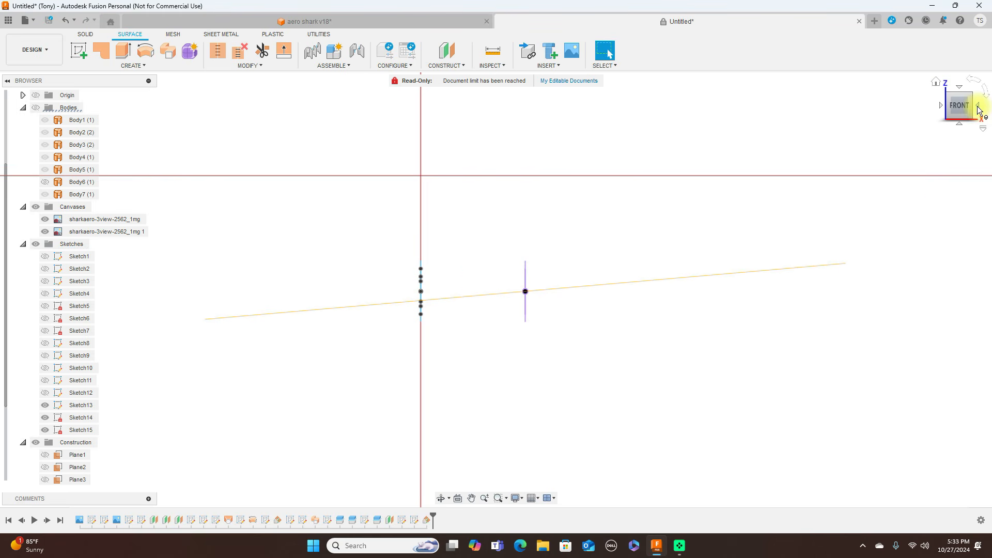
{"action": "left_click", "coordinate": [928, 119]}
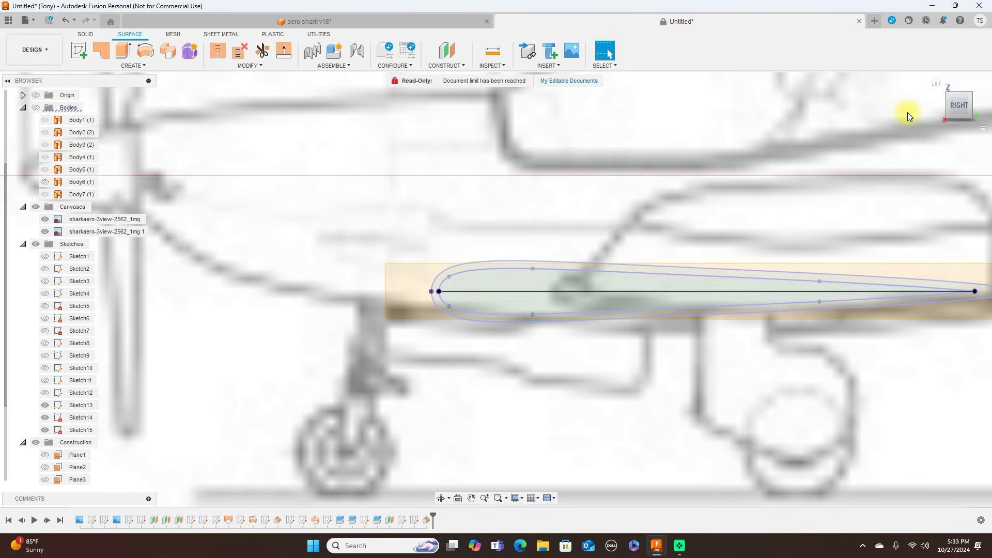
{"action": "left_click", "coordinate": [961, 91]}
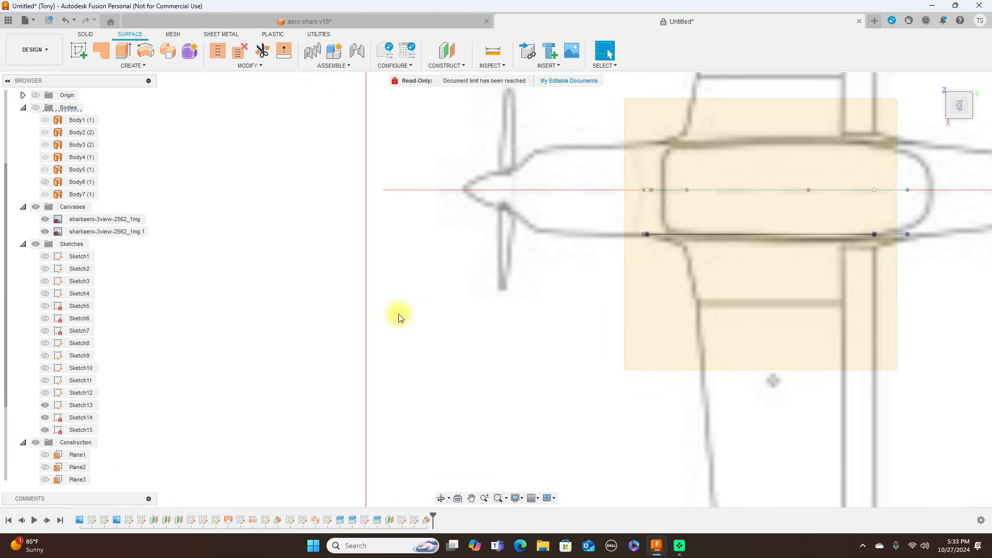
{"action": "left_click", "coordinate": [657, 312]}
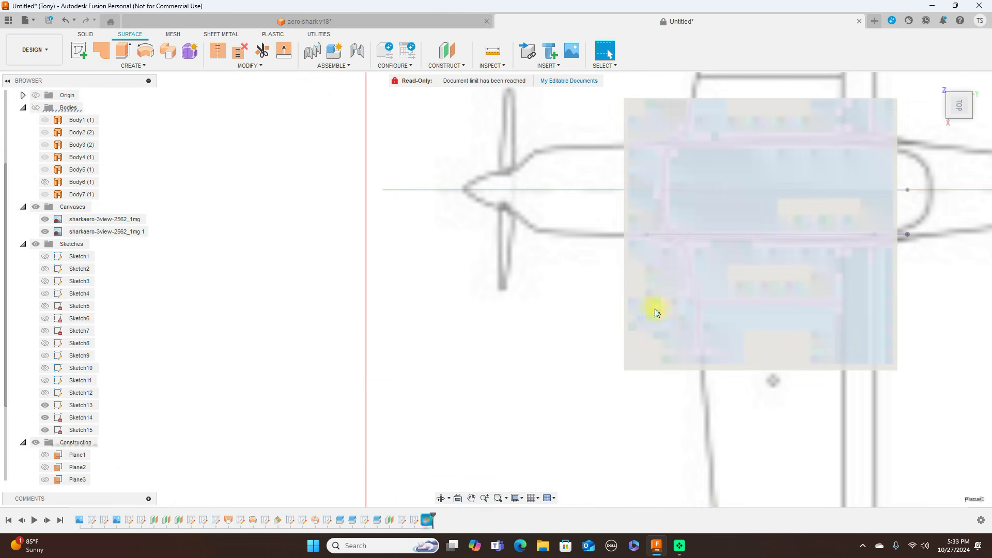
{"action": "left_click", "coordinate": [83, 51]}
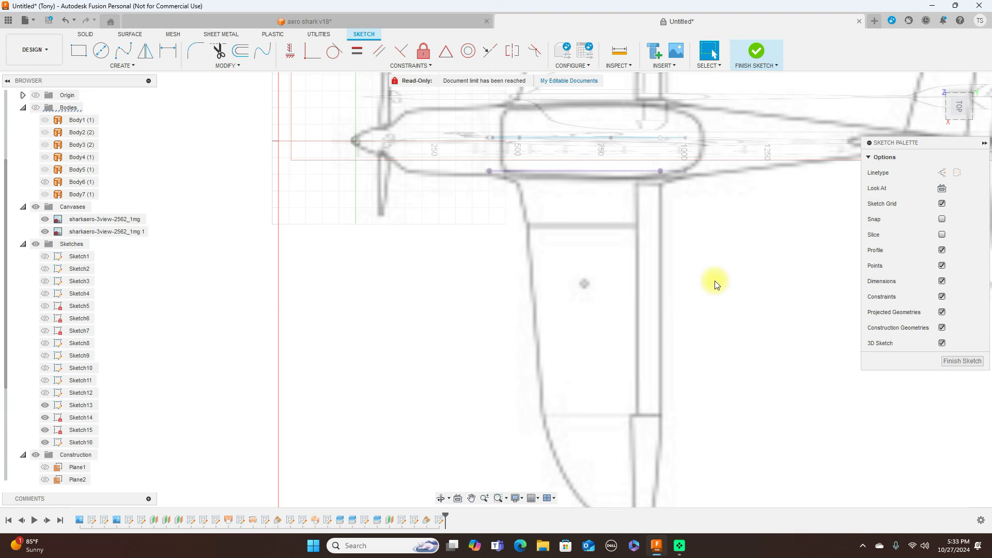
{"action": "key", "text": "l"}
{"action": "left_click", "coordinate": [660, 171]}
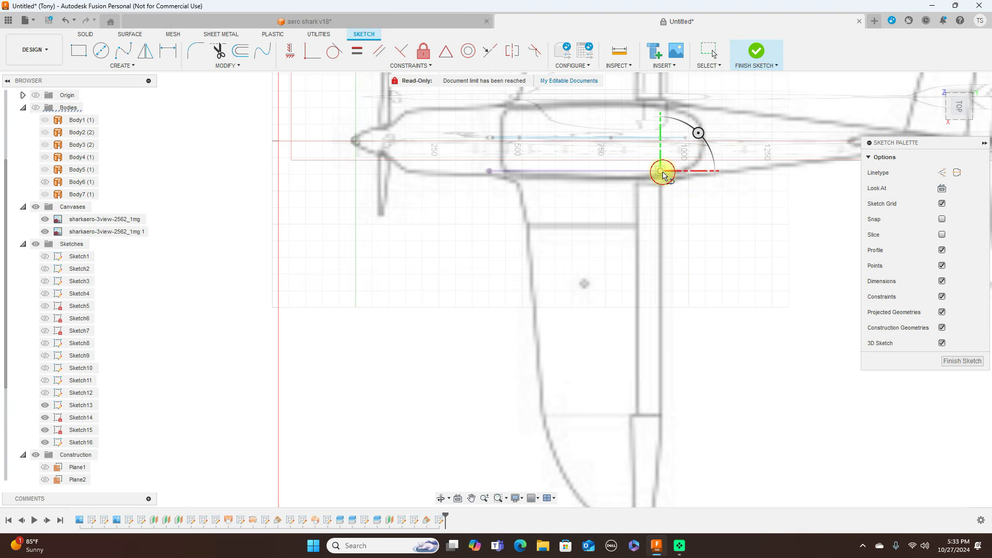
{"action": "scroll", "coordinate": [663, 466], "scroll_direction": "down", "scroll_amount": 1}
{"action": "middle_click_drag", "start_coordinate": [663, 466], "coordinate": [662, 407]}
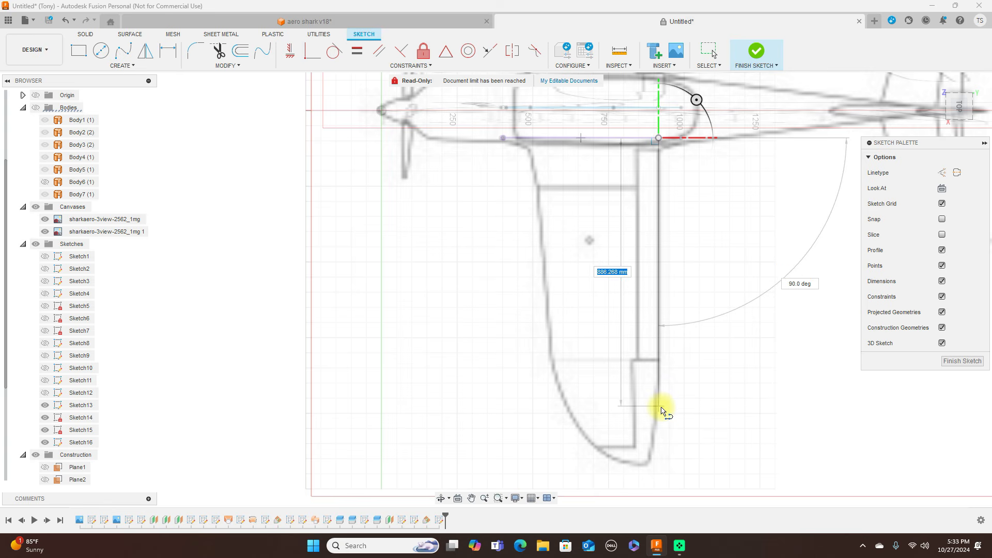
{"action": "right_click", "coordinate": [659, 407]}
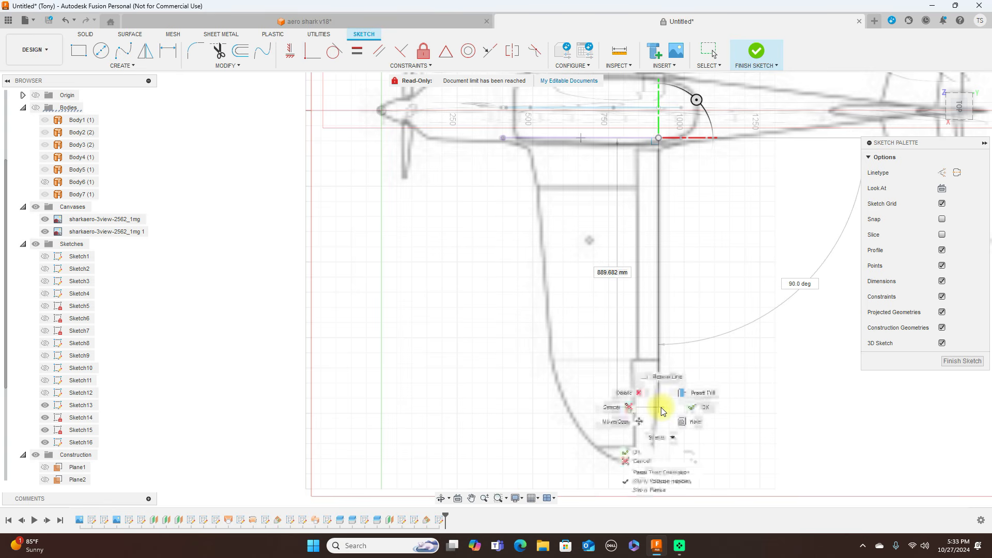
{"action": "left_click", "coordinate": [625, 409]}
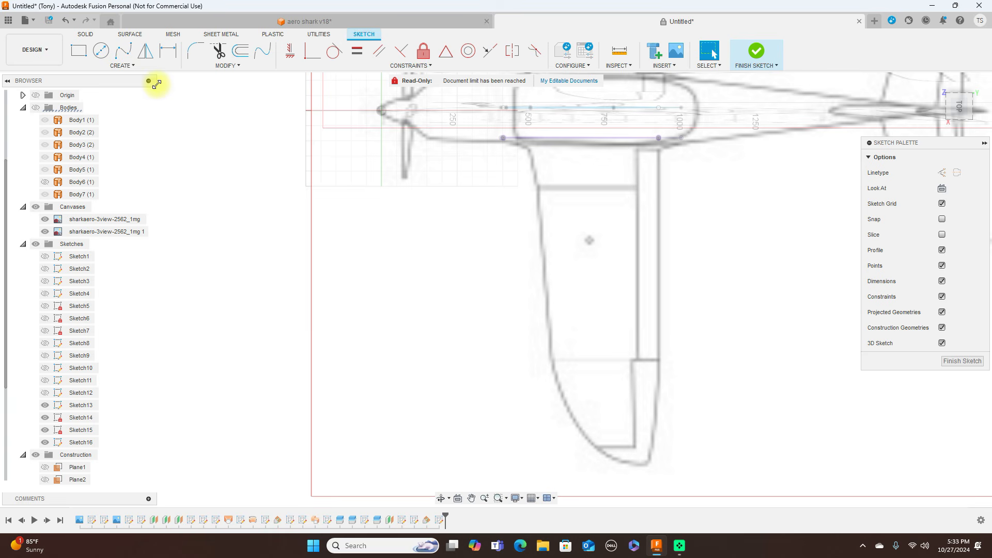
- Trace the wing's trailing edge with a fit point spline from the chord line's rear endpoint through the aileron corner to the wing tip
{"action": "left_click", "coordinate": [126, 52]}
{"action": "left_click", "coordinate": [659, 139]}
{"action": "left_click", "coordinate": [658, 359]}
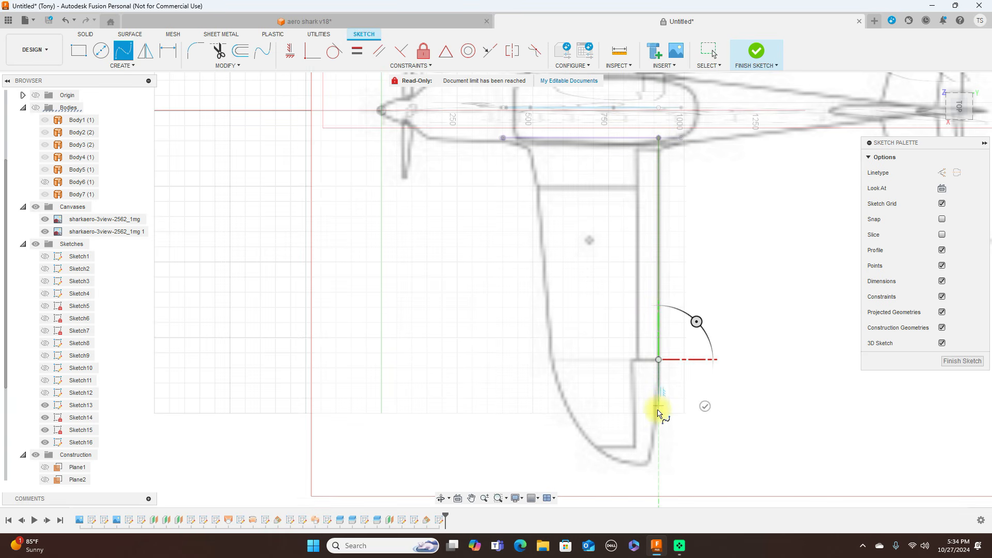
{"action": "left_click", "coordinate": [650, 461]}
{"action": "right_click", "coordinate": [649, 462]}
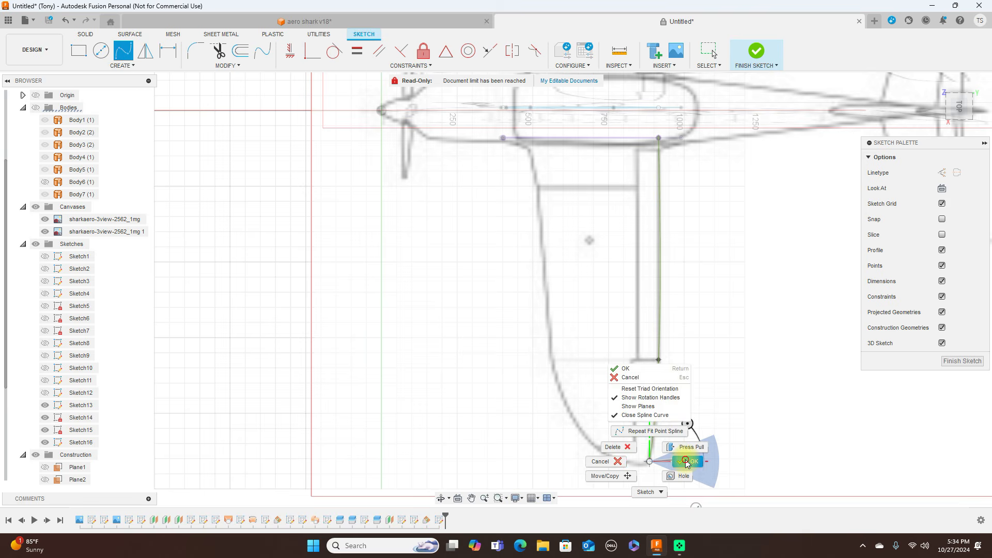
{"action": "left_click", "coordinate": [686, 461]}
- Trace the wing's leading edge with a fit point spline from the chord line's front endpoint around the root curve to the wing tip
{"action": "left_click", "coordinate": [128, 51]}
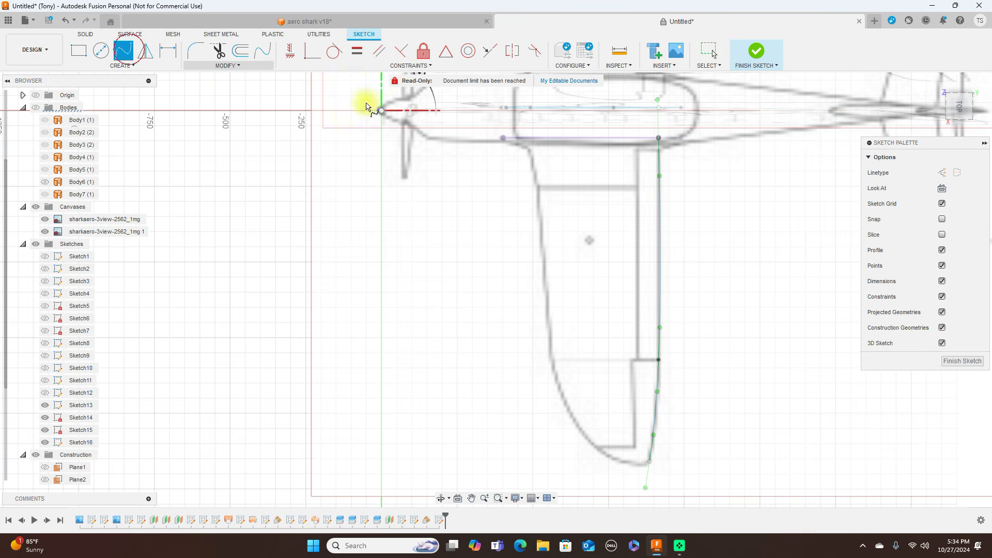
{"action": "left_click", "coordinate": [503, 138]}
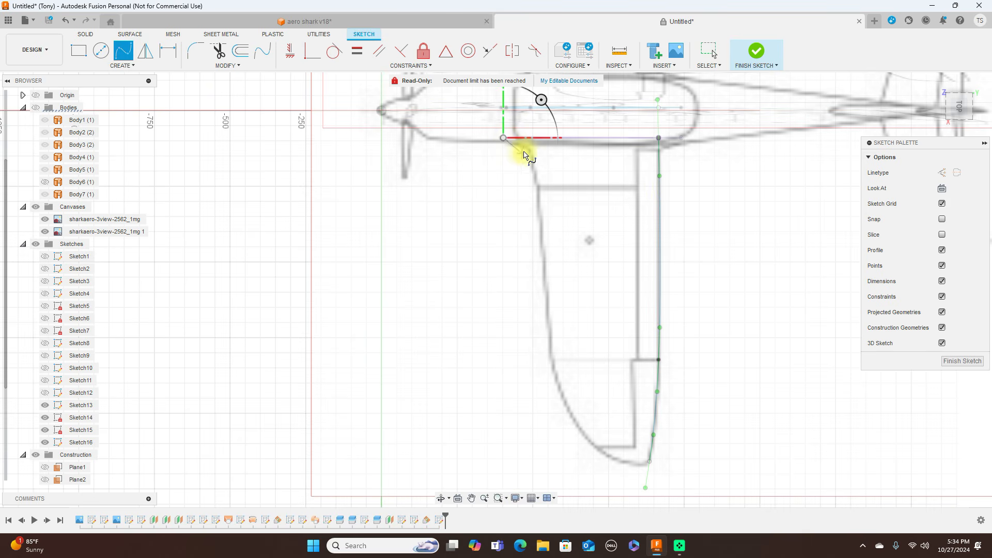
{"action": "left_click", "coordinate": [529, 151]}
{"action": "left_click", "coordinate": [537, 178]}
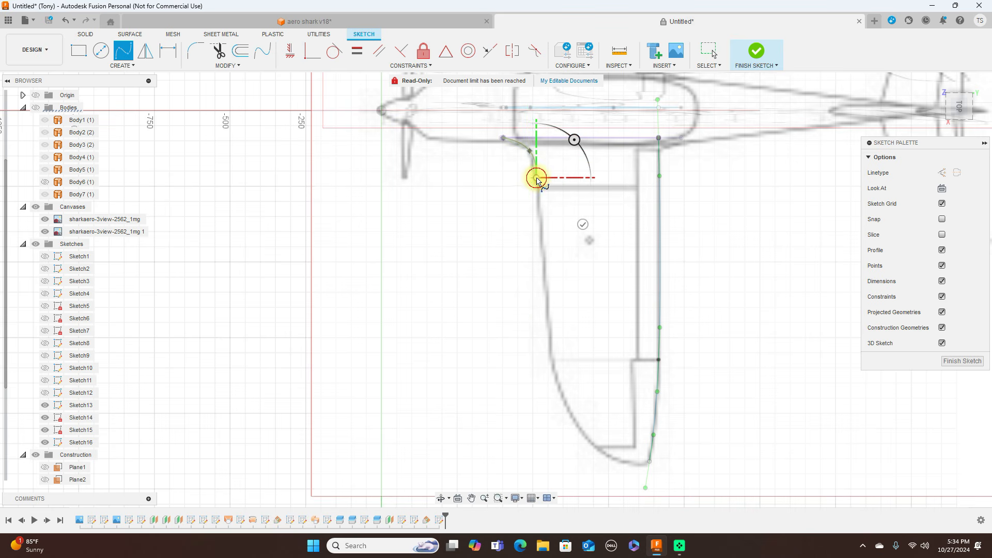
{"action": "left_click", "coordinate": [551, 357]}
{"action": "left_click", "coordinate": [591, 442]}
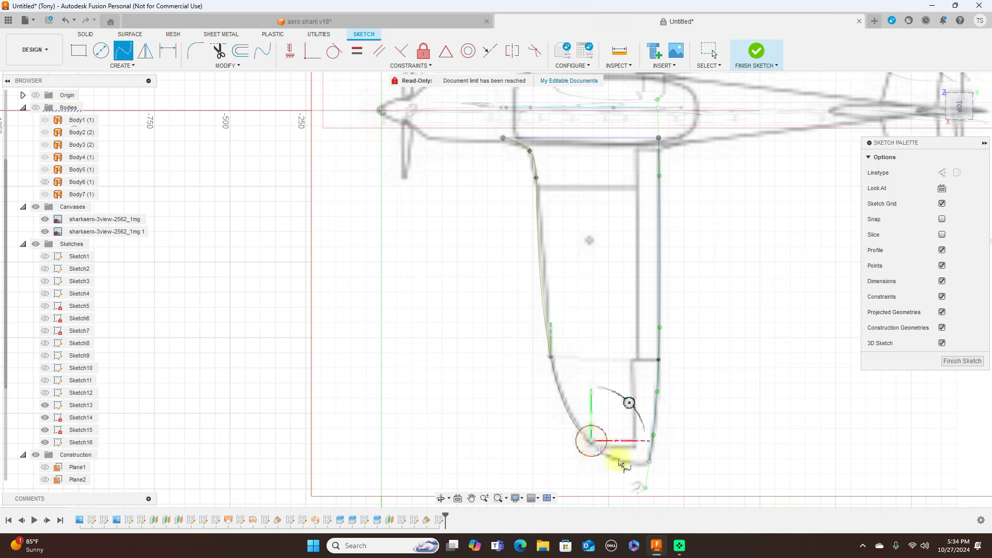
{"action": "left_click", "coordinate": [639, 468]}
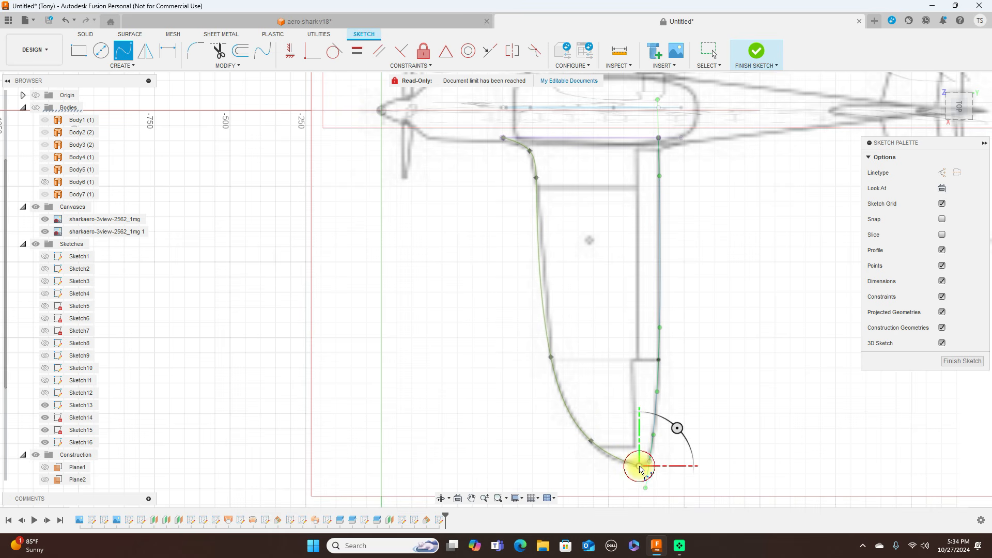
{"action": "right_click", "coordinate": [638, 468]}
{"action": "left_click", "coordinate": [666, 456]}
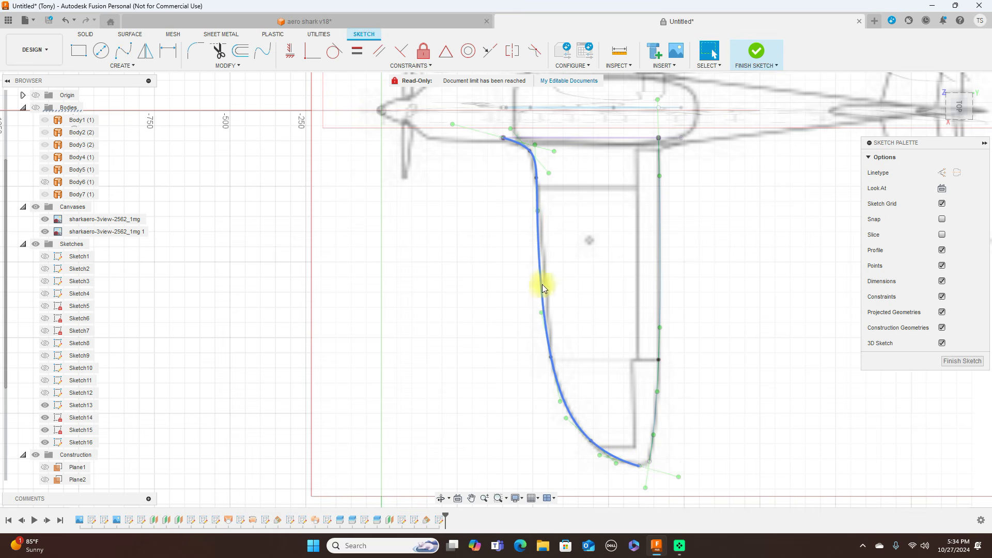
- Adjust the leading-edge spline's fit points to follow the canvas outline and finish the sketch
{"action": "left_click", "coordinate": [551, 355]}
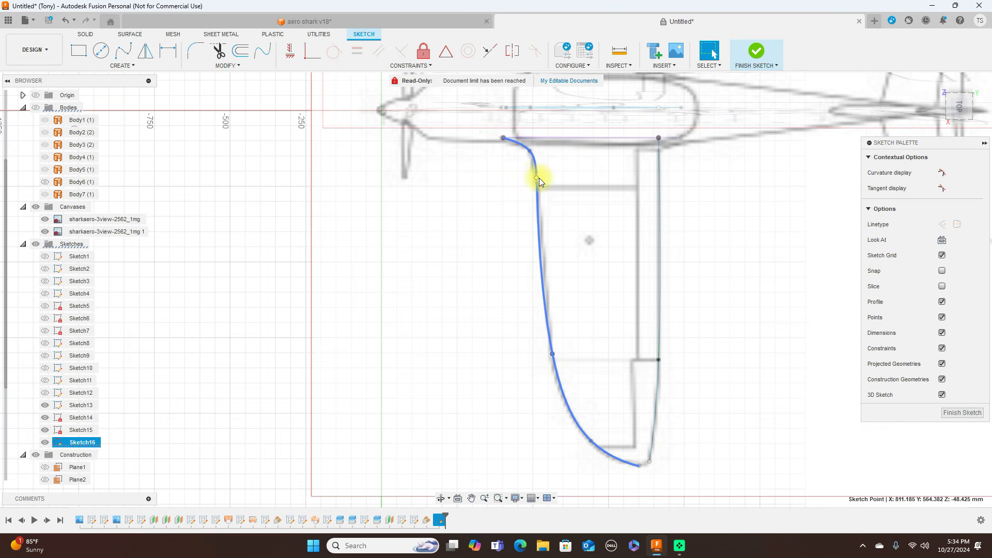
{"action": "left_click", "coordinate": [529, 152]}
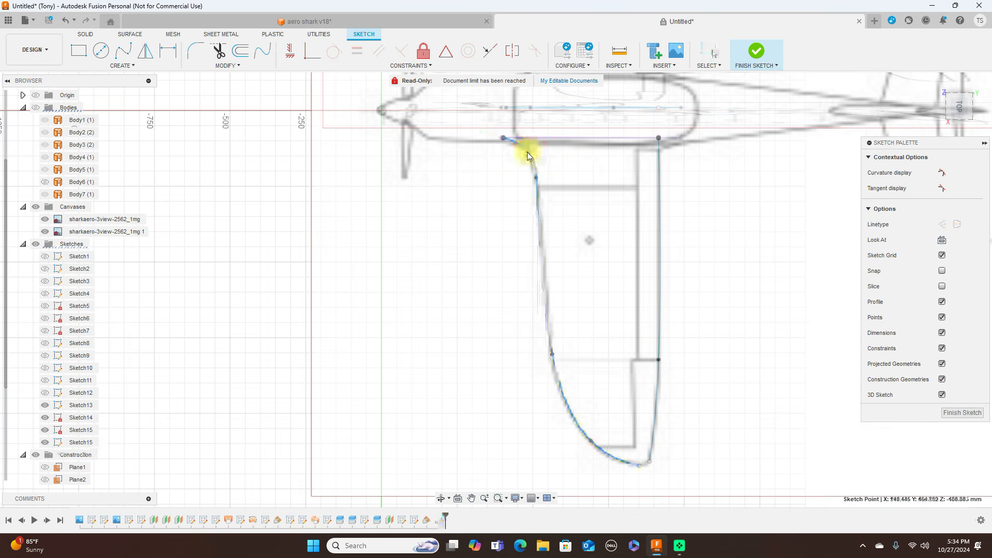
{"action": "left_click", "coordinate": [962, 117]}
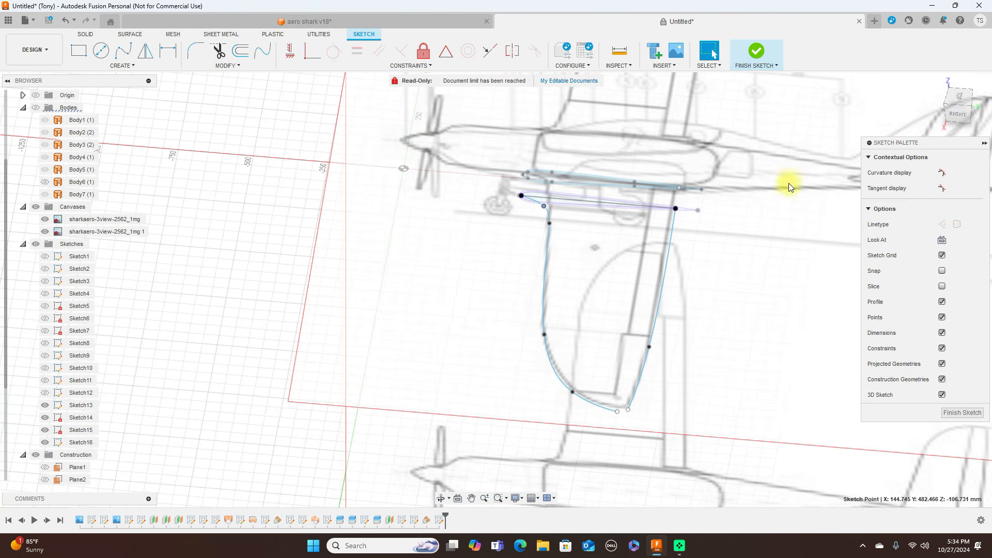
{"action": "left_click", "coordinate": [957, 412]}
- Sweep both halves of the root airfoil profile as a new body, using the leading-edge spline as path and the trailing-edge spline as guide rail
{"action": "left_click", "coordinate": [139, 66]}
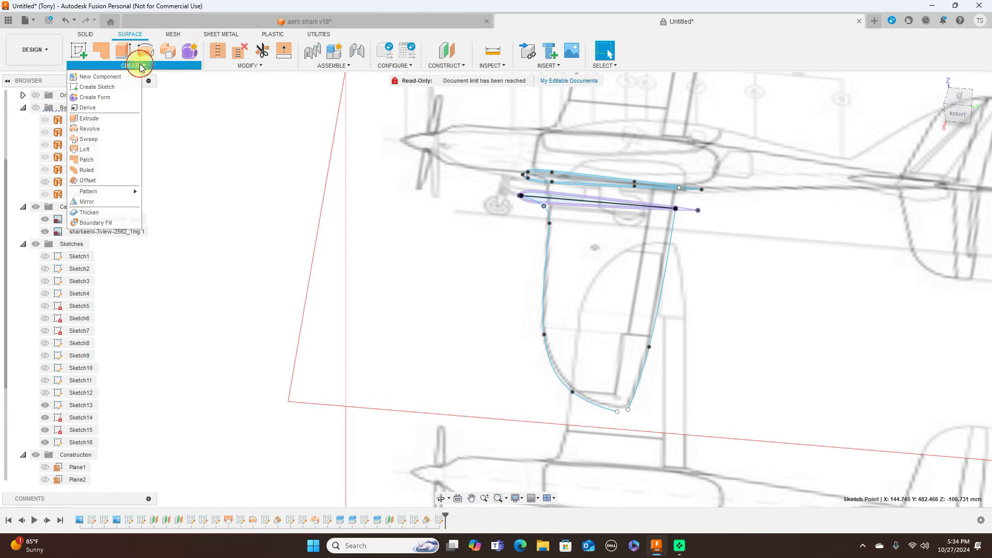
{"action": "left_click", "coordinate": [103, 139]}
{"action": "scroll", "coordinate": [483, 233], "scroll_direction": "up", "scroll_amount": 2}
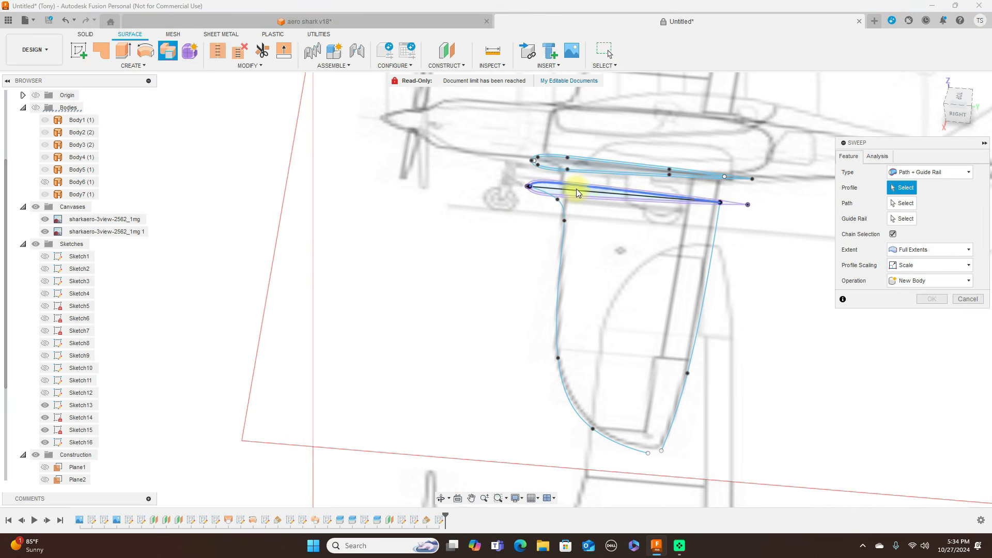
{"action": "scroll", "coordinate": [574, 188], "scroll_direction": "up", "scroll_amount": 2}
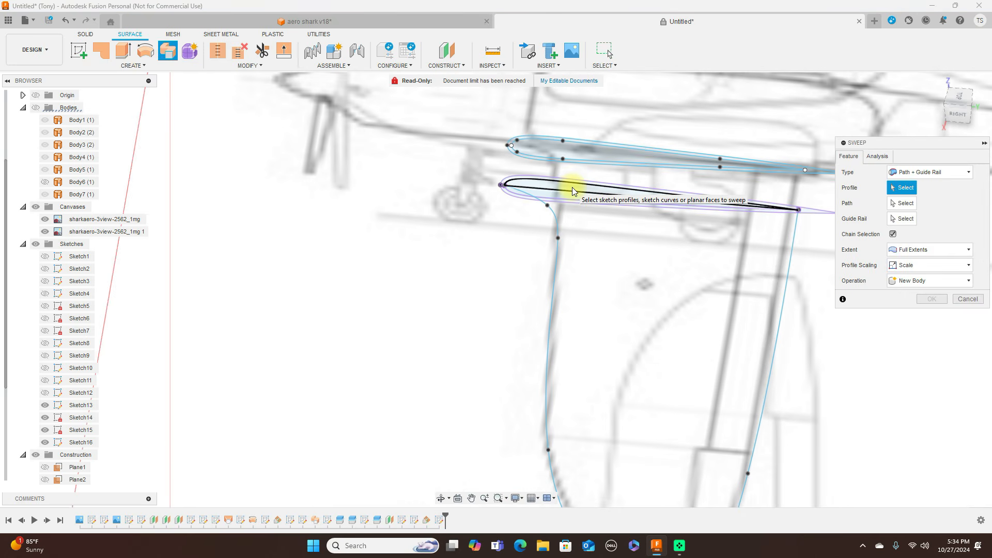
{"action": "left_click", "coordinate": [572, 188]}
{"action": "left_click", "coordinate": [563, 199]}
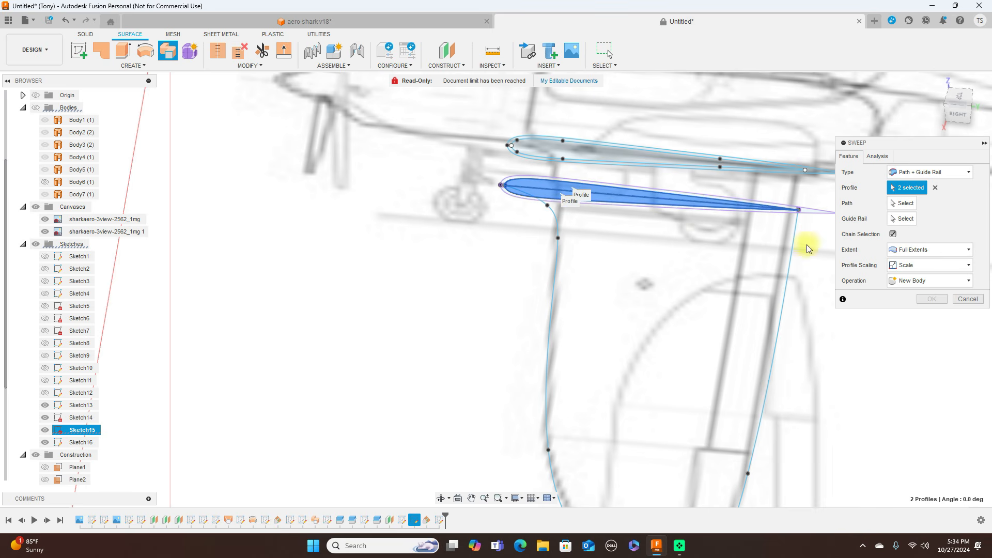
{"action": "left_click", "coordinate": [901, 203]}
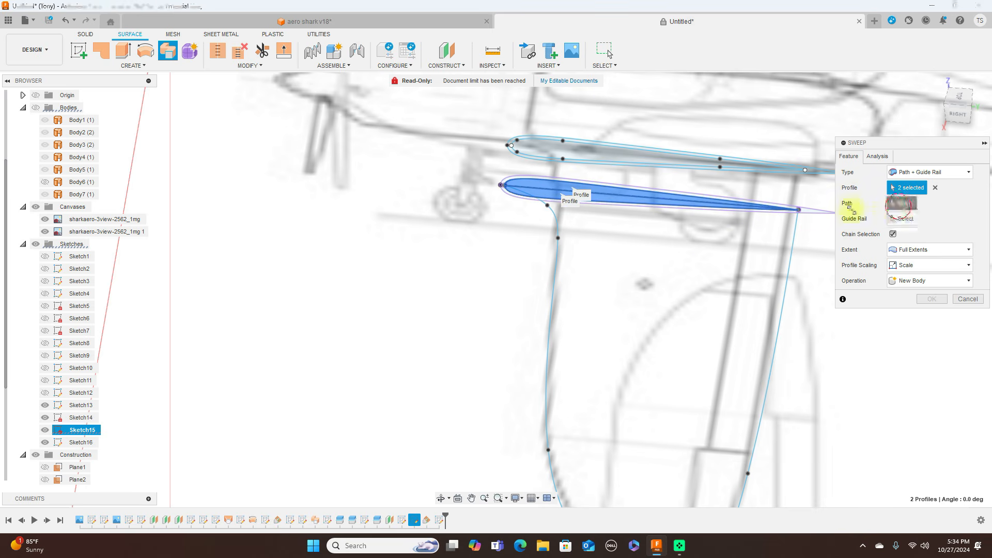
{"action": "left_click", "coordinate": [558, 264]}
{"action": "left_click", "coordinate": [900, 219]}
{"action": "left_click", "coordinate": [786, 266]}
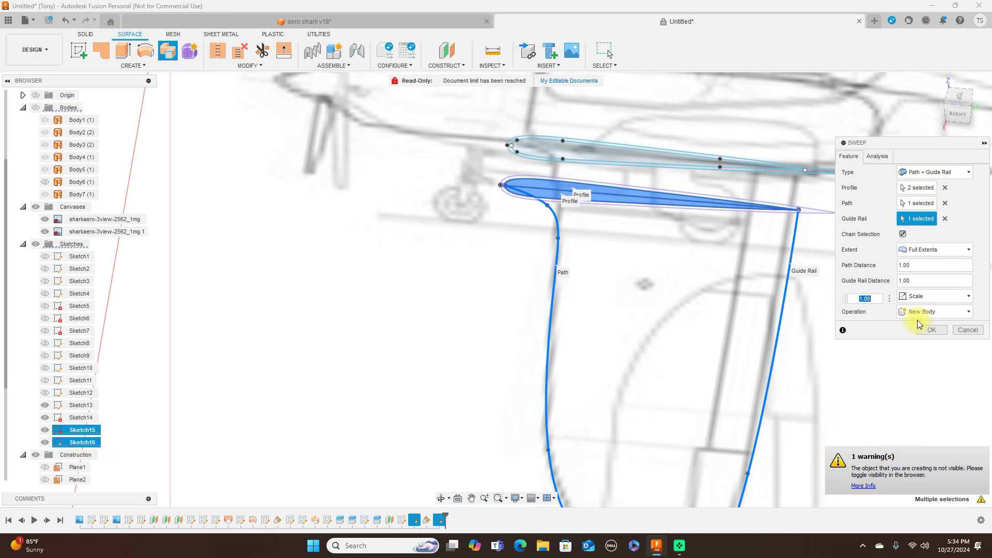
{"action": "left_click", "coordinate": [922, 330]}
- Turn on the visibility of the Bodies folder to show the swept wing with the fuselage
{"action": "left_click", "coordinate": [36, 108]}
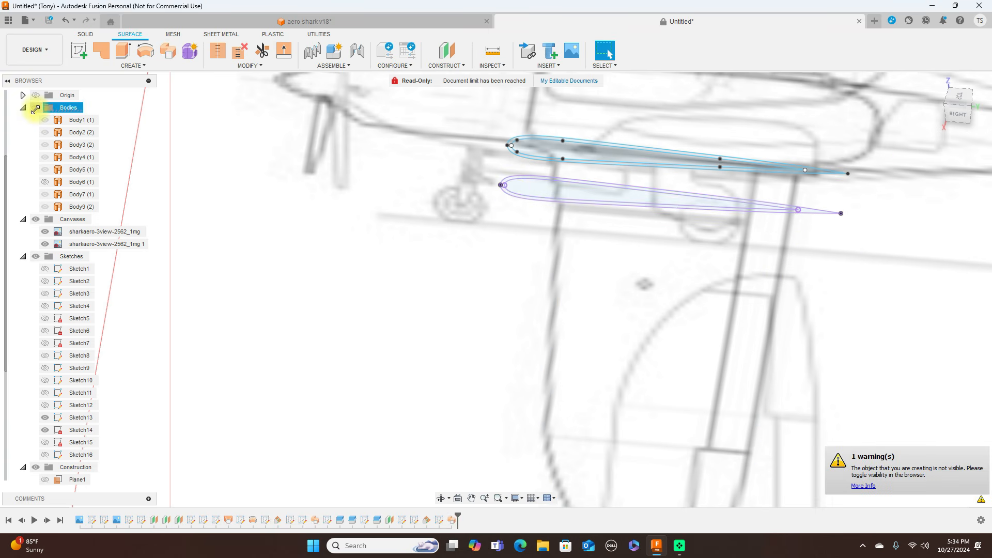
{"action": "left_click", "coordinate": [35, 107]}
{"action": "scroll", "coordinate": [405, 186], "scroll_direction": "down", "scroll_amount": 5}
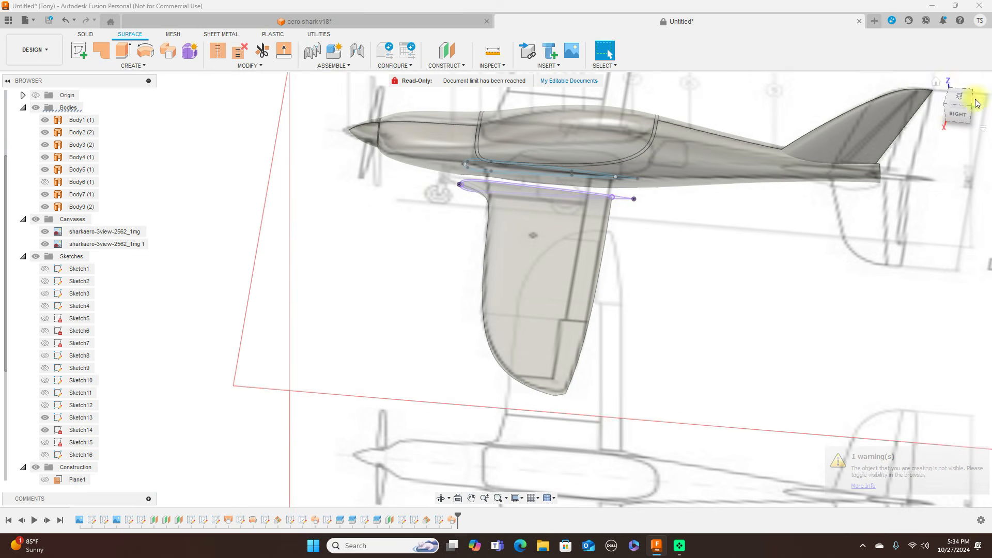
- Examine the swept wing from the side and front, including its dihedral and the gap between wing root and fuselage
{"action": "left_click", "coordinate": [976, 104]}
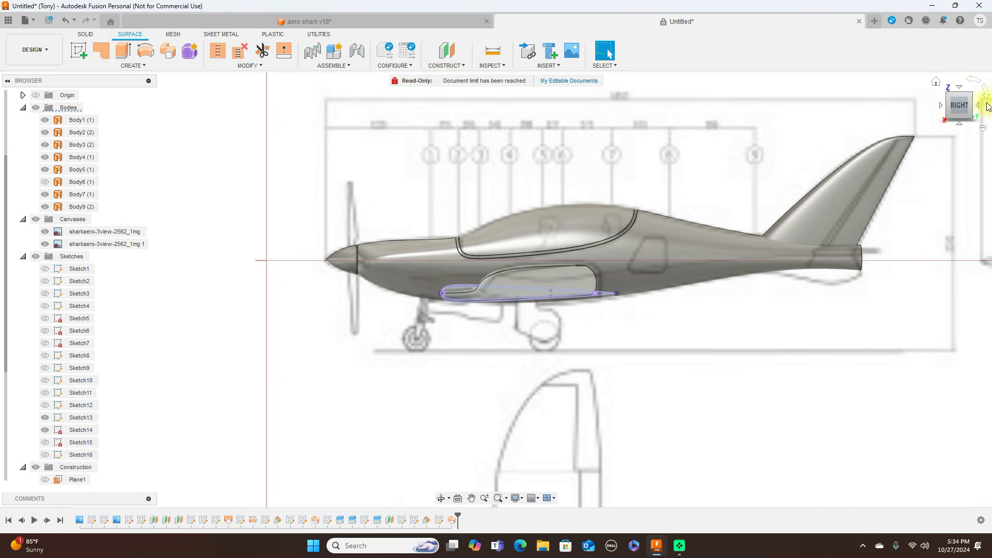
{"action": "left_click", "coordinate": [941, 105]}
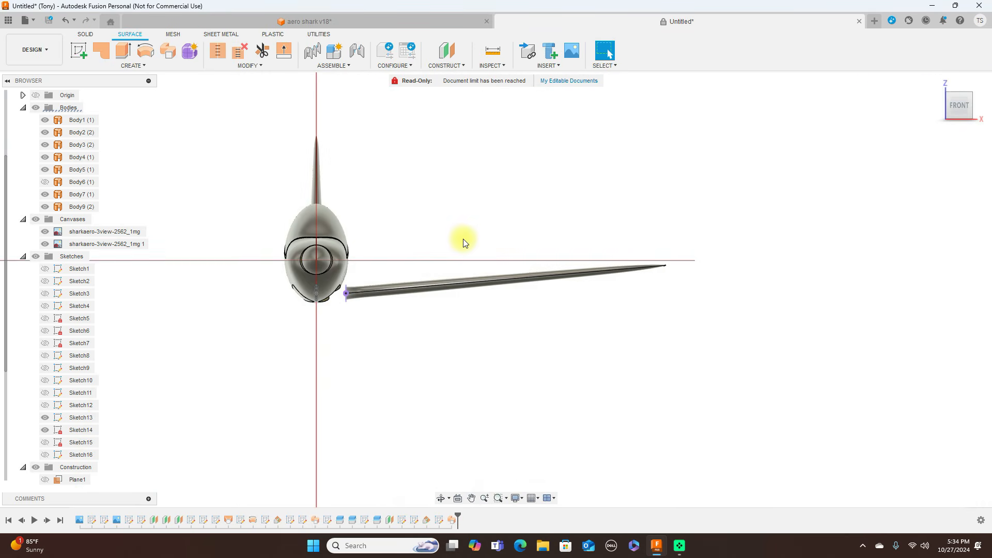
{"action": "scroll", "coordinate": [563, 206], "scroll_direction": "up", "scroll_amount": 3}
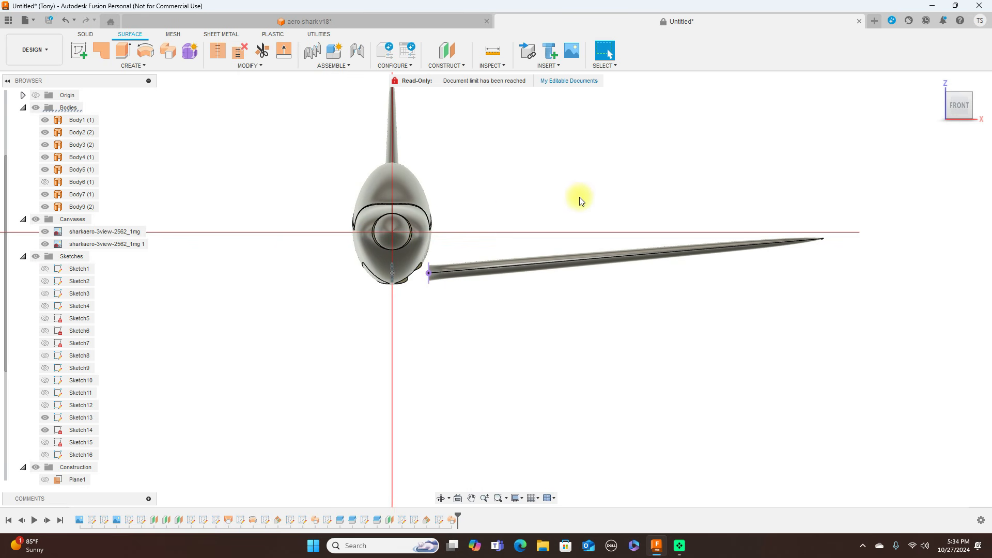
{"action": "mouse_move", "coordinate": [973, 104]}
{"action": "mouse_move", "coordinate": [970, 97]}
{"action": "left_mouse_down"}
{"action": "mouse_move", "coordinate": [925, 98]}
{"action": "mouse_move", "coordinate": [665, 183]}
{"action": "left_mouse_up"}
{"action": "scroll", "coordinate": [642, 180], "scroll_direction": "up", "scroll_amount": 3}
{"action": "middle_click_drag", "start_coordinate": [585, 181], "coordinate": [665, 132]}
{"action": "scroll", "coordinate": [617, 157], "scroll_direction": "up", "scroll_amount": 4}
{"action": "middle_click_drag", "start_coordinate": [604, 157], "coordinate": [677, 143]}
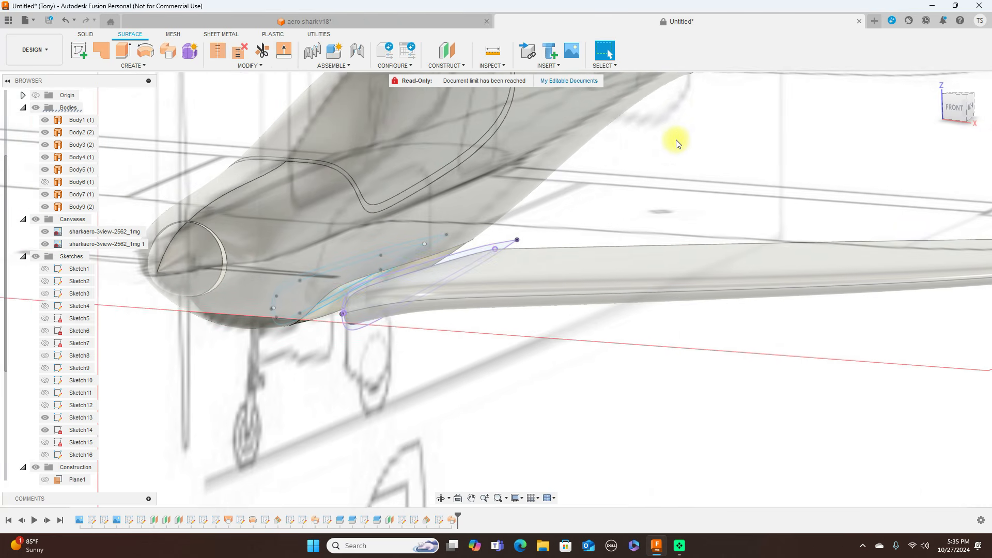
- Loft a new surface body between the wing root airfoil profile and the airfoil-shaped opening edge on the fuselage
{"action": "left_click", "coordinate": [44, 182]}
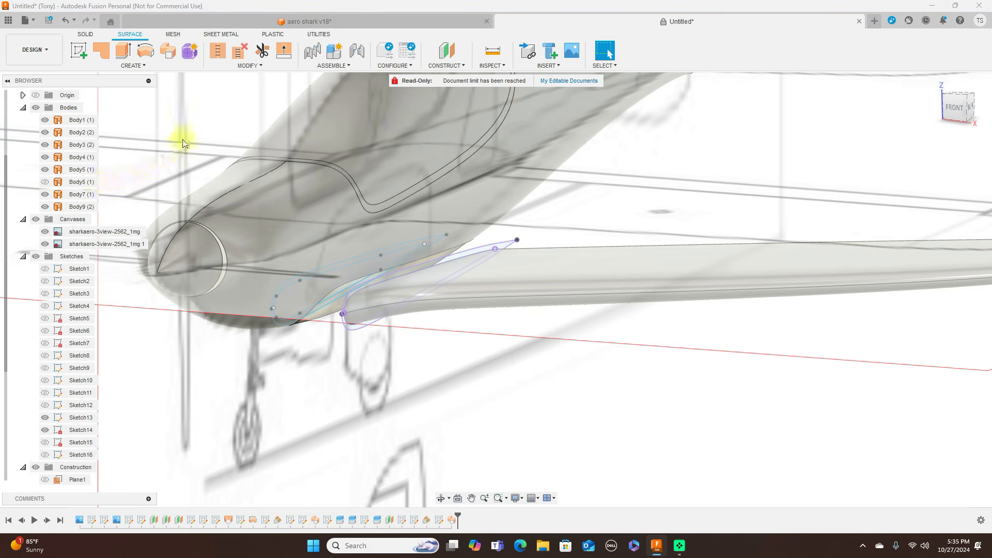
{"action": "left_click", "coordinate": [133, 65]}
{"action": "left_click", "coordinate": [107, 151]}
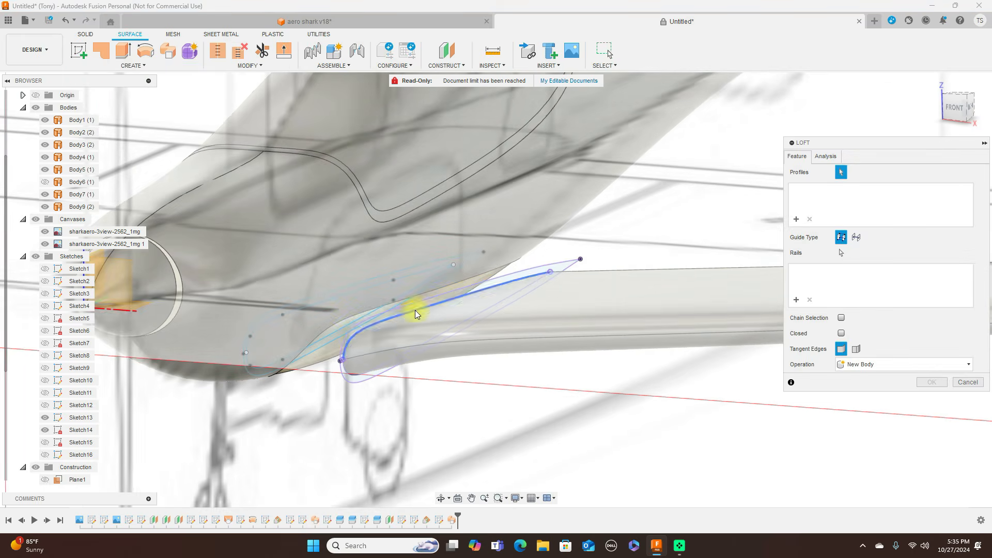
{"action": "left_click", "coordinate": [414, 310]}
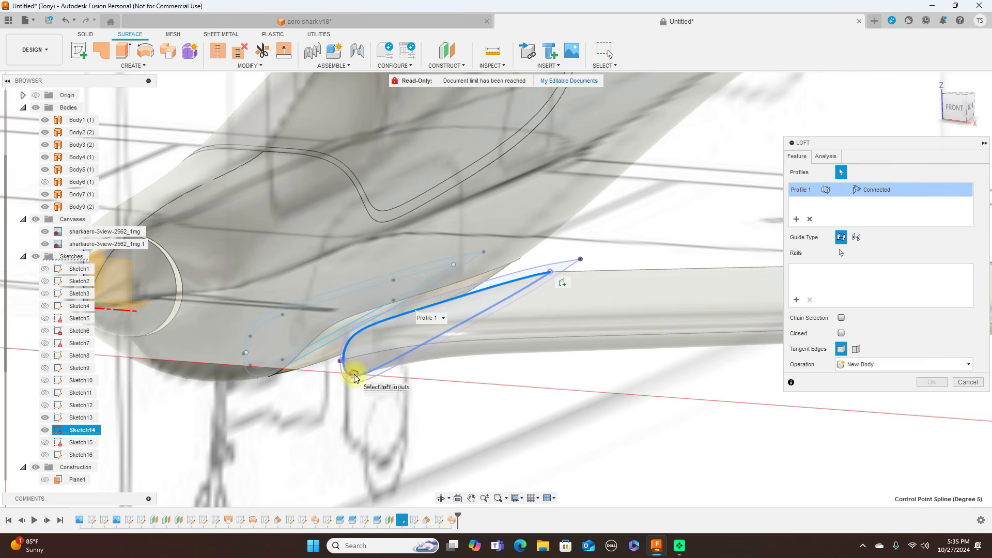
{"action": "left_click", "coordinate": [336, 327]}
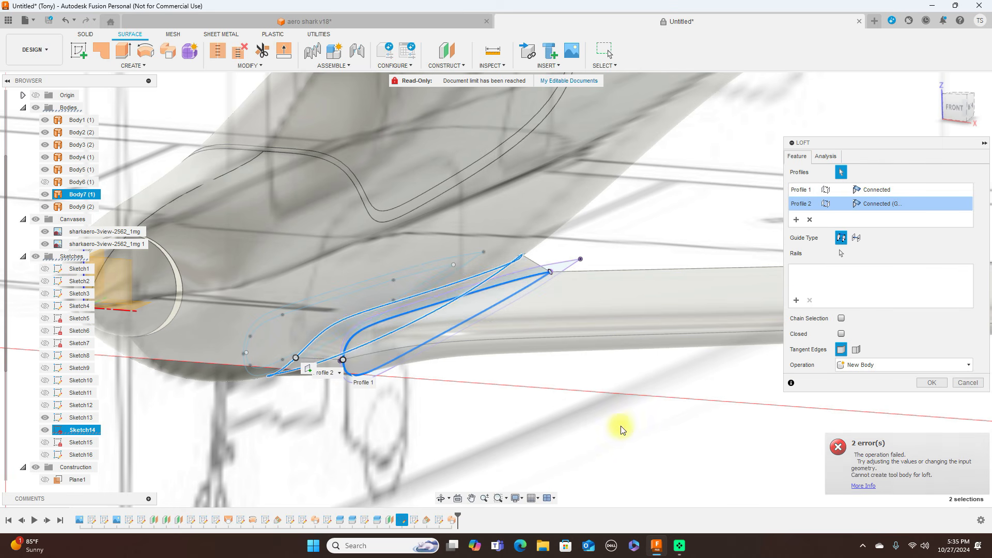
{"action": "left_click", "coordinate": [931, 383]}
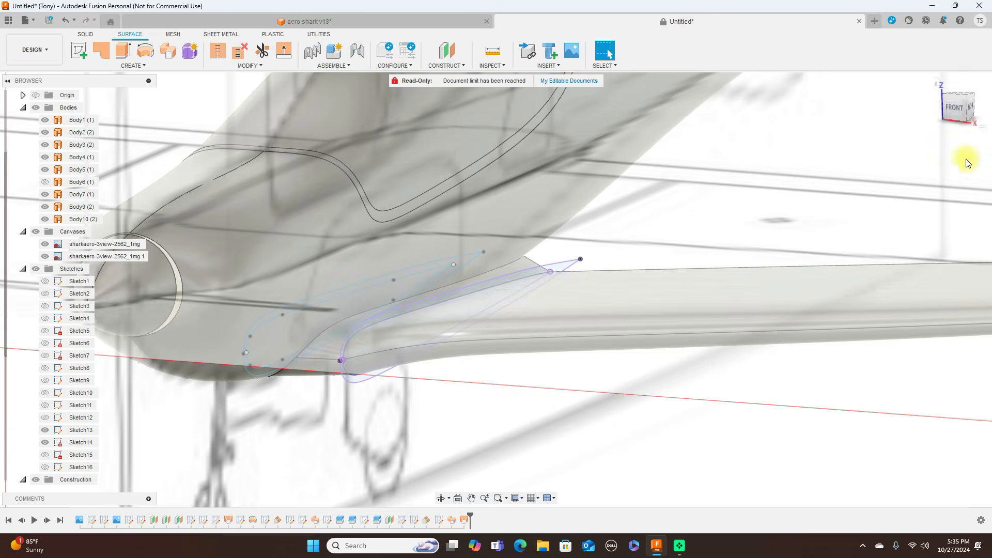
- Inspect the lofted wing-root transition from the front, above and below against the fuselage opening
{"action": "left_click", "coordinate": [956, 107]}
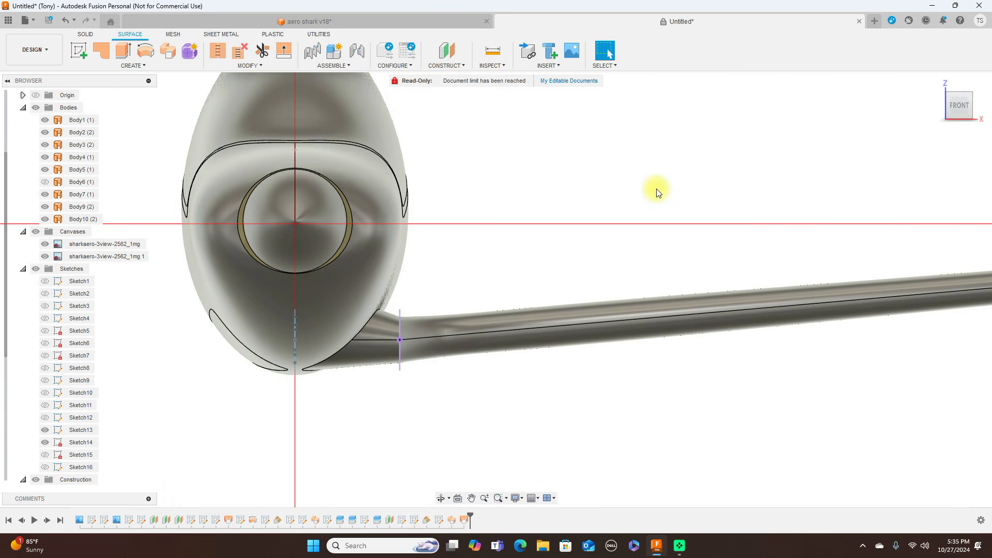
{"action": "scroll", "coordinate": [658, 190], "scroll_direction": "down", "scroll_amount": 5}
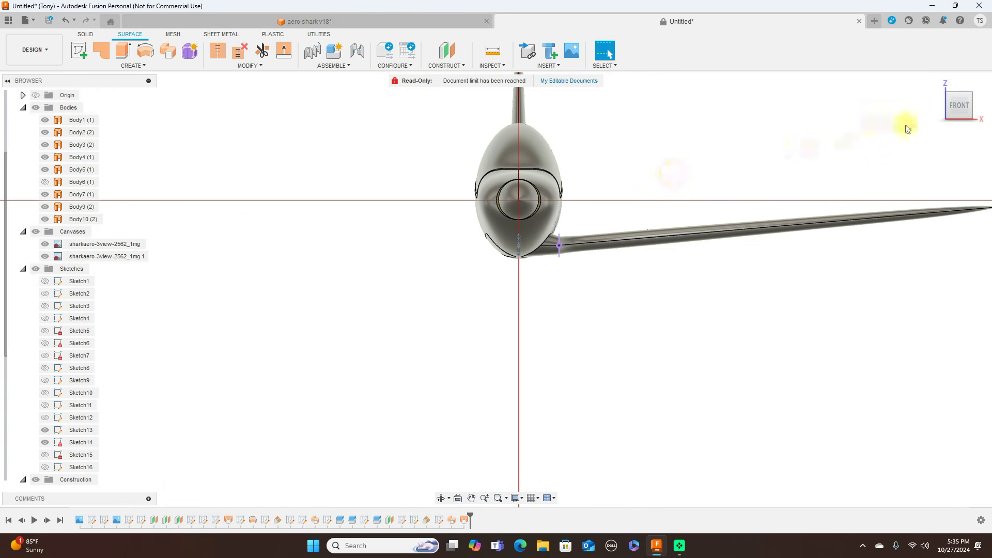
{"action": "mouse_move", "coordinate": [969, 107]}
{"action": "left_mouse_down"}
{"action": "mouse_move", "coordinate": [980, 104]}
{"action": "mouse_move", "coordinate": [855, 106]}
{"action": "mouse_move", "coordinate": [792, 147]}
{"action": "mouse_move", "coordinate": [790, 168]}
{"action": "mouse_move", "coordinate": [973, 105]}
{"action": "mouse_move", "coordinate": [959, 110]}
{"action": "left_mouse_up"}
{"action": "left_click", "coordinate": [958, 110]}
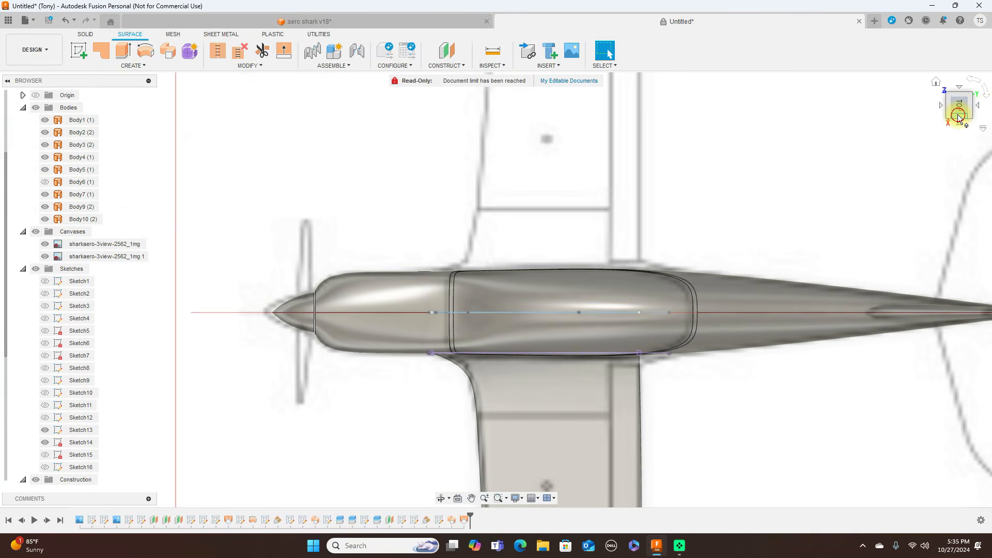
{"action": "left_click", "coordinate": [960, 61]}
{"action": "mouse_move", "coordinate": [962, 60]}
{"action": "left_mouse_down"}
{"action": "mouse_move", "coordinate": [975, 20]}
{"action": "mouse_move", "coordinate": [977, 520]}
{"action": "mouse_move", "coordinate": [959, 125]}
{"action": "left_mouse_up"}
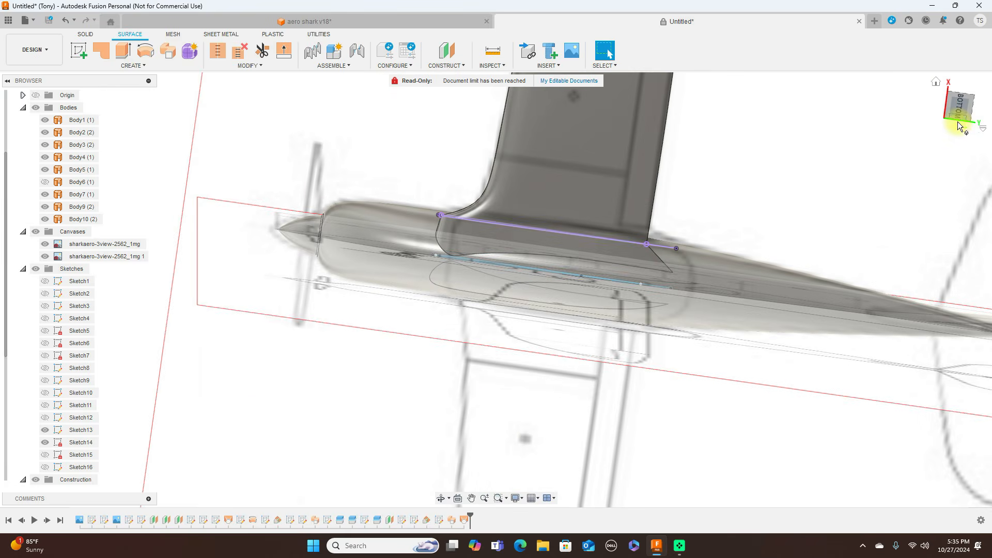
{"action": "left_click", "coordinate": [961, 111]}
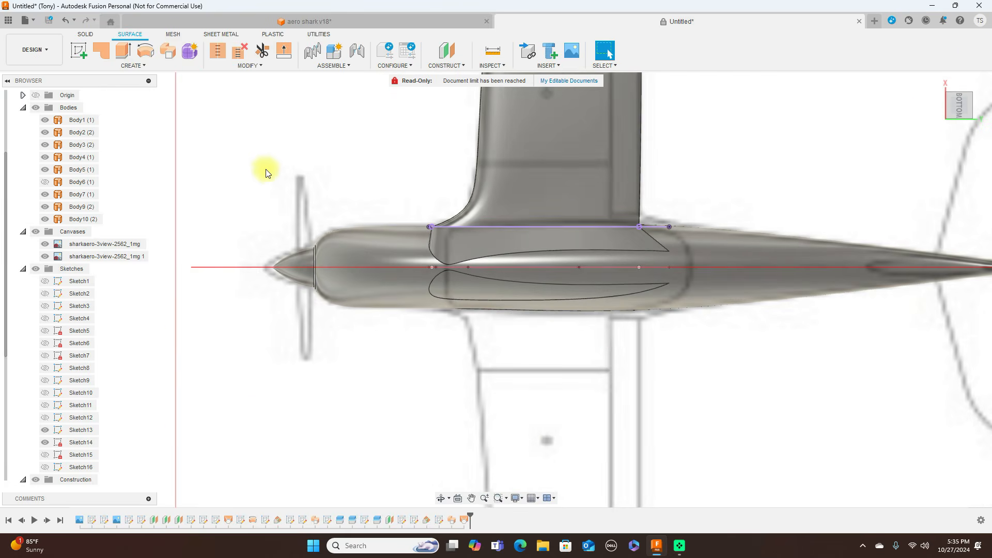
{"action": "left_click", "coordinate": [456, 247]}
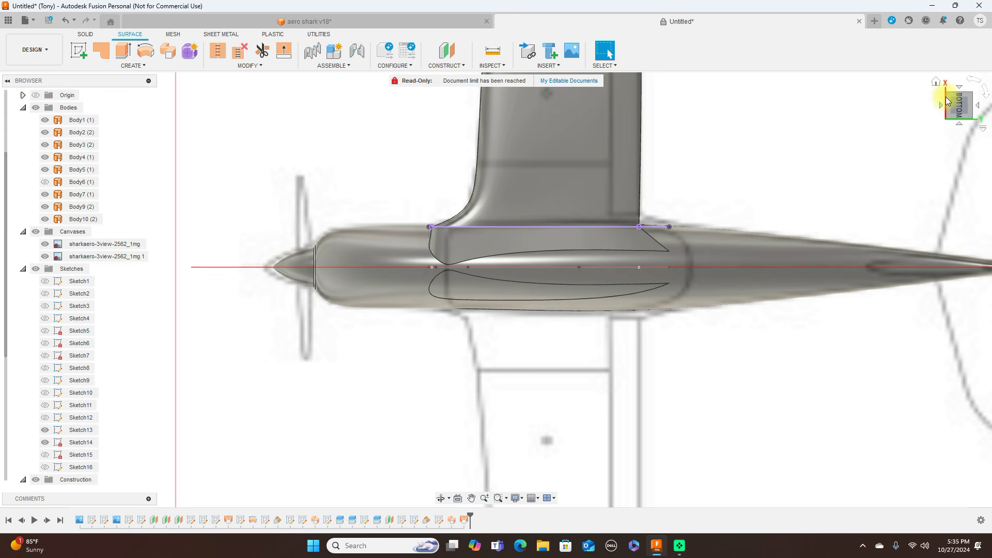
{"action": "mouse_move", "coordinate": [949, 98]}
{"action": "middle_mouse_down", "text": "shift"}
{"action": "mouse_move", "coordinate": [964, 106]}
{"action": "mouse_move", "coordinate": [965, 155]}
{"action": "mouse_move", "coordinate": [979, 158]}
{"action": "mouse_move", "coordinate": [905, 93]}
{"action": "middle_mouse_up", "text": "shift"}
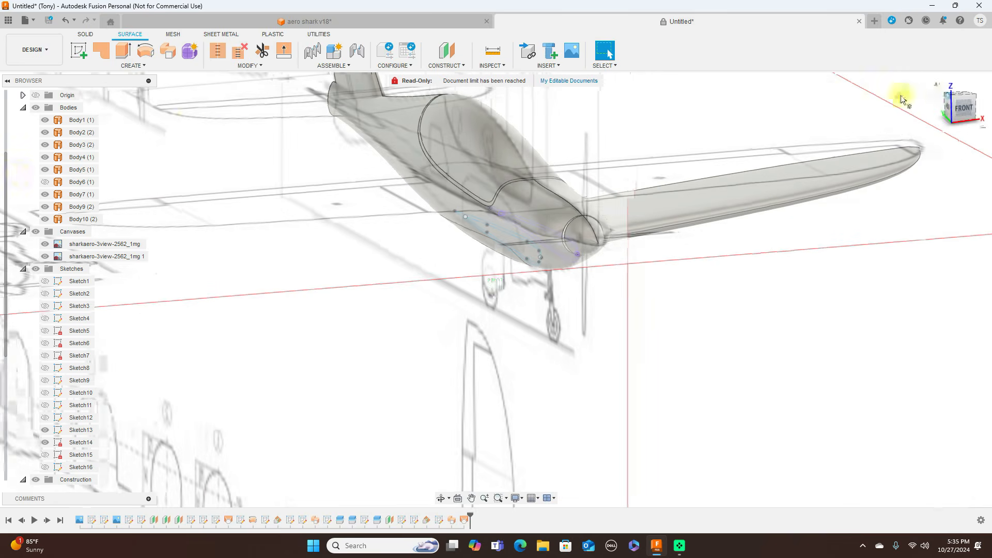
- Delete the loft feature that joins the wing root to the fuselage
{"action": "left_click", "coordinate": [463, 519]}
{"action": "right_click", "coordinate": [463, 519]}
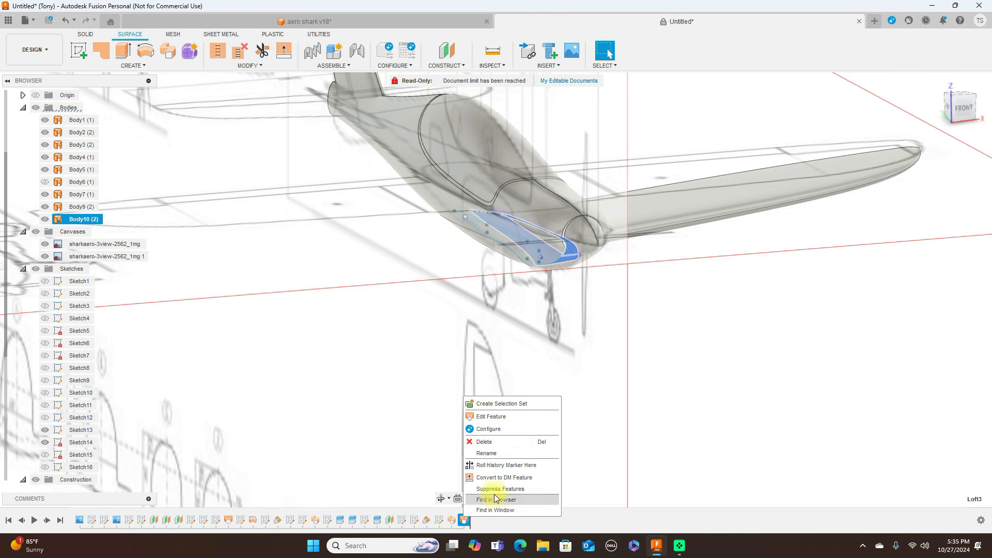
{"action": "left_click", "coordinate": [515, 441]}
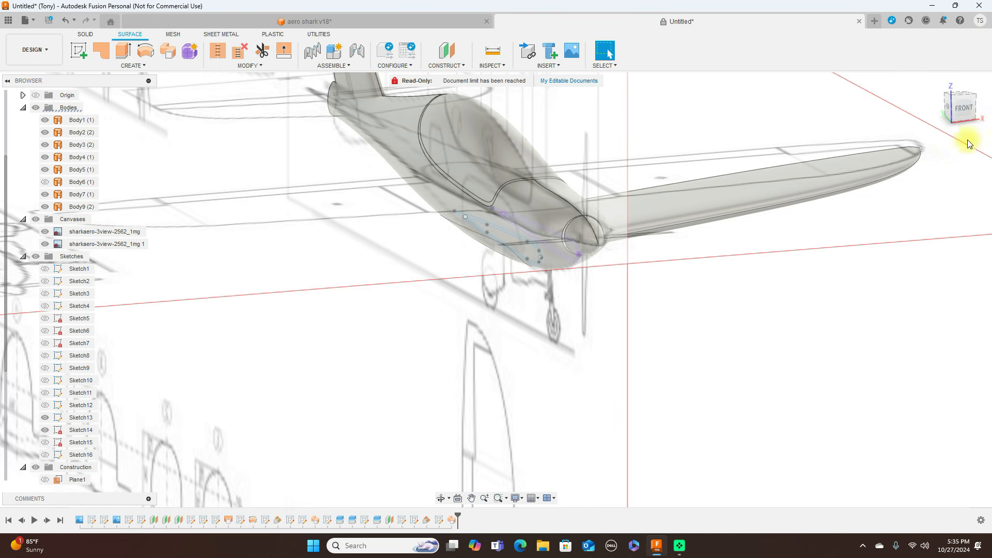
- Show the hidden Body6 and hide all the canvases
{"action": "left_click", "coordinate": [962, 113]}
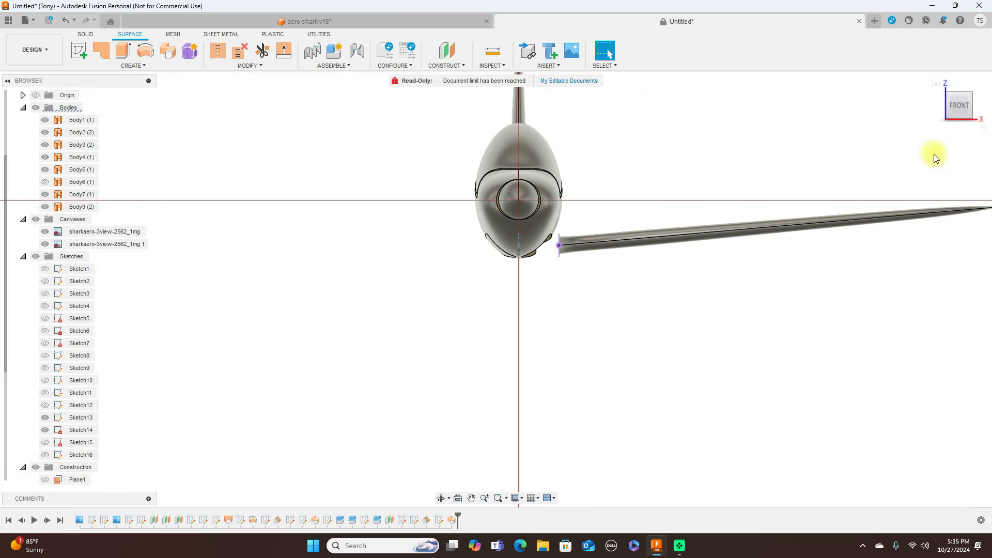
{"action": "mouse_move", "coordinate": [968, 104]}
{"action": "left_mouse_down"}
{"action": "mouse_move", "coordinate": [823, 66]}
{"action": "mouse_move", "coordinate": [925, 101]}
{"action": "left_mouse_up"}
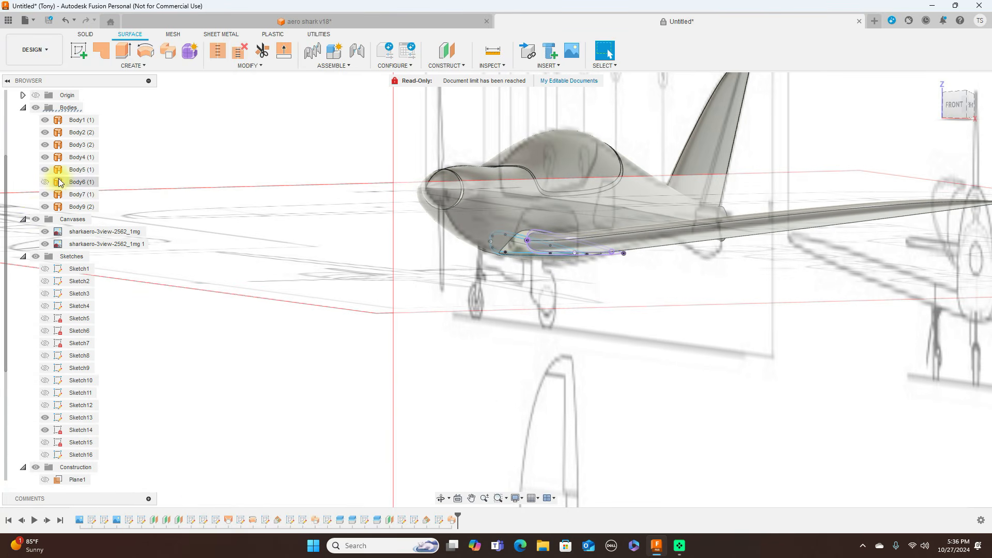
{"action": "left_click", "coordinate": [45, 182]}
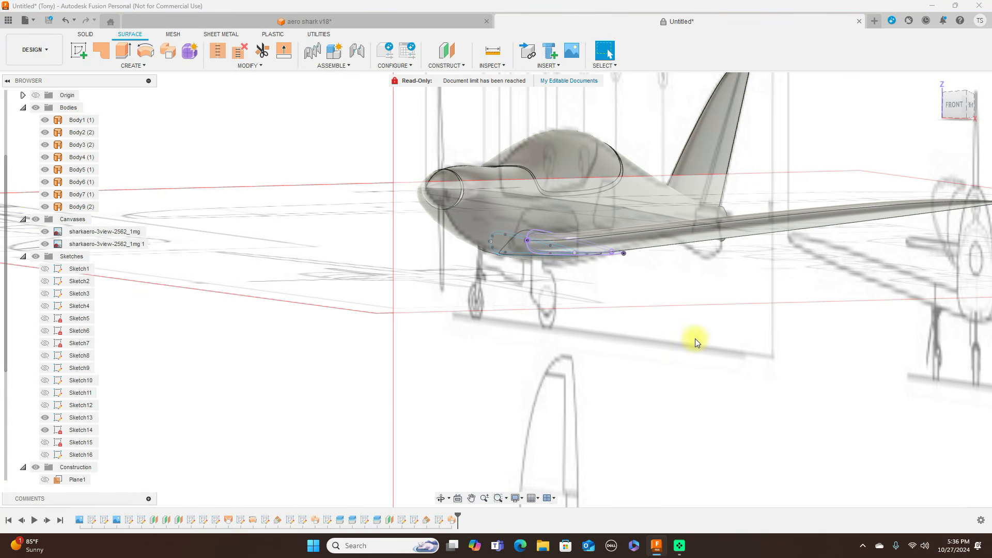
{"action": "left_click", "coordinate": [962, 109]}
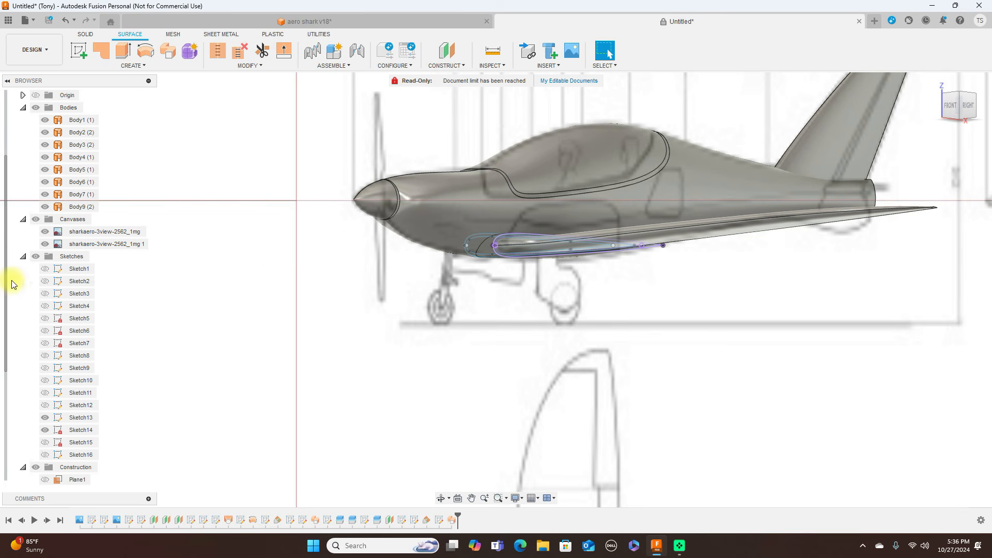
{"action": "left_click", "coordinate": [36, 219]}
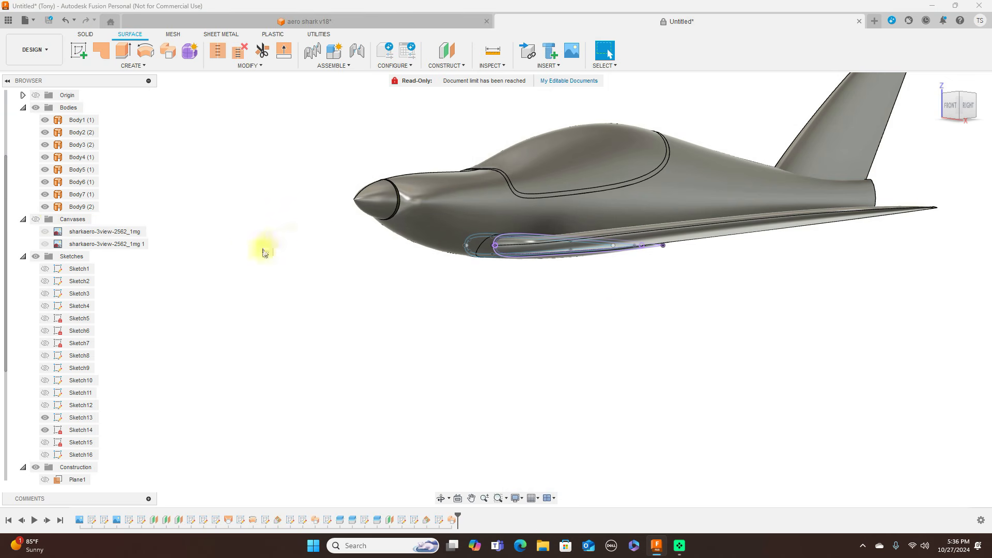
- Examine the gap between the wing root and the fuselage opening from the front and at a slight angle
{"action": "left_click", "coordinate": [952, 108]}
{"action": "scroll", "coordinate": [783, 167], "scroll_direction": "up", "scroll_amount": 2}
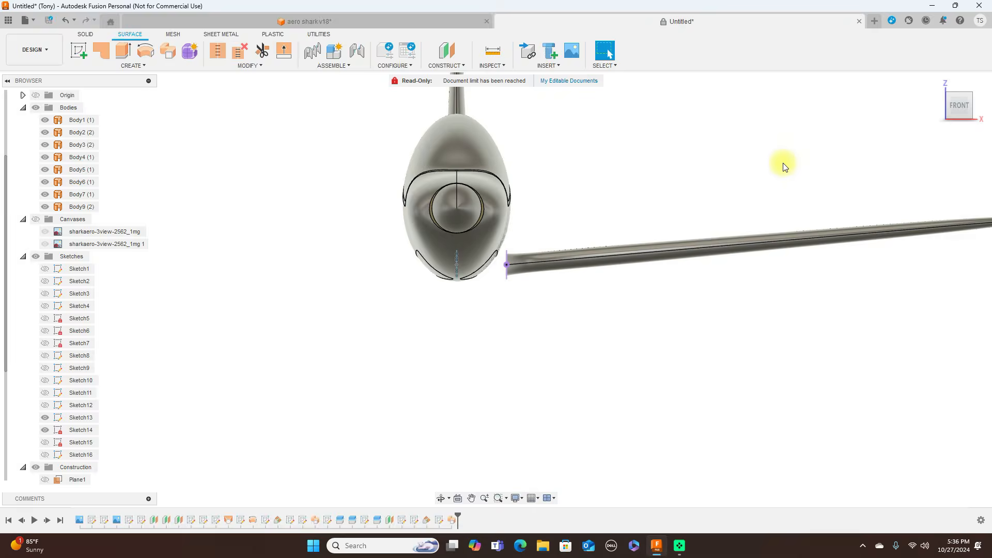
{"action": "scroll", "coordinate": [558, 281], "scroll_direction": "up", "scroll_amount": 3}
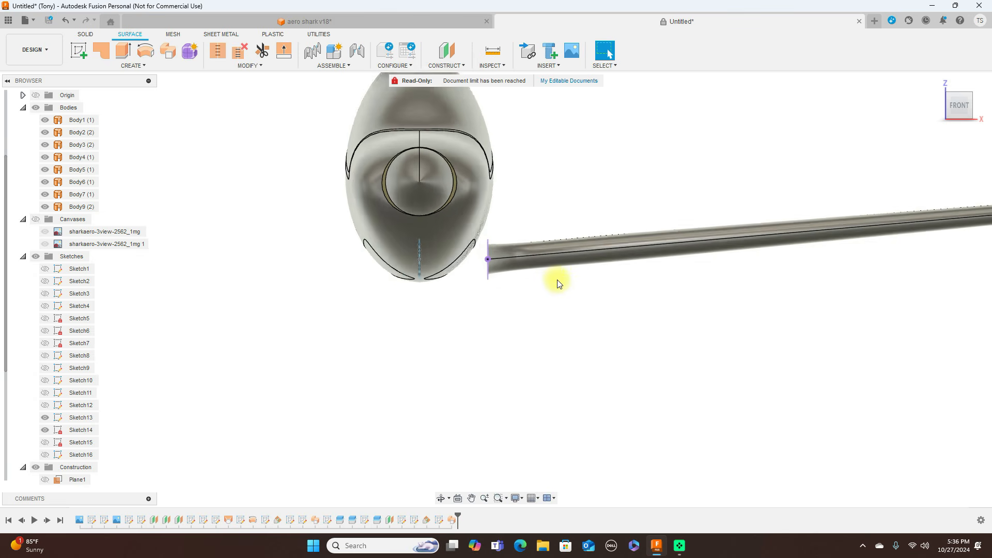
{"action": "left_click", "coordinate": [383, 280]}
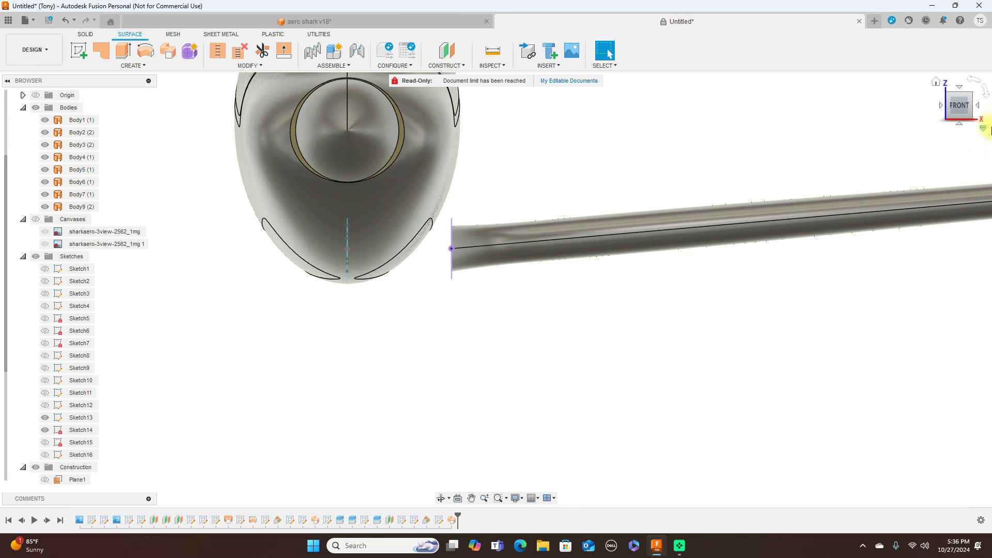
{"action": "left_click_drag", "start_coordinate": [974, 109], "coordinate": [878, 106]}
{"action": "left_click", "coordinate": [956, 105]}
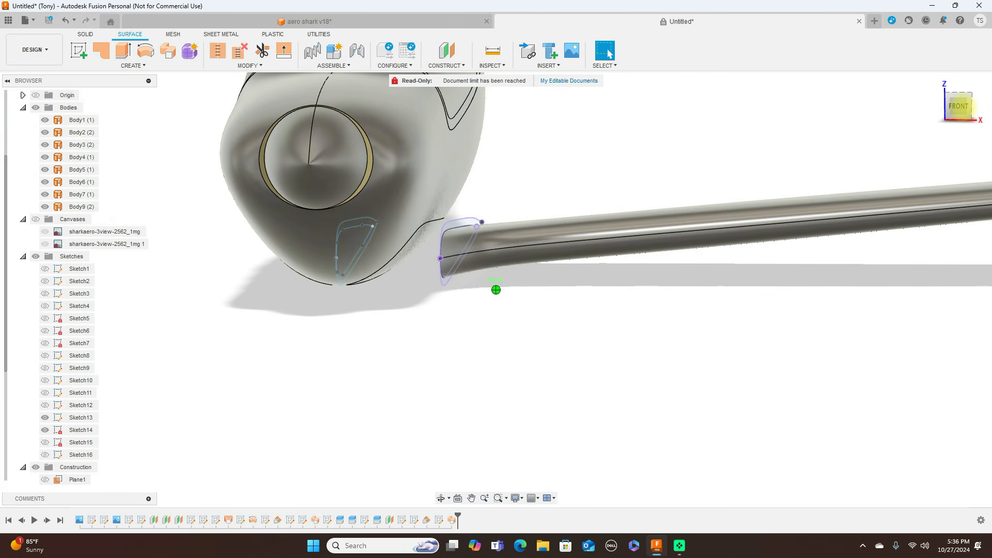
- Examine the wing root and its airfoil profiles against the fuselage opening from below and from the aircraft's right side
{"action": "mouse_move", "coordinate": [958, 106]}
{"action": "left_mouse_down"}
{"action": "mouse_move", "coordinate": [959, 83]}
{"action": "mouse_move", "coordinate": [914, 61]}
{"action": "mouse_move", "coordinate": [830, 45]}
{"action": "mouse_move", "coordinate": [832, 22]}
{"action": "mouse_move", "coordinate": [873, 51]}
{"action": "mouse_move", "coordinate": [847, 72]}
{"action": "left_mouse_up"}
{"action": "left_click", "coordinate": [681, 239]}
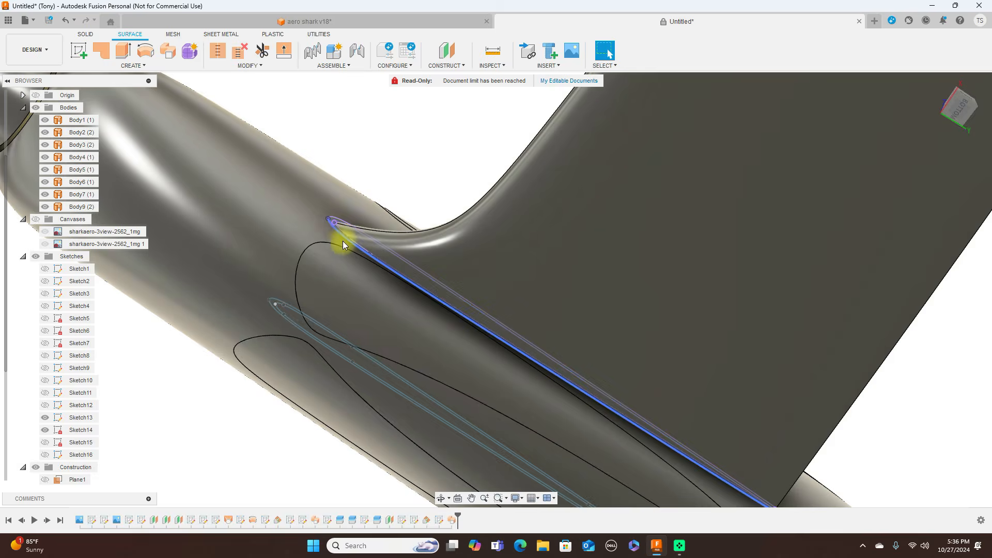
{"action": "left_click", "coordinate": [319, 284]}
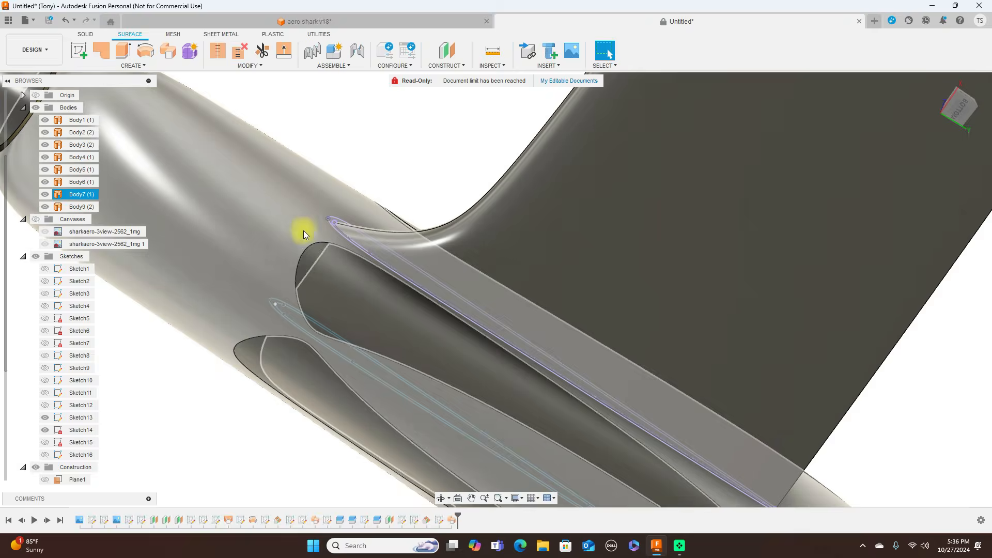
{"action": "left_click", "coordinate": [949, 166]}
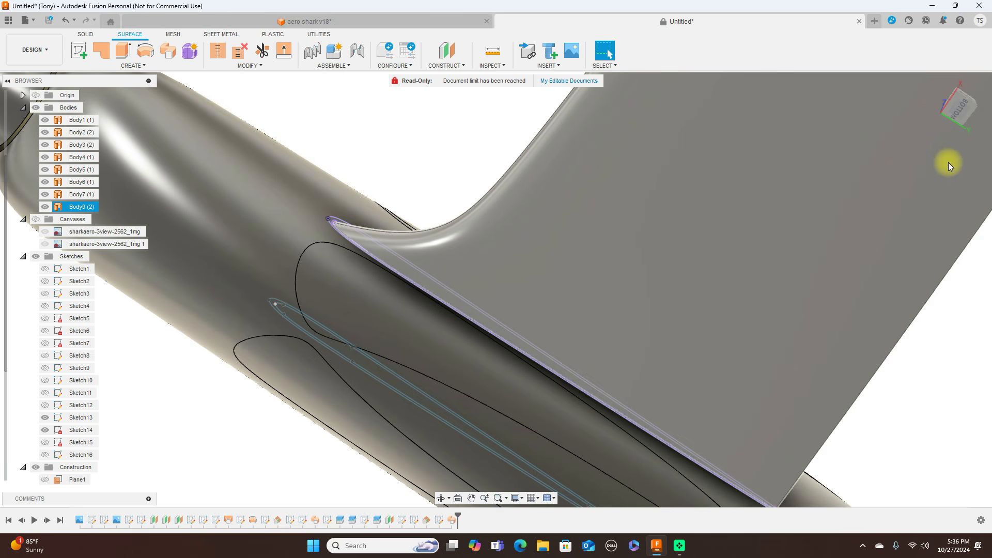
{"action": "left_click", "coordinate": [962, 97]}
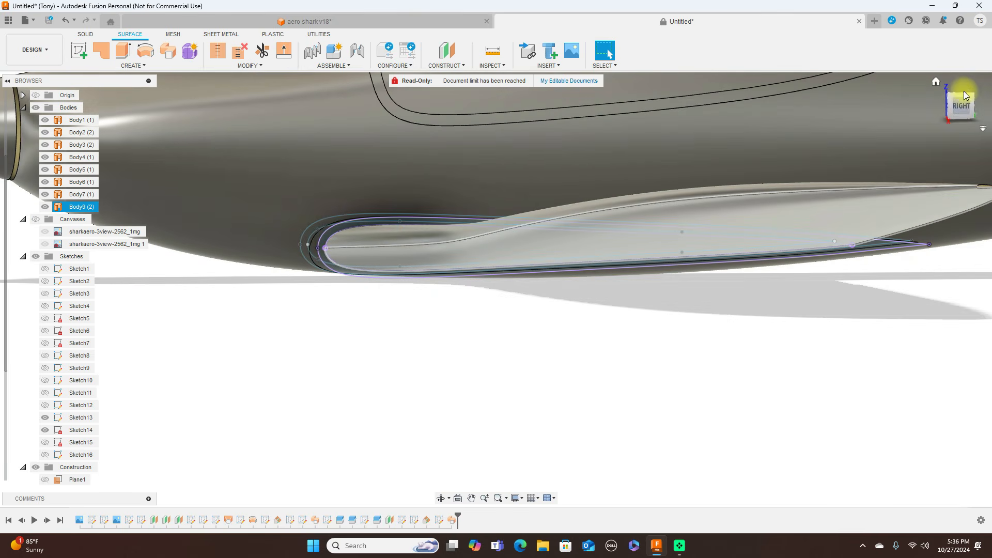
{"action": "left_click", "coordinate": [956, 107]}
{"action": "left_click", "coordinate": [863, 217]}
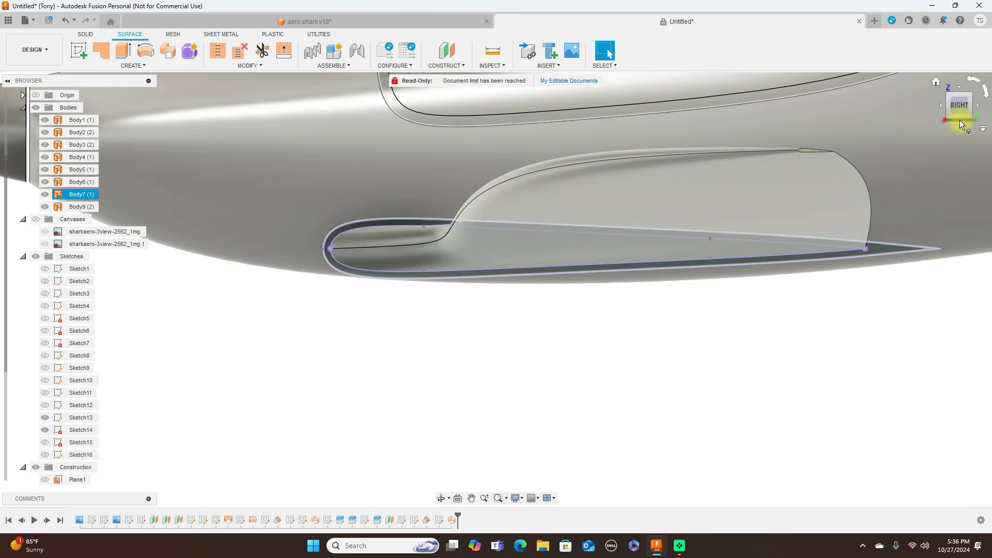
{"action": "left_click", "coordinate": [754, 377]}
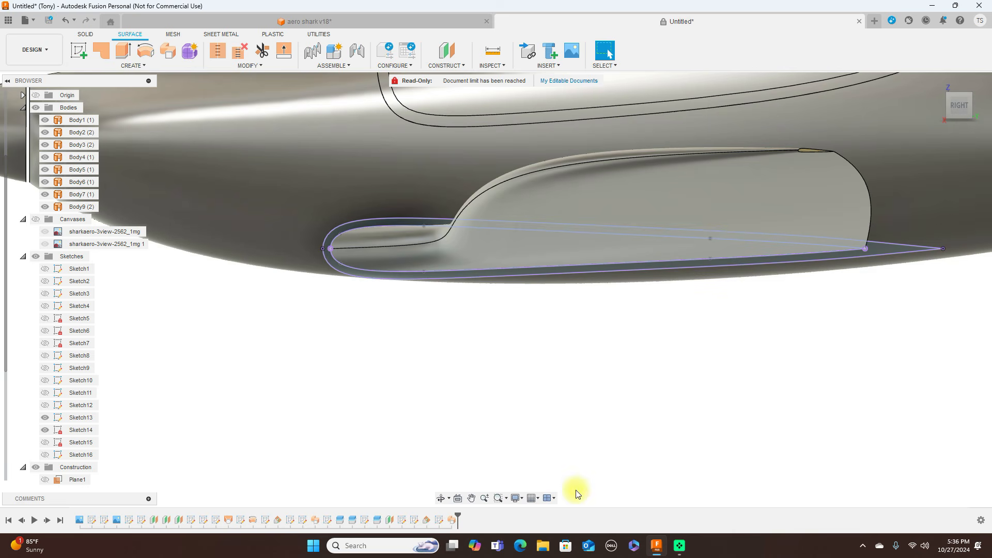
- Delete the sweep feature that forms the wing
{"action": "right_click", "coordinate": [454, 522]}
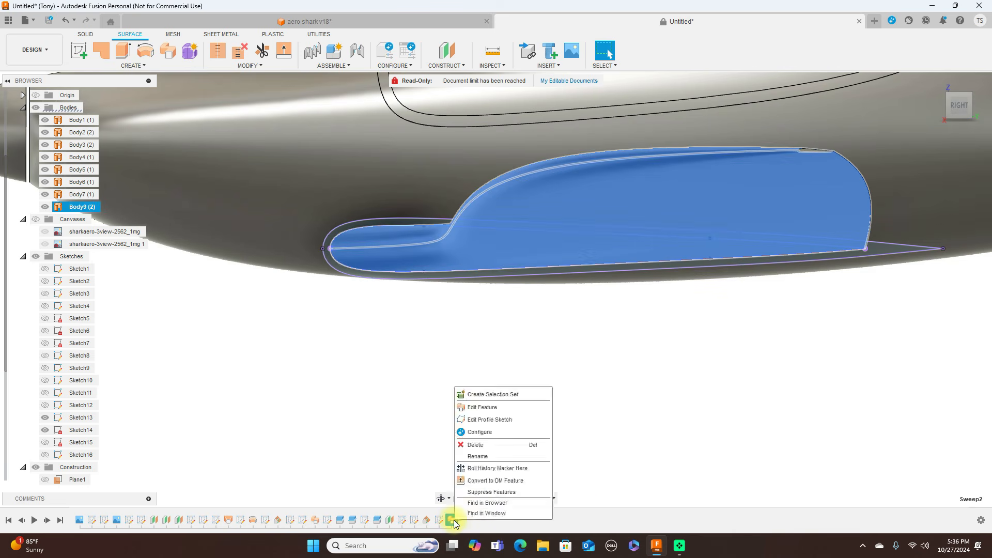
{"action": "left_click", "coordinate": [498, 445]}
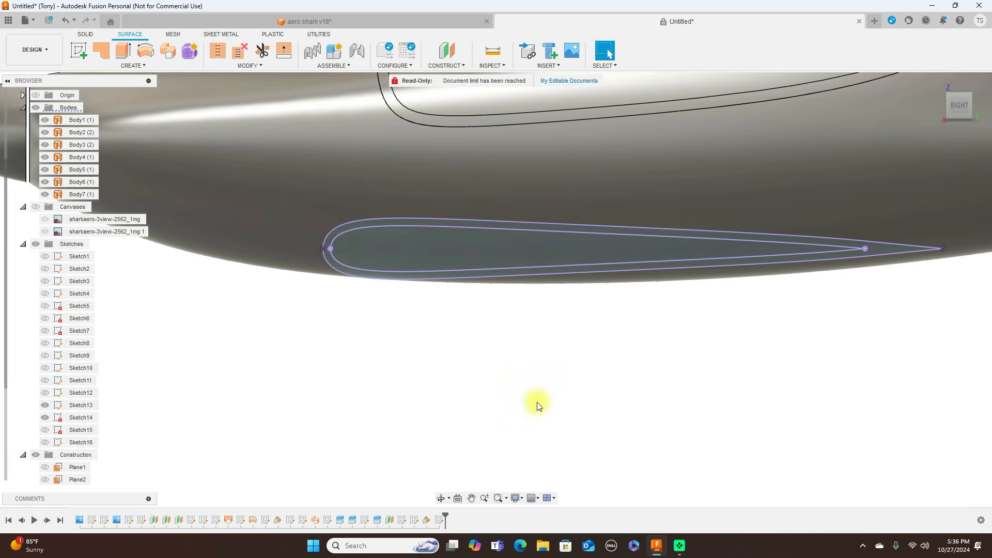
{"action": "left_click", "coordinate": [852, 329]}
- Show Sketch16 with the wing's leading- and trailing-edge curves
{"action": "left_click_drag", "start_coordinate": [947, 104], "coordinate": [962, 106]}
{"action": "left_click", "coordinate": [617, 451]}
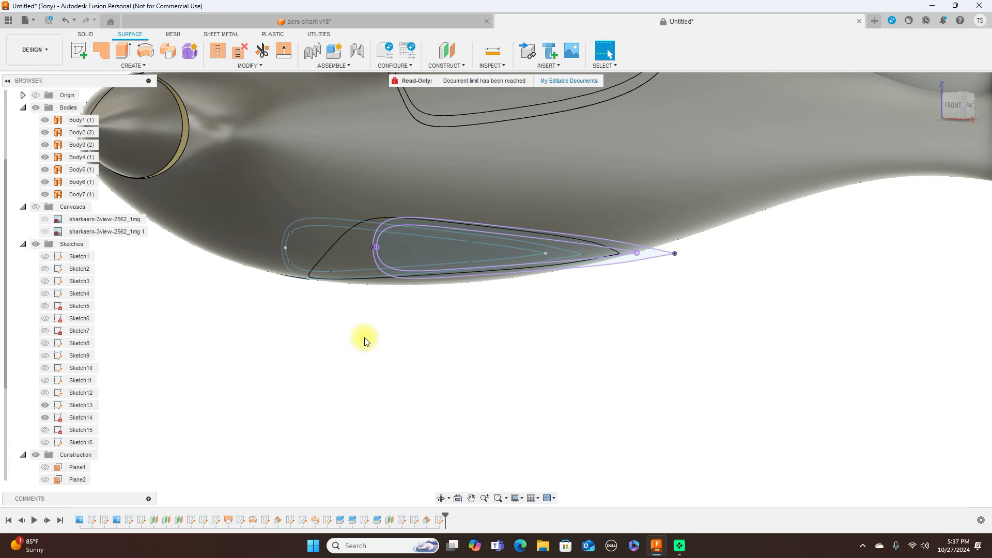
{"action": "left_click", "coordinate": [960, 111]}
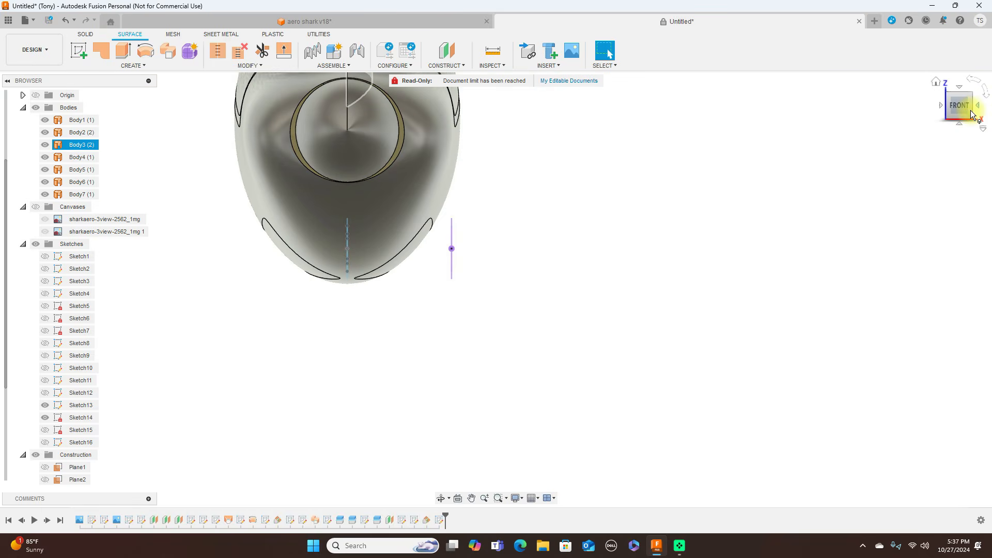
{"action": "left_click", "coordinate": [976, 108]}
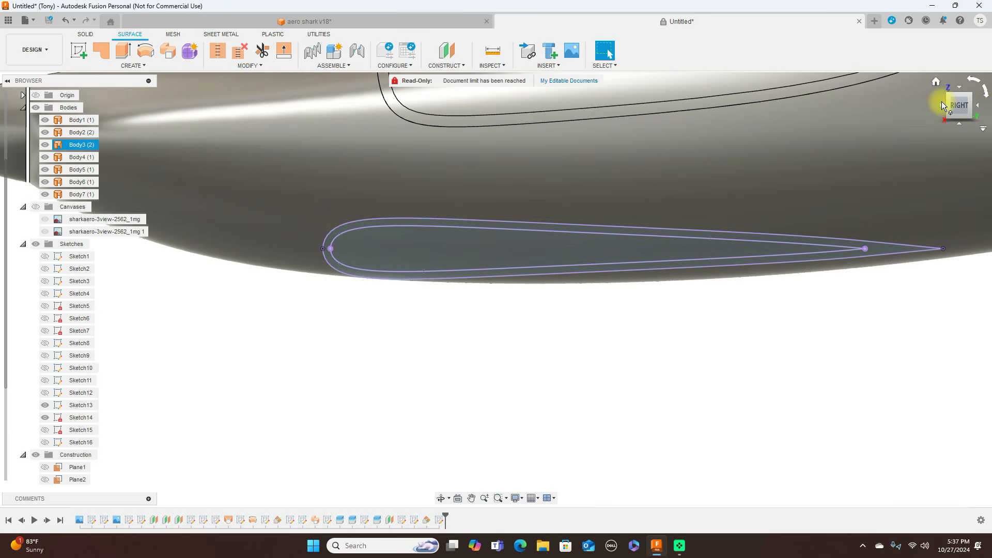
{"action": "left_click", "coordinate": [527, 437]}
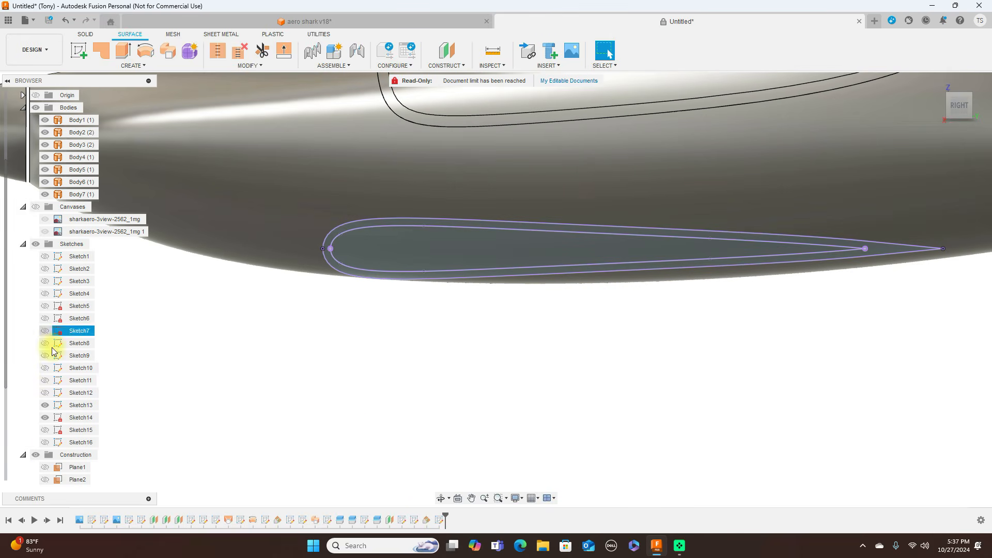
{"action": "left_click", "coordinate": [45, 442]}
{"action": "left_click", "coordinate": [888, 230]}
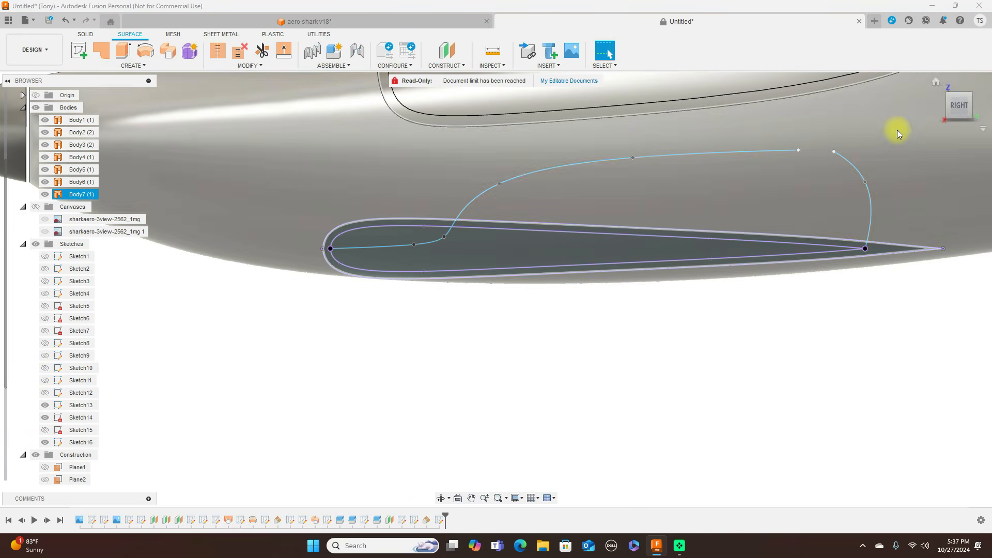
- Examine from above and at oblique angles where the wing edge curves and root profile sit relative to the fuselage
{"action": "left_click", "coordinate": [947, 106]}
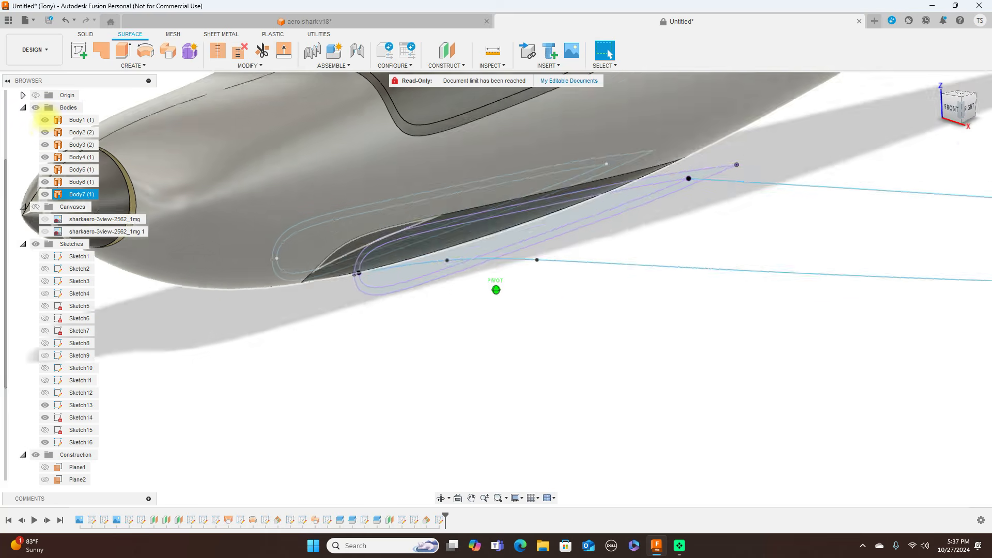
{"action": "mouse_move", "coordinate": [41, 126]}
{"action": "left_mouse_down"}
{"action": "mouse_move", "coordinate": [31, 138]}
{"action": "mouse_move", "coordinate": [980, 153]}
{"action": "mouse_move", "coordinate": [949, 101]}
{"action": "left_mouse_up"}
{"action": "left_click", "coordinate": [942, 106]}
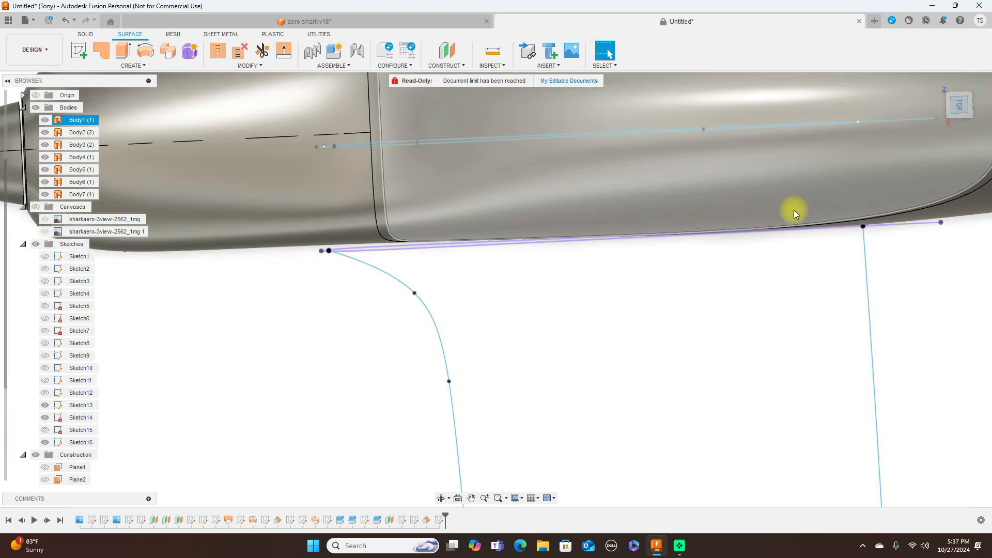
{"action": "left_click", "coordinate": [822, 258]}
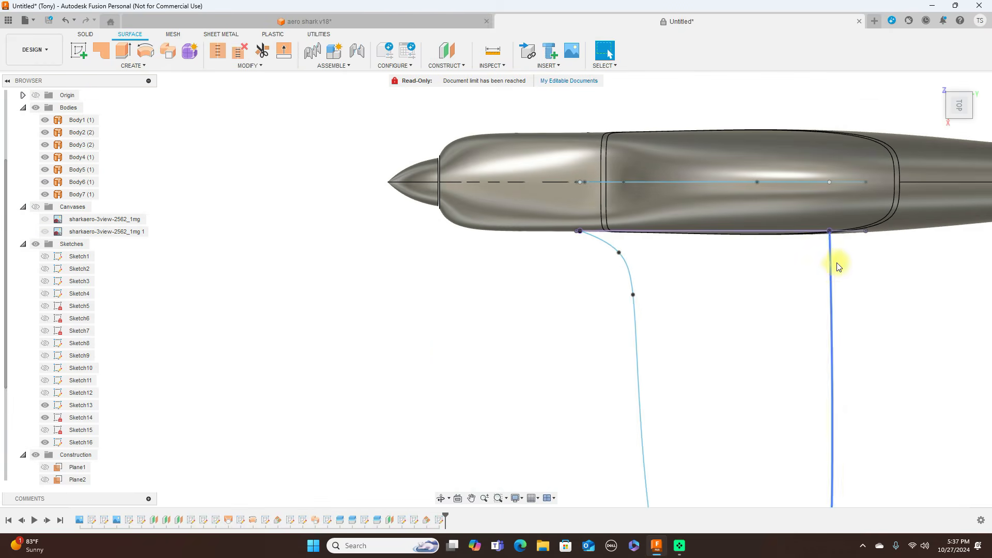
{"action": "scroll", "coordinate": [826, 261], "scroll_direction": "down", "scroll_amount": 2}
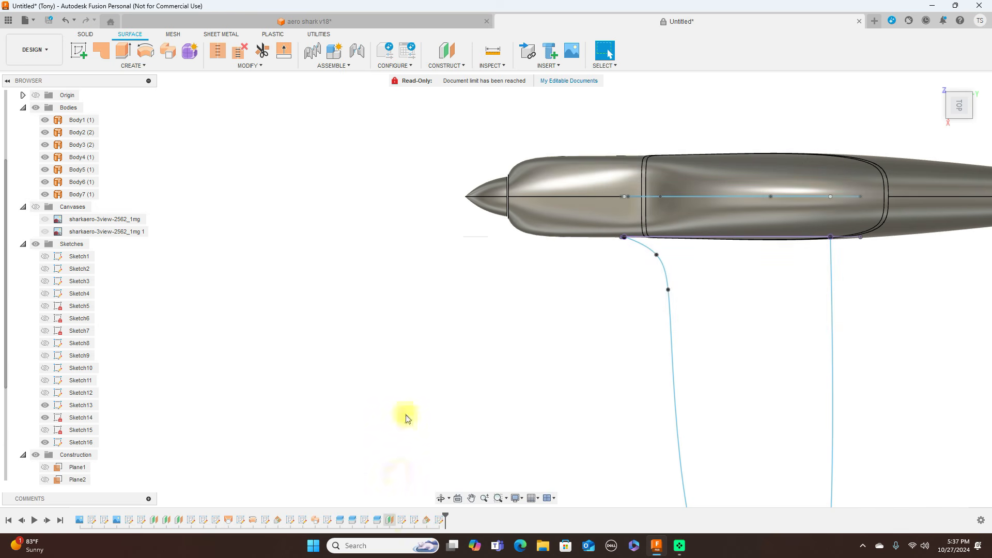
{"action": "left_click", "coordinate": [962, 114]}
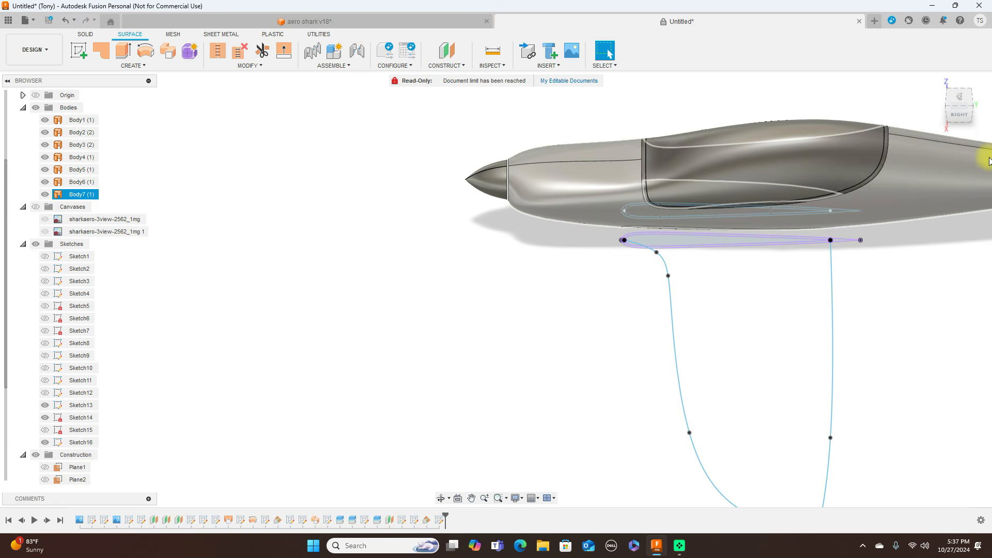
{"action": "left_click", "coordinate": [967, 101]}
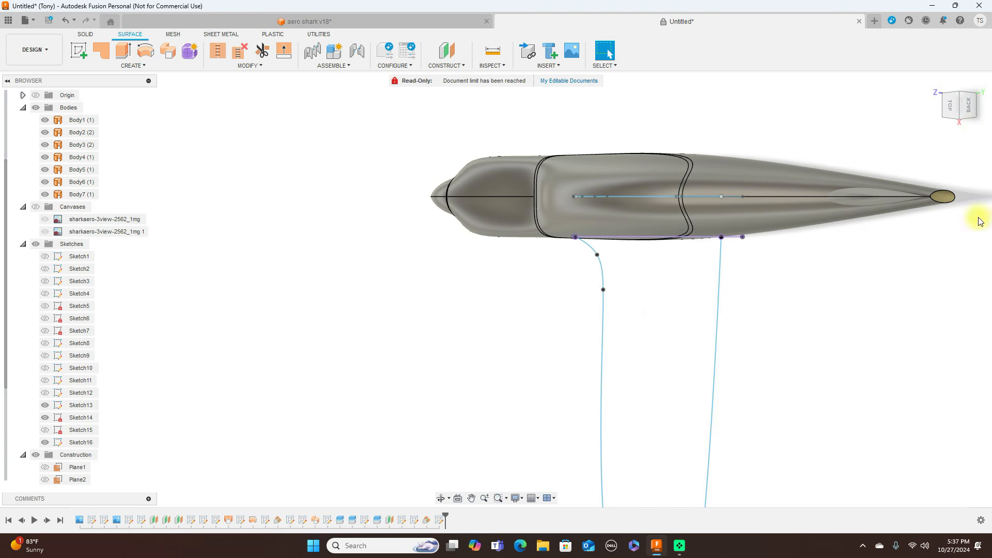
{"action": "left_click", "coordinate": [951, 107]}
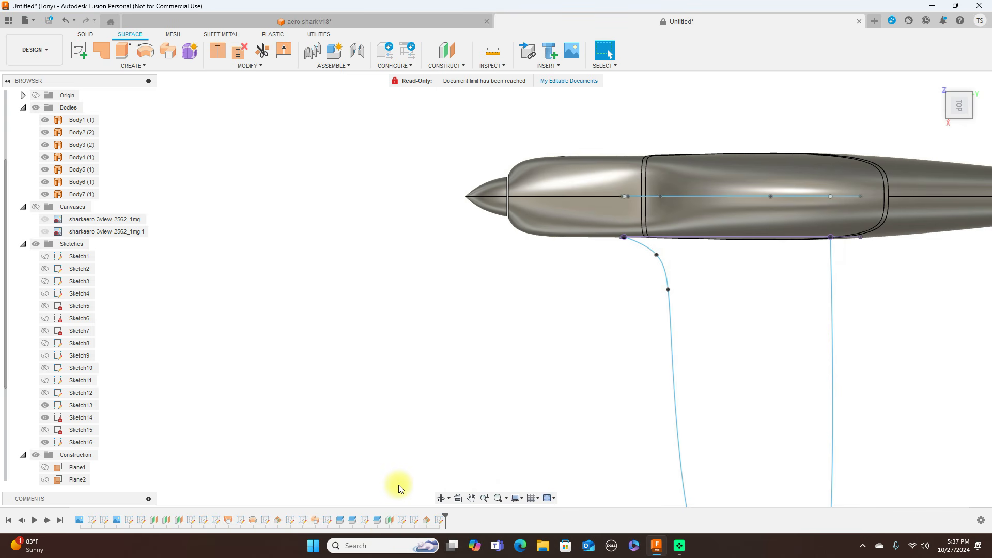
- Edit the offset plane carrying the wing-root profile and set its distance from the YZ plane to 60 mm
{"action": "right_click", "coordinate": [389, 520]}
{"action": "left_click", "coordinate": [406, 433]}
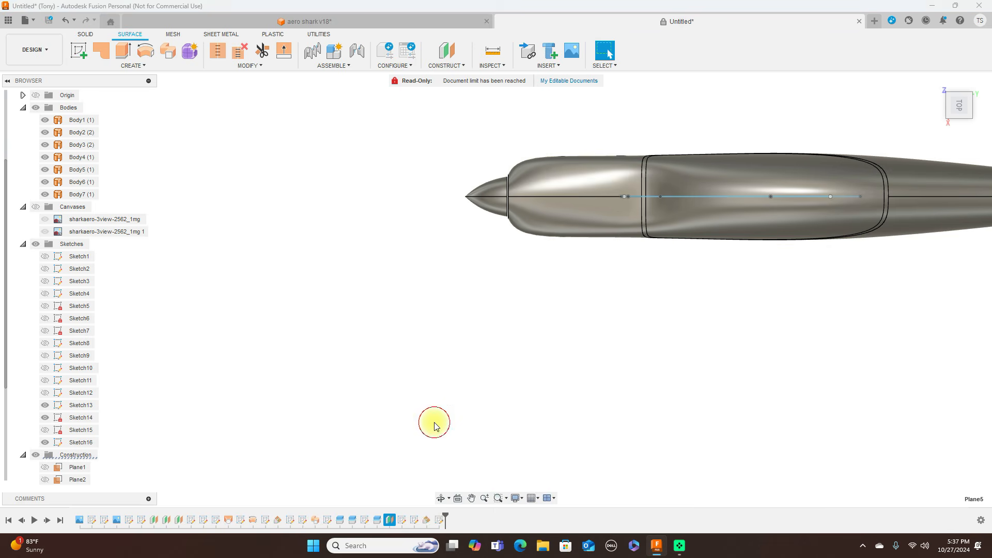
{"action": "scroll", "coordinate": [499, 336], "scroll_direction": "up", "scroll_amount": 1}
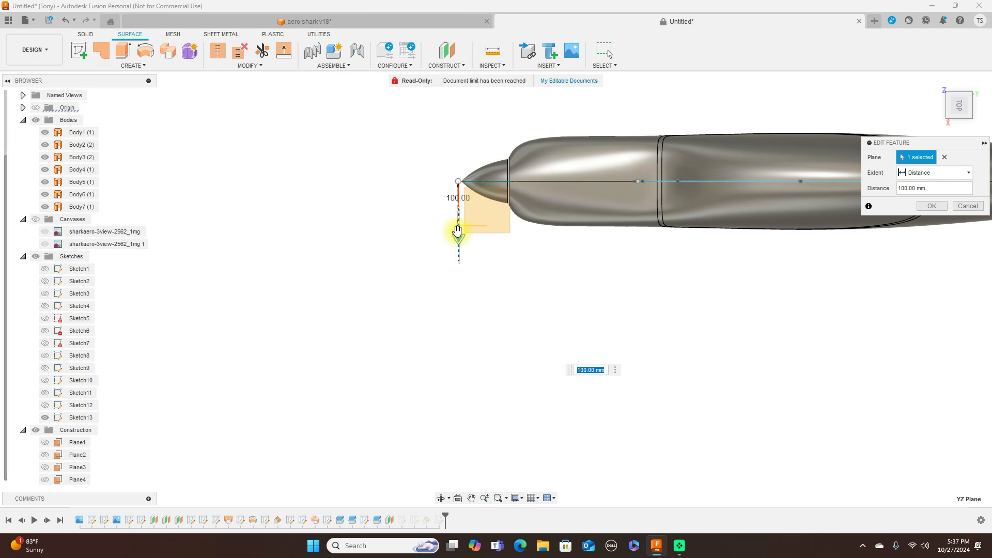
{"action": "left_click_drag", "start_coordinate": [458, 231], "coordinate": [457, 220]}
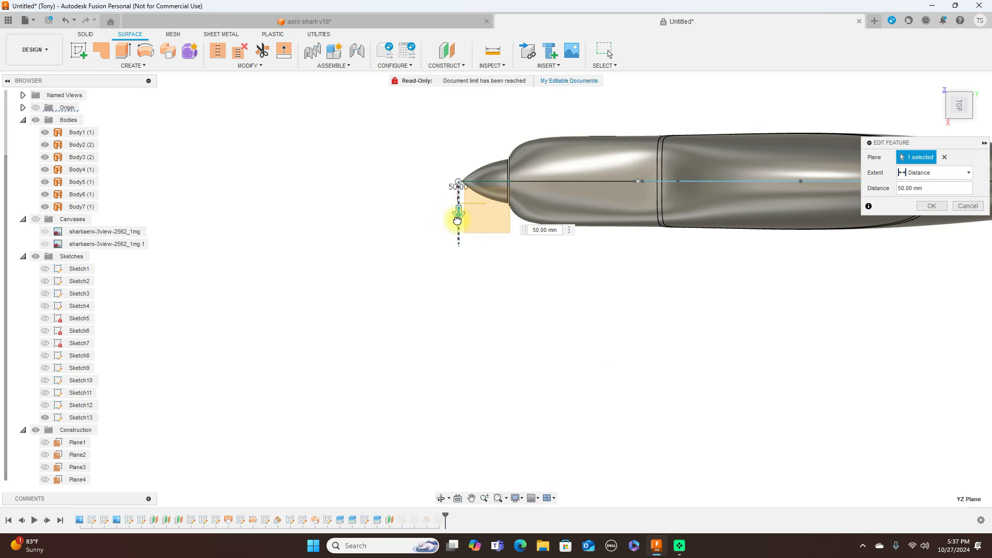
{"action": "scroll", "coordinate": [458, 220], "scroll_direction": "up", "scroll_amount": 2}
{"action": "left_click_drag", "start_coordinate": [460, 198], "coordinate": [460, 205]}
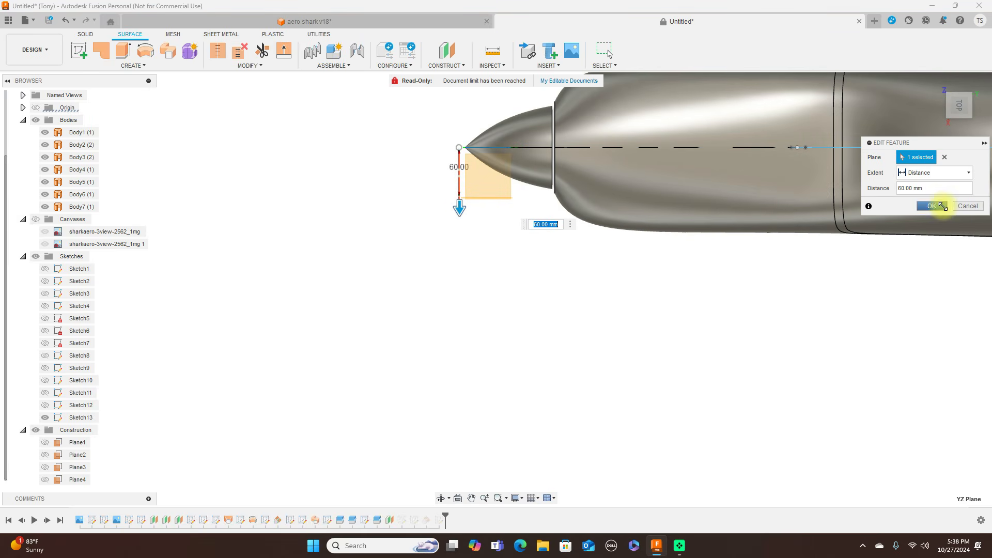
{"action": "left_click", "coordinate": [941, 206]}
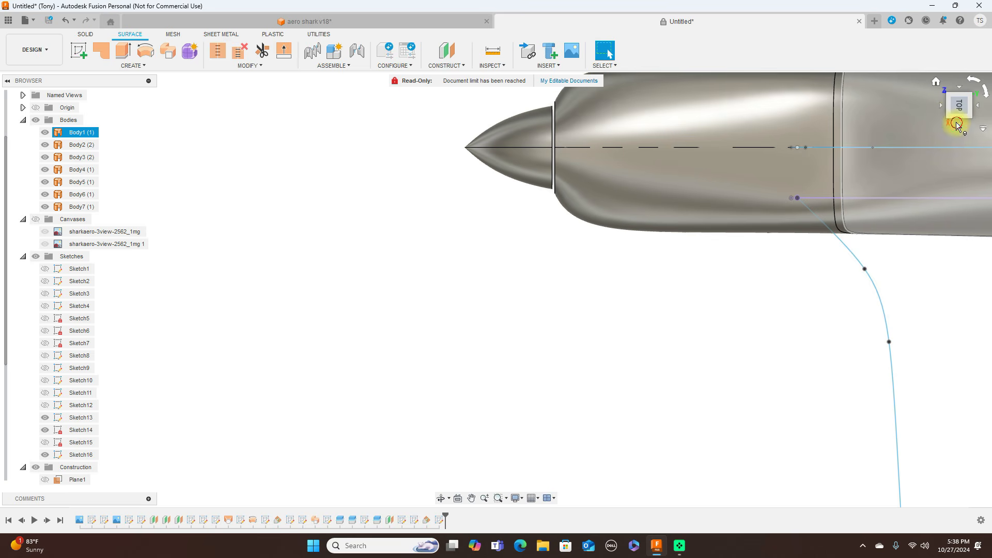
- Check the moved wing-root profile and edge curves against the fuselage opening from the side, the front and a slight angle
{"action": "left_click", "coordinate": [956, 125]}
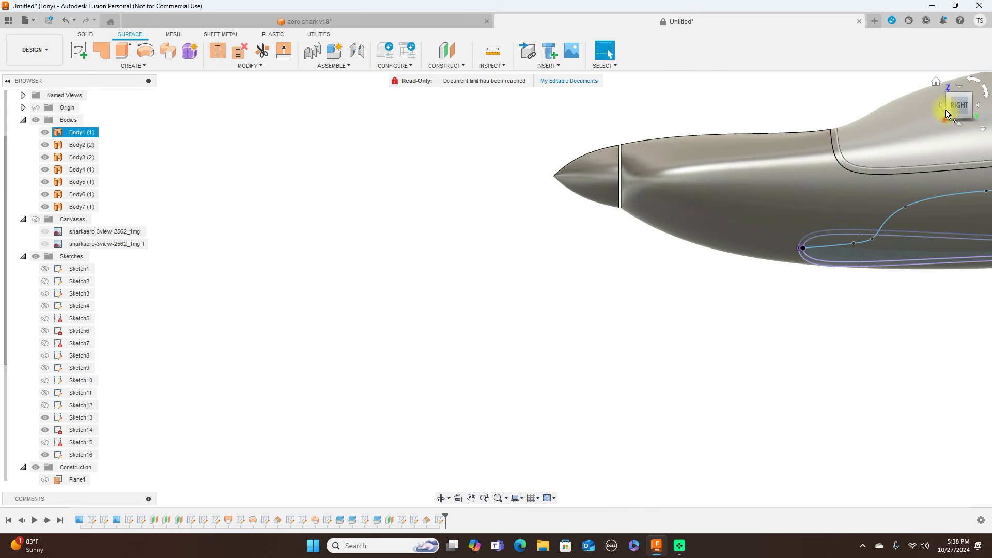
{"action": "mouse_move", "coordinate": [949, 107]}
{"action": "left_mouse_down"}
{"action": "mouse_move", "coordinate": [17, 109]}
{"action": "mouse_move", "coordinate": [125, 107]}
{"action": "mouse_move", "coordinate": [102, 109]}
{"action": "left_mouse_up"}
{"action": "scroll", "coordinate": [635, 320], "scroll_direction": "up", "scroll_amount": 2}
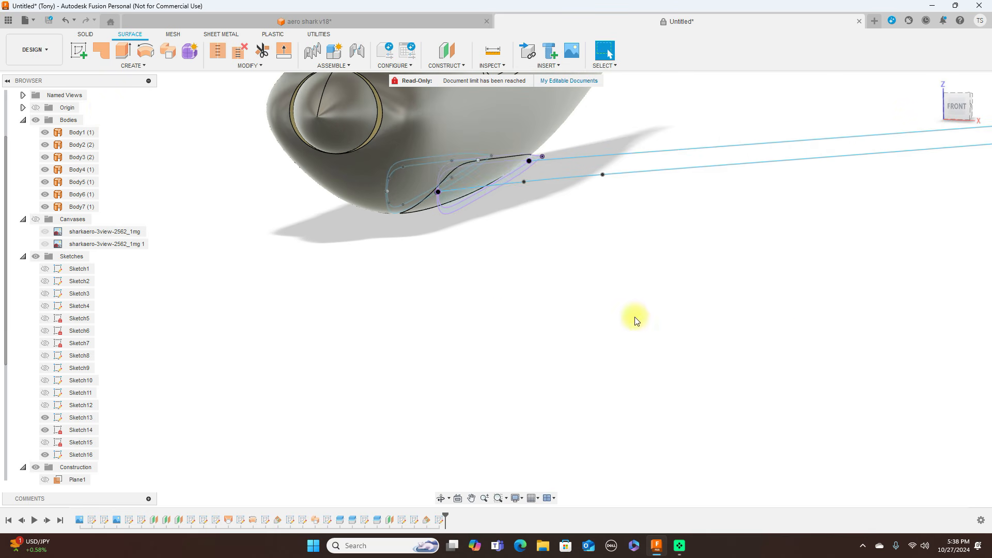
{"action": "left_click", "coordinate": [956, 106]}
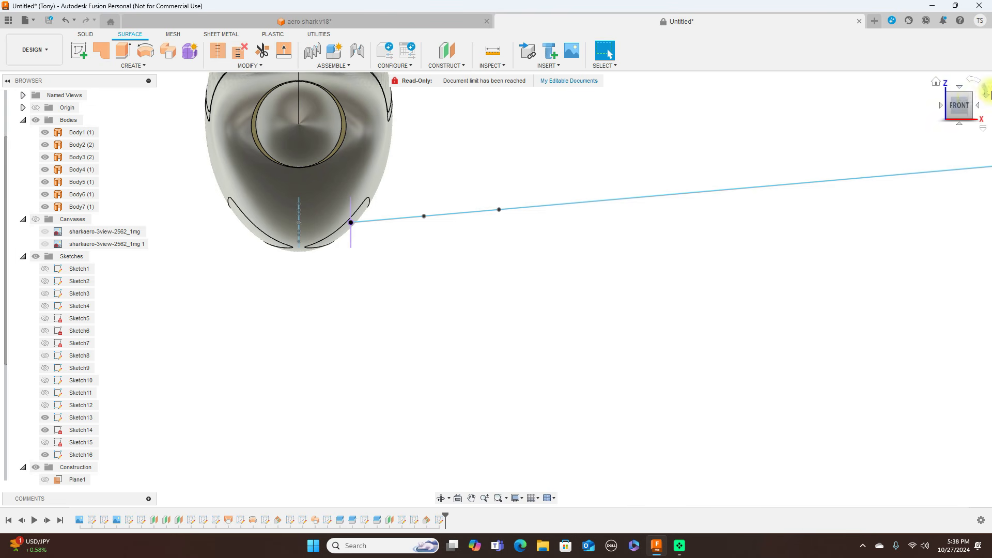
{"action": "mouse_move", "coordinate": [969, 108]}
{"action": "left_mouse_down"}
{"action": "mouse_move", "coordinate": [940, 106]}
{"action": "mouse_move", "coordinate": [967, 109]}
{"action": "left_mouse_up"}
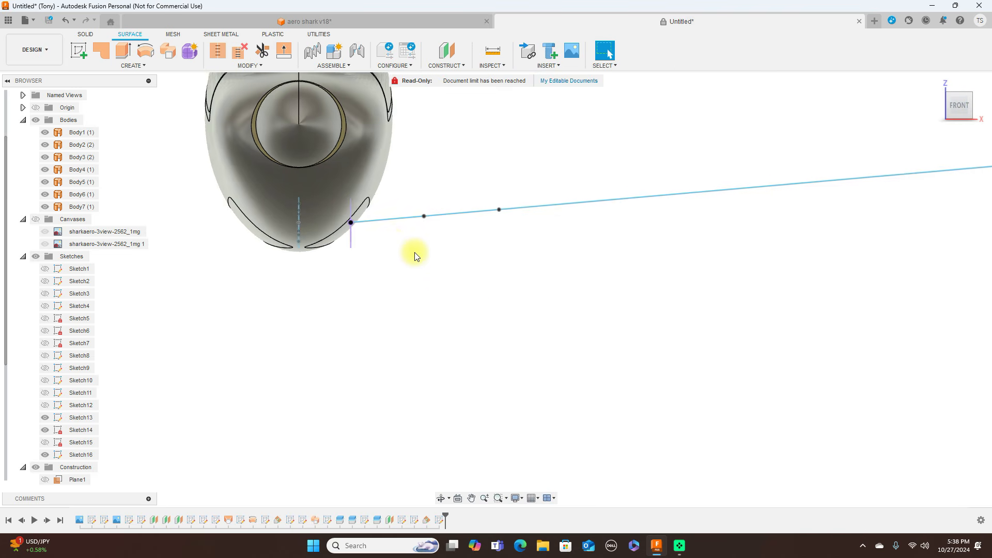
{"action": "scroll", "coordinate": [408, 254], "scroll_direction": "up", "scroll_amount": 2}
{"action": "mouse_move", "coordinate": [987, 110]}
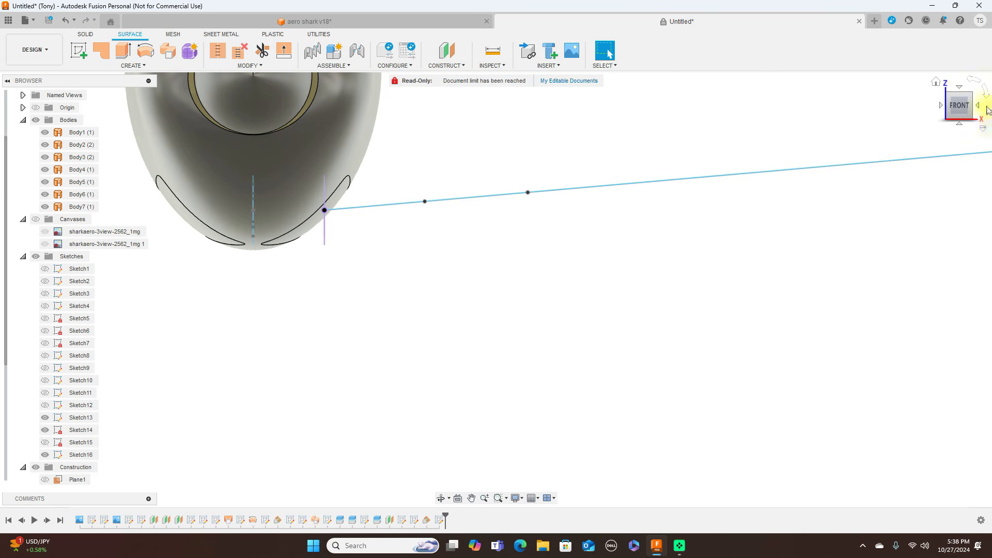
{"action": "left_click_drag", "start_coordinate": [975, 110], "coordinate": [964, 109]}
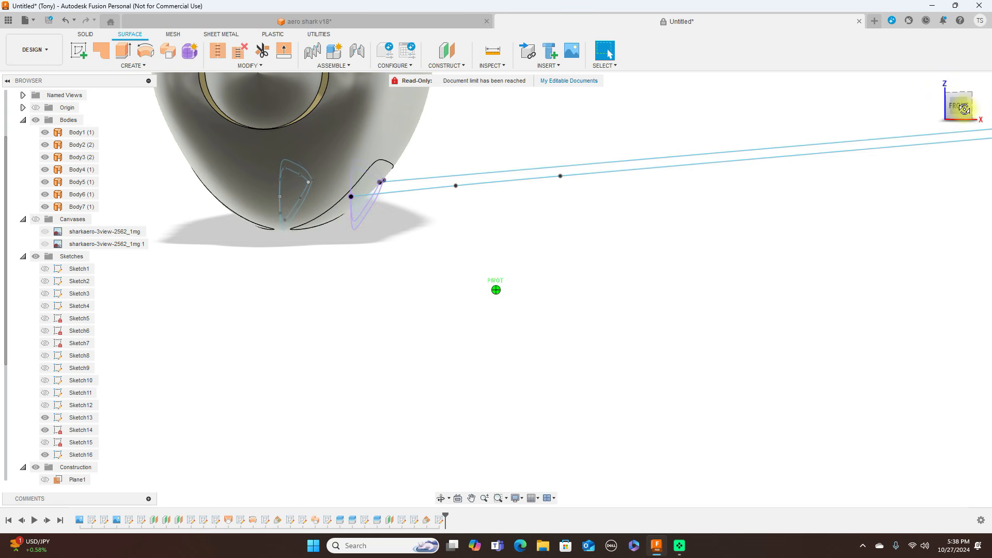
{"action": "left_click", "coordinate": [955, 104]}
- Show Sketch15 with the line joining the two ends of the wing-root profile
{"action": "left_click", "coordinate": [467, 177]}
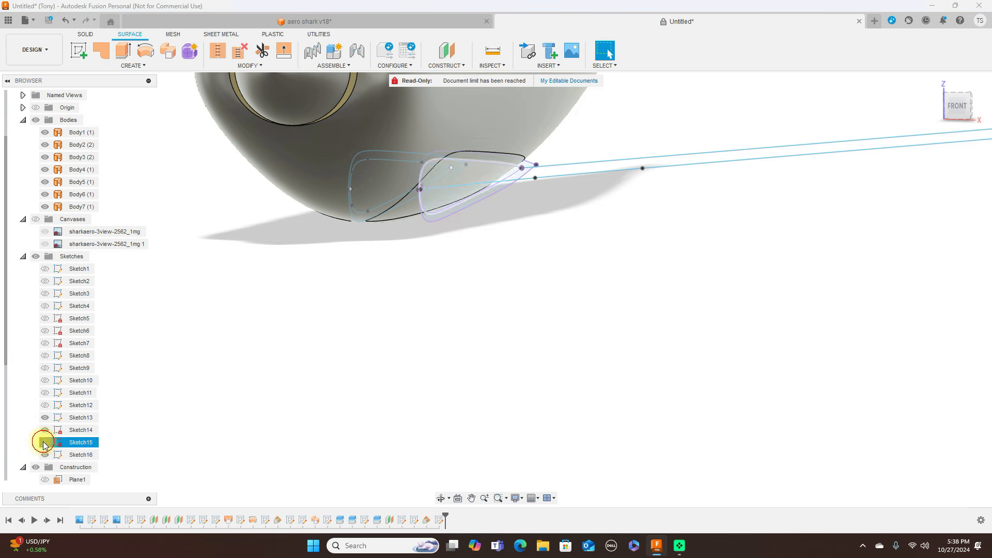
{"action": "scroll", "coordinate": [366, 374], "scroll_direction": "up", "scroll_amount": 2}
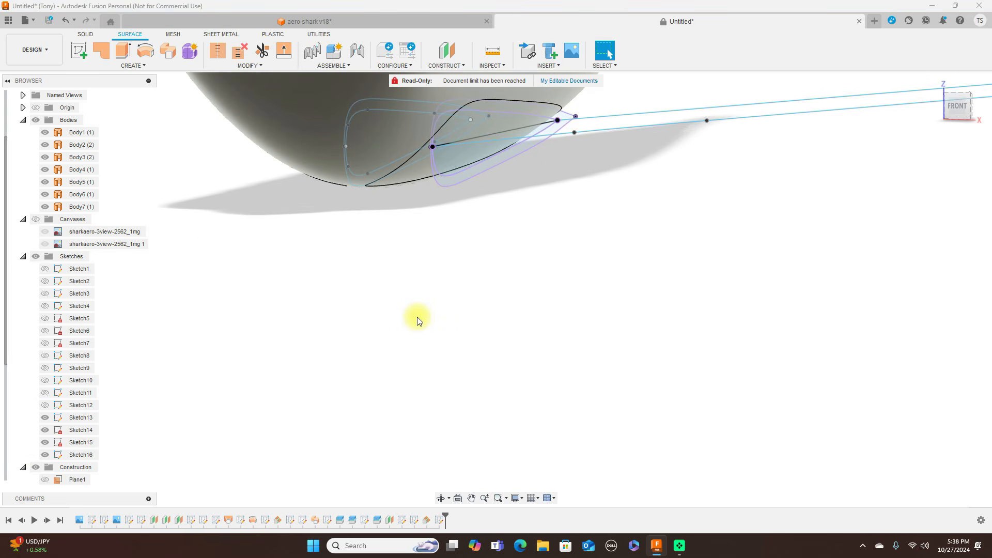
{"action": "scroll", "coordinate": [495, 298], "scroll_direction": "down", "scroll_amount": 1}
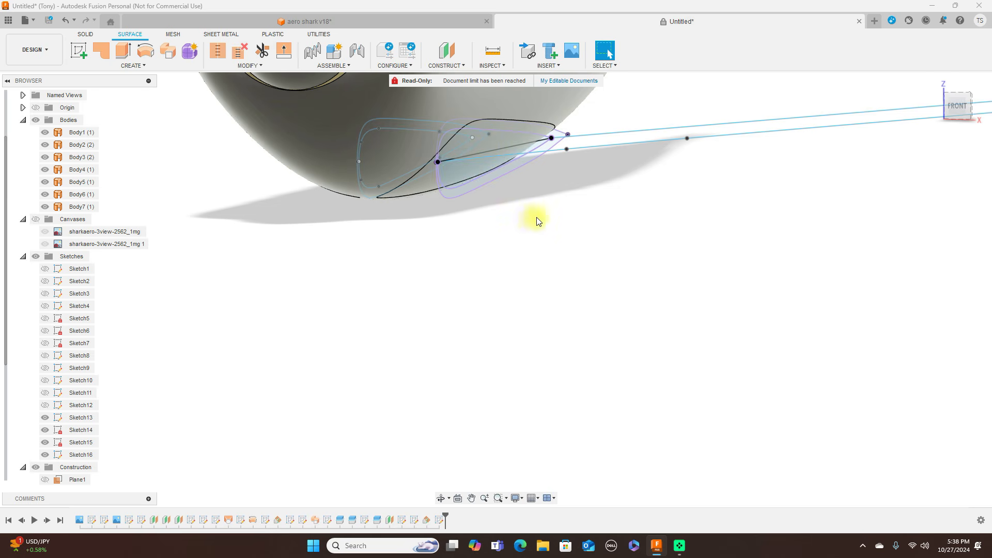
{"action": "scroll", "coordinate": [553, 206], "scroll_direction": "up", "scroll_amount": 1}
{"action": "middle_click_drag", "start_coordinate": [556, 208], "coordinate": [568, 323]}
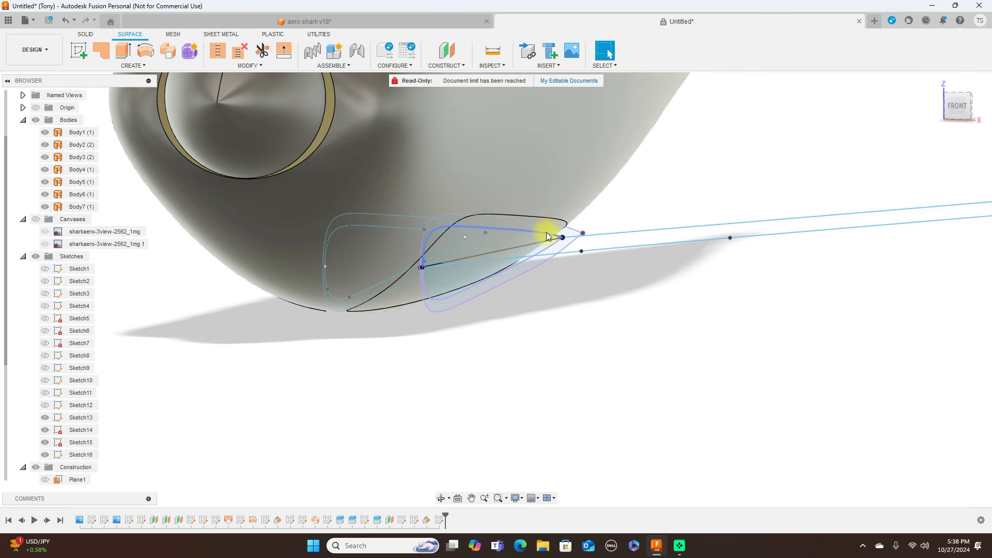
- Examine at oblique angles how the wing-root profile and the line across it sit against the fuselage opening
{"action": "left_click", "coordinate": [969, 113]}
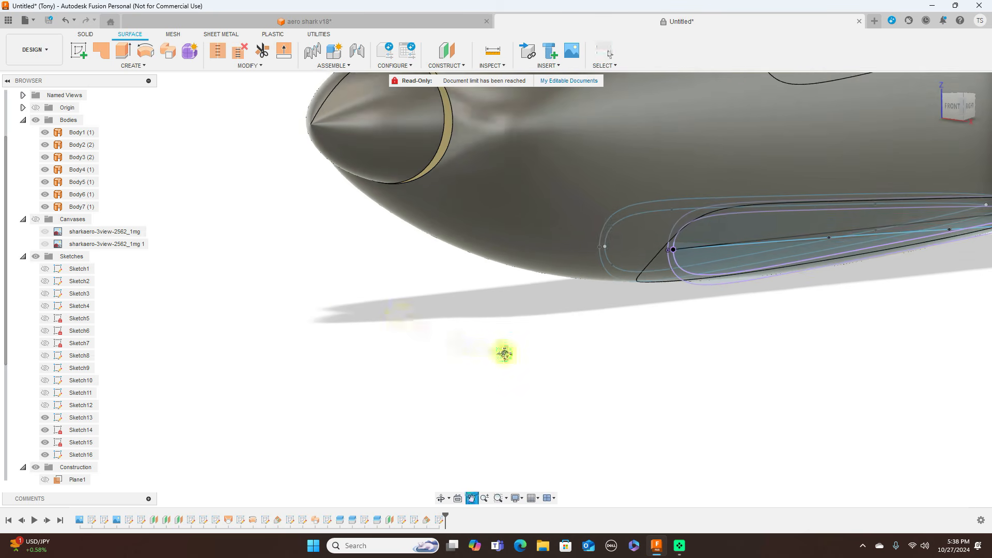
{"action": "middle_click_drag", "start_coordinate": [505, 351], "coordinate": [370, 341]}
{"action": "left_click", "coordinate": [518, 231]}
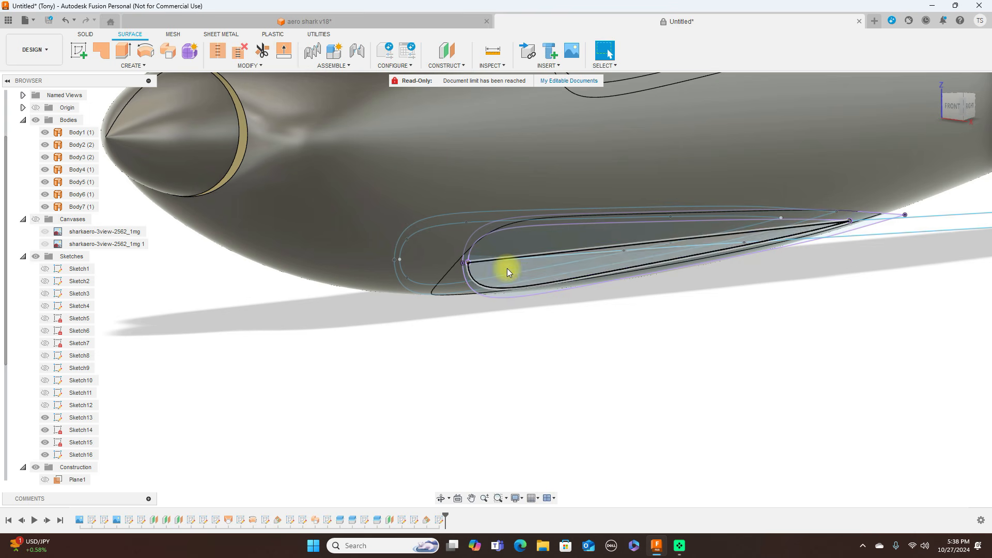
{"action": "left_click", "coordinate": [673, 384]}
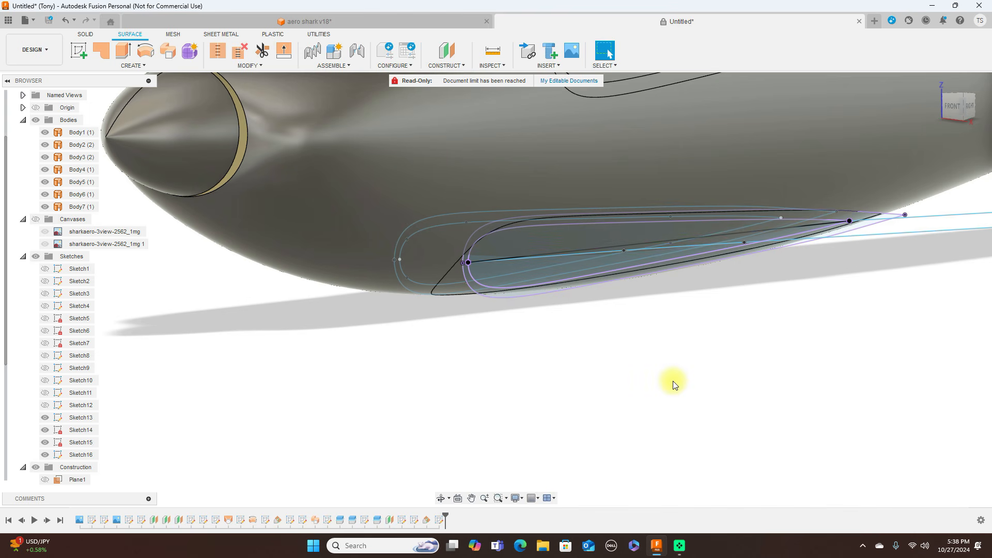
{"action": "left_click", "coordinate": [905, 208]}
{"action": "mouse_move", "coordinate": [976, 110]}
{"action": "left_mouse_down"}
{"action": "mouse_move", "coordinate": [3, 113]}
{"action": "mouse_move", "coordinate": [988, 112]}
{"action": "mouse_move", "coordinate": [5, 113]}
{"action": "left_mouse_up"}
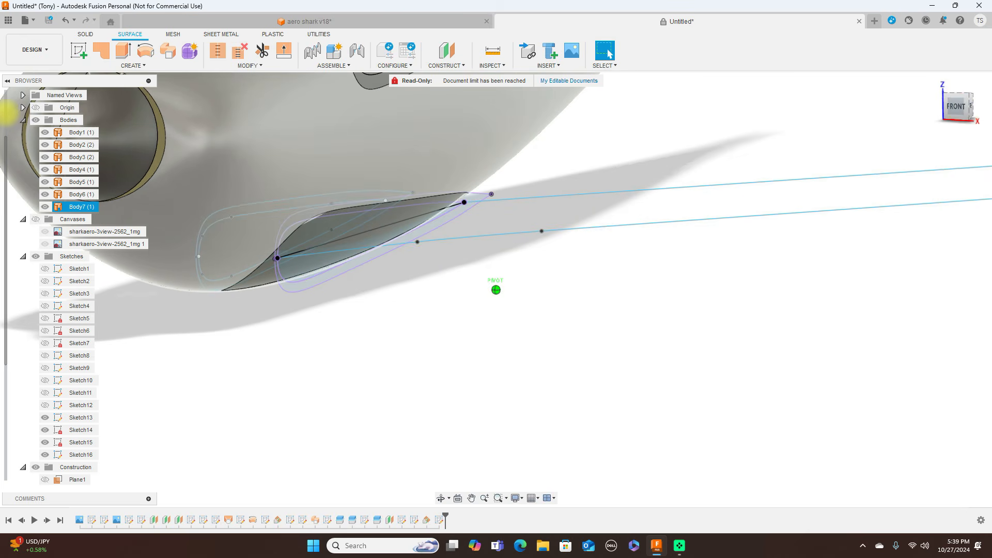
{"action": "left_click", "coordinate": [923, 137]}
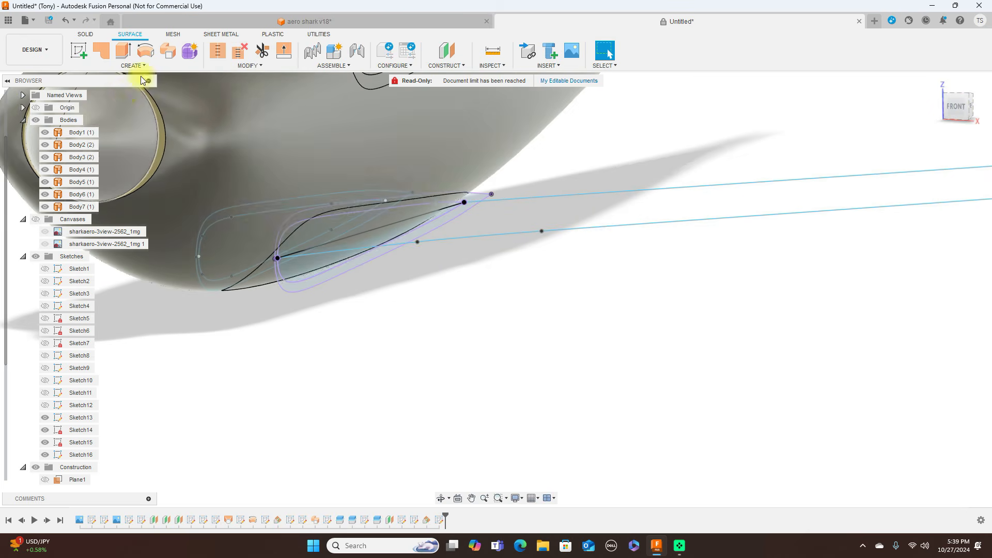
{"action": "left_click", "coordinate": [141, 65]}
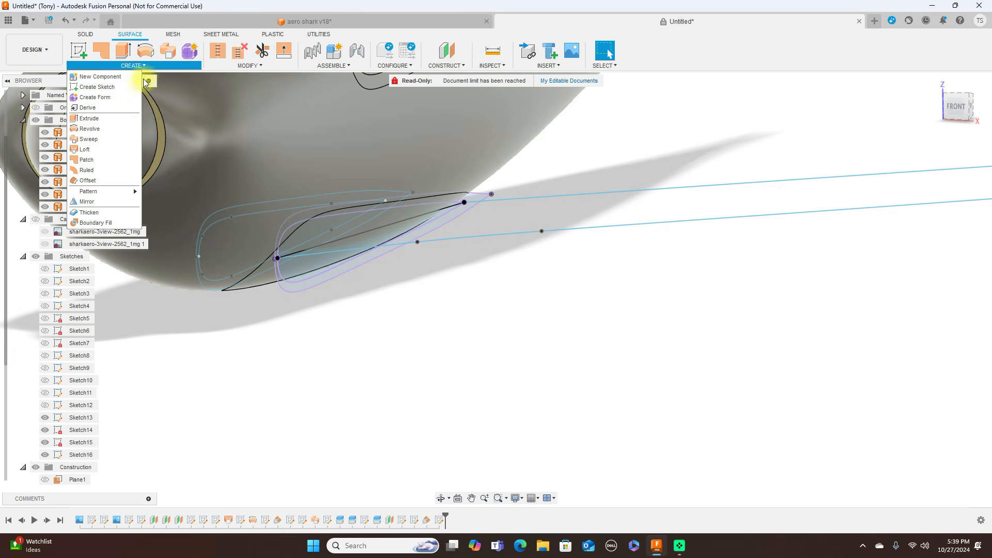
{"action": "left_click", "coordinate": [109, 144]}
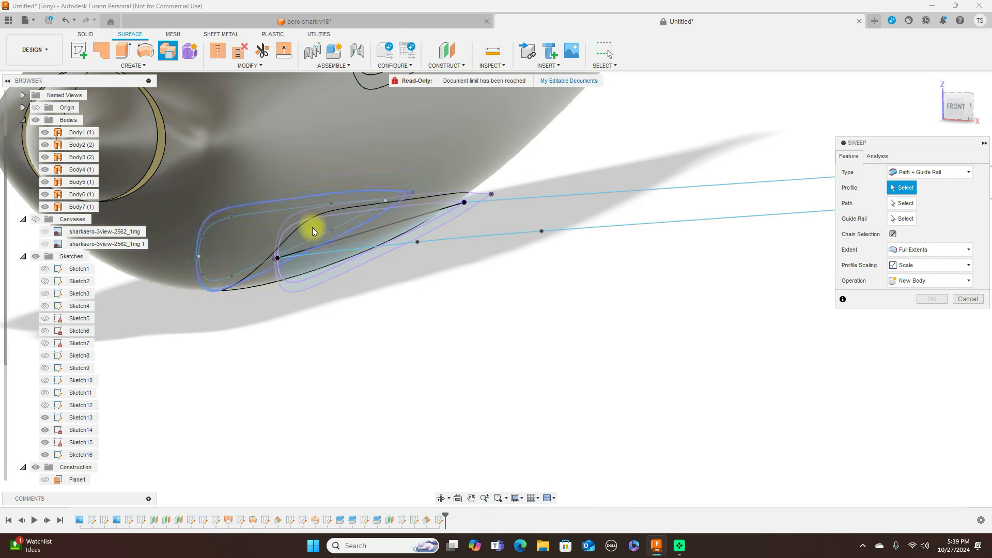
{"action": "left_click", "coordinate": [325, 248]}
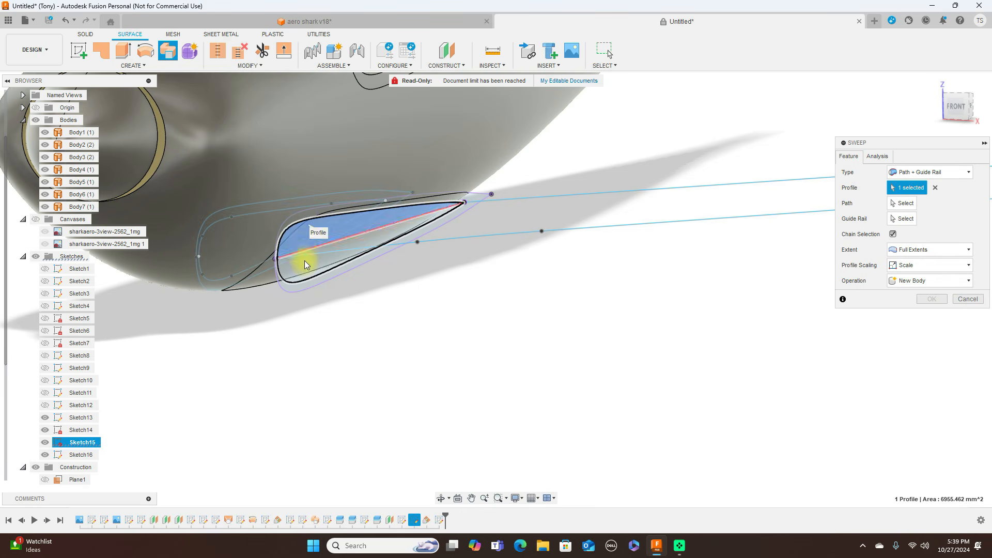
{"action": "left_click", "coordinate": [304, 266]}
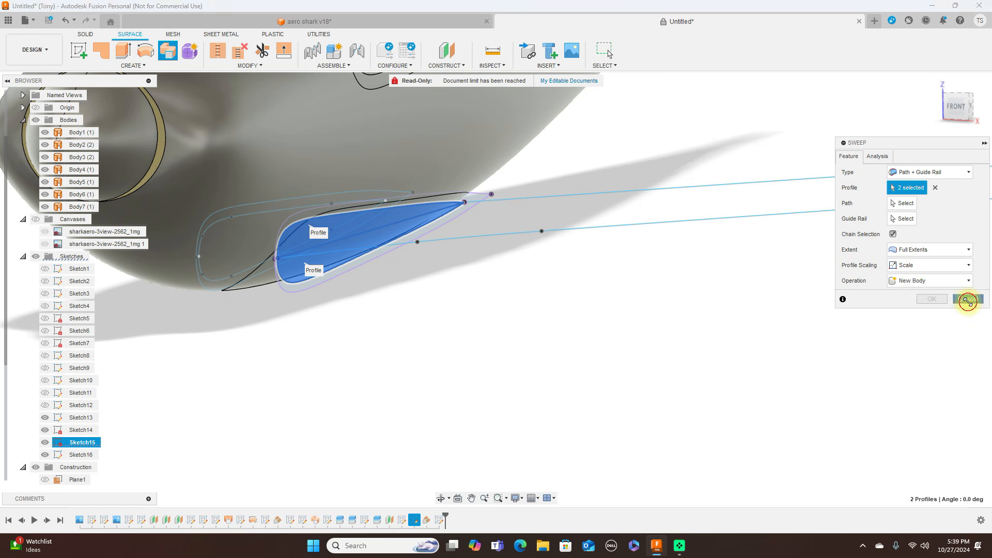
{"action": "left_click", "coordinate": [967, 301]}
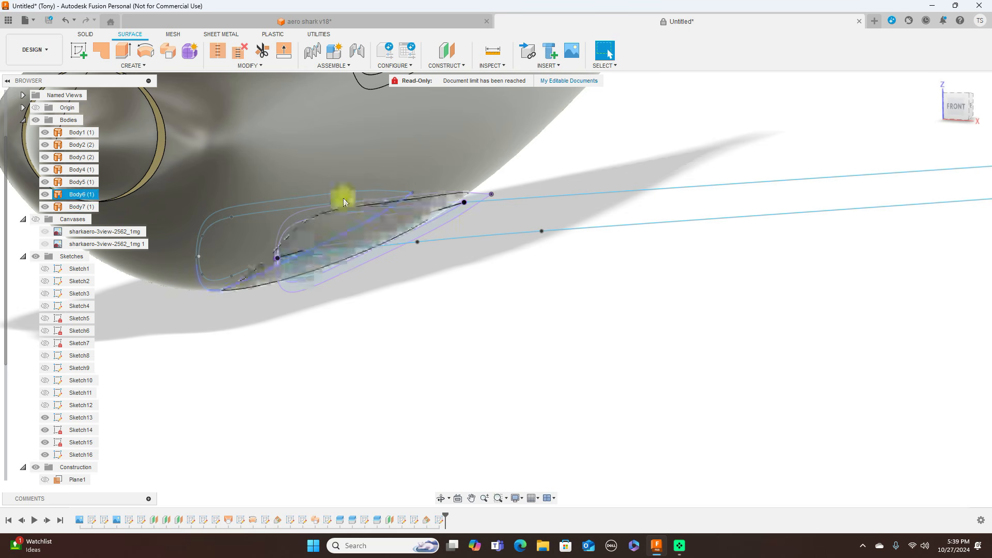
- Loft a surface from the wing-root profile in Sketch15 to the inner airfoil profile in Sketch13 as a new body
{"action": "left_click", "coordinate": [132, 66]}
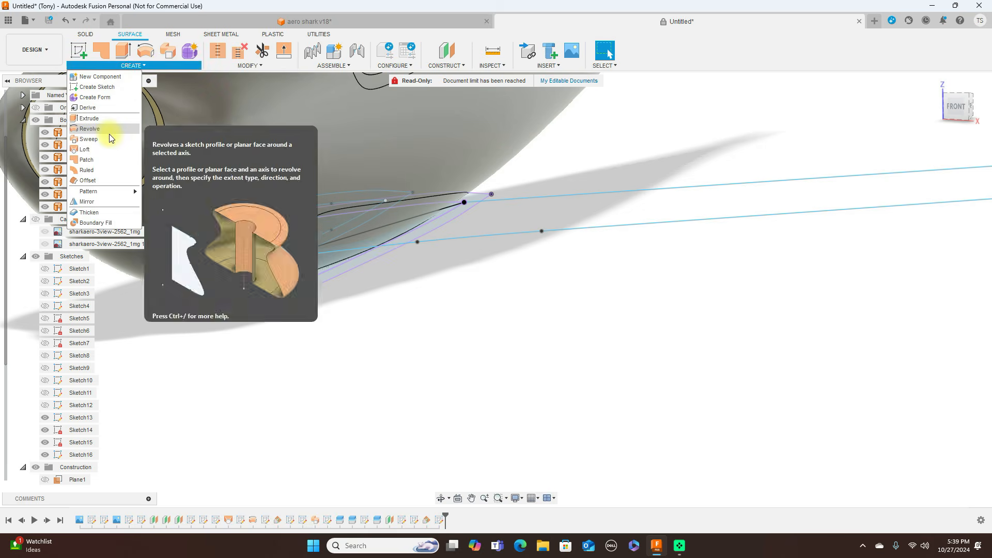
{"action": "left_click", "coordinate": [84, 149]}
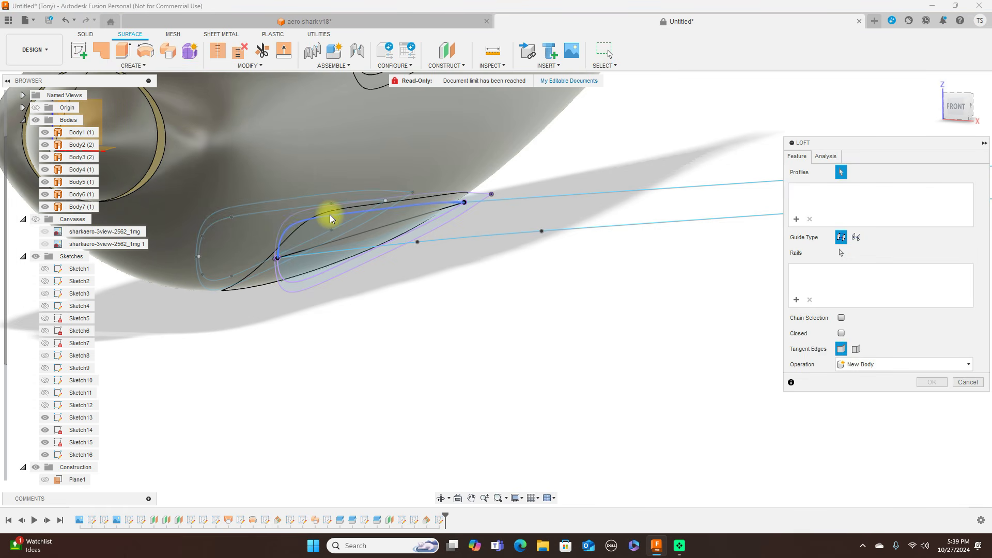
{"action": "left_click", "coordinate": [330, 217]}
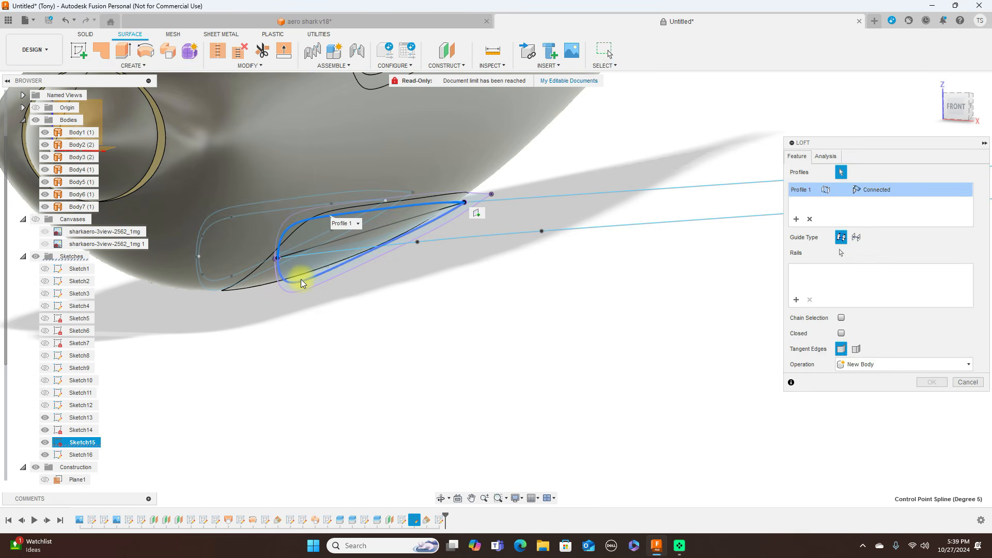
{"action": "left_click", "coordinate": [240, 235]}
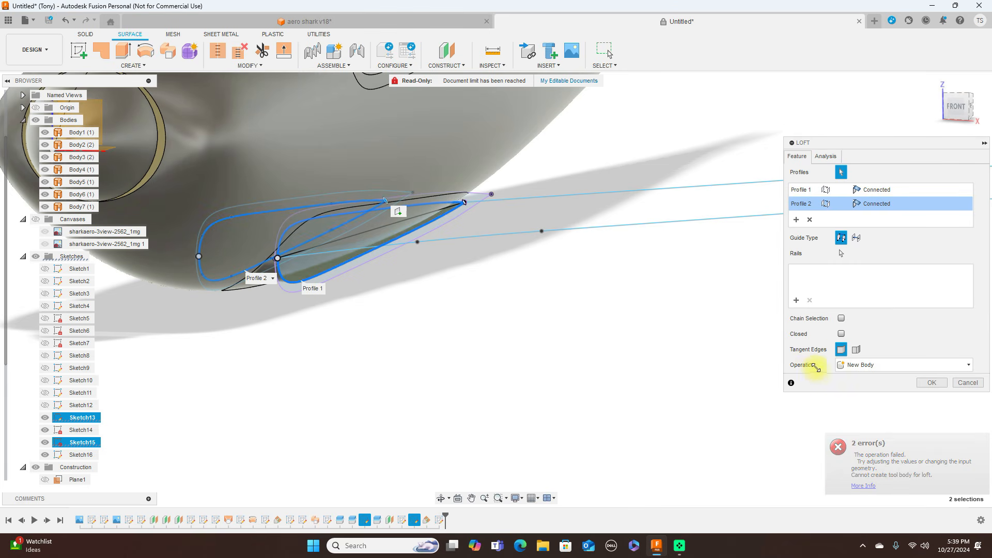
{"action": "left_click", "coordinate": [931, 384]}
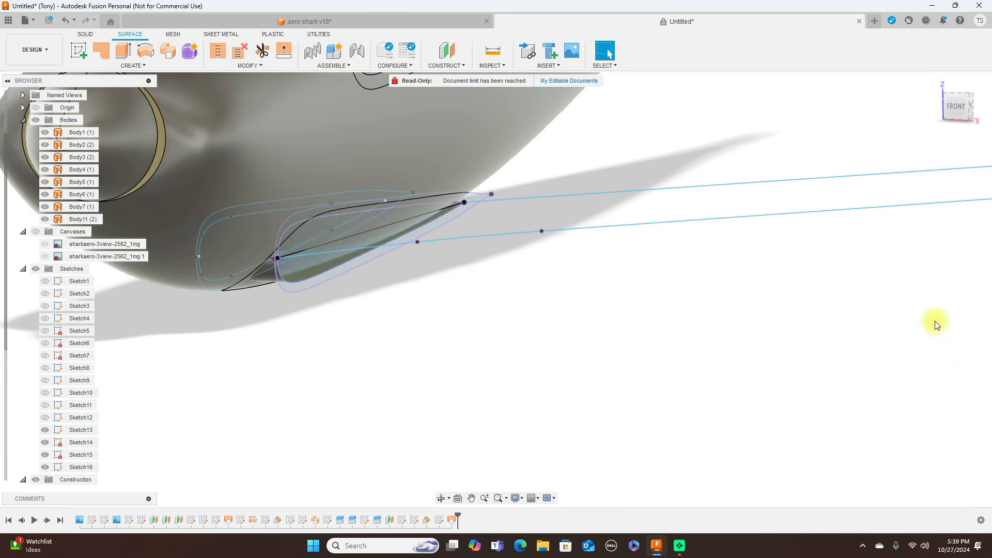
- Sweep both halves of the wing-root profile along the leading-edge curve, with the trailing-edge curve as guide rail, as a new body
{"action": "left_click", "coordinate": [954, 111]}
{"action": "middle_click_drag", "start_coordinate": [487, 264], "coordinate": [648, 237]}
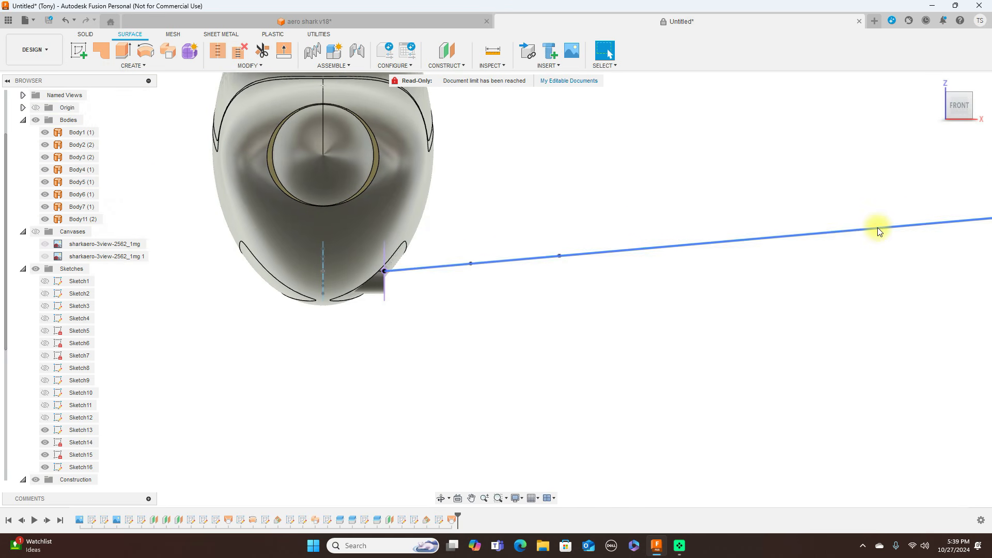
{"action": "middle_click_drag", "start_coordinate": [975, 112], "coordinate": [623, 350], "text": "shift"}
{"action": "scroll", "coordinate": [498, 266], "scroll_direction": "up", "scroll_amount": 5}
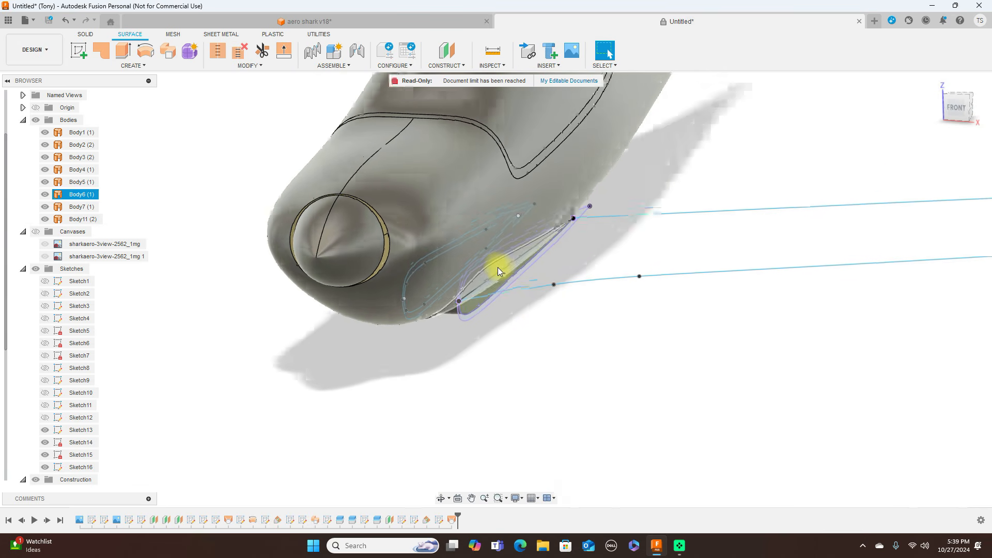
{"action": "left_click", "coordinate": [147, 66]}
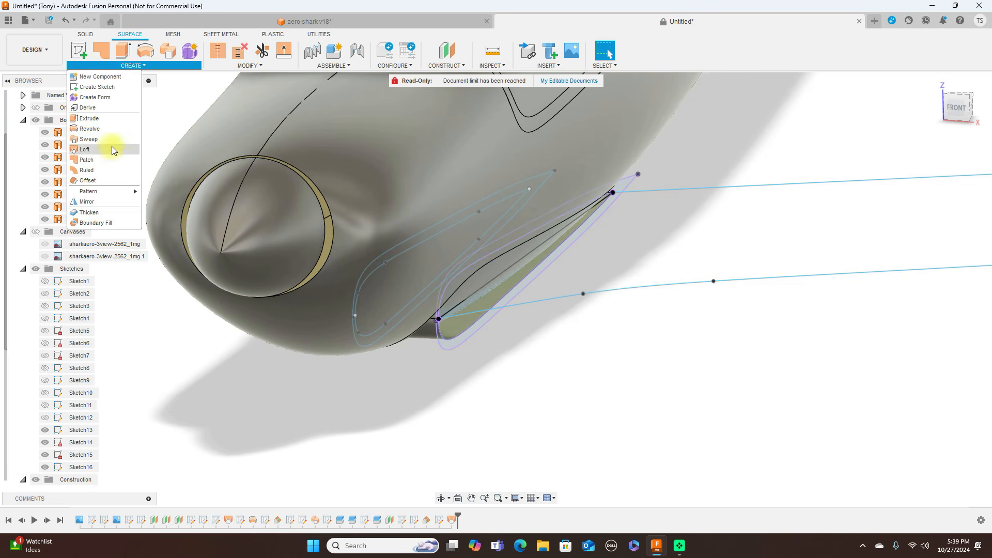
{"action": "left_click", "coordinate": [89, 139]}
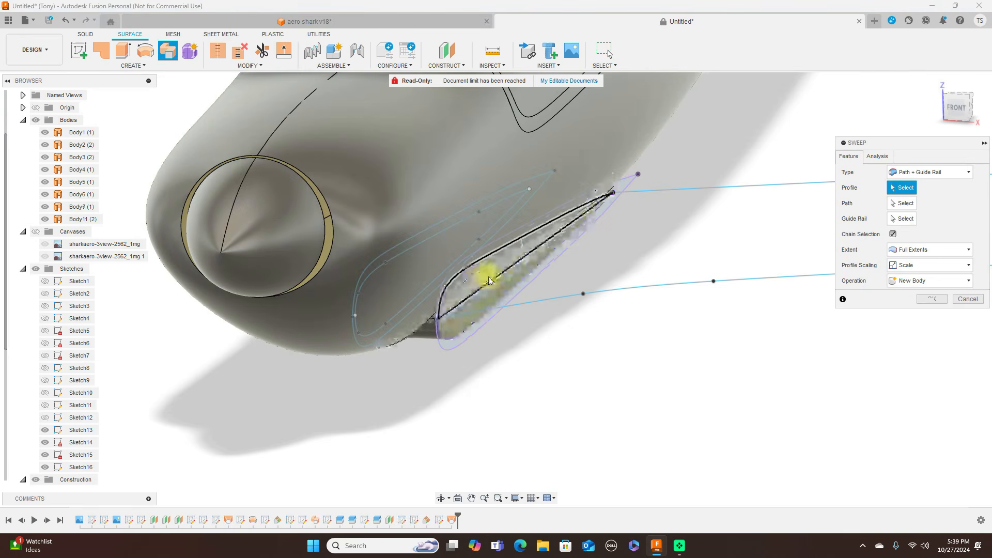
{"action": "left_click", "coordinate": [489, 278]}
{"action": "left_click", "coordinate": [488, 289]}
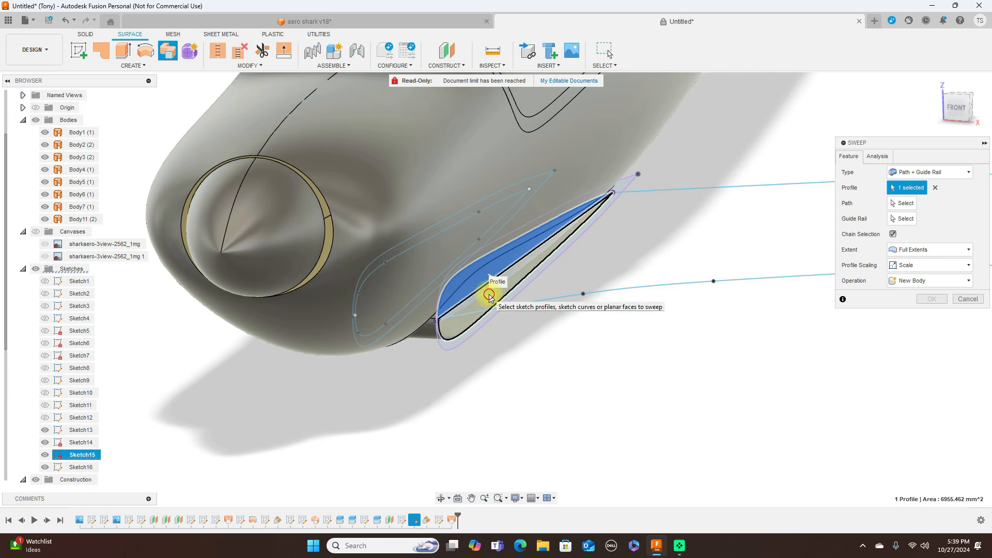
{"action": "left_click", "coordinate": [740, 279]}
{"action": "left_click", "coordinate": [906, 218]}
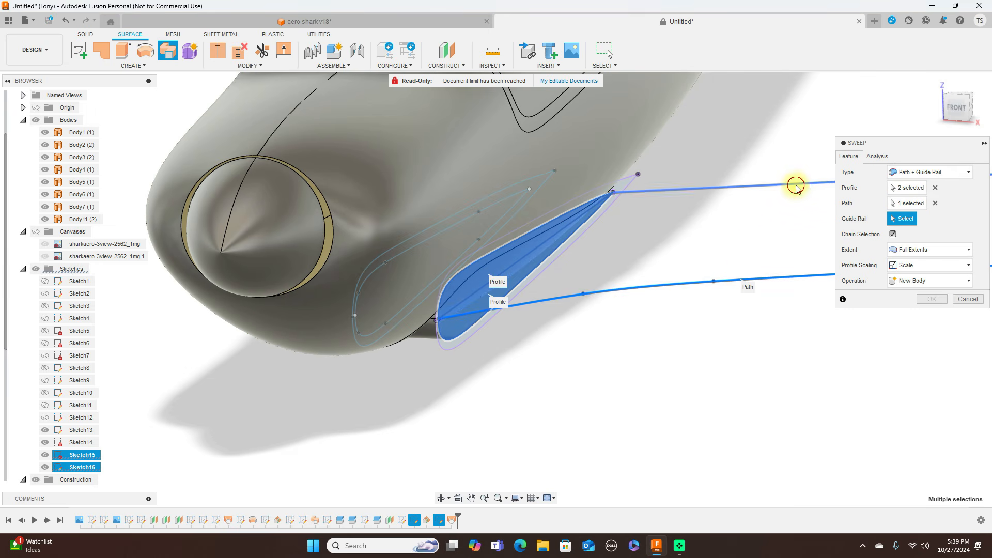
{"action": "left_click", "coordinate": [795, 186]}
{"action": "scroll", "coordinate": [770, 287], "scroll_direction": "down", "scroll_amount": 3}
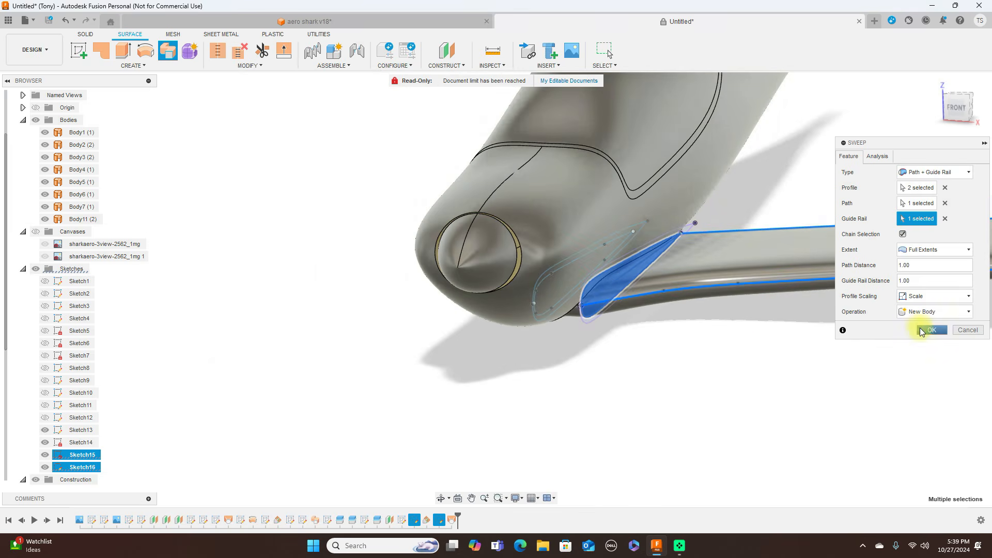
{"action": "left_click", "coordinate": [920, 328]}
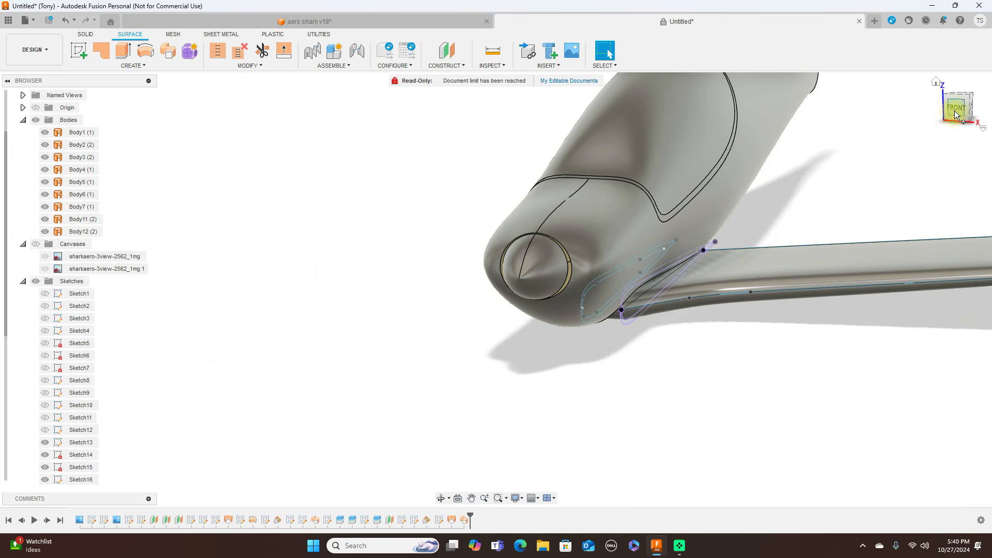
- Check how the swept wing and its lofted root meet the fuselage from the front and at oblique angles
{"action": "left_click", "coordinate": [953, 113]}
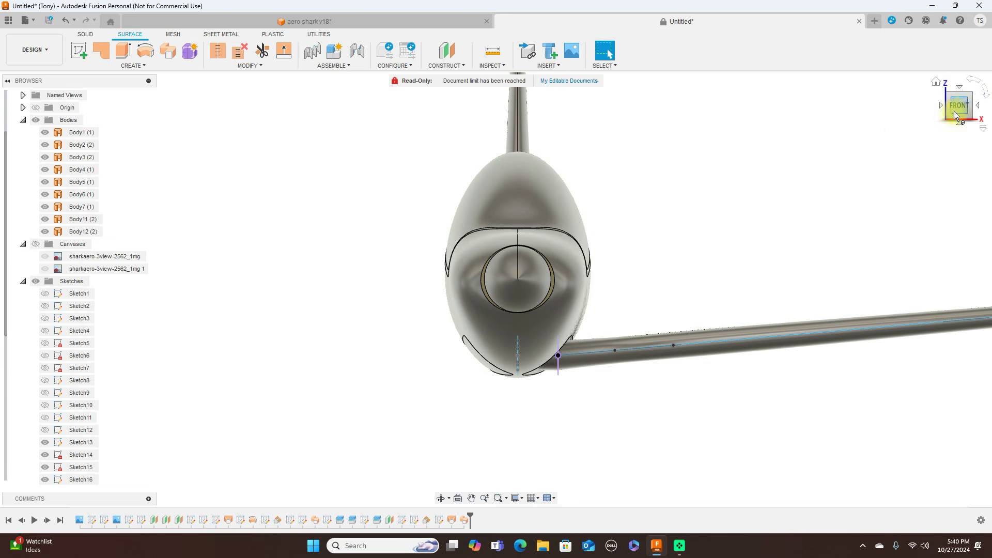
{"action": "mouse_move", "coordinate": [953, 112]}
{"action": "left_mouse_down"}
{"action": "mouse_move", "coordinate": [696, 98]}
{"action": "mouse_move", "coordinate": [884, 110]}
{"action": "mouse_move", "coordinate": [462, 162]}
{"action": "mouse_move", "coordinate": [915, 132]}
{"action": "mouse_move", "coordinate": [959, 114]}
{"action": "left_mouse_up"}
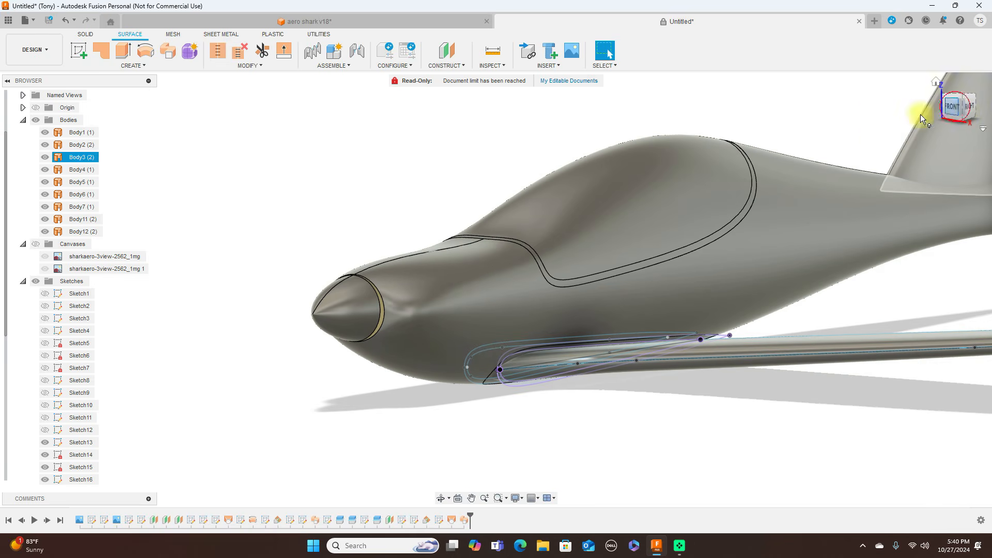
{"action": "left_click", "coordinate": [671, 247]}
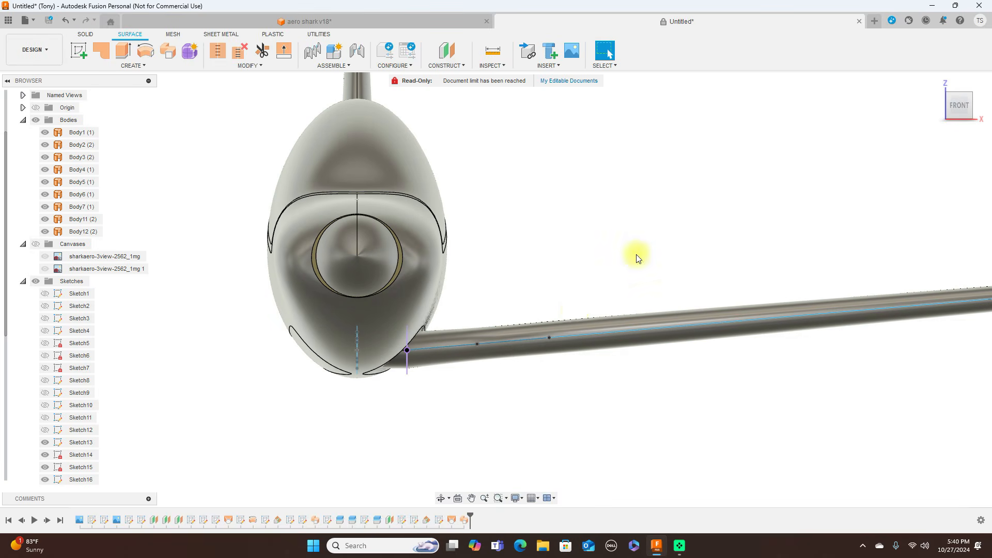
{"action": "scroll", "coordinate": [424, 392], "scroll_direction": "up", "scroll_amount": 1}
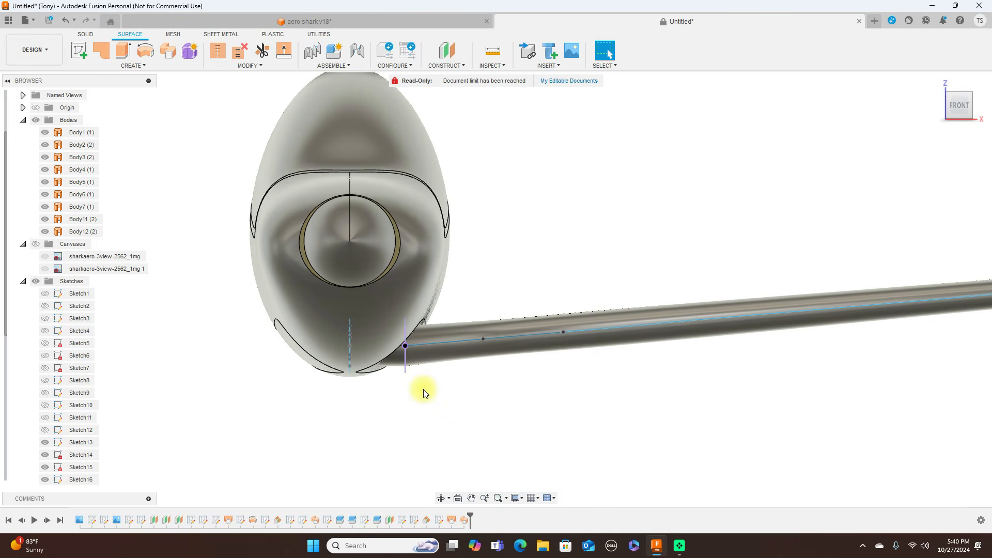
{"action": "left_click", "coordinate": [389, 361]}
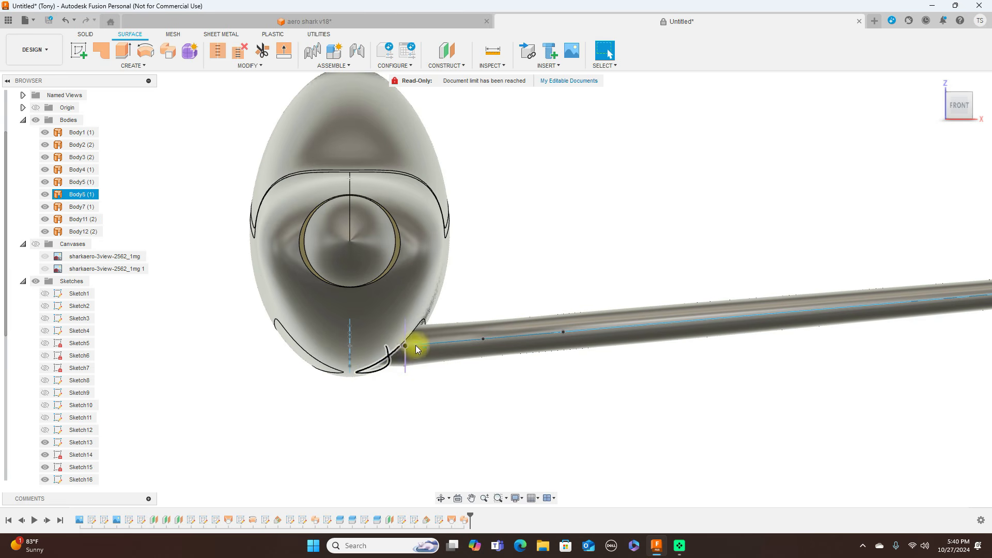
{"action": "left_click", "coordinate": [589, 365]}
{"action": "scroll", "coordinate": [589, 365], "scroll_direction": "down", "scroll_amount": 1}
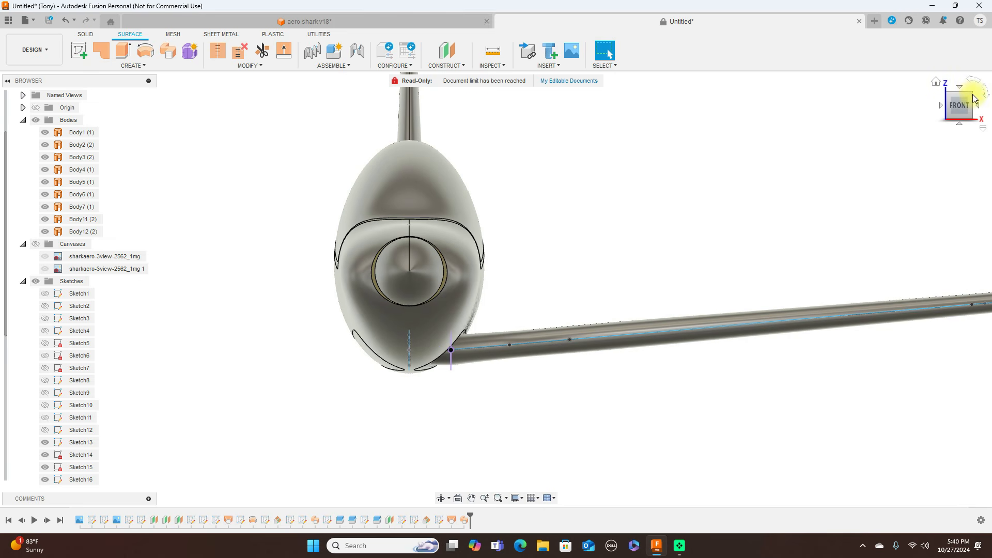
{"action": "left_click_drag", "start_coordinate": [972, 98], "coordinate": [912, 103]}
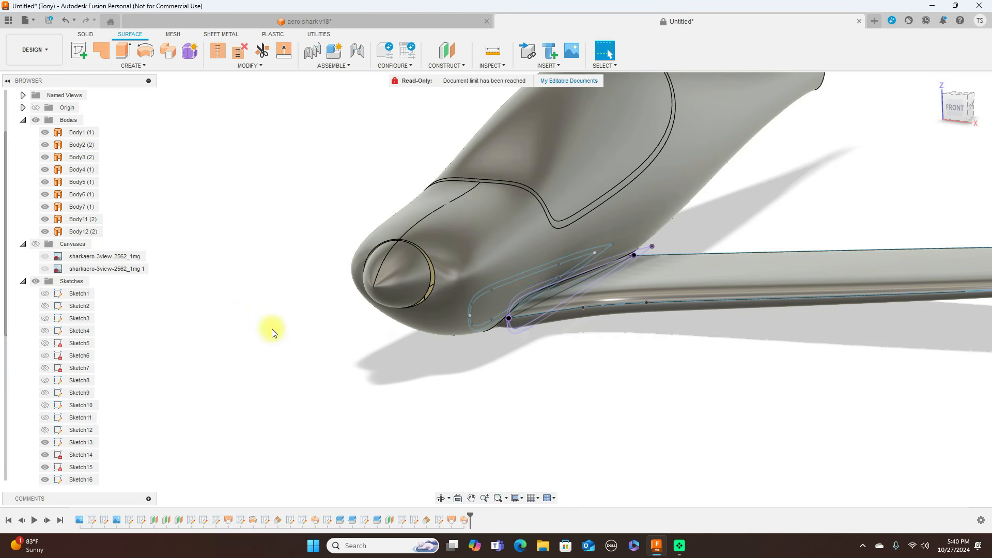
- Hide all sketches and mirror the swept wing and its root loft across the fuselage's centre plane as new bodies
{"action": "left_click", "coordinate": [36, 281]}
{"action": "mouse_move", "coordinate": [968, 118]}
{"action": "left_mouse_down"}
{"action": "mouse_move", "coordinate": [971, 95]}
{"action": "mouse_move", "coordinate": [929, 77]}
{"action": "mouse_move", "coordinate": [970, 103]}
{"action": "left_mouse_up"}
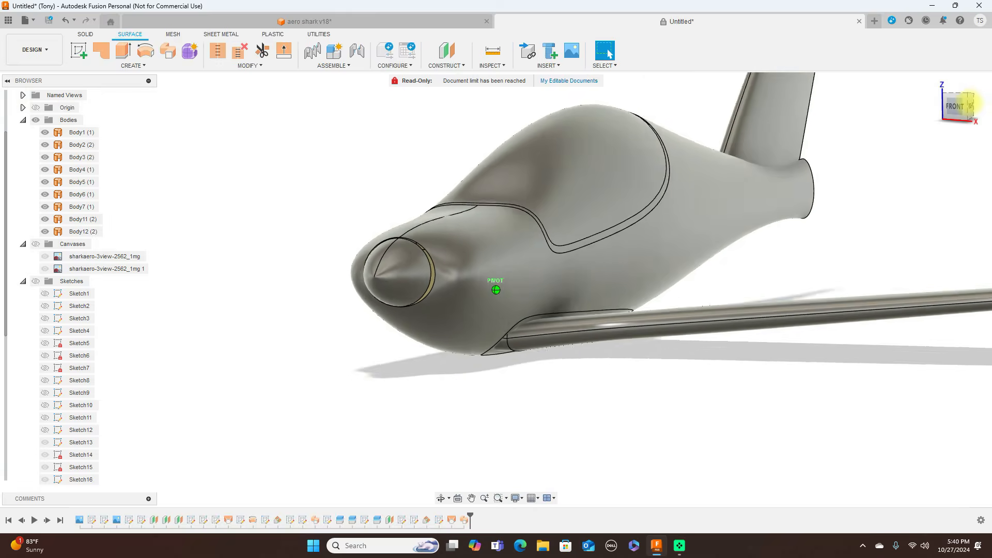
{"action": "left_click", "coordinate": [144, 66]}
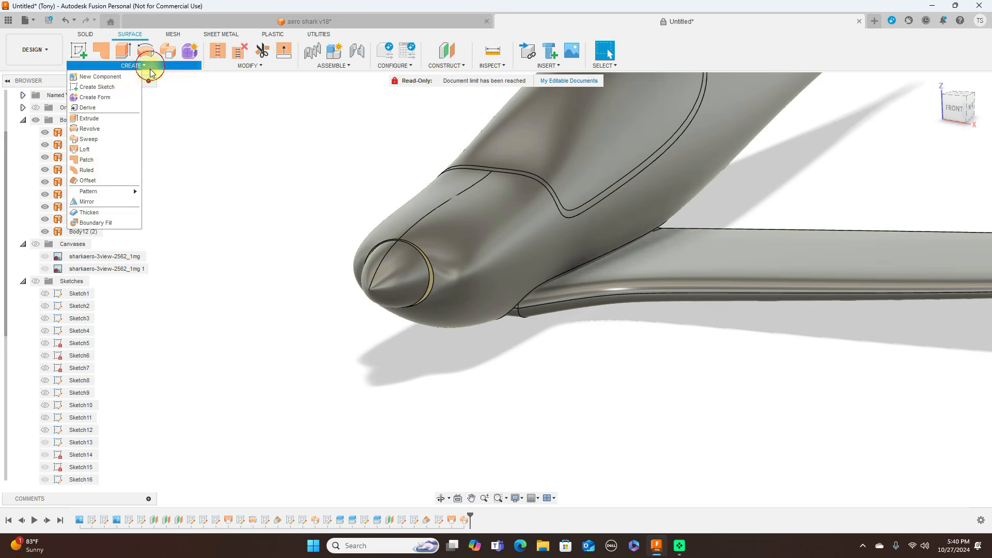
{"action": "left_click", "coordinate": [114, 203]}
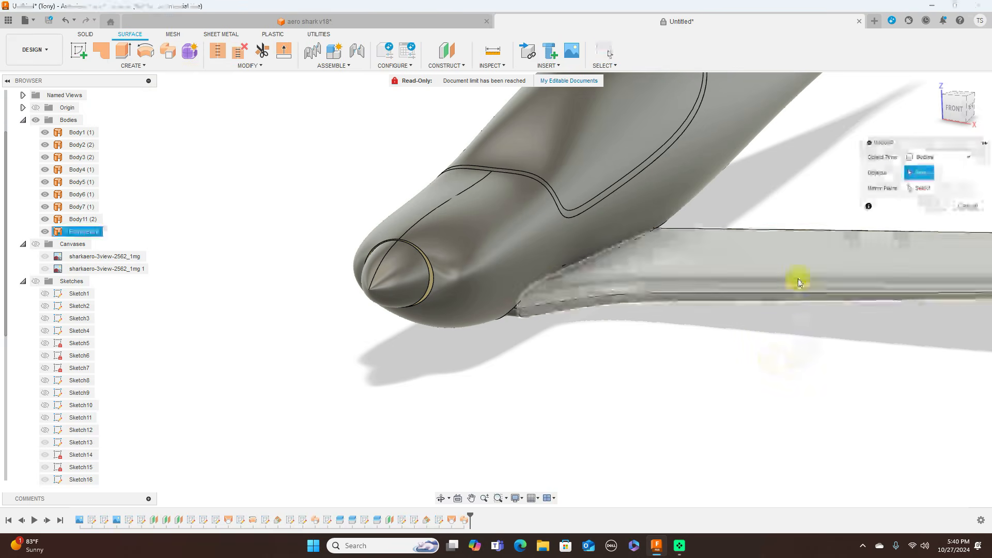
{"action": "left_click", "coordinate": [513, 315]}
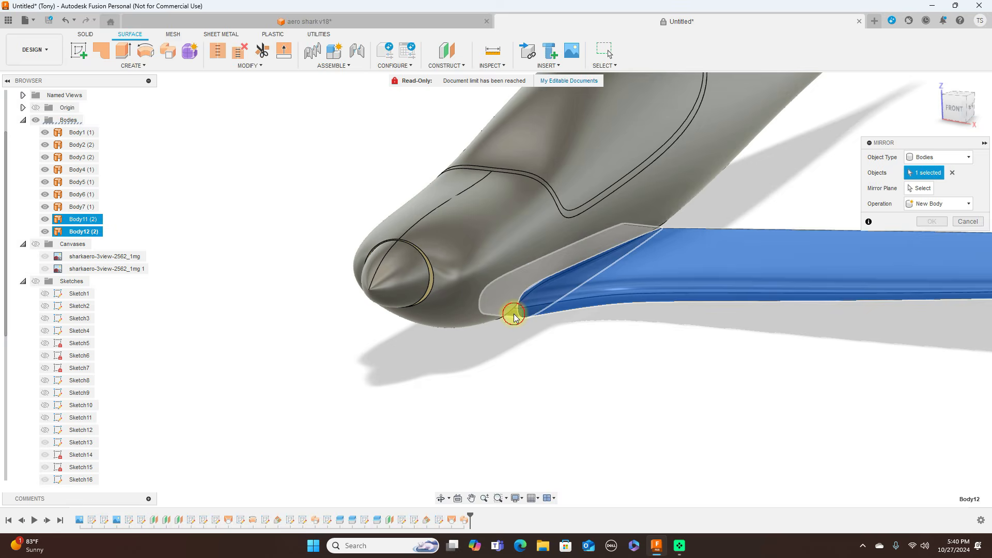
{"action": "left_click", "coordinate": [919, 188]}
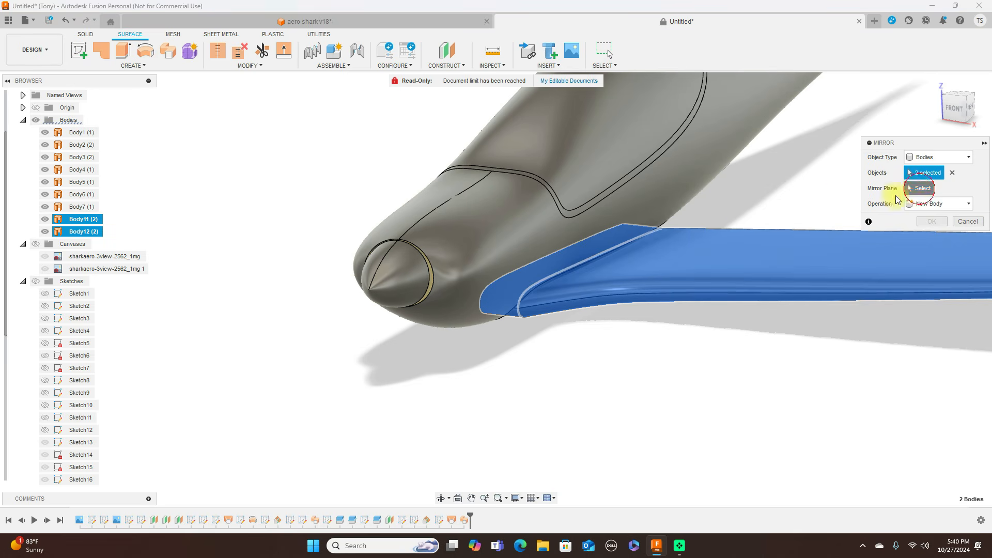
{"action": "left_click", "coordinate": [388, 241]}
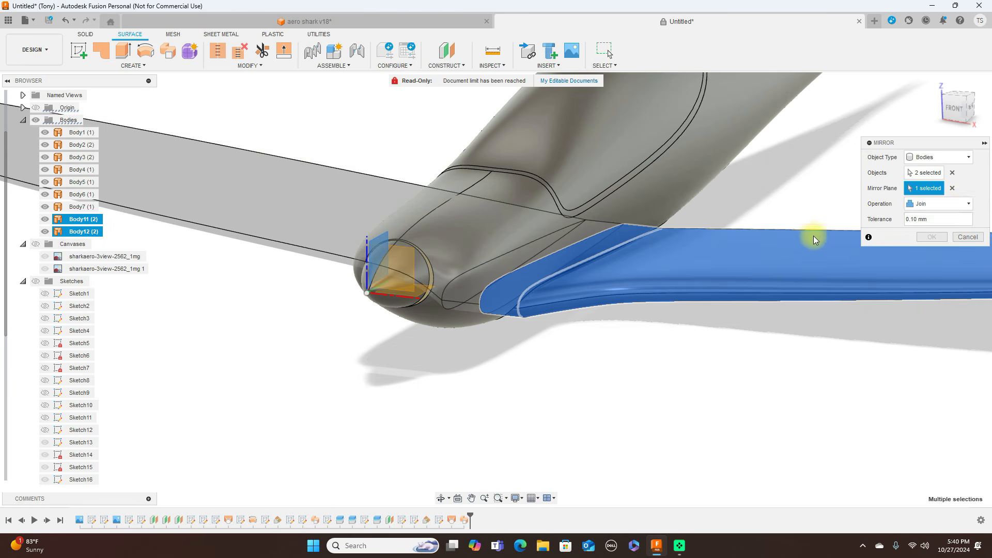
{"action": "left_click", "coordinate": [964, 204]}
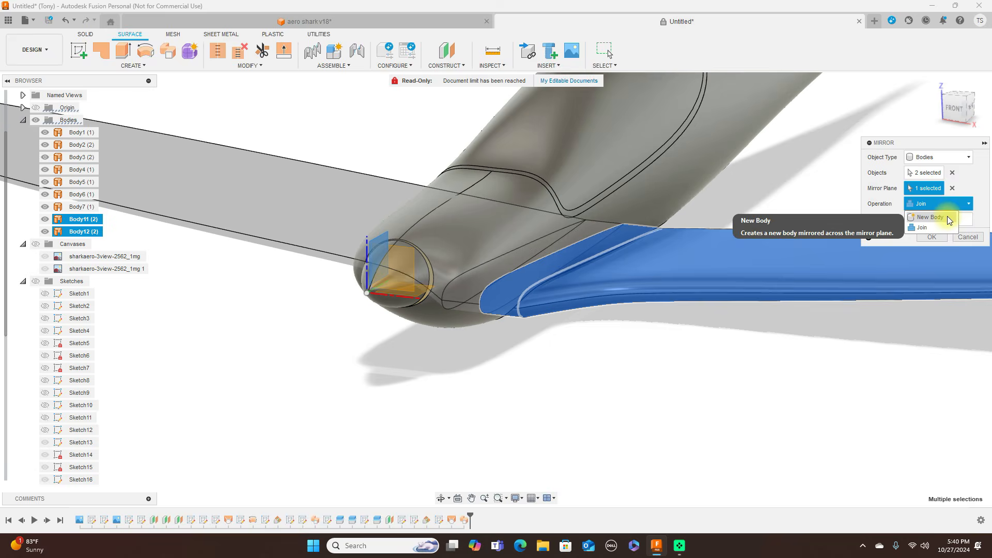
{"action": "left_click", "coordinate": [956, 215]}
{"action": "left_click", "coordinate": [941, 222]}
- Check both wings against the fuselage from the front and at an oblique angle
{"action": "scroll", "coordinate": [768, 331], "scroll_direction": "down", "scroll_amount": 4}
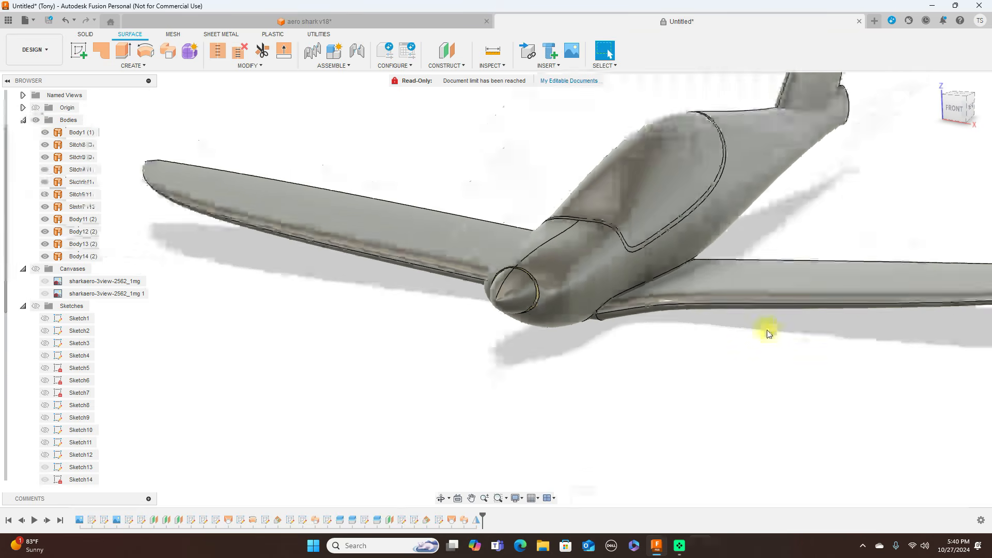
{"action": "left_click", "coordinate": [962, 115]}
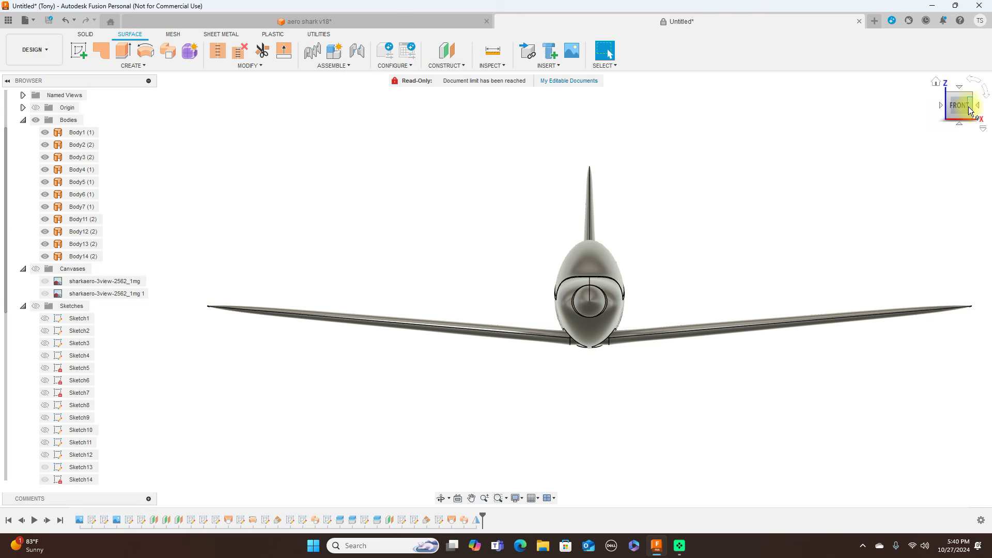
{"action": "left_click_drag", "start_coordinate": [971, 97], "coordinate": [925, 96]}
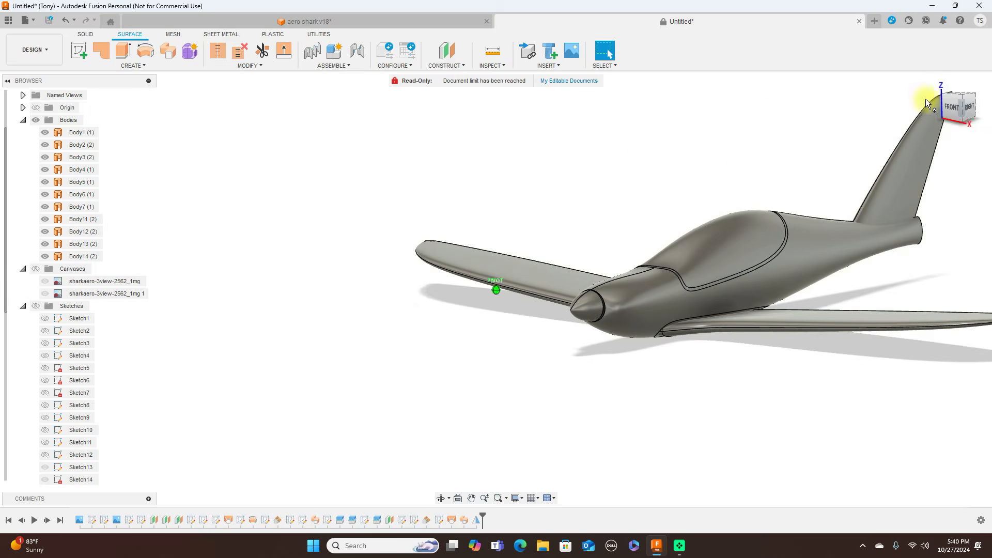
{"action": "scroll", "coordinate": [636, 157], "scroll_direction": "up", "scroll_amount": 2}
{"action": "middle_click_drag", "start_coordinate": [698, 157], "coordinate": [532, 69]}
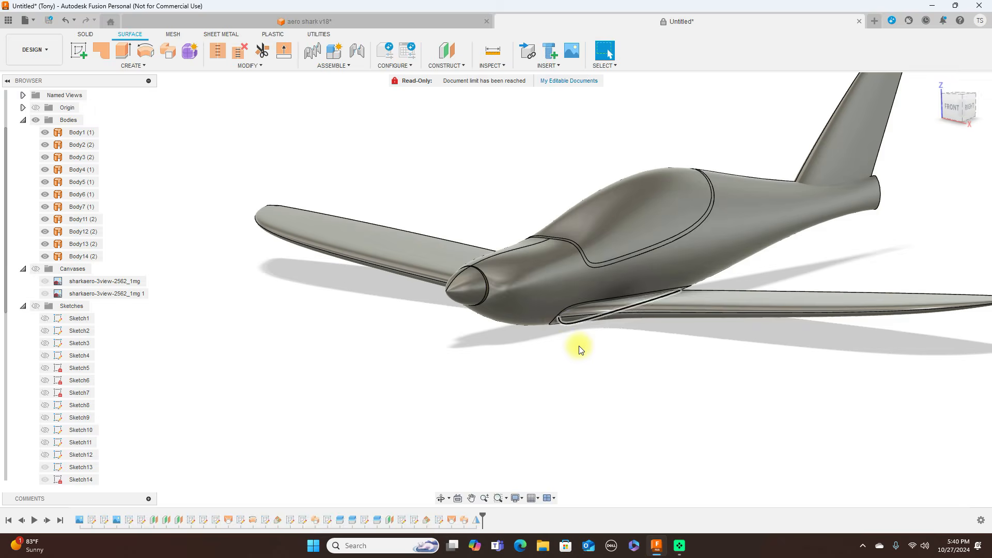
{"action": "scroll", "coordinate": [579, 347], "scroll_direction": "up", "scroll_amount": 3}
- Switch to the aero shark v18 design, show its bodies without the canvases, and examine the finished aircraft's wings and colours
{"action": "left_click", "coordinate": [355, 25]}
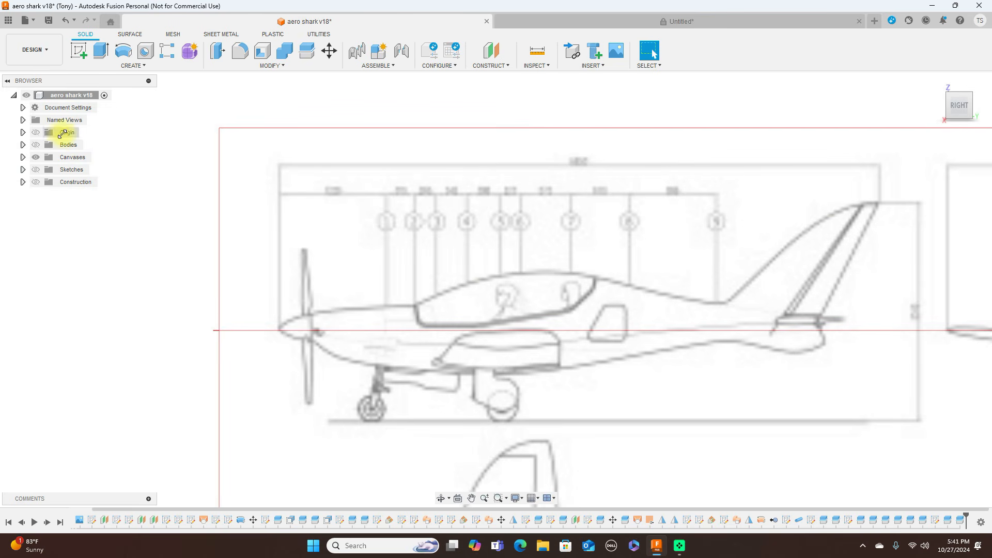
{"action": "left_click", "coordinate": [36, 145]}
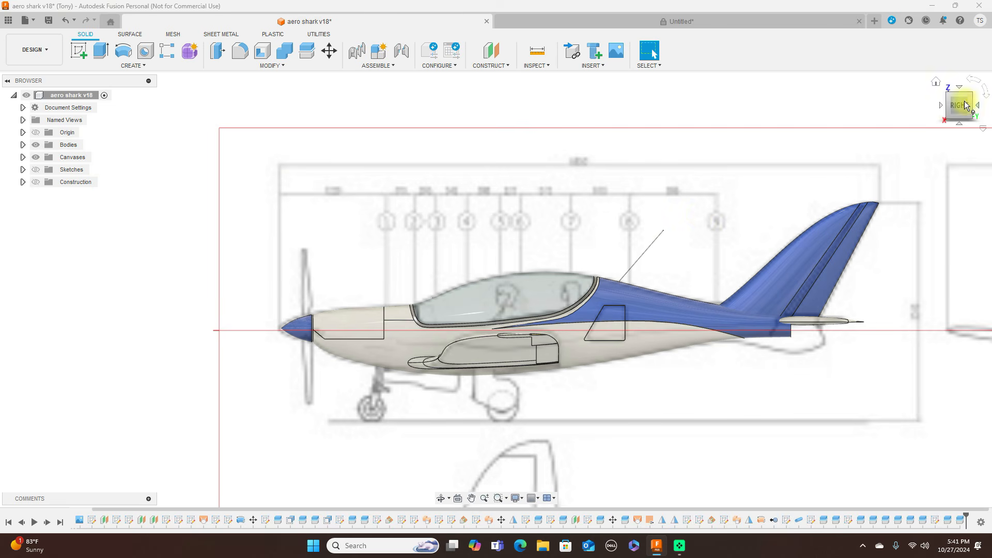
{"action": "left_click_drag", "start_coordinate": [948, 110], "coordinate": [946, 110]}
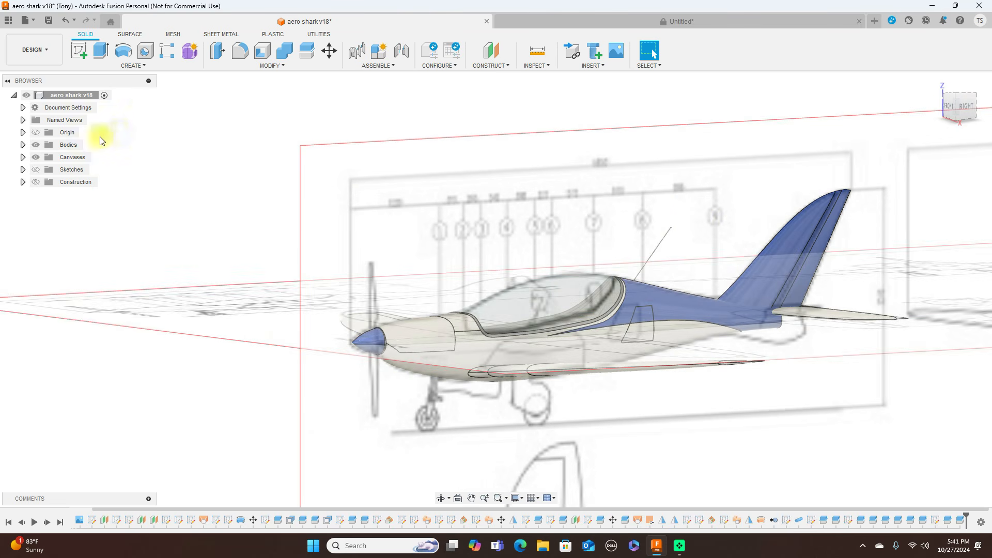
{"action": "left_click", "coordinate": [35, 158]}
{"action": "scroll", "coordinate": [577, 274], "scroll_direction": "up", "scroll_amount": 5}
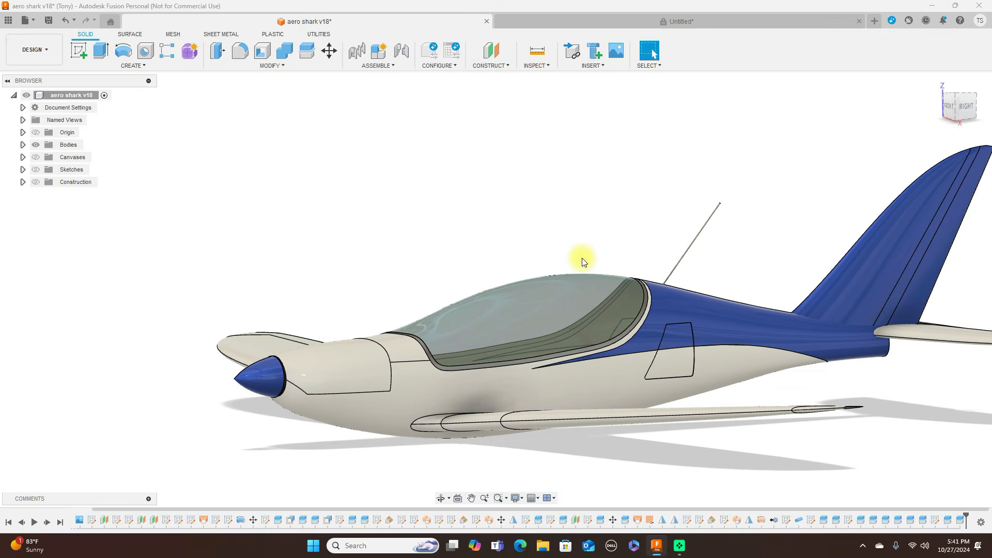
{"action": "left_click", "coordinate": [952, 102]}
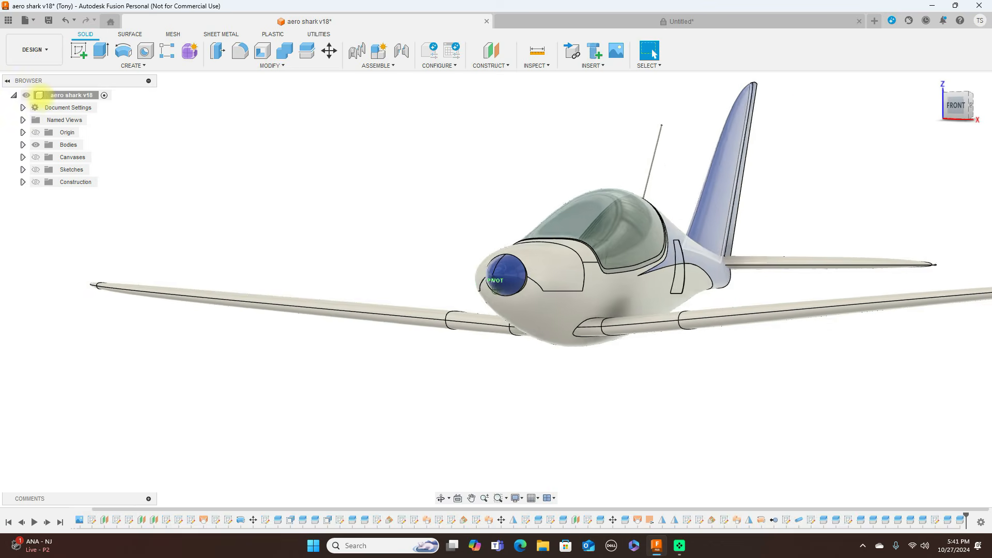
{"action": "mouse_move", "coordinate": [55, 95]}
{"action": "left_mouse_down"}
{"action": "mouse_move", "coordinate": [62, 87]}
{"action": "mouse_move", "coordinate": [24, 97]}
{"action": "mouse_move", "coordinate": [17, 120]}
{"action": "mouse_move", "coordinate": [983, 127]}
{"action": "mouse_move", "coordinate": [966, 133]}
{"action": "mouse_move", "coordinate": [939, 89]}
{"action": "mouse_move", "coordinate": [953, 107]}
{"action": "left_mouse_up"}
- Return to the Untitled design and examine the mirrored wings and their roots from below and from an oblique side view
{"action": "left_click", "coordinate": [713, 23]}
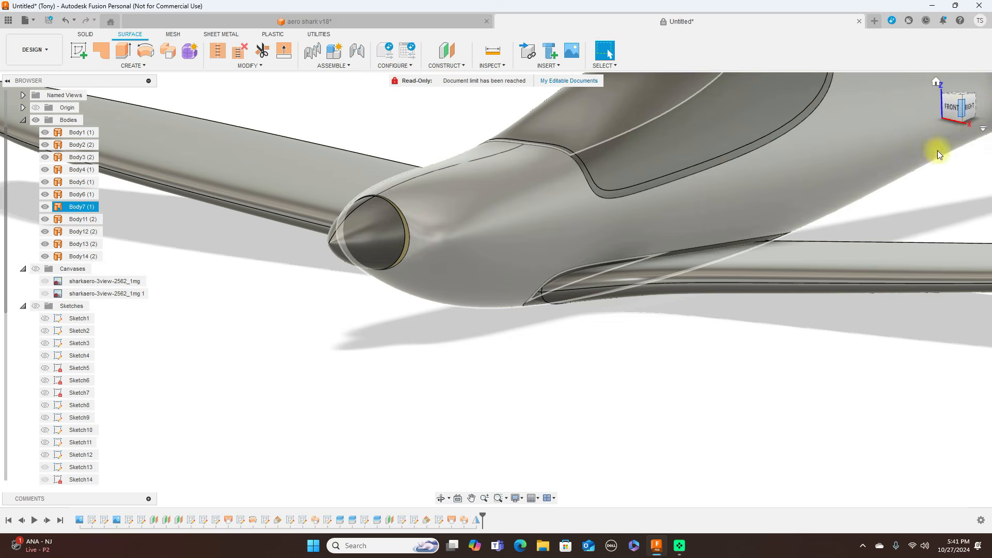
{"action": "scroll", "coordinate": [924, 157], "scroll_direction": "down", "scroll_amount": 2}
{"action": "middle_click_drag", "start_coordinate": [868, 188], "coordinate": [671, 276]}
{"action": "scroll", "coordinate": [693, 268], "scroll_direction": "down", "scroll_amount": 1}
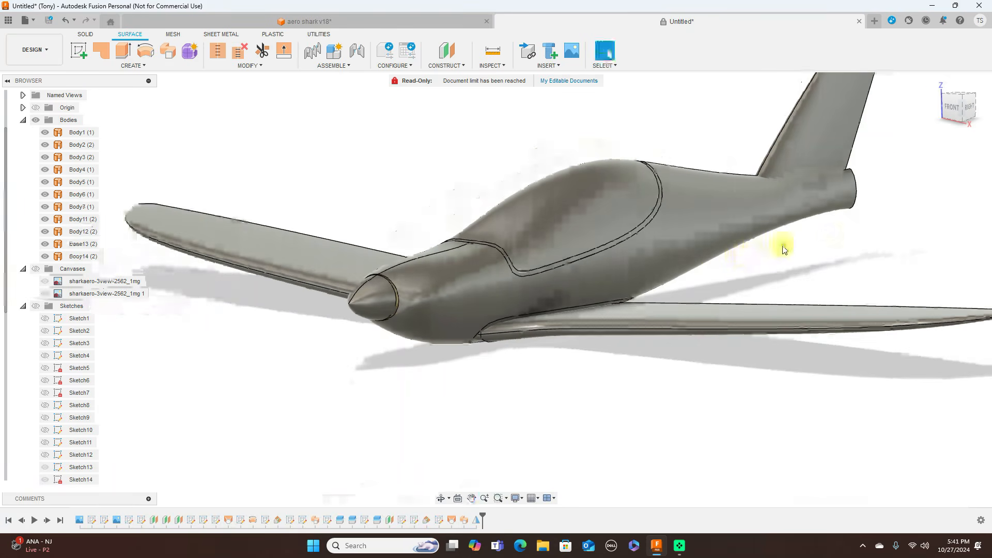
{"action": "left_click", "coordinate": [970, 101]}
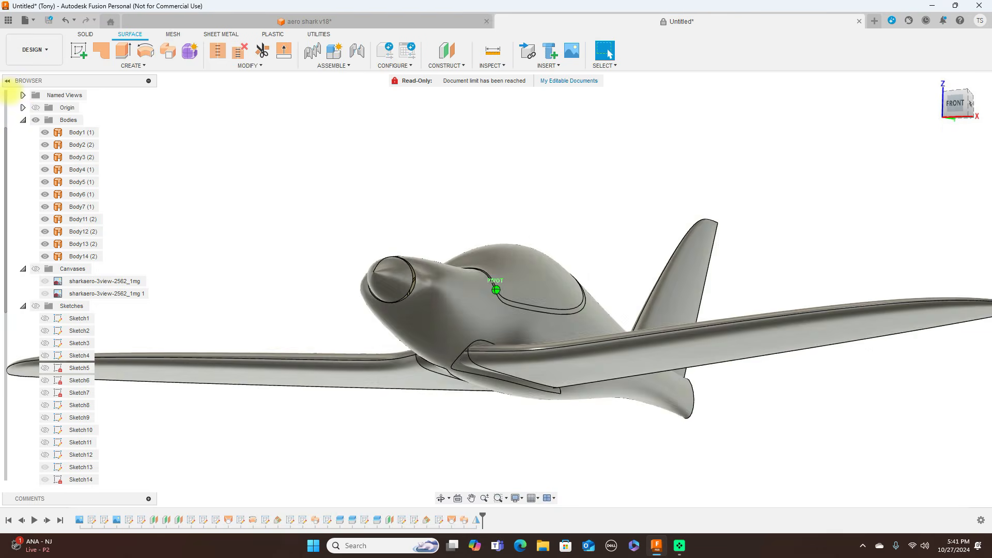
{"action": "left_click_drag", "start_coordinate": [46, 95], "coordinate": [938, 104]}
{"action": "middle_click_drag", "start_coordinate": [777, 145], "coordinate": [719, 164]}
{"action": "scroll", "coordinate": [718, 164], "scroll_direction": "down", "scroll_amount": 2}
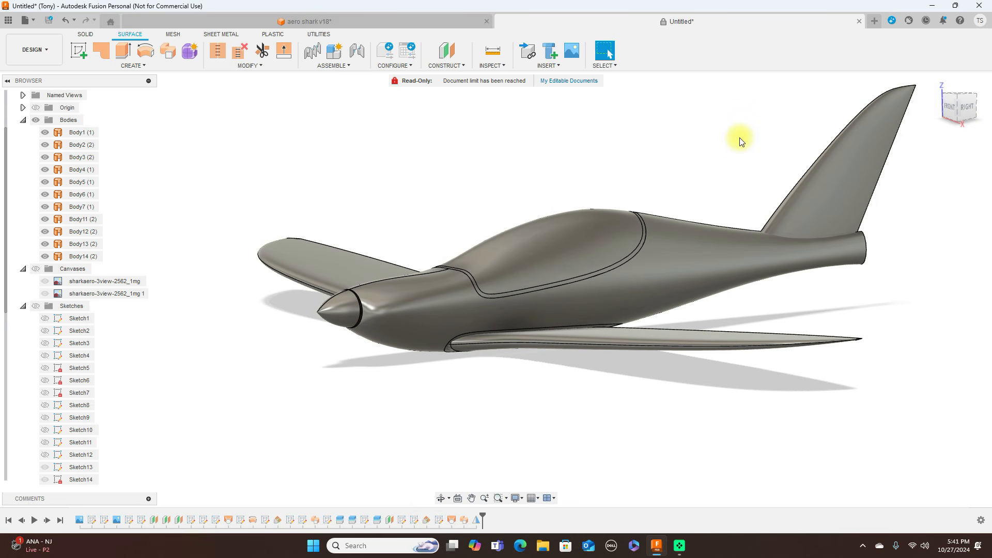
- Apply the Paint - Enamel Glossy (White) appearance to the fuselage, the near wing with its root, and the vertical tail
{"action": "key", "text": "a"}
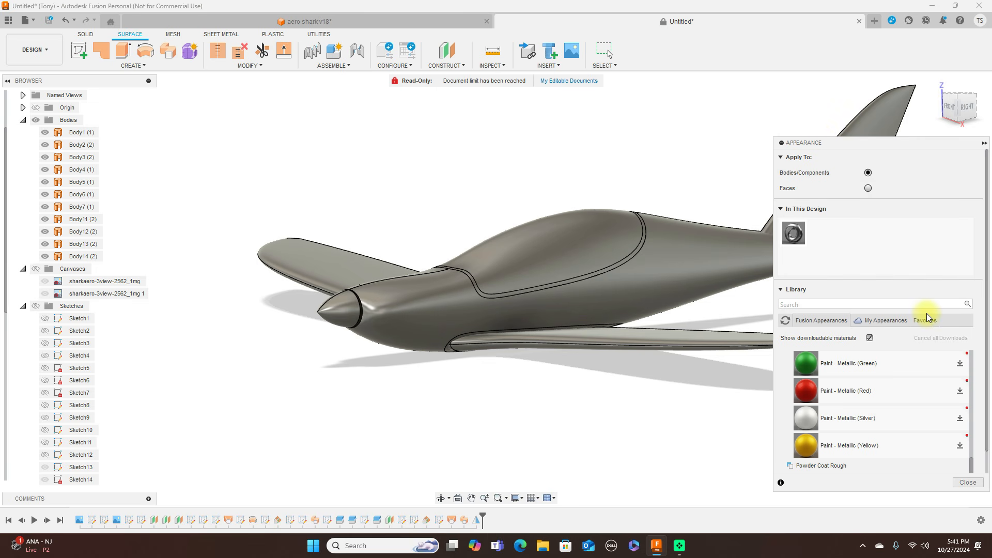
{"action": "scroll", "coordinate": [861, 441], "scroll_direction": "down", "scroll_amount": 3}
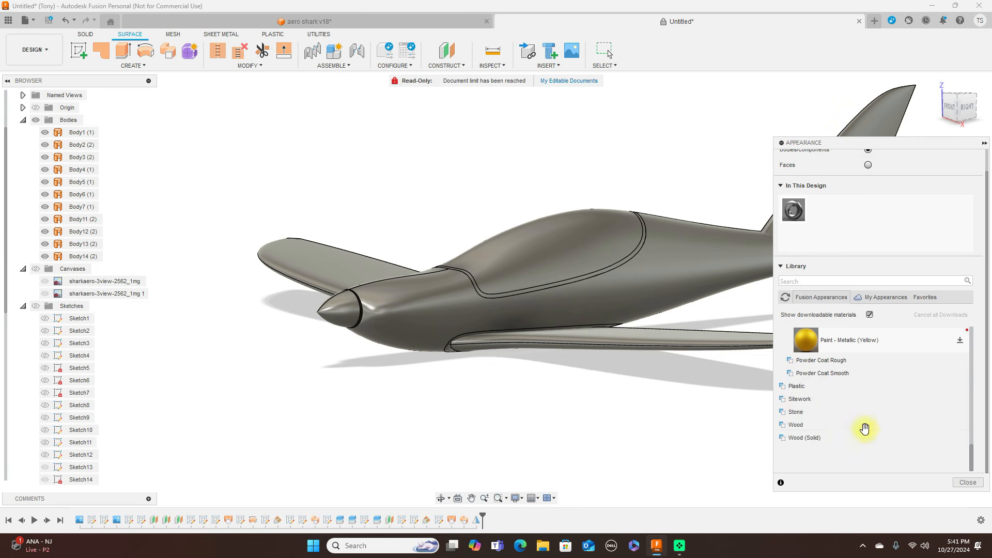
{"action": "scroll", "coordinate": [866, 433], "scroll_direction": "up", "scroll_amount": 10}
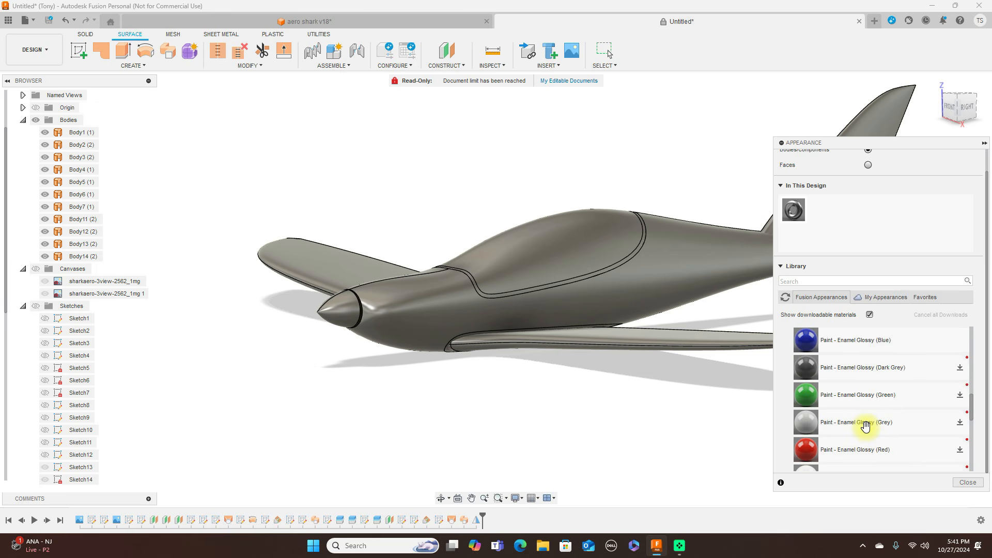
{"action": "left_click_drag", "start_coordinate": [826, 396], "coordinate": [708, 310]}
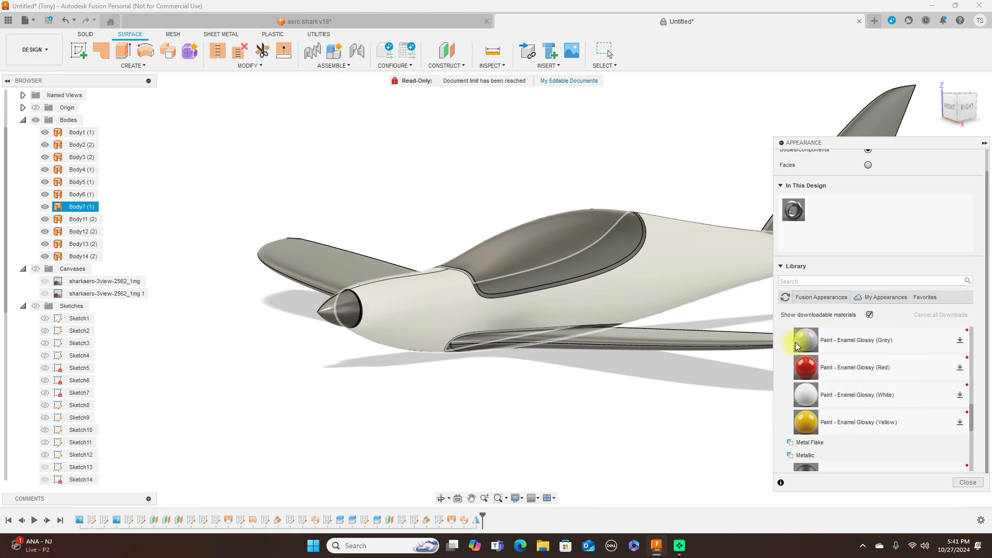
{"action": "left_click_drag", "start_coordinate": [808, 405], "coordinate": [690, 347]}
{"action": "left_click_drag", "start_coordinate": [803, 394], "coordinate": [449, 347]}
{"action": "left_click_drag", "start_coordinate": [803, 395], "coordinate": [448, 353]}
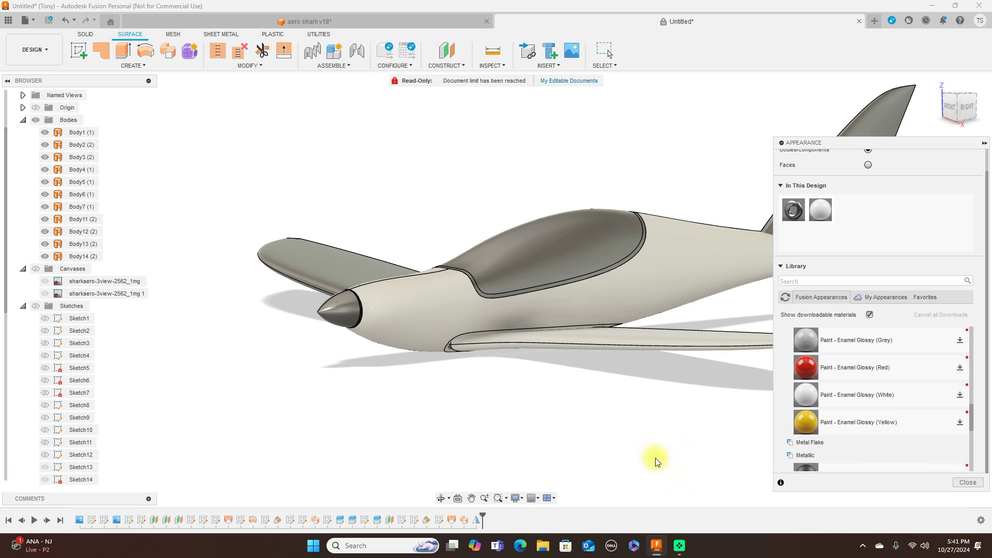
{"action": "scroll", "coordinate": [601, 413], "scroll_direction": "down", "scroll_amount": 3}
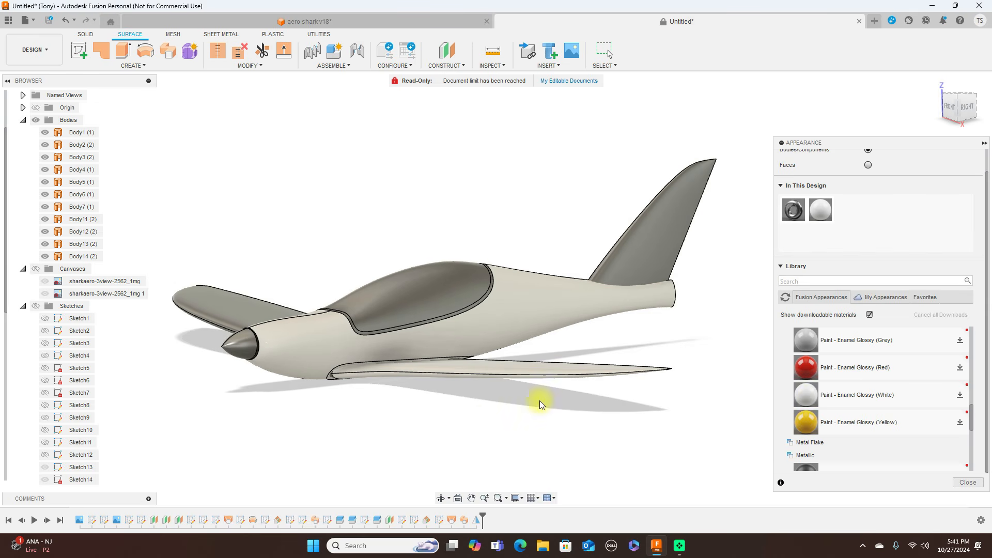
{"action": "left_click_drag", "start_coordinate": [812, 394], "coordinate": [674, 260]}
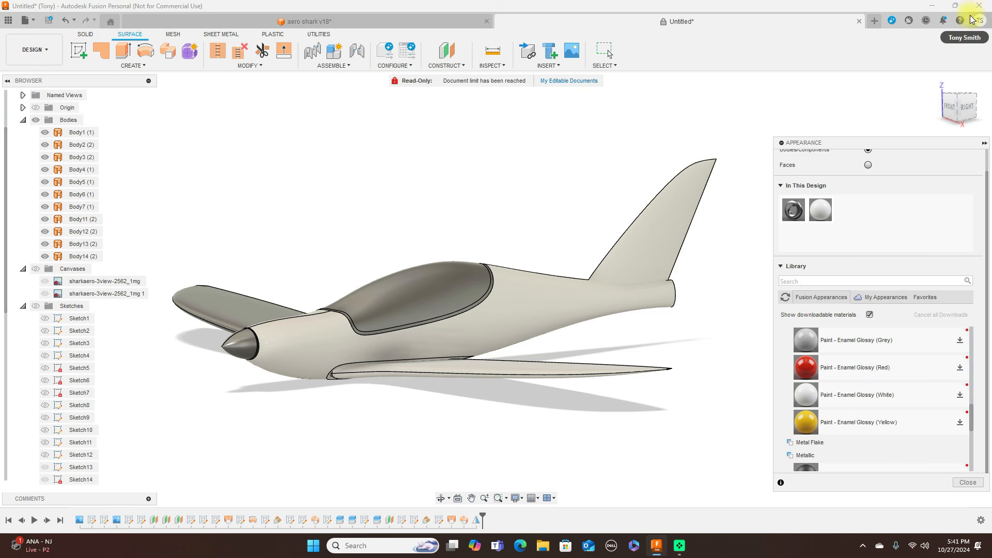
- Apply Paint - Enamel Glossy (White) to the opposite wing and the remaining wing-root surfaces on the aircraft's underside
{"action": "left_click_drag", "start_coordinate": [957, 105], "coordinate": [131, 85]}
{"action": "left_click_drag", "start_coordinate": [827, 396], "coordinate": [411, 338]}
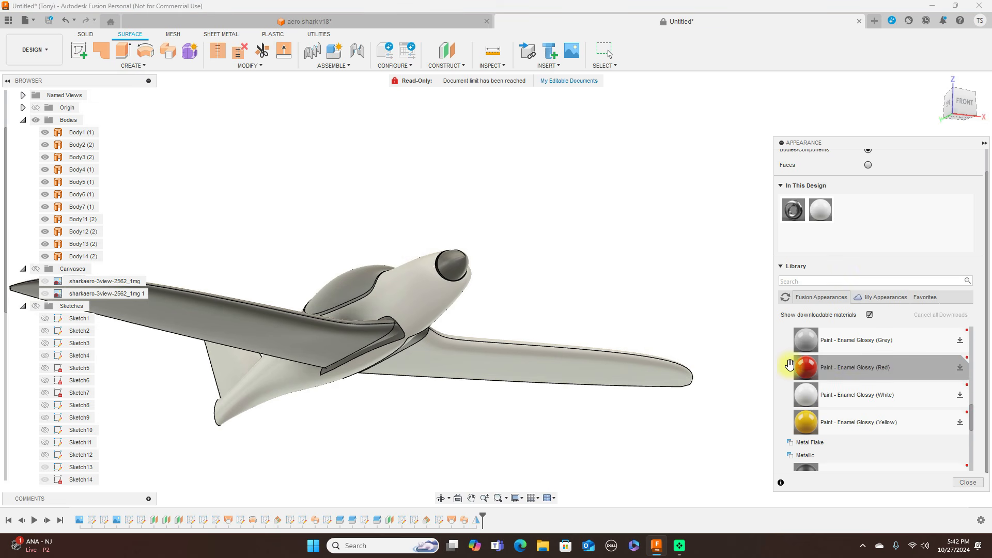
{"action": "left_click_drag", "start_coordinate": [807, 395], "coordinate": [395, 334]}
{"action": "left_click_drag", "start_coordinate": [807, 399], "coordinate": [444, 240]}
{"action": "scroll", "coordinate": [439, 335], "scroll_direction": "up", "scroll_amount": 5}
{"action": "mouse_move", "coordinate": [805, 395]}
{"action": "left_mouse_down"}
{"action": "mouse_move", "coordinate": [567, 334]}
{"action": "mouse_move", "coordinate": [438, 242]}
{"action": "left_mouse_up"}
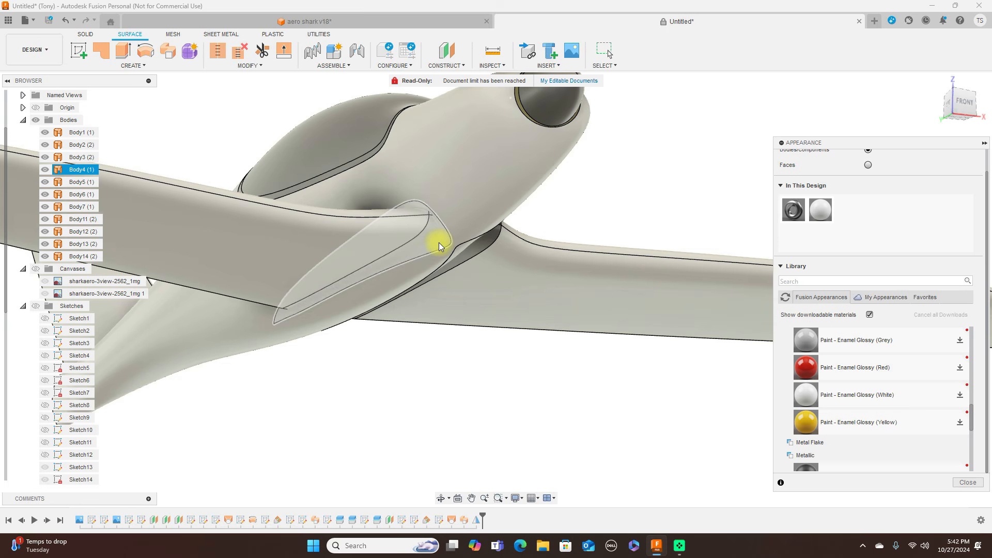
{"action": "left_click_drag", "start_coordinate": [800, 392], "coordinate": [488, 240]}
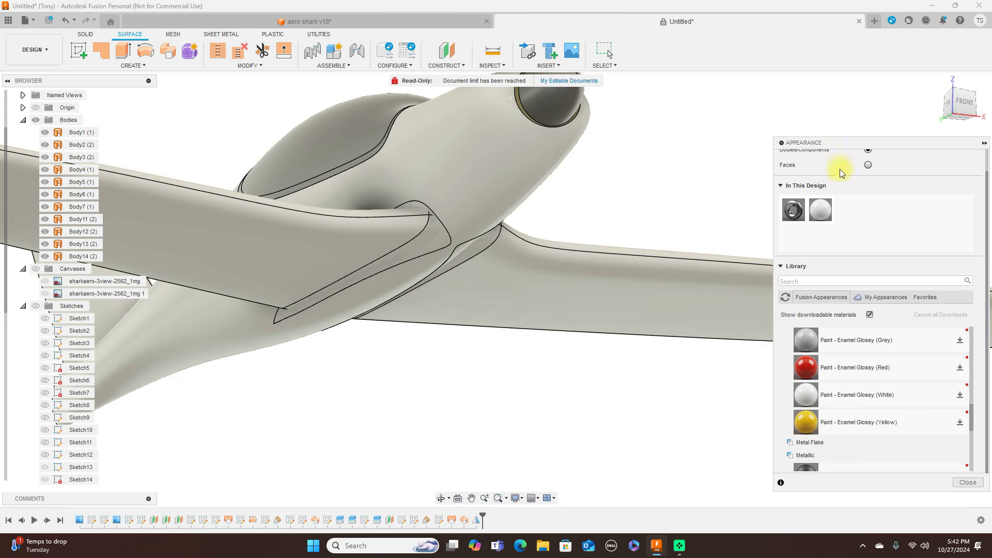
- Apply the Paint - Metallic (Blue) appearance to the nose spinner
{"action": "scroll", "coordinate": [598, 188], "scroll_direction": "down", "scroll_amount": 5}
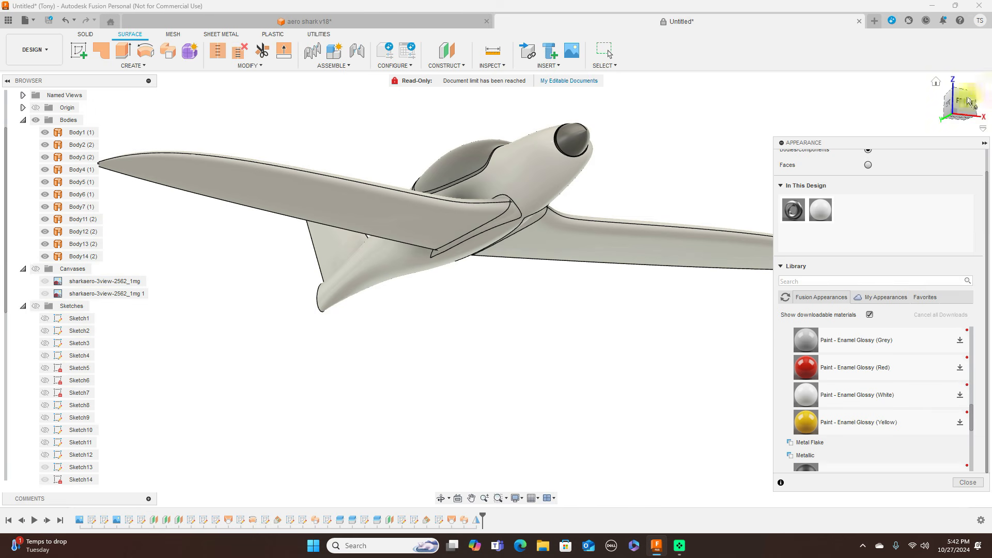
{"action": "left_click", "coordinate": [962, 104]}
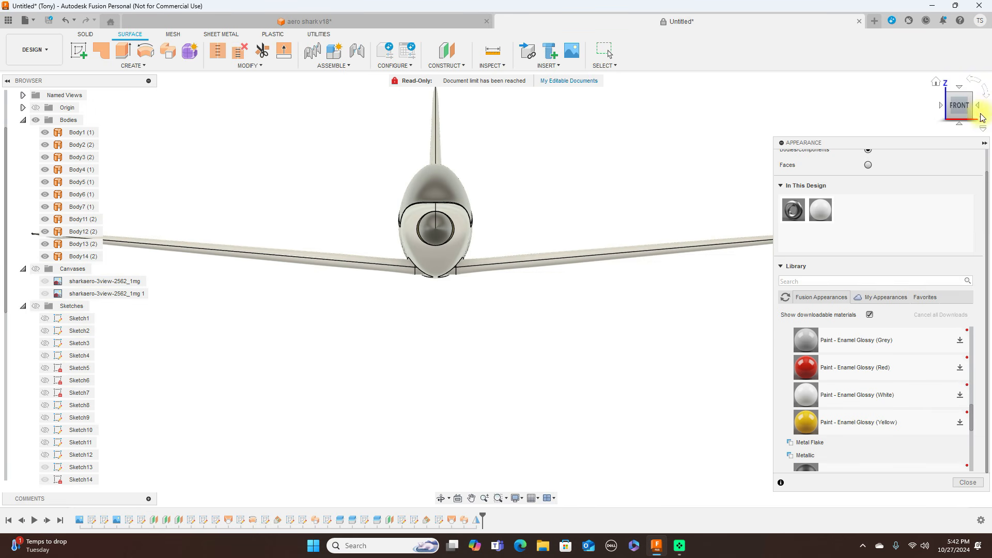
{"action": "left_click", "coordinate": [980, 108]}
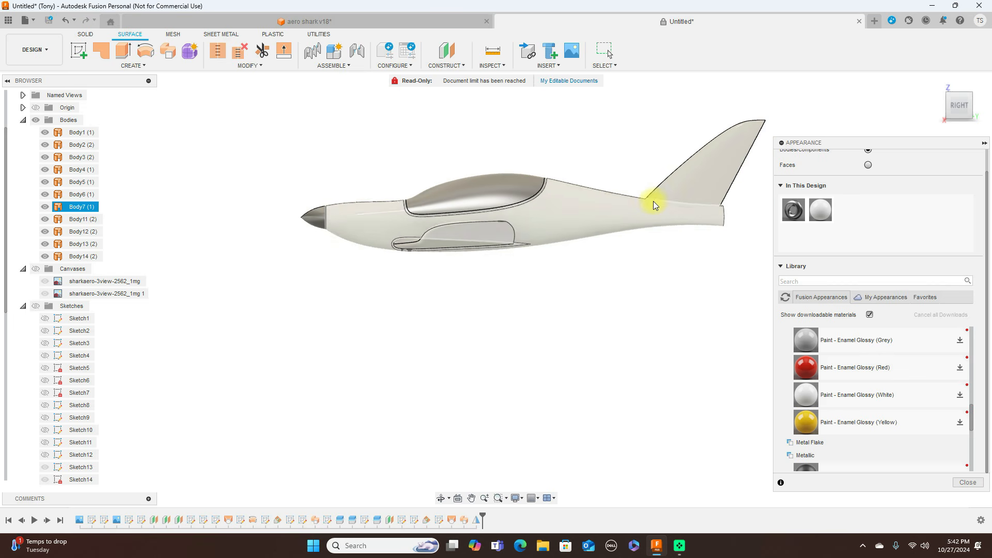
{"action": "scroll", "coordinate": [893, 397], "scroll_direction": "down", "scroll_amount": 3}
{"action": "scroll", "coordinate": [922, 397], "scroll_direction": "down", "scroll_amount": 1}
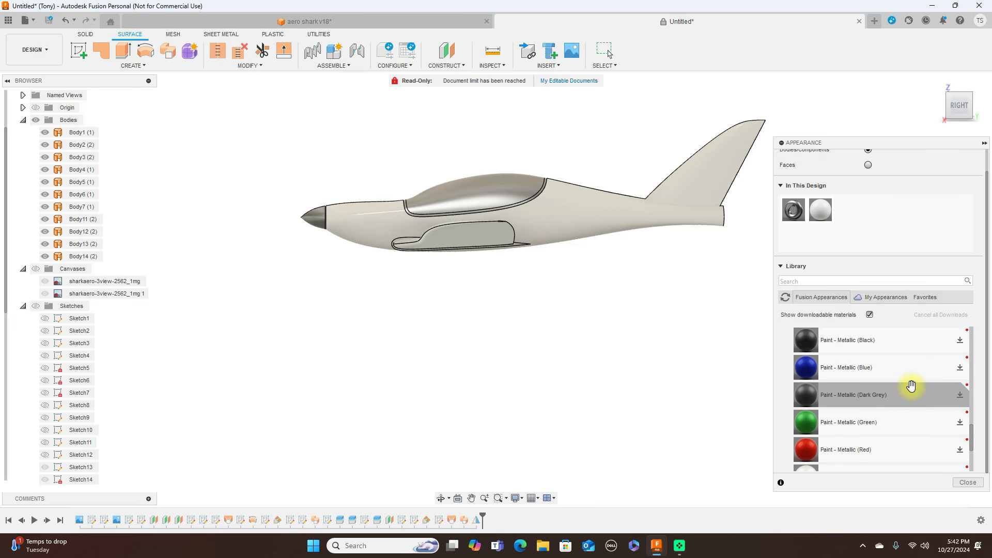
{"action": "mouse_move", "coordinate": [807, 369]}
{"action": "left_mouse_down"}
{"action": "mouse_move", "coordinate": [493, 382]}
{"action": "mouse_move", "coordinate": [327, 310]}
{"action": "mouse_move", "coordinate": [313, 219]}
{"action": "left_mouse_up"}
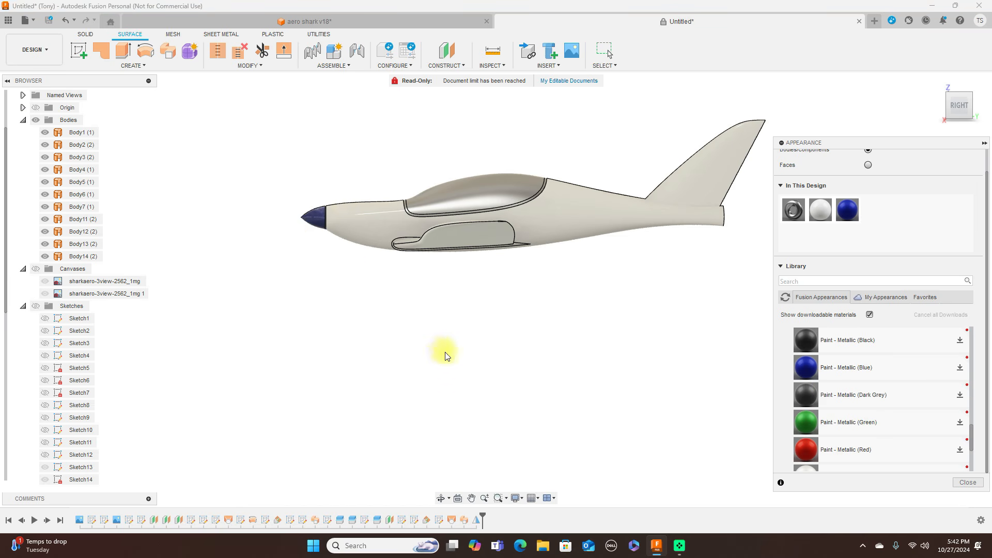
- Apply the Glass - Medium Color (Blue) appearance to the cockpit canopy
{"action": "scroll", "coordinate": [448, 356], "scroll_direction": "up", "scroll_amount": 2}
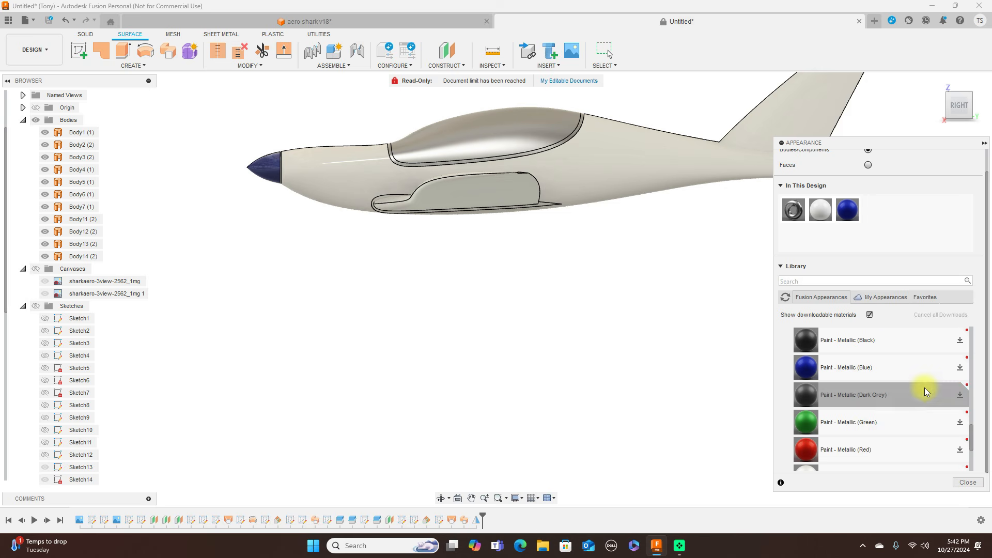
{"action": "scroll", "coordinate": [925, 391], "scroll_direction": "down", "scroll_amount": 5}
{"action": "scroll", "coordinate": [924, 391], "scroll_direction": "up", "scroll_amount": 10}
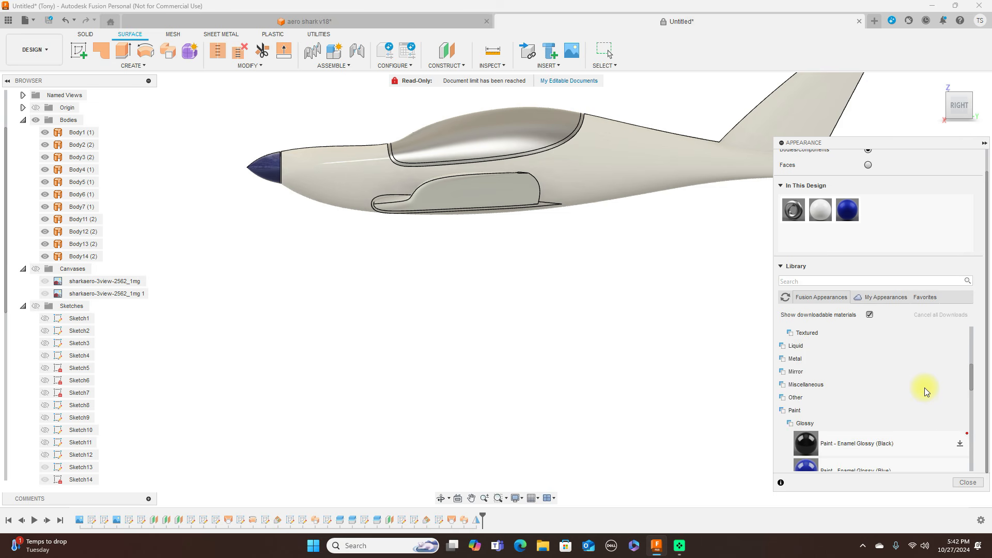
{"action": "left_click", "coordinate": [810, 453]}
{"action": "left_click_drag", "start_coordinate": [811, 451], "coordinate": [525, 117]}
{"action": "scroll", "coordinate": [619, 287], "scroll_direction": "down", "scroll_amount": 1}
{"action": "middle_click_drag", "start_coordinate": [612, 287], "coordinate": [535, 341]}
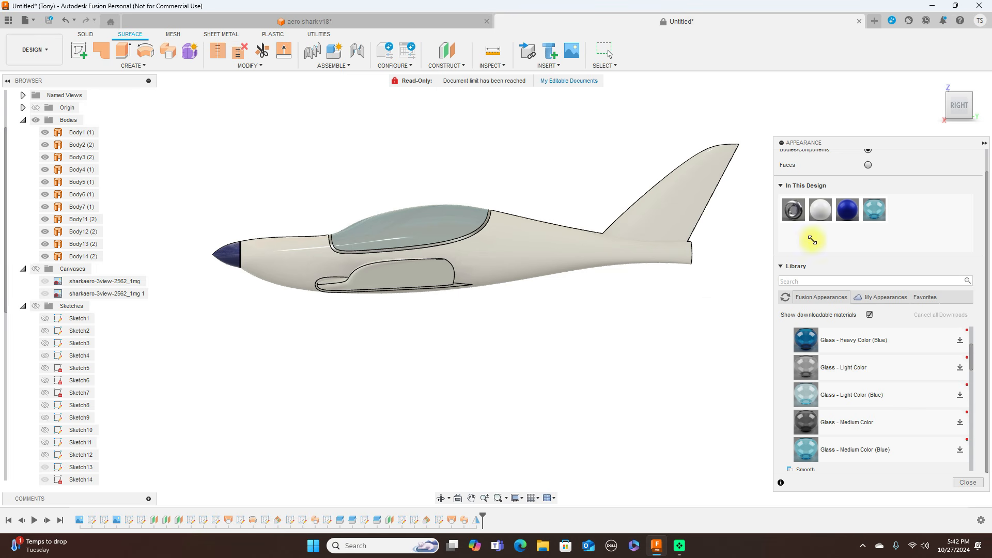
- Examine the painted aircraft and its glass canopy from the side and obliquely, finishing the appearance assignment
{"action": "scroll", "coordinate": [707, 315], "scroll_direction": "up", "scroll_amount": 1}
{"action": "scroll", "coordinate": [720, 308], "scroll_direction": "down", "scroll_amount": 2}
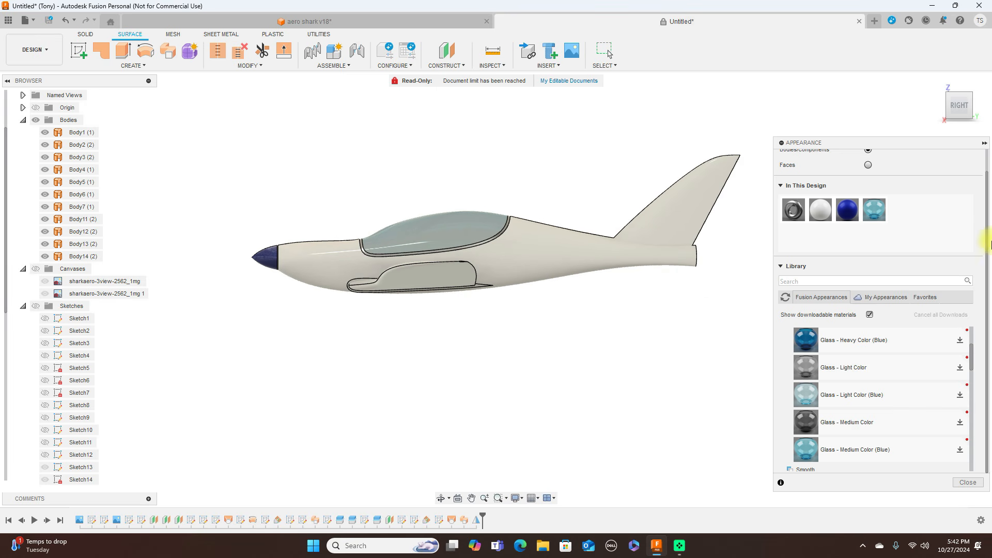
{"action": "left_click", "coordinate": [952, 97]}
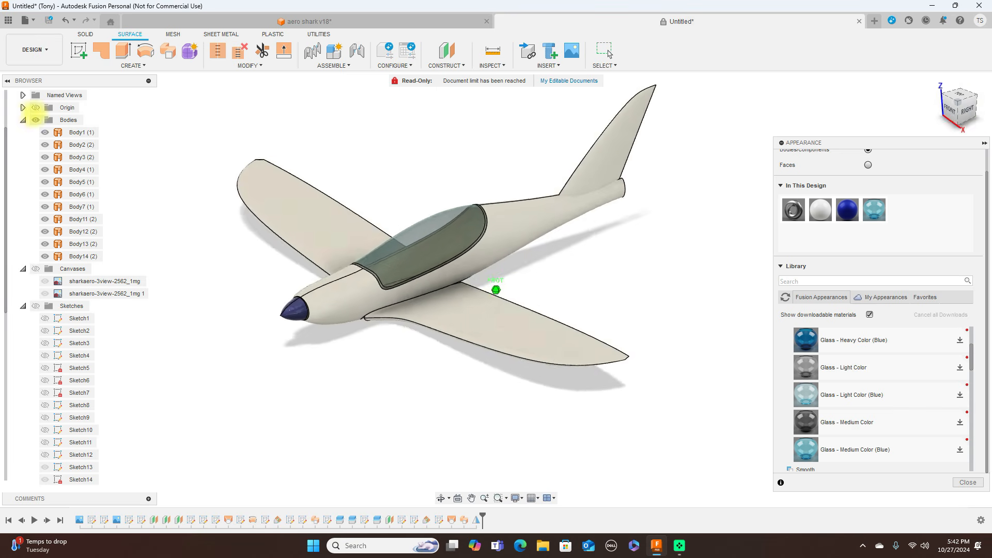
{"action": "mouse_move", "coordinate": [116, 105]}
{"action": "middle_mouse_down", "text": "shift"}
{"action": "mouse_move", "coordinate": [60, 88]}
{"action": "mouse_move", "coordinate": [7, 101]}
{"action": "mouse_move", "coordinate": [976, 99]}
{"action": "mouse_move", "coordinate": [784, 95]}
{"action": "mouse_move", "coordinate": [816, 94]}
{"action": "mouse_move", "coordinate": [977, 102]}
{"action": "mouse_move", "coordinate": [940, 102]}
{"action": "middle_mouse_up", "text": "shift"}
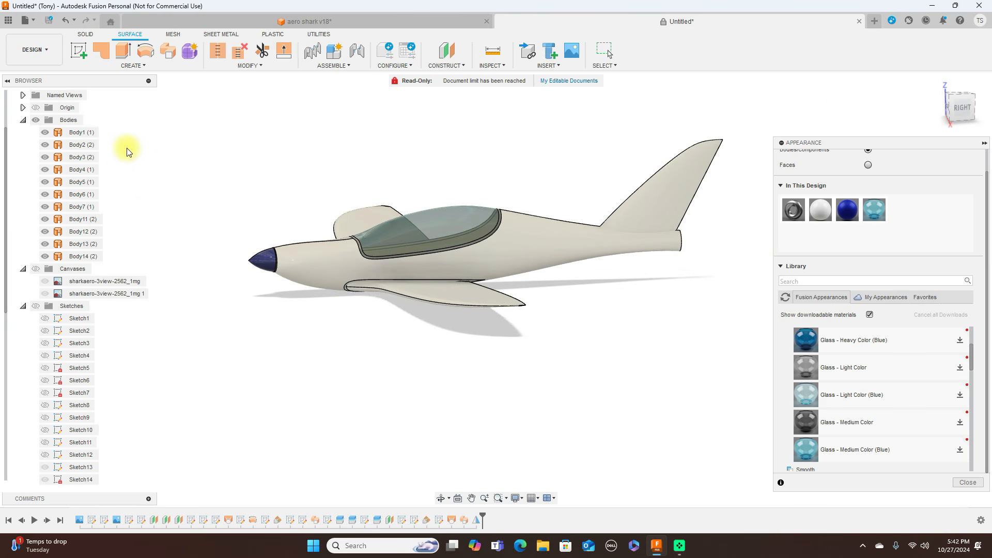
{"action": "left_click", "coordinate": [970, 117]}
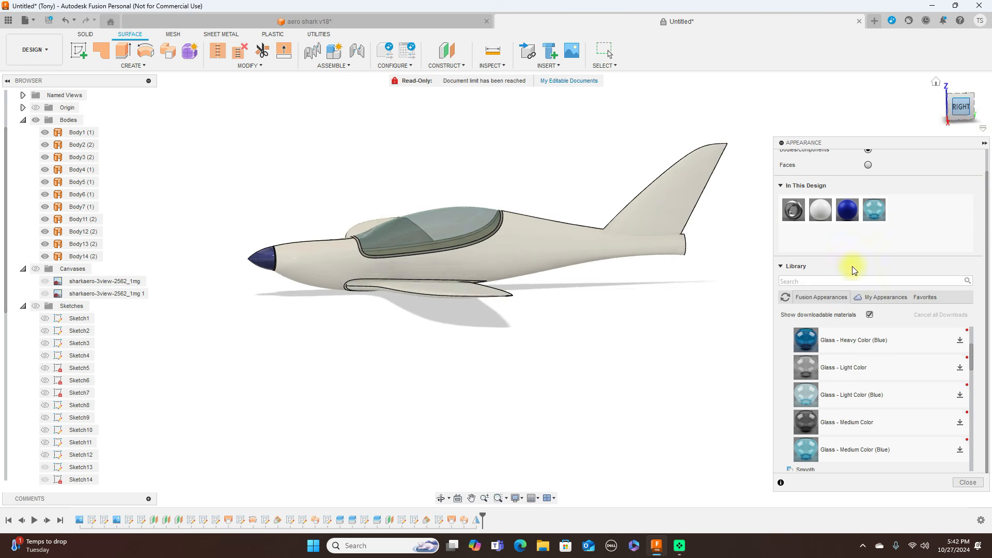
{"action": "left_click", "coordinate": [966, 482]}
{"action": "scroll", "coordinate": [646, 365], "scroll_direction": "down", "scroll_amount": 1}
{"action": "middle_click_drag", "start_coordinate": [642, 363], "coordinate": [726, 367]}
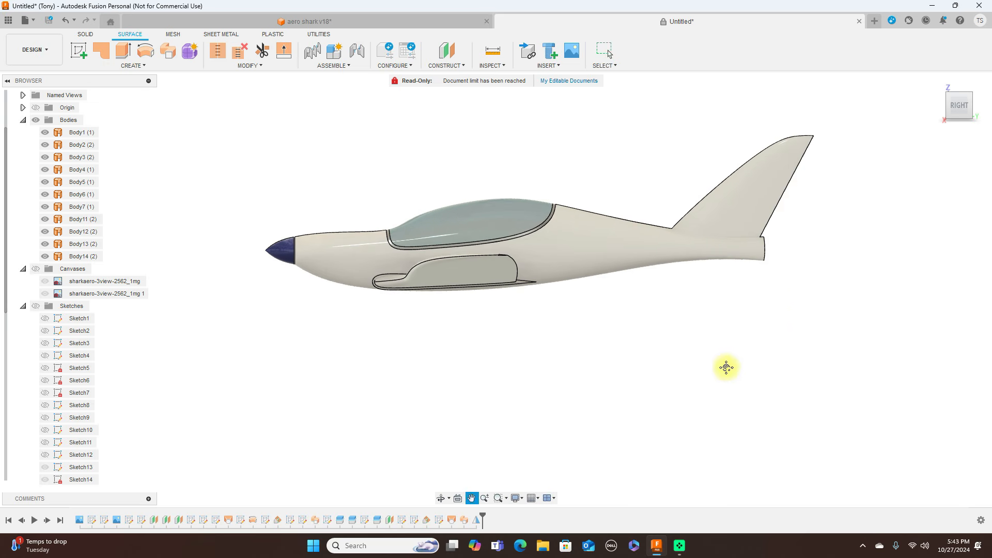
{"action": "scroll", "coordinate": [726, 367], "scroll_direction": "down", "scroll_amount": 1}
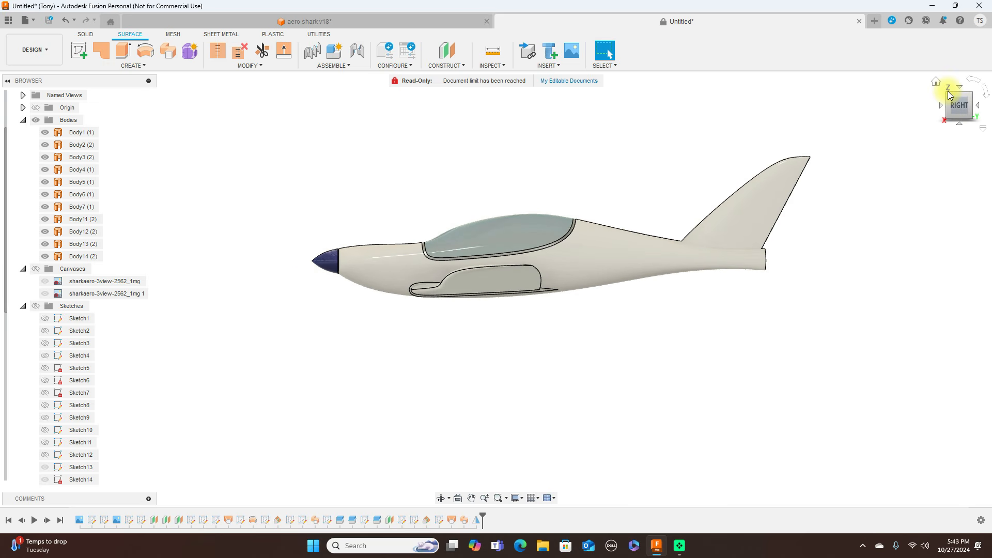
{"action": "mouse_move", "coordinate": [950, 99]}
{"action": "left_mouse_down"}
{"action": "mouse_move", "coordinate": [965, 98]}
{"action": "mouse_move", "coordinate": [11, 122]}
{"action": "mouse_move", "coordinate": [129, 106]}
{"action": "mouse_move", "coordinate": [99, 98]}
{"action": "mouse_move", "coordinate": [70, 112]}
{"action": "mouse_move", "coordinate": [984, 115]}
{"action": "mouse_move", "coordinate": [948, 116]}
{"action": "mouse_move", "coordinate": [956, 101]}
{"action": "left_mouse_up"}
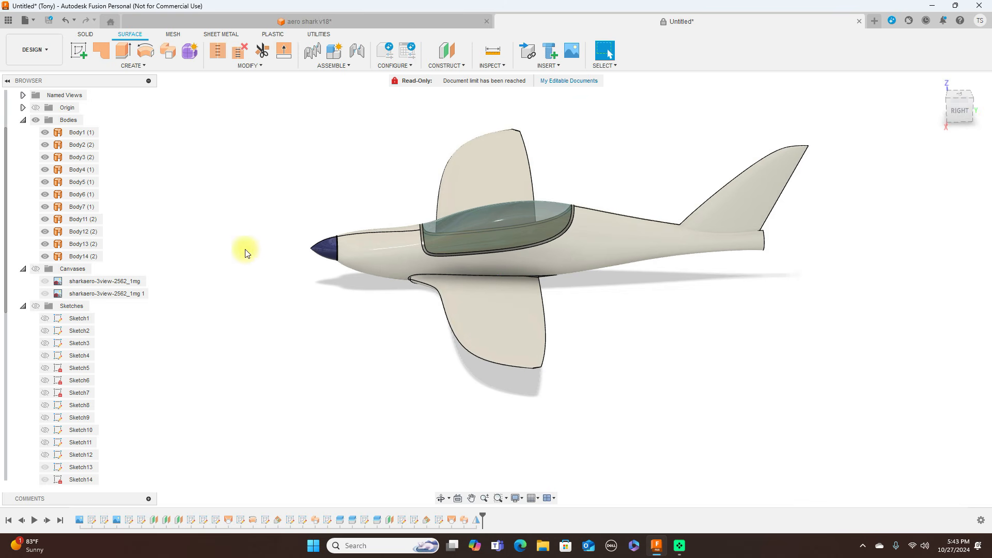
- Show the canvases and compare the wings and fuselage with the three-view drawings from the side and oblique front
{"action": "left_click", "coordinate": [36, 269]}
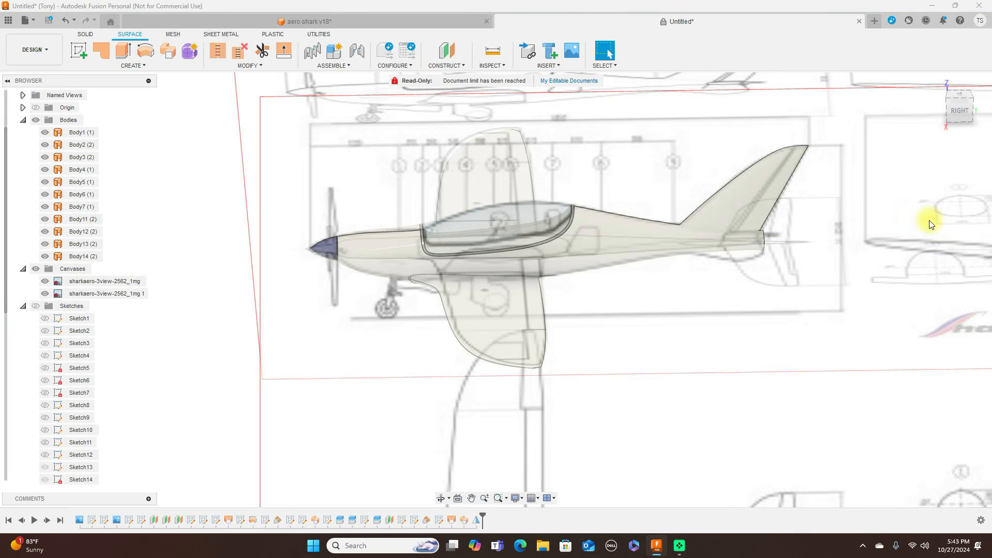
{"action": "left_click", "coordinate": [956, 115]}
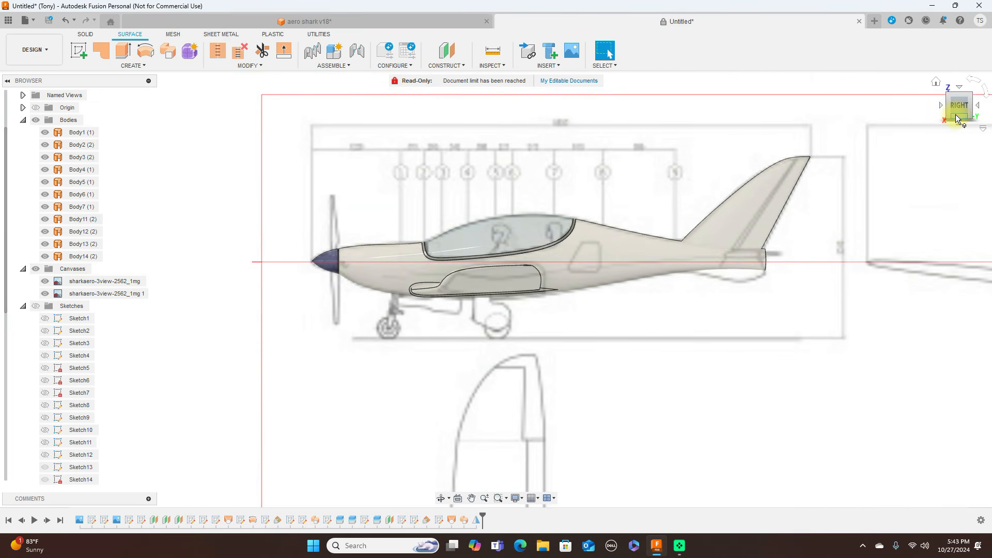
{"action": "left_click", "coordinate": [941, 105]}
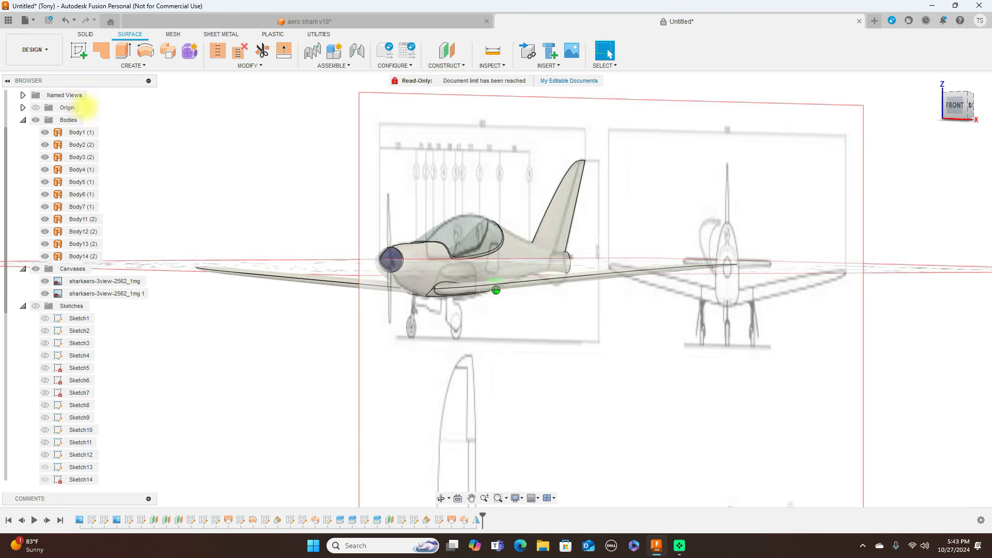
{"action": "middle_click_drag", "start_coordinate": [129, 107], "coordinate": [50, 121], "text": "shift"}
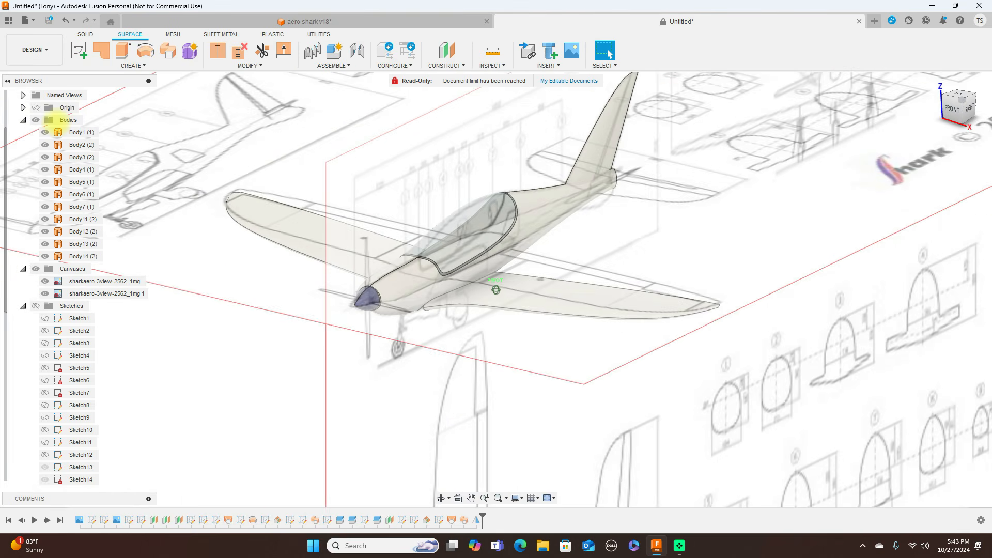
{"action": "left_click", "coordinate": [78, 157]}
{"action": "scroll", "coordinate": [681, 260], "scroll_direction": "up", "scroll_amount": 2}
{"action": "left_click", "coordinate": [704, 246]}
{"action": "middle_click_drag", "start_coordinate": [696, 246], "coordinate": [841, 257]}
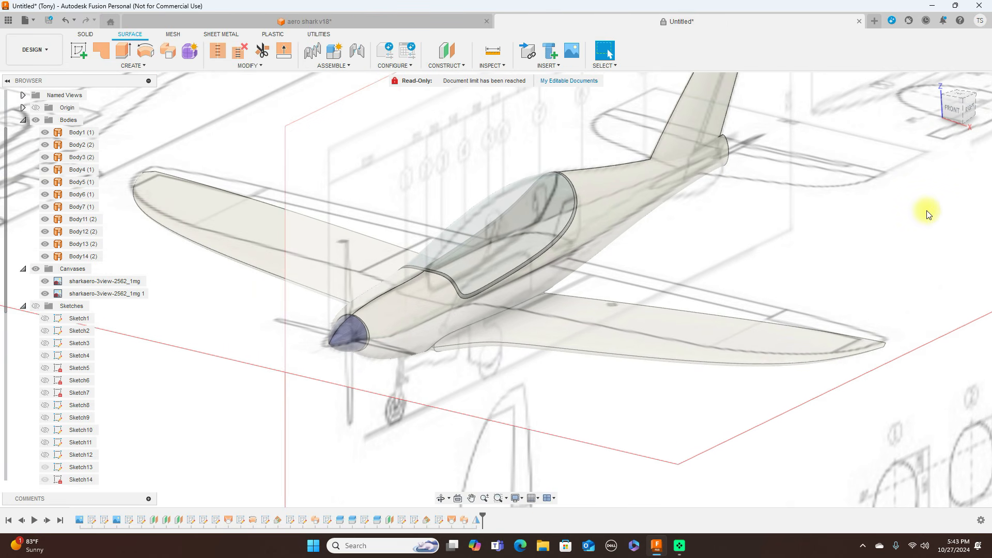
{"action": "left_click", "coordinate": [964, 115]}
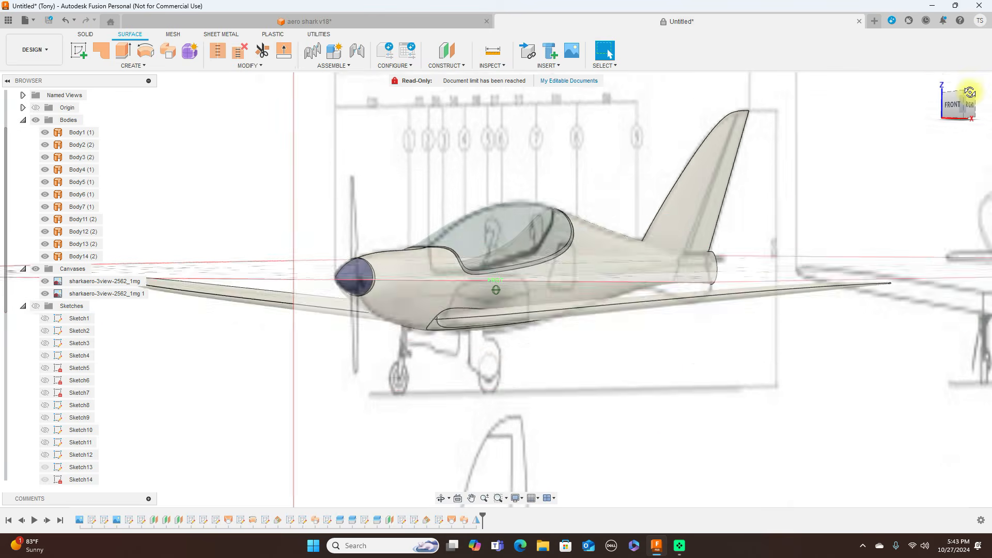
{"action": "left_click_drag", "start_coordinate": [963, 103], "coordinate": [878, 107]}
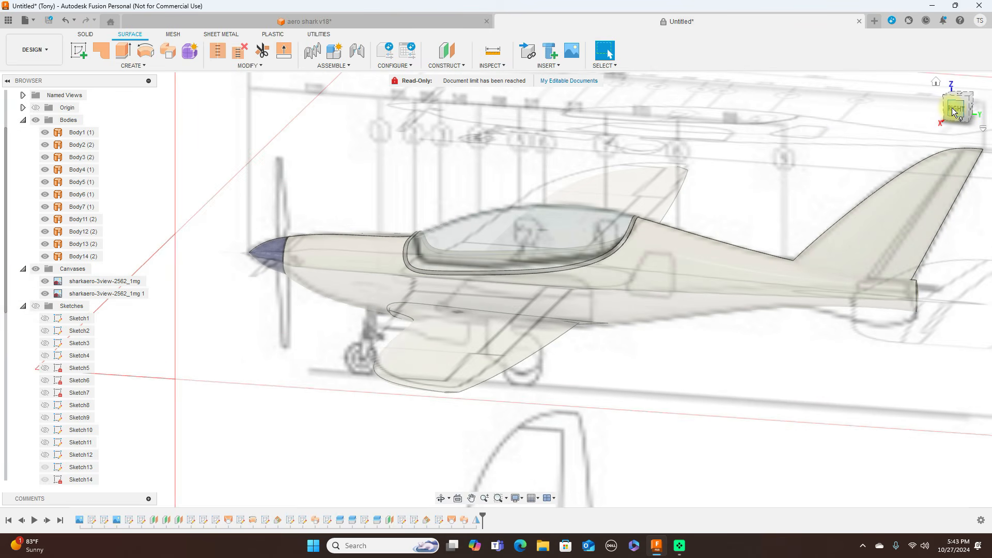
{"action": "left_click", "coordinate": [954, 112]}
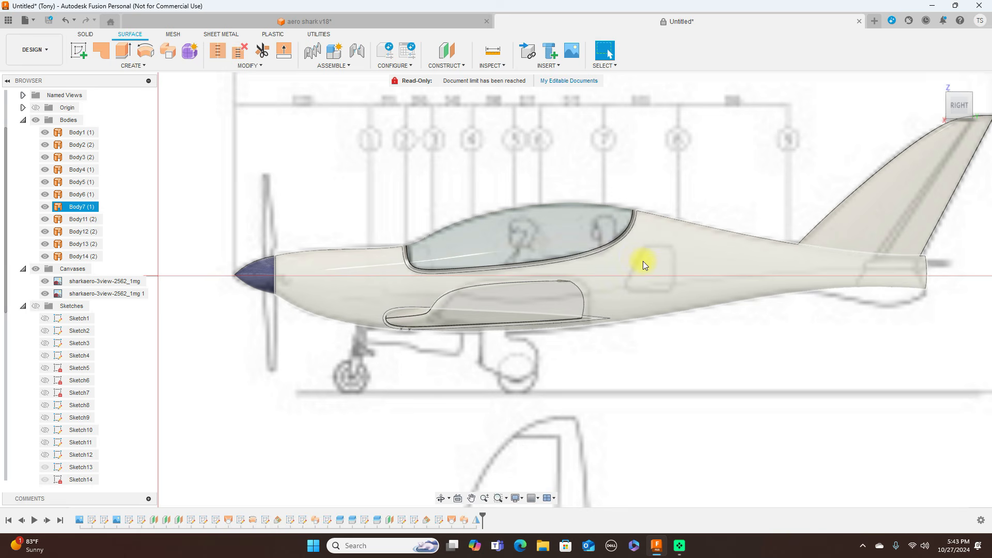
{"action": "scroll", "coordinate": [642, 262], "scroll_direction": "up", "scroll_amount": 1}
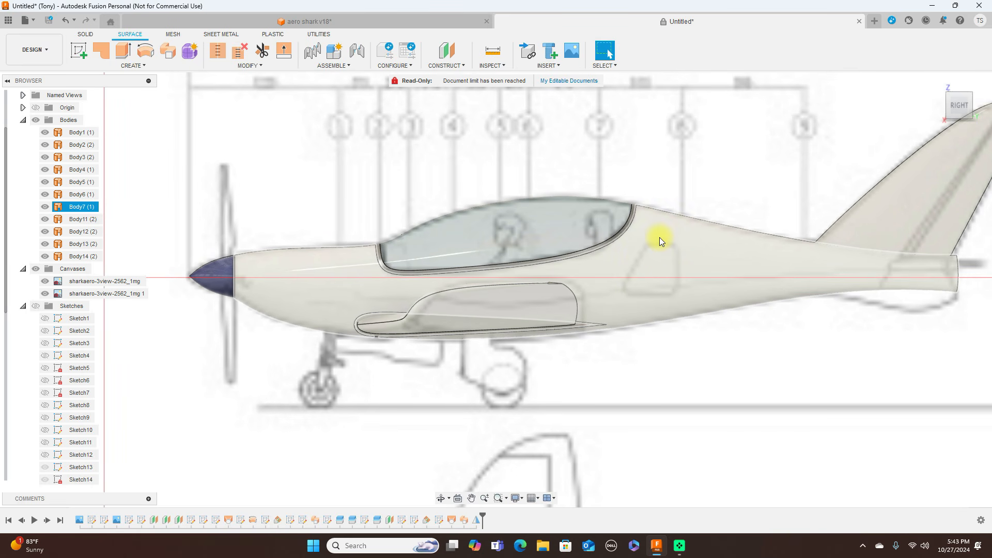
{"action": "scroll", "coordinate": [660, 239], "scroll_direction": "down", "scroll_amount": 1}
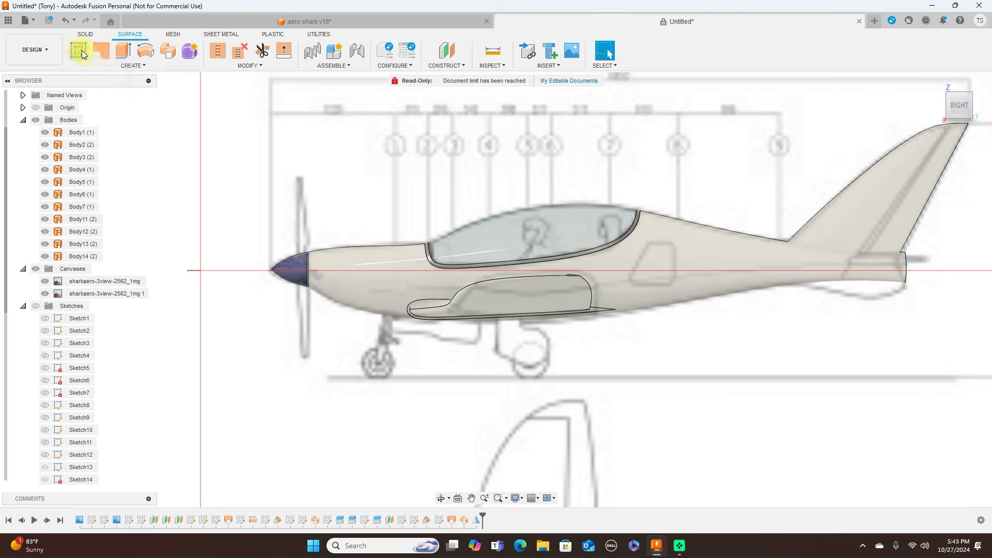
- Examine the panel outline behind the canopy on the side-view canvas against the rear fuselage
{"action": "left_click", "coordinate": [85, 34]}
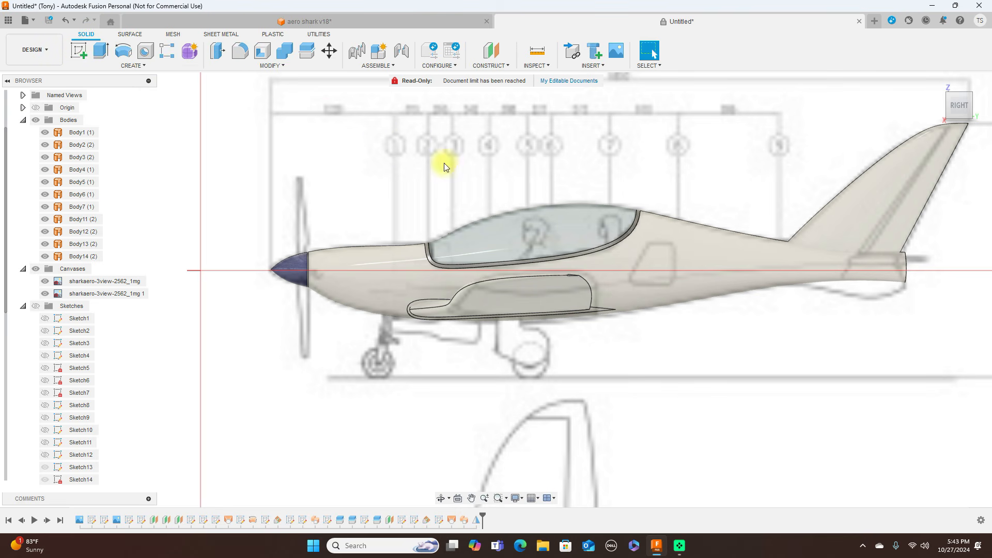
{"action": "left_click", "coordinate": [683, 277]}
{"action": "scroll", "coordinate": [681, 280], "scroll_direction": "up", "scroll_amount": 2}
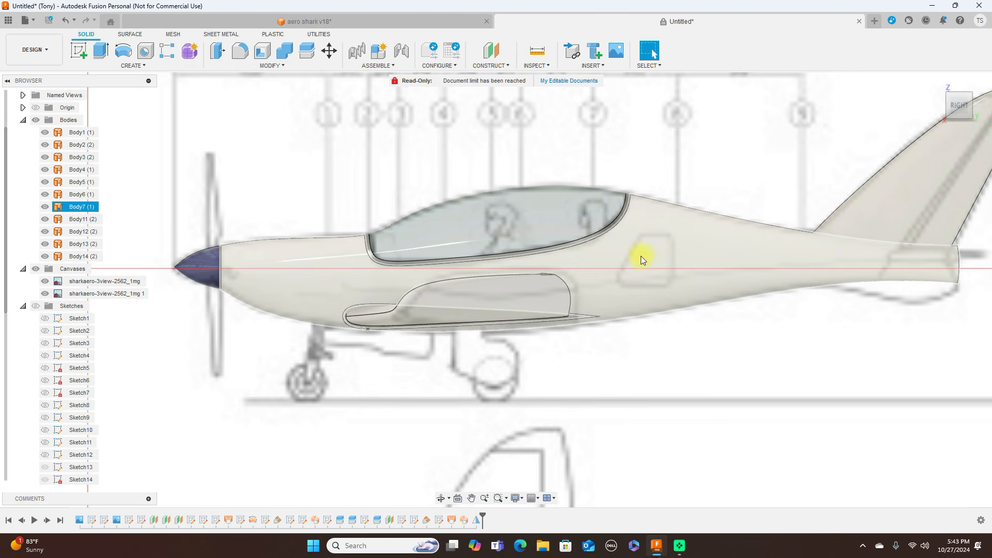
{"action": "scroll", "coordinate": [665, 267], "scroll_direction": "up", "scroll_amount": 1}
{"action": "scroll", "coordinate": [667, 271], "scroll_direction": "down", "scroll_amount": 2}
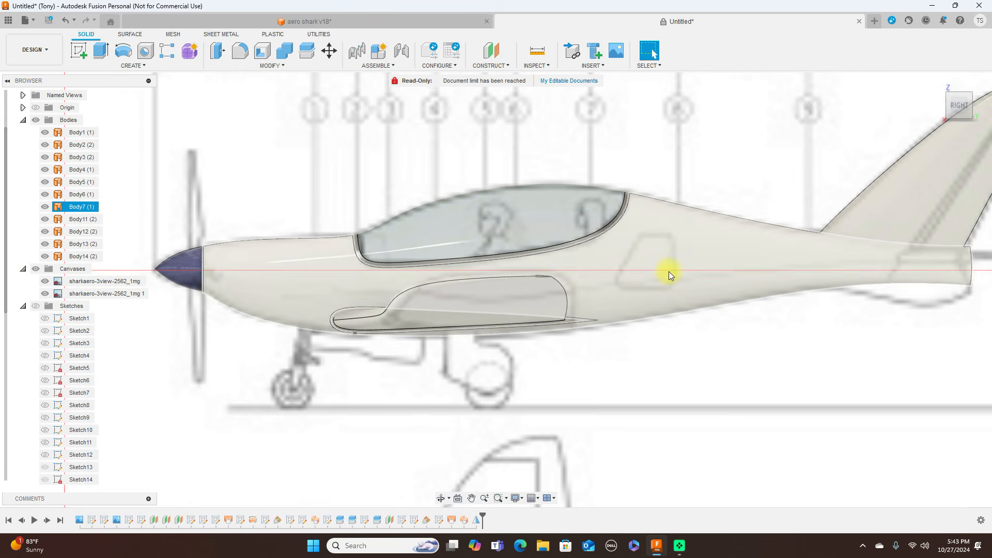
{"action": "left_click", "coordinate": [715, 332]}
{"action": "scroll", "coordinate": [716, 334], "scroll_direction": "down", "scroll_amount": 1}
{"action": "scroll", "coordinate": [705, 331], "scroll_direction": "down", "scroll_amount": 1}
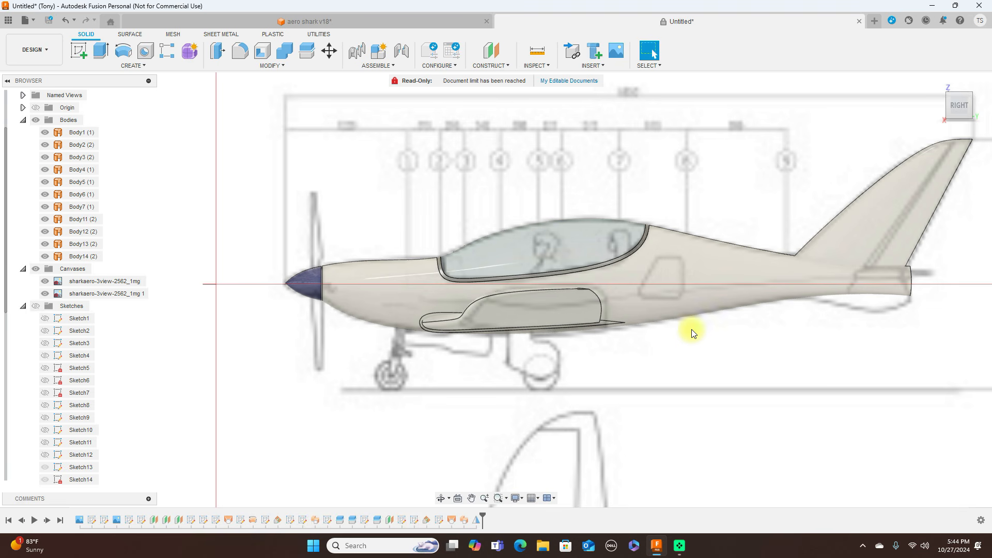
- Compare the tail and rear fuselage with the canvas drawings in oblique and side views
{"action": "left_click", "coordinate": [951, 110]}
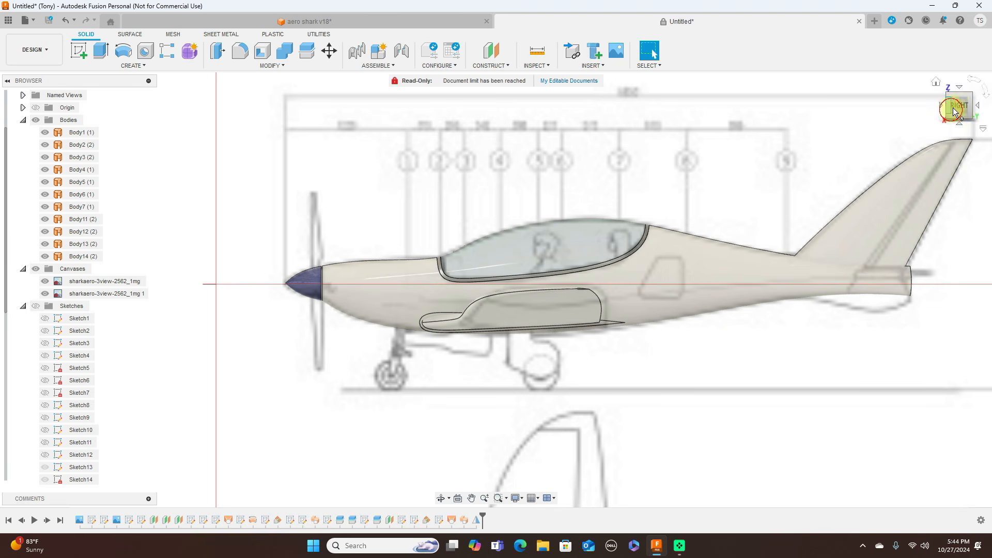
{"action": "mouse_move", "coordinate": [105, 104]}
{"action": "left_mouse_down"}
{"action": "mouse_move", "coordinate": [23, 106]}
{"action": "mouse_move", "coordinate": [963, 108]}
{"action": "left_mouse_up"}
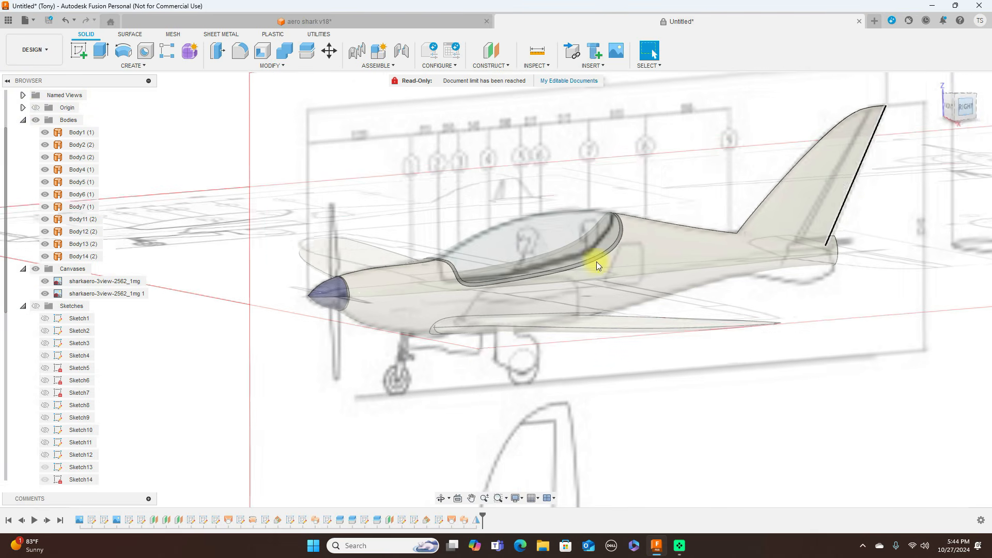
{"action": "scroll", "coordinate": [681, 410], "scroll_direction": "down", "scroll_amount": 2}
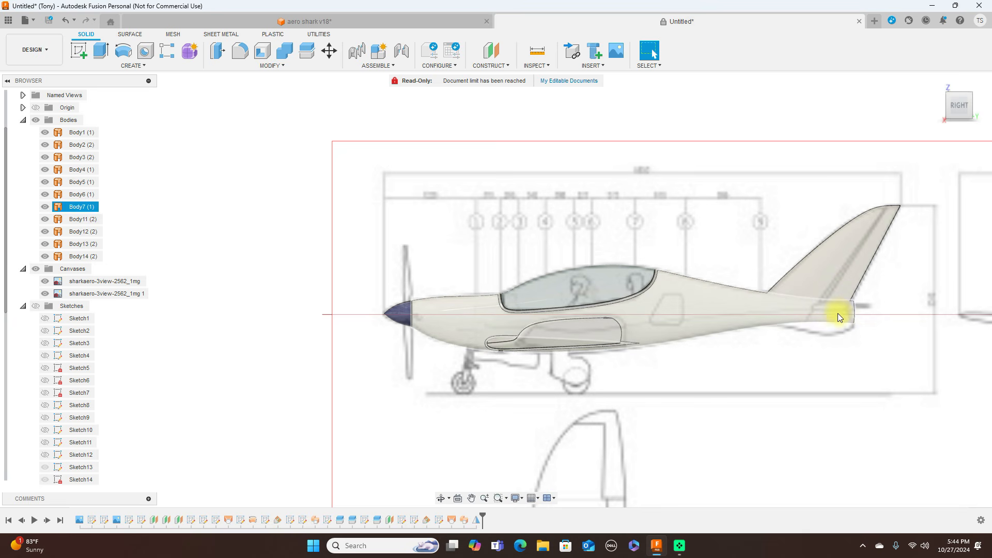
{"action": "scroll", "coordinate": [836, 357], "scroll_direction": "down", "scroll_amount": 1}
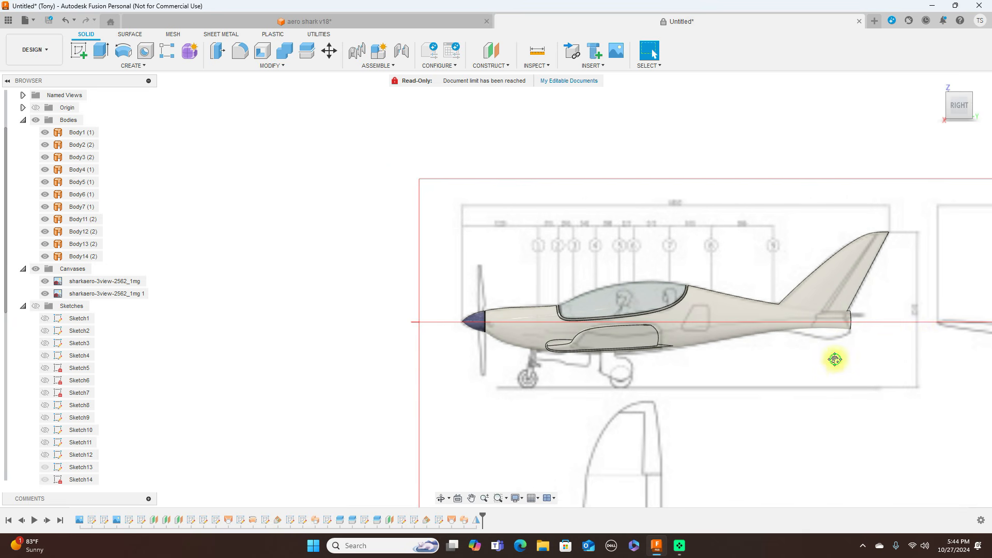
{"action": "middle_click_drag", "start_coordinate": [835, 361], "coordinate": [745, 343]}
{"action": "mouse_move", "coordinate": [968, 101]}
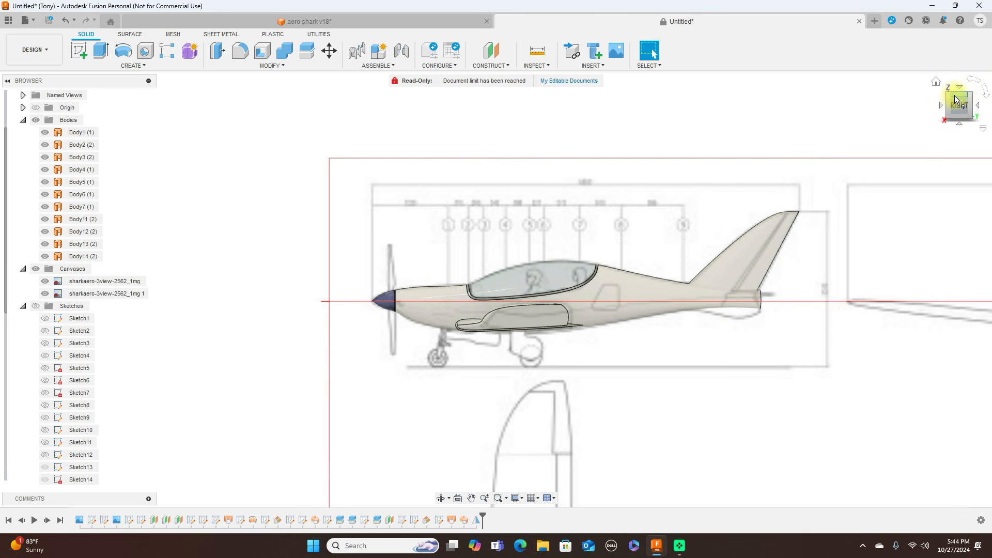
{"action": "left_click", "coordinate": [959, 99]}
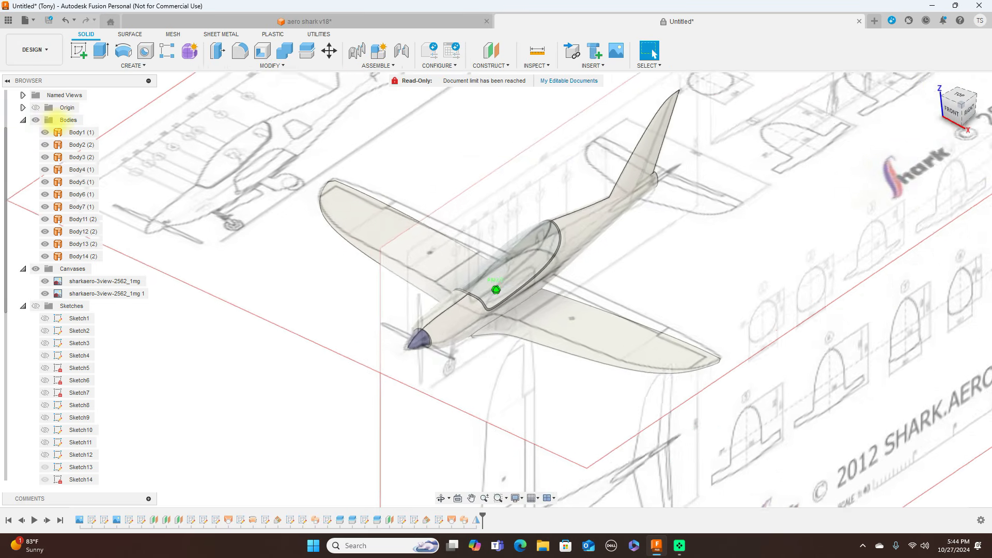
{"action": "left_click", "coordinate": [956, 98]}
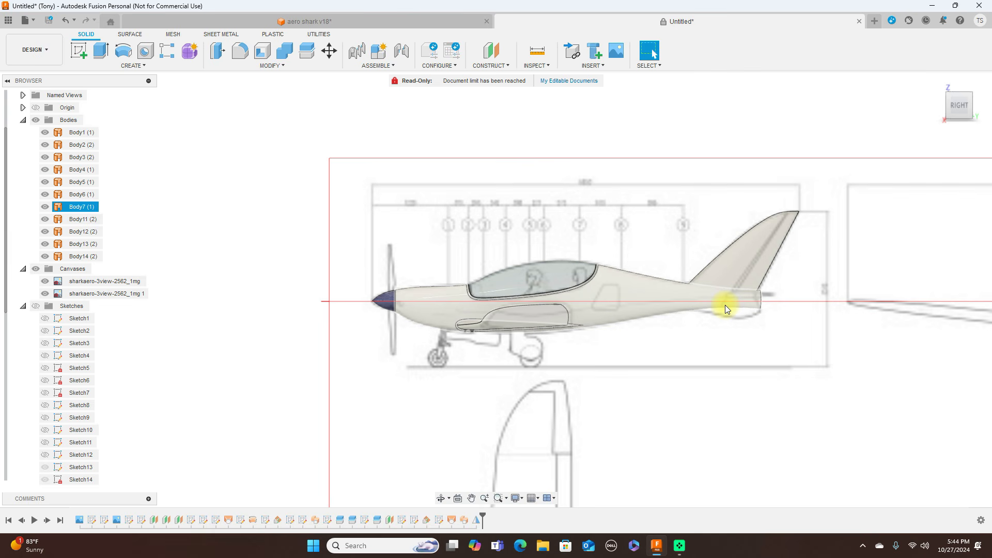
{"action": "scroll", "coordinate": [655, 302], "scroll_direction": "up", "scroll_amount": 1}
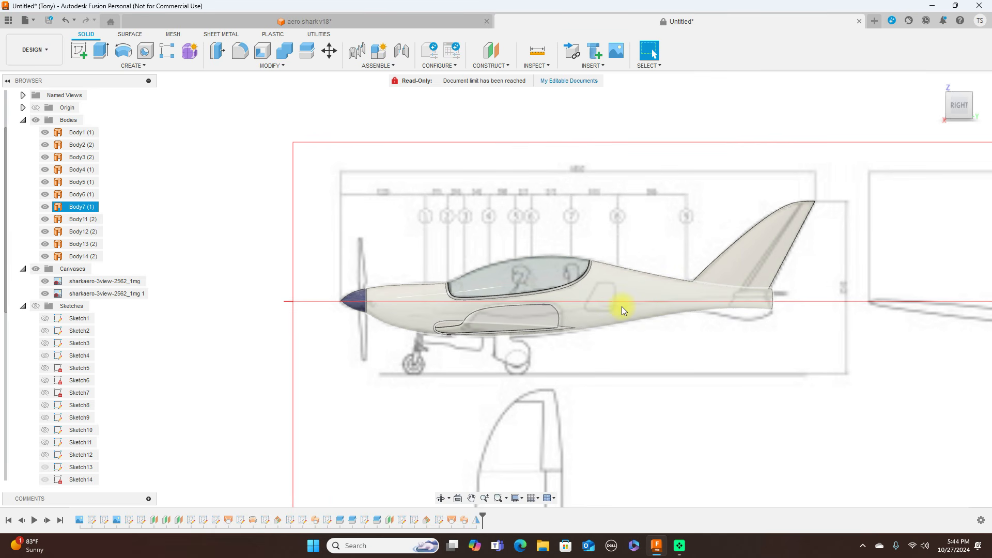
{"action": "left_click", "coordinate": [625, 331]}
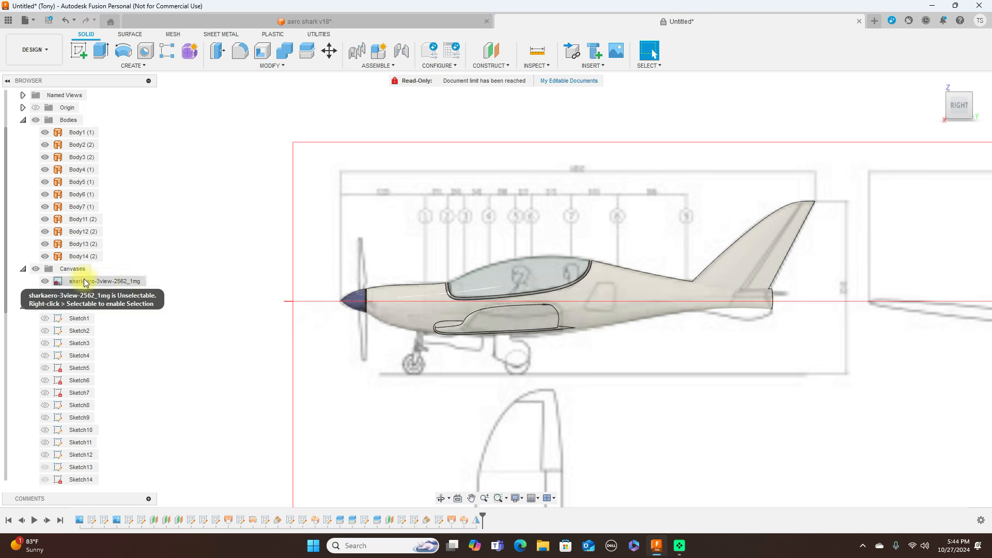
- Hide the canvases and view the finished aircraft from the side and from an oblique front angle
{"action": "left_click", "coordinate": [35, 269]}
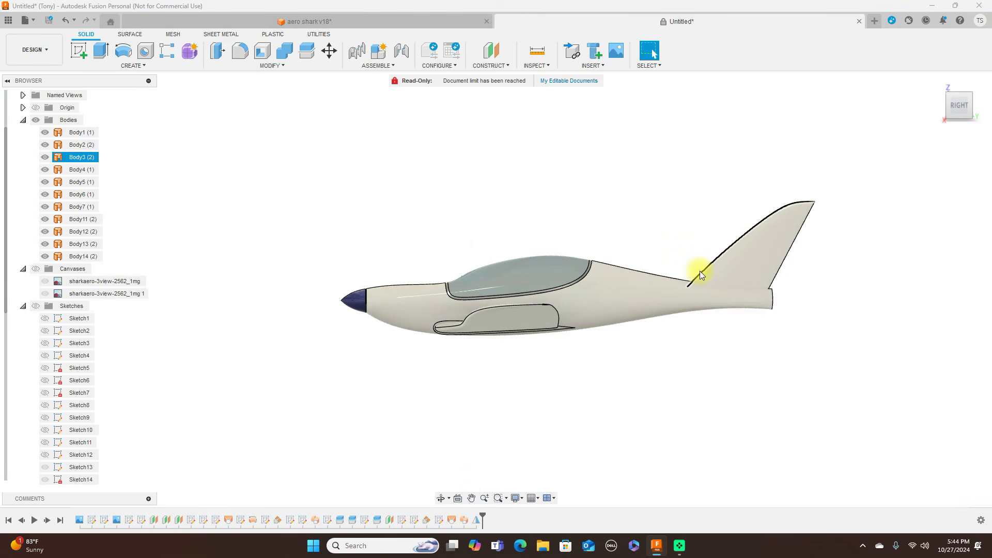
{"action": "left_click", "coordinate": [950, 108]}
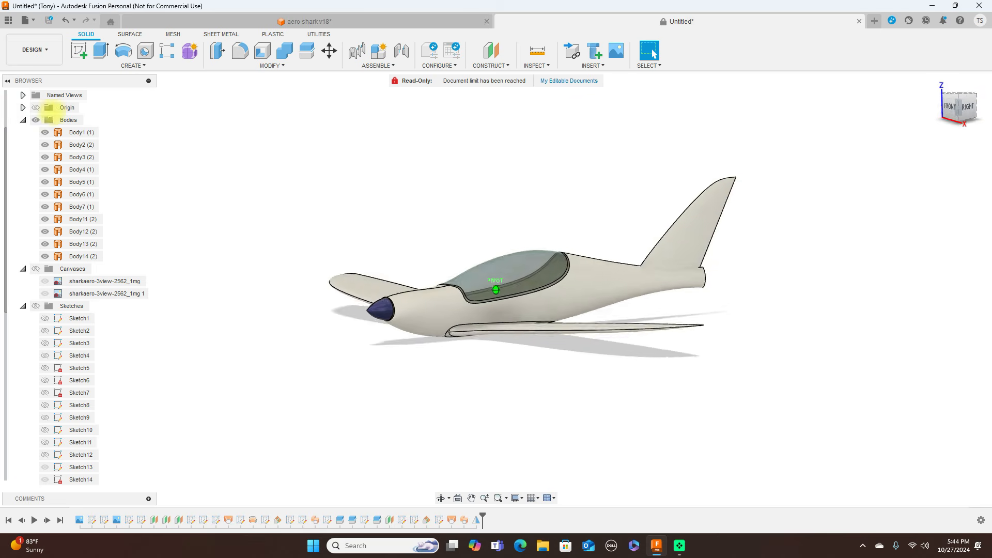
{"action": "mouse_move", "coordinate": [130, 109]}
{"action": "left_mouse_down"}
{"action": "mouse_move", "coordinate": [134, 100]}
{"action": "mouse_move", "coordinate": [38, 73]}
{"action": "mouse_move", "coordinate": [940, 76]}
{"action": "mouse_move", "coordinate": [863, 111]}
{"action": "mouse_move", "coordinate": [842, 177]}
{"action": "mouse_move", "coordinate": [844, 110]}
{"action": "mouse_move", "coordinate": [815, 126]}
{"action": "mouse_move", "coordinate": [894, 115]}
{"action": "left_mouse_up"}
{"action": "left_click", "coordinate": [954, 107]}
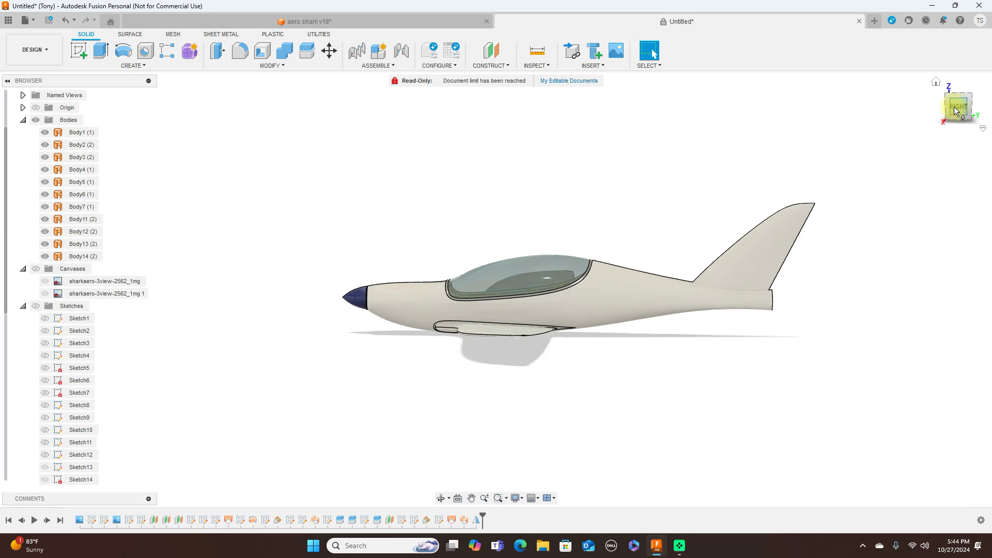
{"action": "left_click_drag", "start_coordinate": [950, 107], "coordinate": [68, 120]}
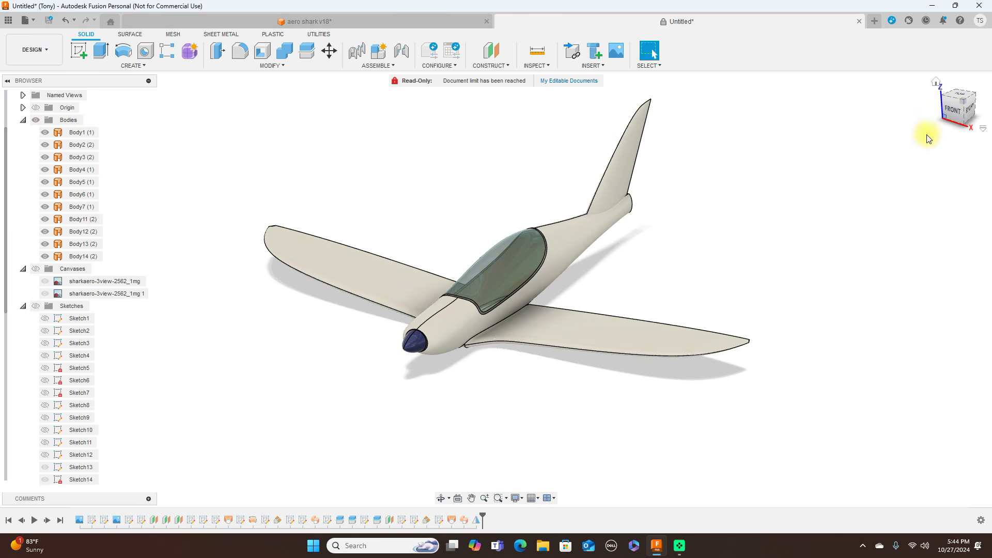